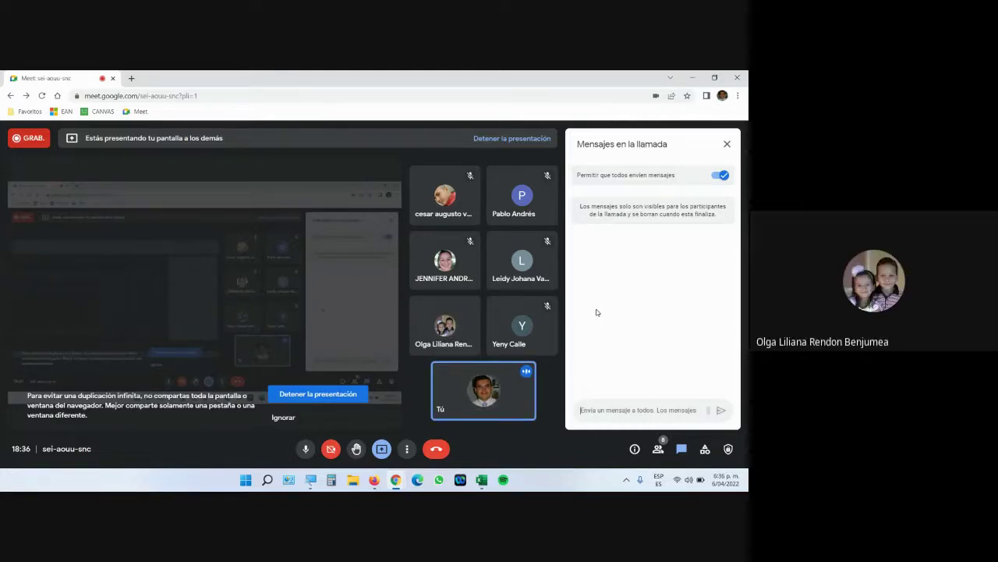
- Enlarge the units chart and move it right of the data table, then open Magnifier
left_click(483, 480)
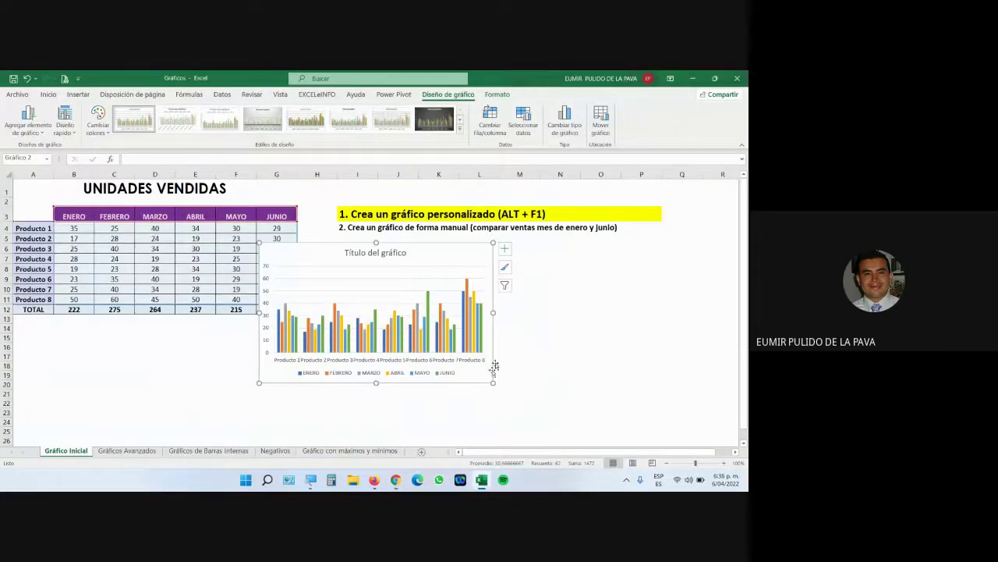
left_click_drag(494, 382, 585, 401)
left_click_drag(522, 259, 566, 258)
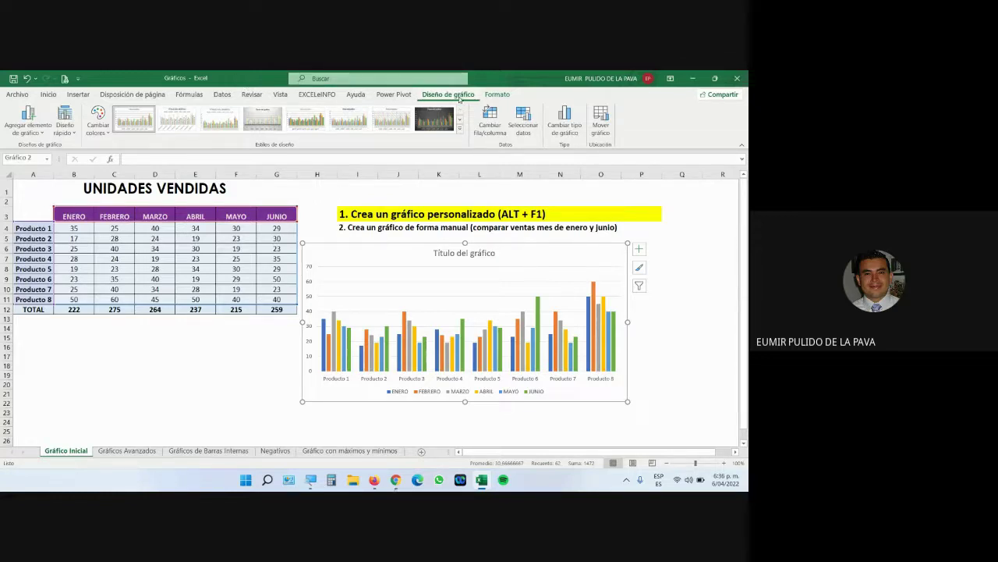
left_click(311, 479)
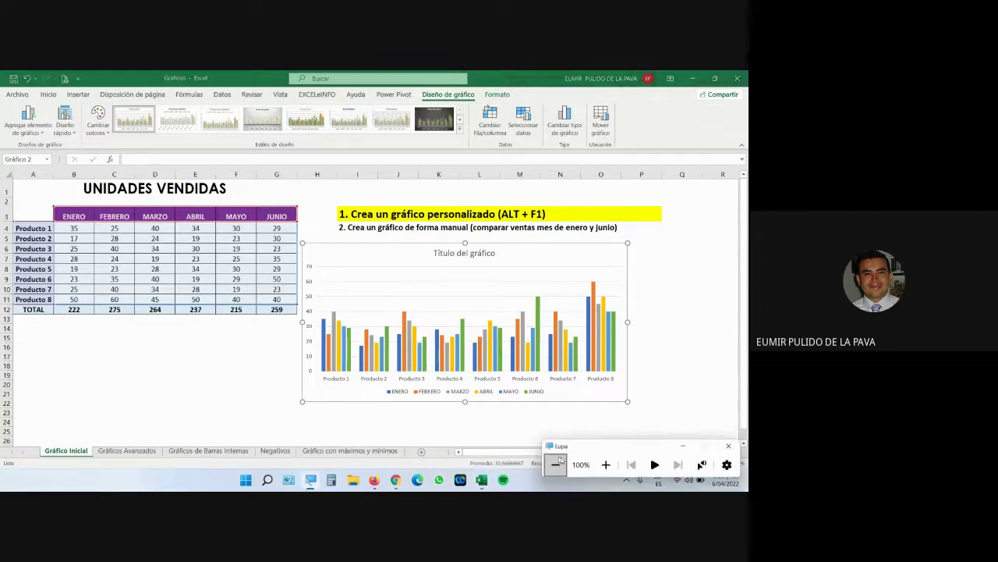
- Magnify the screen to 200% and apply the dark style from the Chart Styles gallery
left_click(605, 464)
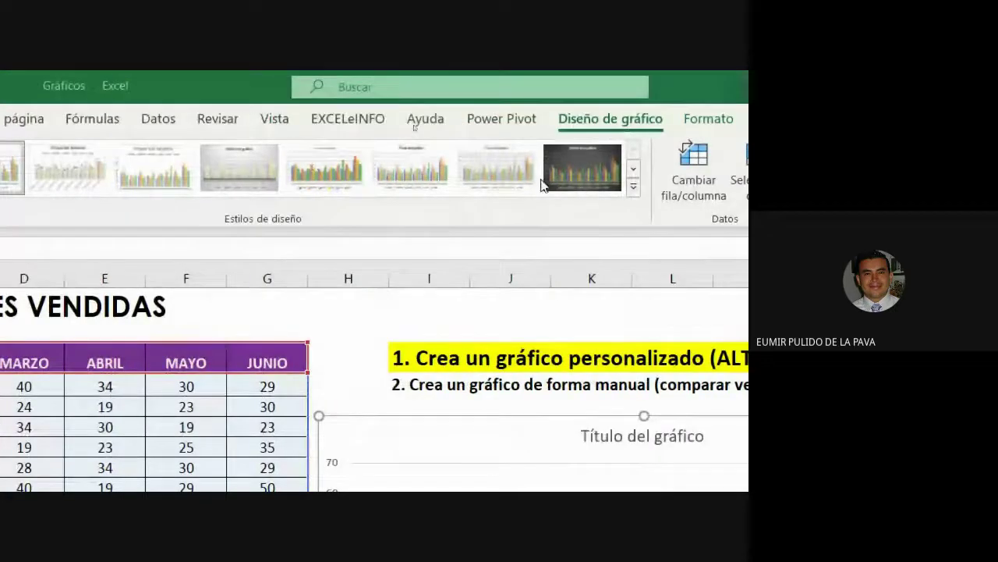
left_click(636, 190)
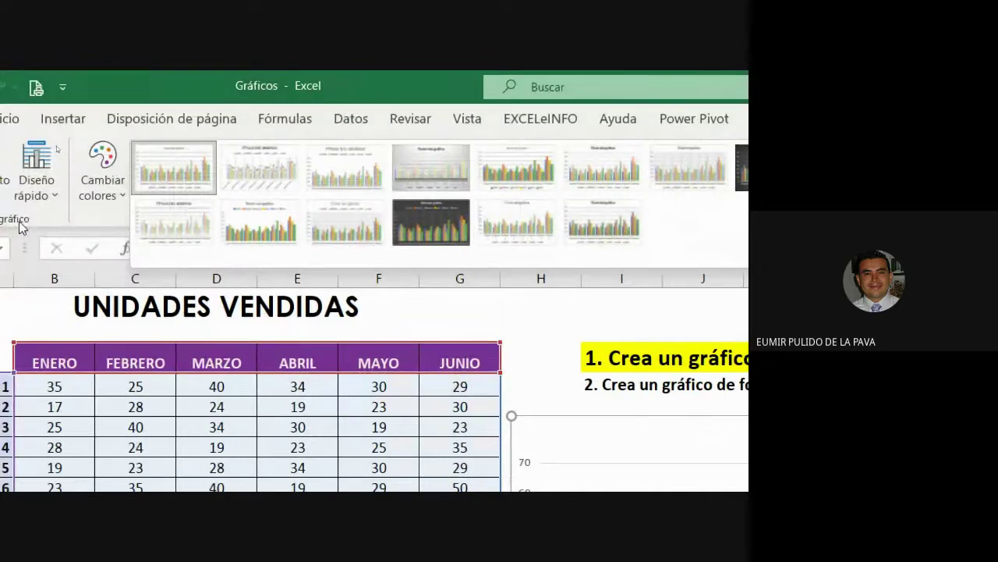
left_click(268, 227)
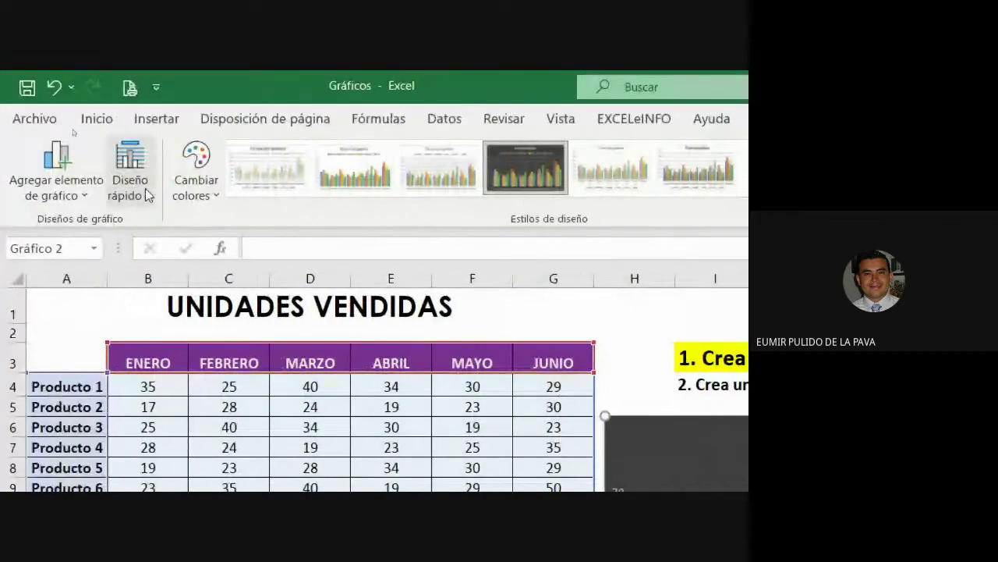
- Reset magnification to 100% and drop open the Quick Layout gallery for the dark chart
left_click(143, 196)
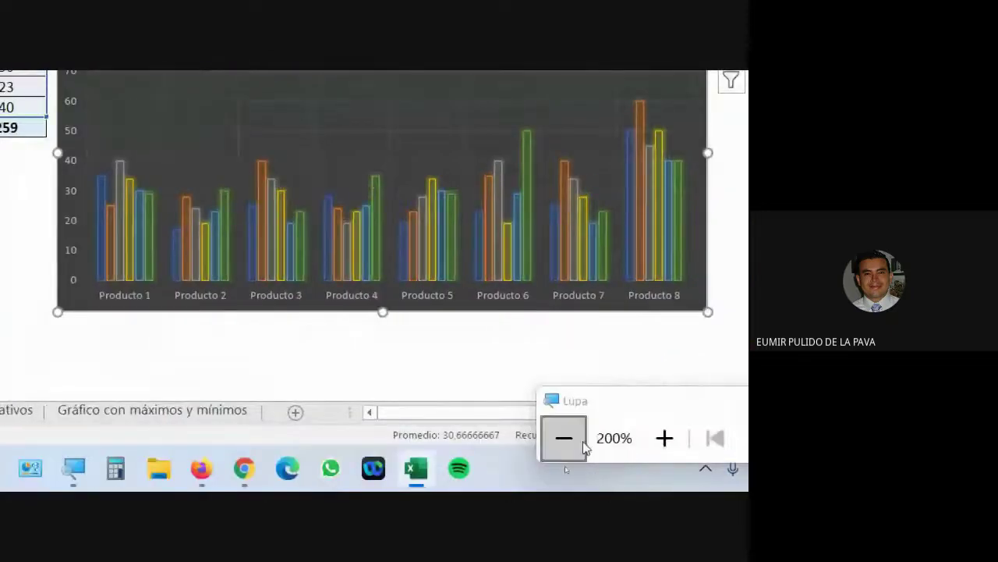
left_click(564, 439)
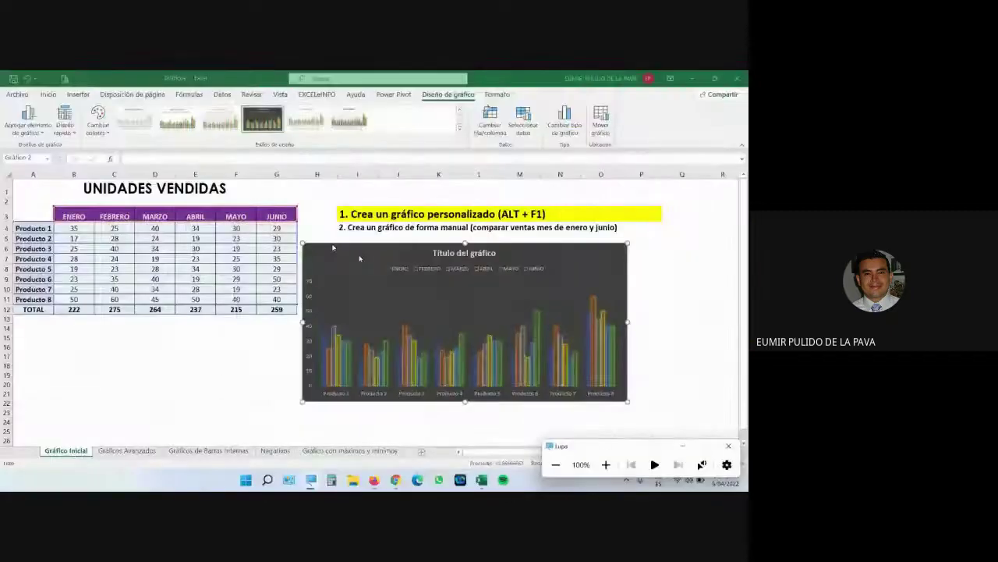
left_click(76, 134)
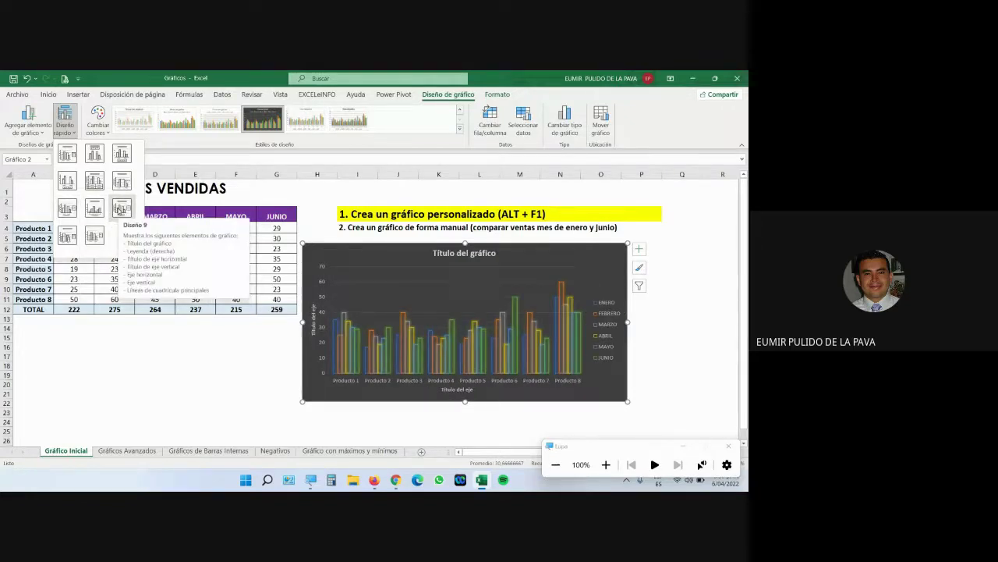
- Apply the quick layout with data labels and a top legend, and admit the Meet participant
left_click(67, 180)
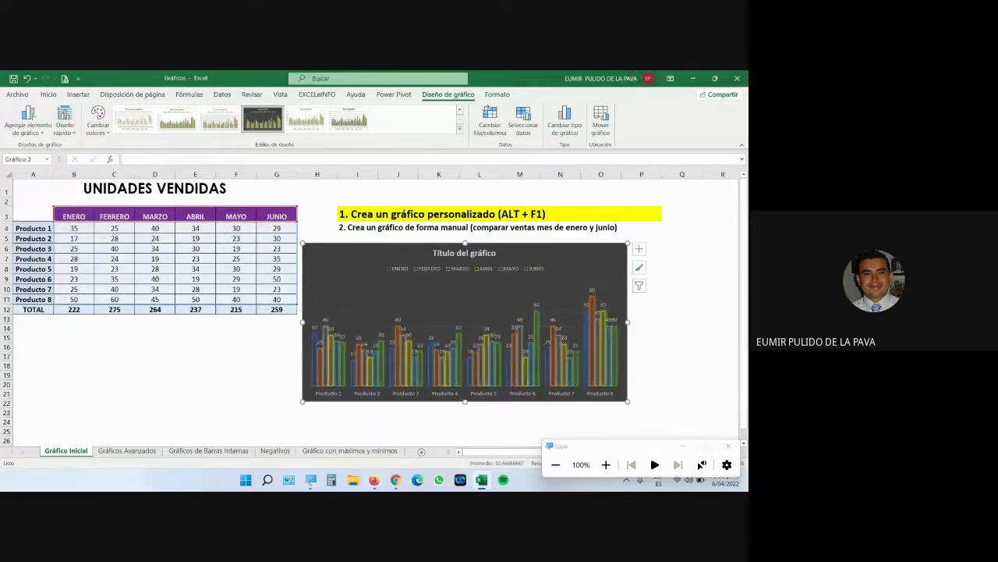
mouse_move(395, 479)
left_click(374, 425)
left_click(473, 176)
- Stretch the chart wider and move it beside the table across columns H to Q
left_click(482, 481)
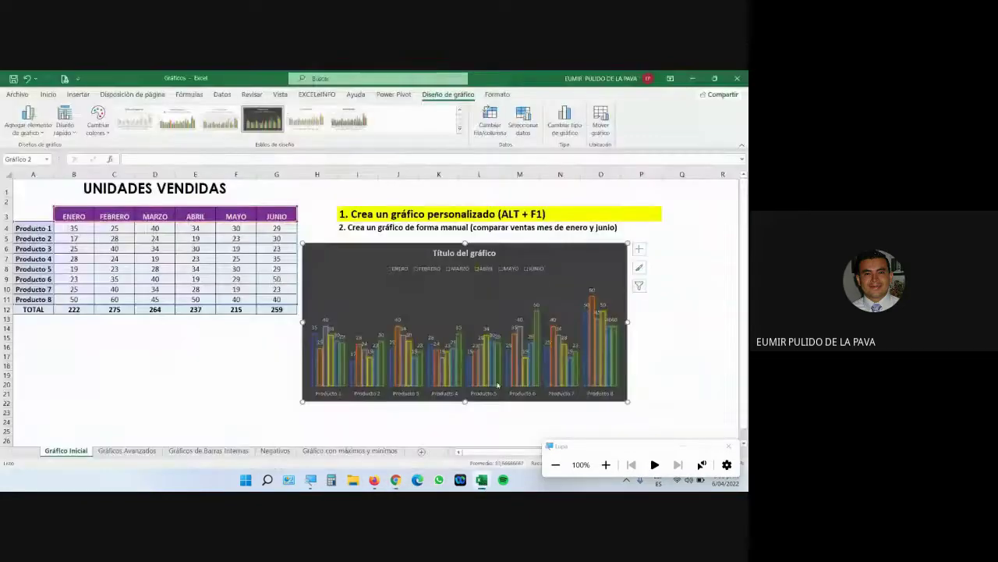
left_click_drag(304, 403, 222, 420)
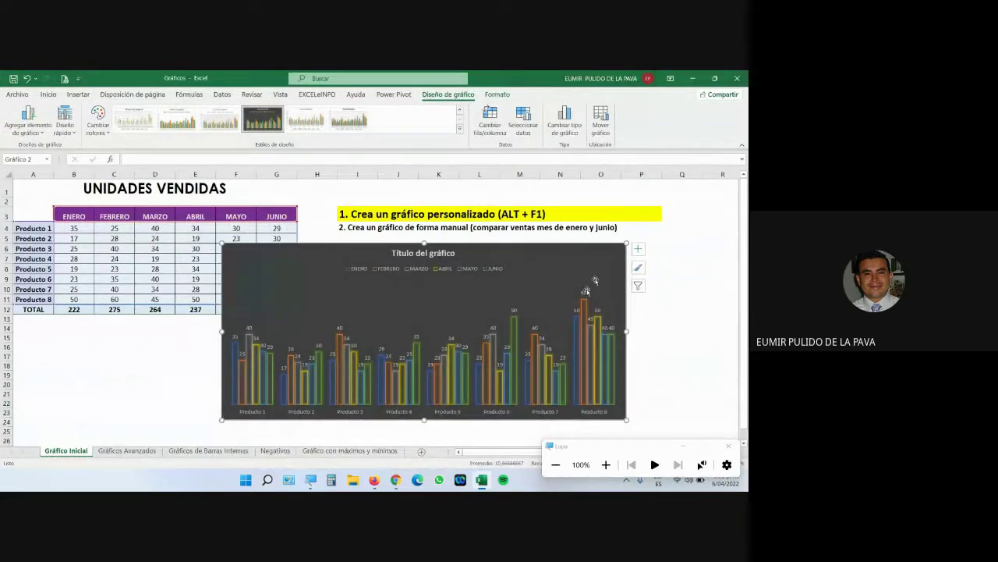
left_click_drag(597, 249, 679, 254)
left_click_drag(709, 422, 715, 430)
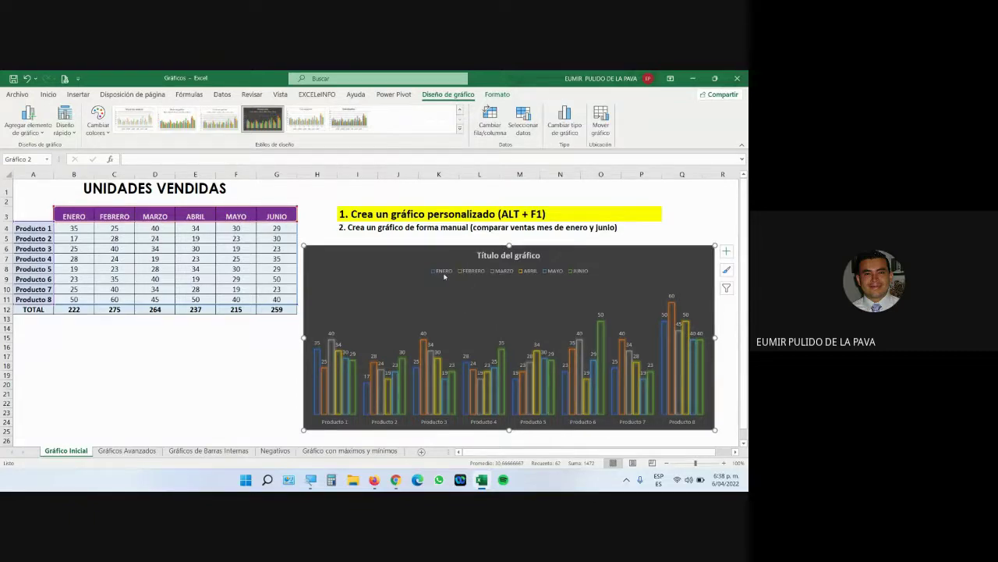
- At 200% magnification, select the chart's month legend and delete it
left_click(310, 479)
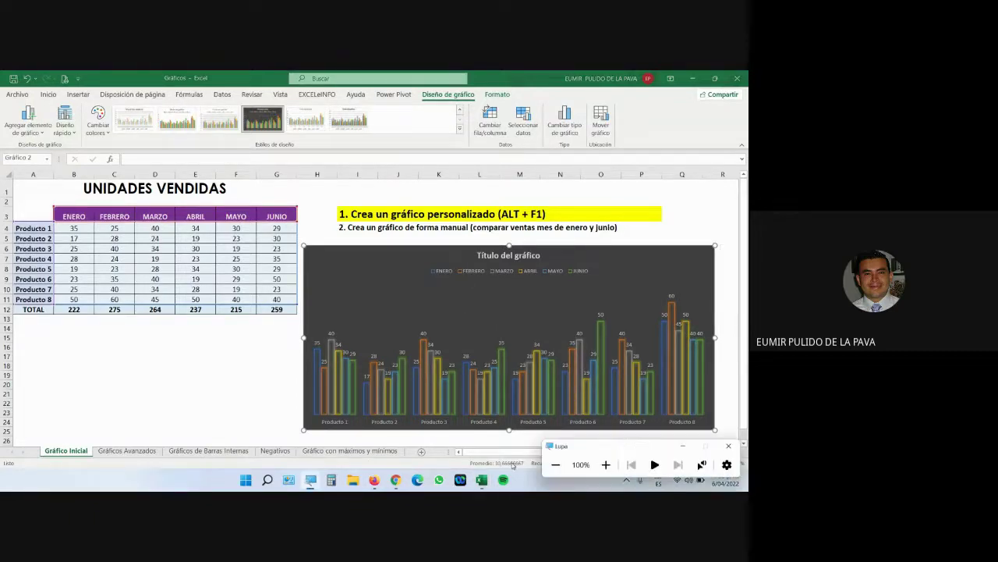
left_click(605, 464)
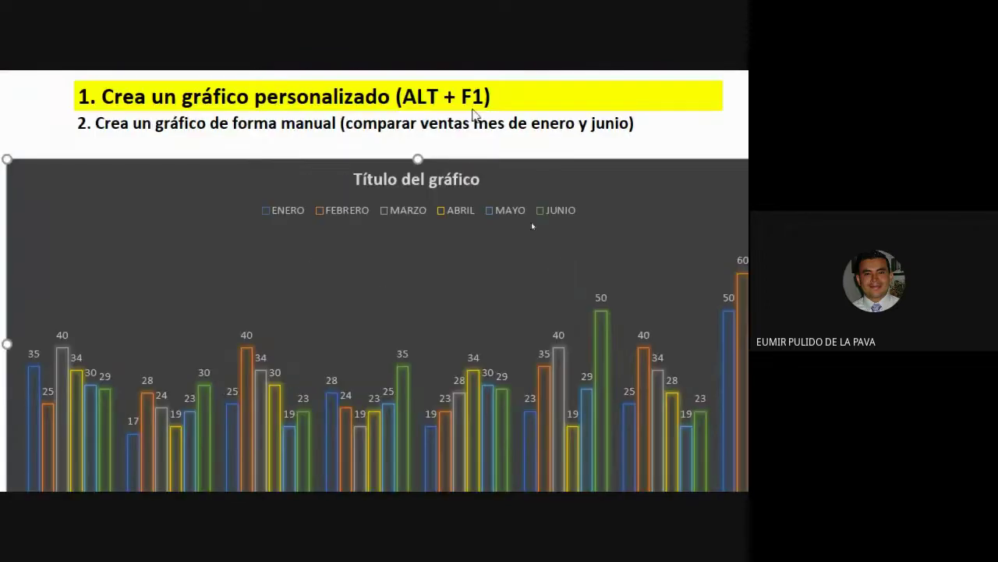
mouse_move(85, 390)
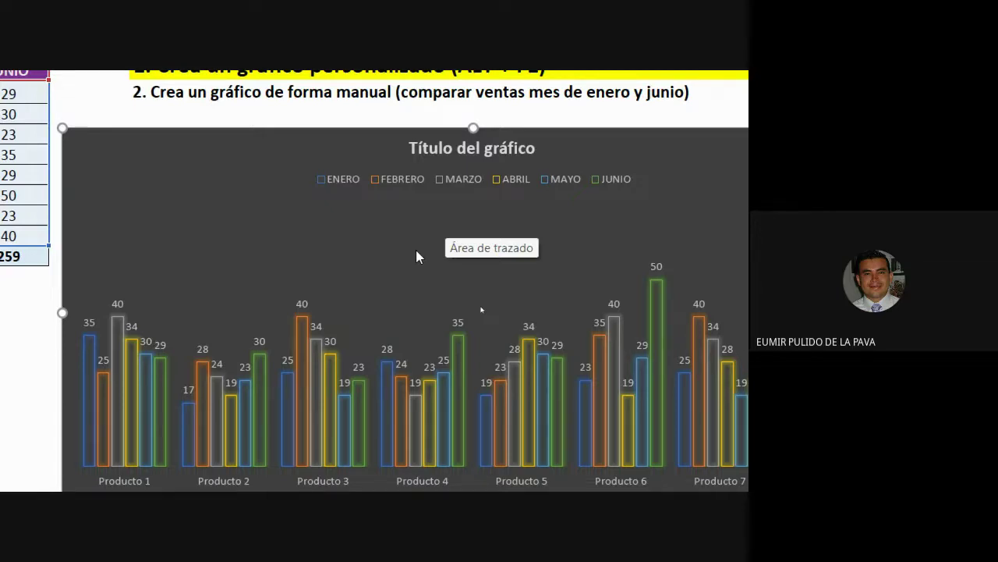
left_click(413, 182)
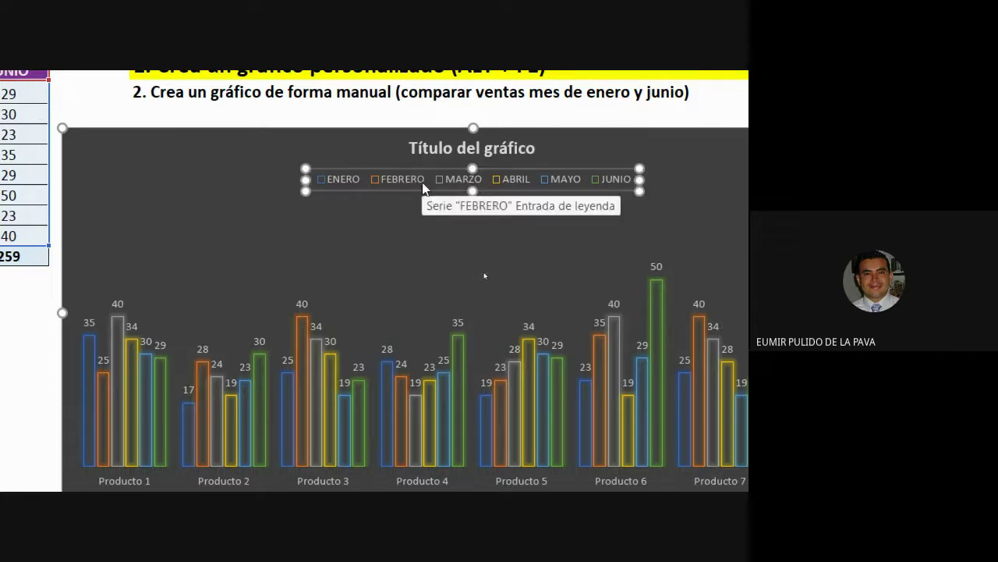
key("Delete")
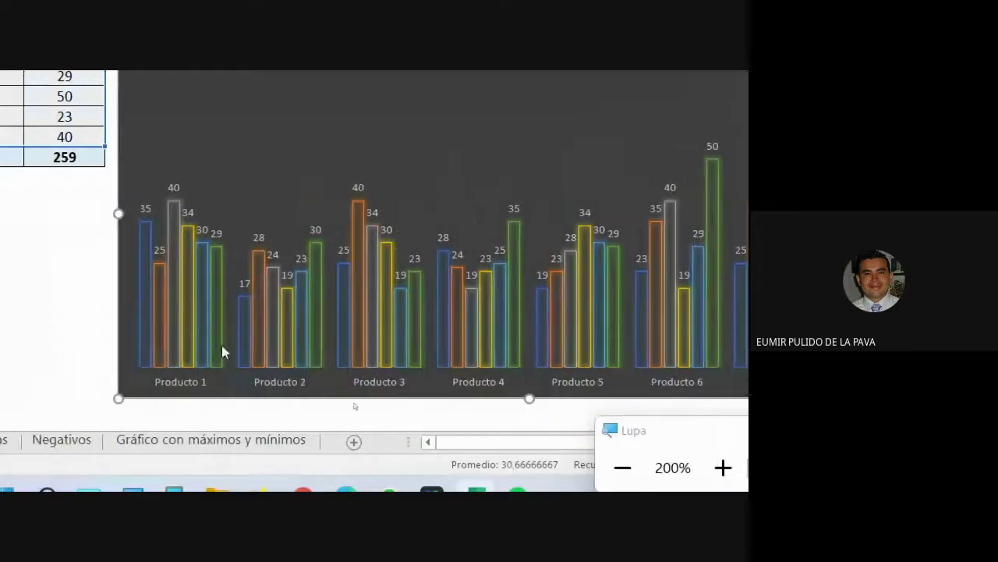
mouse_move(210, 325)
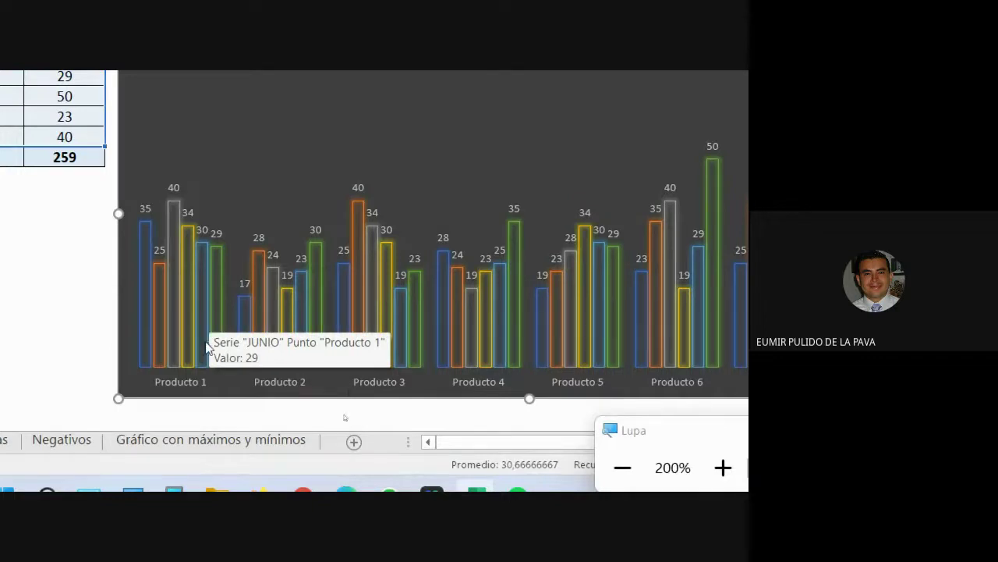
- Admit the waiting participant in Google Meet, return to Excel, and reset magnification to 100%
mouse_move(303, 479)
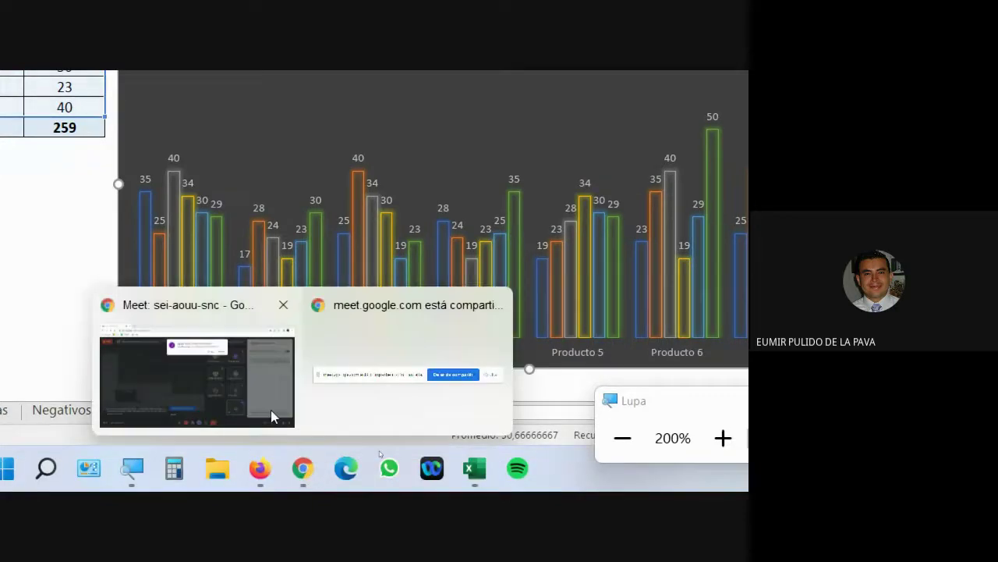
left_click(270, 409)
left_click(443, 138)
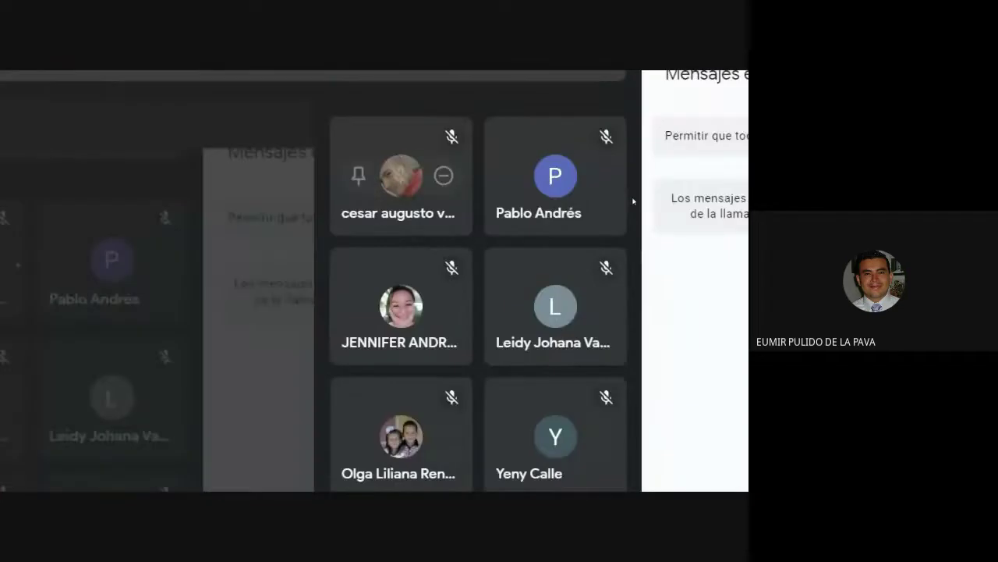
left_click(273, 468)
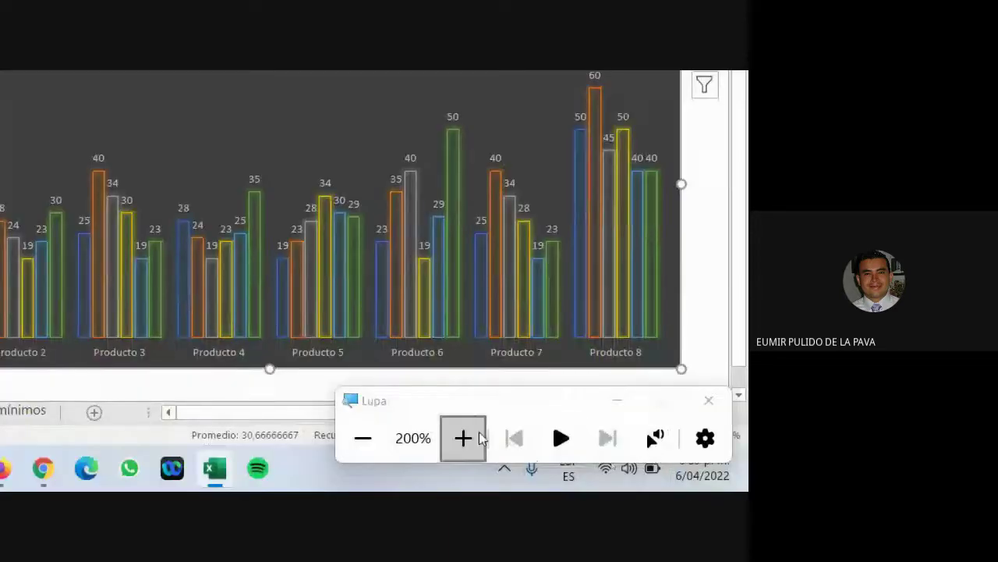
left_click(363, 437)
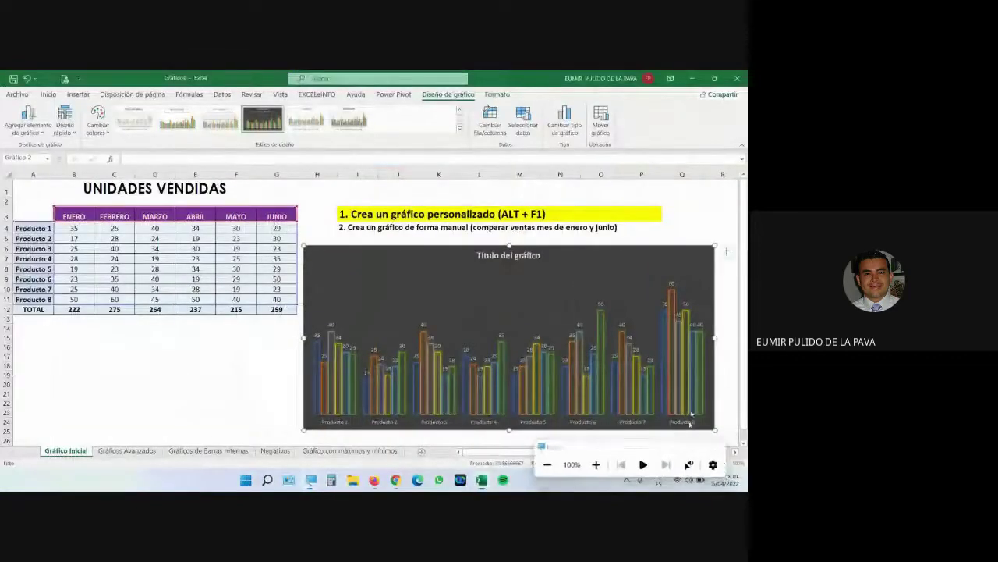
- Add the ENERO–JUNIO legend back above the chart, then select the chart and its title
left_click(724, 446)
left_click(726, 252)
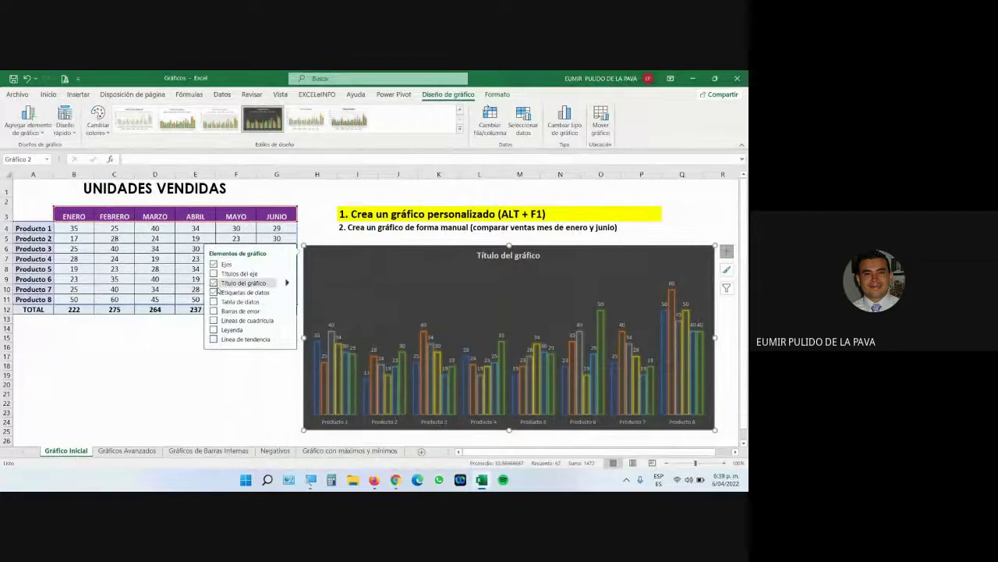
left_click(214, 330)
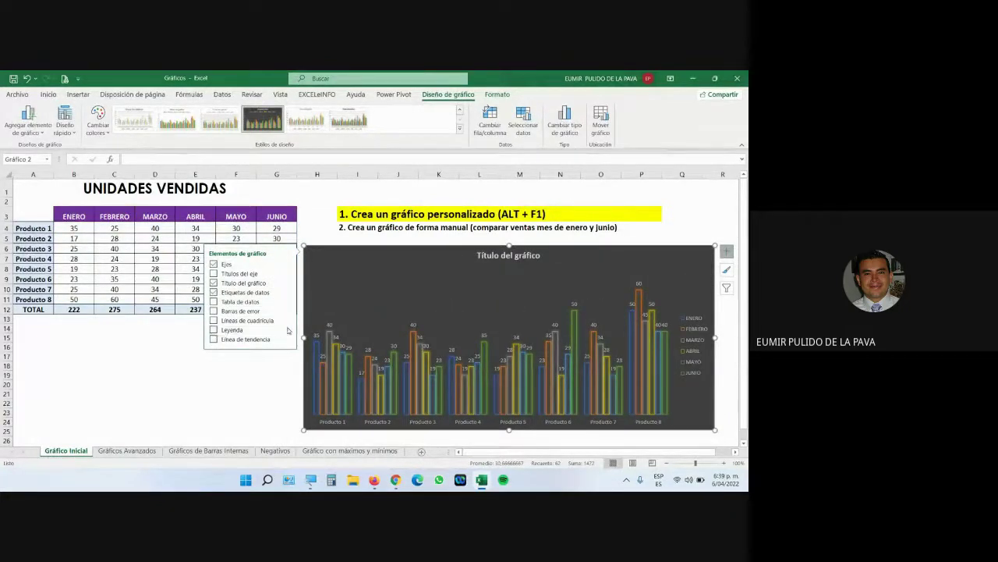
left_click(287, 329)
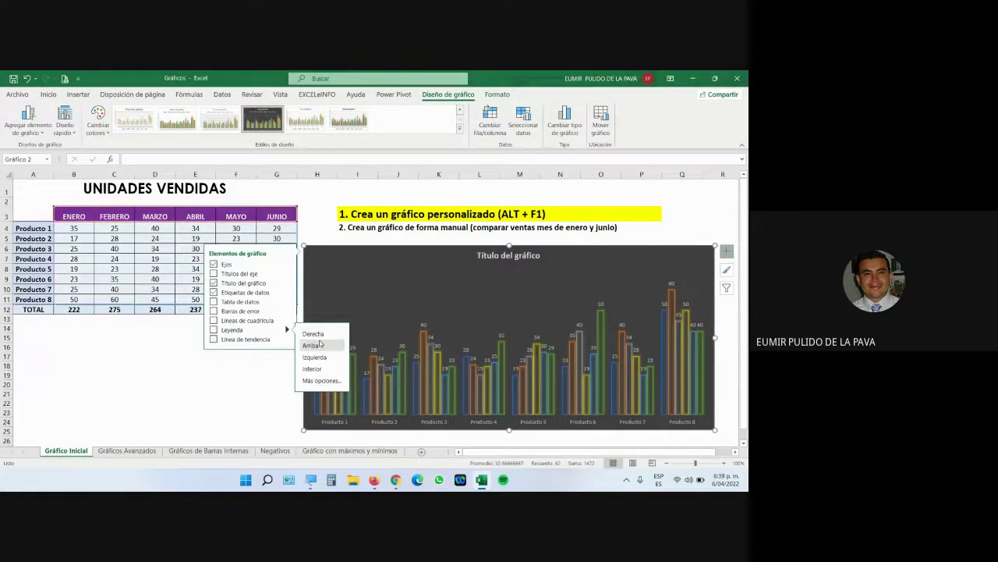
left_click(316, 344)
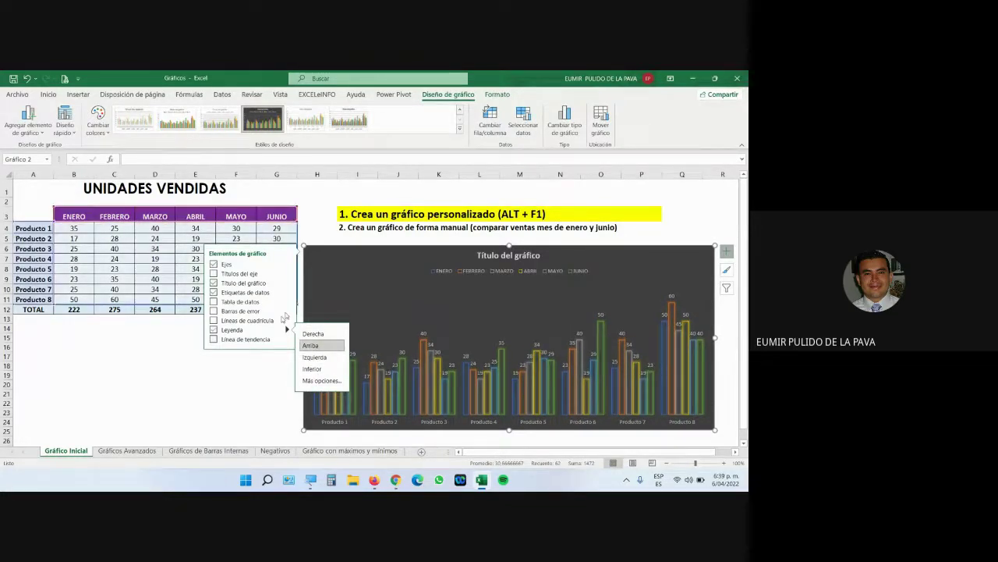
left_click(234, 369)
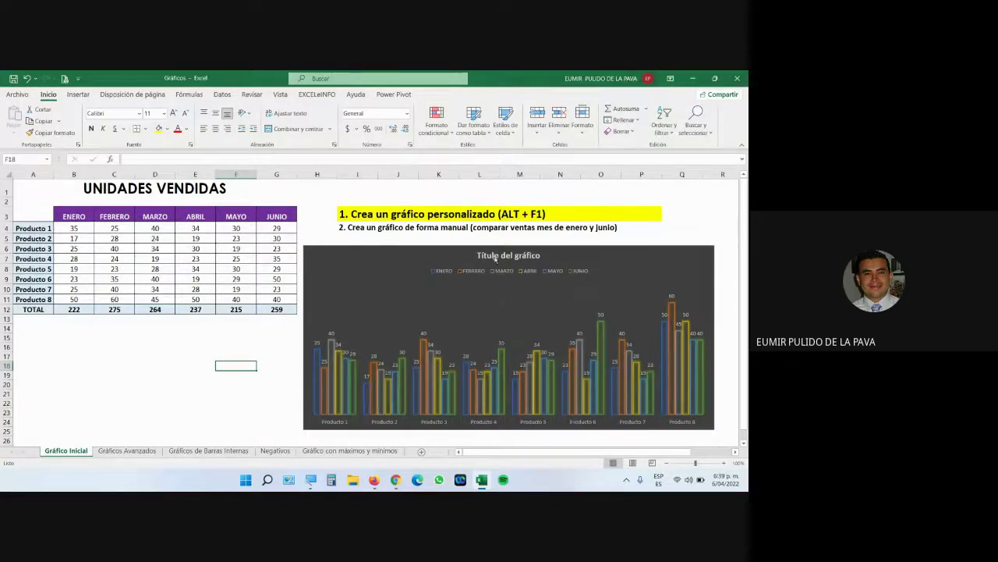
left_click(496, 255)
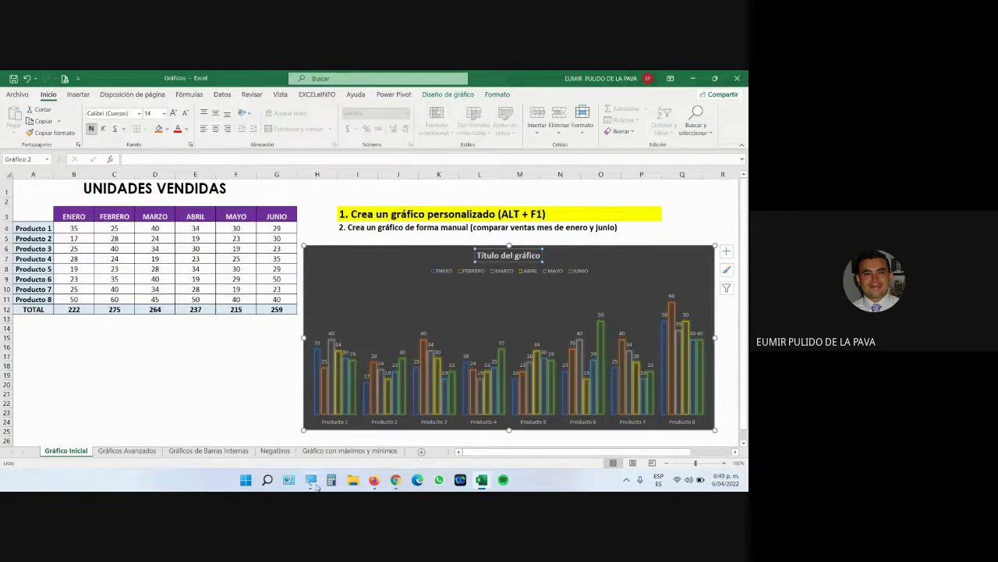
- Under 200% magnification, replace the placeholder chart title with UNIDADES VENDIDAS
left_click(310, 480)
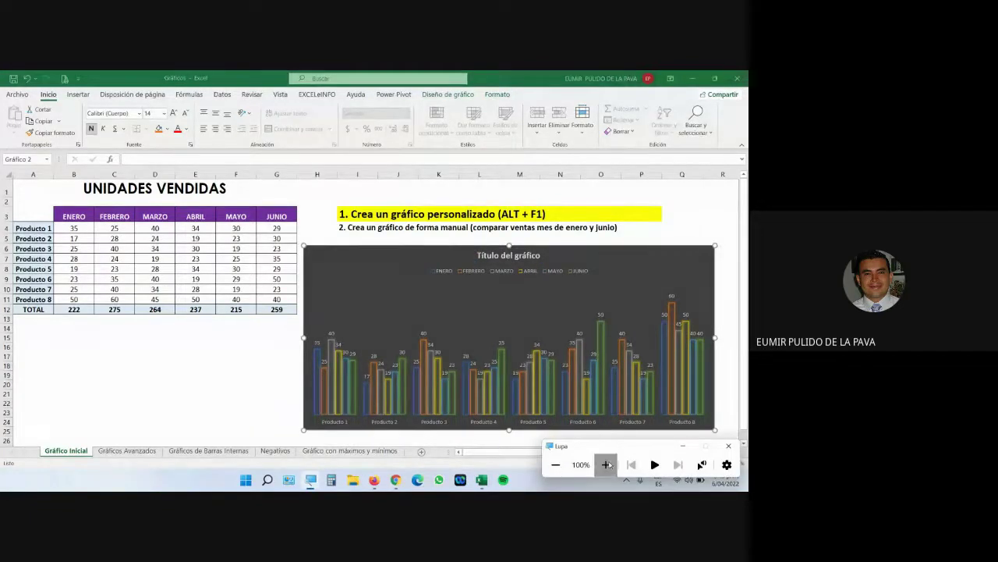
left_click(605, 464)
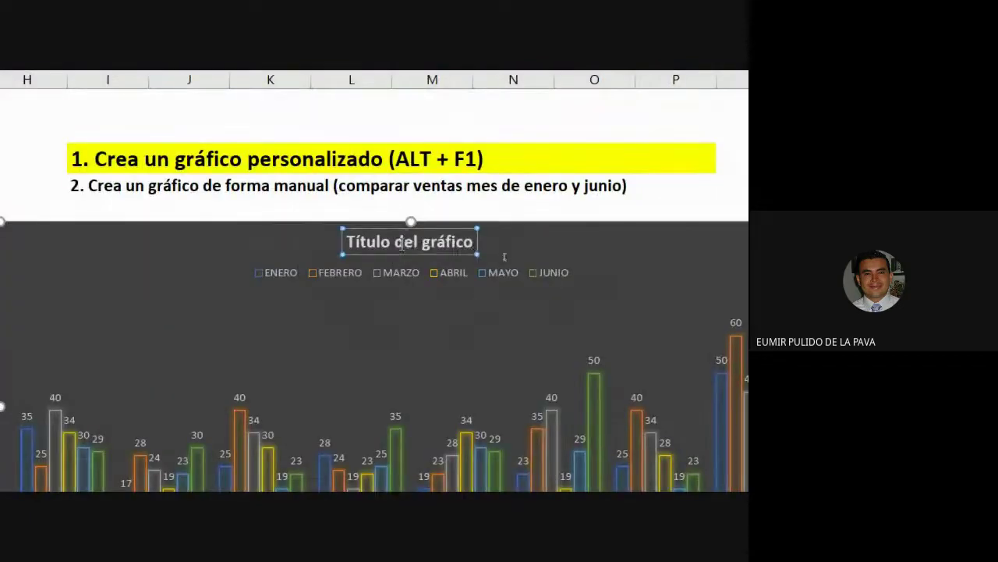
left_click(363, 241)
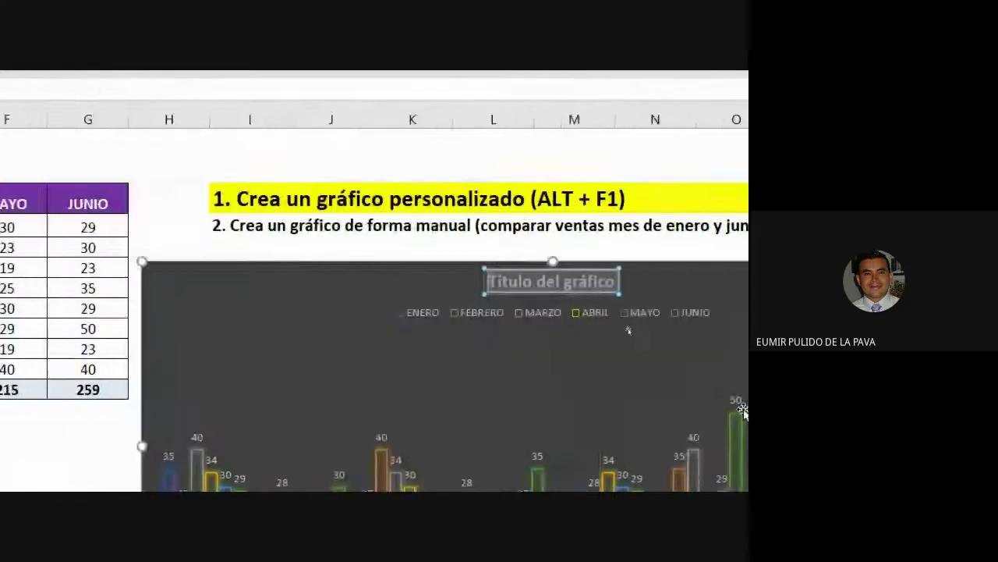
type("U")
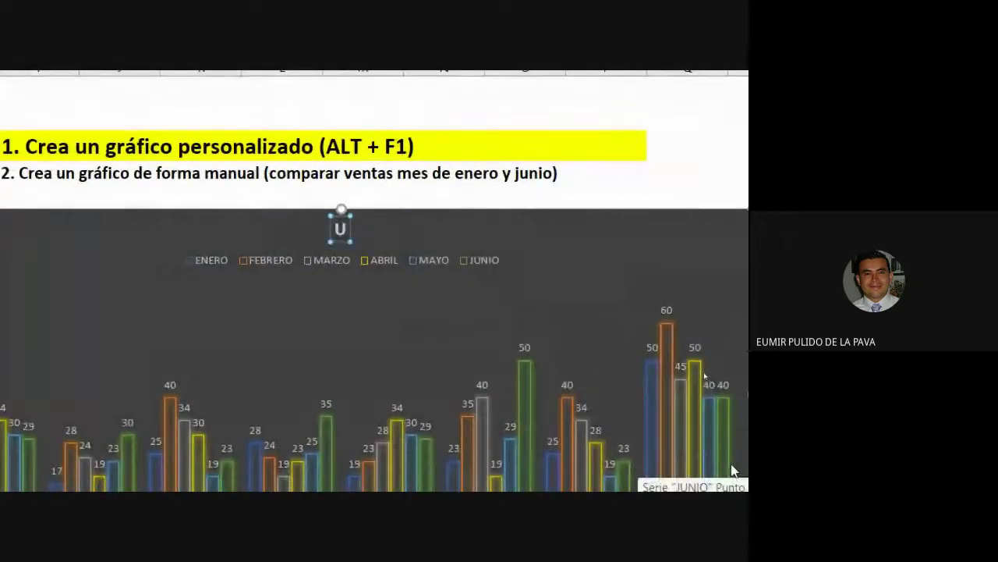
type("NIDADES VENDIDAS")
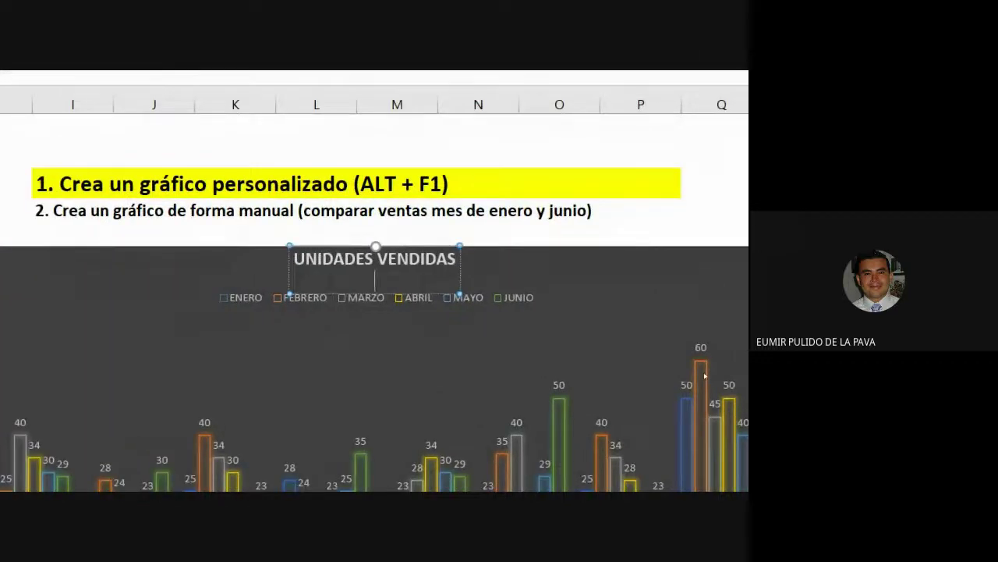
key("Escape")
- Reselect the UNIDADES VENDIDAS title box on the chart
left_click(594, 241)
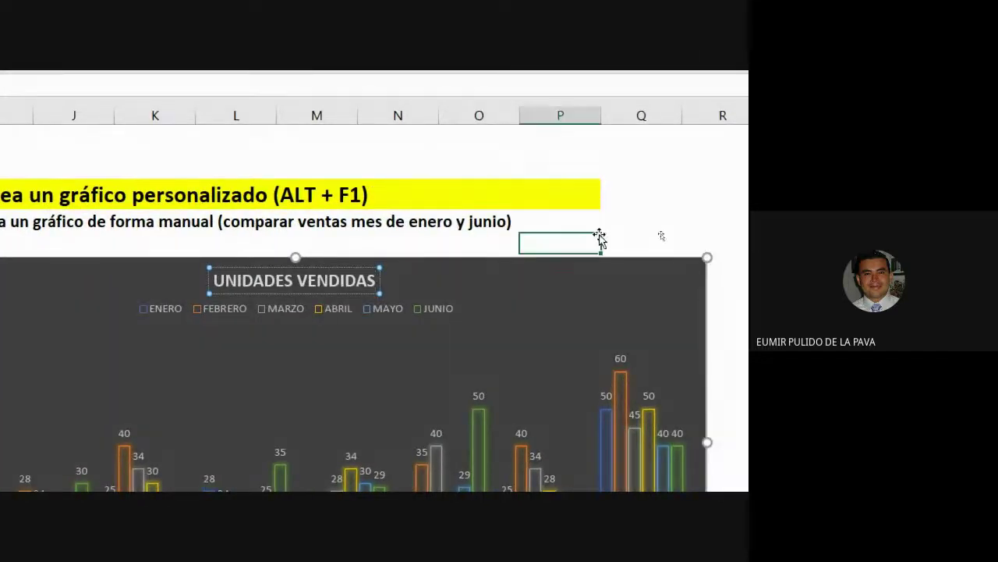
left_click(346, 289)
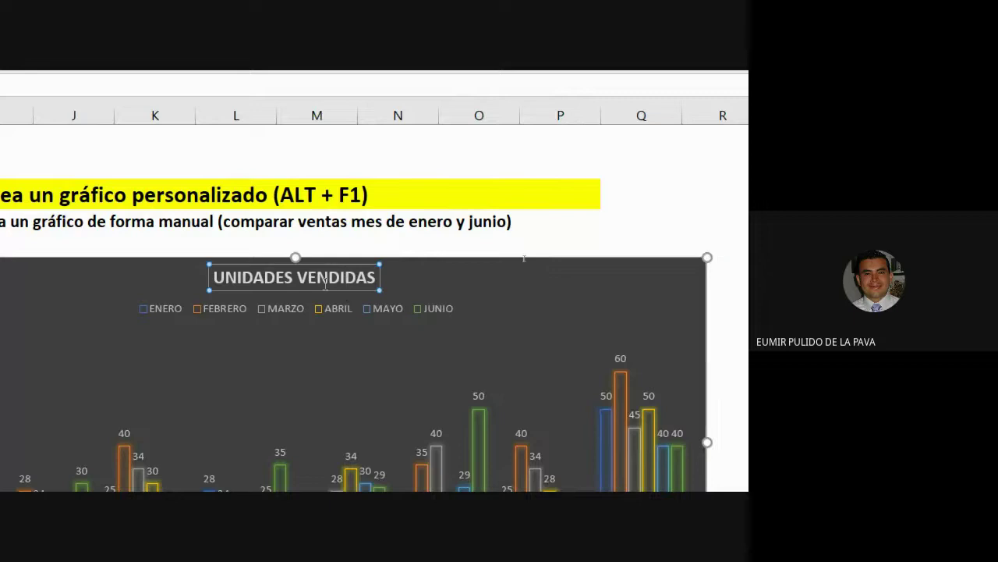
triple_click(324, 283)
double_click(329, 281)
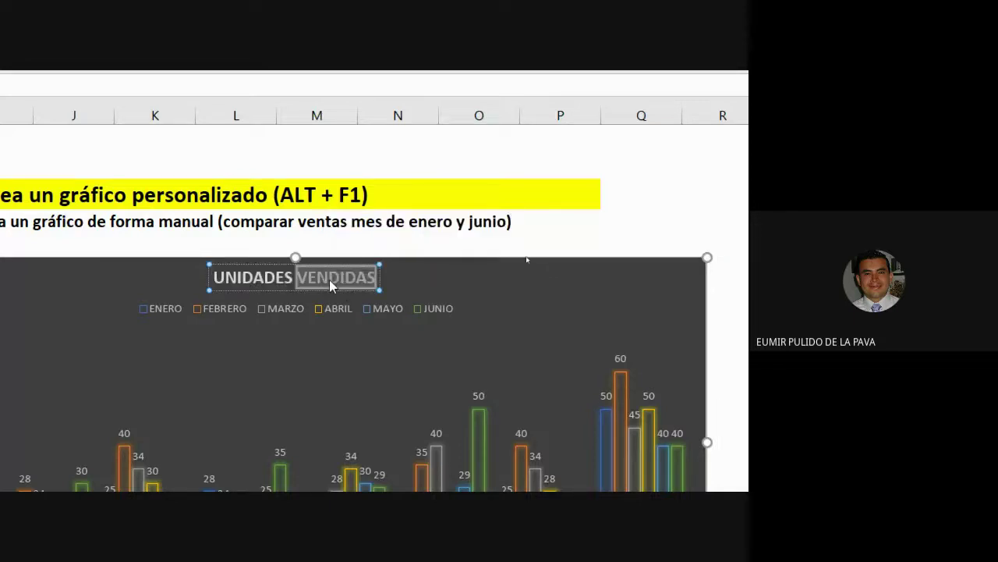
left_click(329, 312)
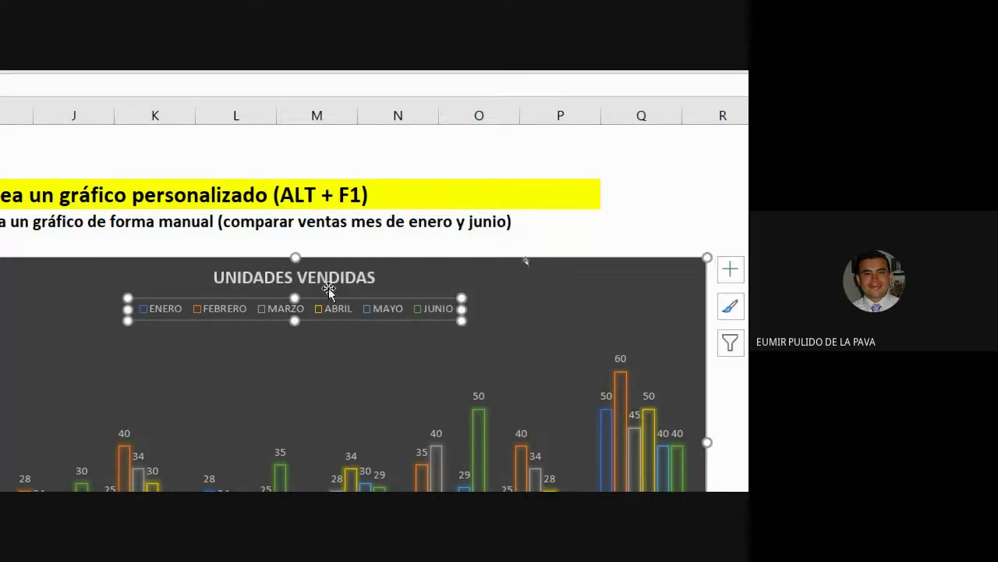
left_click(329, 278)
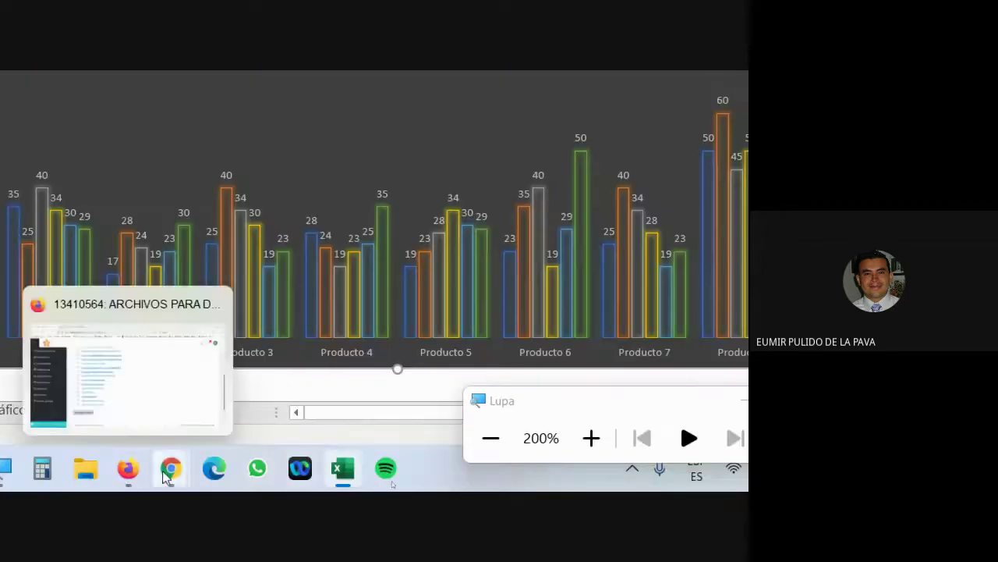
- Accept the join request in the Meet window, then bring the Excel workbook back
mouse_move(160, 462)
left_click(133, 418)
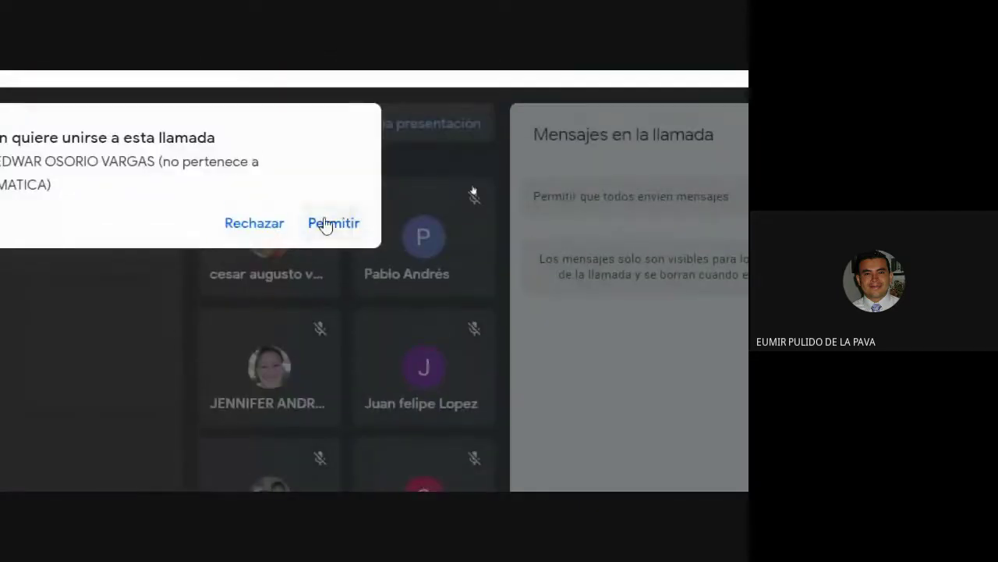
left_click(299, 238)
left_click(343, 468)
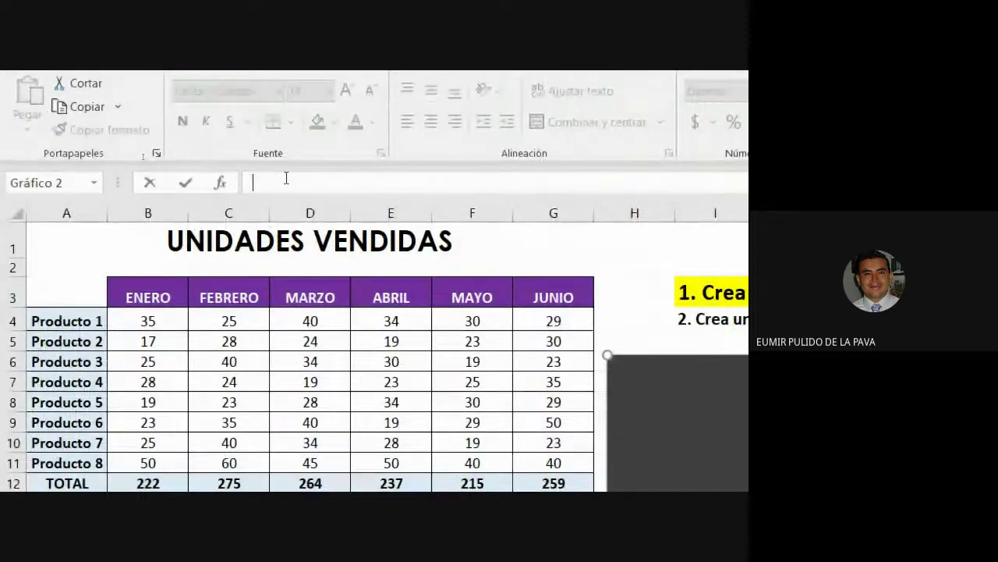
- Link the chart title by formula to the heading cell ='Gráfico Inicial'!$A$1:$G$1
type("=")
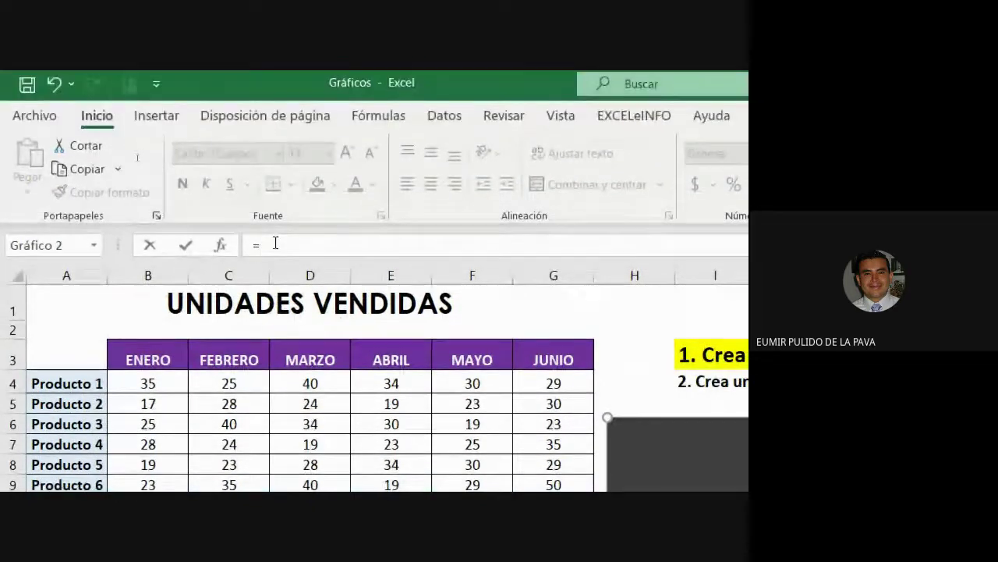
left_click(269, 312)
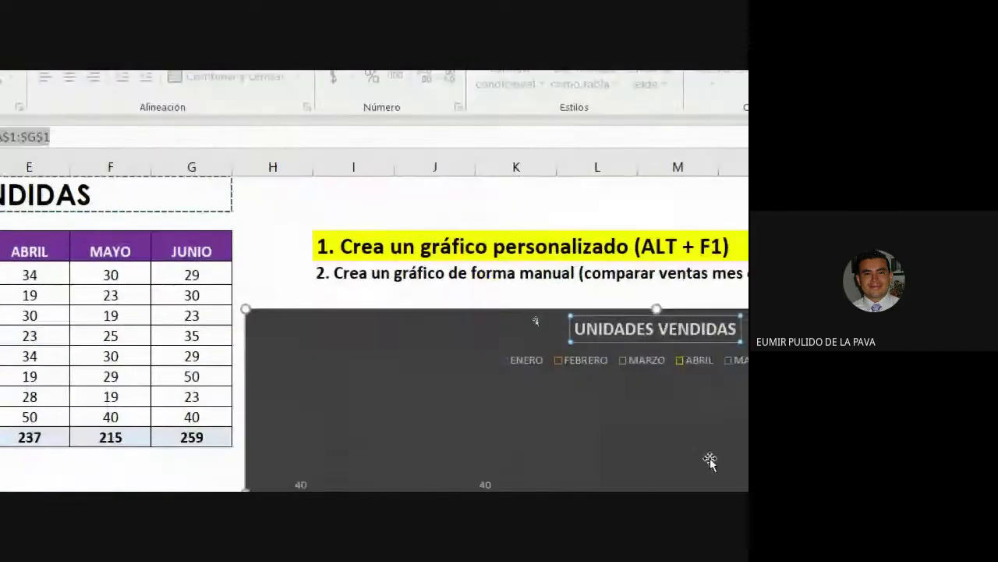
key("Return")
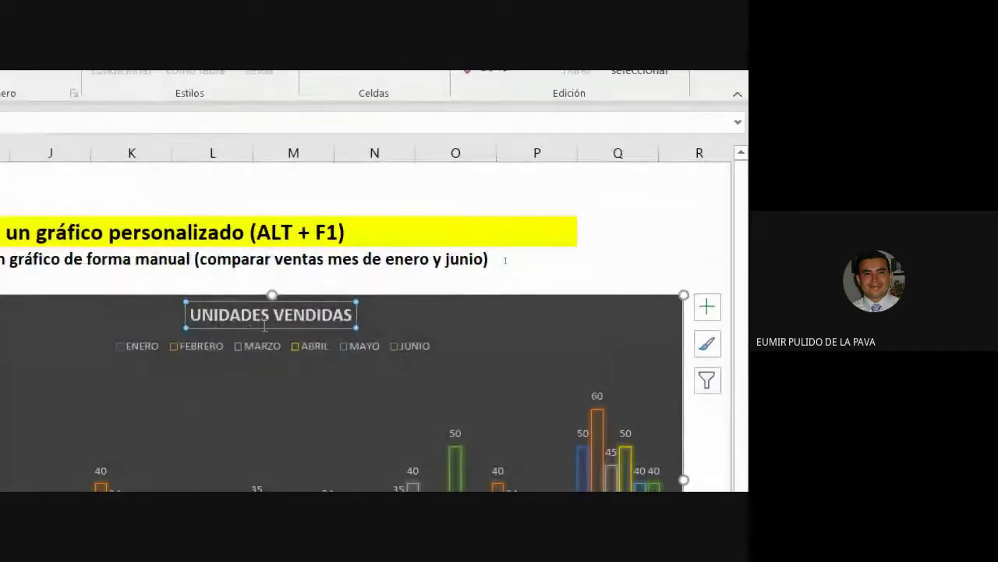
- Append 2021 to the A1 heading so it reads 'UNIDADES VENDIDAS 2021'
left_click(61, 181)
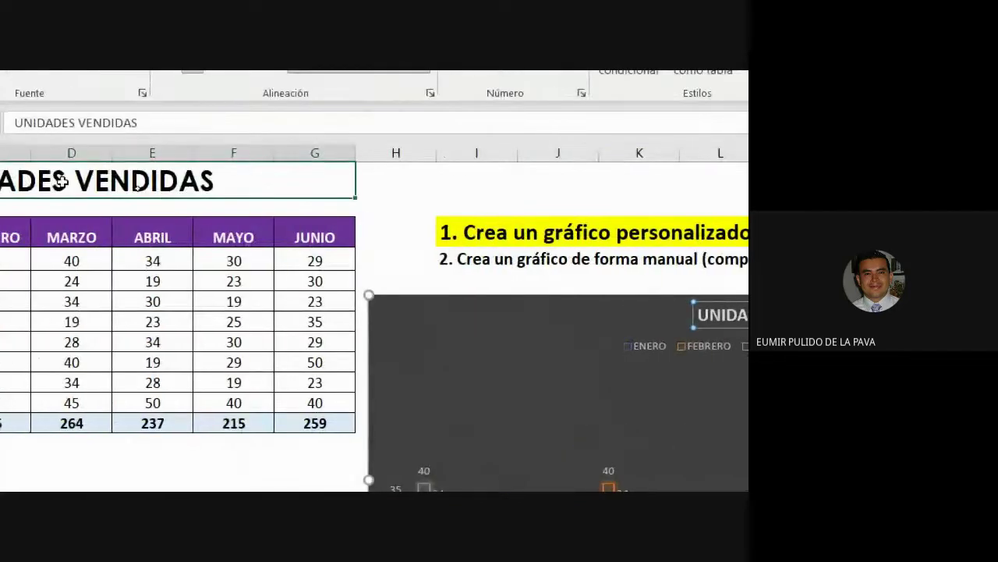
double_click(240, 175)
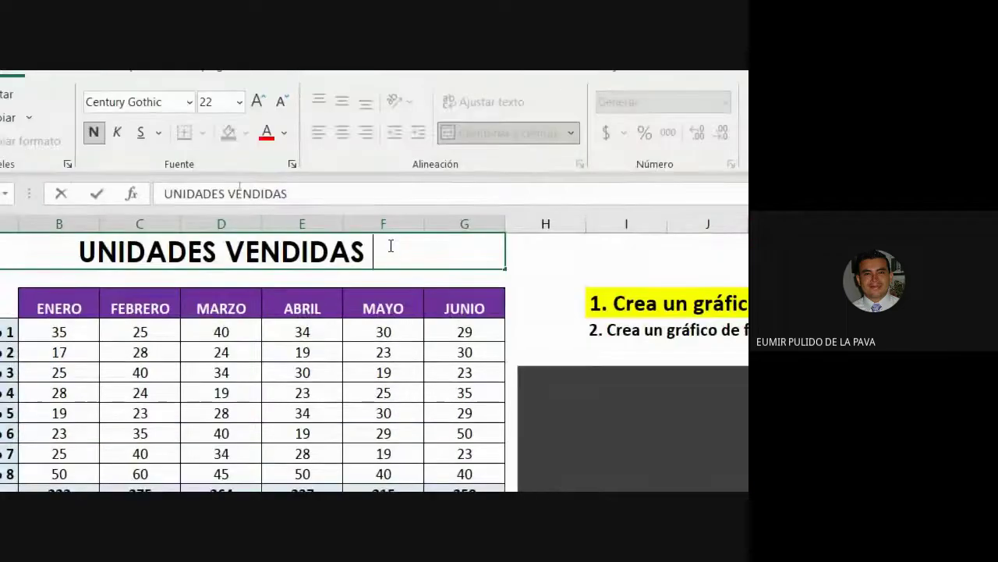
type("20")
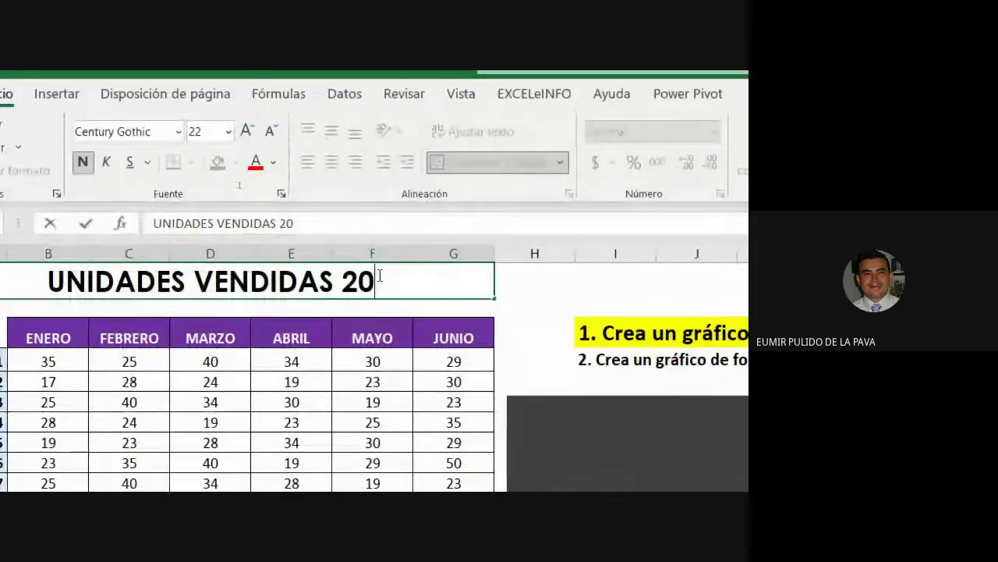
type("21")
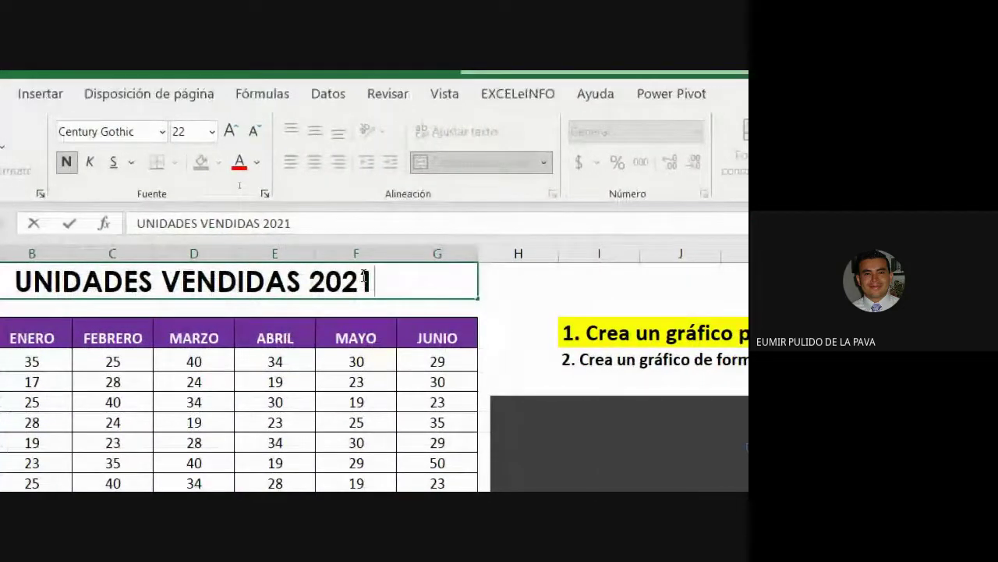
key("Return")
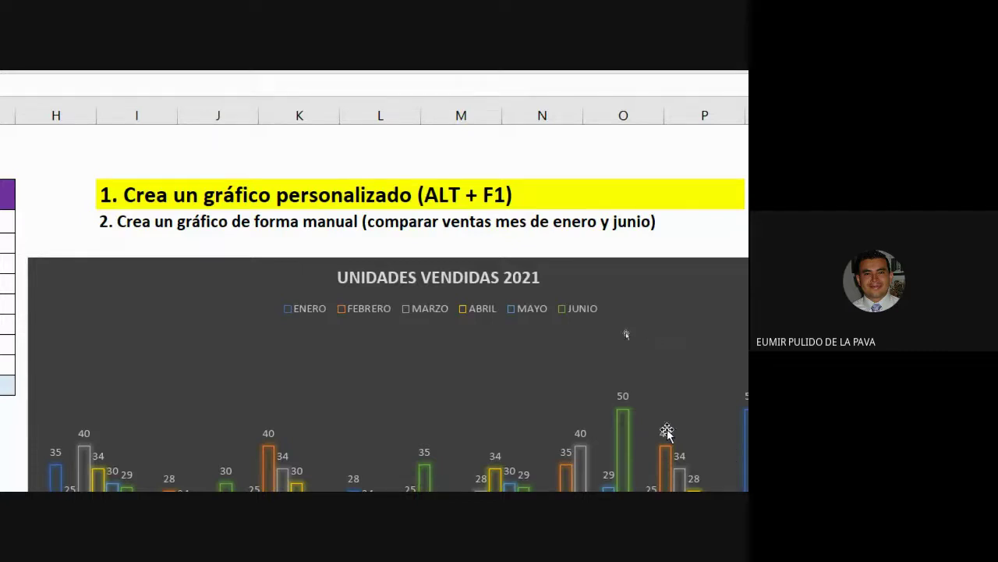
- Relink the chart title to 'Gráfico Inicial'!$A$1:$G$1 so it displays UNIDADES VENDIDAS 2021
left_click(469, 290)
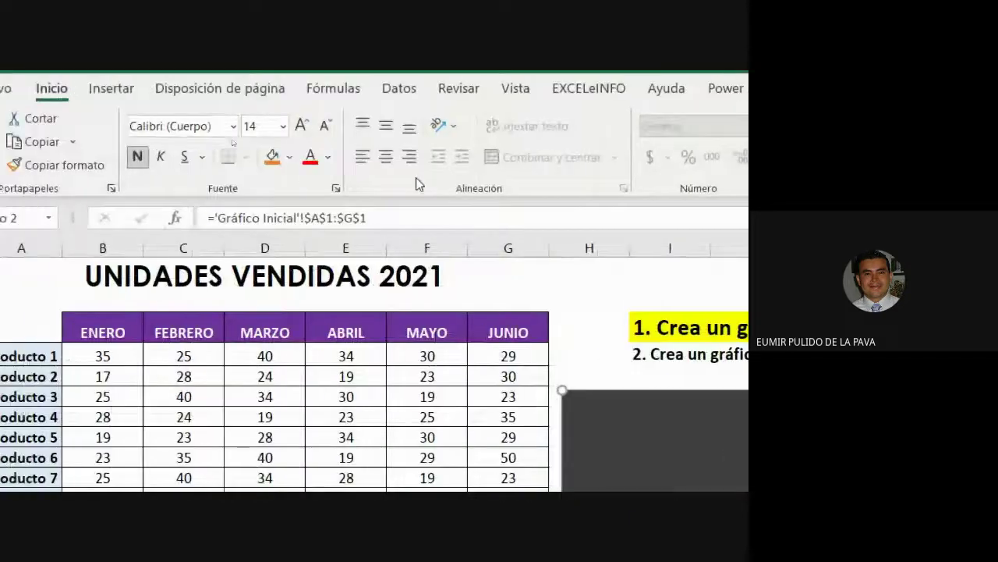
left_click_drag(424, 215, 106, 237)
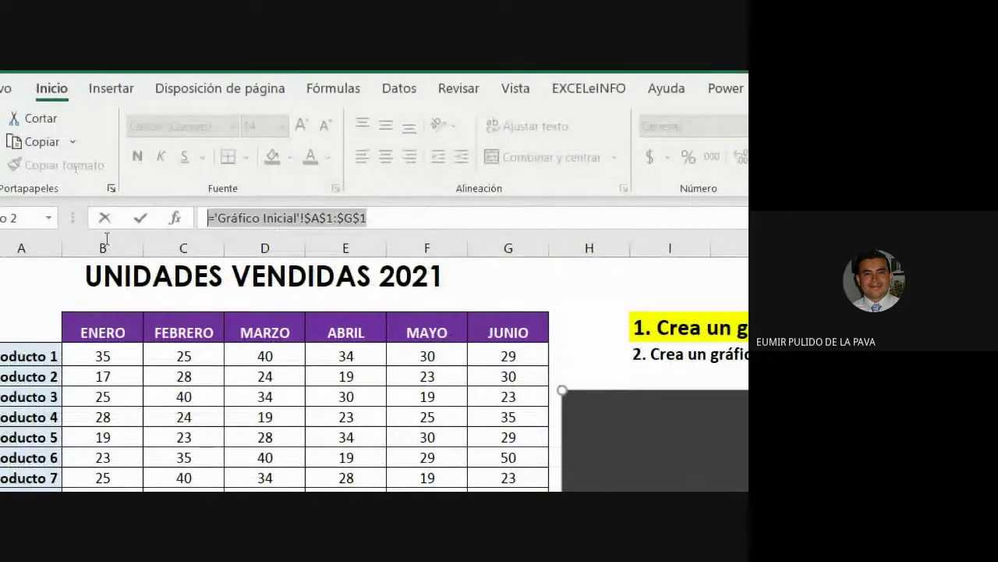
type("=")
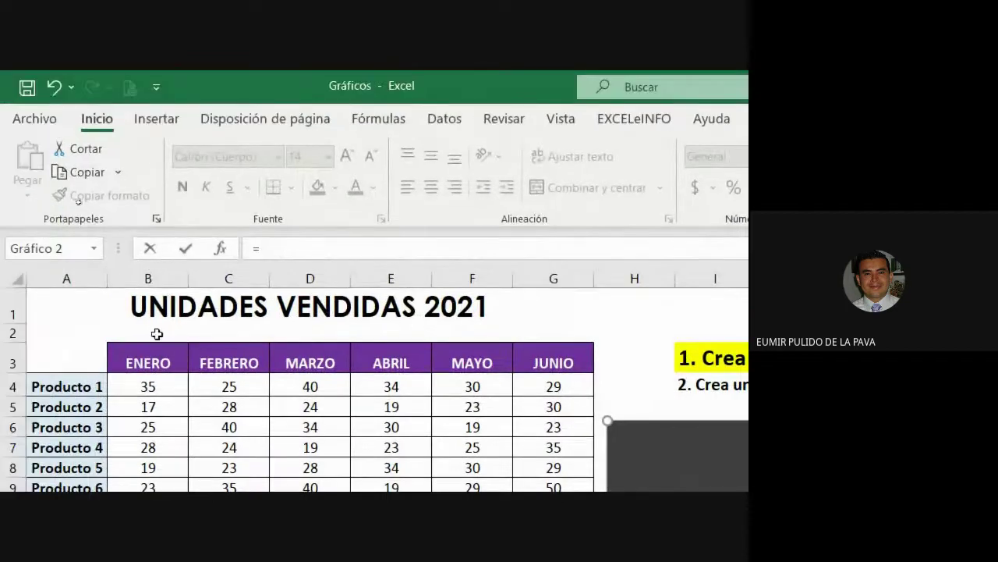
left_click(232, 303)
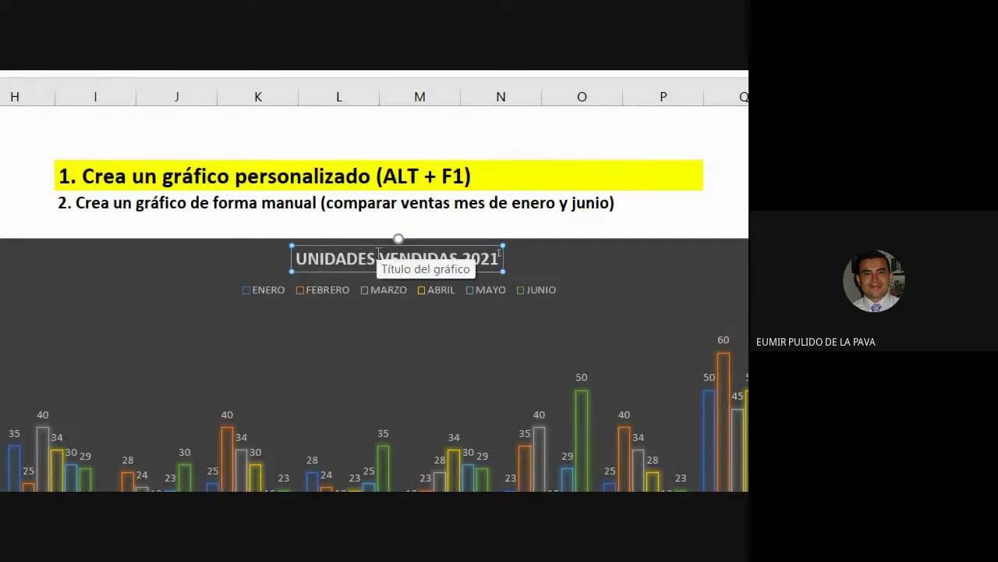
left_click(112, 205)
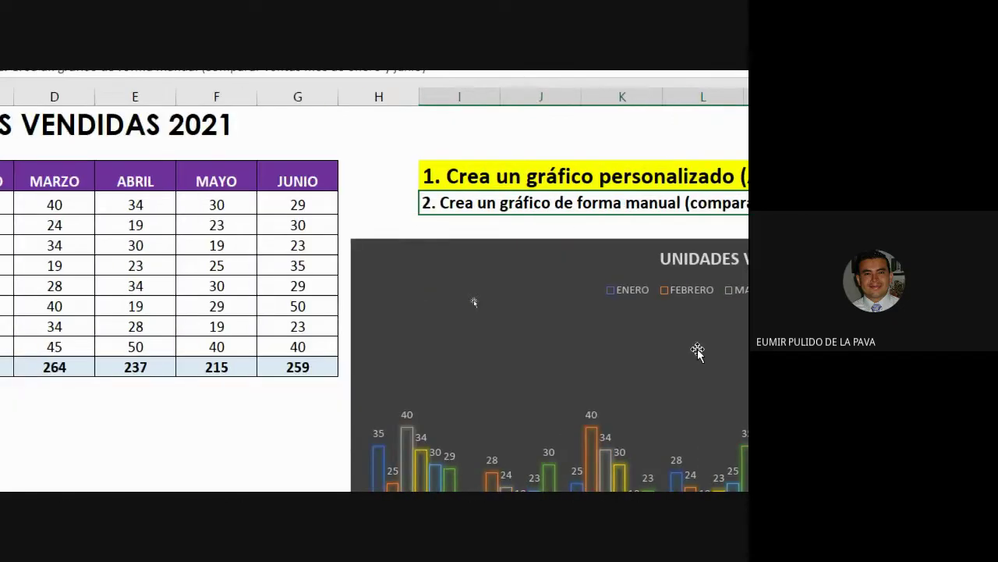
left_click(287, 241)
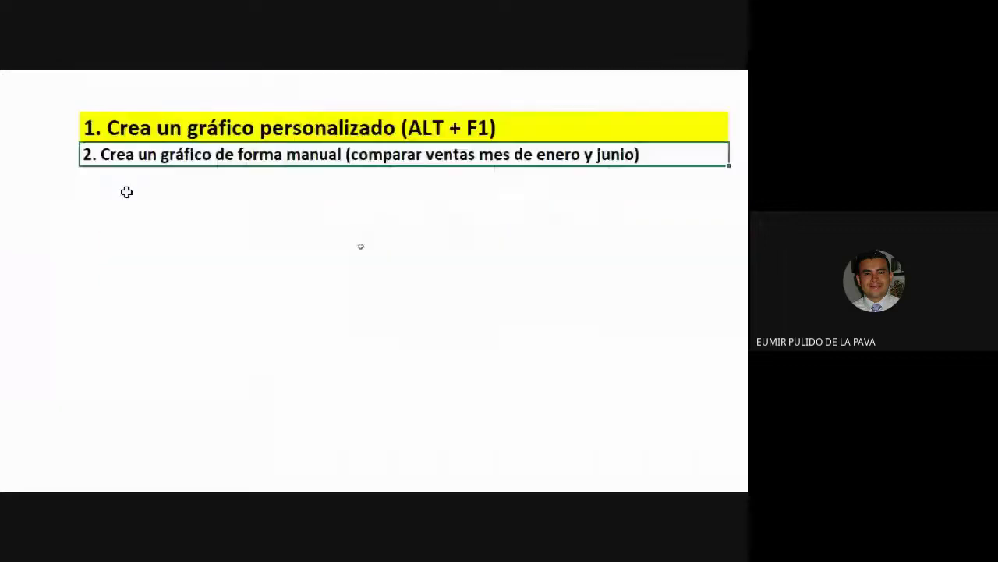
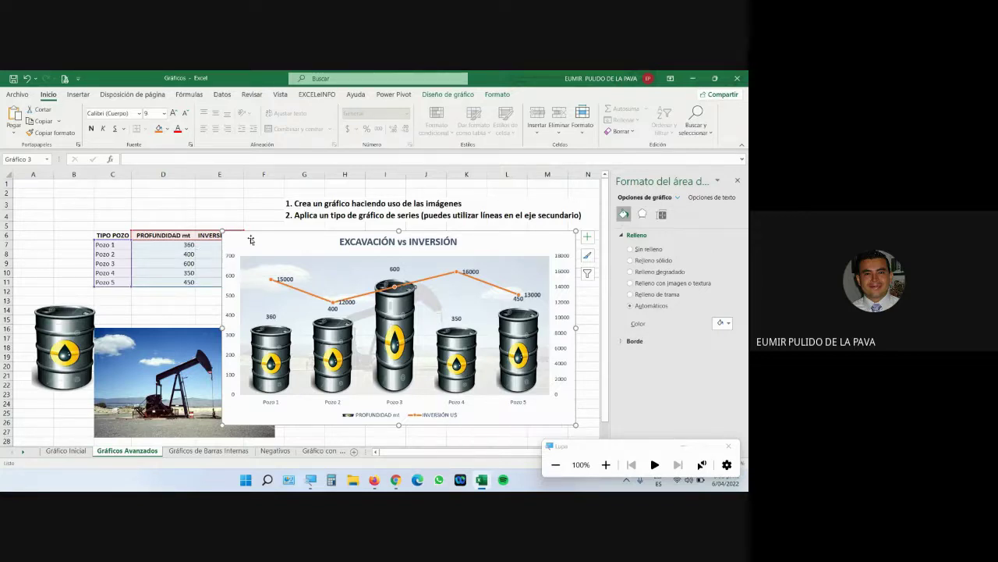
- Shift the EXCAVACIÓN vs INVERSIÓN barrel chart left and enlarge it from its bottom-right corner
left_click_drag(251, 239, 56, 230)
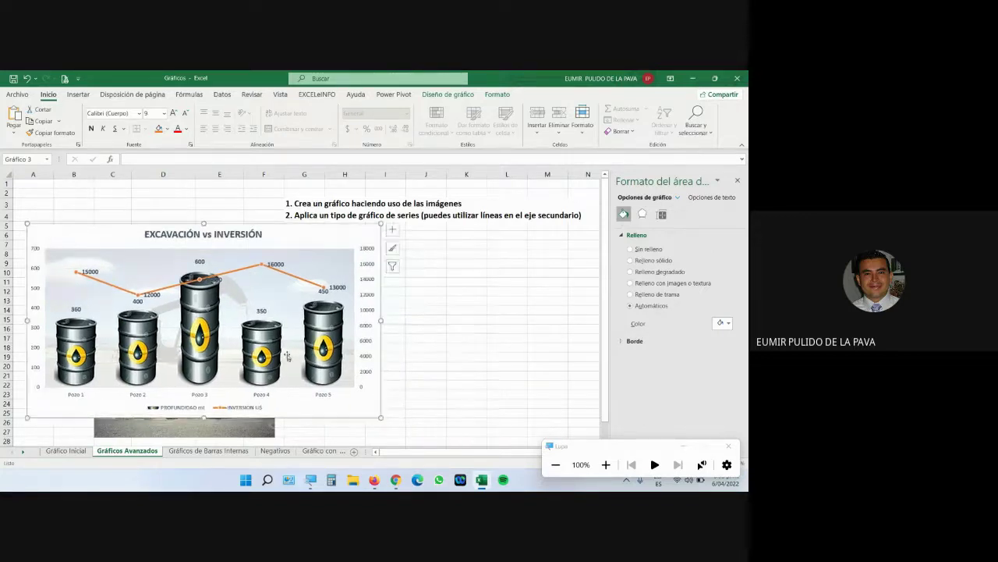
left_click_drag(382, 419, 445, 439)
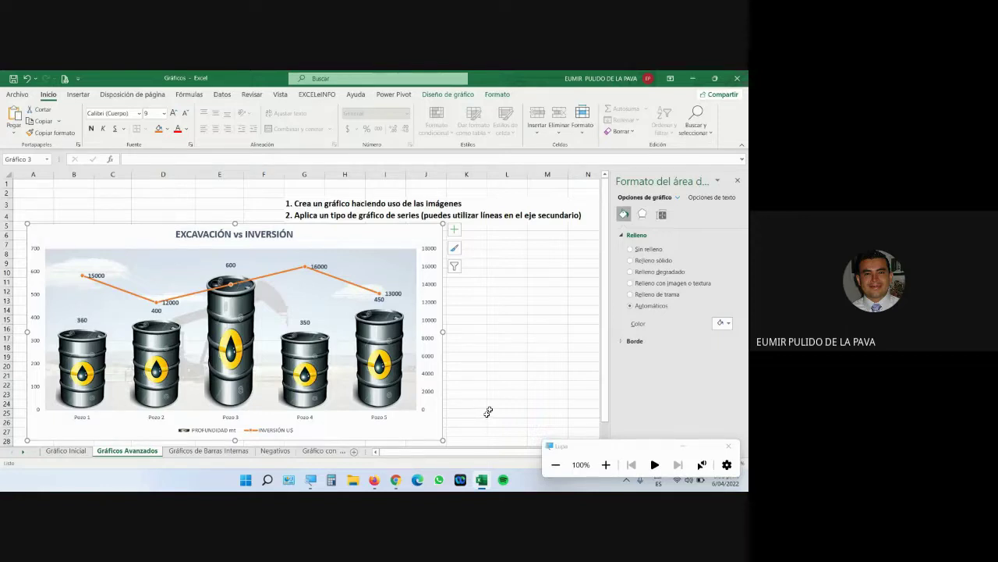
- On the Gráficos de Barras Internas sheet, select the 2019 sales table A2:F7
left_click(235, 451)
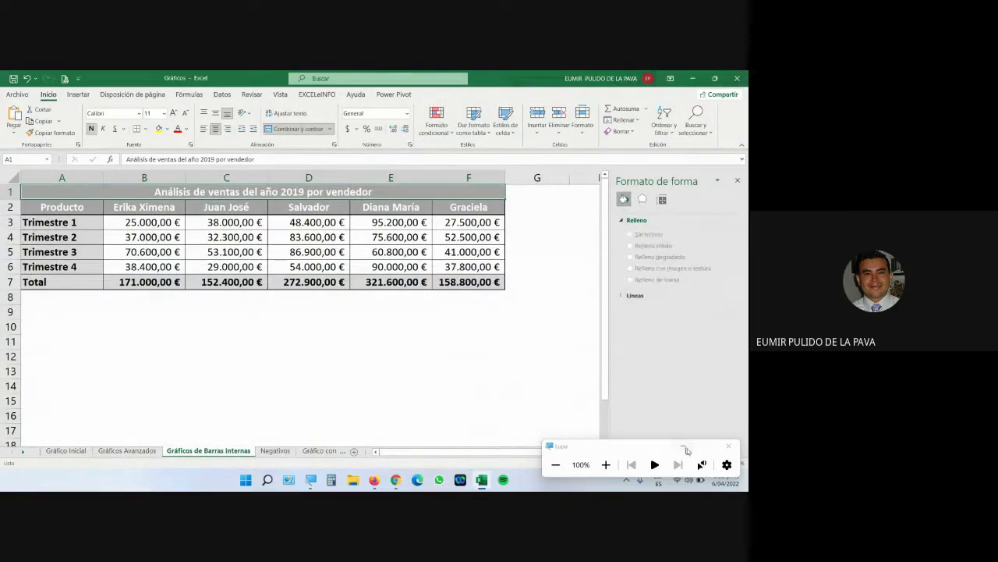
left_click(676, 450)
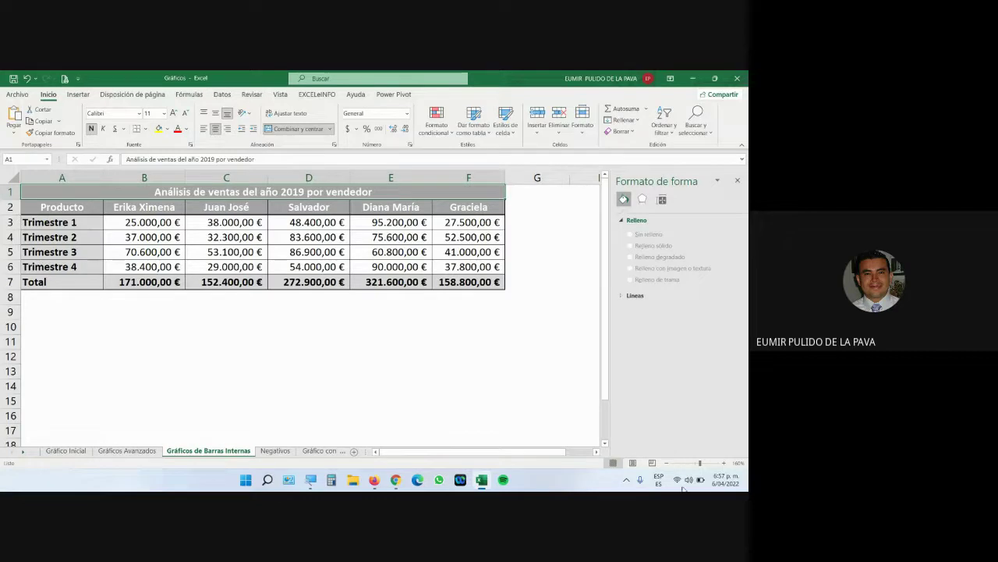
left_click(324, 382)
left_click_drag(74, 206, 482, 281)
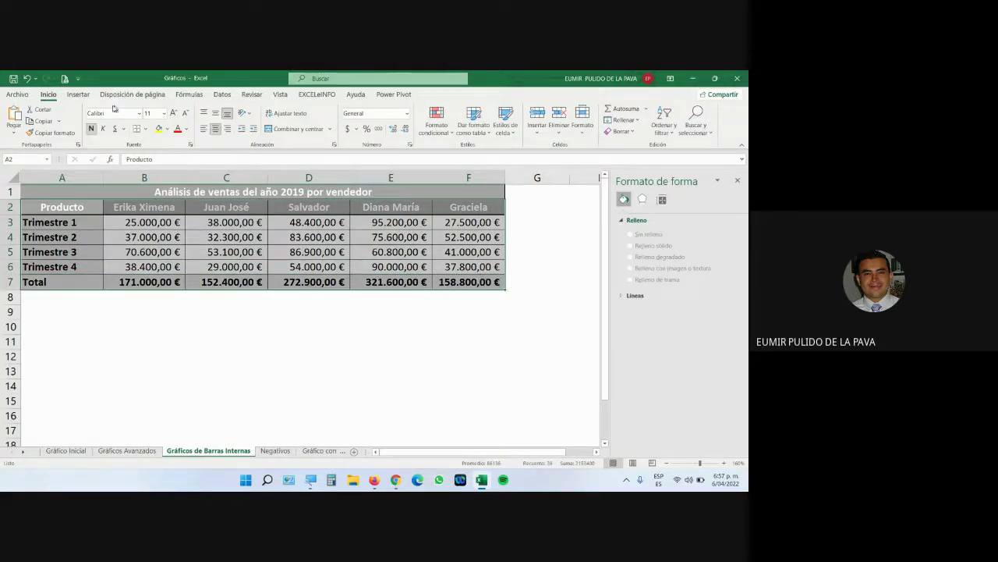
left_click(72, 96)
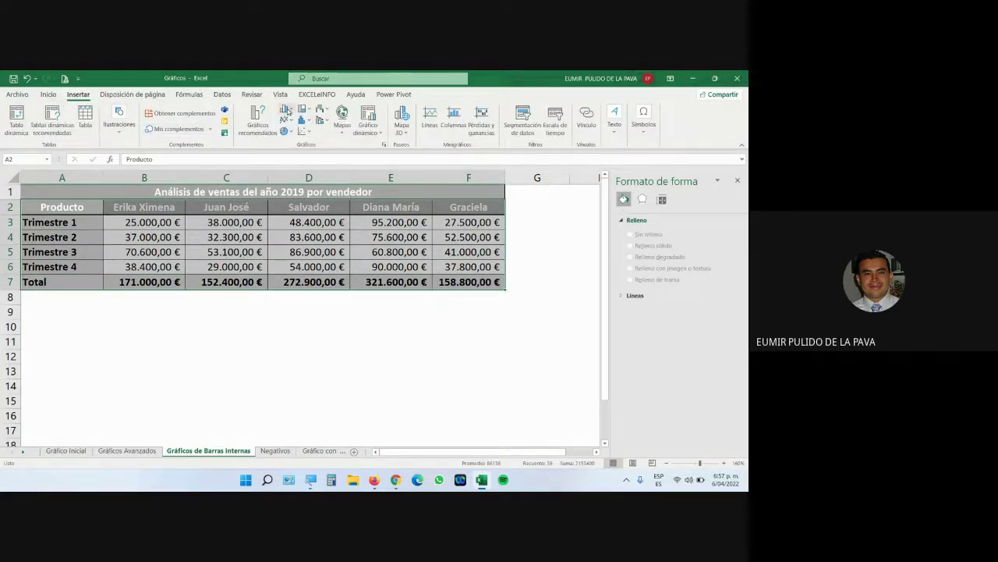
- Insert a clustered column chart of the sales, widen it both ways, and place it below the table
left_click(285, 109)
left_click(292, 144)
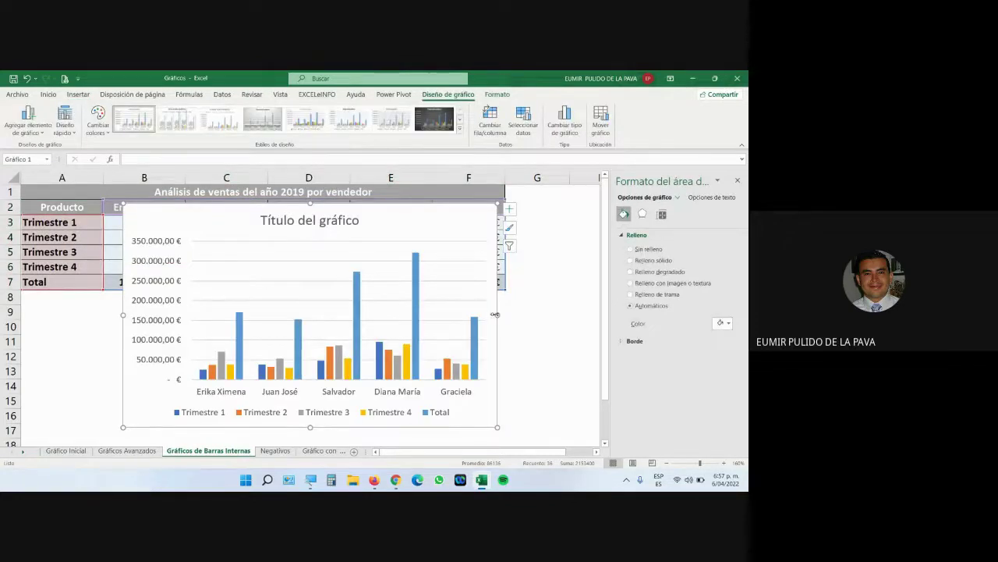
left_click_drag(497, 315, 565, 315)
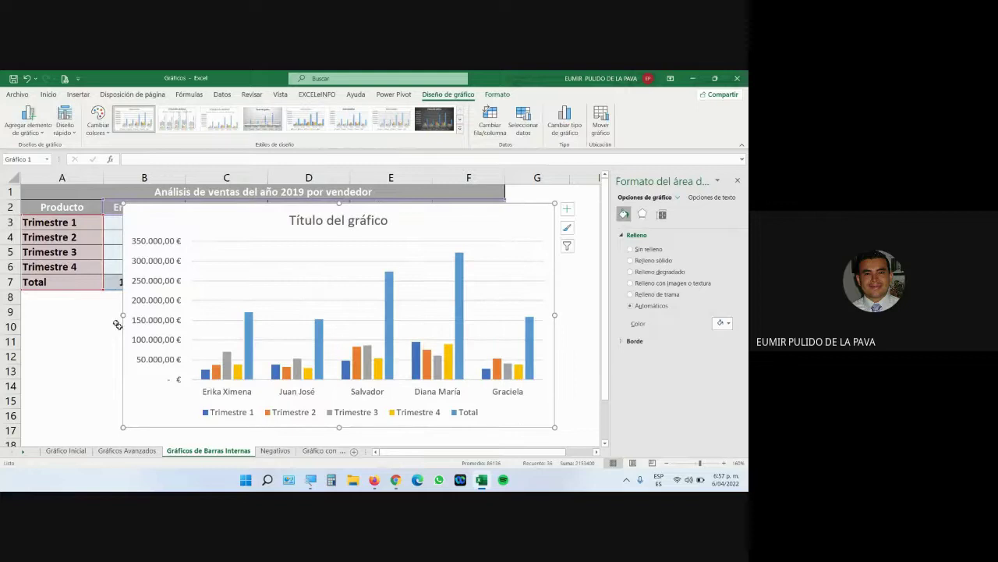
left_click_drag(121, 316, 44, 315)
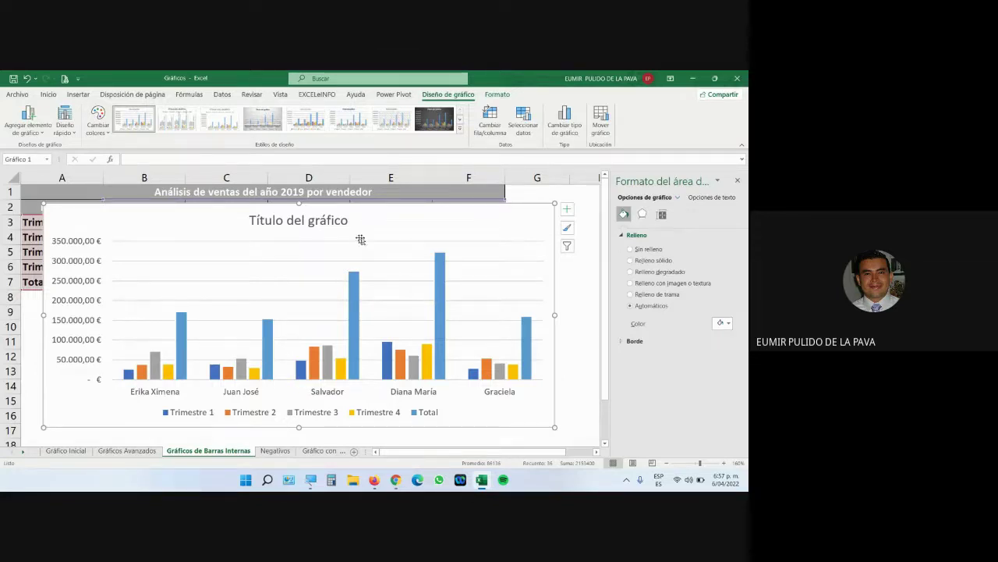
left_click_drag(535, 204, 528, 298)
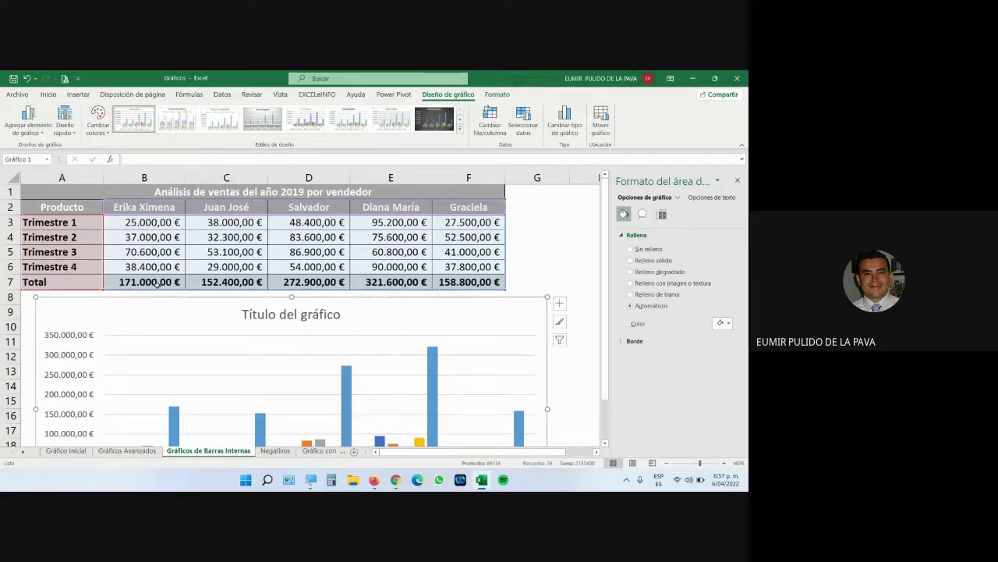
scroll(156, 285, "down", 3)
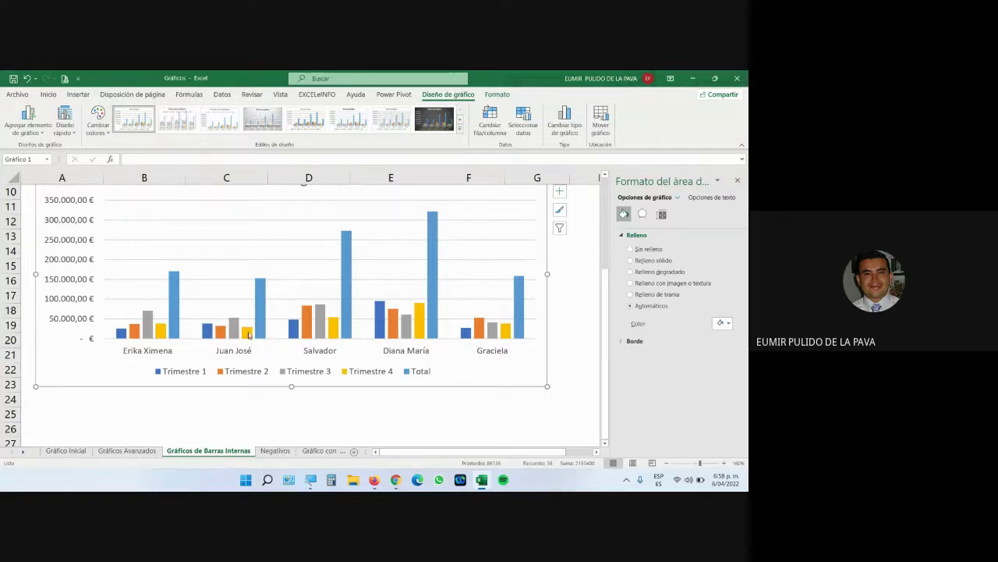
scroll(301, 375, "up", 1)
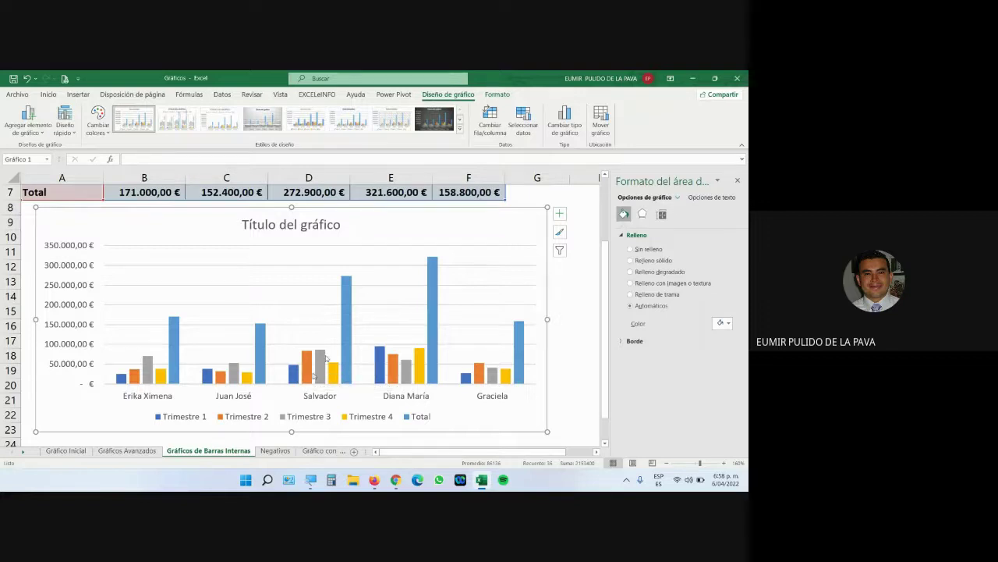
- Glance at the Gráficos Avanzados sheet, return, and expand the sales chart's style gallery
left_click(127, 451)
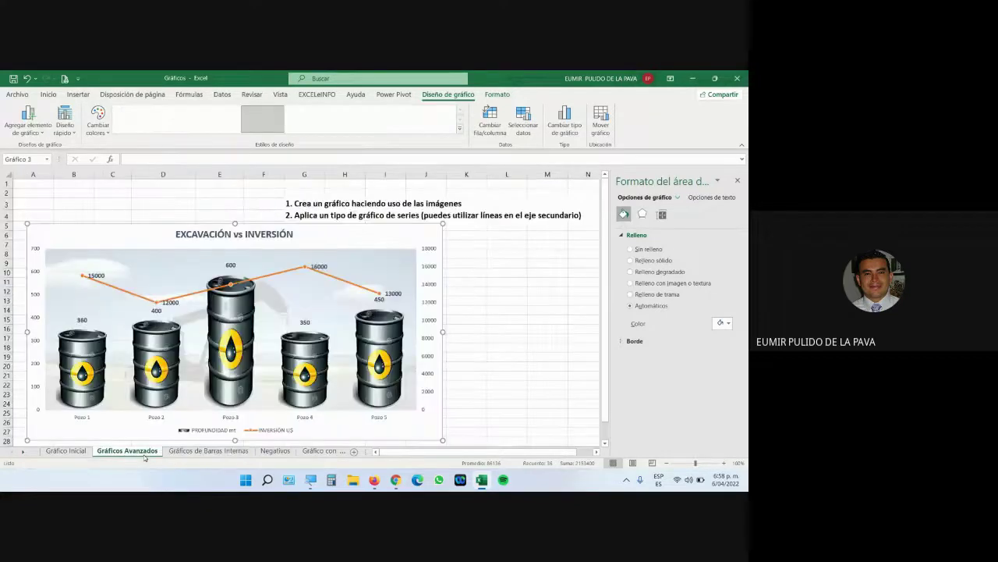
left_click(208, 451)
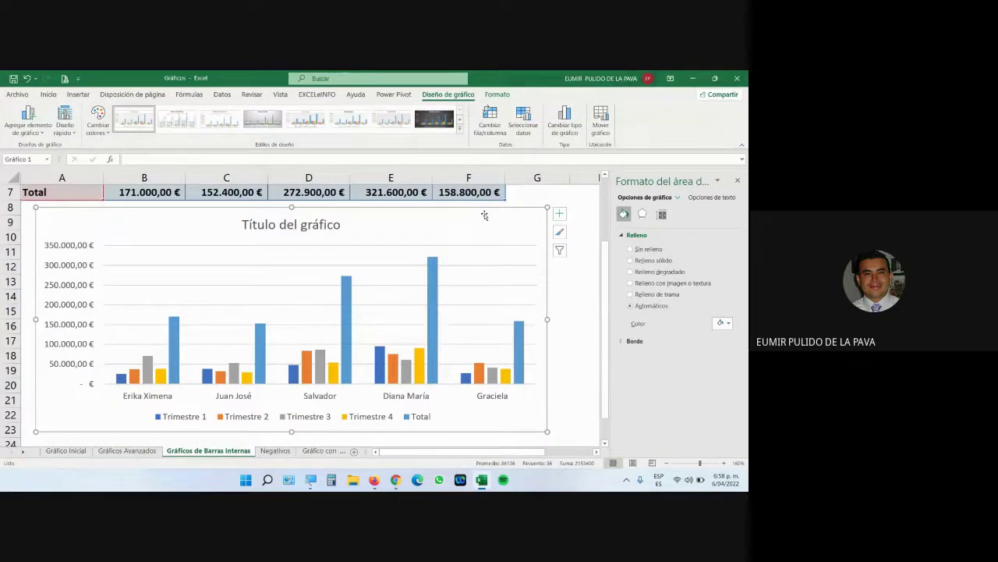
left_click(461, 130)
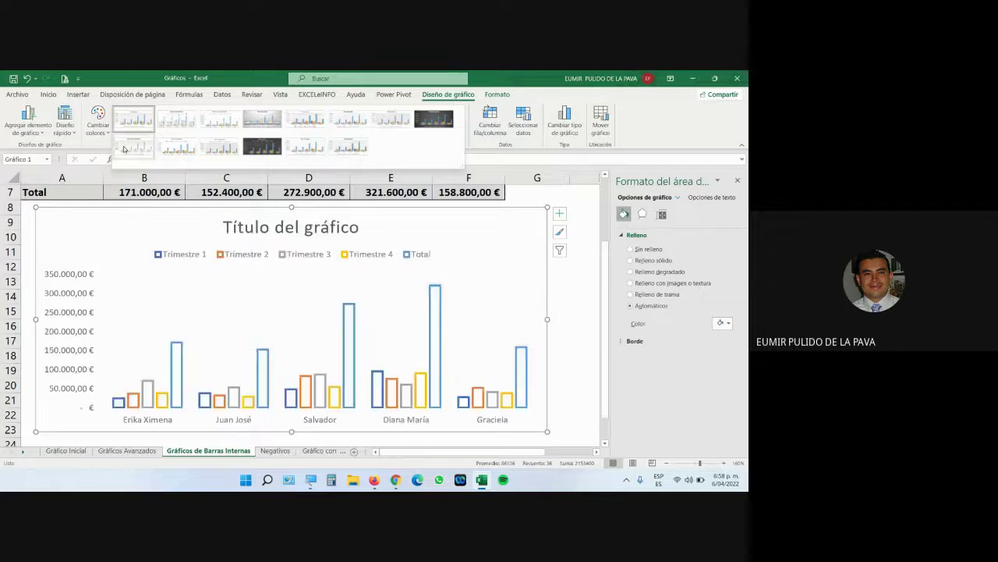
- Apply a shaded column style and the Diseño 2 layout with top legend and value labels
left_click(347, 146)
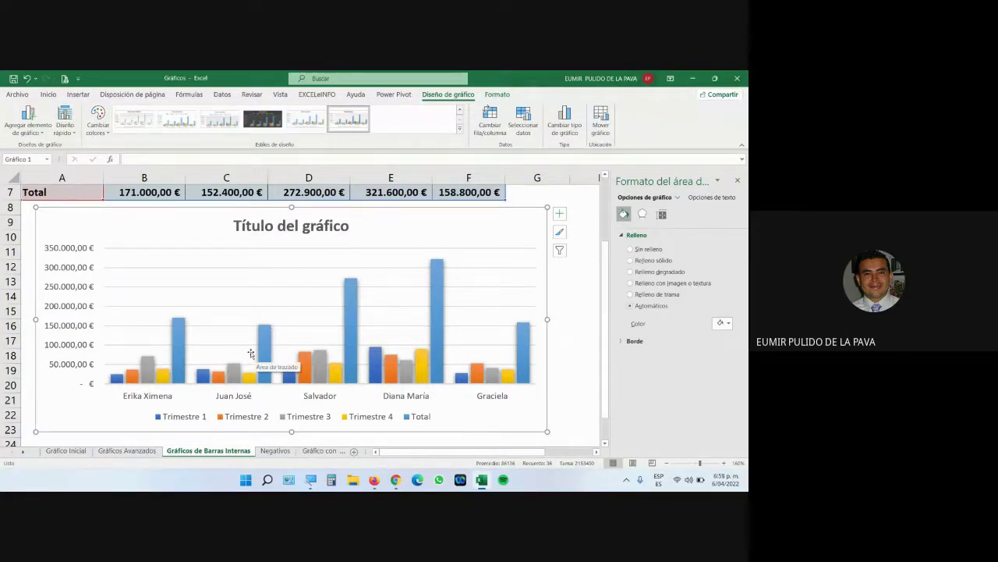
left_click(62, 131)
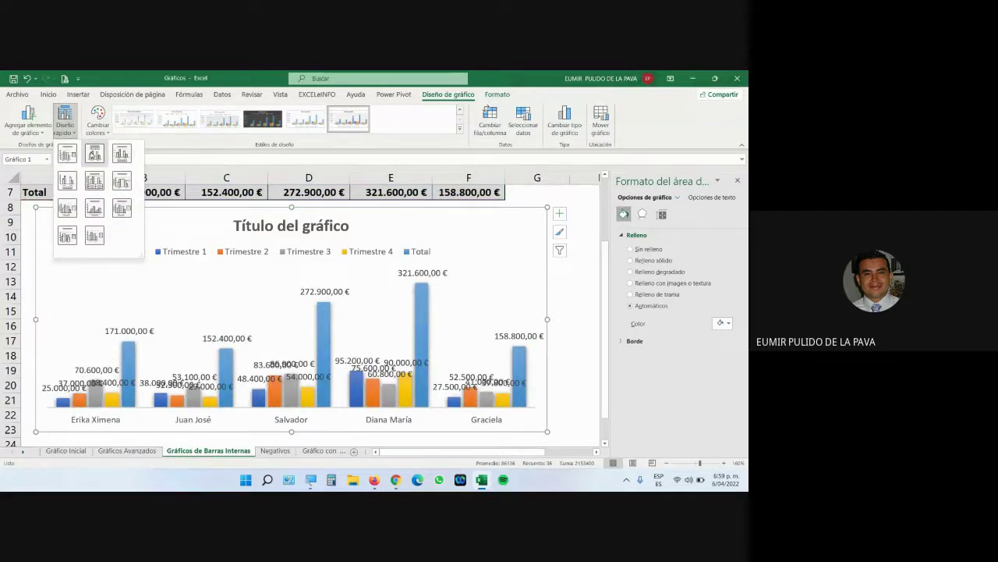
left_click(94, 154)
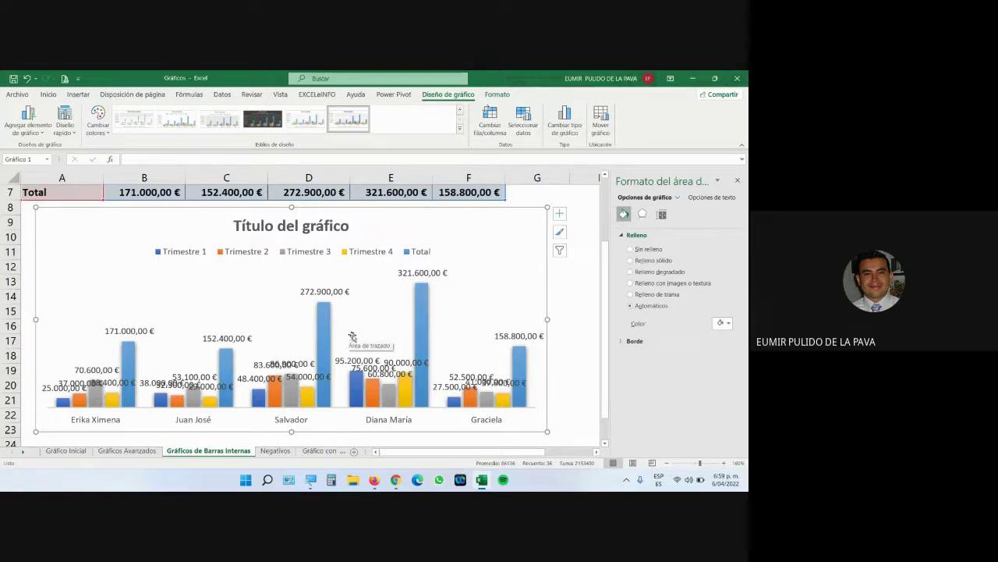
- Rotate the Trimestre 1 value labels to read bottom to top with Girar texto hacia arriba
left_click(45, 390)
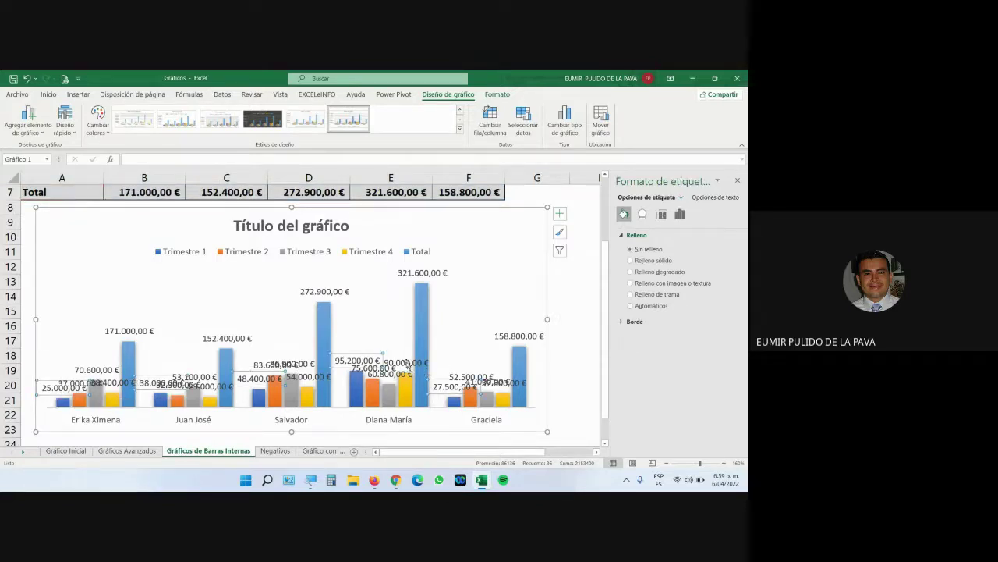
left_click(48, 94)
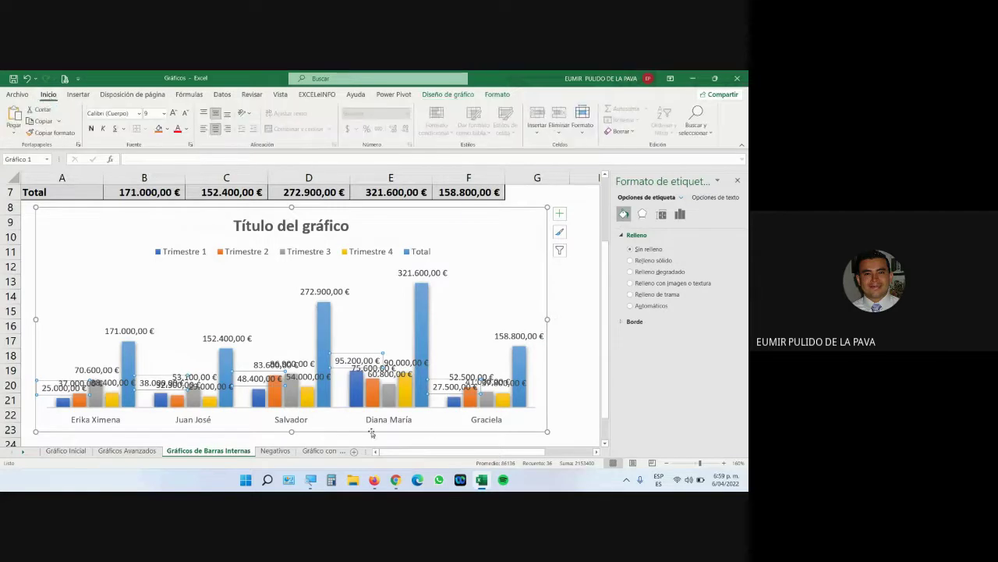
left_click(310, 480)
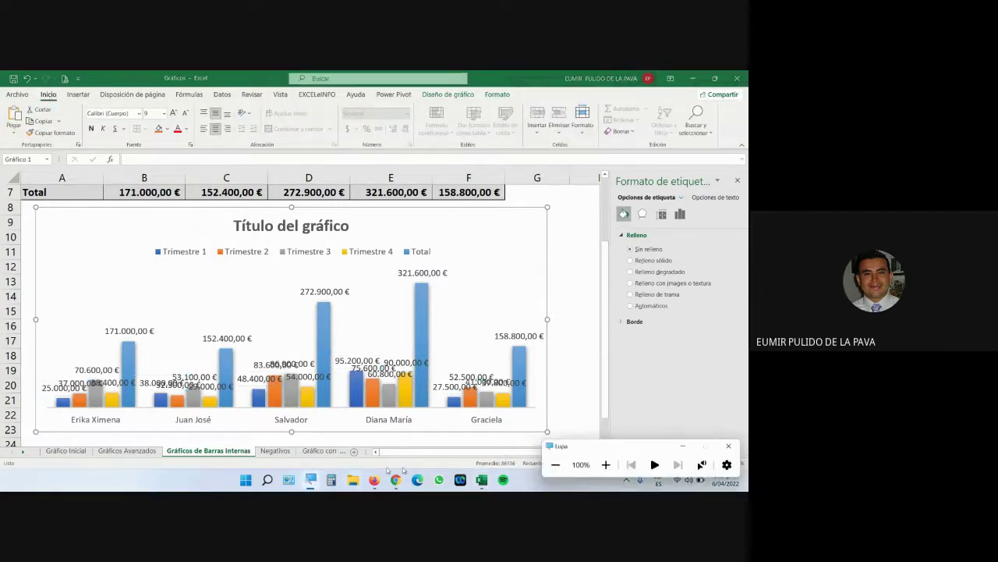
left_click(605, 464)
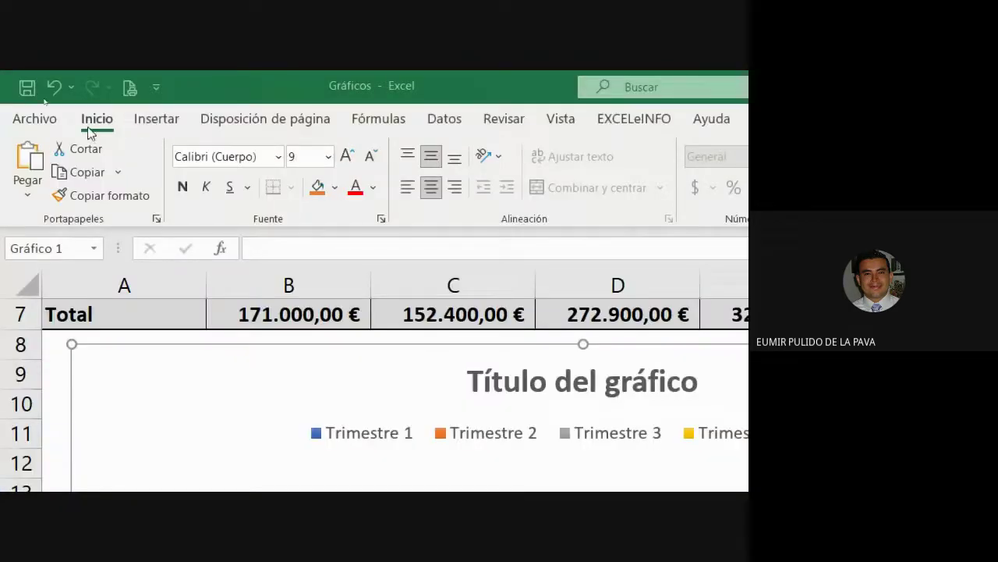
left_click(500, 158)
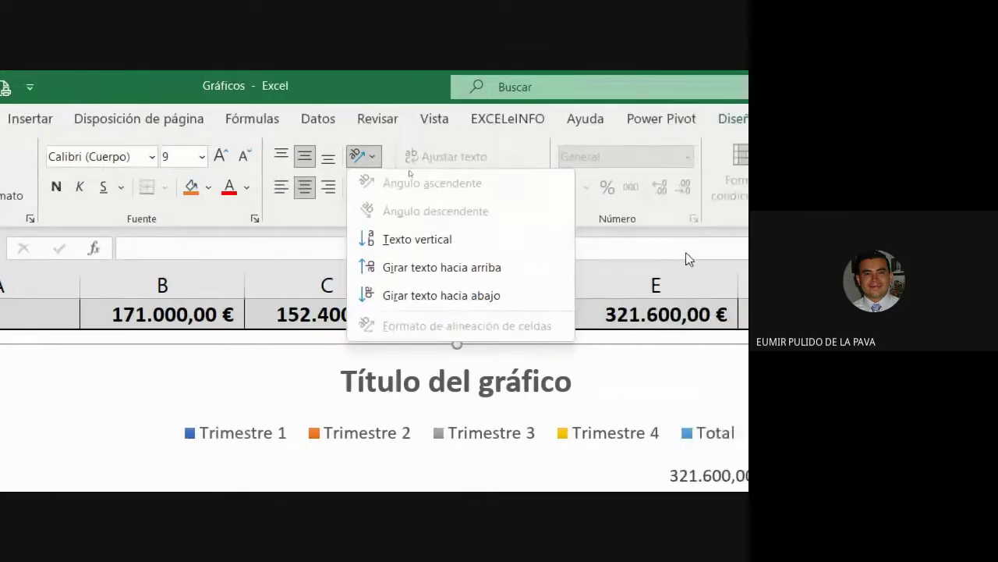
left_click(382, 274)
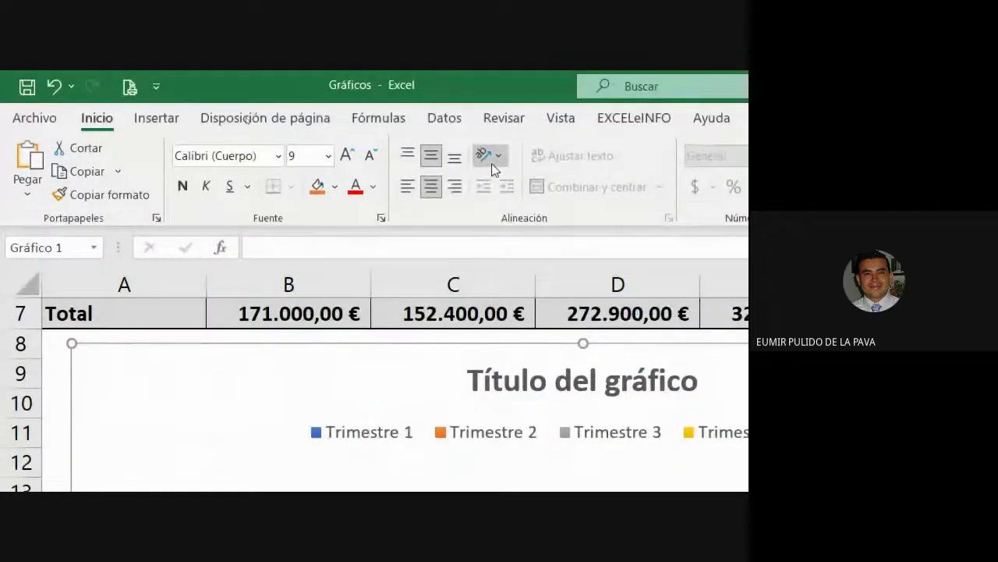
left_click(490, 141)
left_click(508, 269)
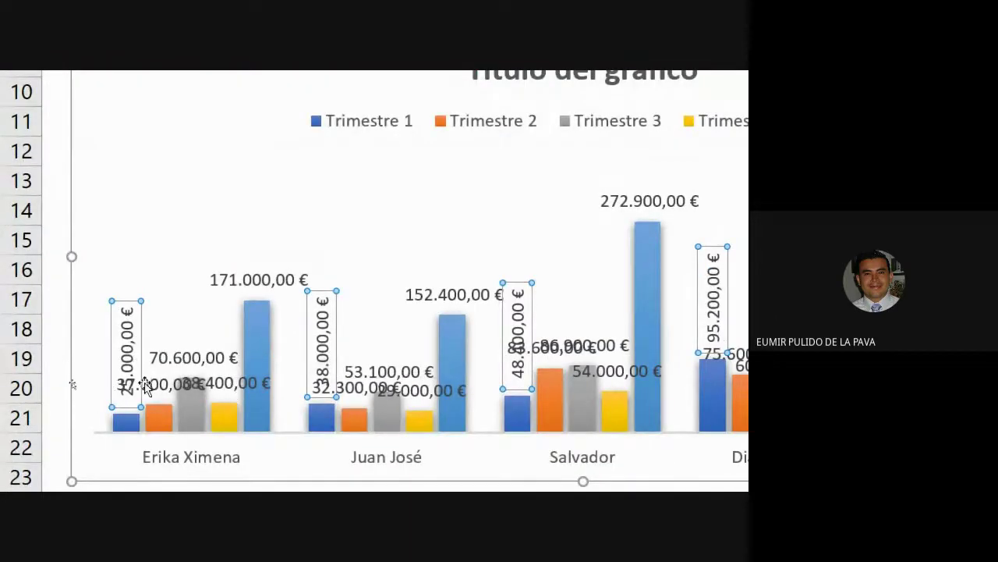
left_click(156, 383)
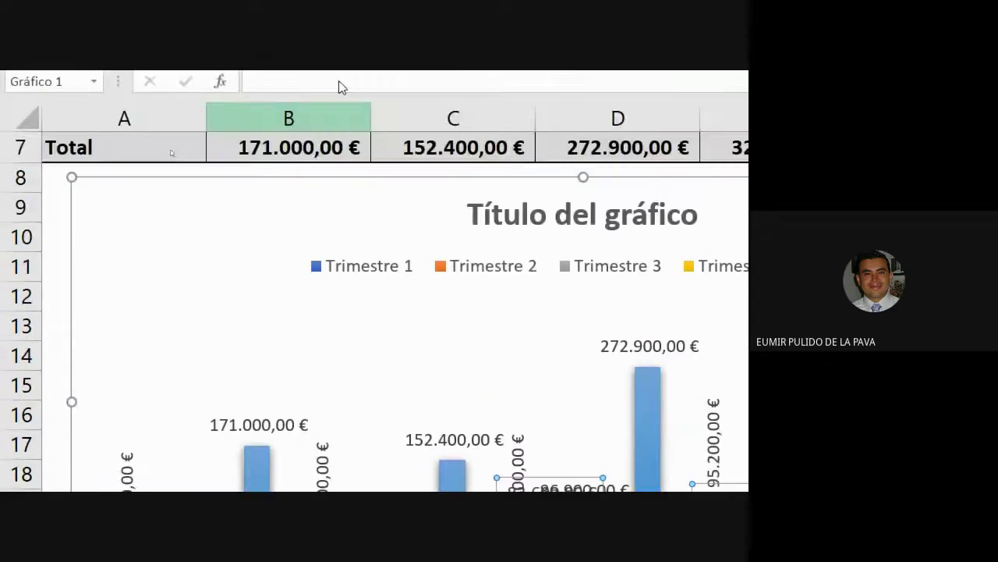
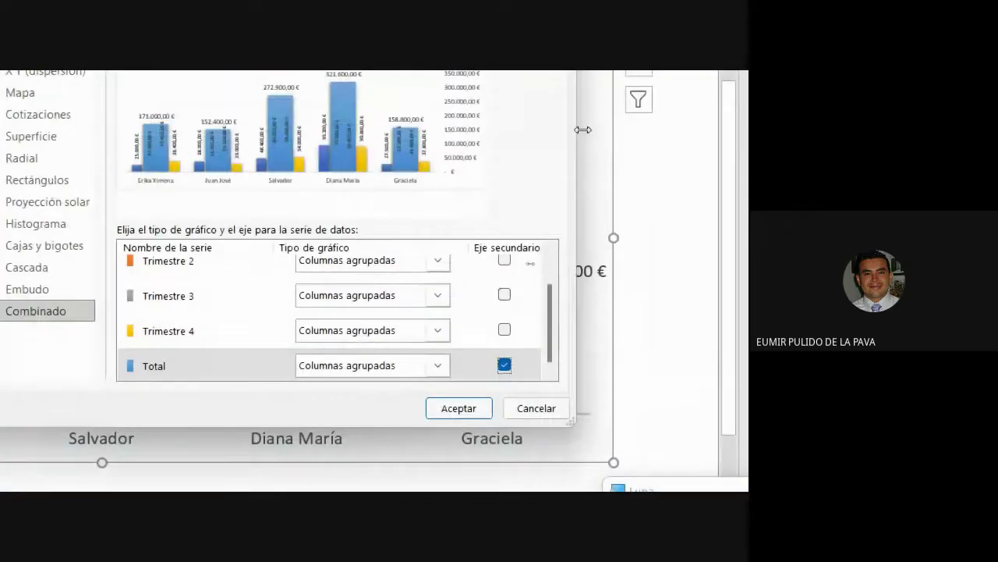
- Confirm the combo chart with Total on the secondary axis, then select the Total bars
left_click(458, 408)
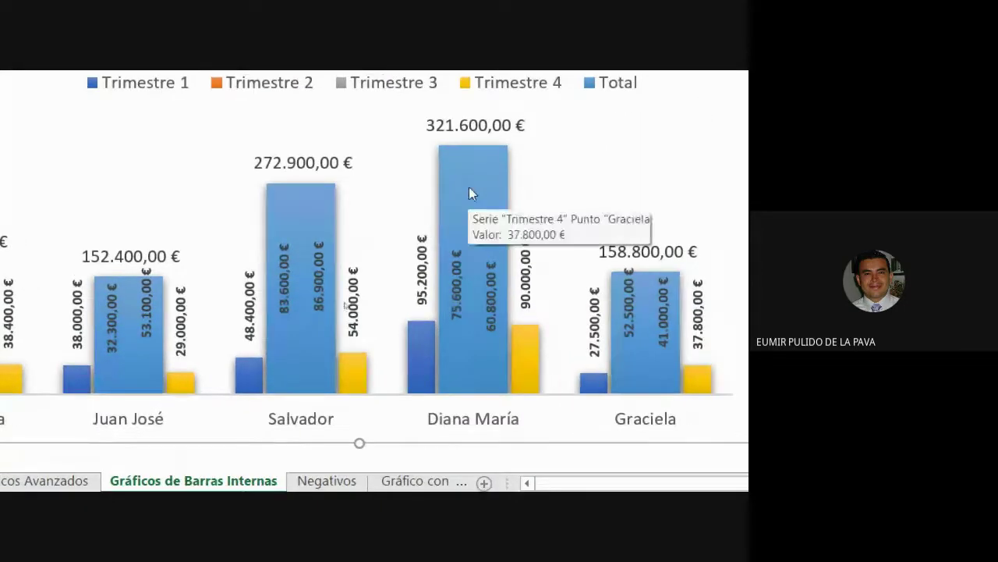
left_click(473, 185)
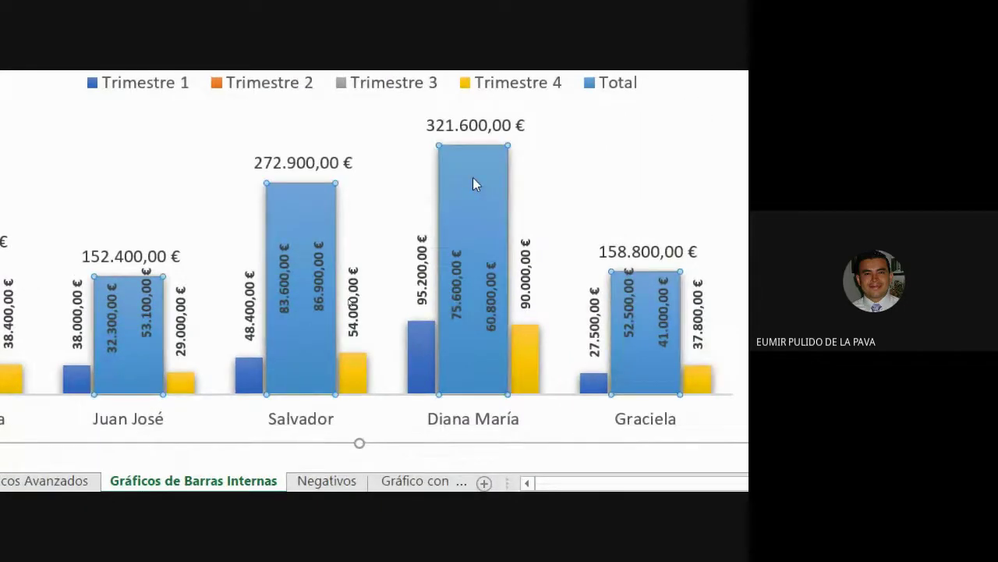
- In Dar formato a serie de datos, reduce the Total series gap width from 150% to 19%
right_click(473, 184)
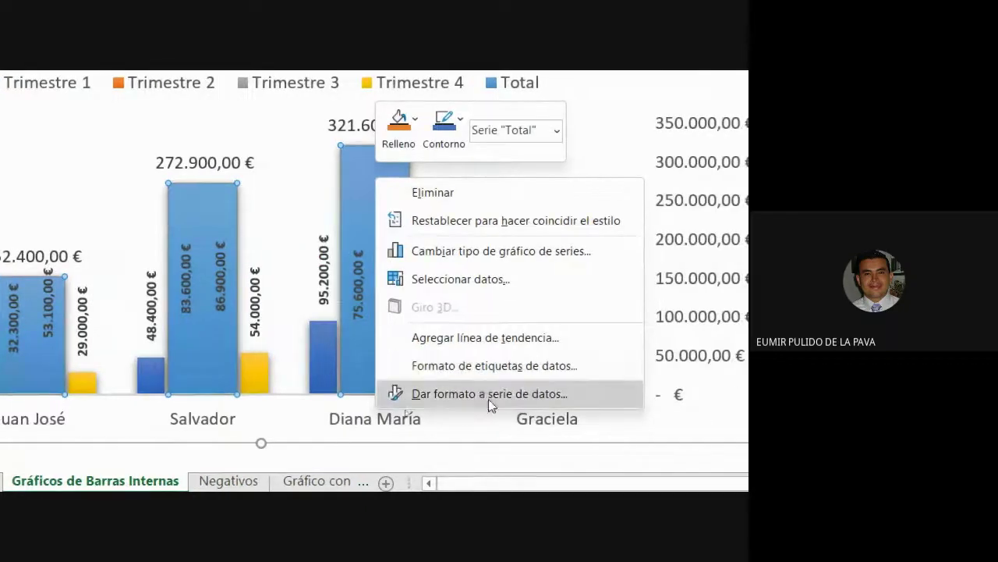
left_click(488, 393)
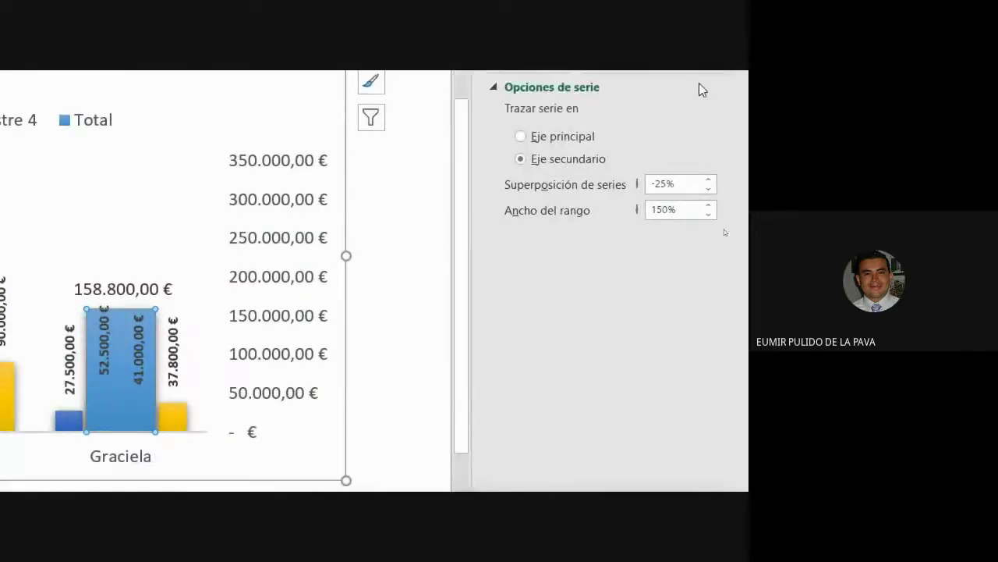
left_click(708, 357)
left_click_drag(706, 182, 708, 182)
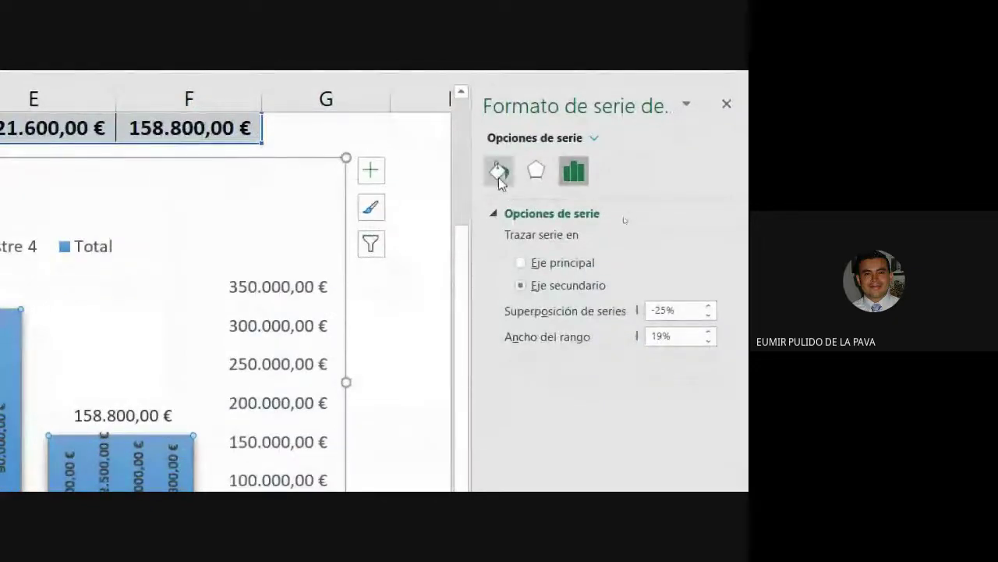
- Give the Total bars a solid fill with about 53% transparency, then reset magnification to 100%
left_click(499, 173)
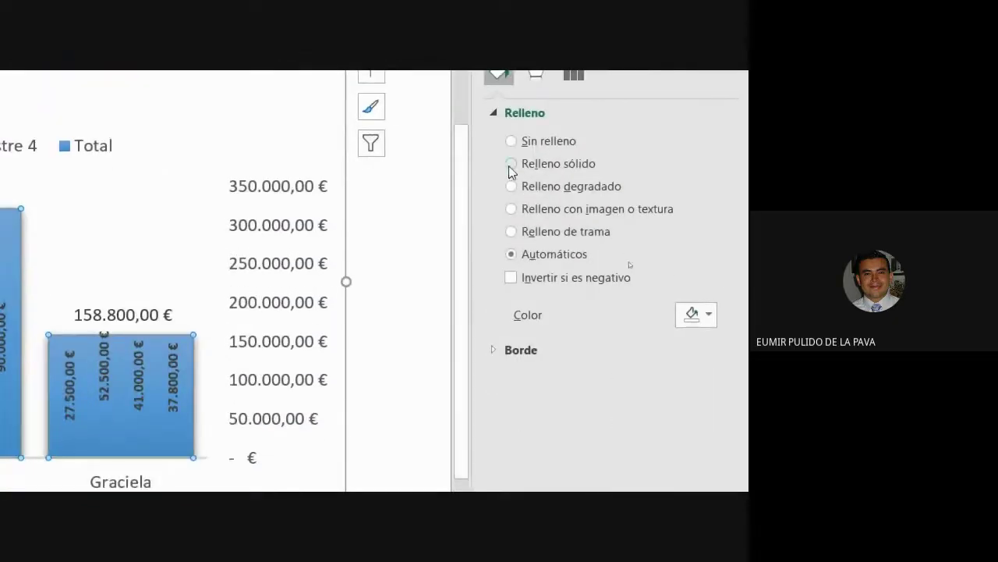
left_click(511, 164)
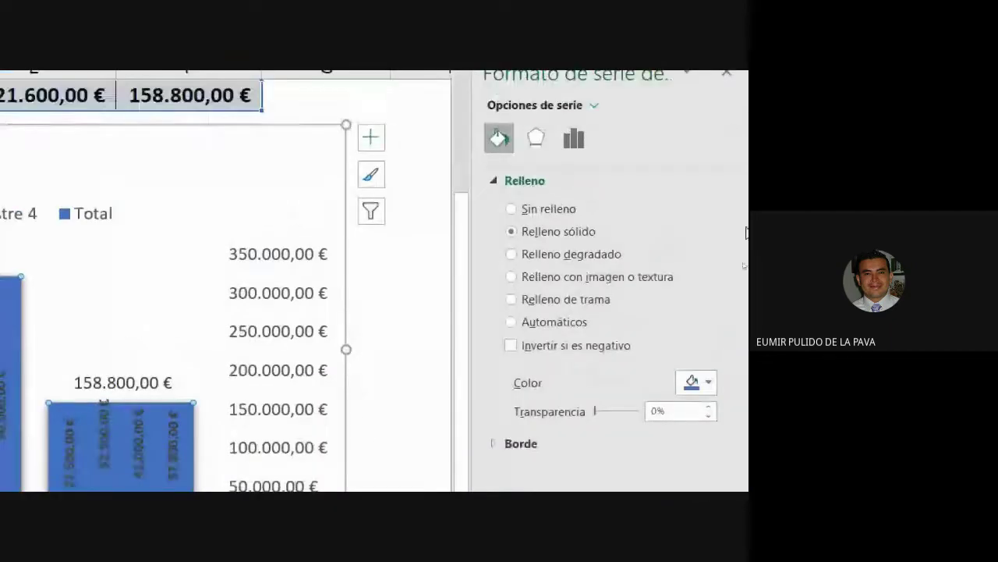
left_click(709, 382)
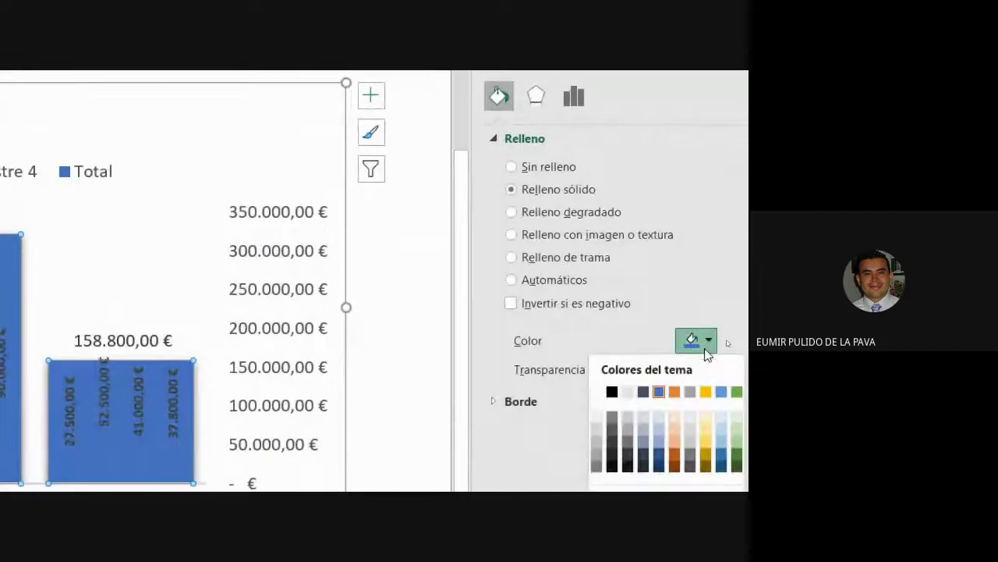
left_click(707, 354)
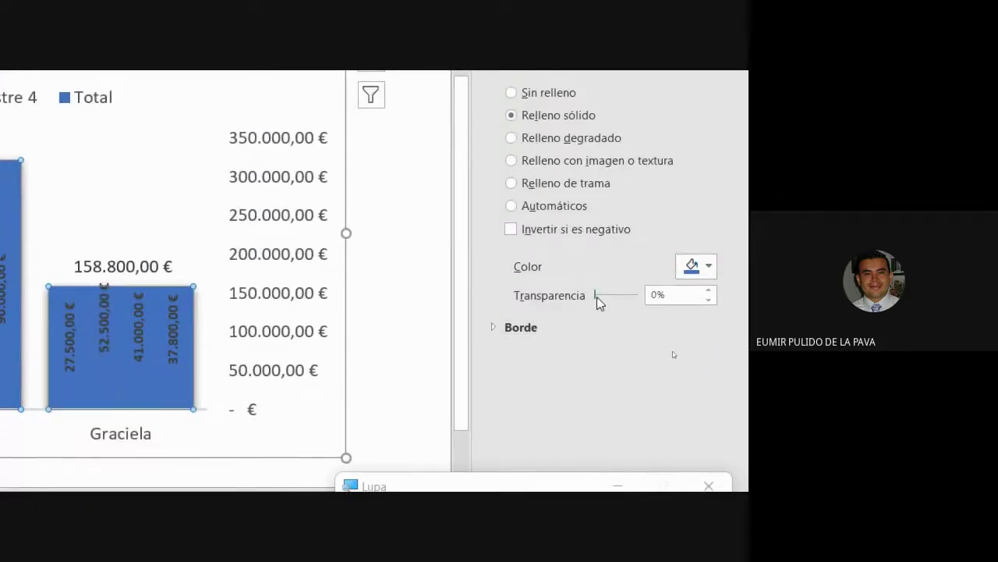
left_click_drag(597, 297, 618, 296)
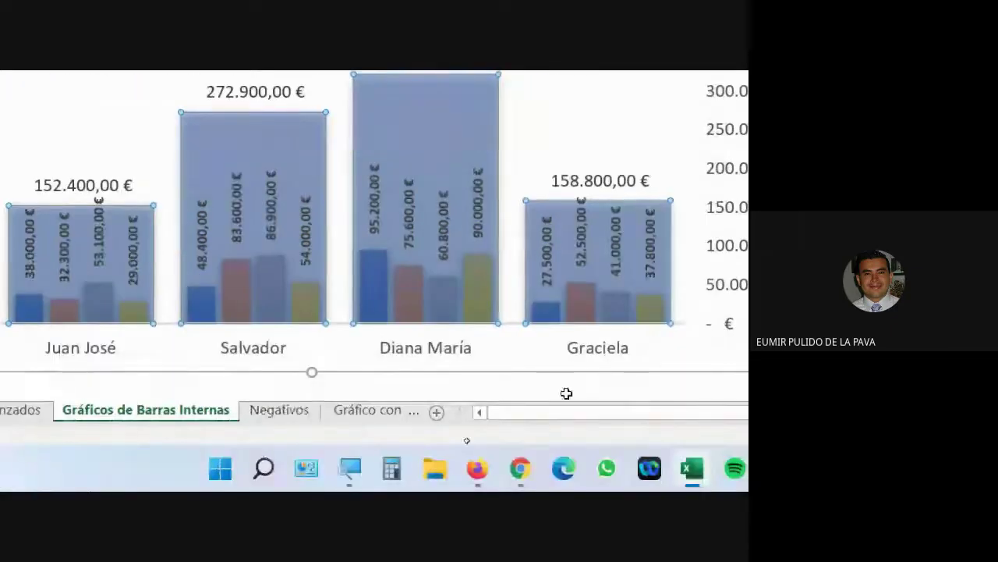
left_click(584, 439)
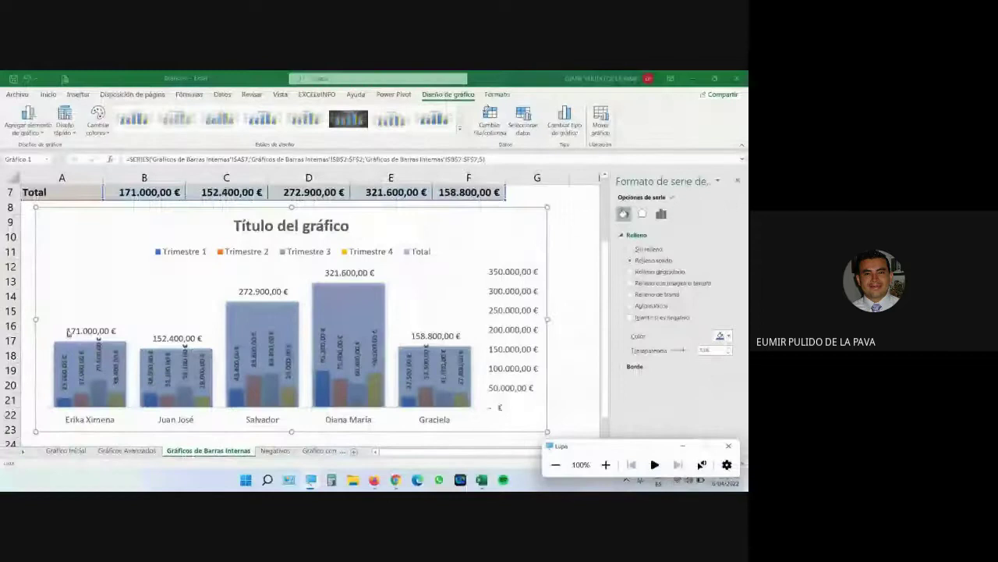
- Deselect the chart via cell G17 and scroll up to show table rows 1–7
left_click(557, 346)
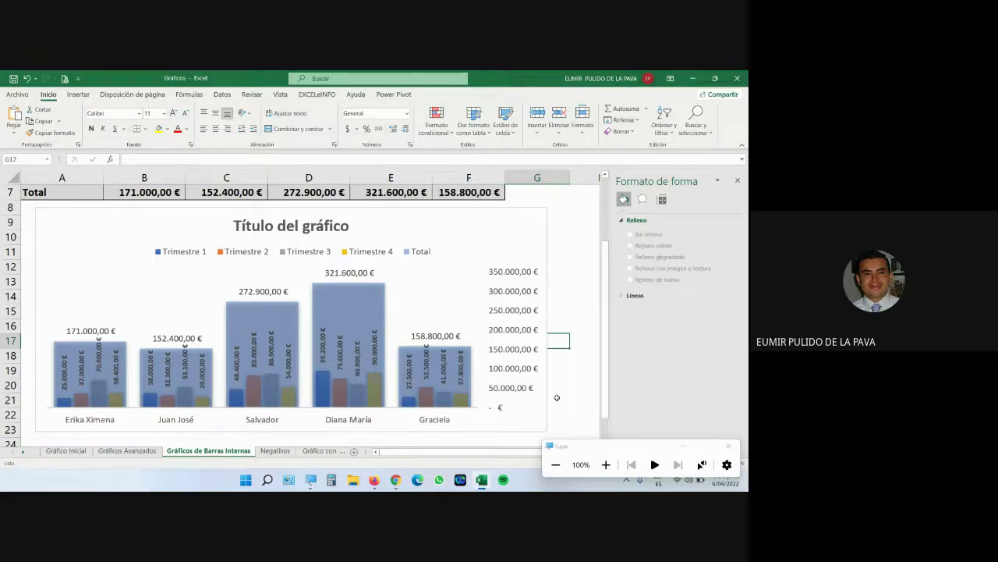
scroll(344, 337, "up", 2)
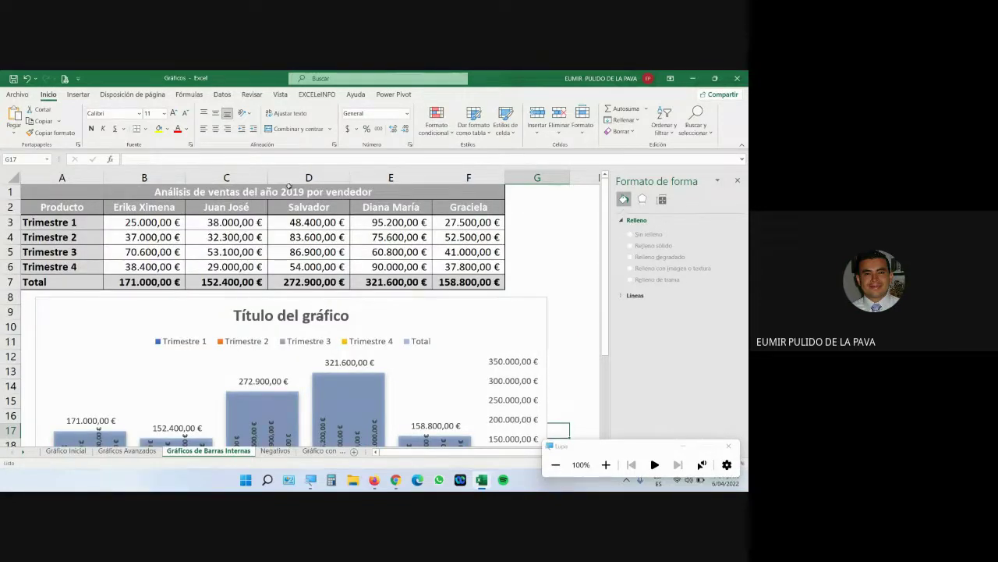
- Link the chart title to the merged heading cell A1 with a = formula
left_click(290, 316)
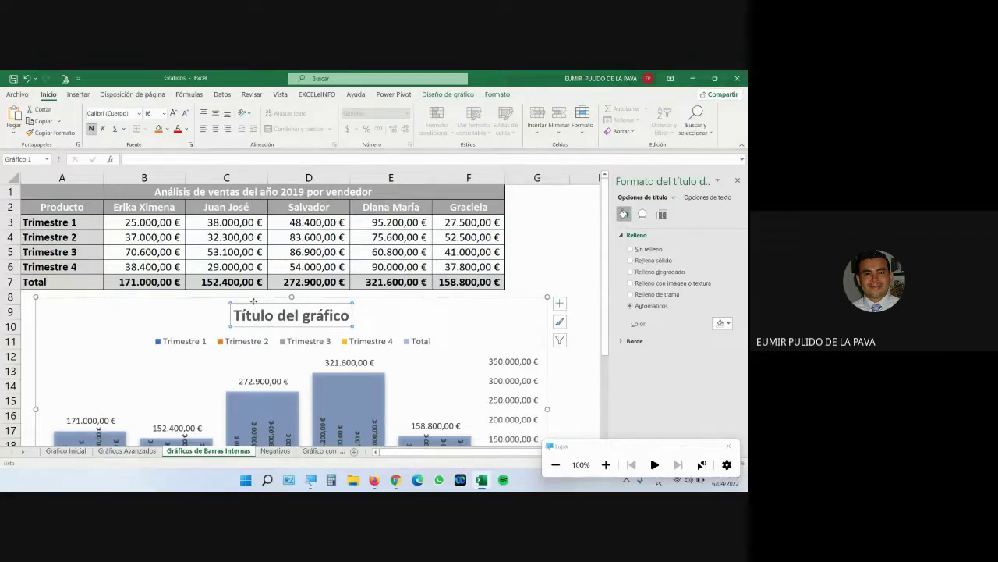
left_click(150, 160)
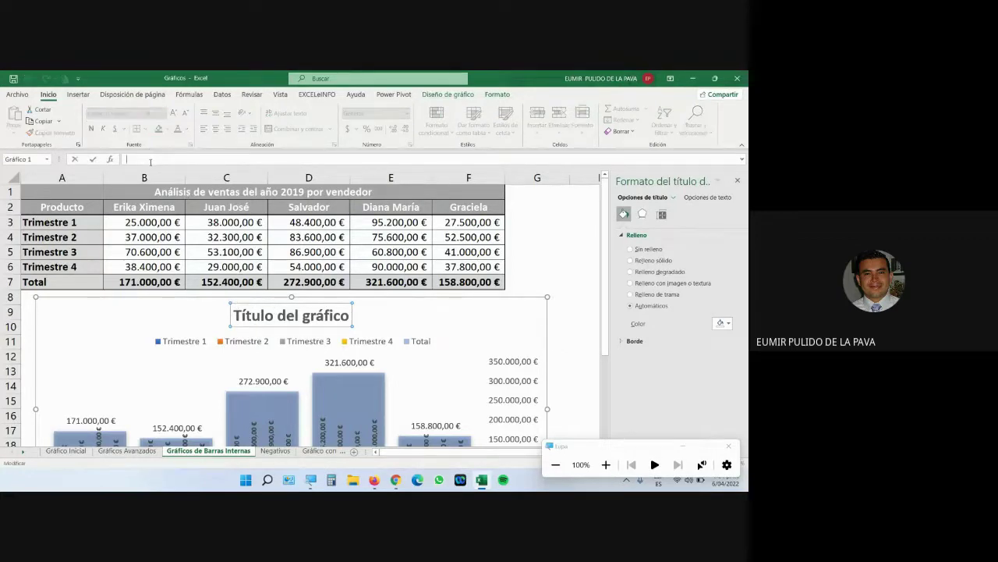
type("=")
left_click(168, 194)
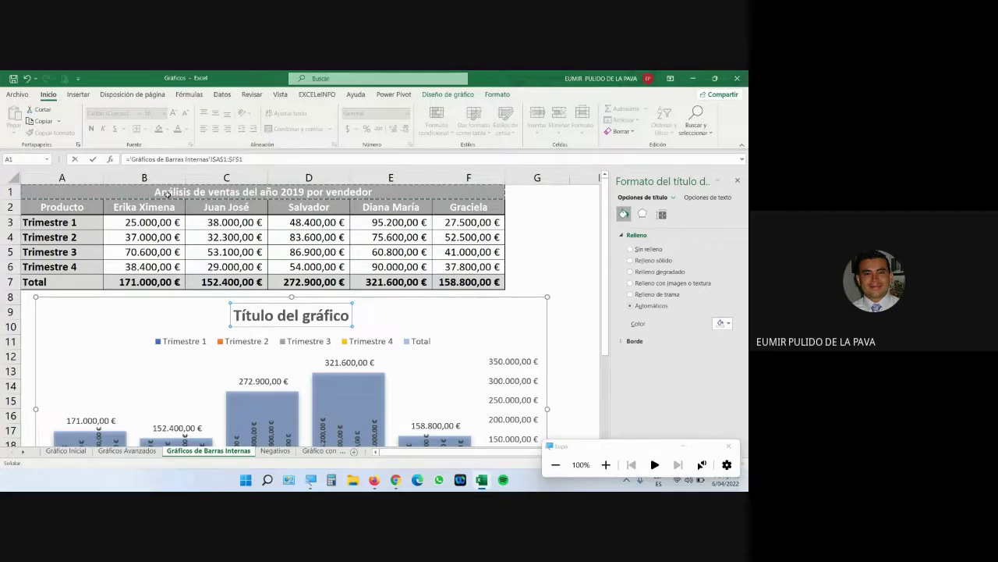
key("Return")
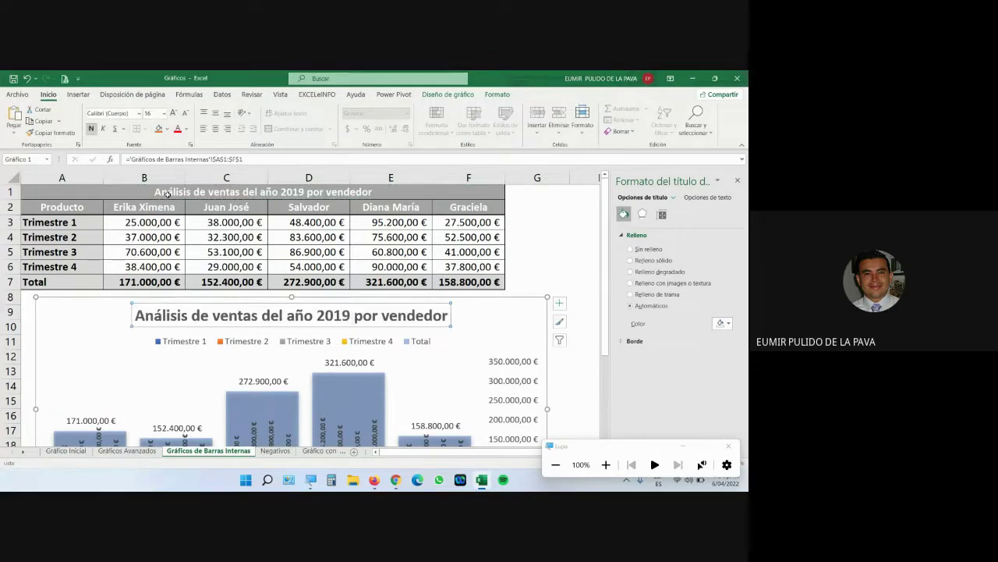
- Change the year in the A1 heading from 2019 to 2020
double_click(309, 192)
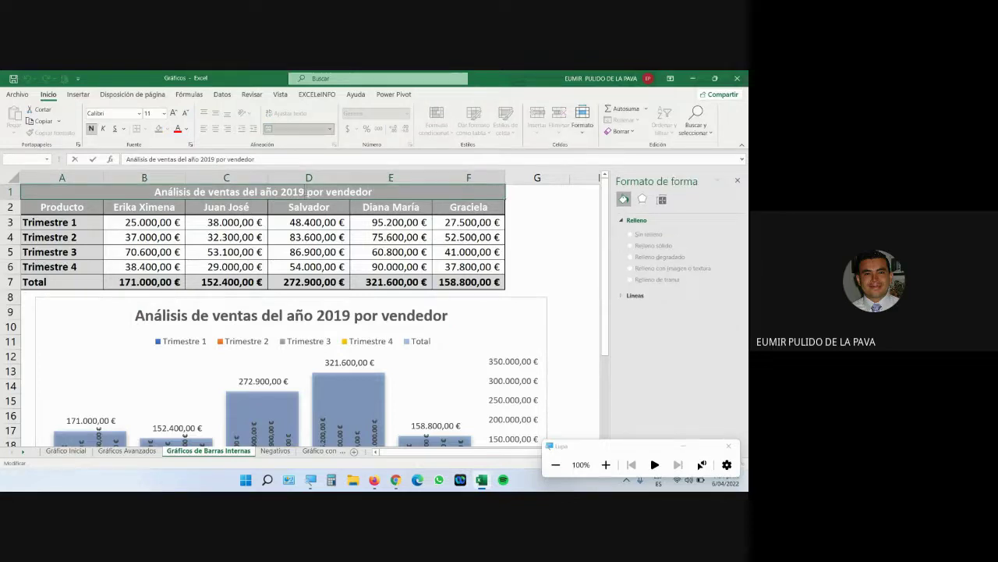
key("BackSpace")
key("BackSpace")
type("20")
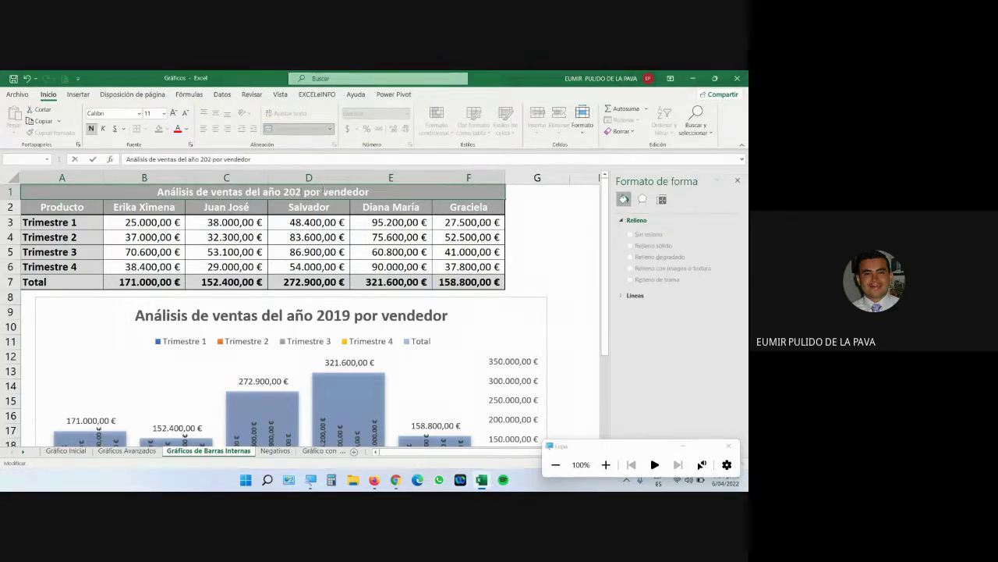
key("Return")
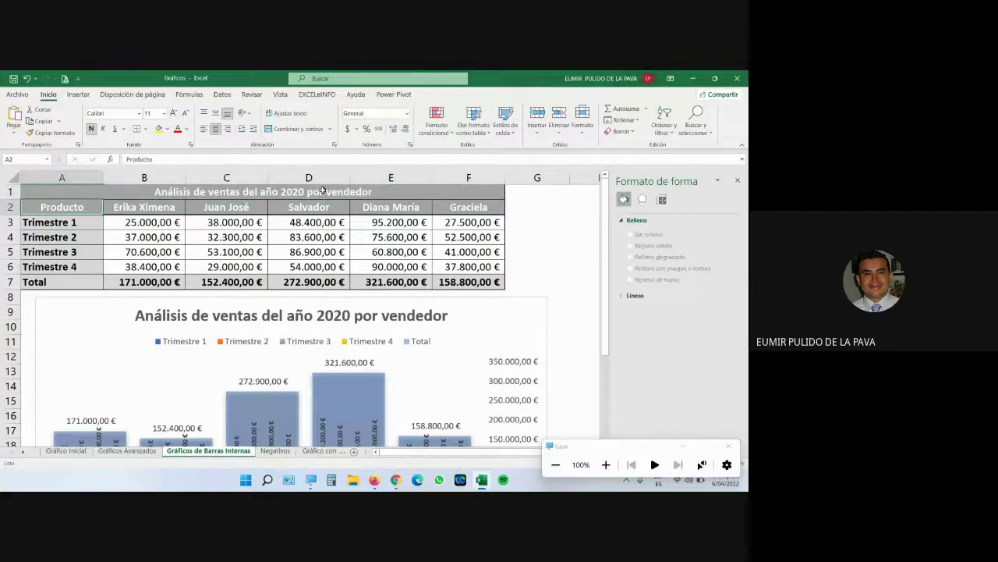
- Drag the chart up over the table and stretch its top-right corner to row 1
scroll(394, 401, "down", 4)
scroll(397, 399, "up", 1)
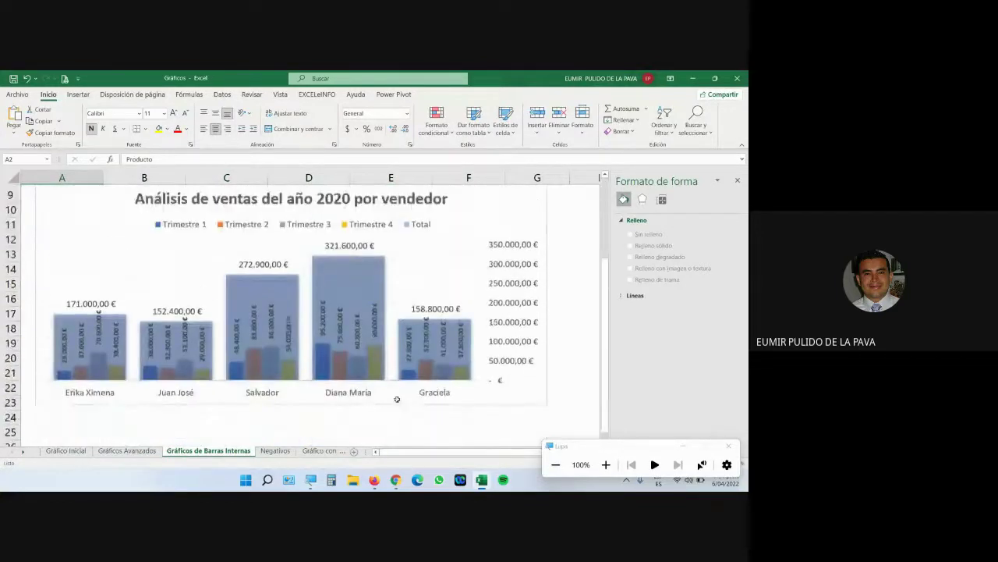
scroll(397, 399, "up", 2)
left_click_drag(116, 252, 103, 190)
scroll(298, 239, "up", 1)
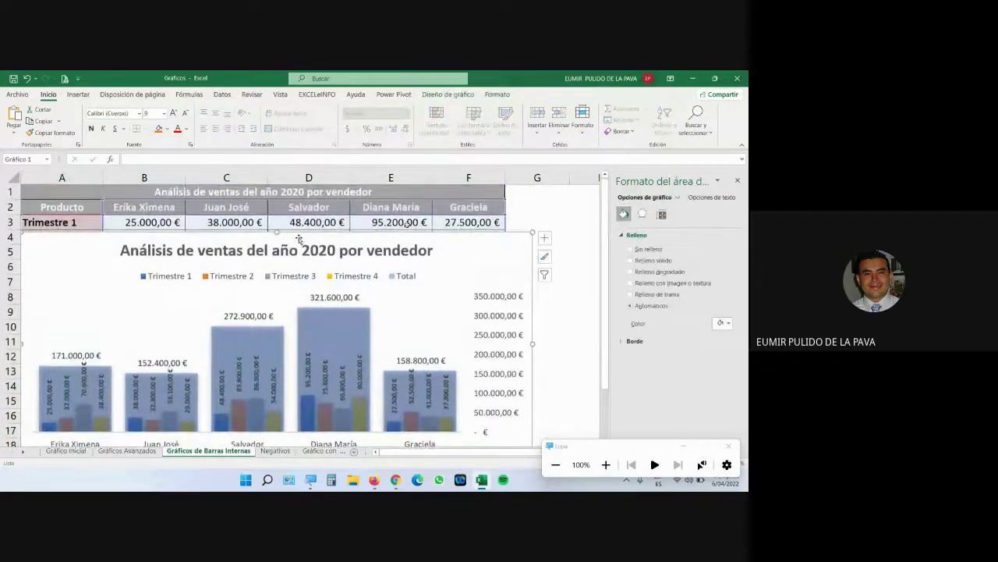
left_click_drag(534, 231, 541, 184)
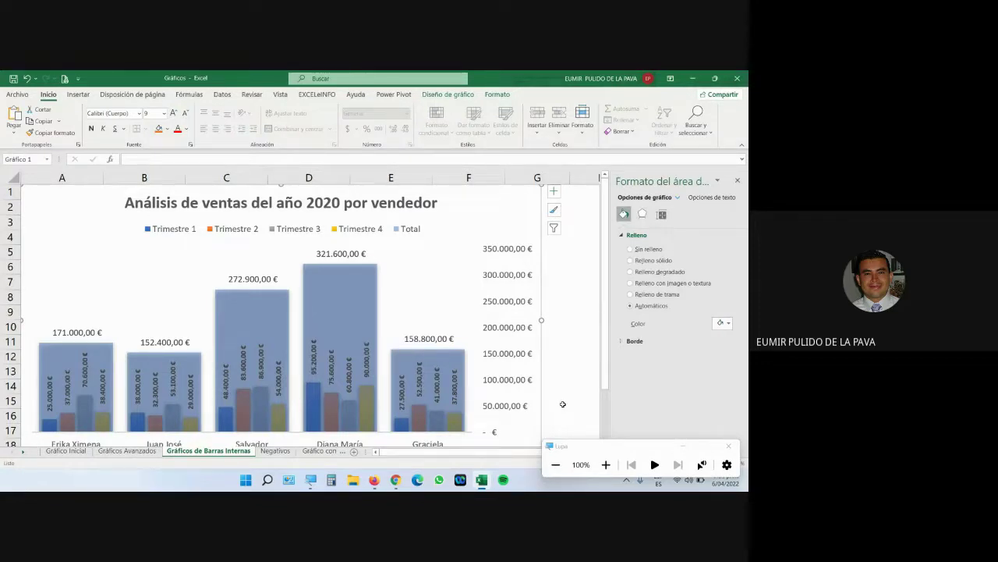
mouse_move(396, 479)
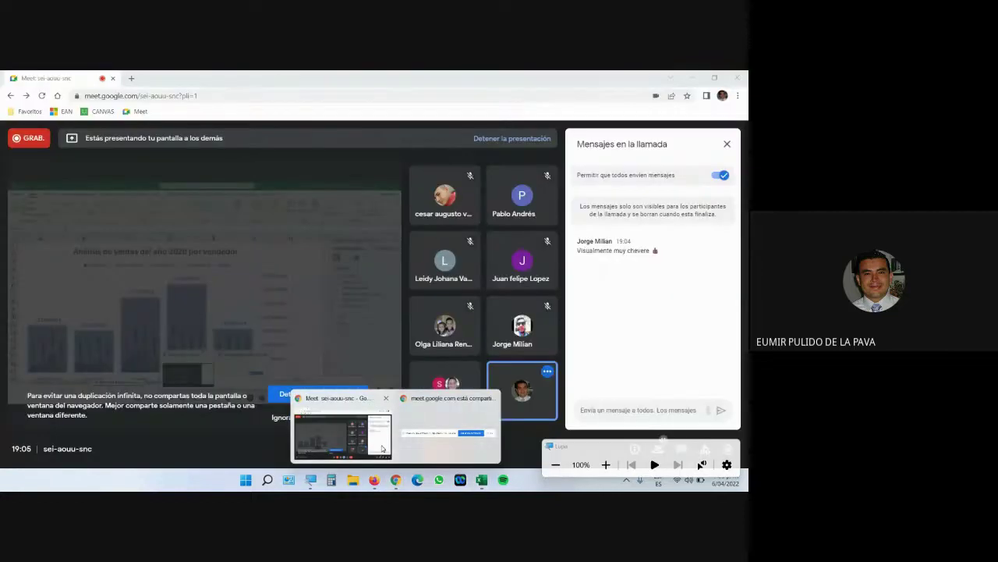
left_click(382, 449)
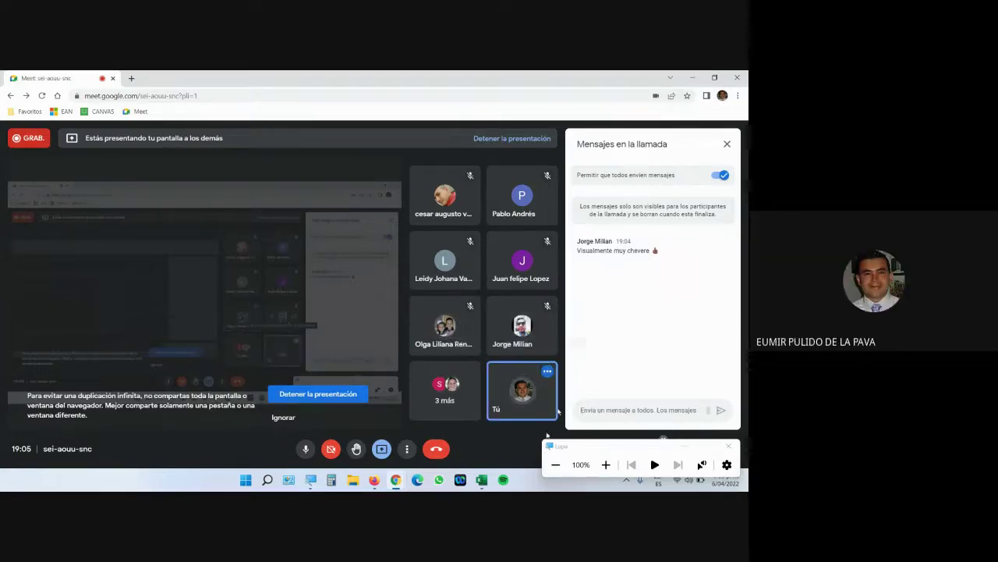
left_click(481, 481)
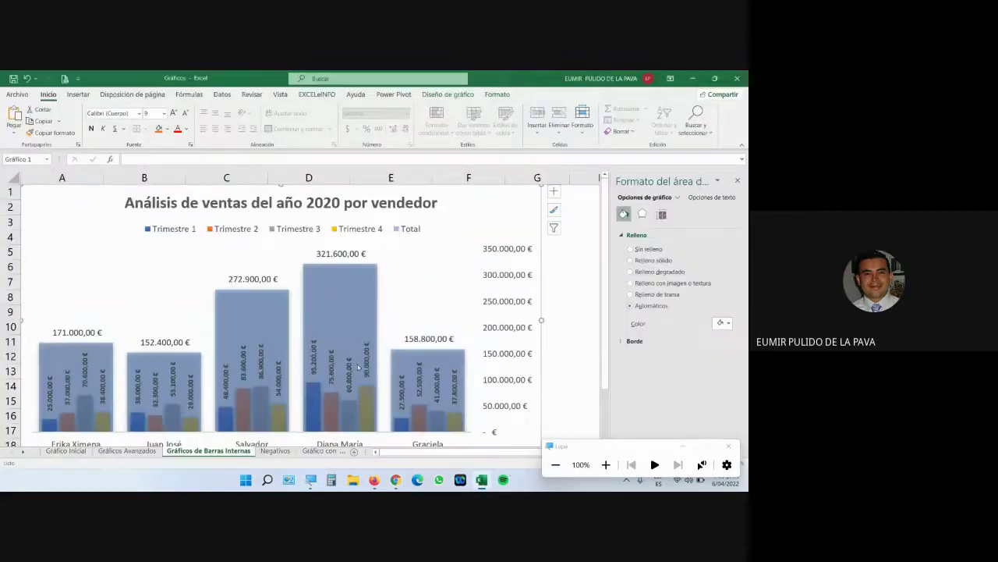
- Look through the Negativos and Gráfico con máximos y mínimos sheets, ending on Gráficos de Barras Internas
left_click(274, 451)
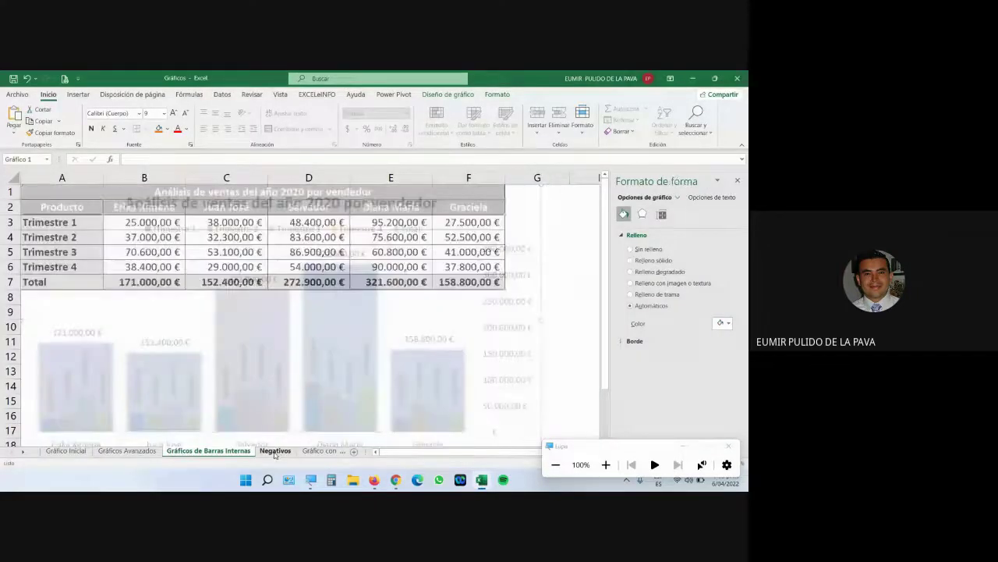
left_click(322, 450)
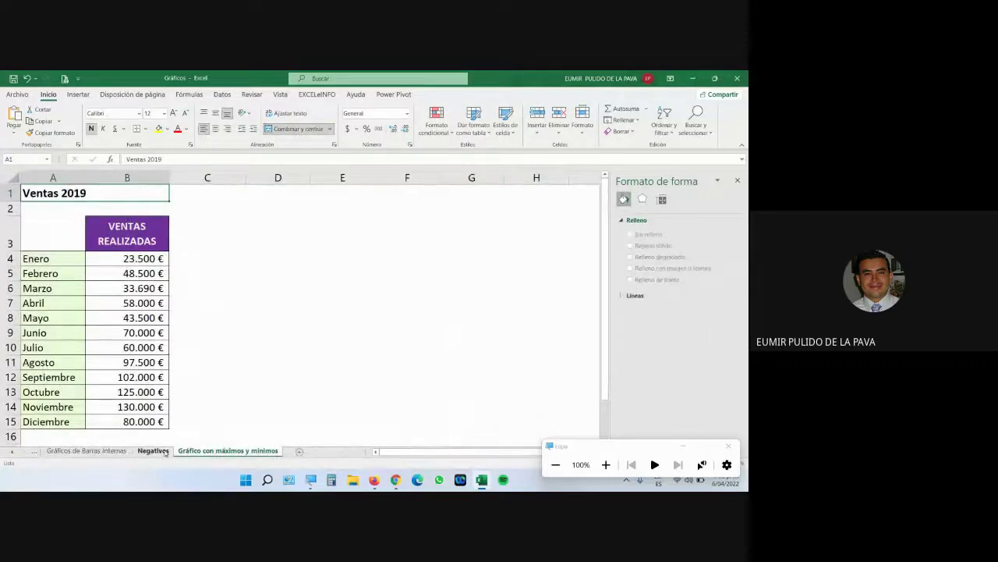
left_click(154, 451)
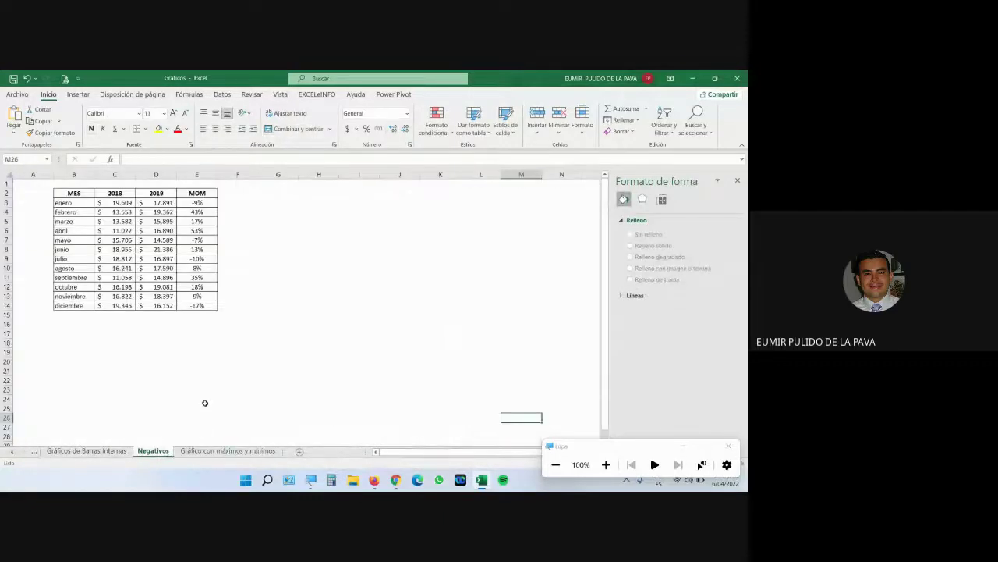
left_click(201, 451)
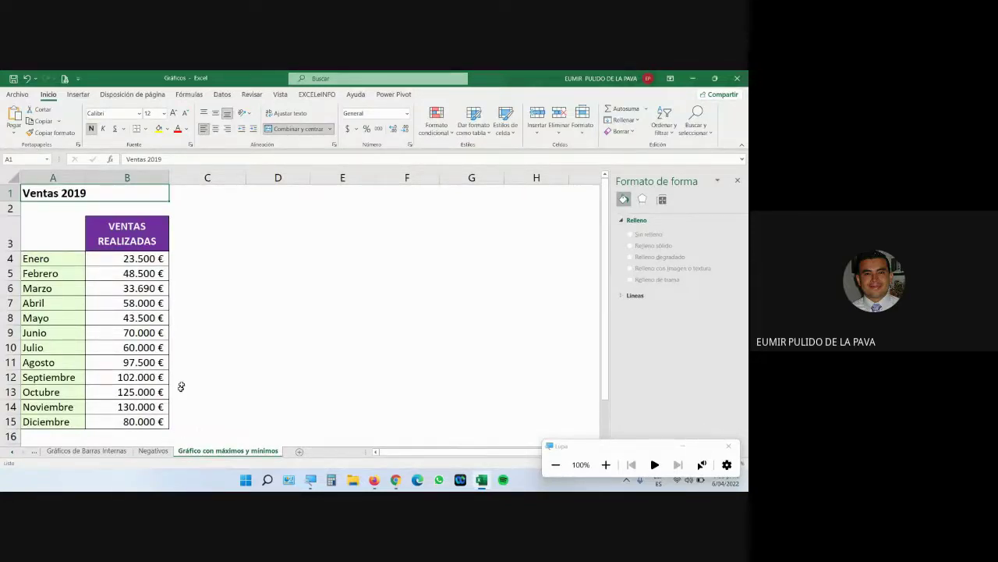
left_click(86, 451)
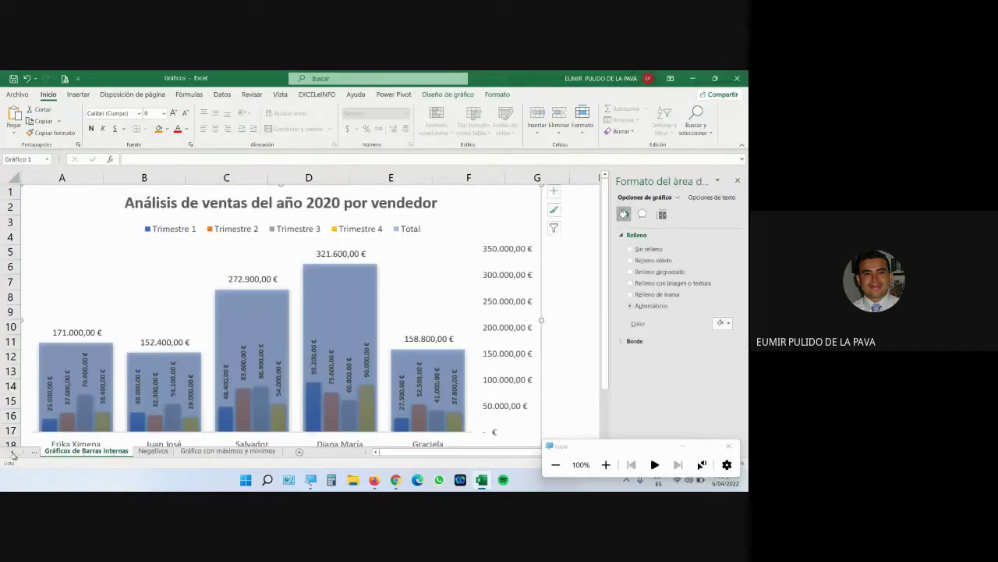
- Scroll the sheet tabs to the start and close the workbook choosing No guardar
left_click(13, 452)
left_click(11, 452)
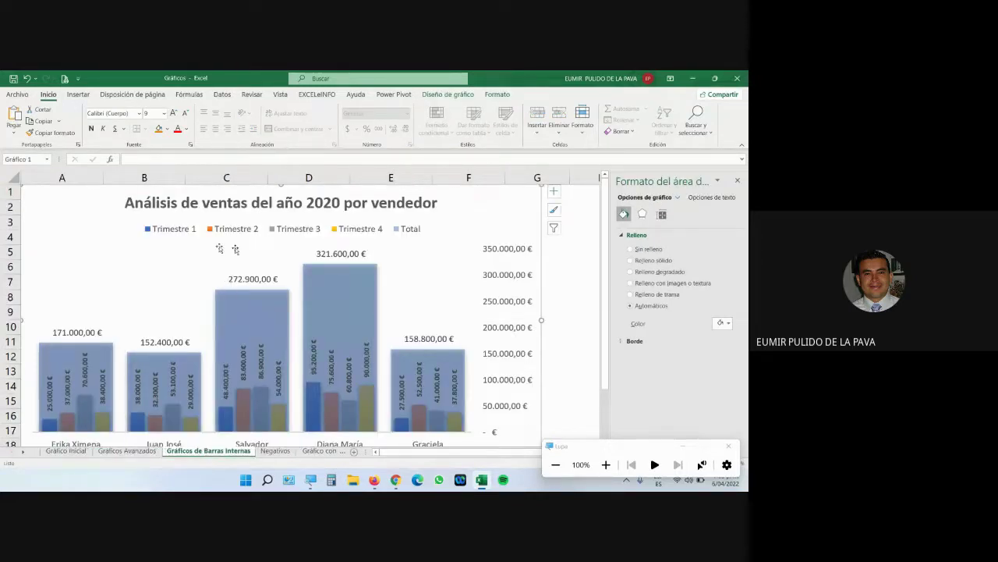
left_click(737, 78)
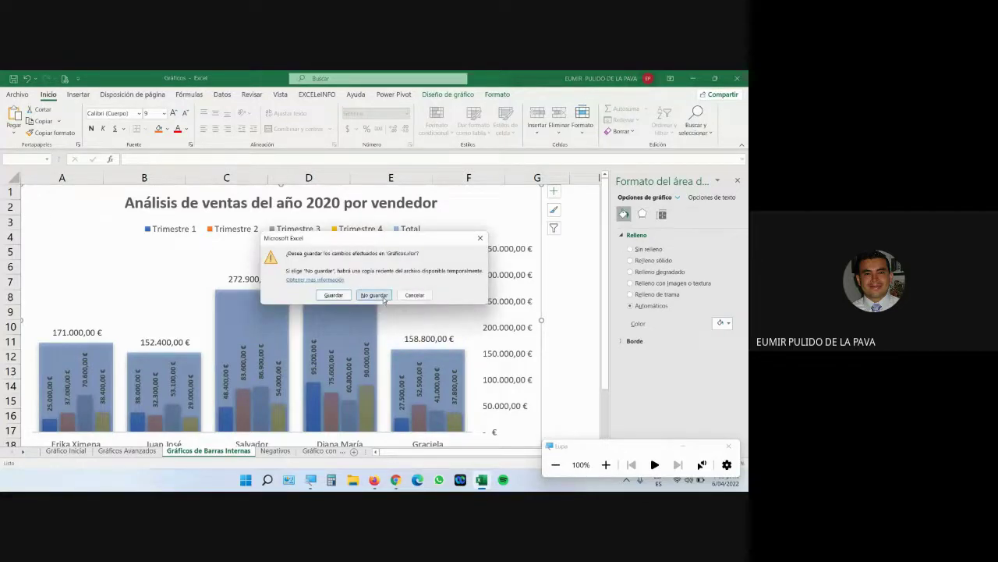
left_click(375, 296)
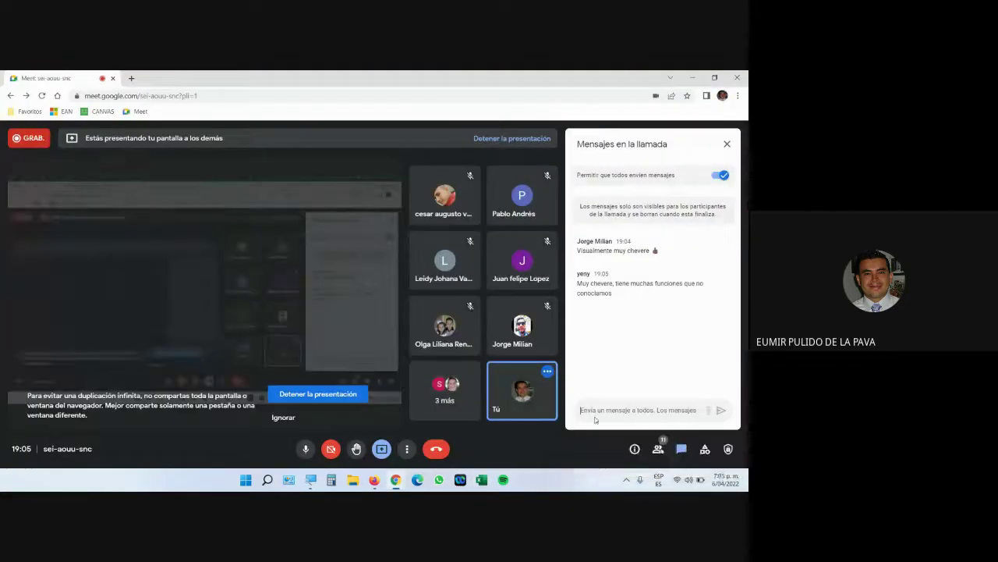
left_click(374, 480)
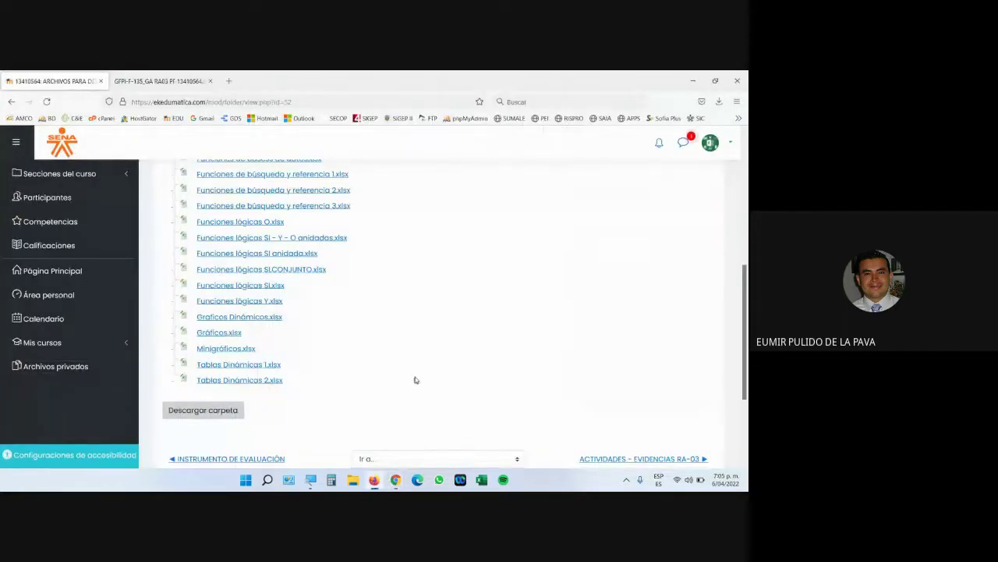
scroll(415, 379, "up", 10)
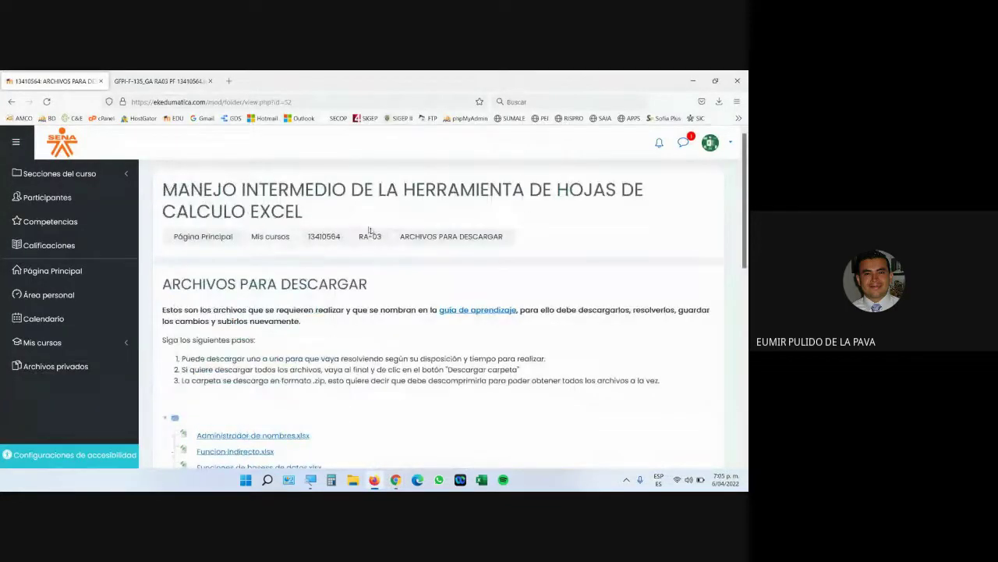
left_click(160, 81)
scroll(336, 228, "down", 5)
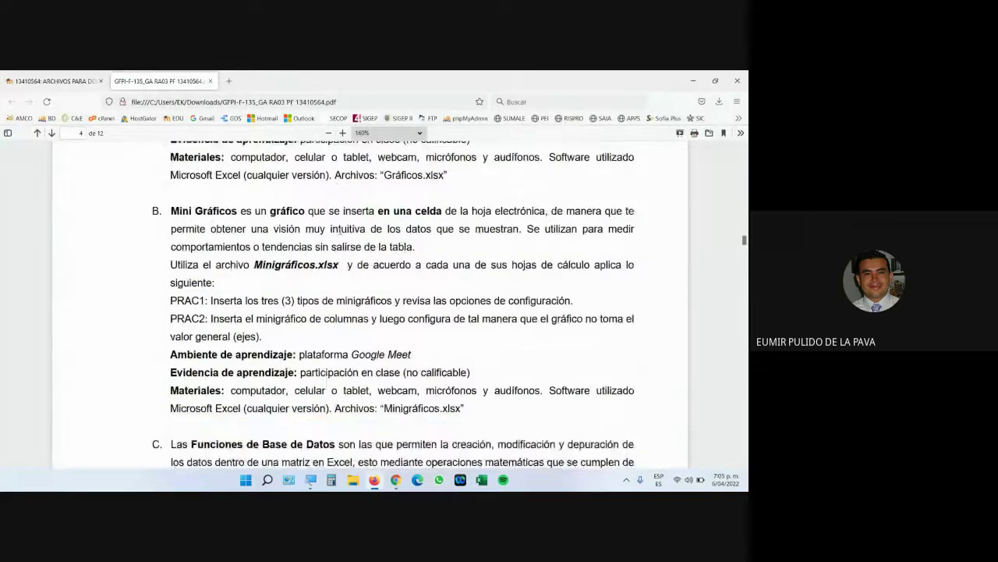
left_click_drag(170, 210, 237, 211)
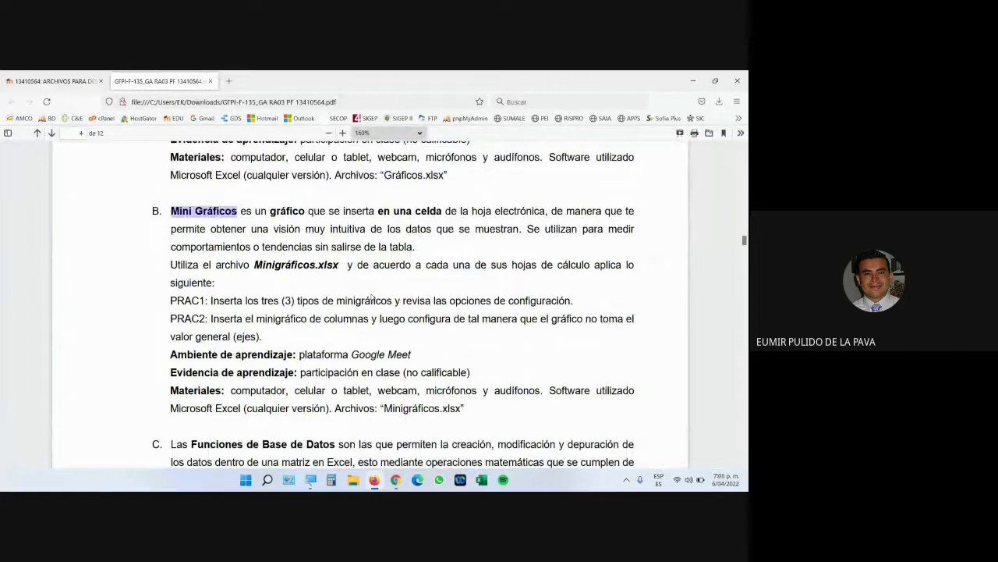
left_click(392, 449)
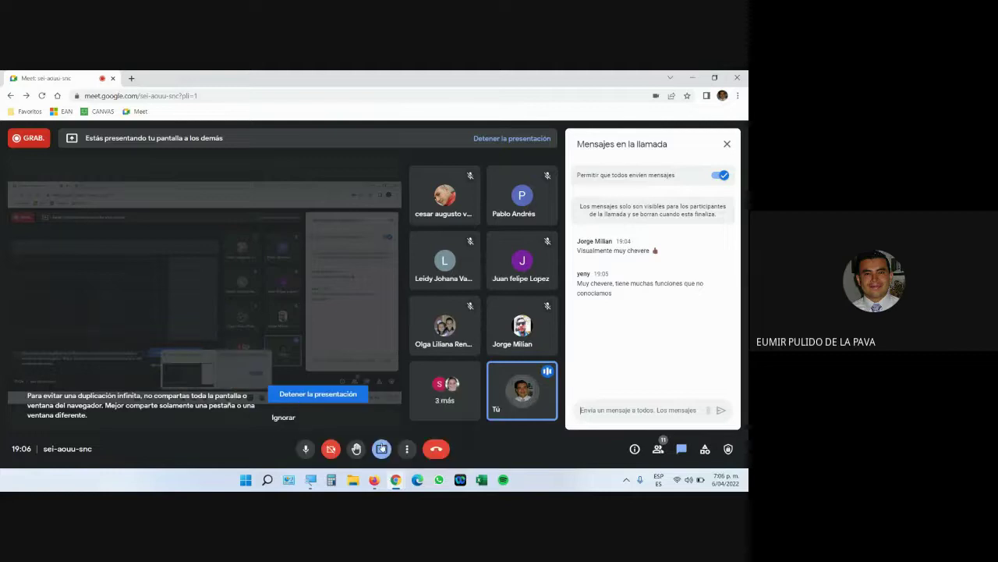
- Find and highlight the Minigráficos.xlsx file name in the course guide PDF
mouse_move(396, 478)
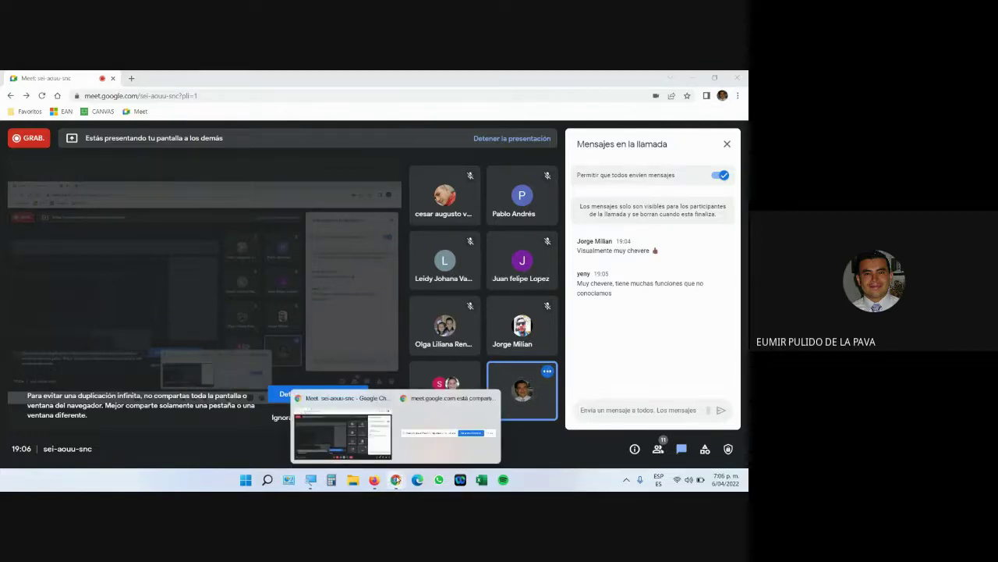
left_click(365, 442)
left_click(374, 479)
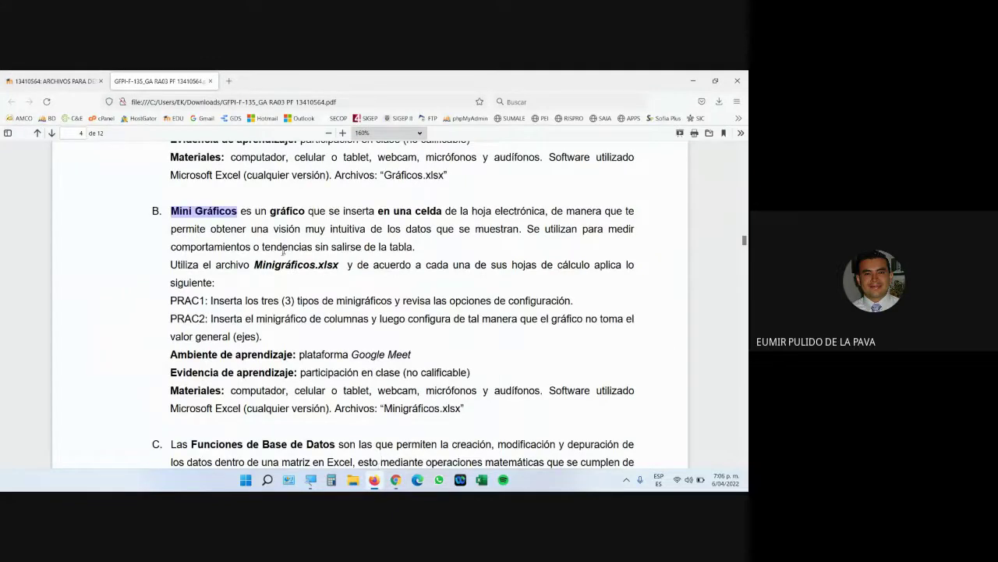
left_click_drag(254, 264, 335, 265)
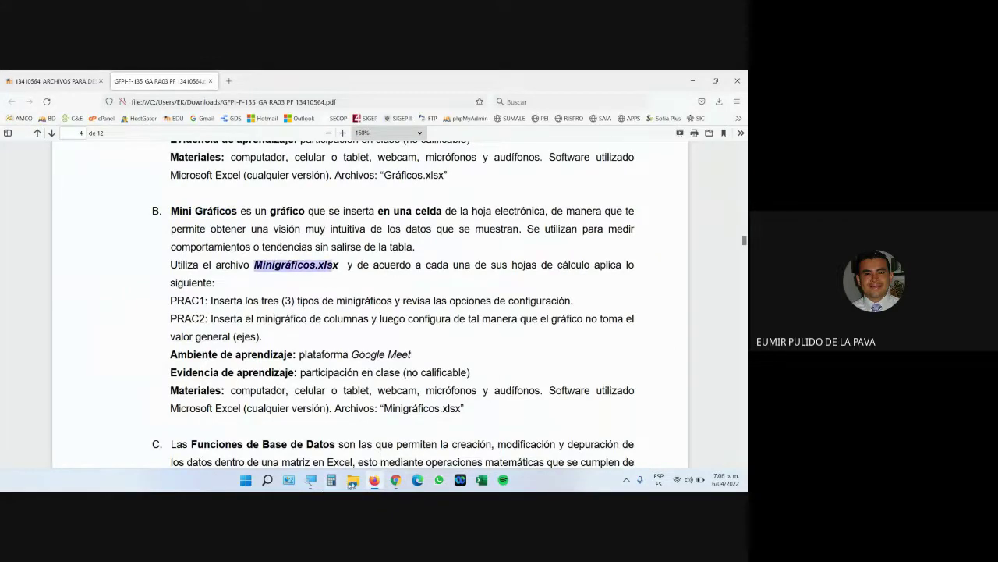
- Download Minigráficos.xlsx from the Moodle files page, open it and enable editing
left_click(68, 83)
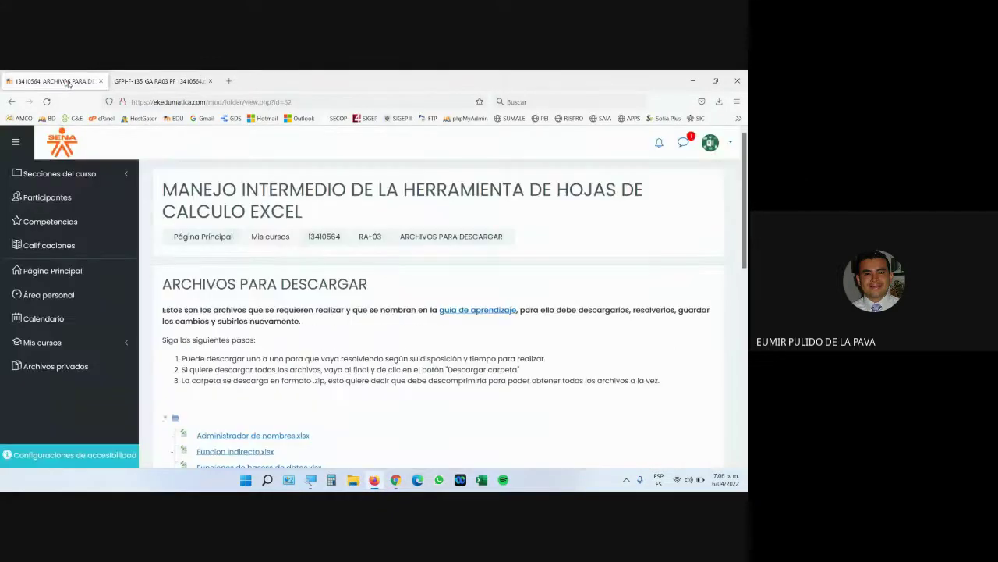
scroll(229, 325, "down", 3)
scroll(228, 326, "down", 4)
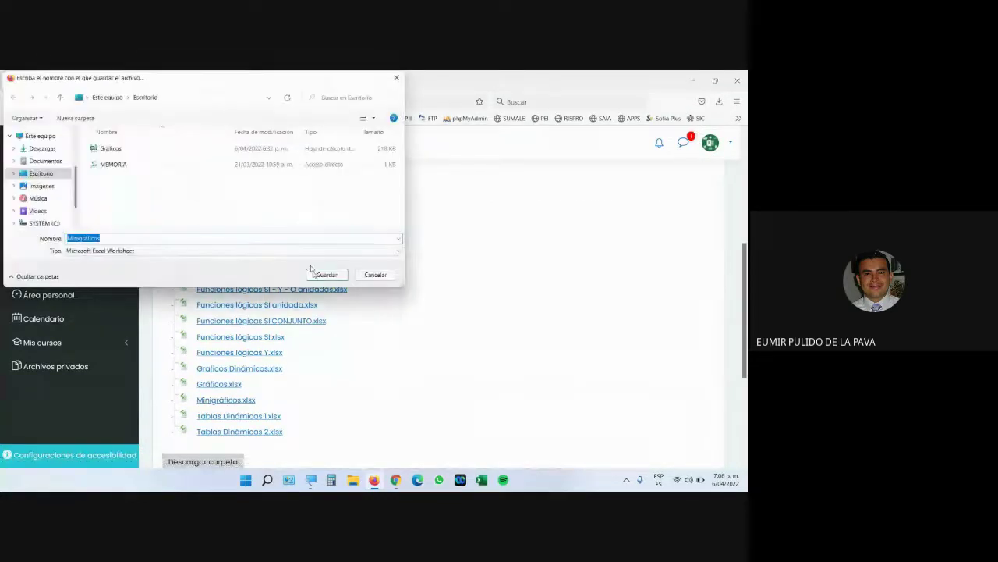
left_click(329, 275)
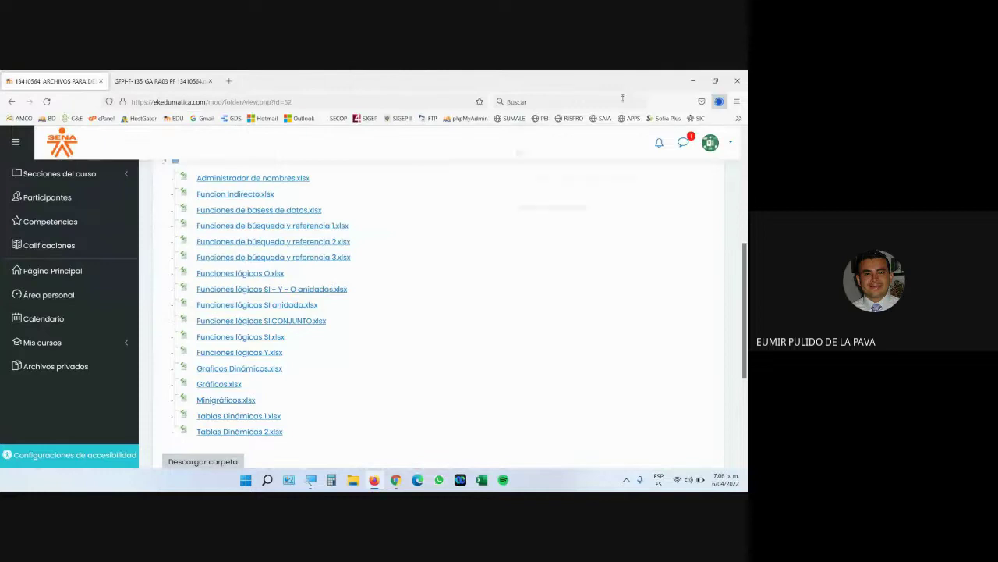
left_click(522, 127)
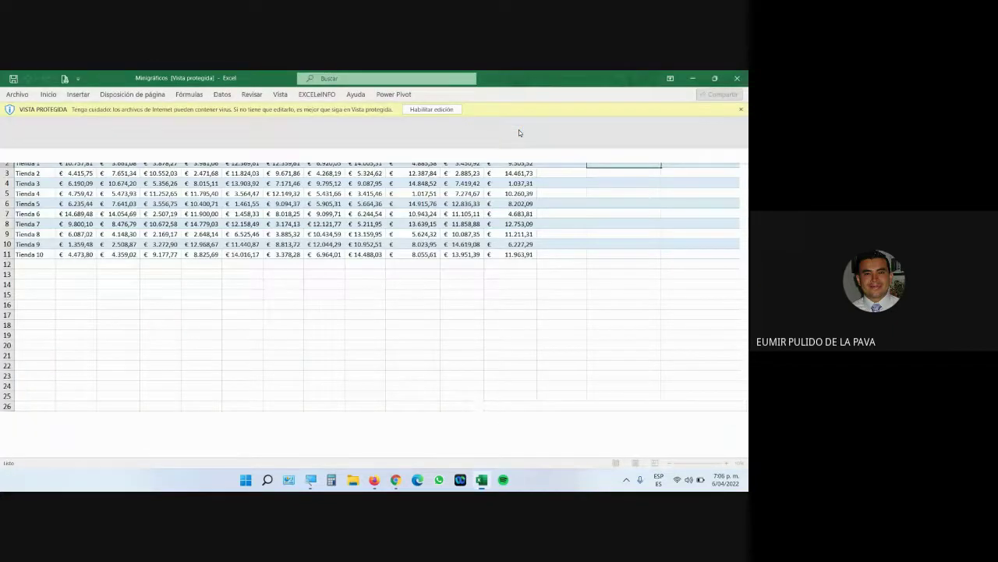
left_click(429, 110)
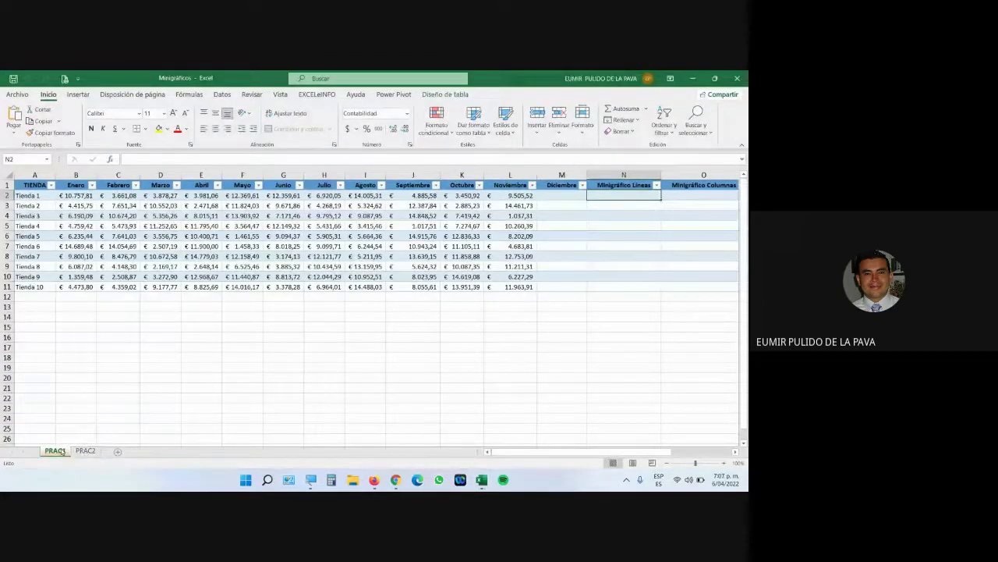
key("alt+Tab")
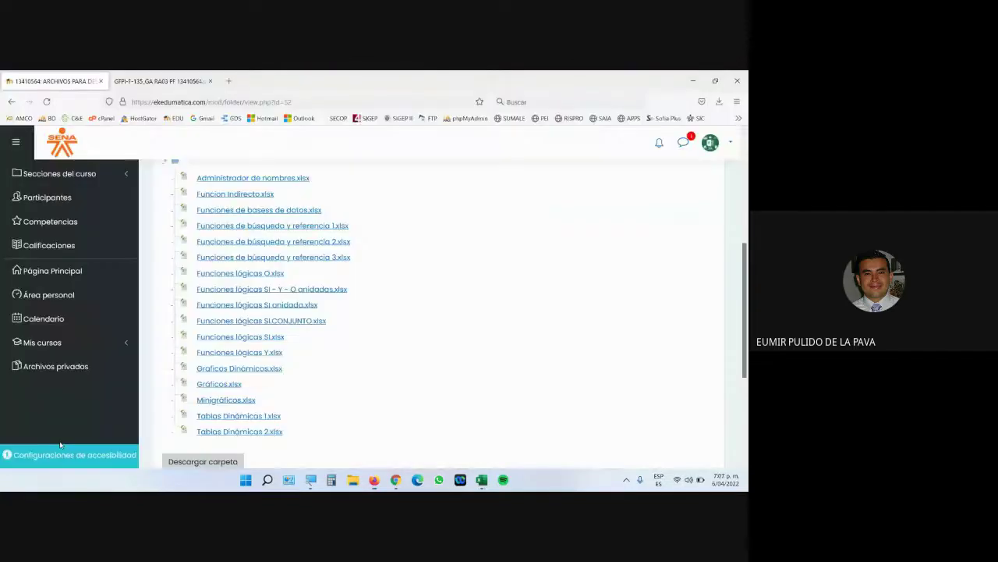
key("alt+Tab")
key("alt+Tab")
left_click(196, 79)
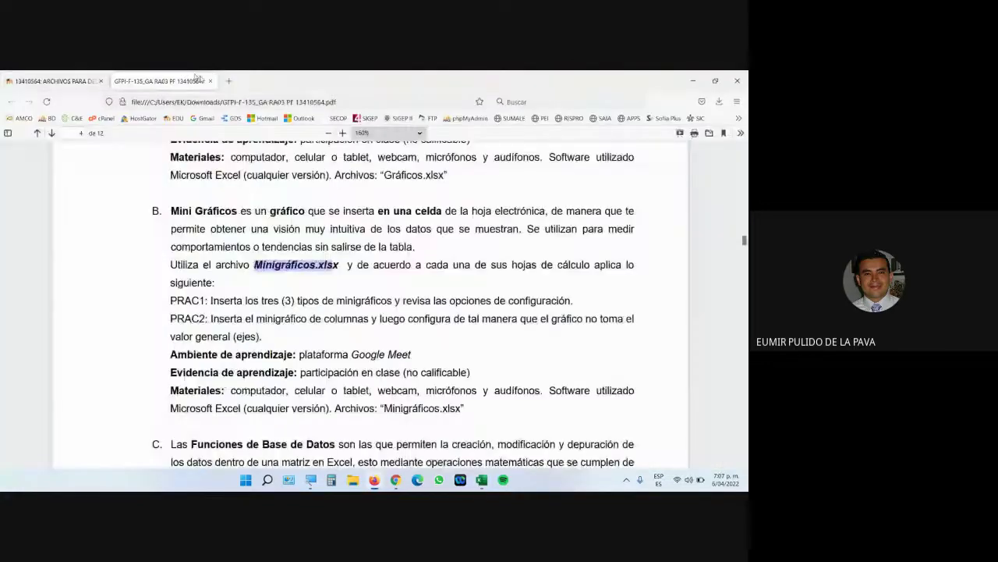
left_click_drag(213, 299, 570, 297)
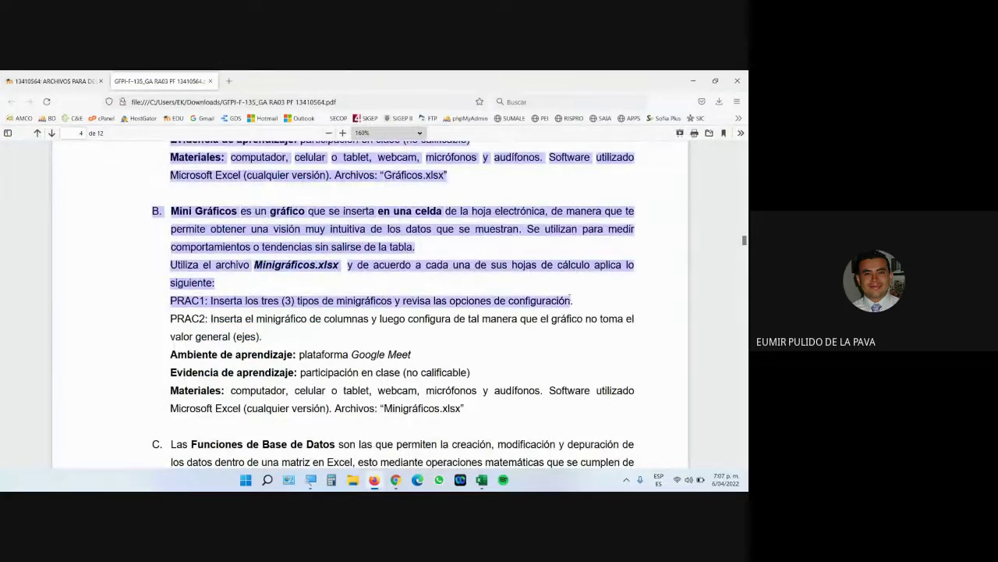
left_click(414, 307)
left_click_drag(170, 300, 210, 300)
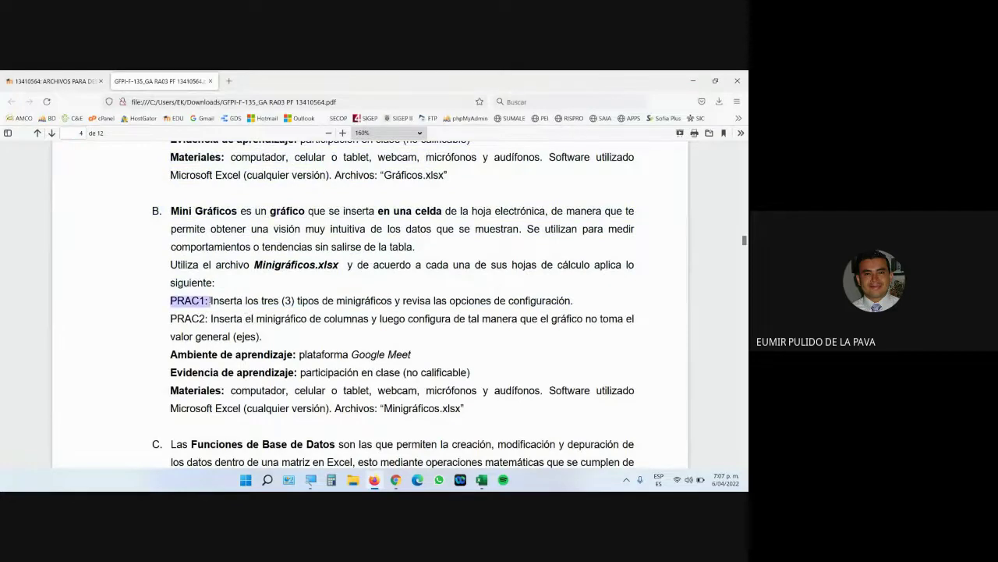
key("alt+Tab")
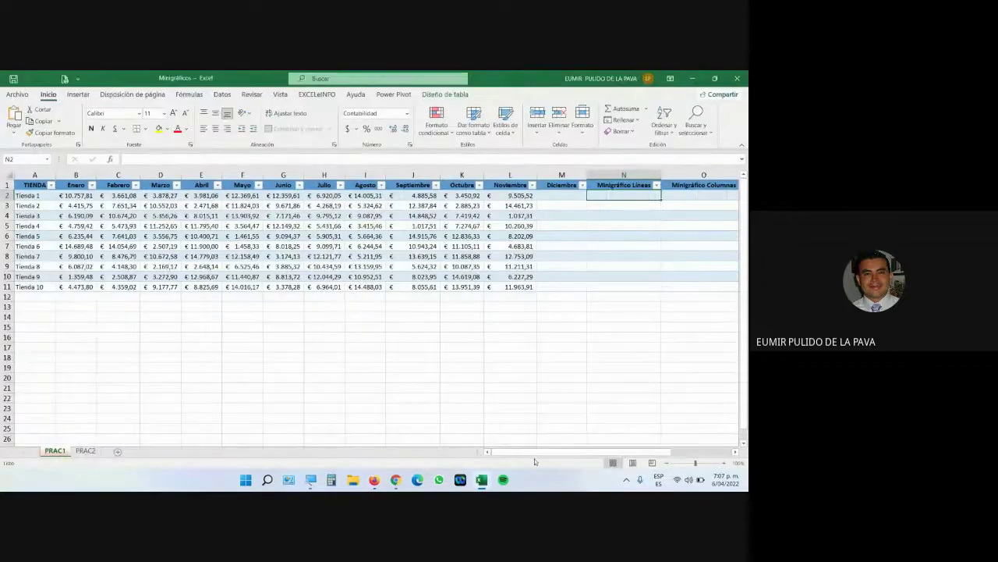
- With full-screen magnification on, select store names A2:A11, header M1 and Enero–Marzo sales B2:D10
left_click(43, 198)
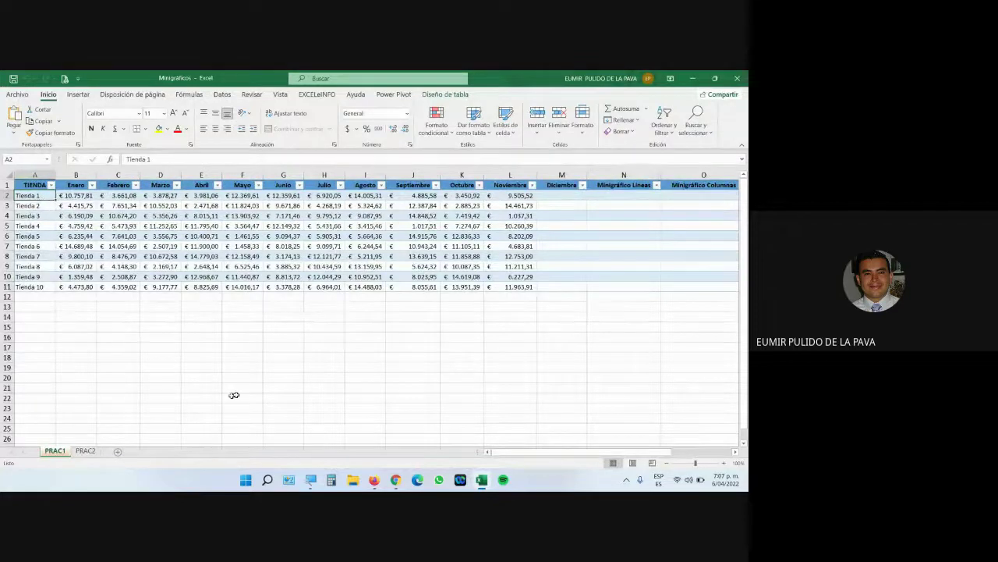
left_click(311, 479)
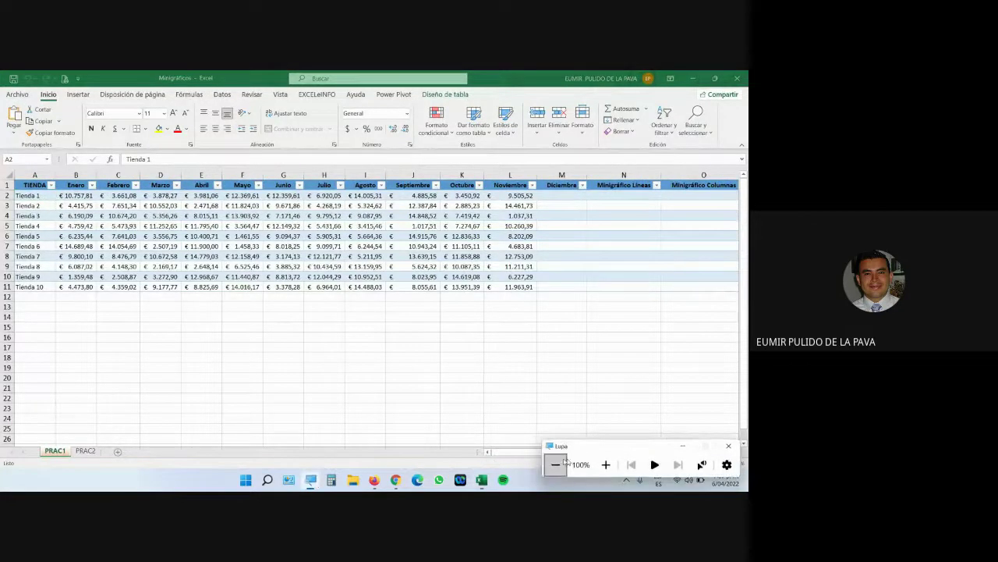
left_click(604, 468)
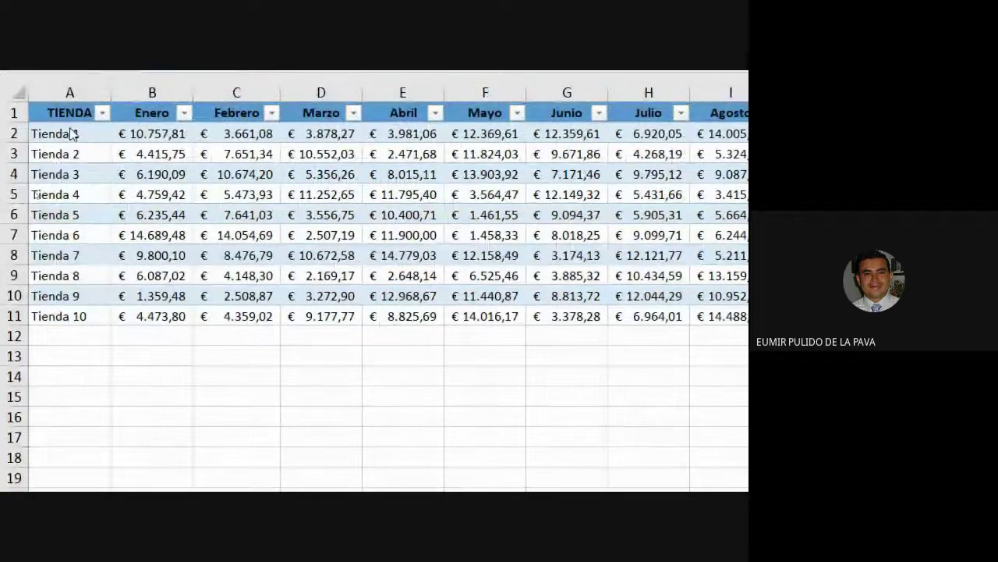
left_click_drag(69, 133, 83, 316)
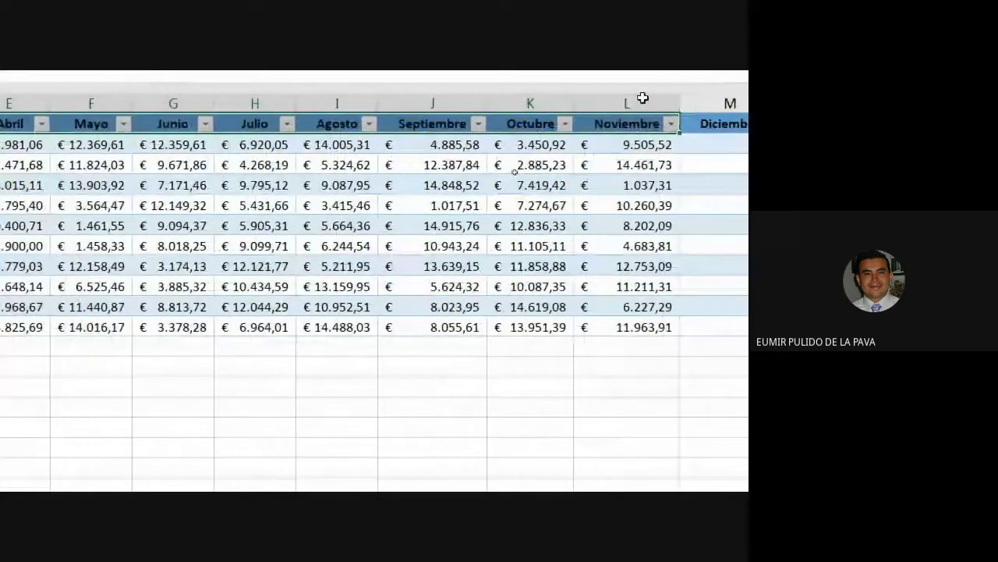
left_click(562, 124)
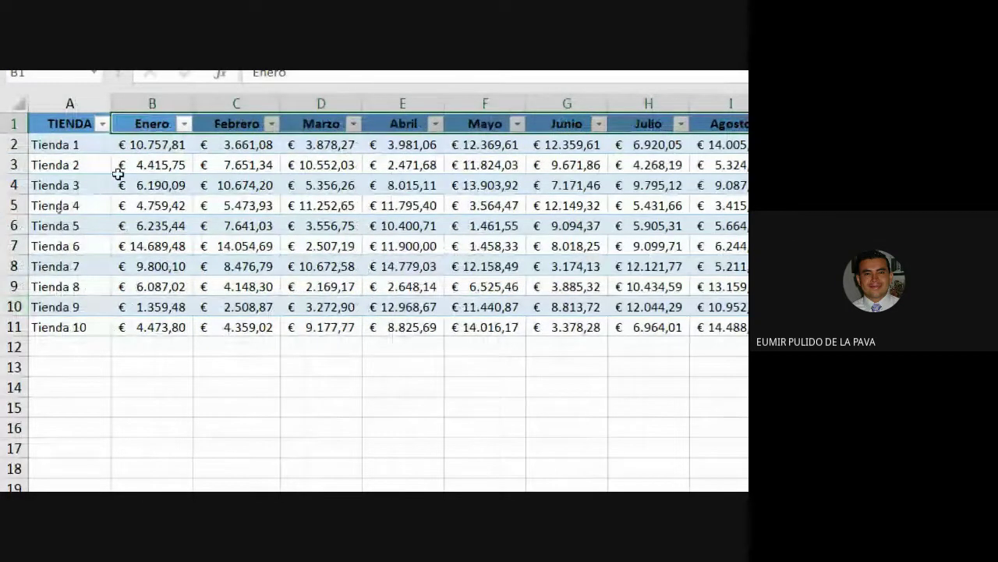
left_click_drag(148, 145, 437, 328)
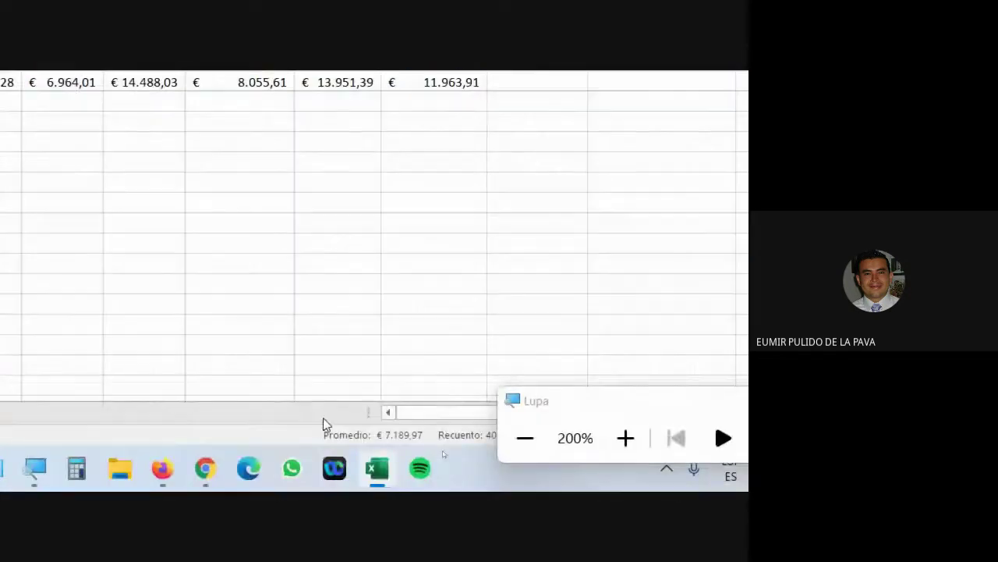
- Admit the waiting guest to the Meet call, then return to Minigráficos.xlsx in Excel
mouse_move(208, 472)
left_click(136, 403)
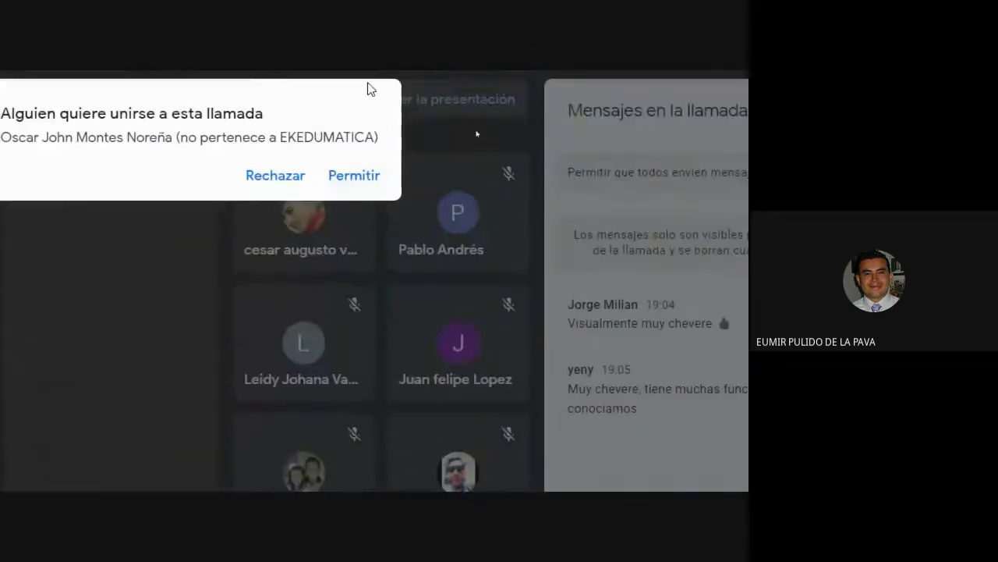
left_click(478, 180)
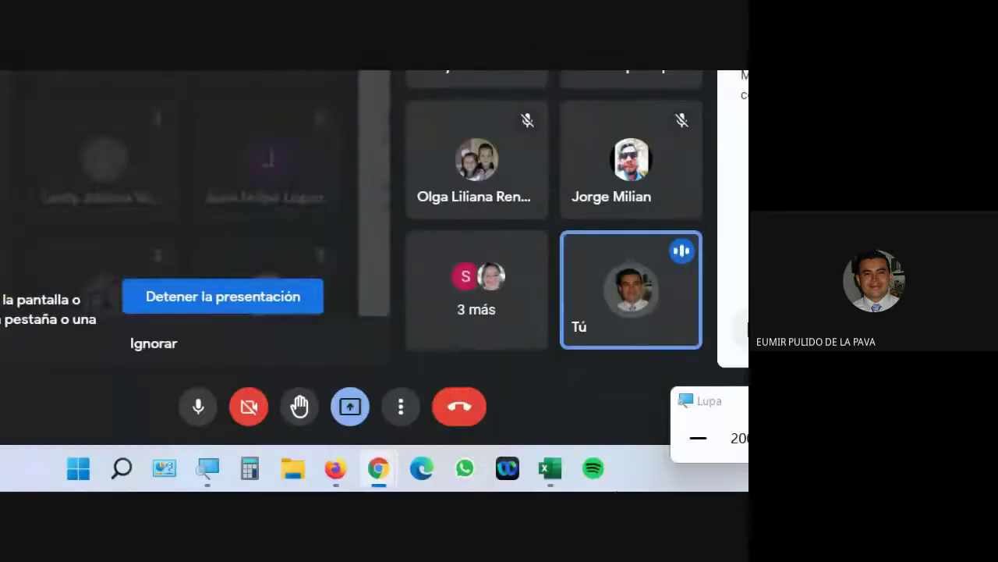
left_click(550, 468)
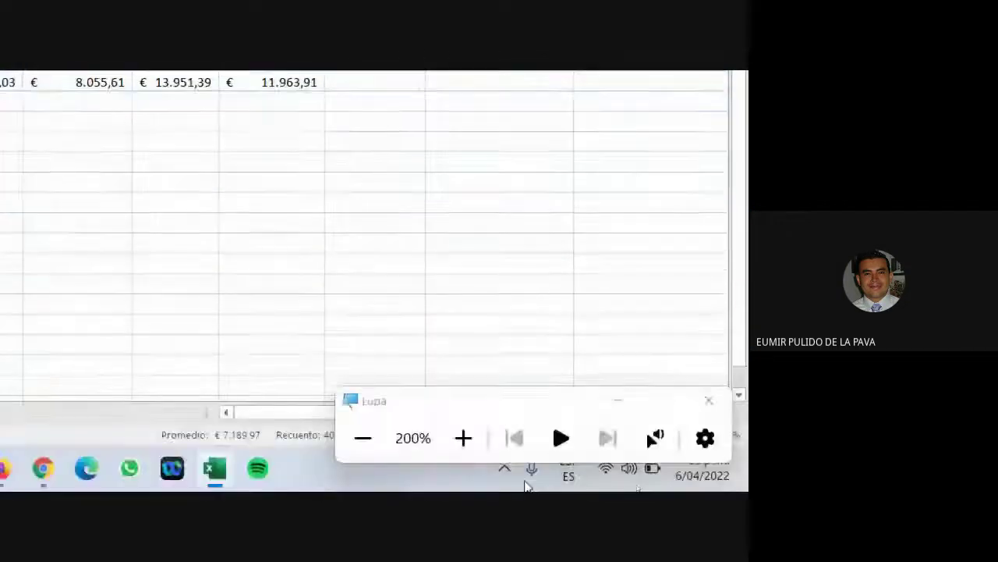
- Select cells N2:N11 in the Minigráfico Líneas column and bring up the Insertar ribbon
left_click(620, 400)
left_click_drag(584, 413, 706, 421)
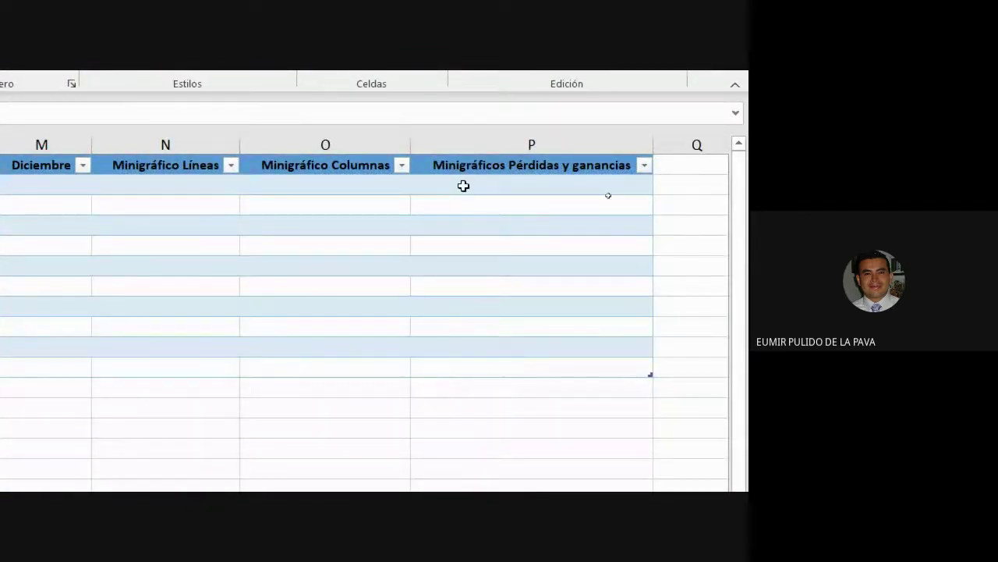
left_click_drag(183, 185, 181, 220)
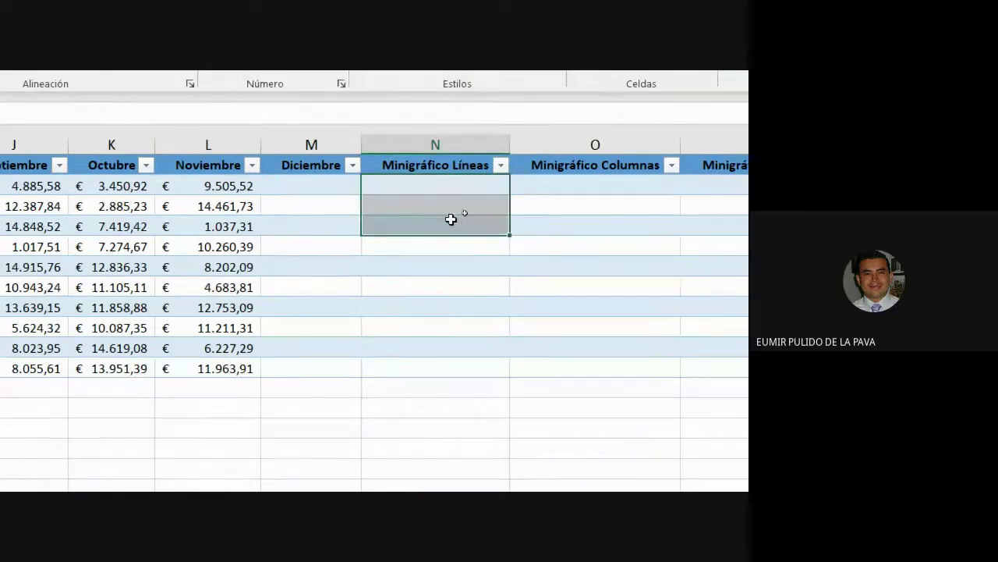
left_click_drag(451, 219, 432, 367)
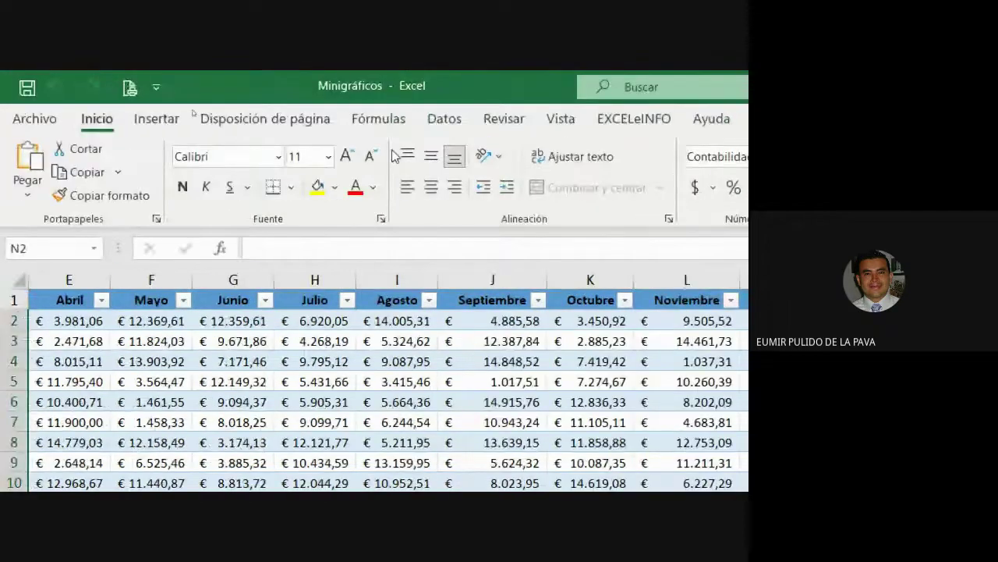
left_click(150, 123)
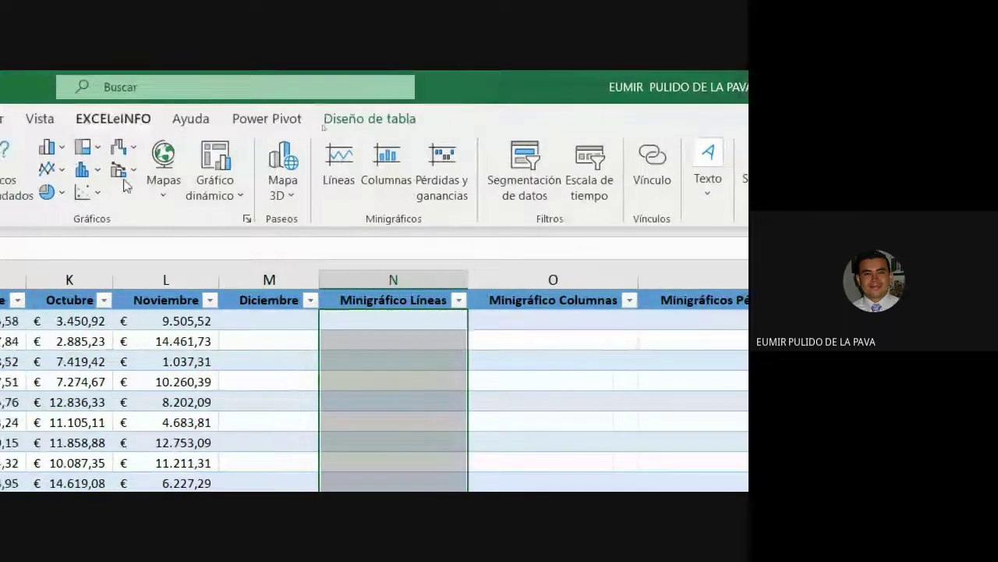
- Insert line sparklines using data range B2:M11 with location $N$2:$N$11
left_click(339, 180)
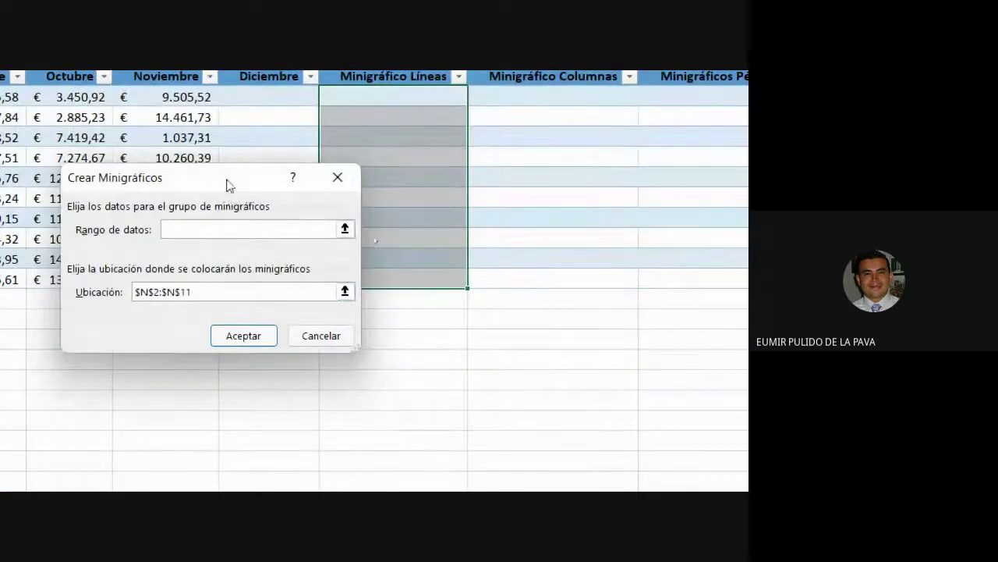
left_click_drag(229, 184, 373, 210)
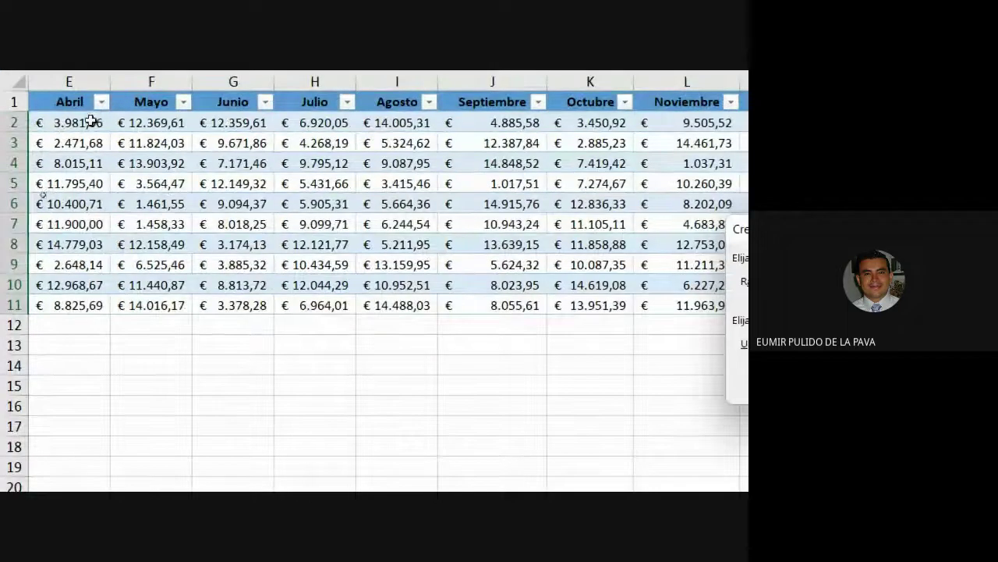
left_click(71, 123)
key("Left")
key("Left")
key("Left")
key("Left")
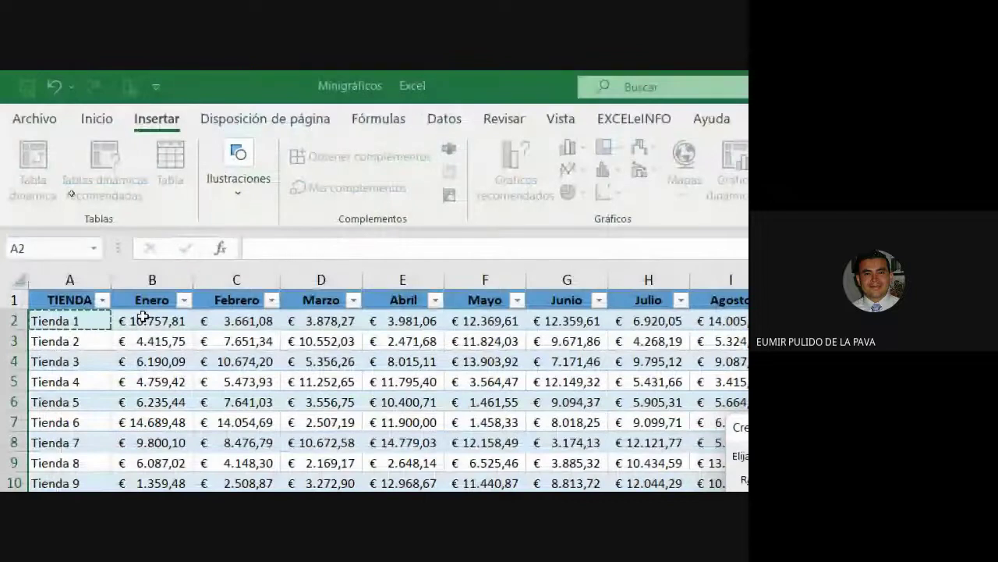
left_click_drag(143, 316, 997, 460)
left_click_drag(726, 450, 595, 485)
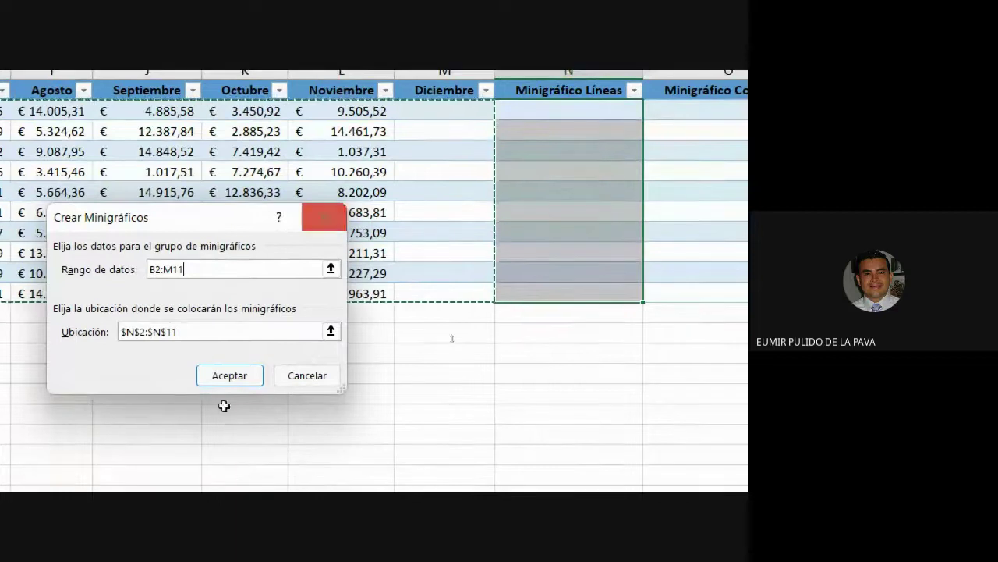
left_click(230, 377)
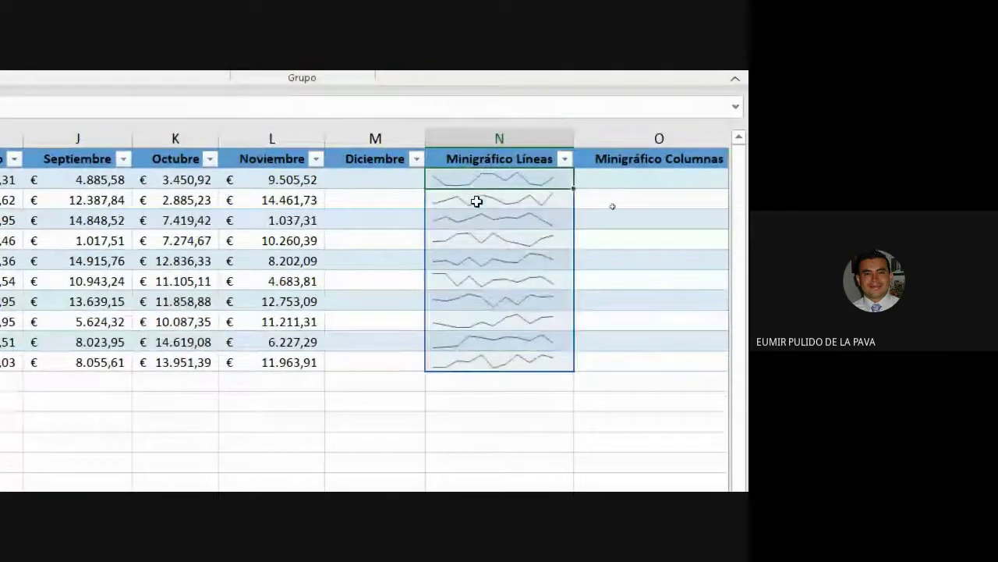
left_click(480, 219)
left_click(479, 238)
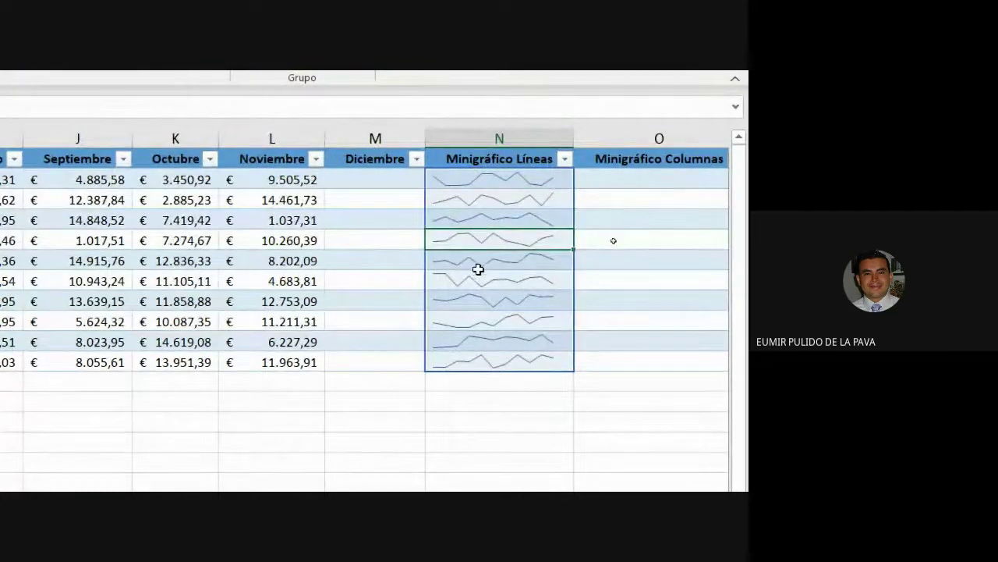
left_click(446, 179)
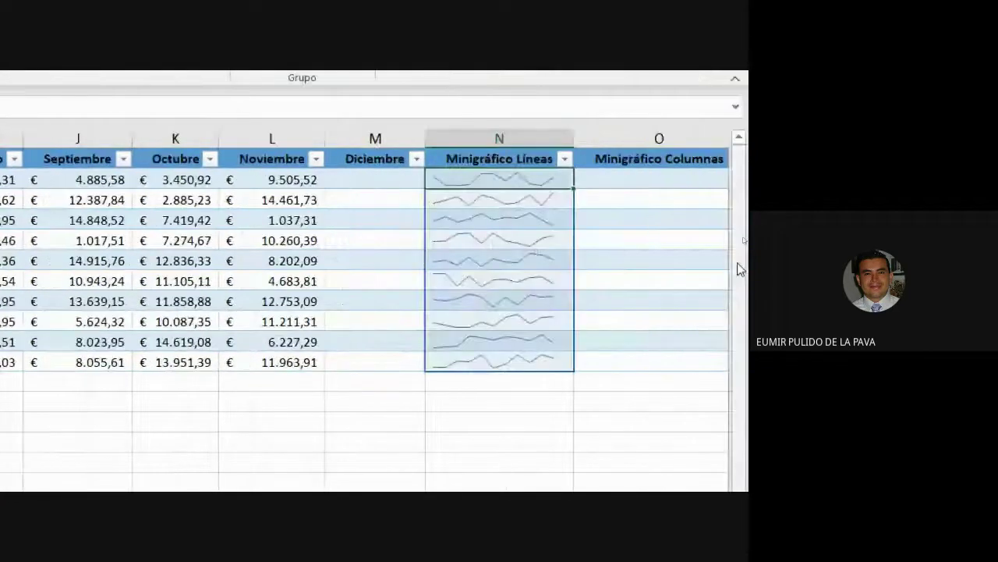
left_click_drag(488, 179, 482, 354)
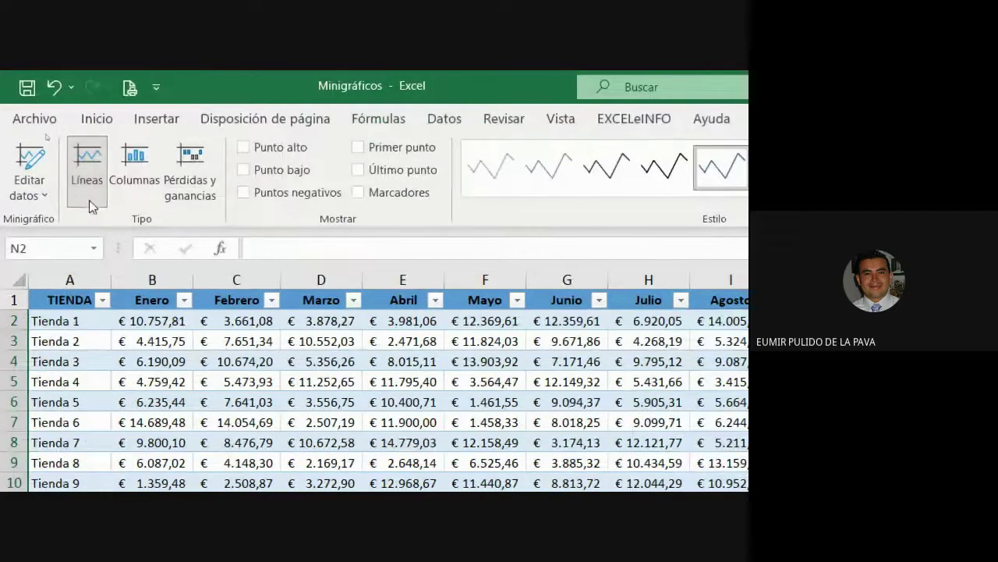
left_click(125, 179)
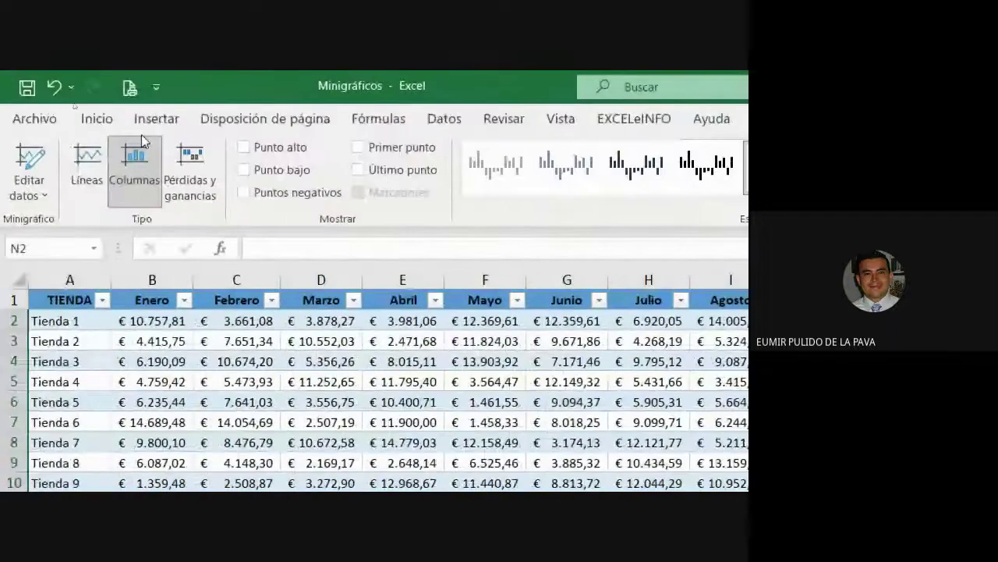
left_click(174, 164)
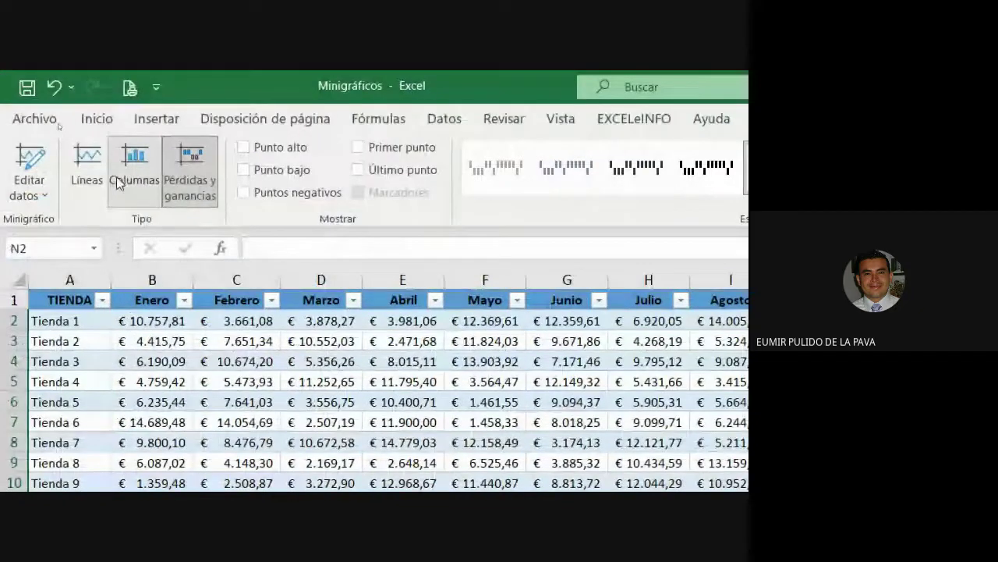
left_click(116, 176)
left_click(96, 175)
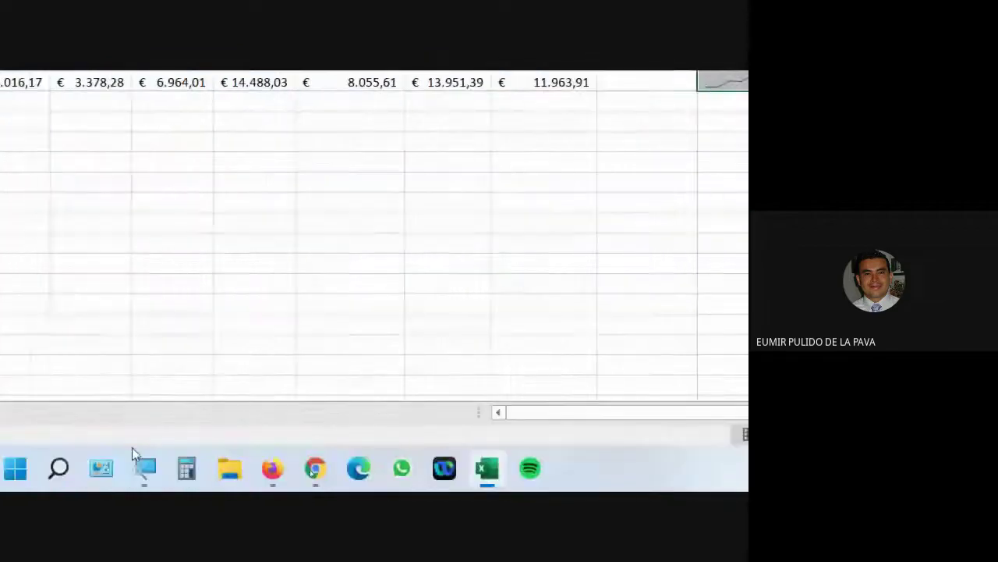
left_click(23, 468)
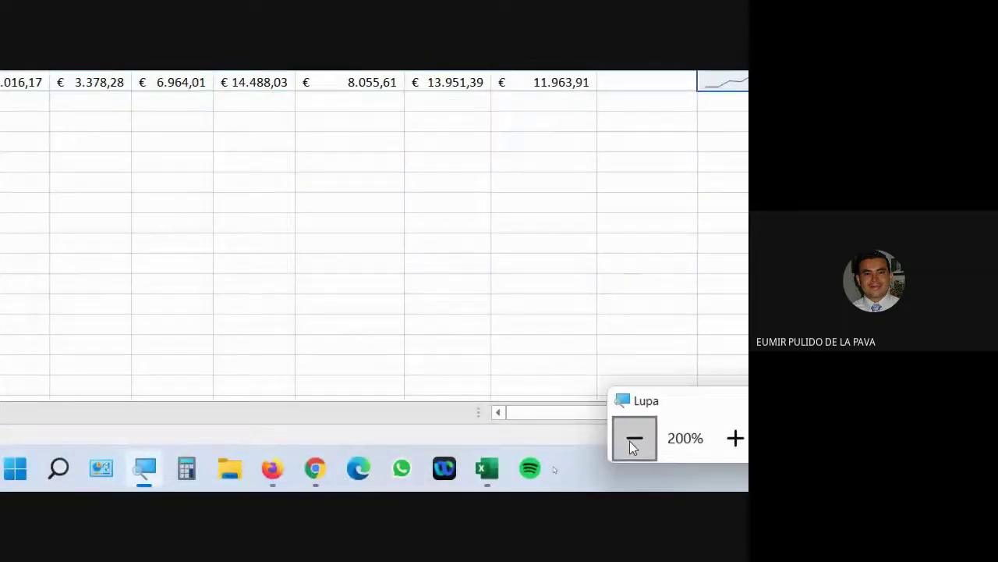
left_click(635, 437)
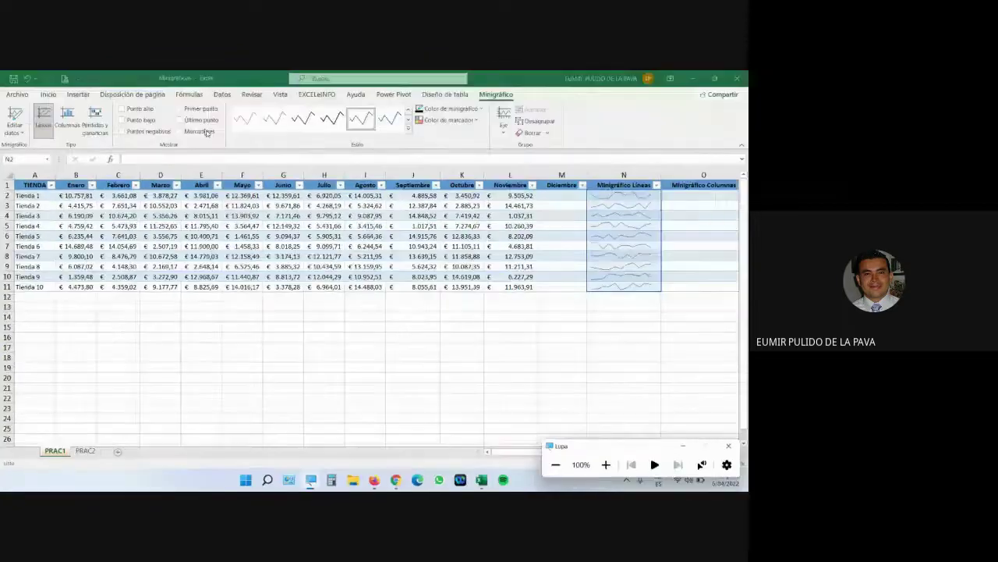
- Turn on Punto alto, Punto bajo and Primer punto markers, trying Puntos negativos briefly
left_click(122, 113)
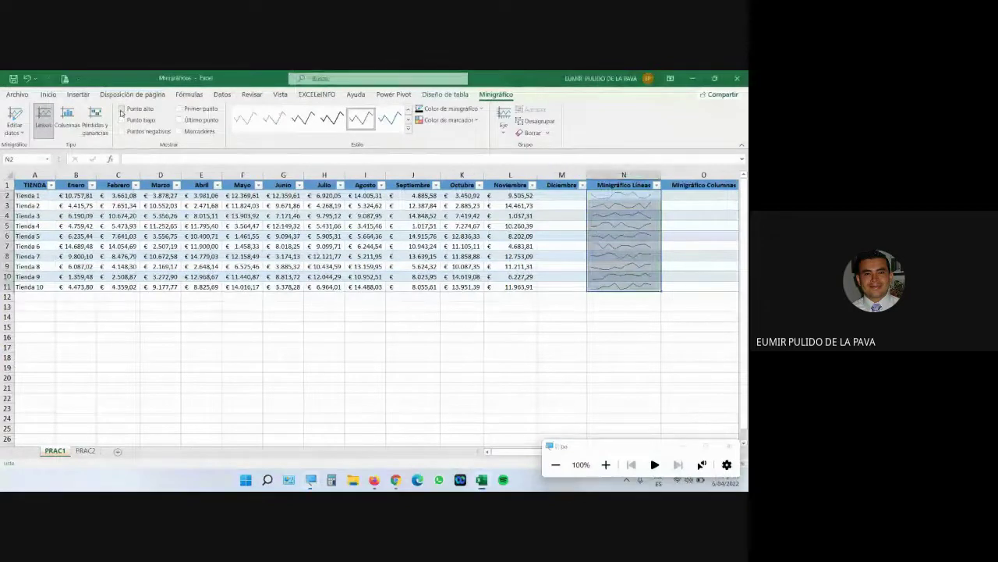
left_click(122, 114)
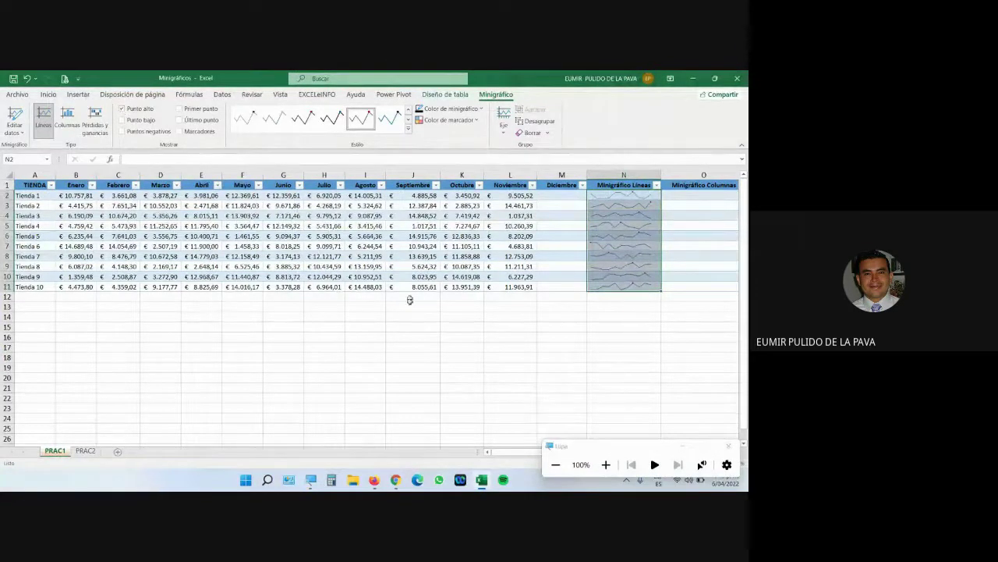
left_click(606, 464)
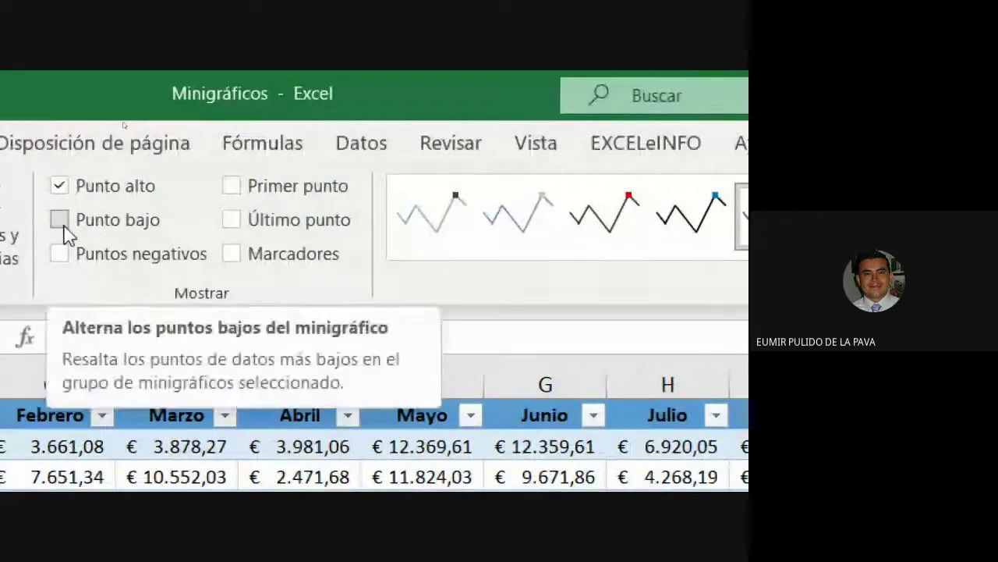
left_click(62, 223)
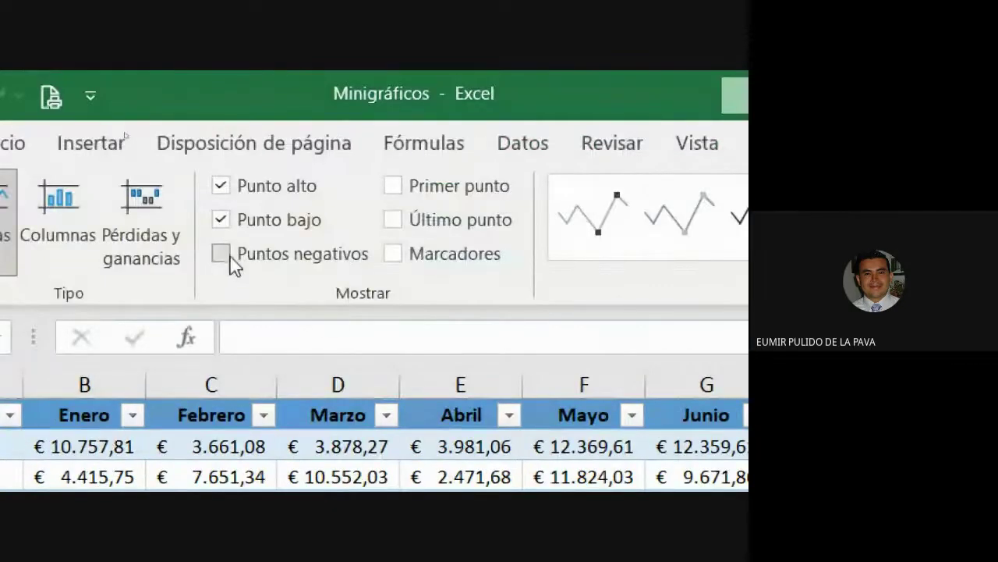
left_click(230, 256)
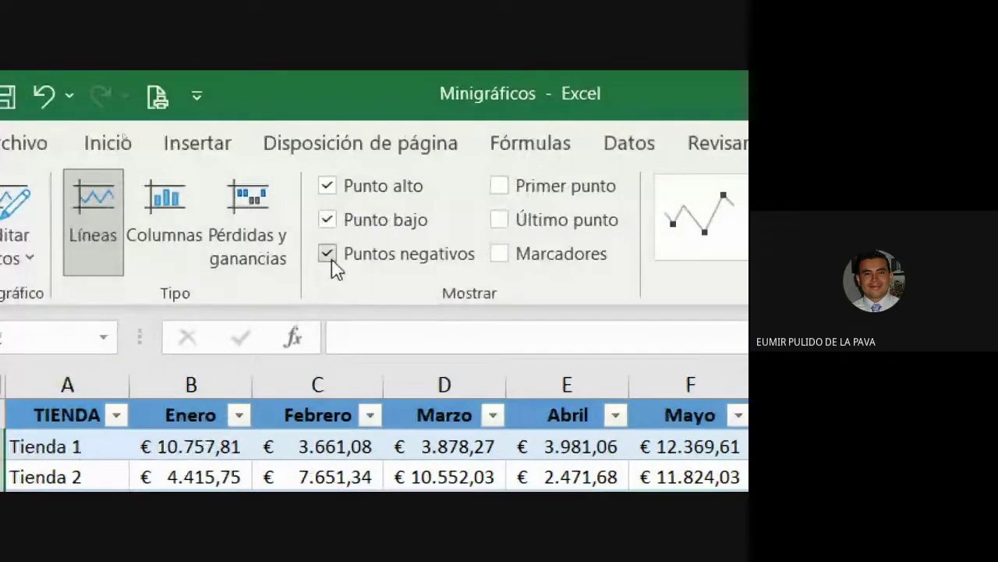
left_click(331, 259)
left_click(500, 188)
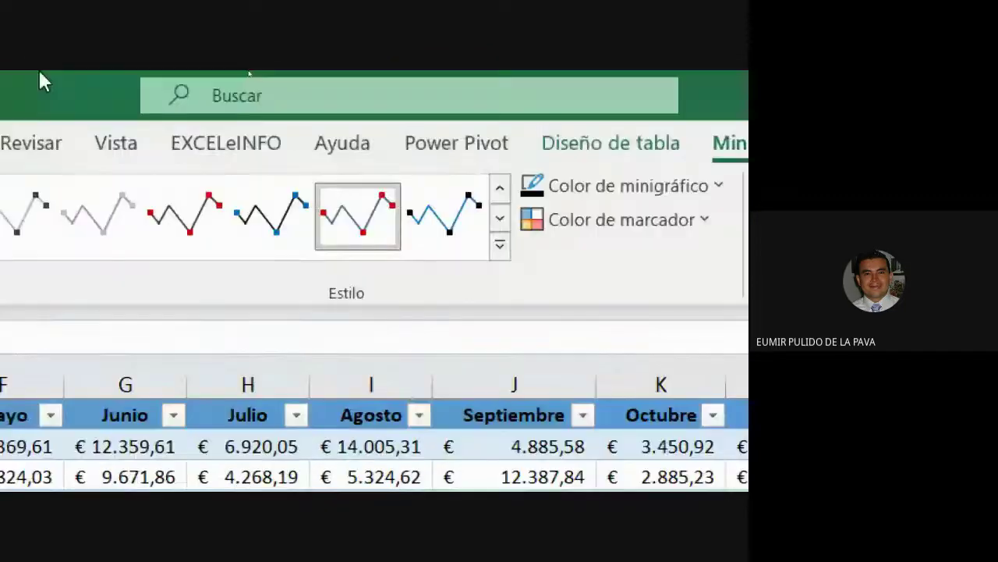
- Uncheck Primer punto and Punto alto, and check Marcadores to mark every data point
left_click(78, 186)
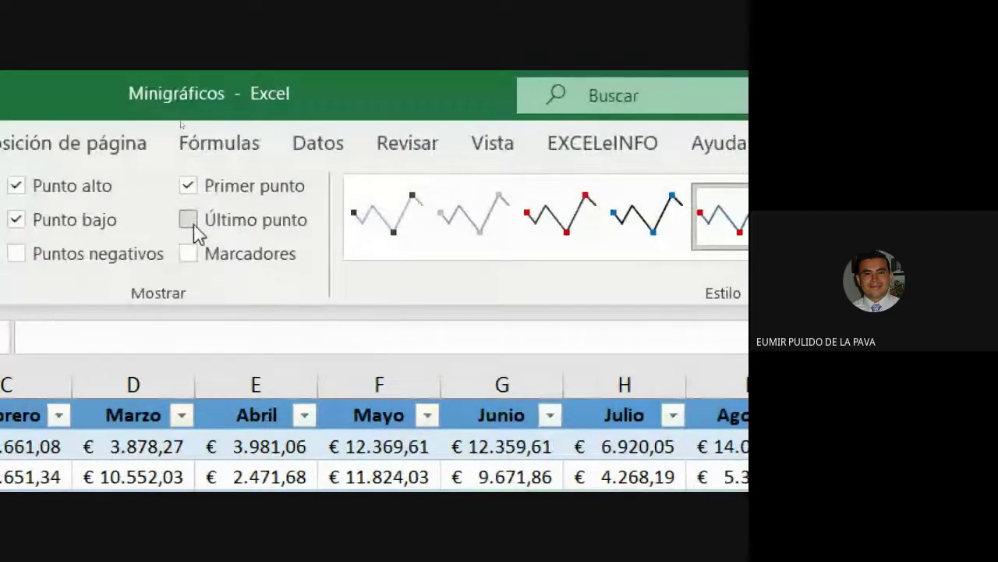
left_click(190, 187)
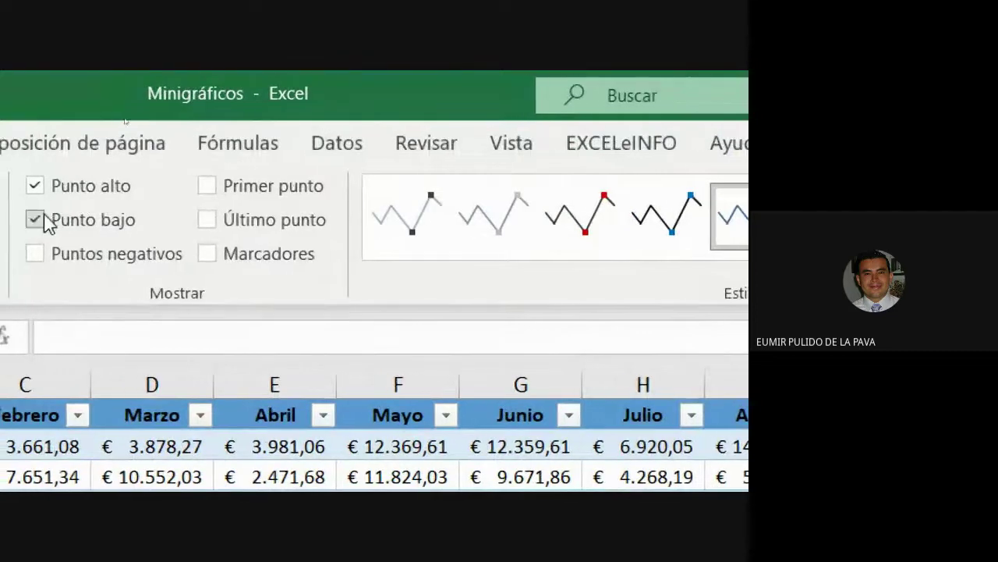
left_click(34, 186)
left_click(207, 254)
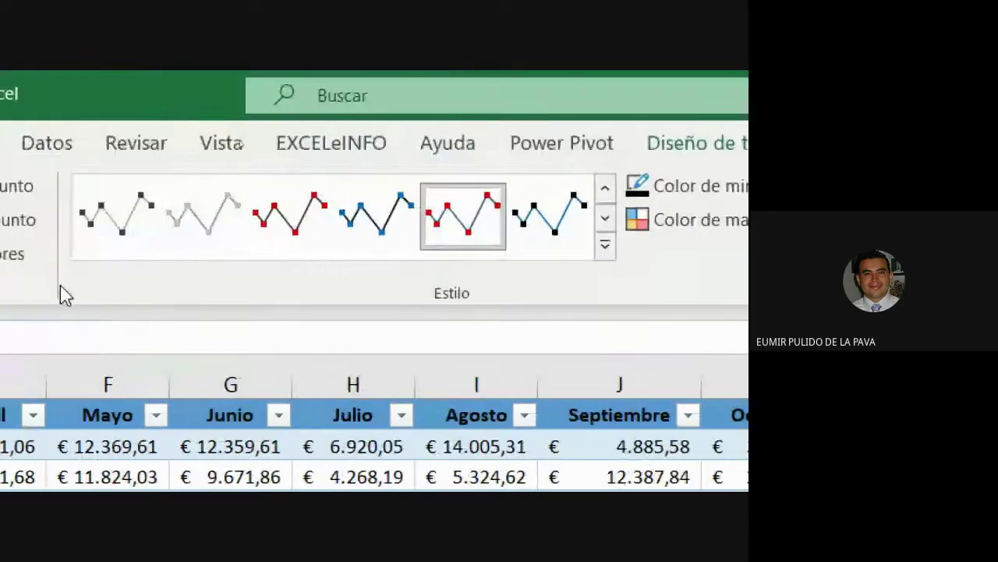
- Apply a yellow sparkline style from the Estilo gallery
left_click(605, 245)
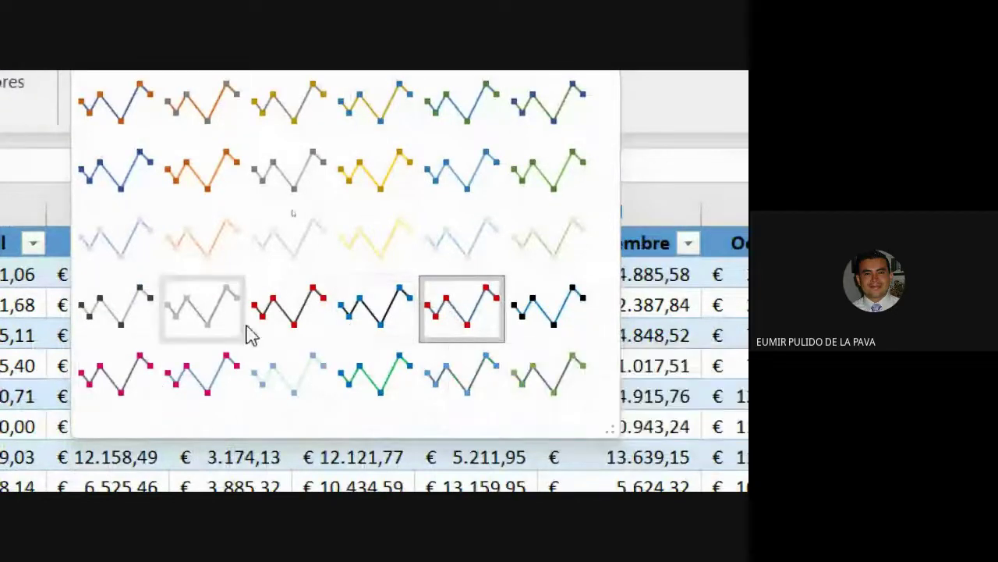
left_click(374, 181)
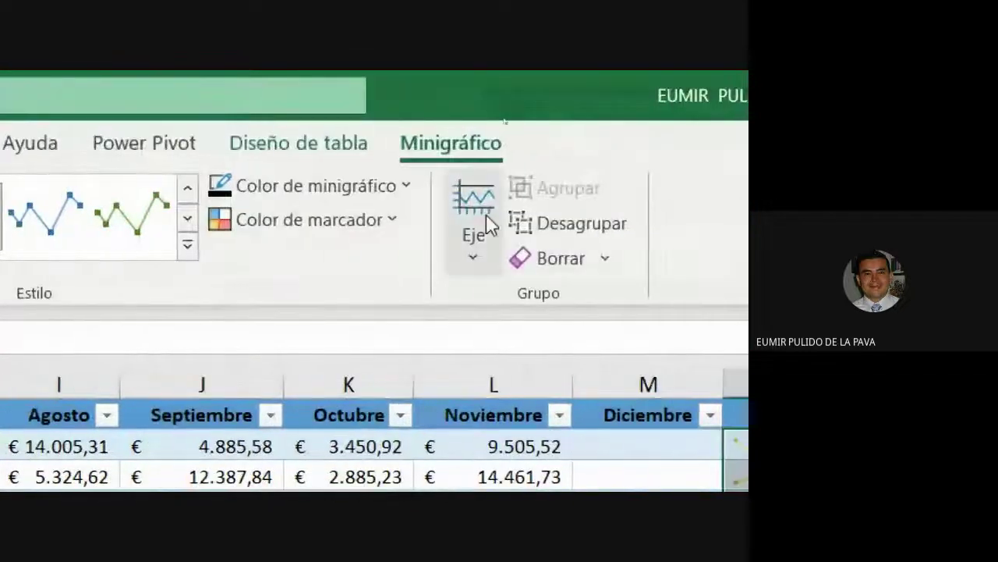
left_click(376, 187)
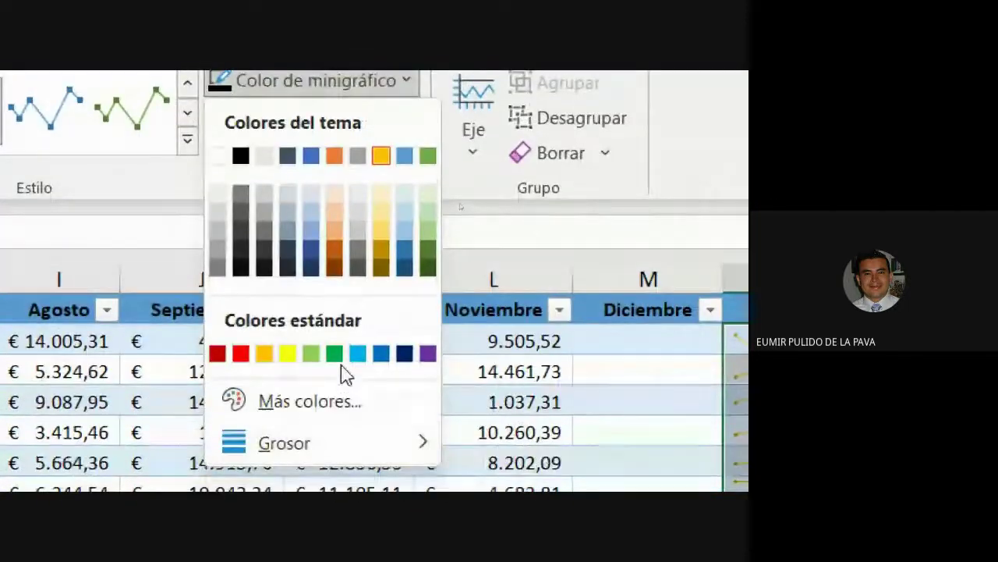
- Set Color de minigráfico to dark navy and the Marcadores marker colour to orange
left_click(241, 355)
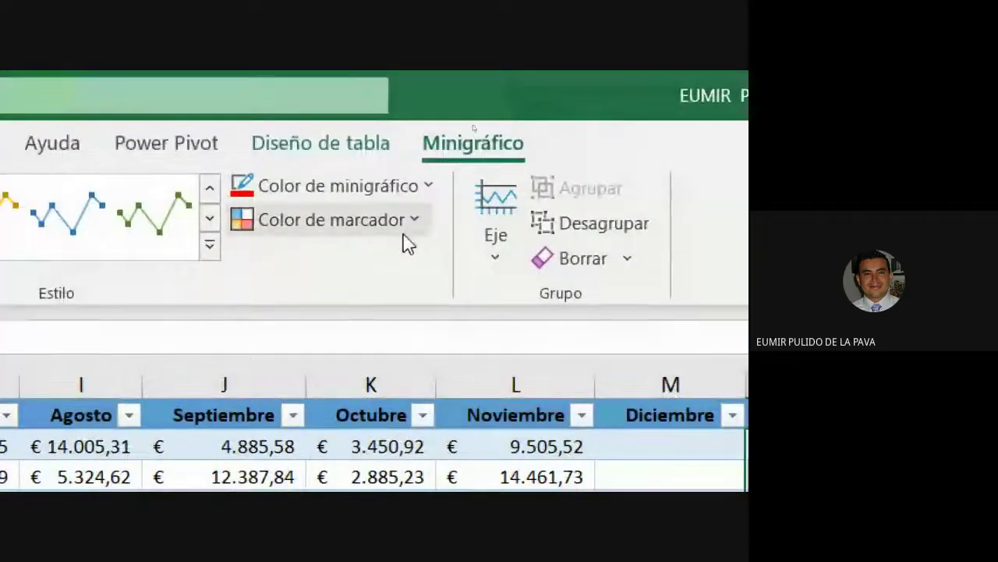
left_click(408, 224)
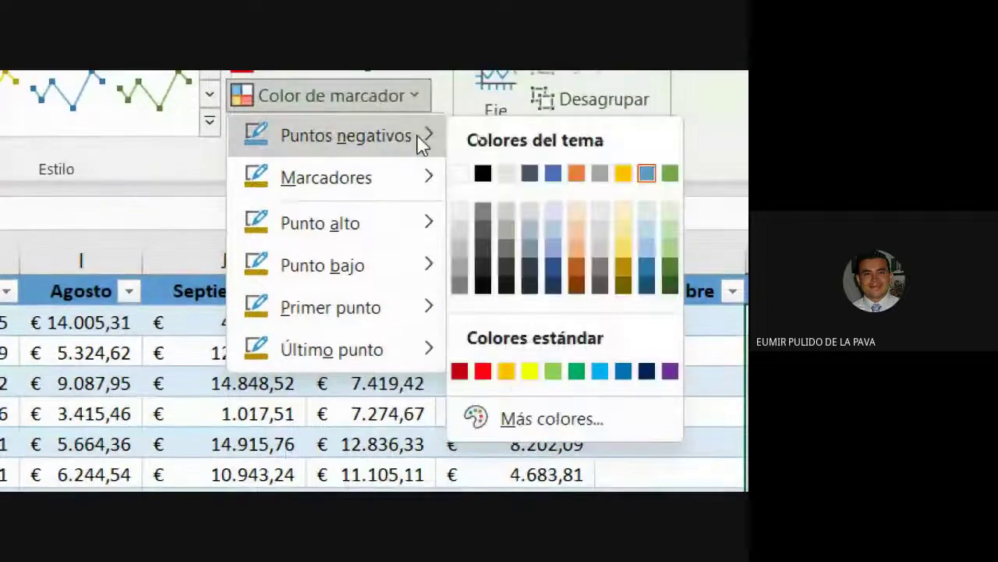
mouse_move(398, 197)
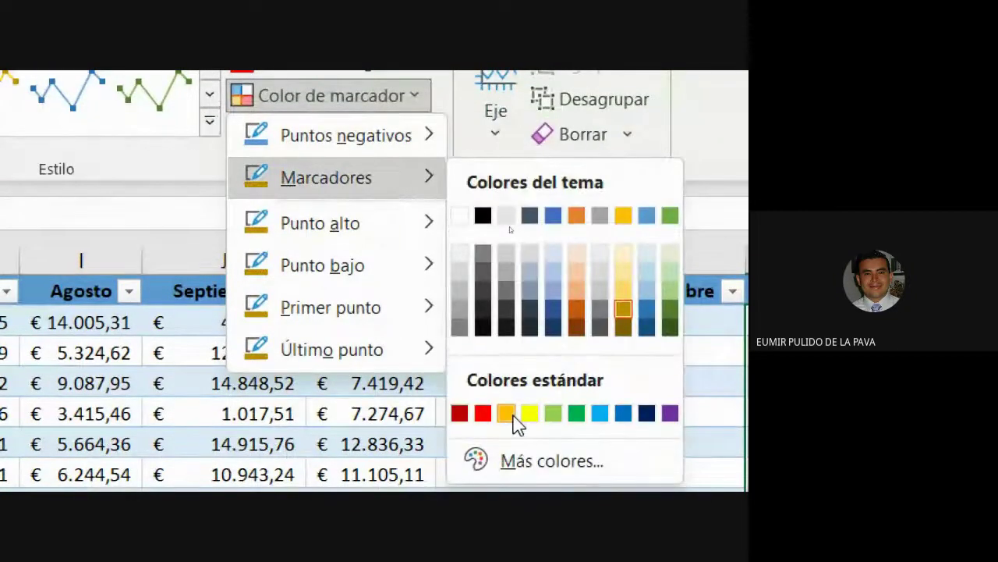
left_click(511, 415)
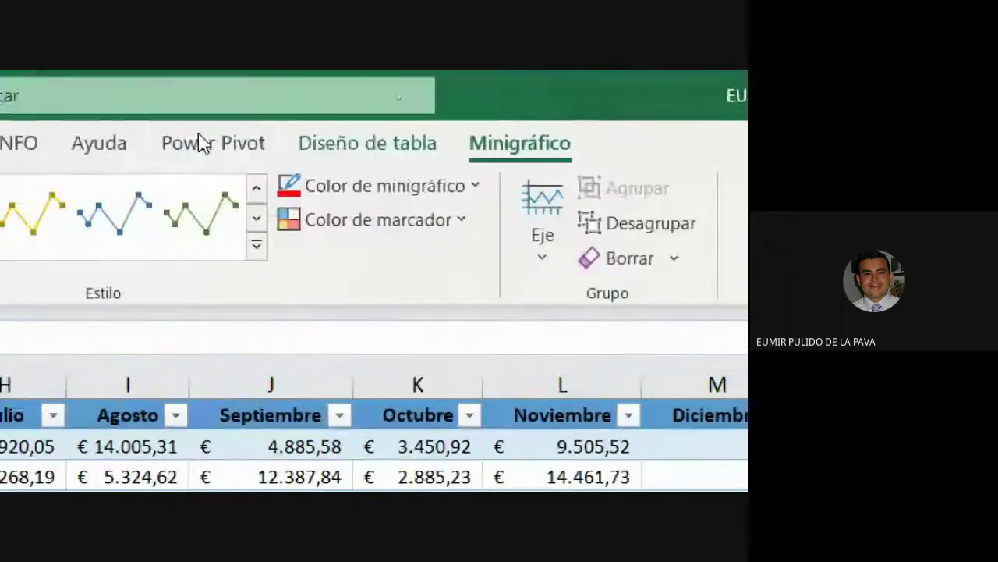
left_click(379, 188)
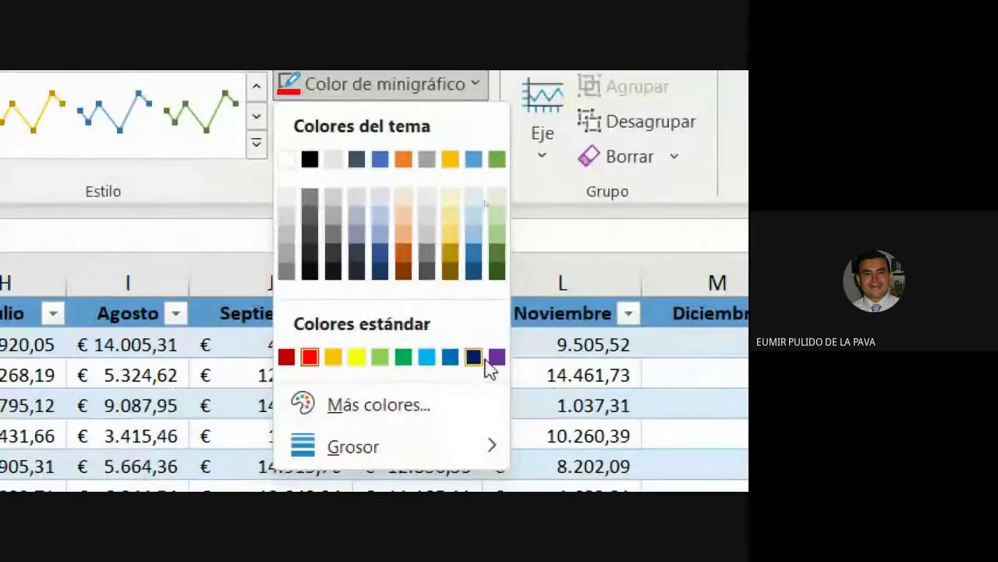
left_click(474, 357)
left_click(421, 119)
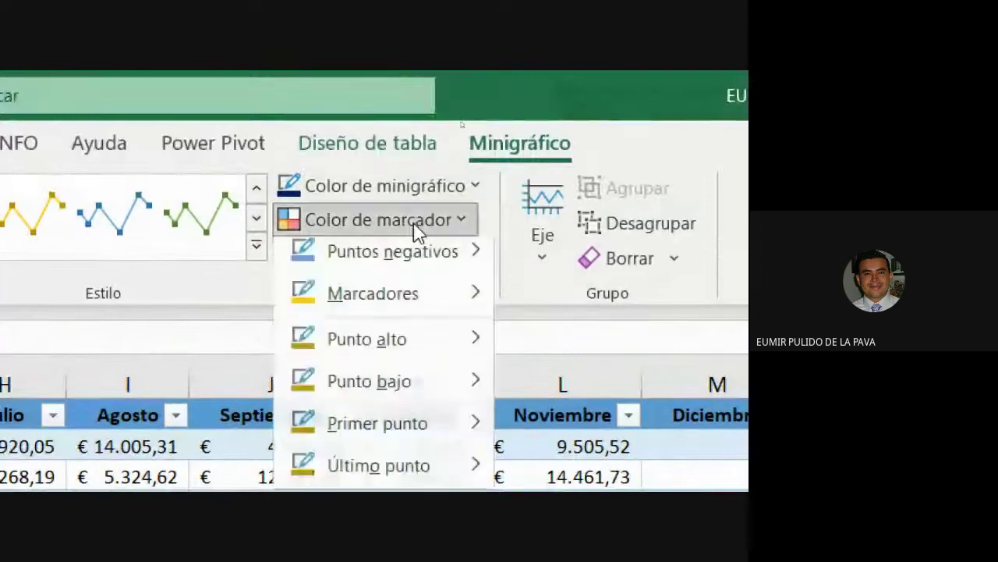
mouse_move(445, 319)
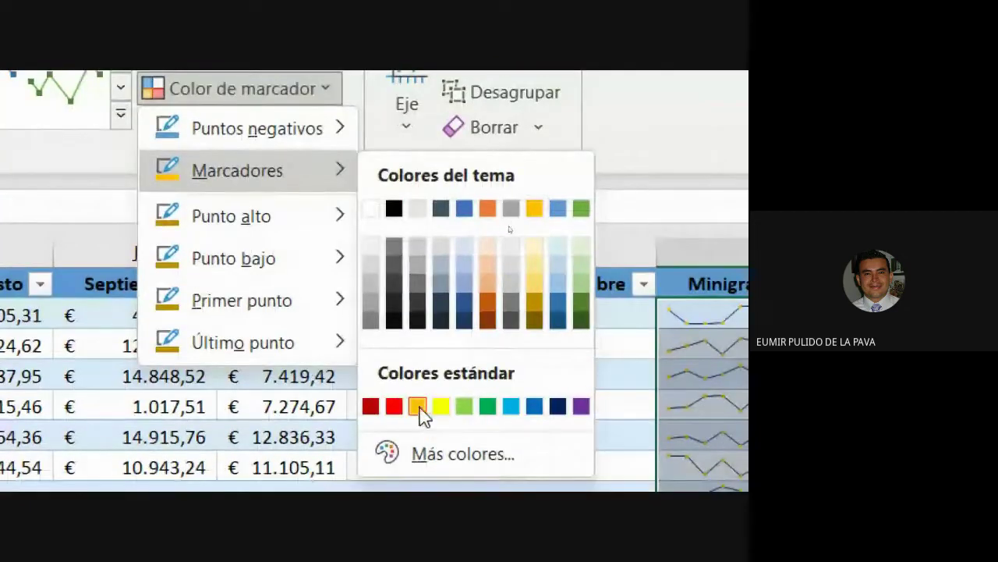
left_click(418, 407)
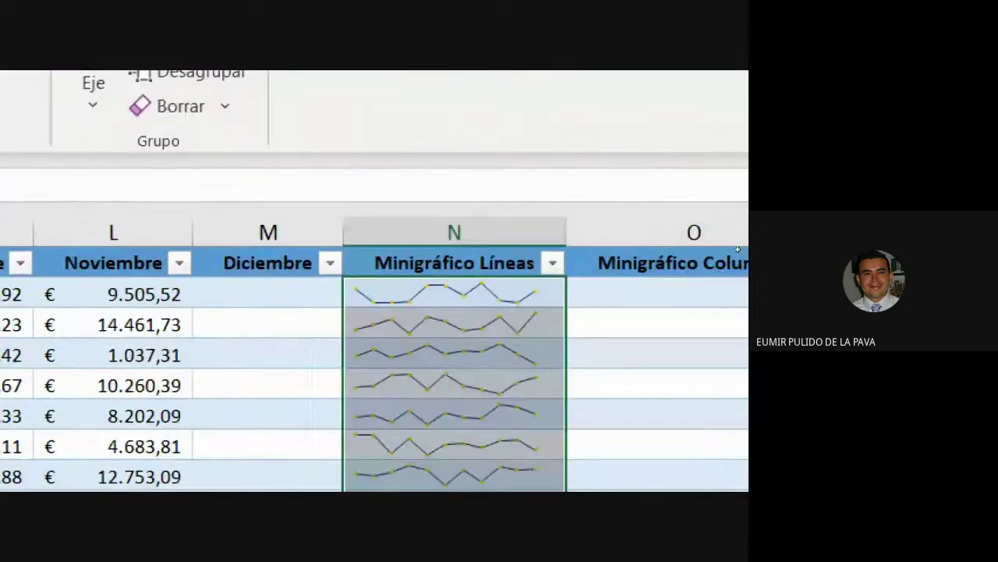
left_click(515, 415)
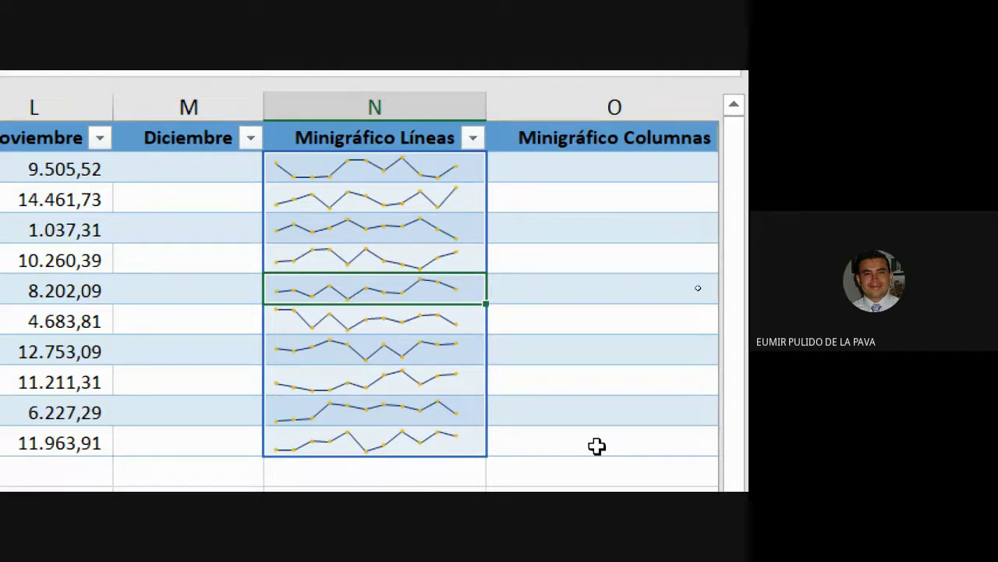
scroll(530, 388, "down", 10)
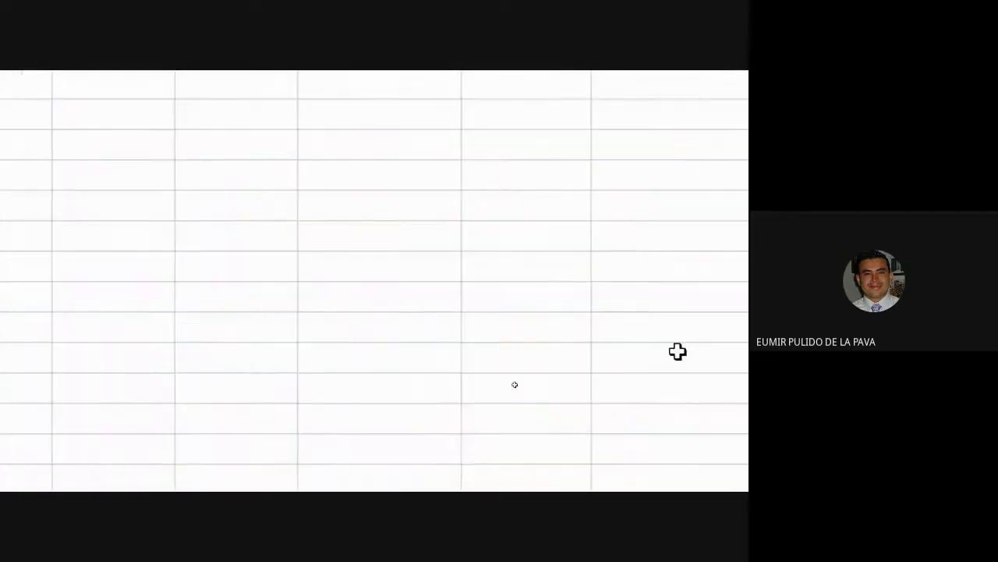
scroll(367, 299, "up", 10)
scroll(733, 82, "right", 5)
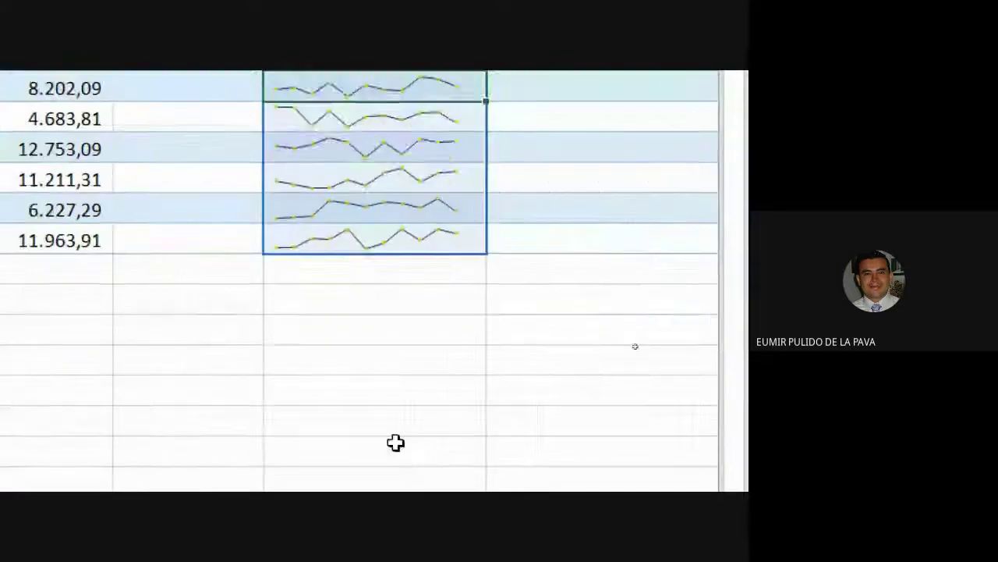
scroll(395, 182, "up", 1)
scroll(356, 457, "down", 3)
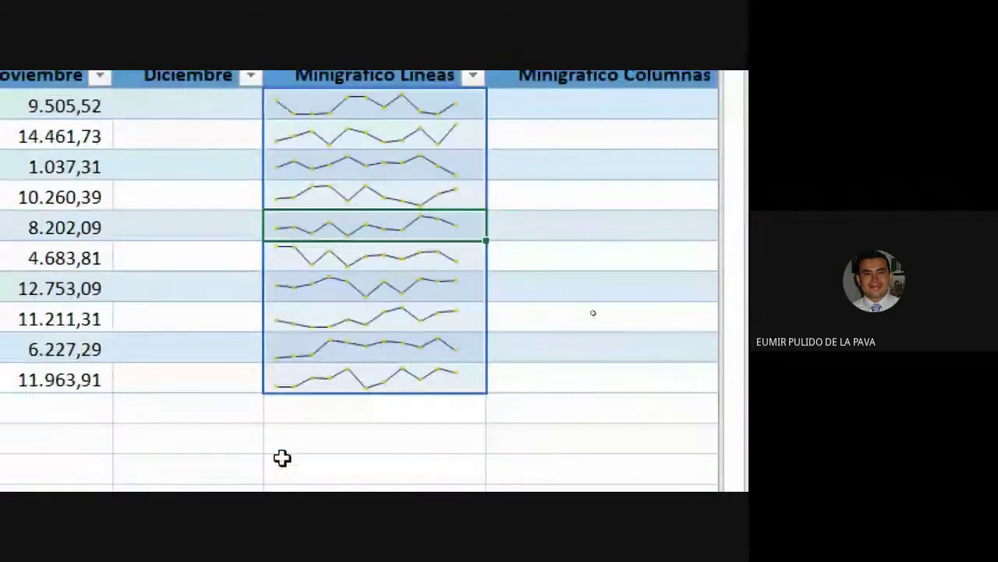
left_click(304, 445)
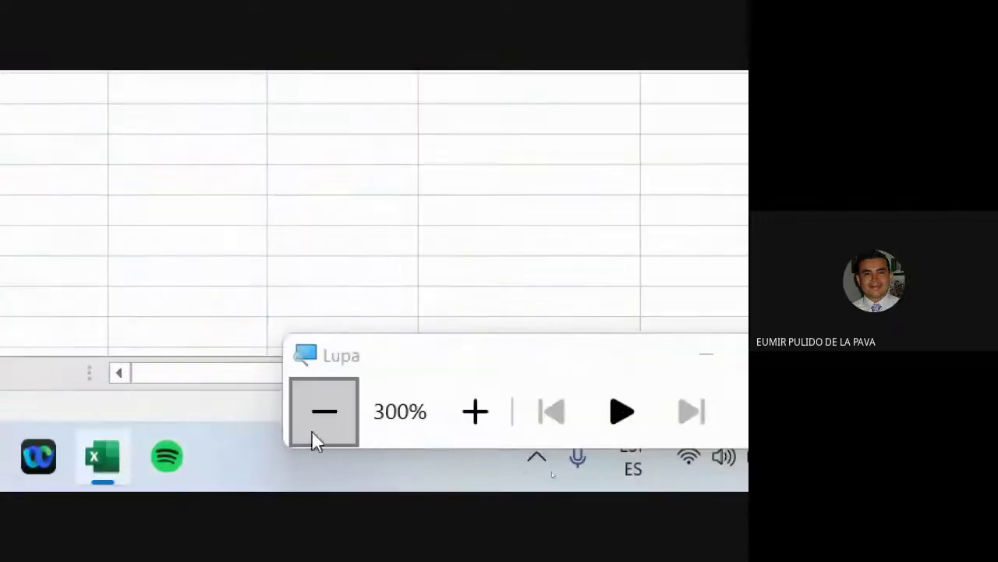
left_click(335, 417)
left_click(335, 417)
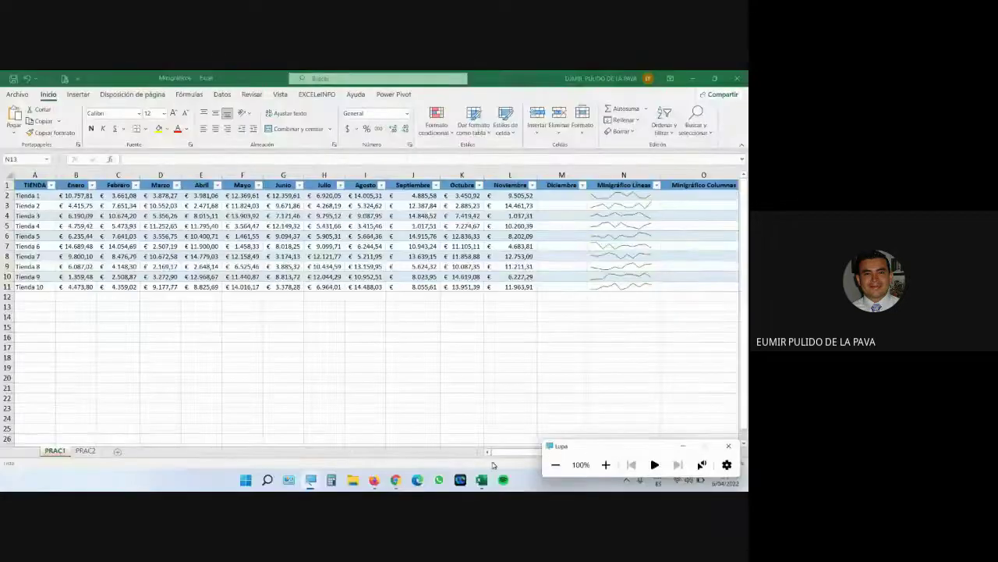
left_click(363, 441)
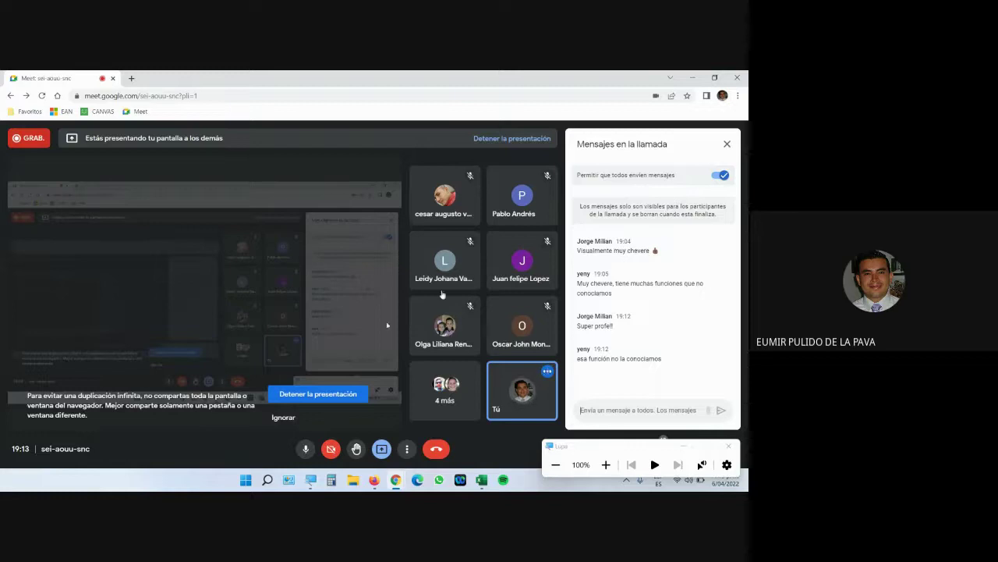
left_click(482, 480)
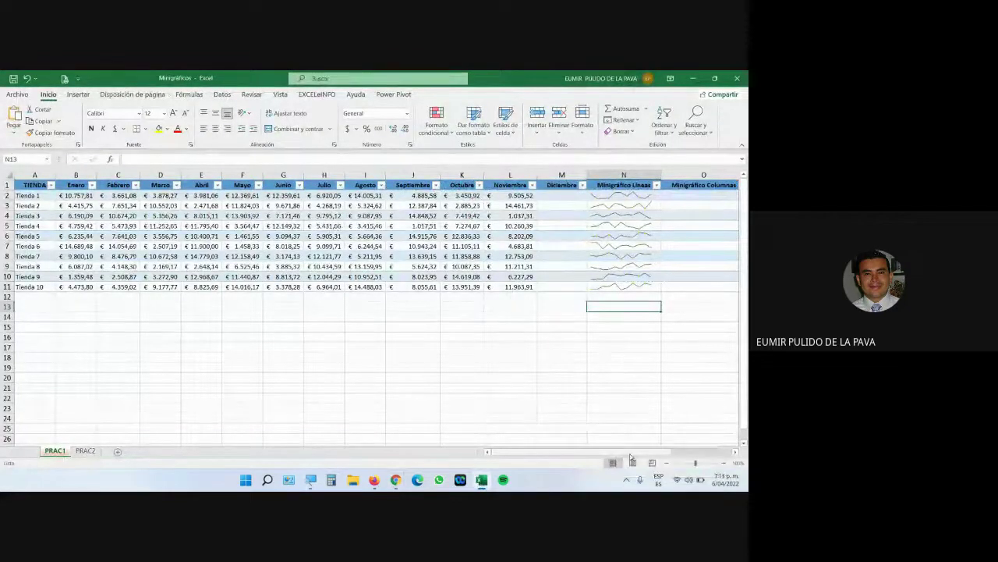
scroll(699, 445, "right", 4)
- Insert column sparklines into O2:O11 using the monthly sales columns B:M as data
left_click_drag(538, 196, 532, 284)
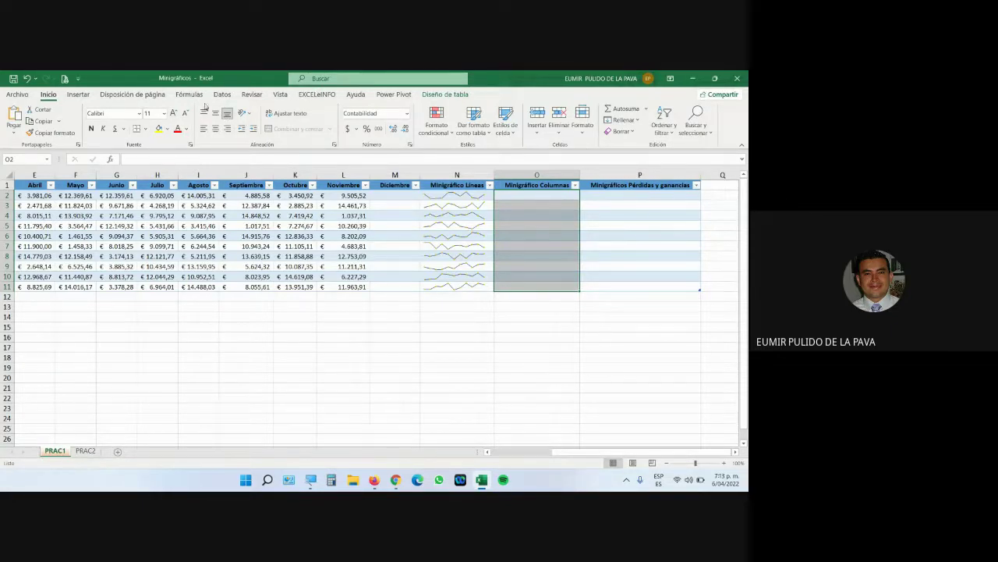
left_click(78, 94)
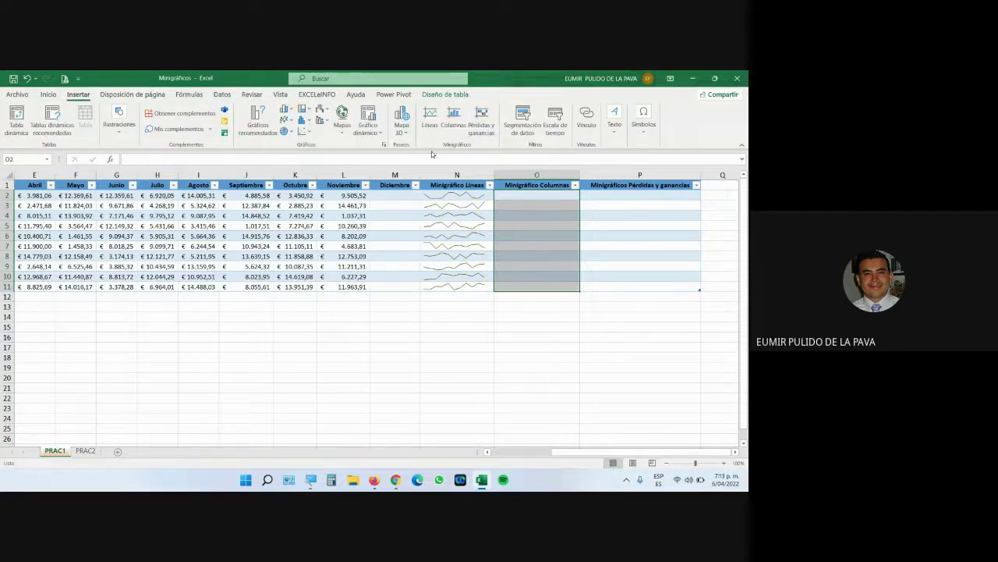
left_click(453, 118)
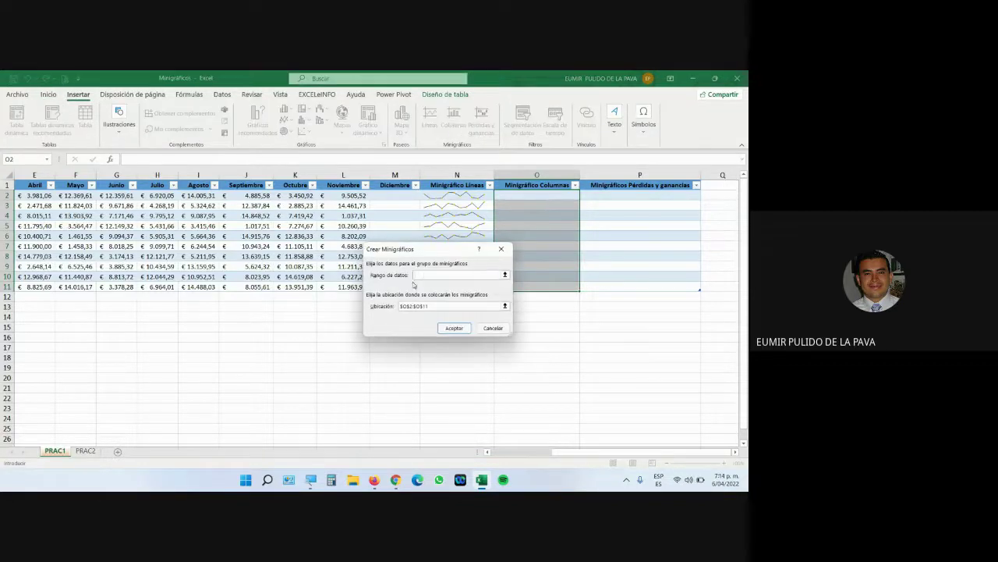
left_click_drag(397, 200, 78, 286)
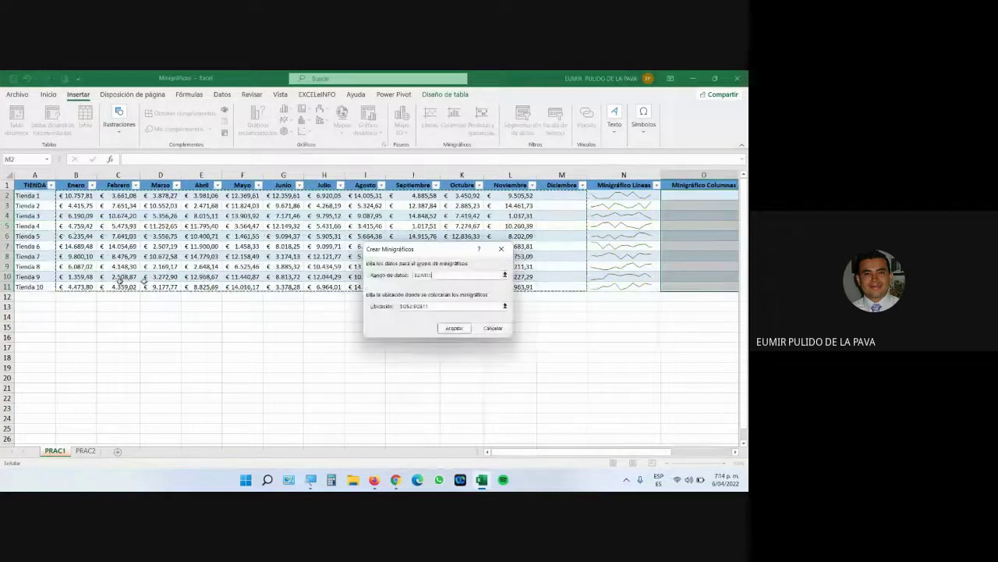
left_click(460, 332)
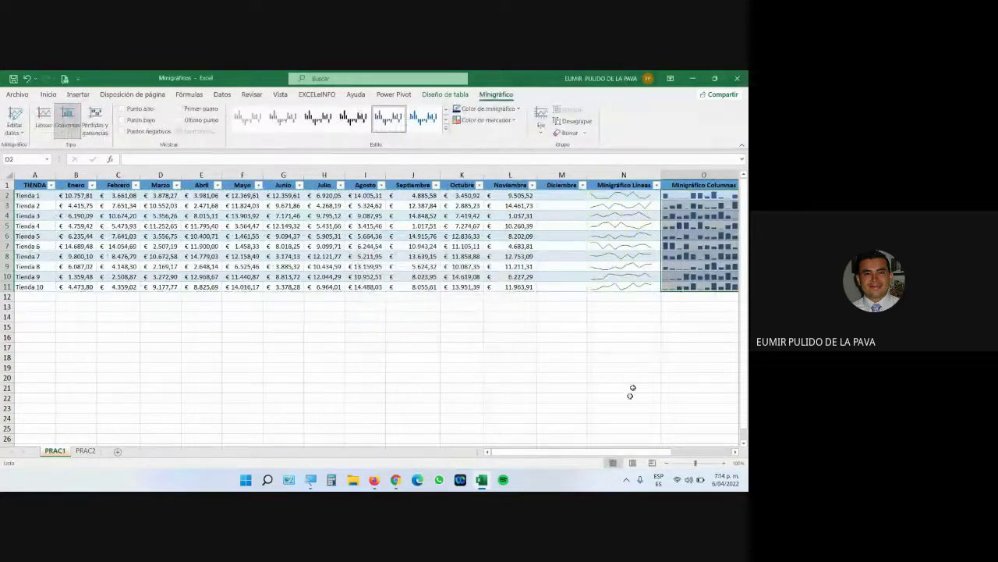
- Apply an orange Estilo to the column sparklines and check Punto alto and Punto bajo
left_click_drag(620, 452, 700, 445)
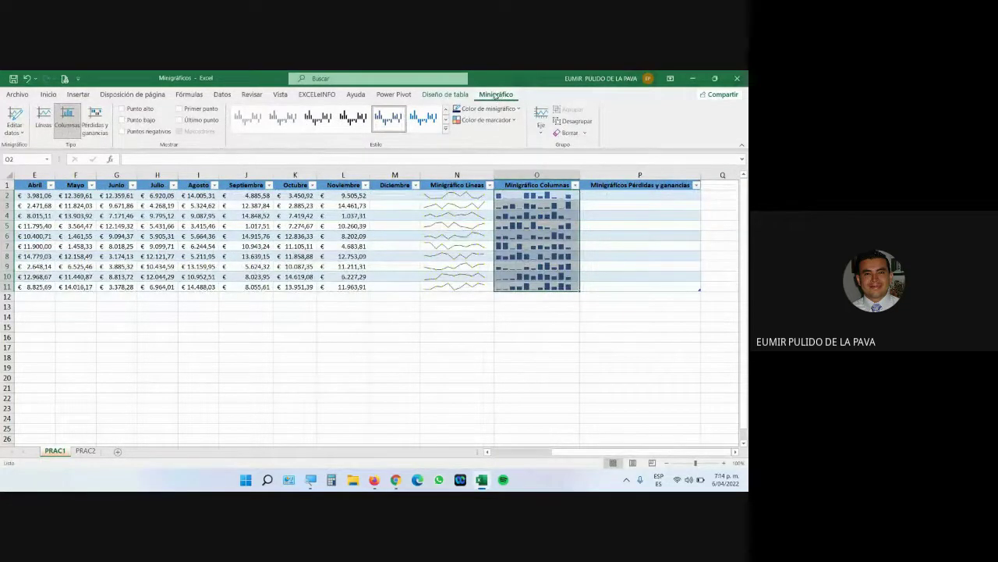
left_click(445, 129)
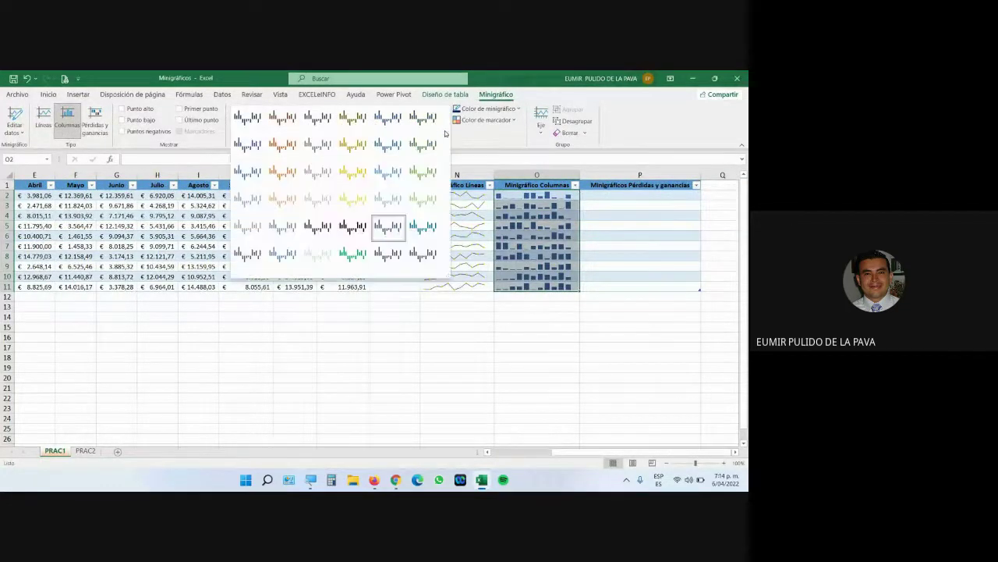
left_click(287, 182)
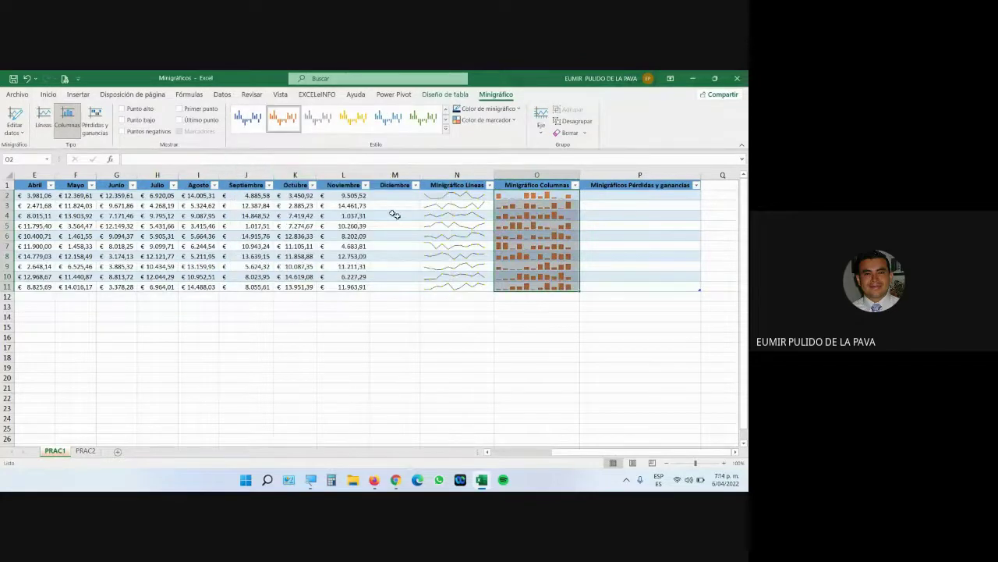
left_click(122, 110)
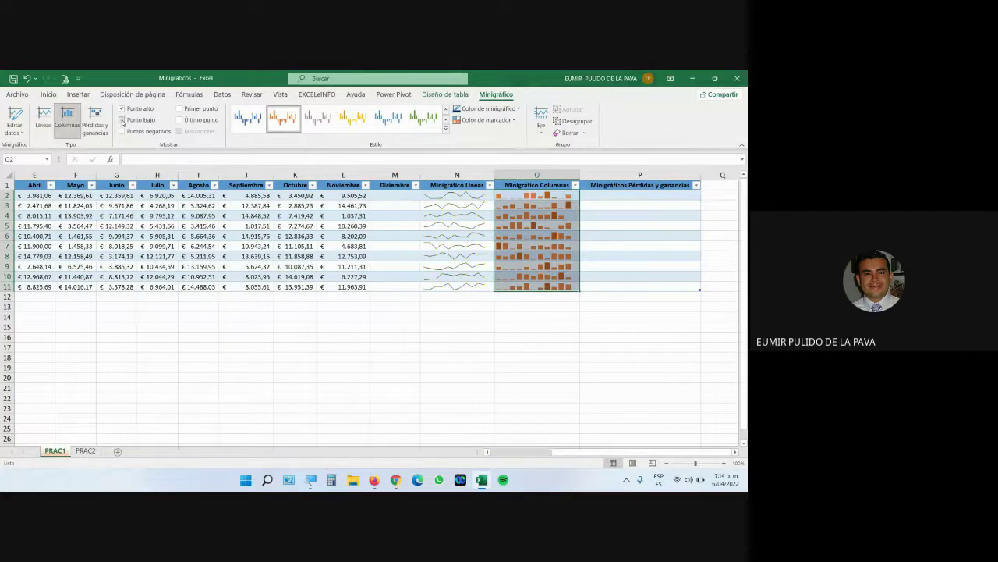
left_click(123, 120)
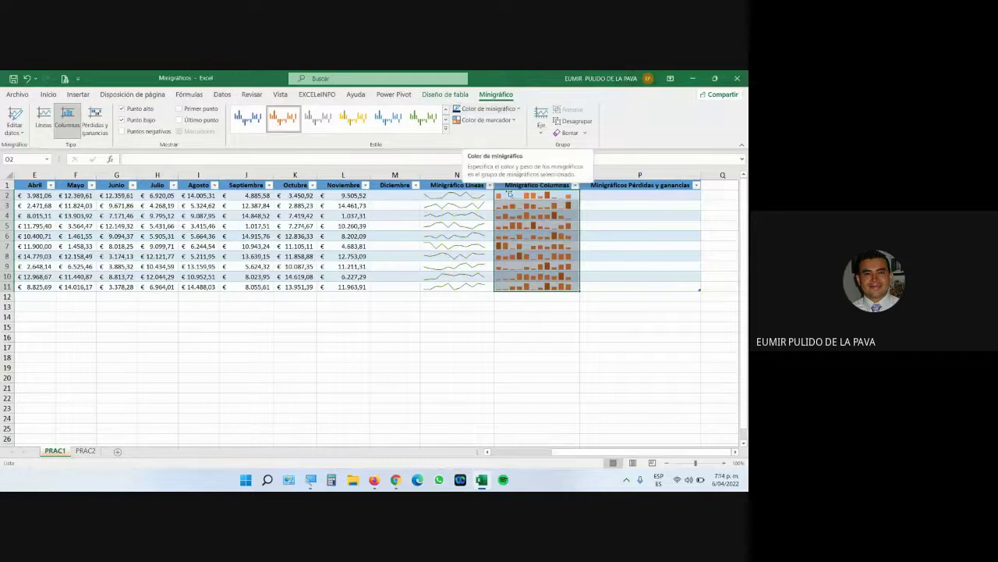
- Check the exercise PDF, then return to the Minigráficos workbook magnified
left_click(310, 478)
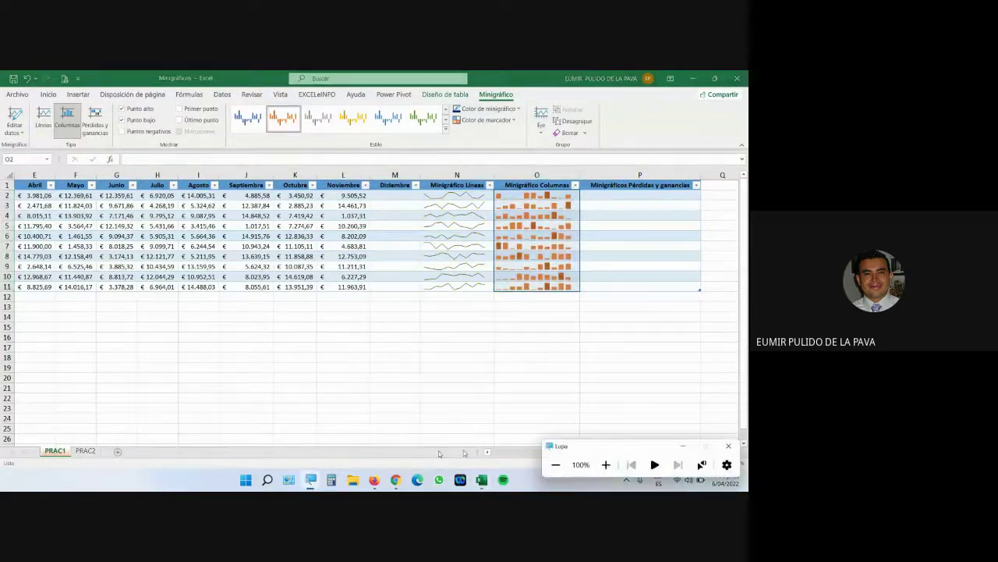
left_click(374, 479)
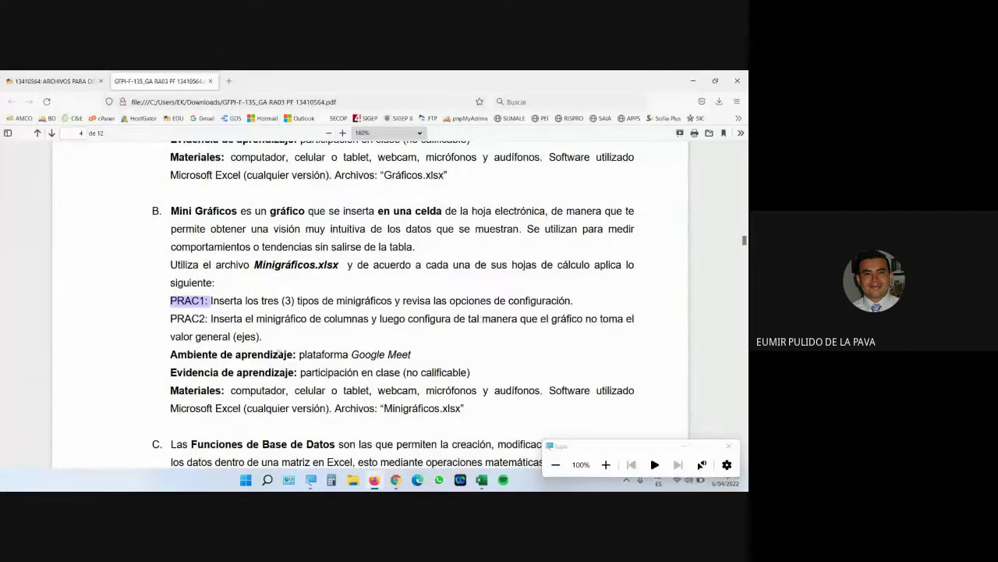
left_click(479, 480)
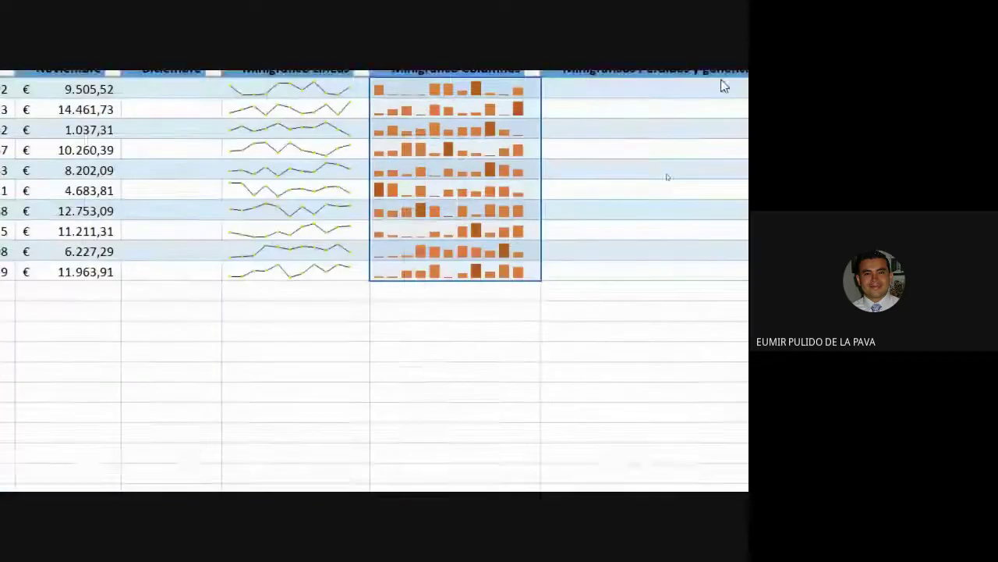
left_click(605, 464)
- Enter 125000 in Tienda 1's Diciembre cell M2 and review that store's monthly row
left_click(602, 207)
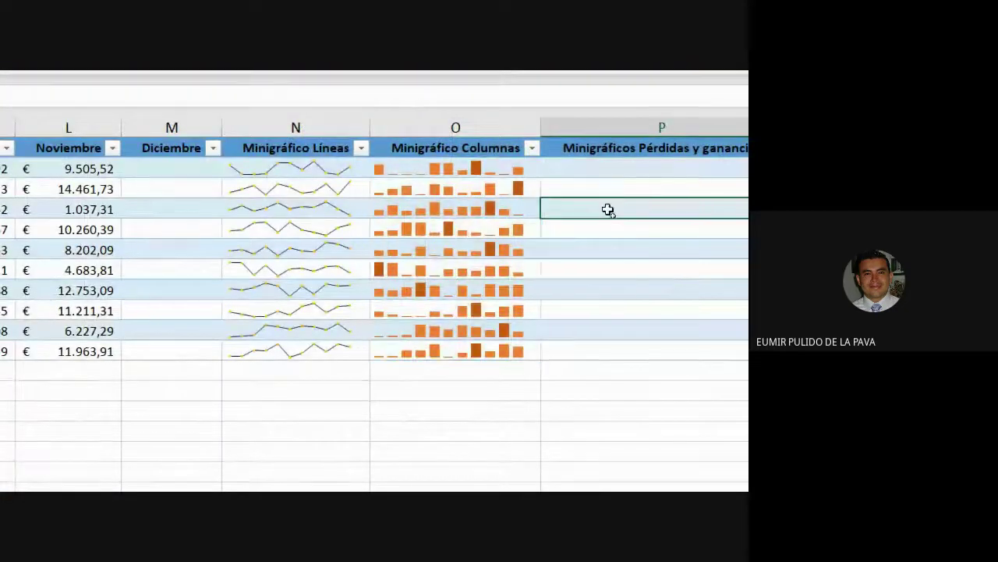
left_click(173, 166)
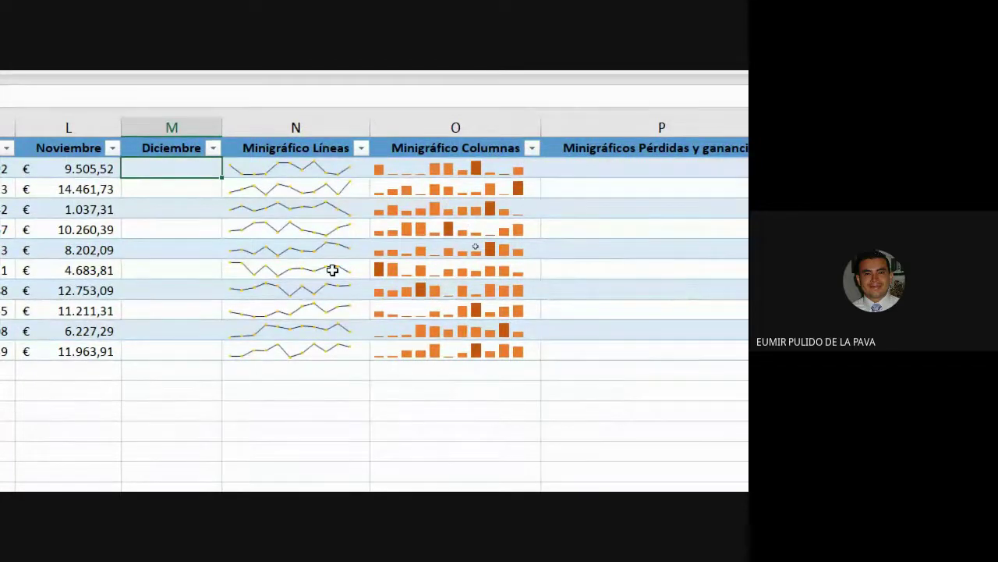
scroll(333, 270, "left", 5)
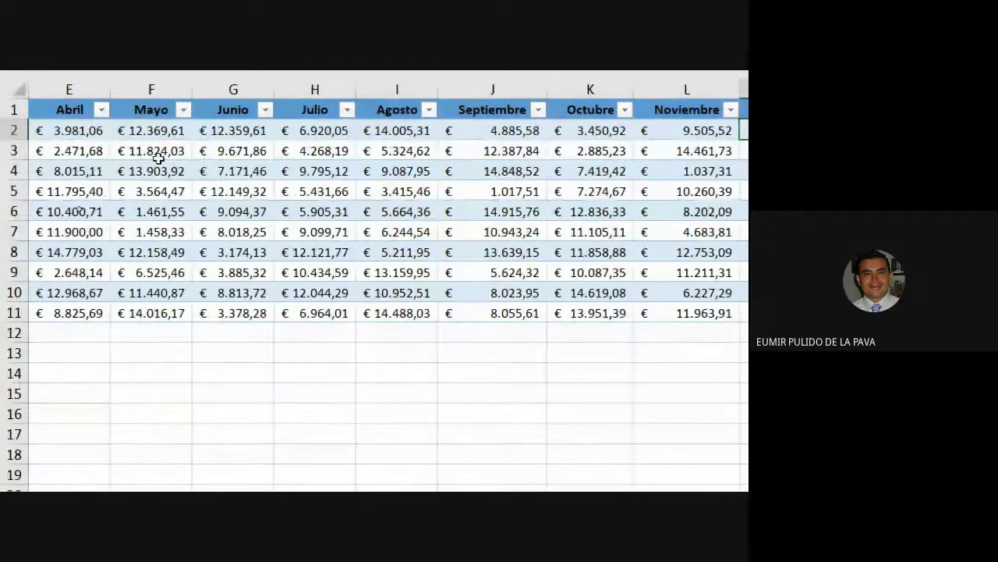
scroll(689, 88, "right", 6)
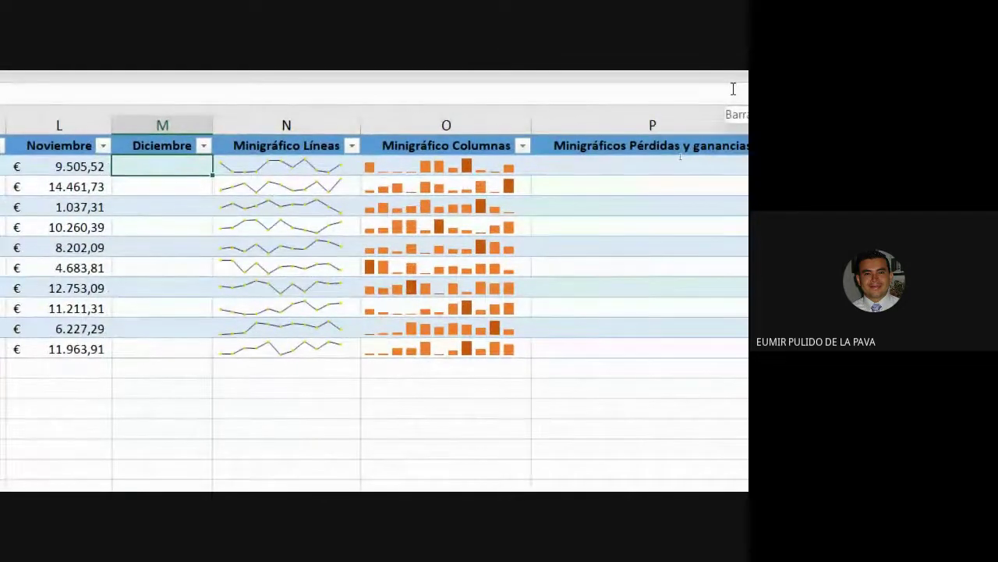
type("125000")
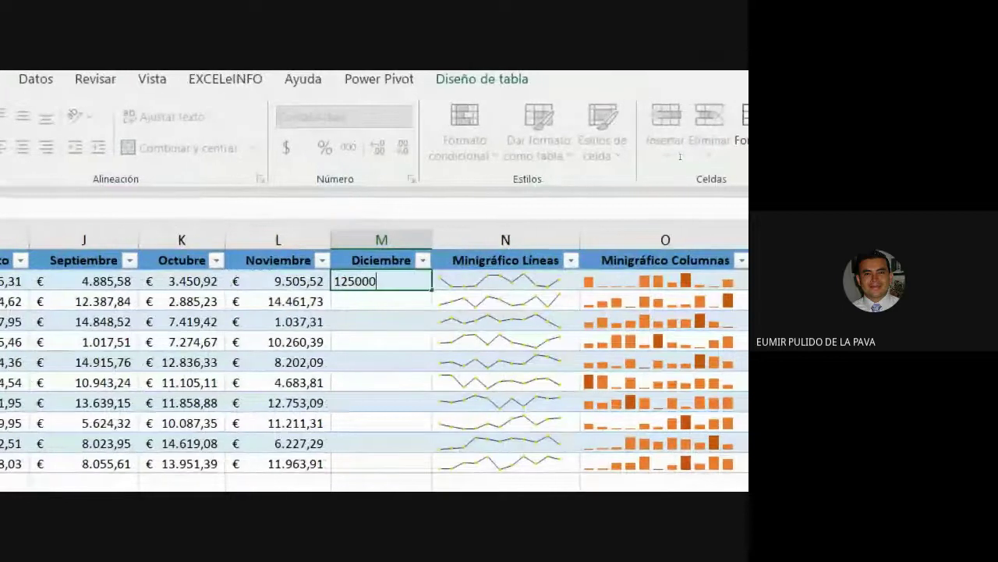
key("Return")
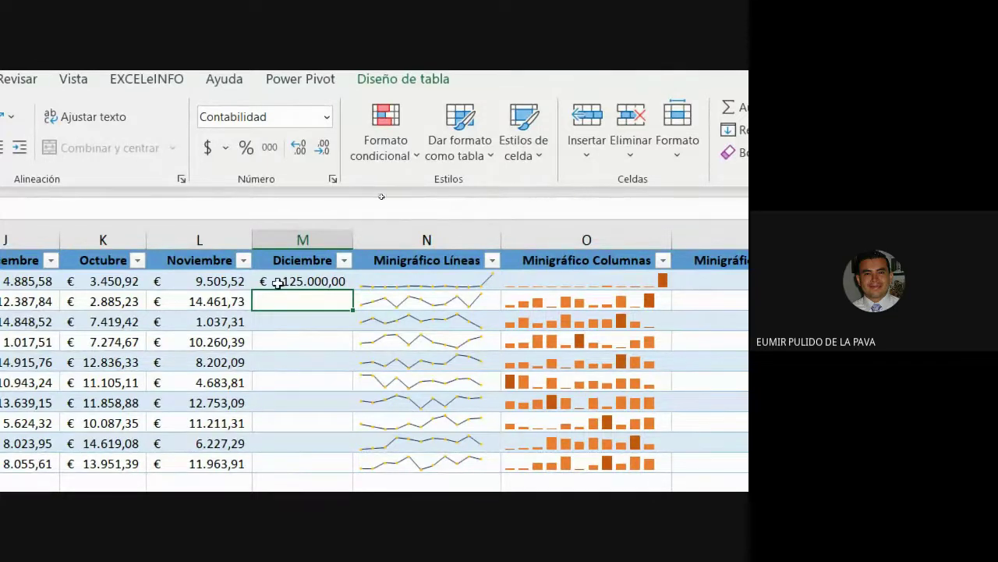
left_click(242, 281)
left_click_drag(450, 281, 192, 282)
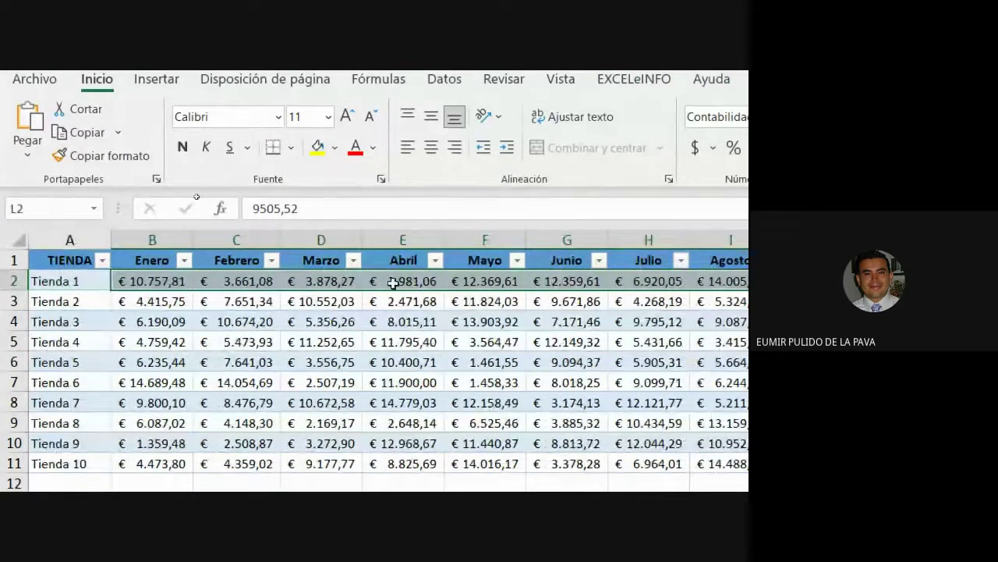
left_click(554, 284)
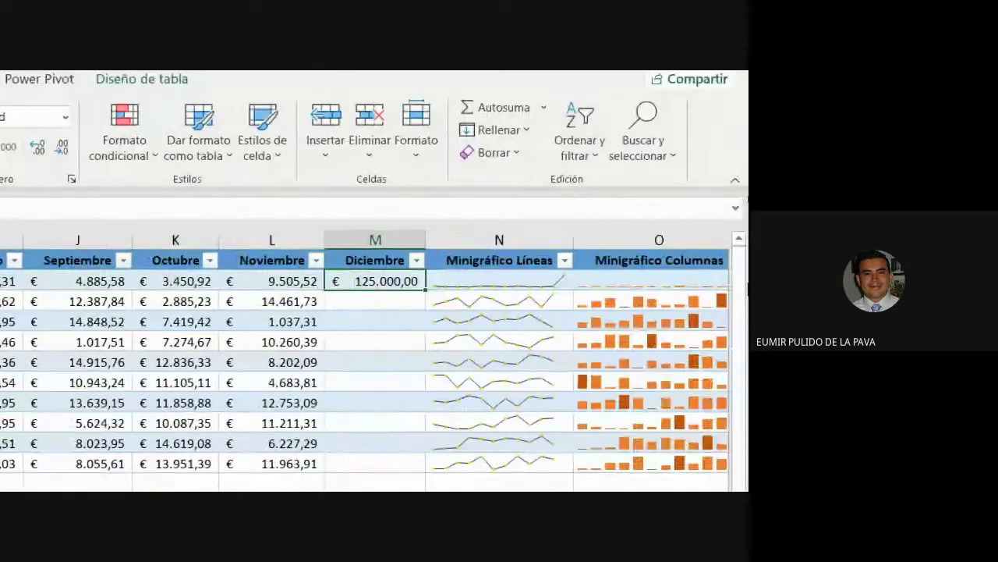
- Change M2 to 50000 and inspect the stores' column sparklines in column O
type("50000")
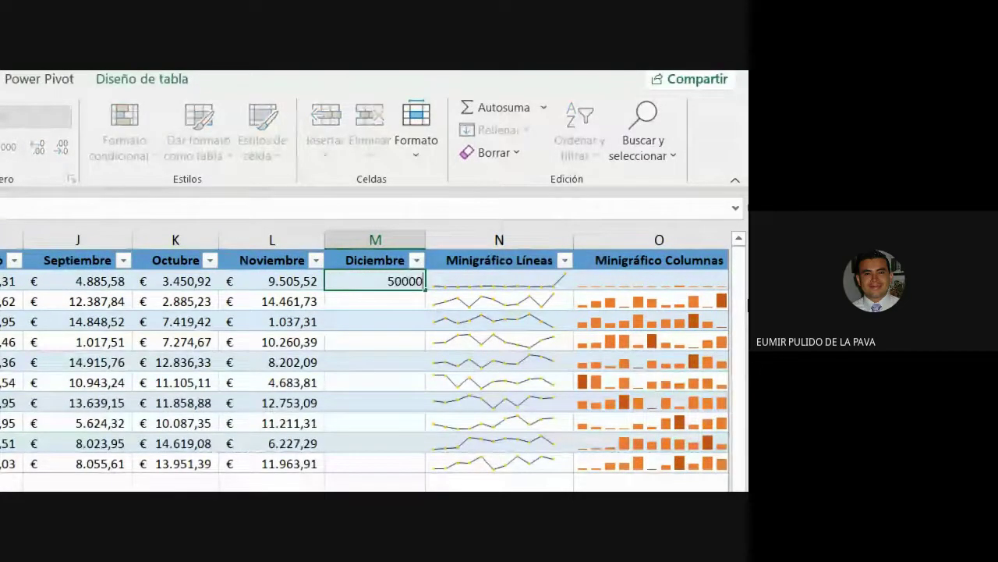
key("Return")
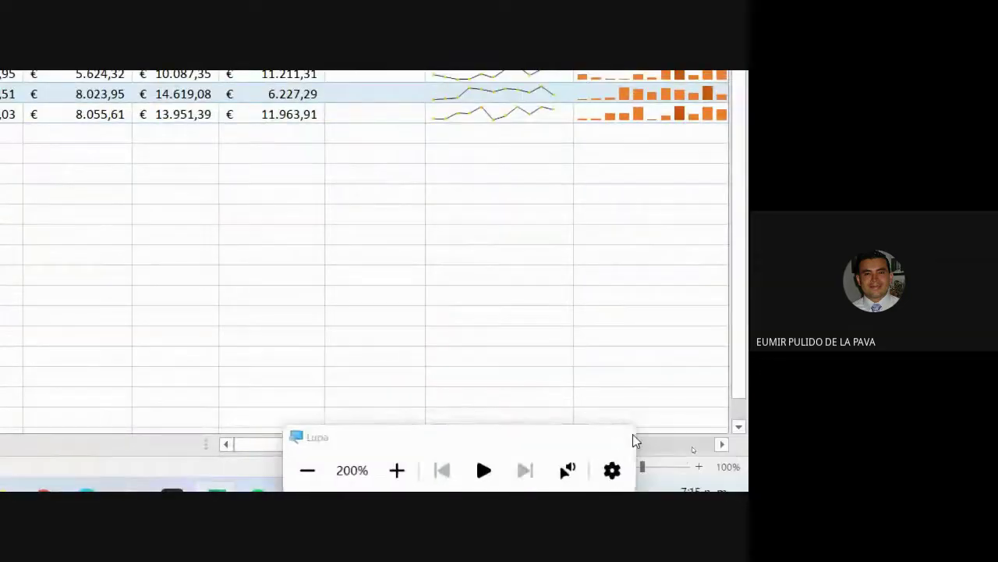
left_click_drag(601, 444, 624, 444)
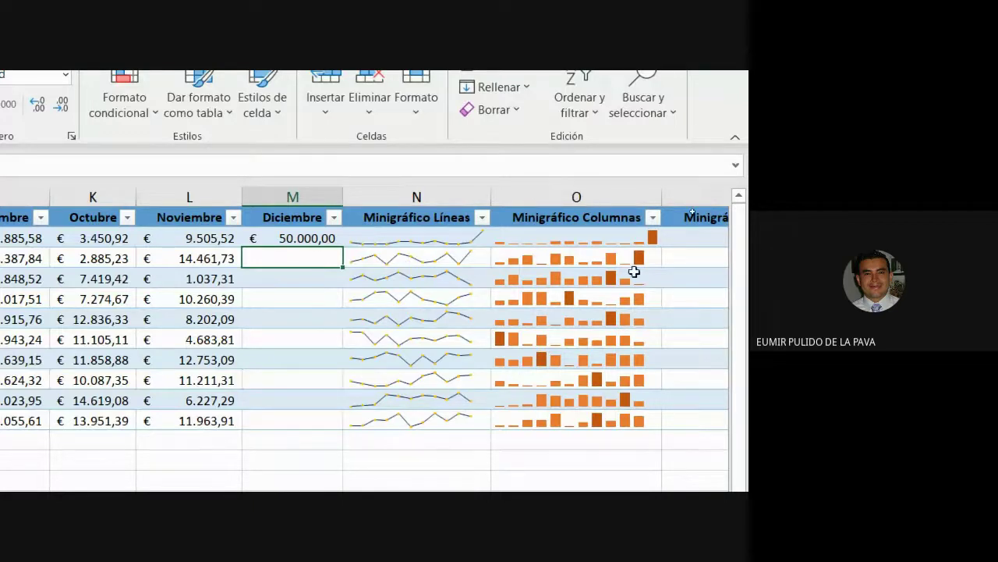
left_click(655, 256)
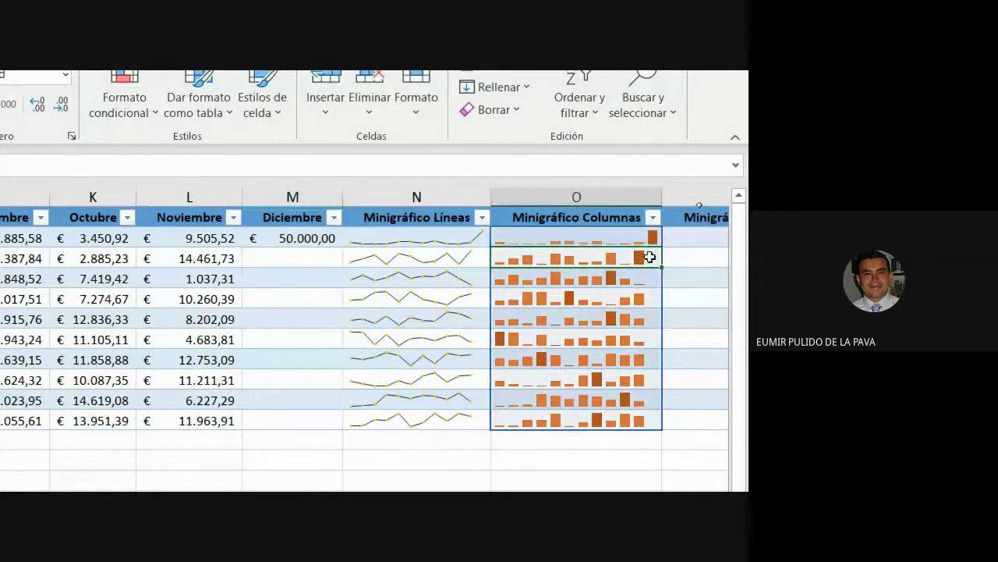
left_click(654, 281)
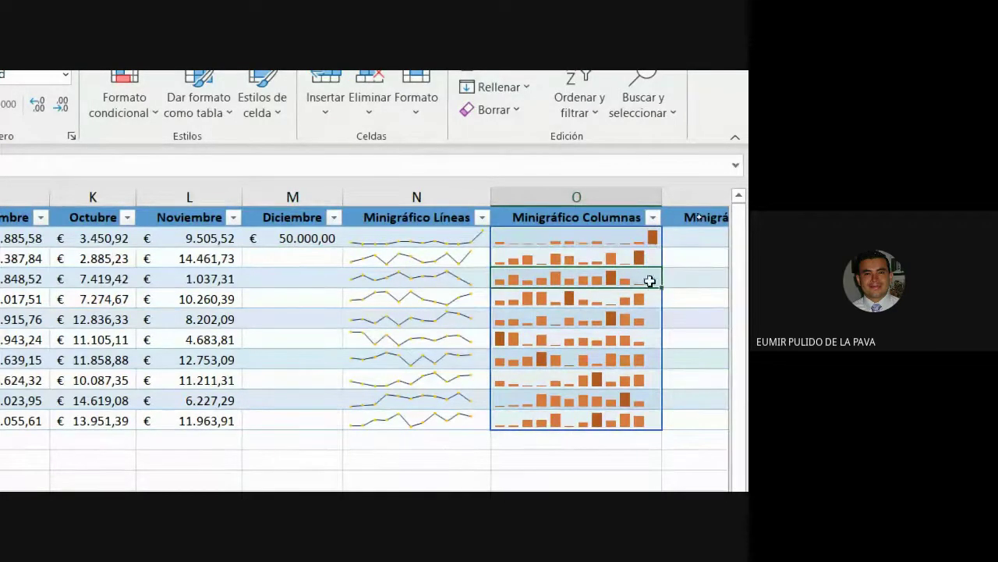
left_click(652, 299)
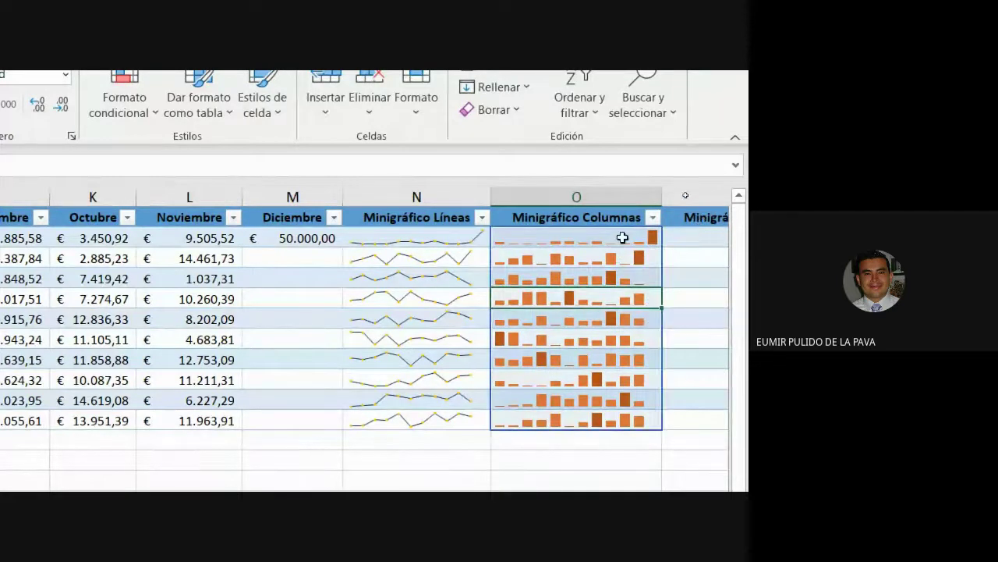
left_click(624, 237)
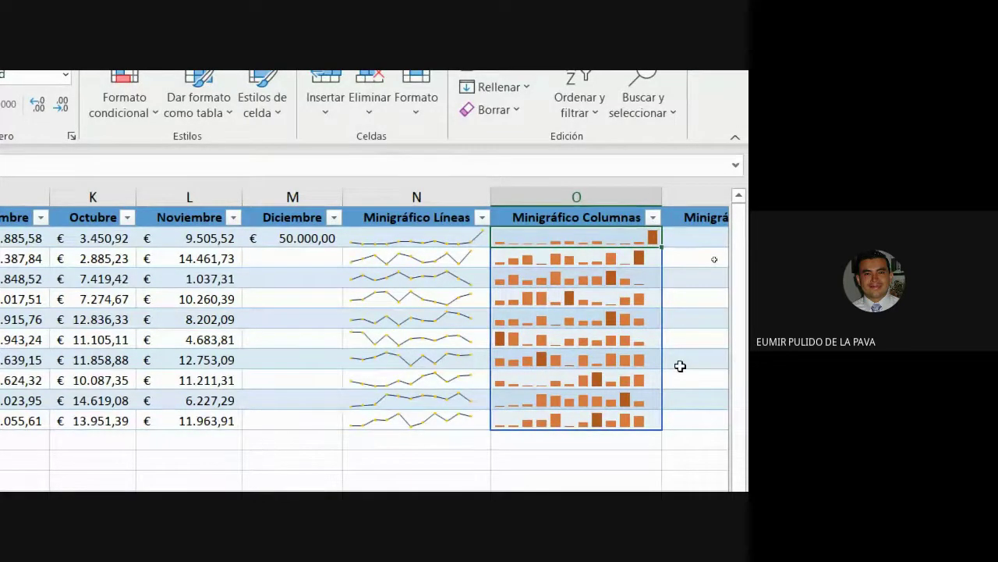
- Edit Tienda 1's December value in M2 down to 27500
left_click(321, 238)
double_click(314, 238)
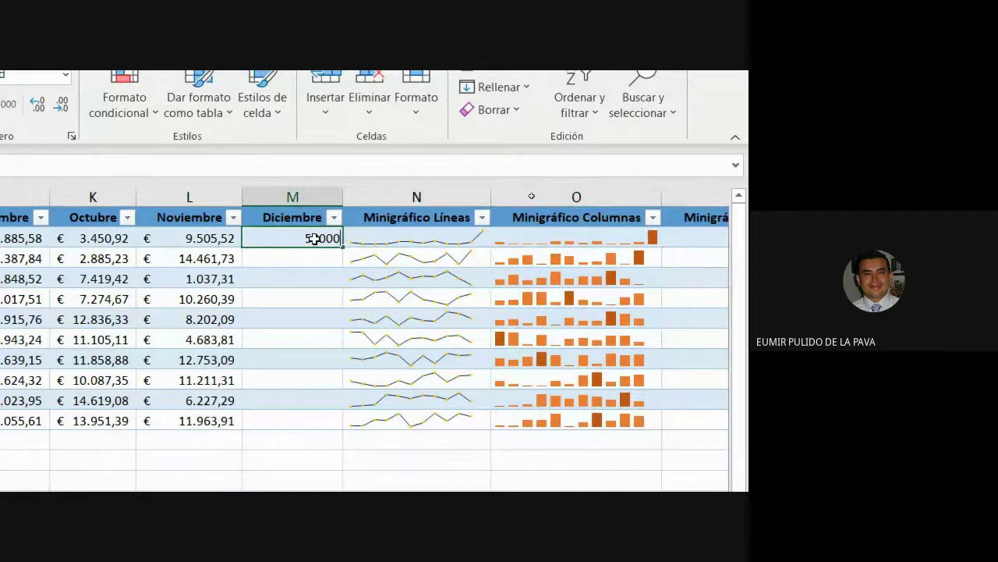
key("BackSpace")
key("BackSpace")
key("BackSpace")
key("BackSpace")
key("BackSpace")
type("27500")
key("Return")
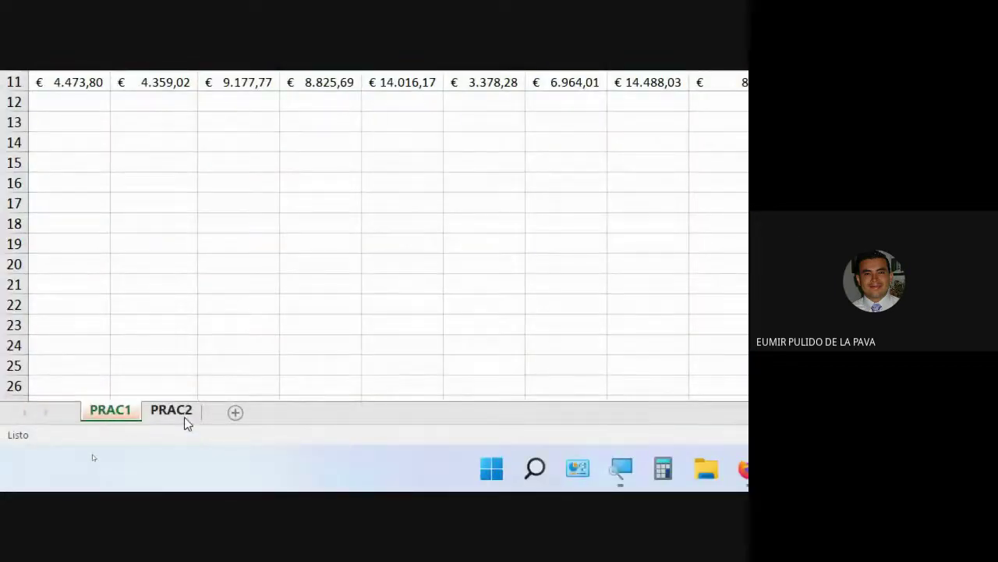
- On PRAC2, insert column sparklines from B2:E6 into F2:F6 and widen column F
left_click(185, 417)
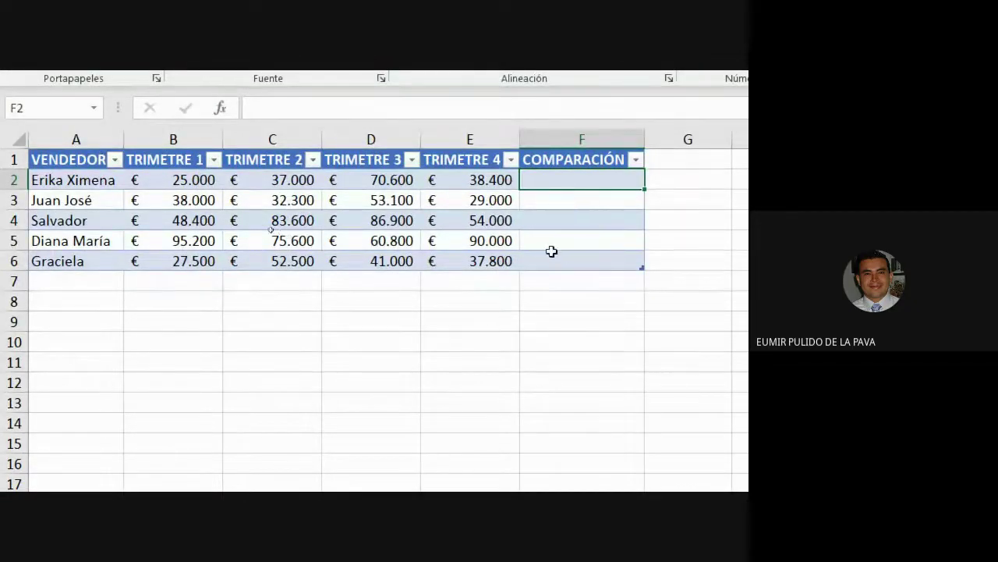
left_click_drag(82, 187, 465, 263)
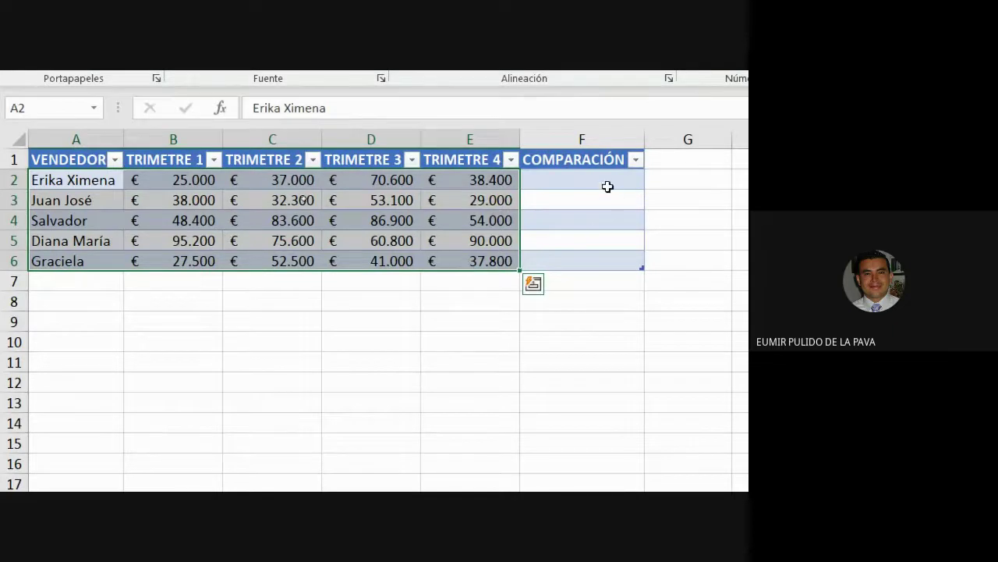
left_click_drag(606, 185, 594, 265)
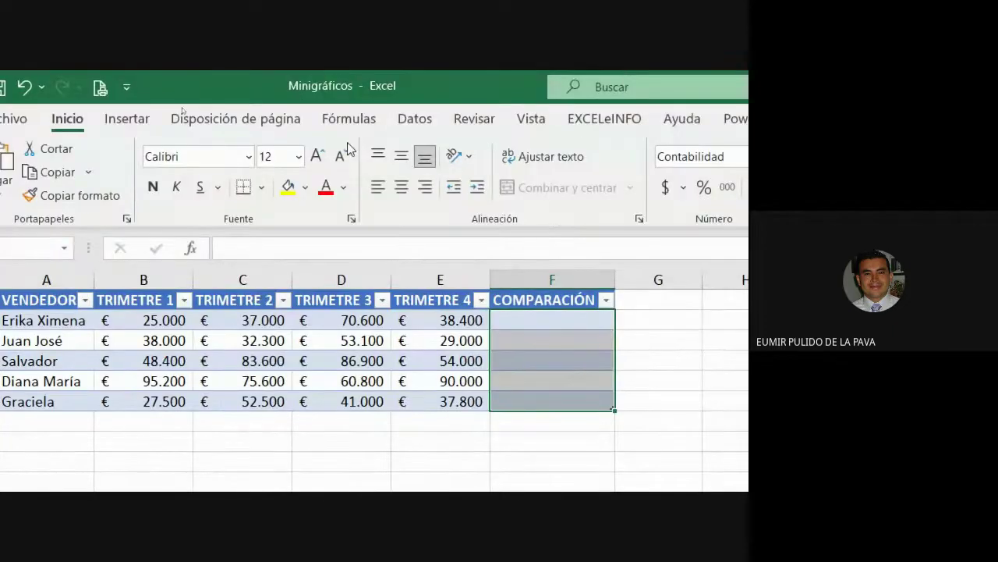
left_click(147, 128)
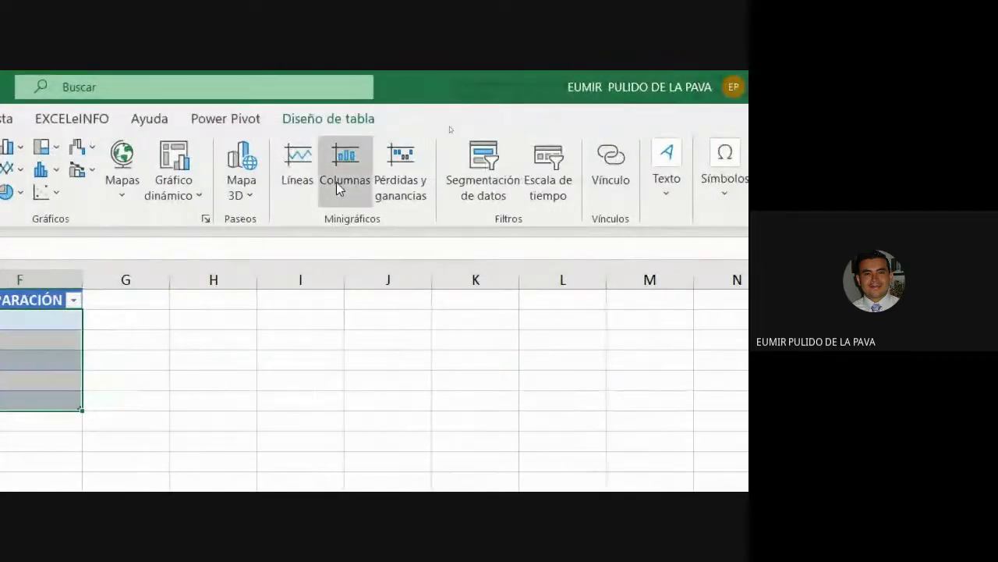
left_click(341, 180)
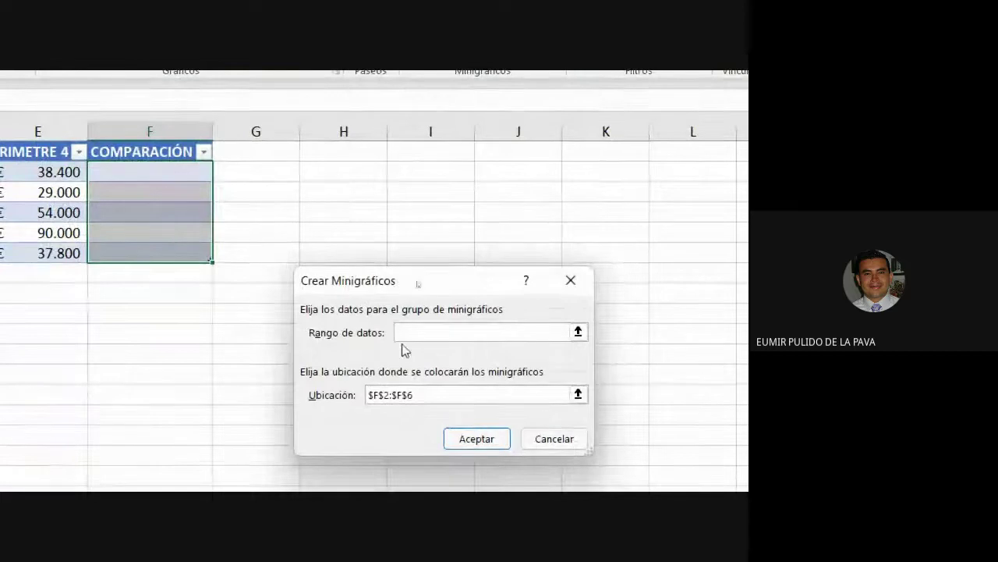
left_click_drag(142, 177, 448, 251)
left_click(869, 435)
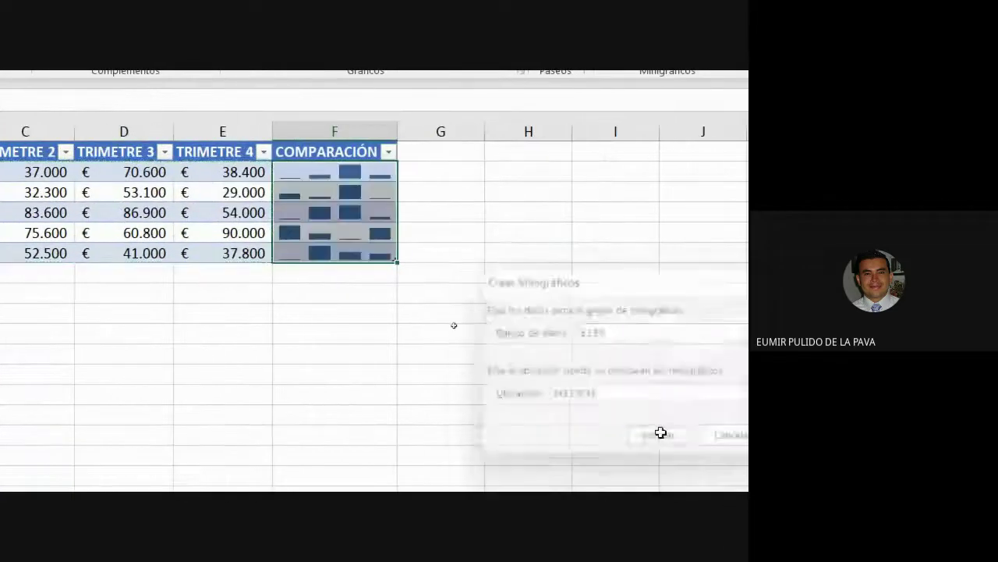
left_click_drag(397, 181, 457, 183)
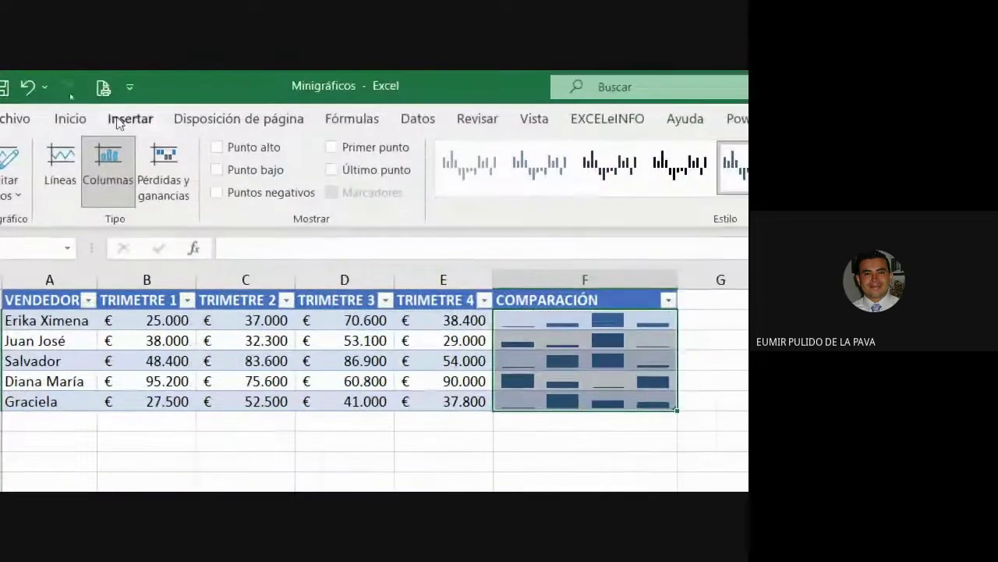
- Set the row height of the five seller rows to 30, then deselect to view the taller sparklines
left_click(71, 101)
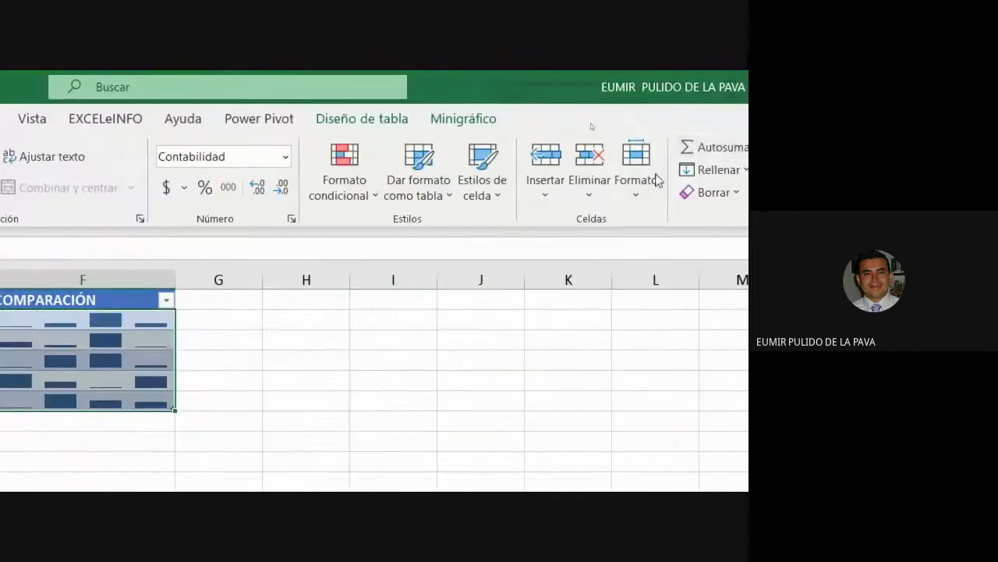
left_click(635, 170)
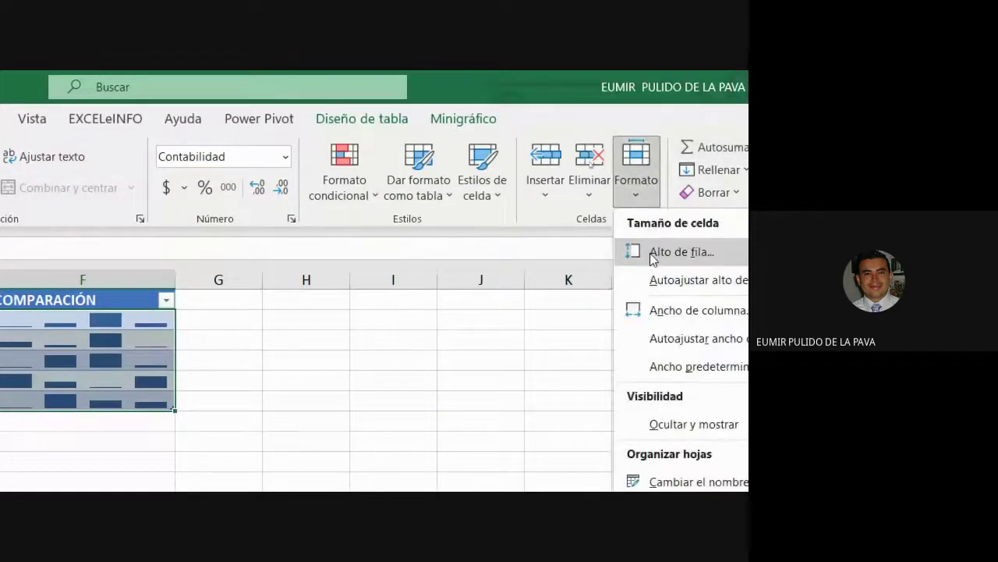
left_click(653, 255)
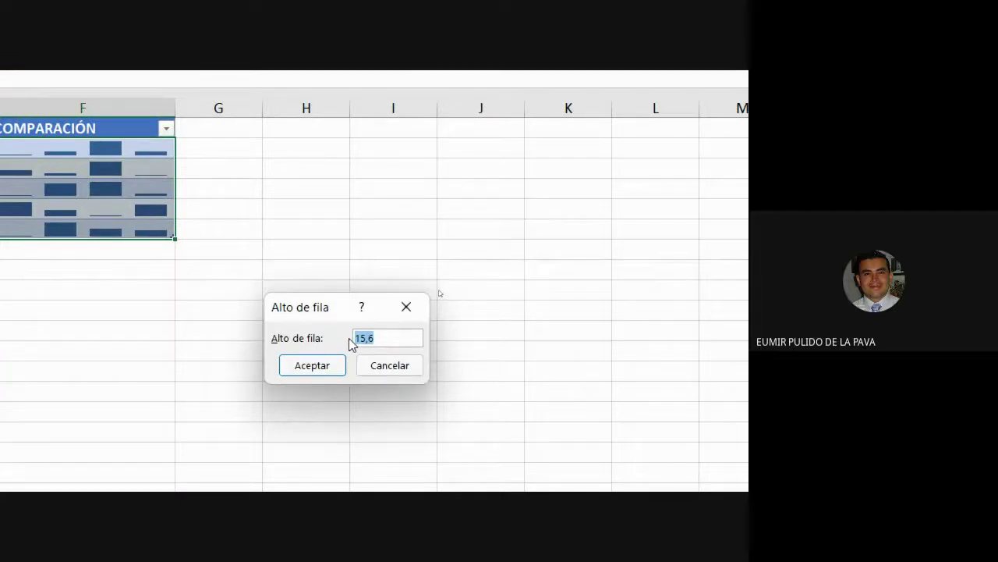
type("30")
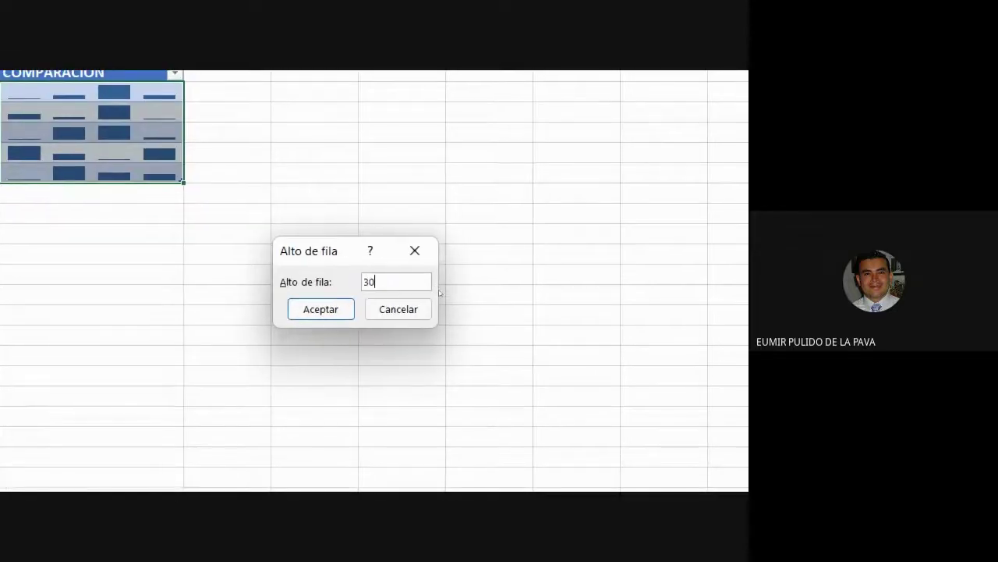
key("Return")
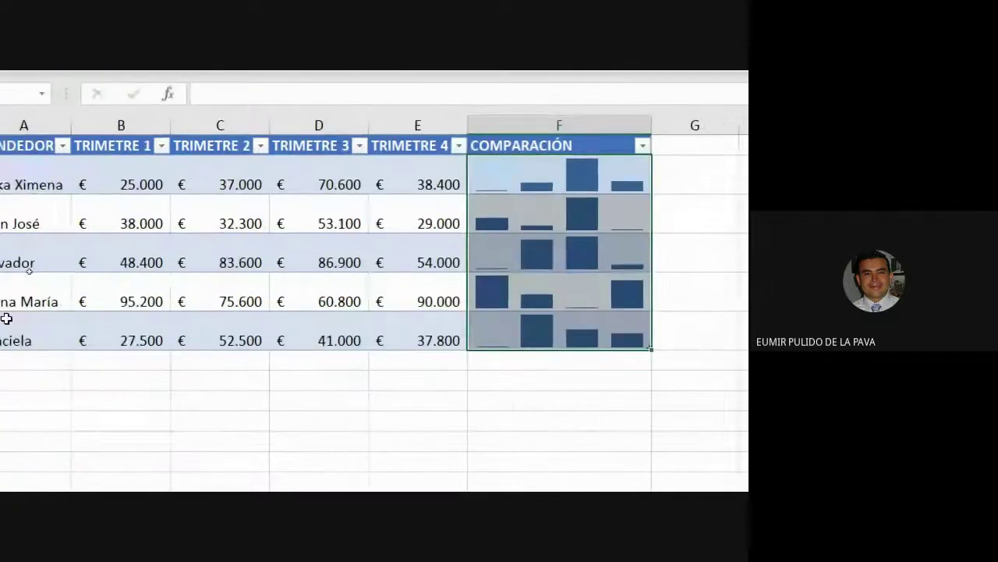
left_click(684, 282)
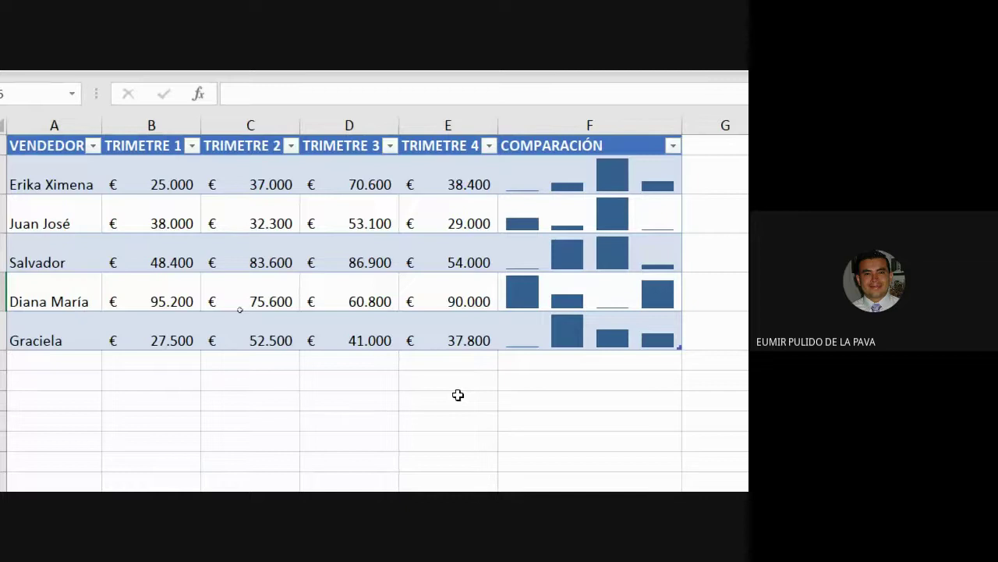
left_click(608, 169)
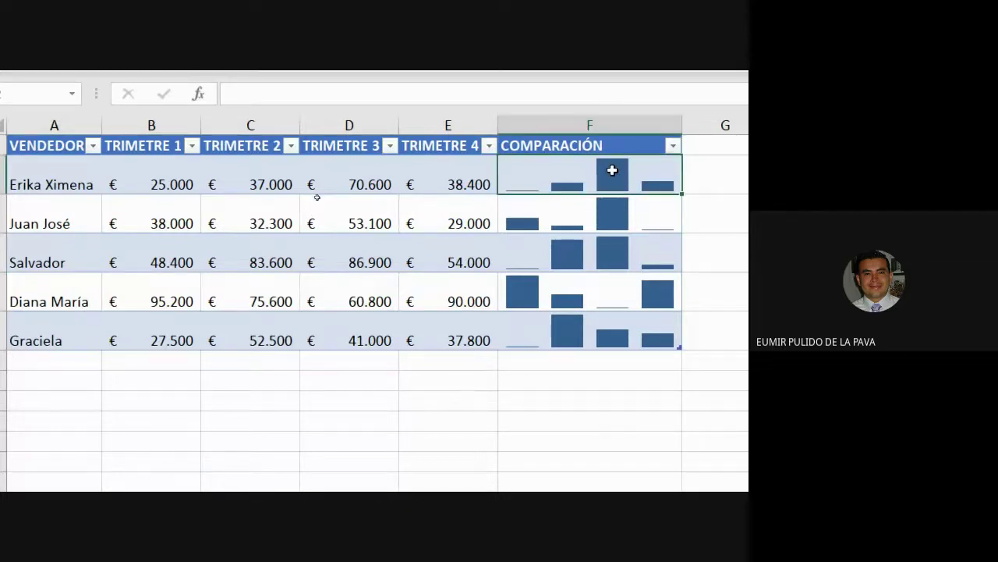
key("ctrl+space")
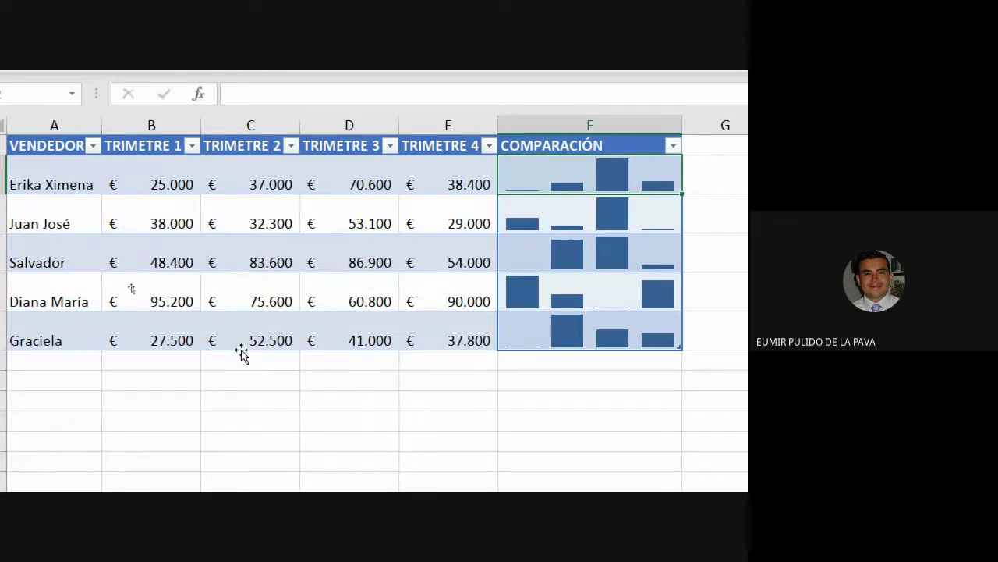
left_click_drag(163, 290, 429, 323)
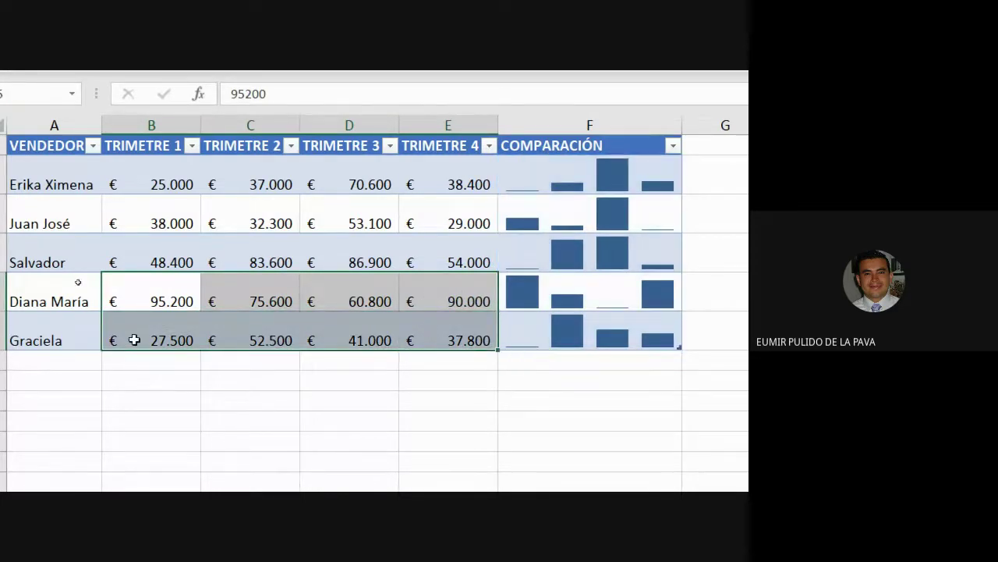
left_click_drag(134, 339, 468, 338)
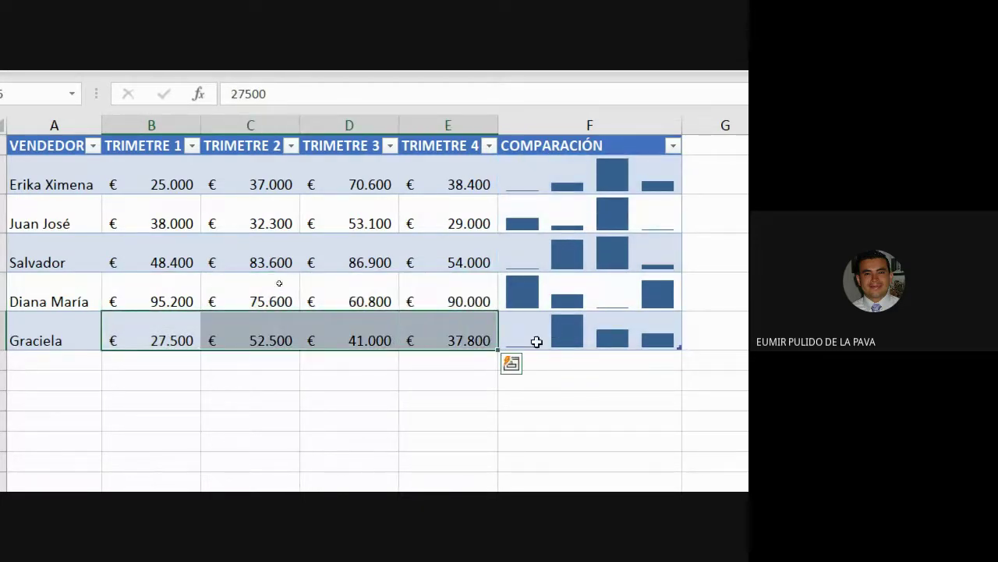
left_click(538, 341)
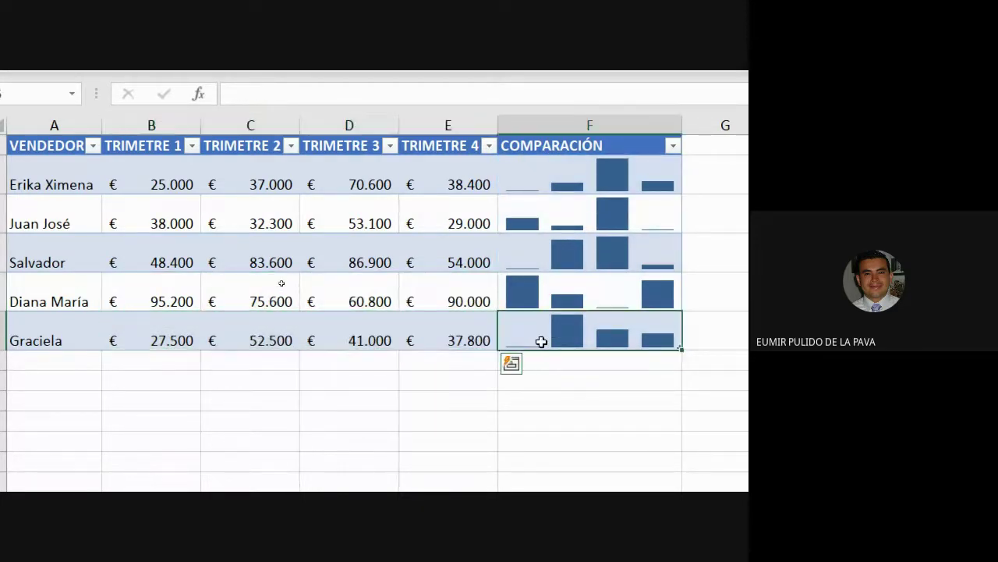
left_click(134, 337)
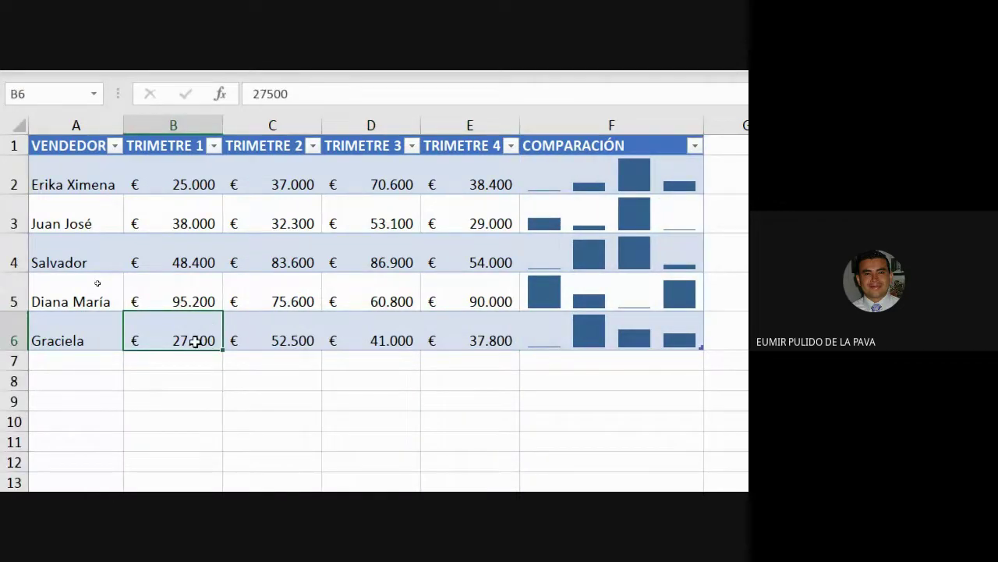
left_click(295, 340)
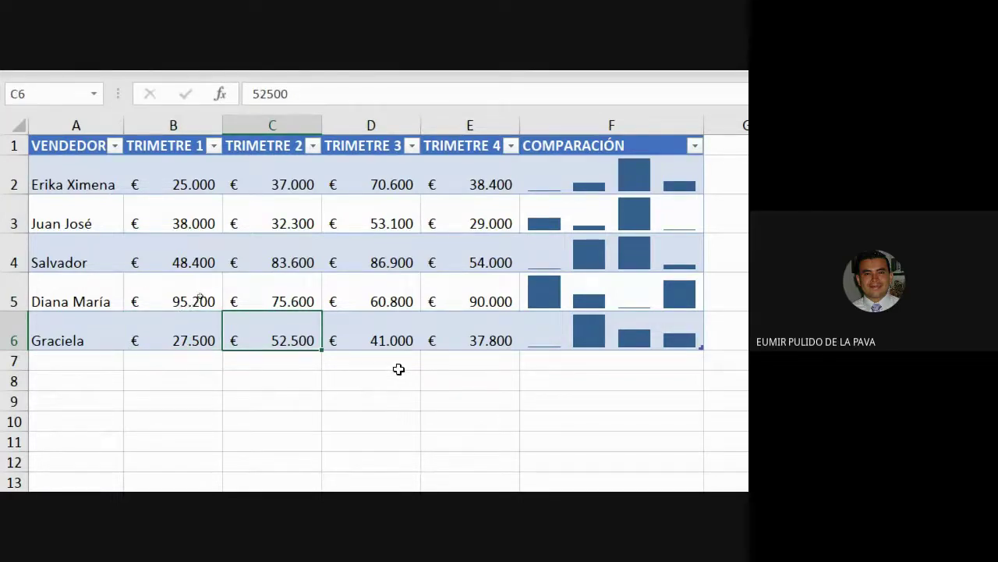
left_click(402, 336)
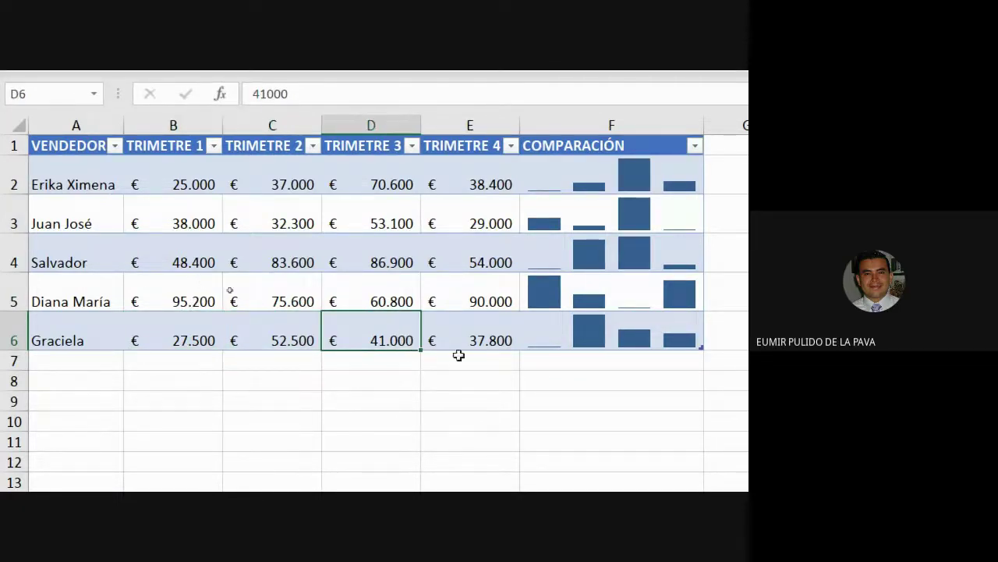
left_click(485, 341)
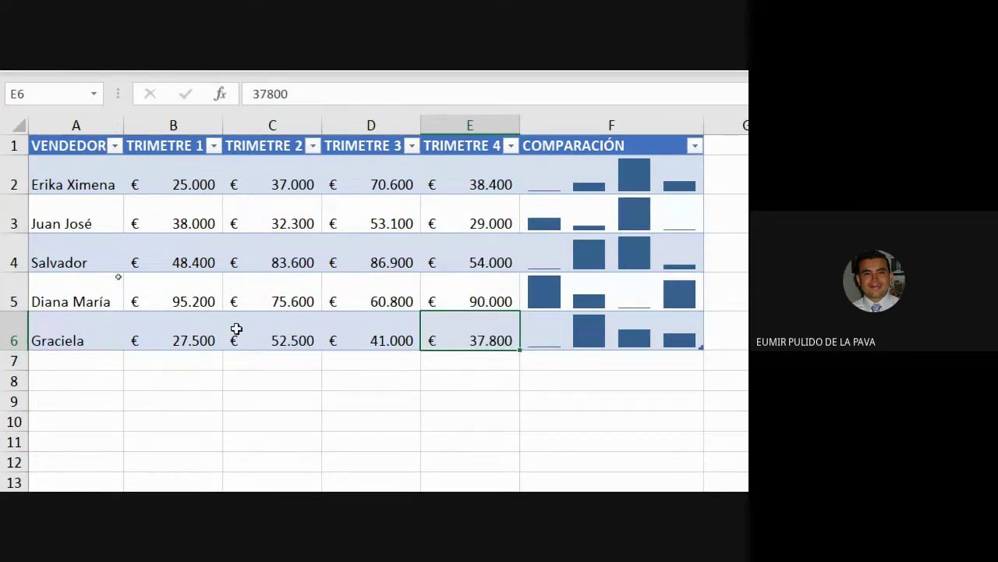
left_click_drag(187, 295, 470, 286)
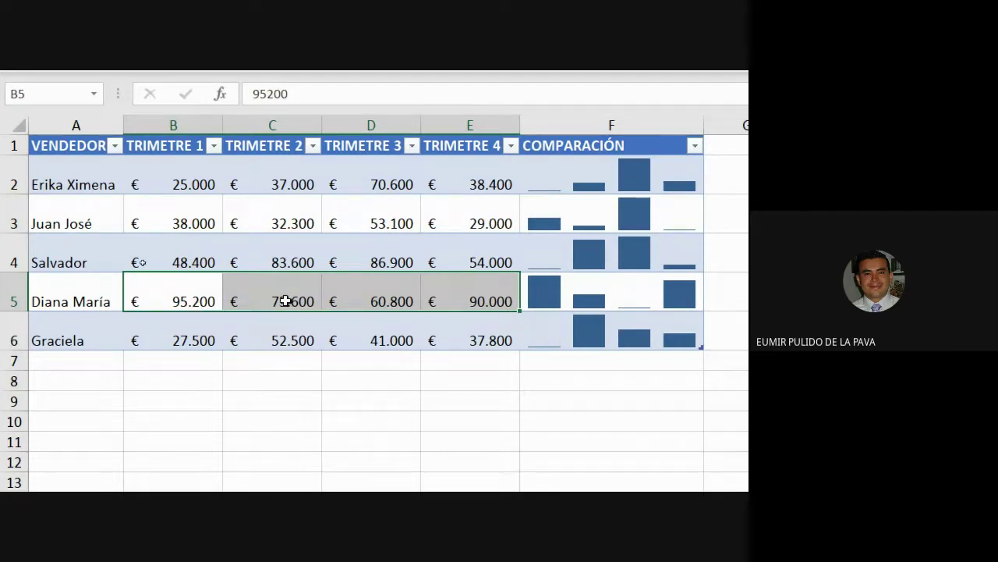
mouse_move(374, 302)
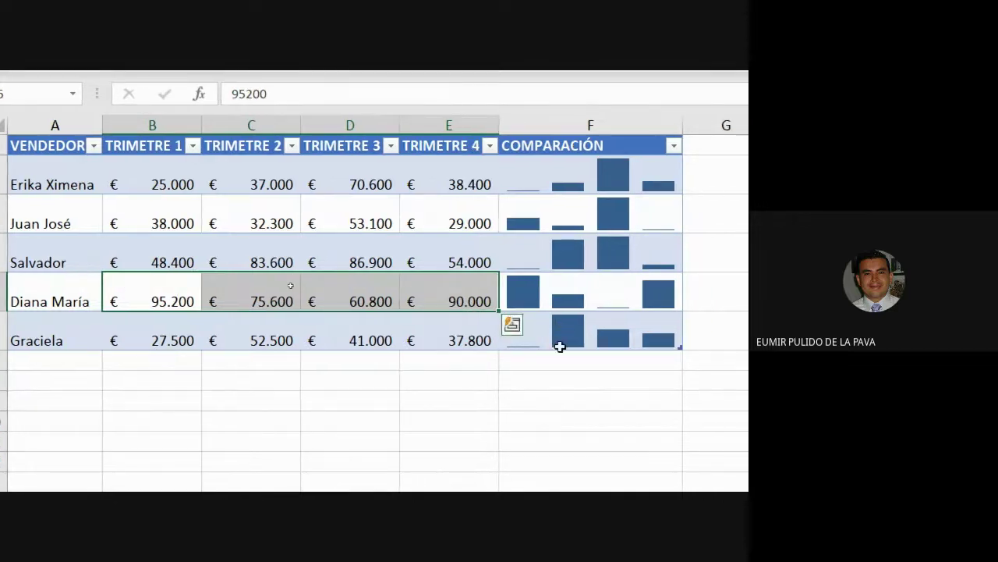
left_click(260, 340)
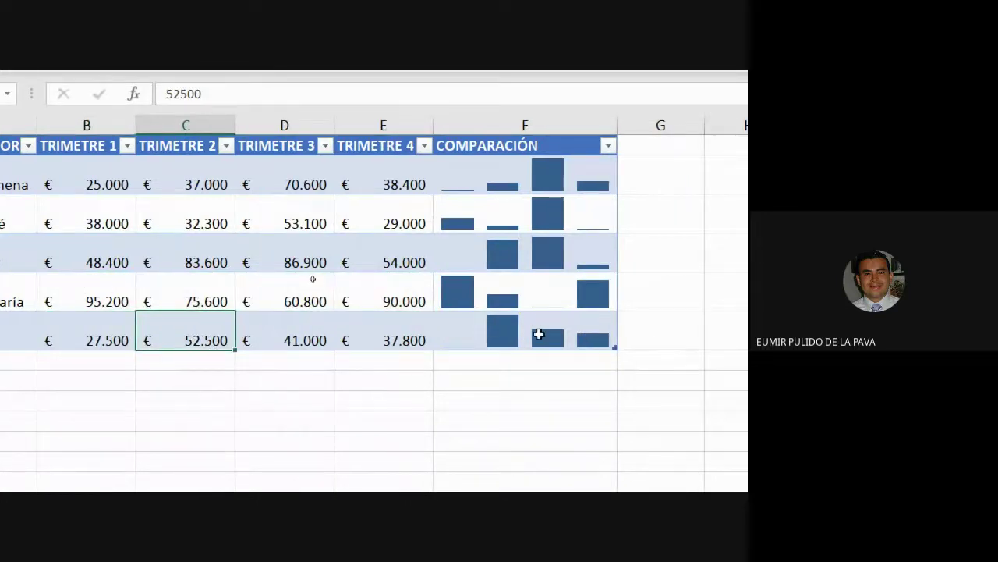
left_click(402, 294)
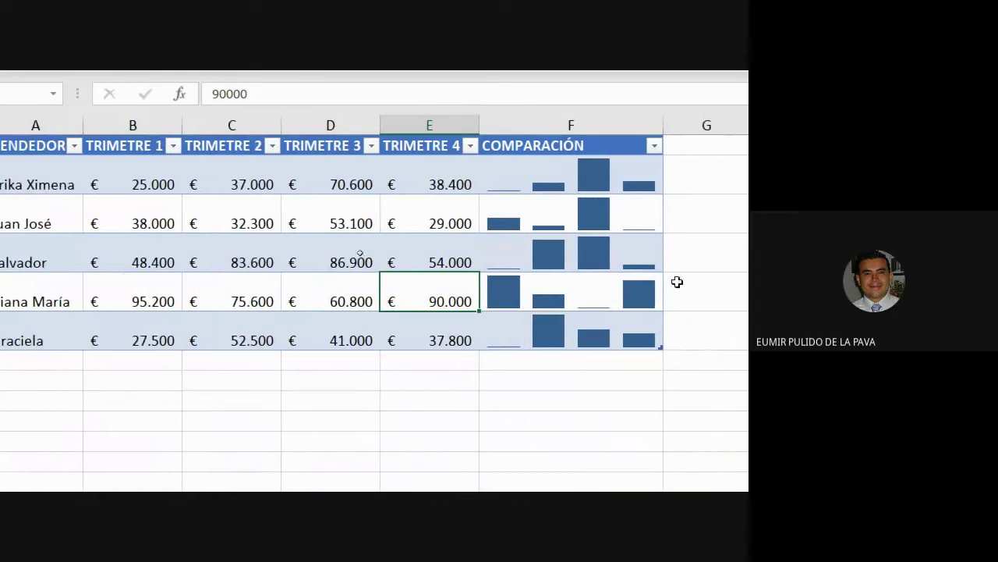
left_click(644, 292)
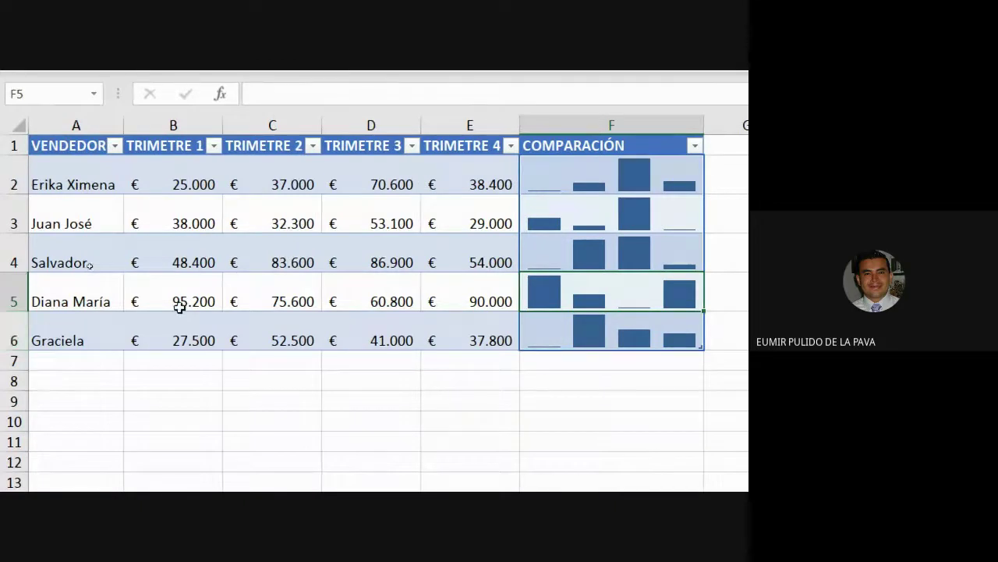
left_click(180, 307)
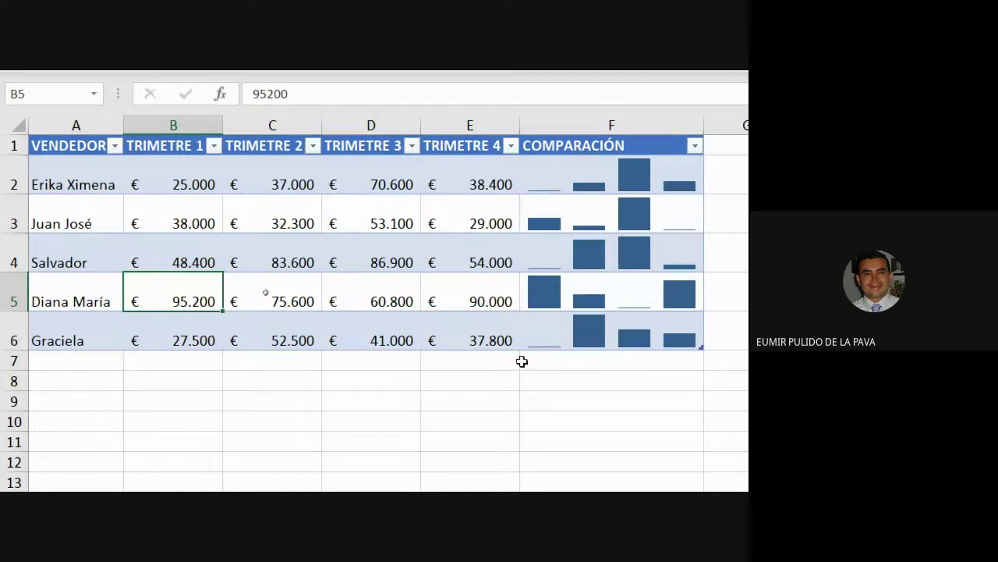
left_click(535, 335)
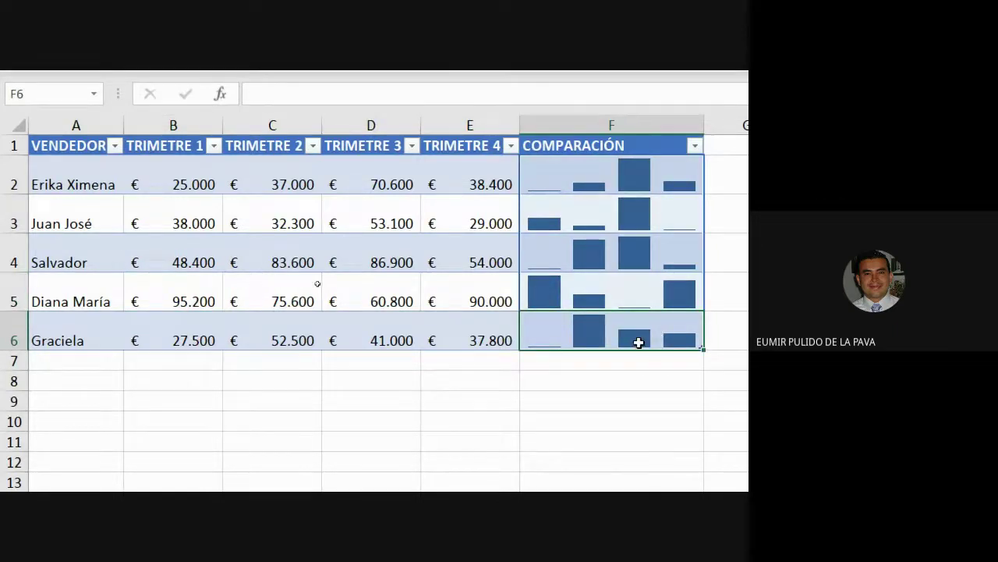
left_click_drag(183, 335, 452, 336)
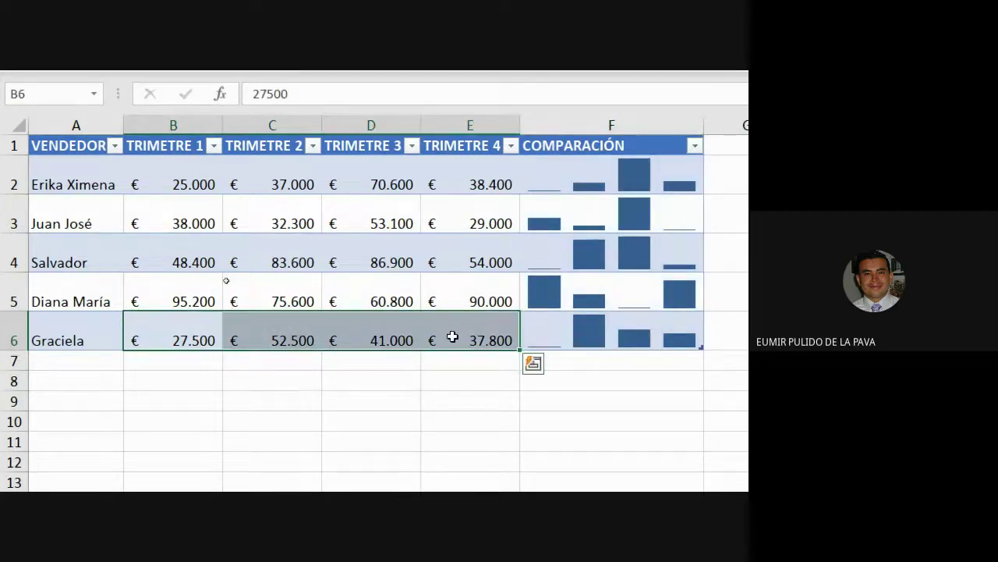
left_click(556, 333)
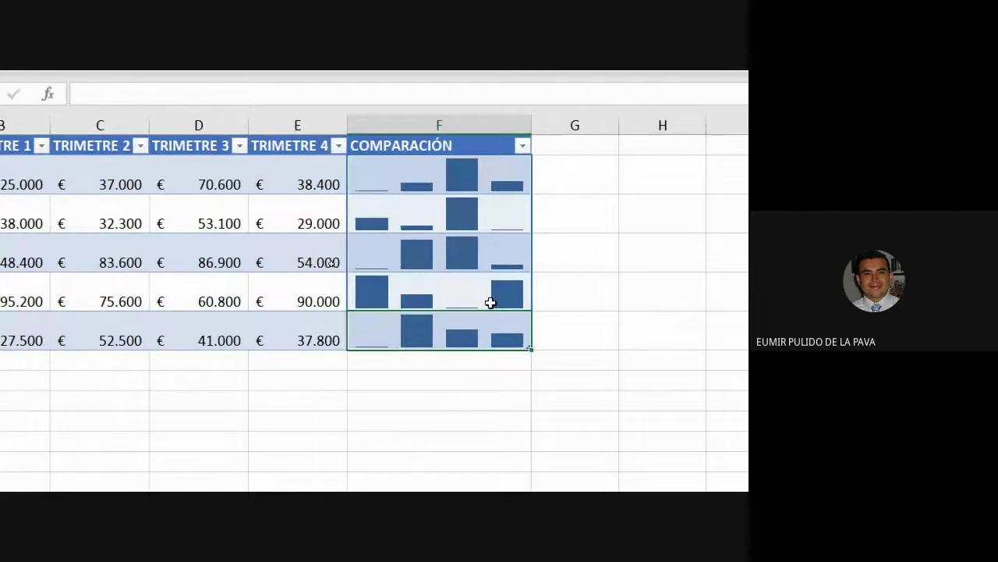
left_click(490, 303)
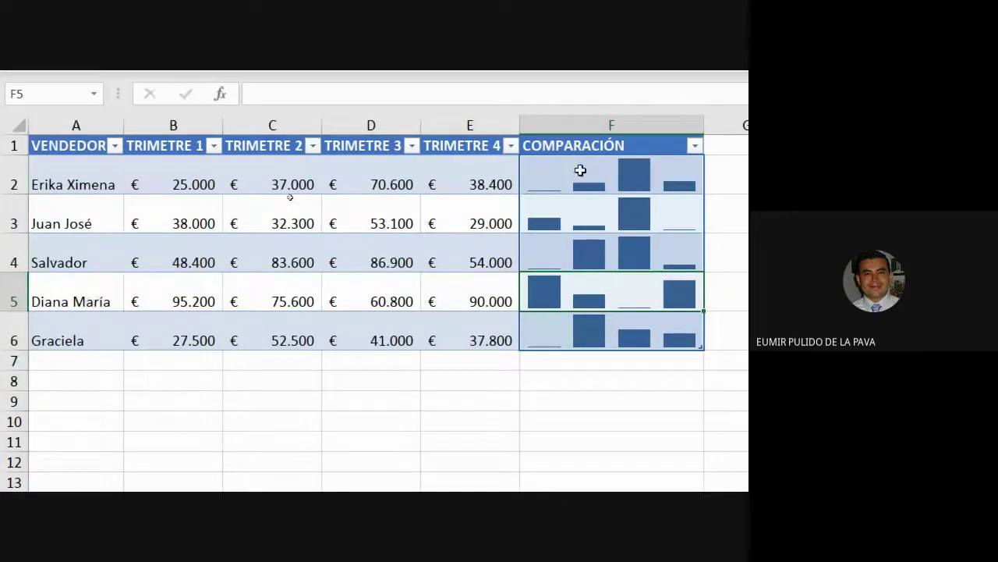
key("Return")
key("Return")
left_click_drag(65, 185, 657, 197)
left_click_drag(74, 219, 589, 222)
left_click_drag(187, 263, 581, 257)
left_click(589, 188)
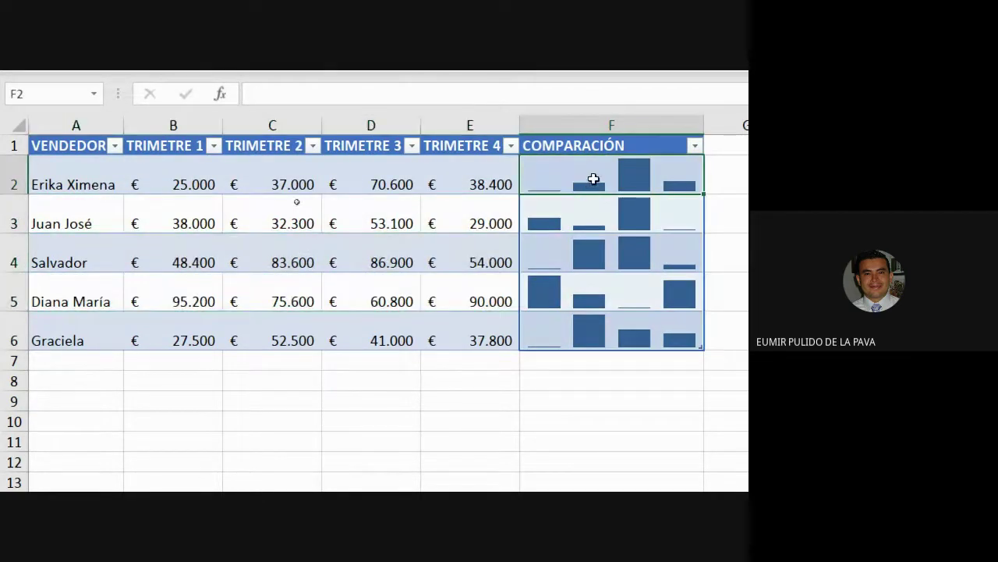
left_click_drag(595, 212, 586, 323)
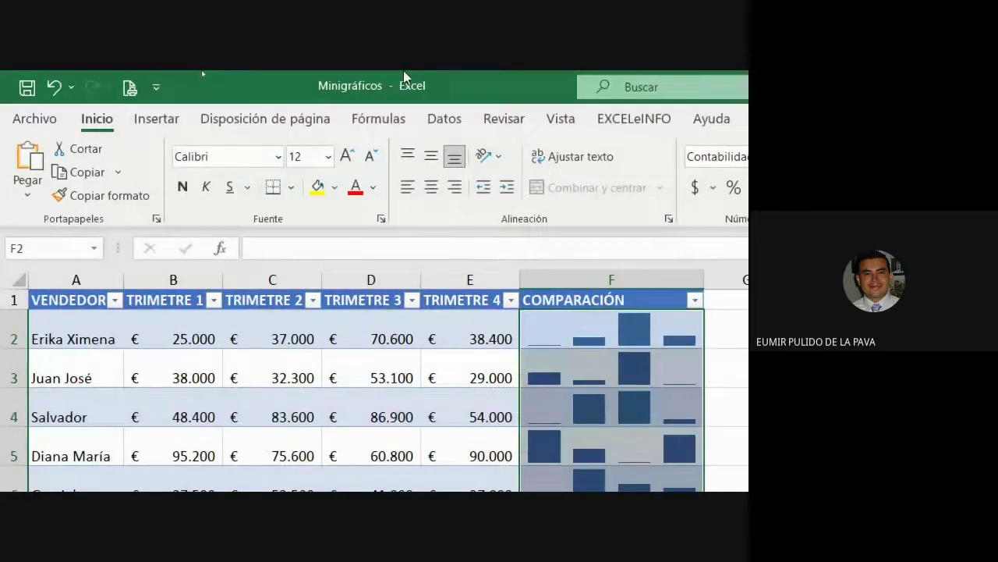
- Set both vertical axis minimum and maximum to 'Igual para todos los minigráficos'
left_click(600, 119)
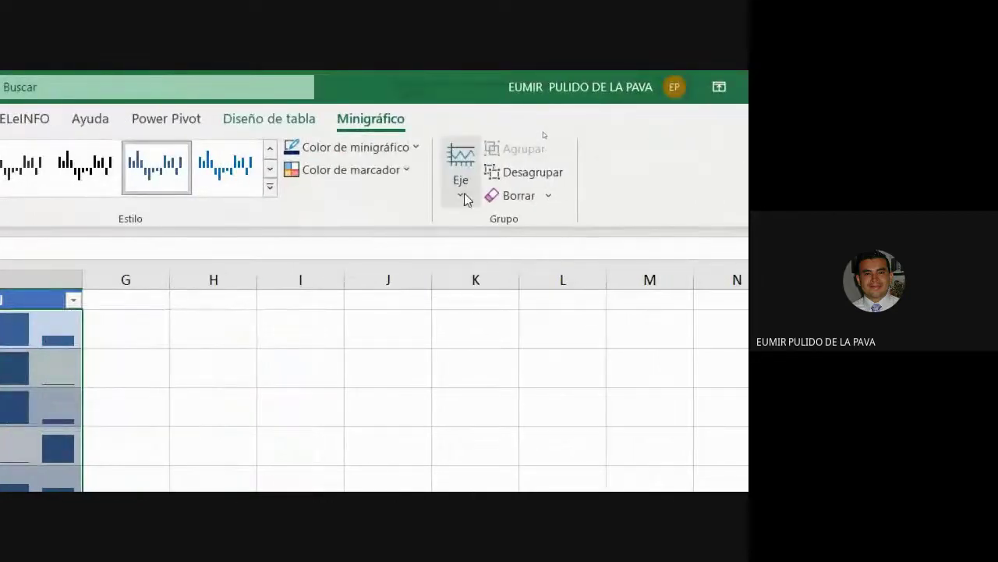
left_click(463, 195)
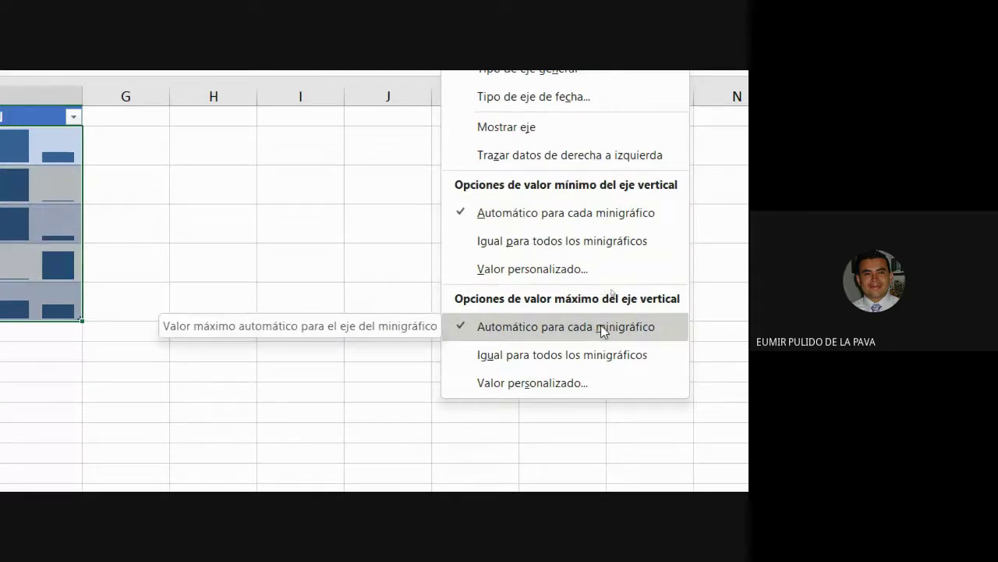
left_click(522, 269)
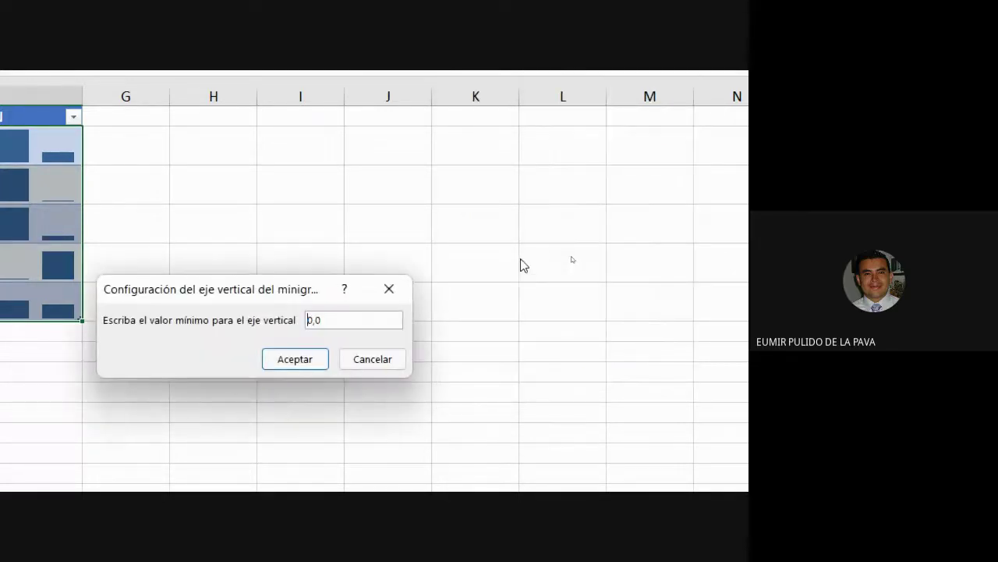
left_click(379, 359)
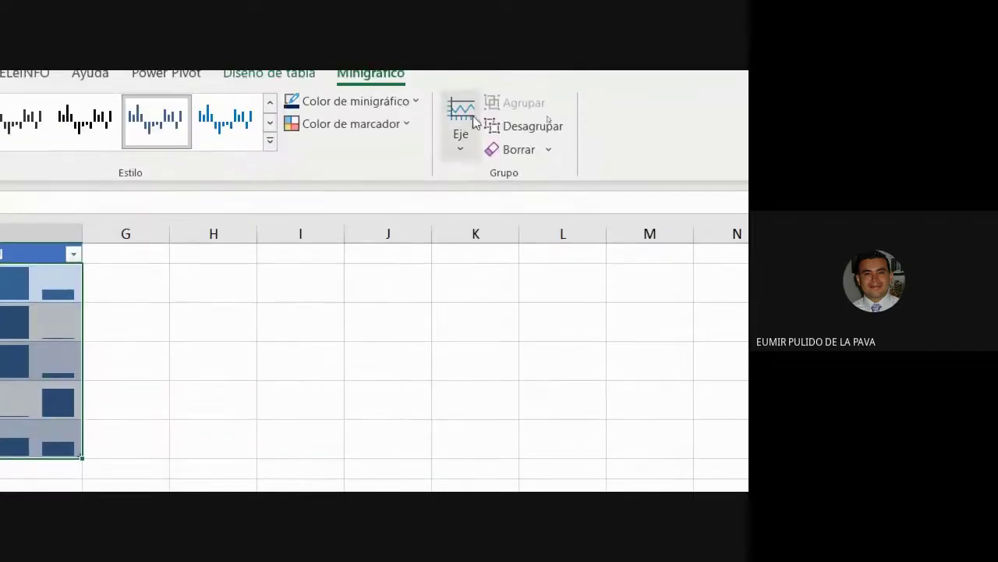
left_click(461, 126)
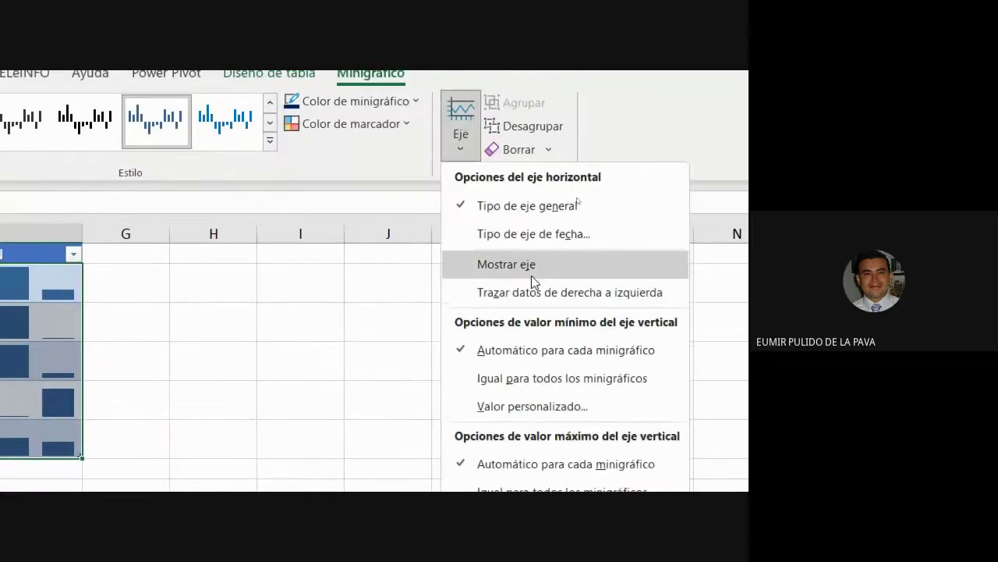
left_click(539, 377)
left_click(460, 134)
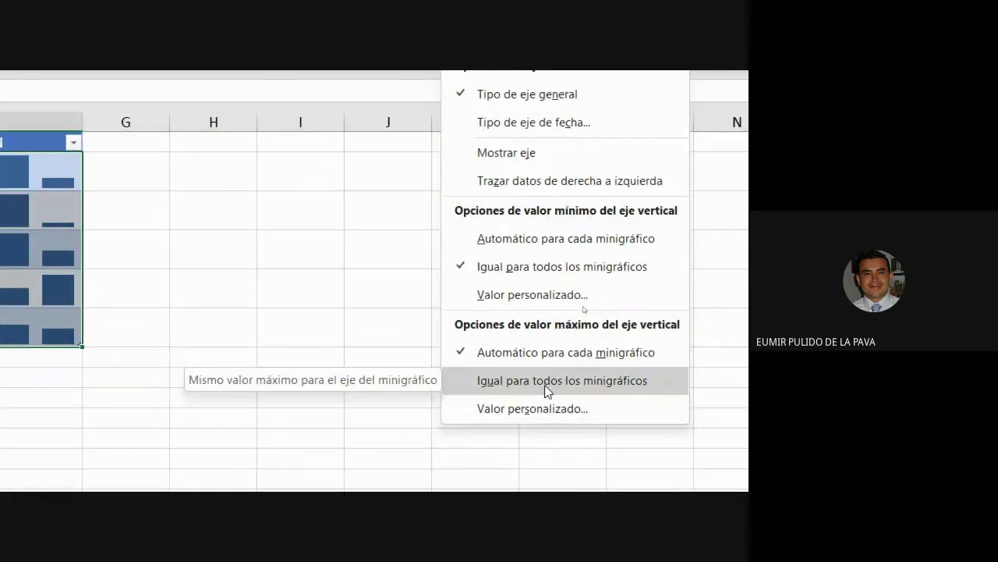
left_click(545, 382)
scroll(207, 328, "left", 4)
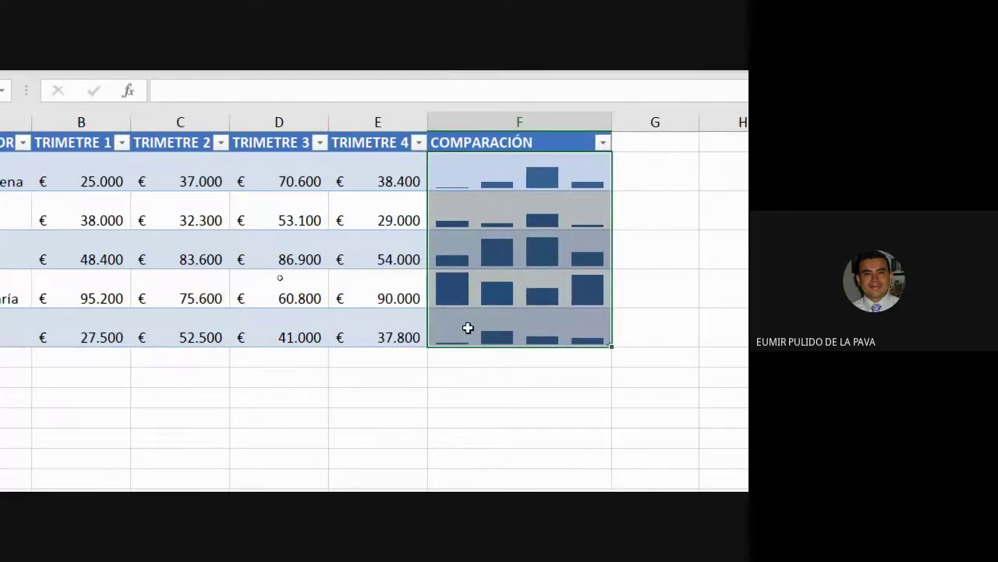
- Check individual sellers' quarterly values and the B2:E6 range feeding the sparklines
left_click(368, 328)
left_click(538, 402)
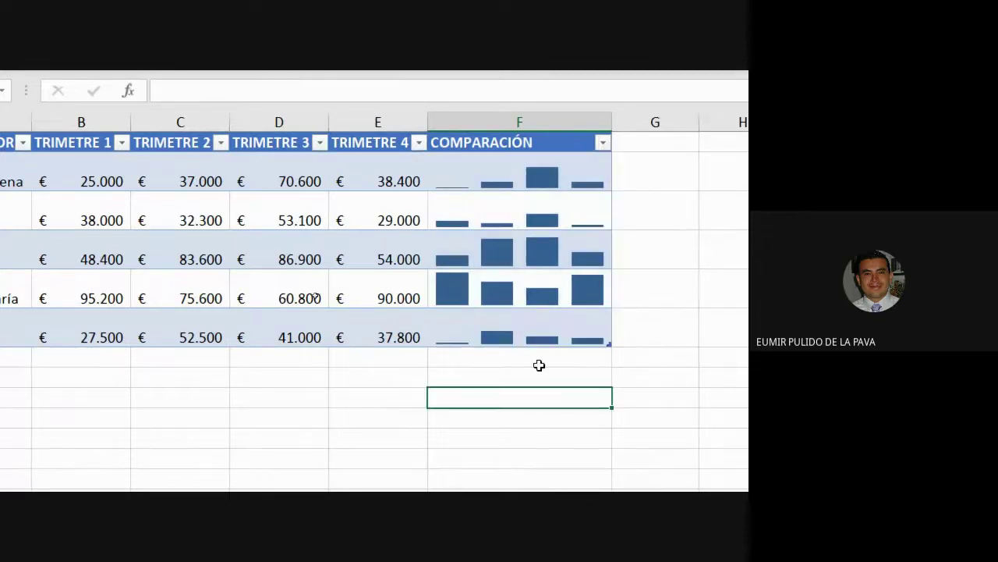
left_click(520, 325)
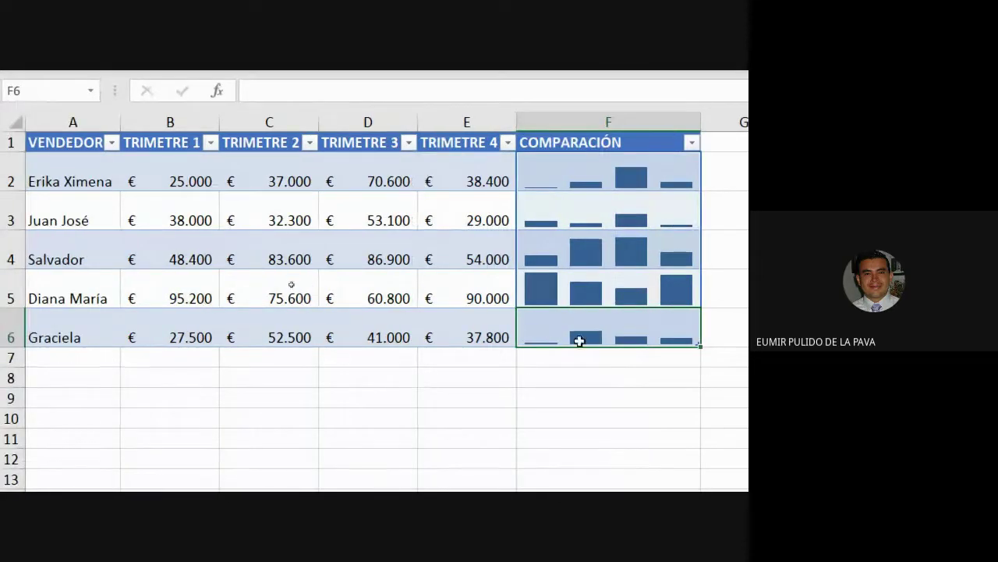
left_click_drag(161, 336, 461, 328)
left_click(274, 337)
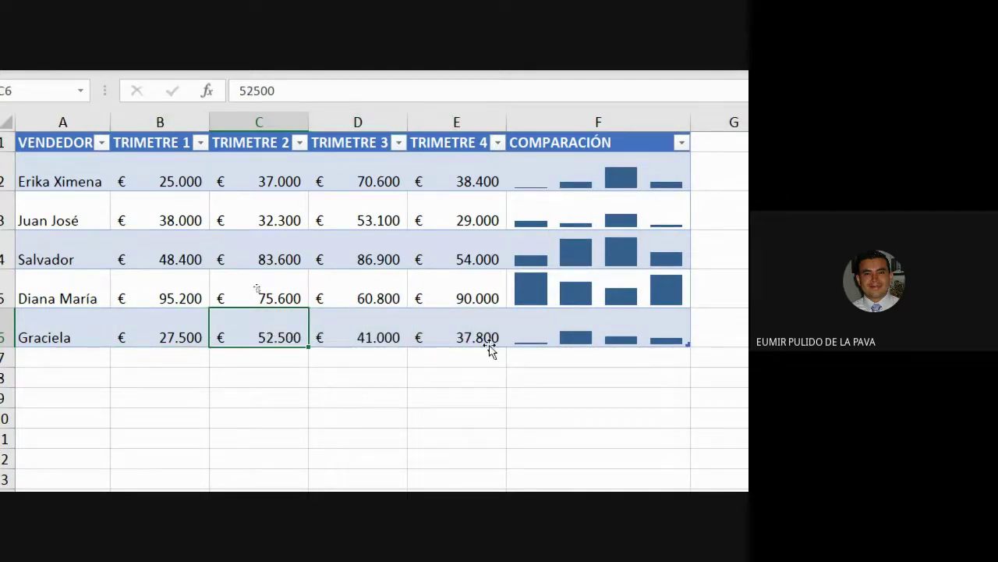
left_click(532, 285)
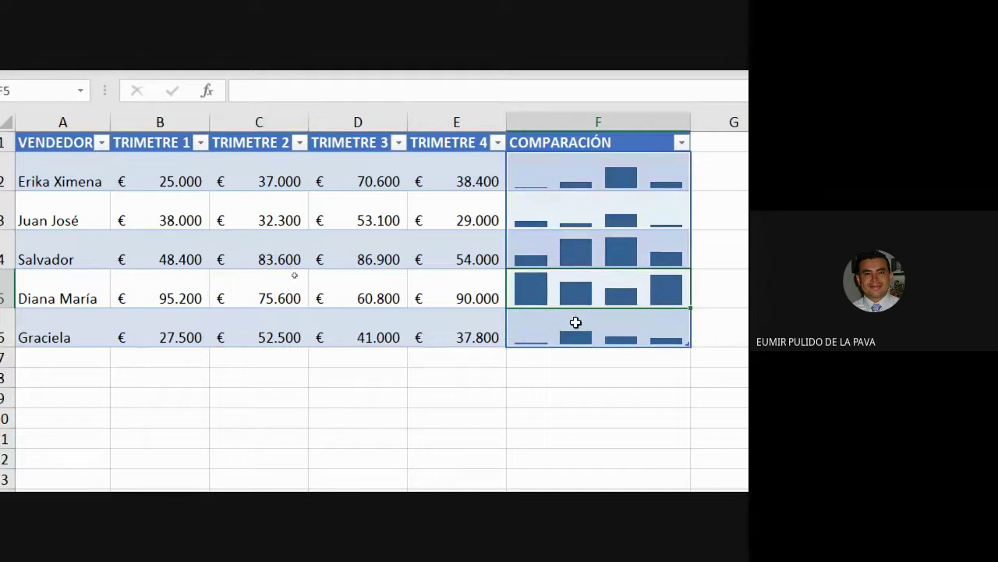
left_click(199, 293)
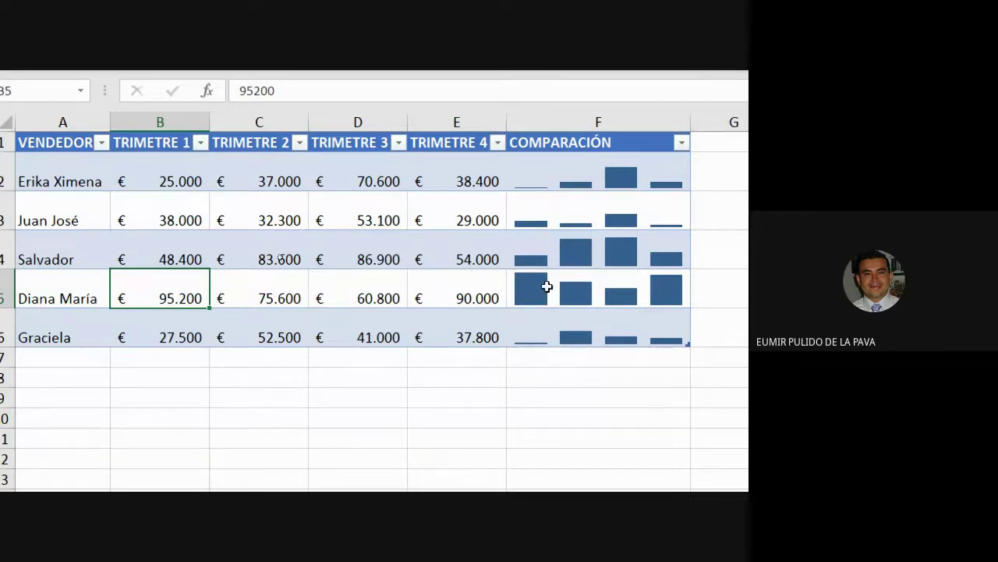
left_click(547, 329)
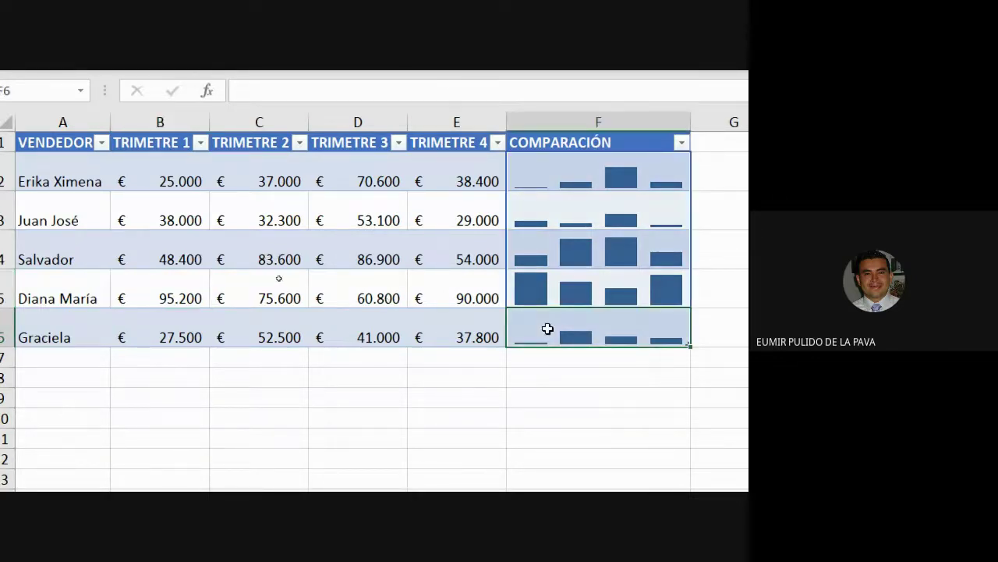
left_click_drag(487, 340, 172, 345)
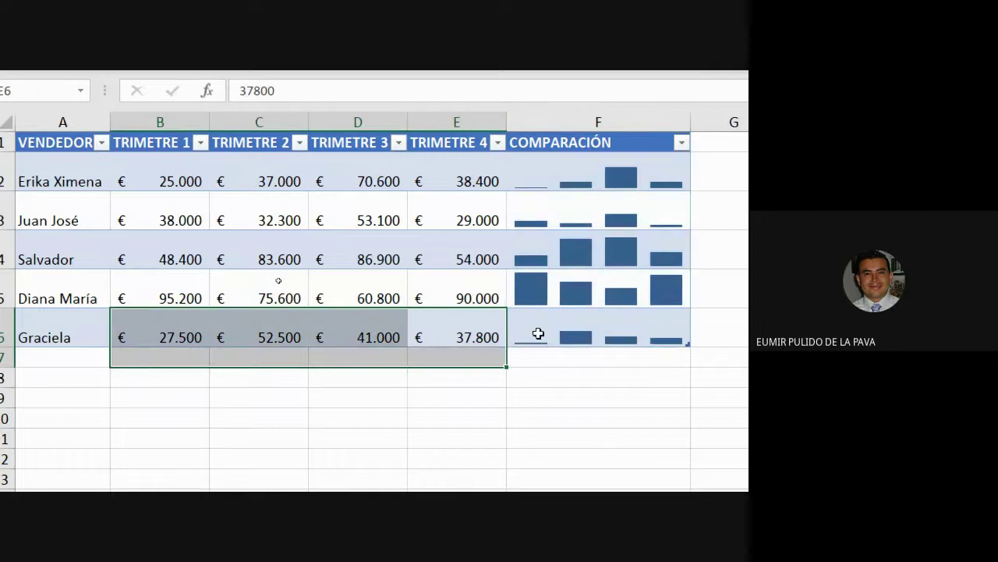
left_click(546, 333)
left_click_drag(479, 339, 169, 167)
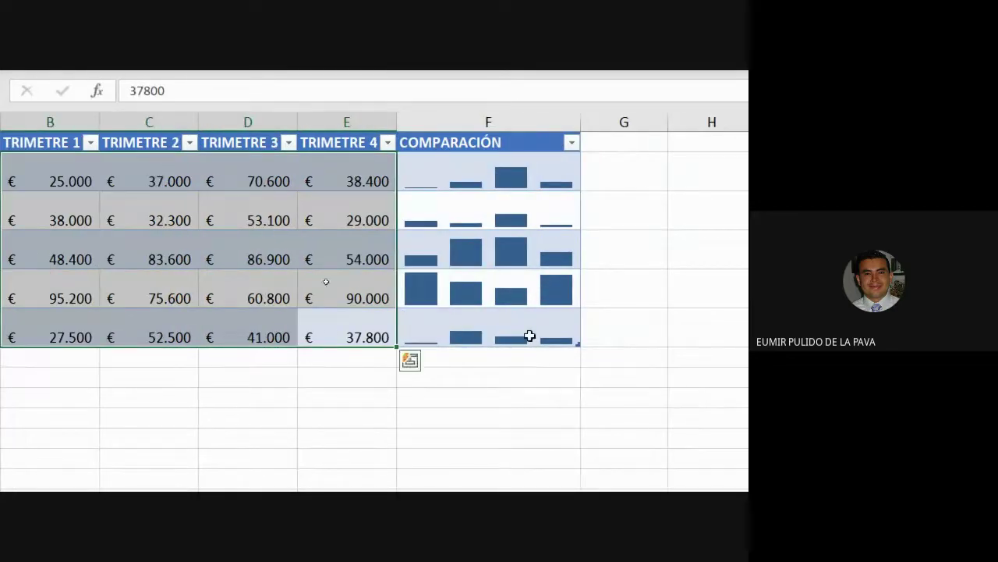
- Tick Punto alto and Punto bajo for the whole sparkline group
left_click(641, 335)
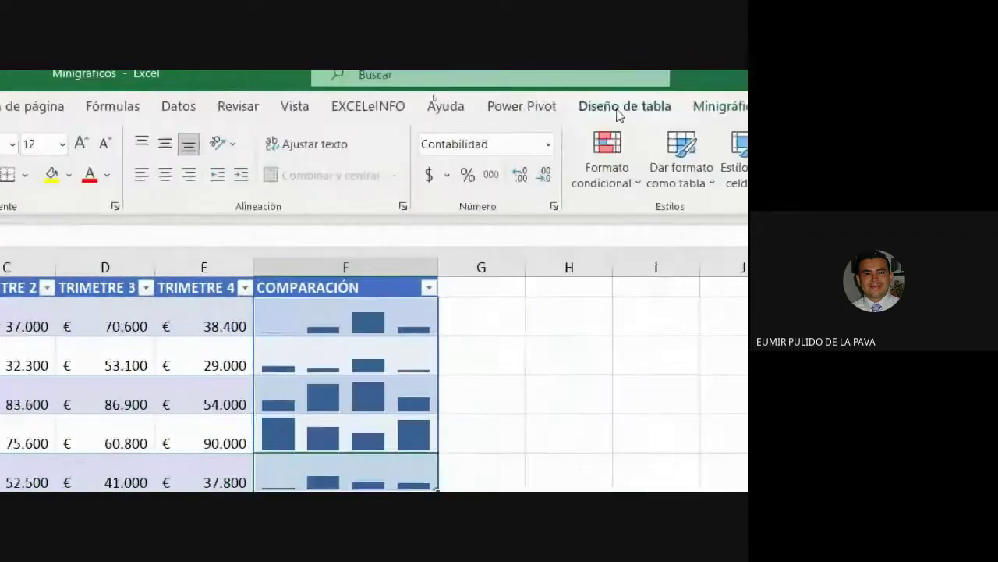
left_click(632, 108)
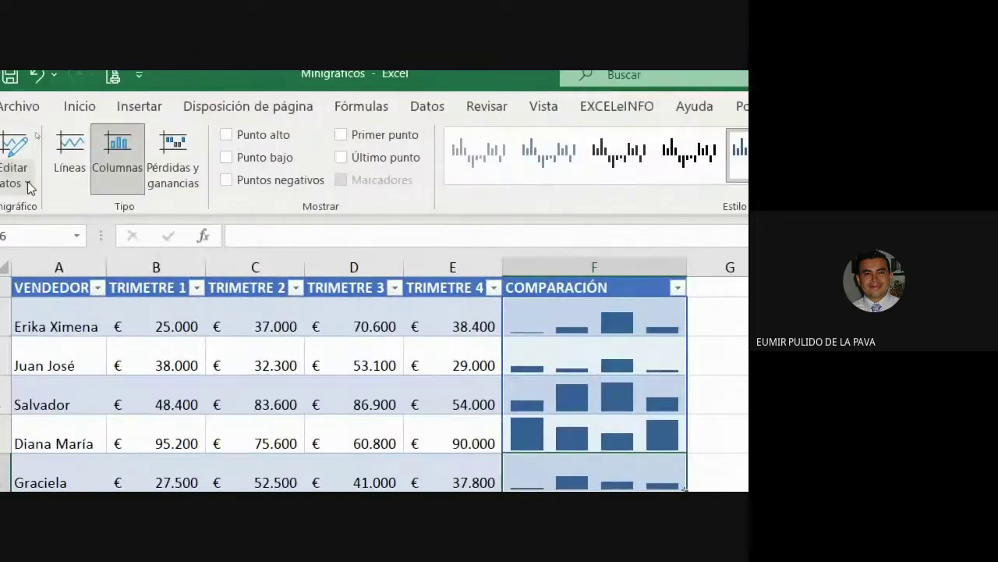
left_click(231, 137)
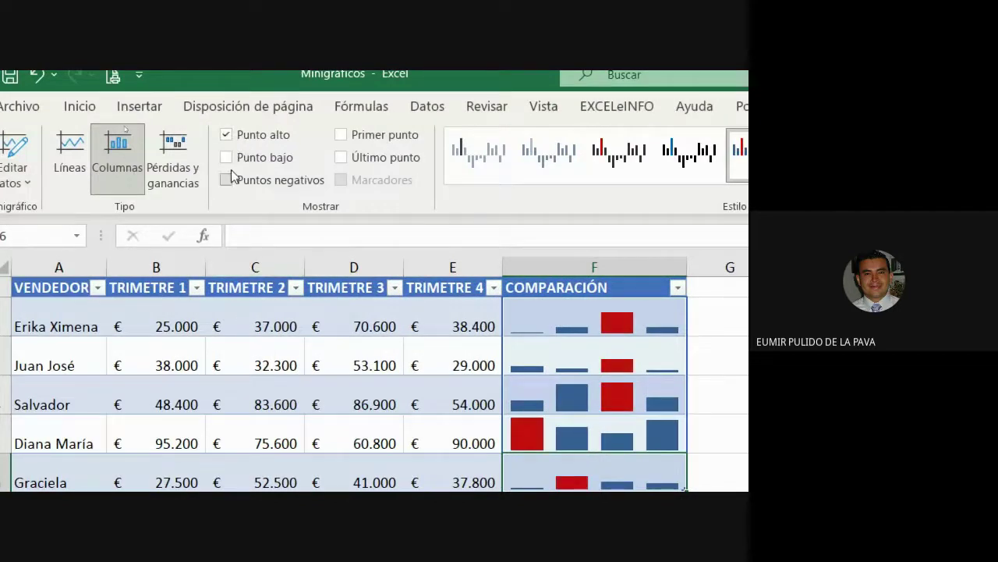
left_click(227, 159)
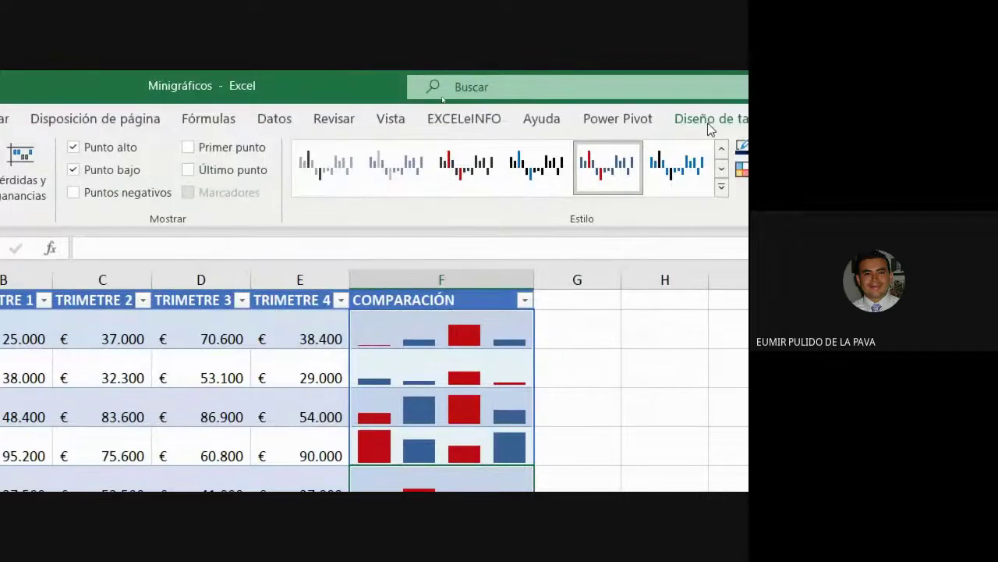
- Set the Punto alto marker colour to green and the Punto bajo marker colour to red
left_click(502, 152)
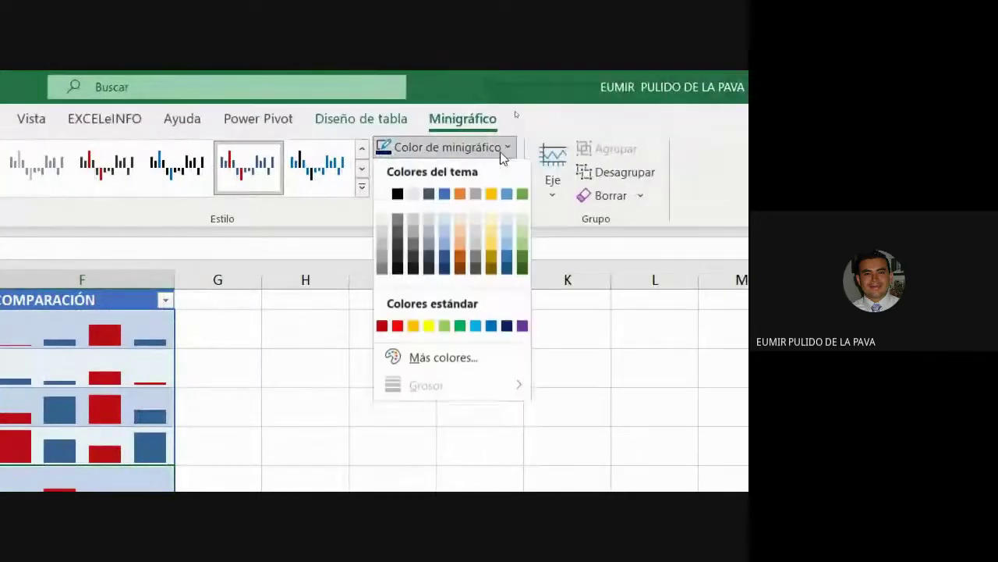
left_click(500, 152)
left_click(499, 168)
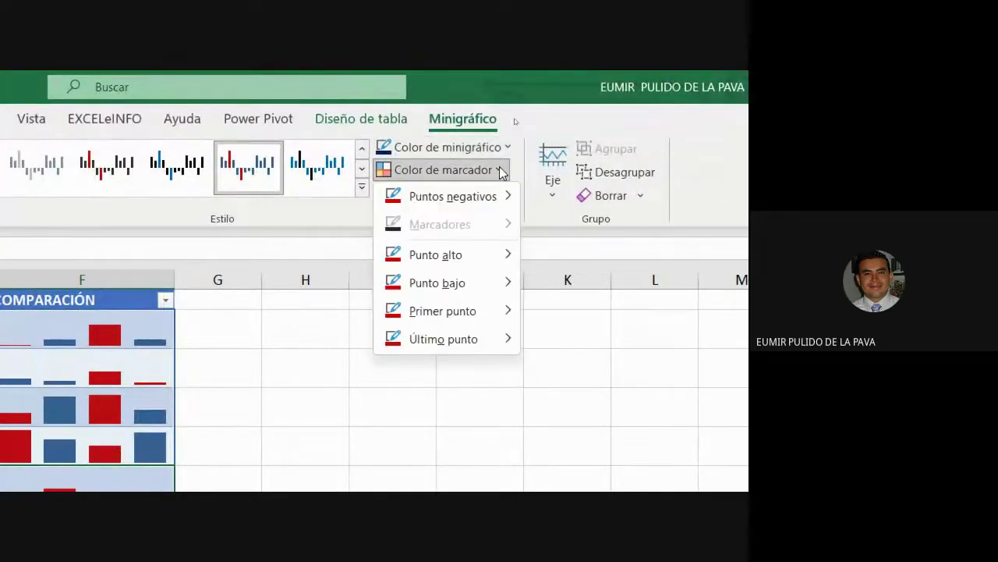
mouse_move(481, 266)
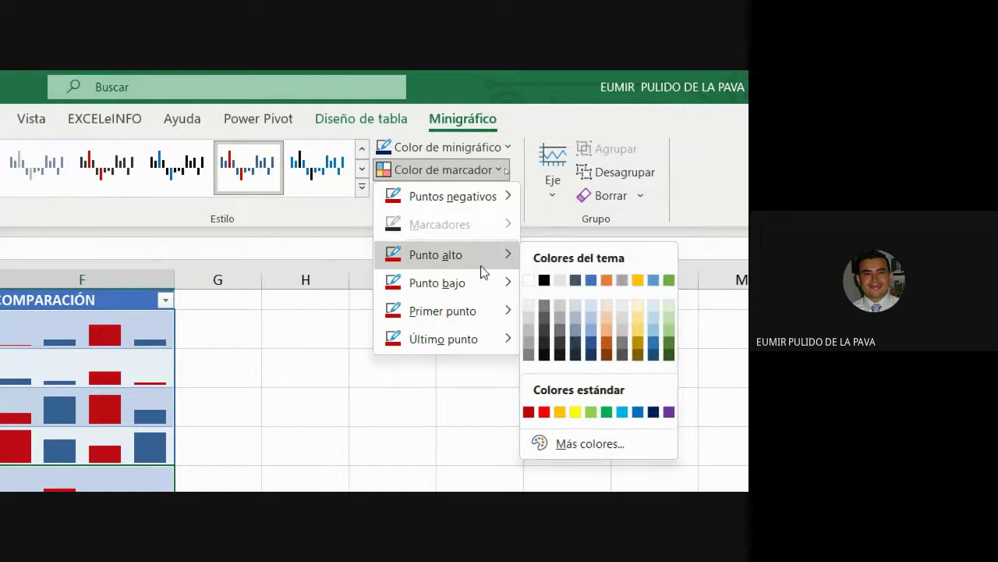
left_click(607, 412)
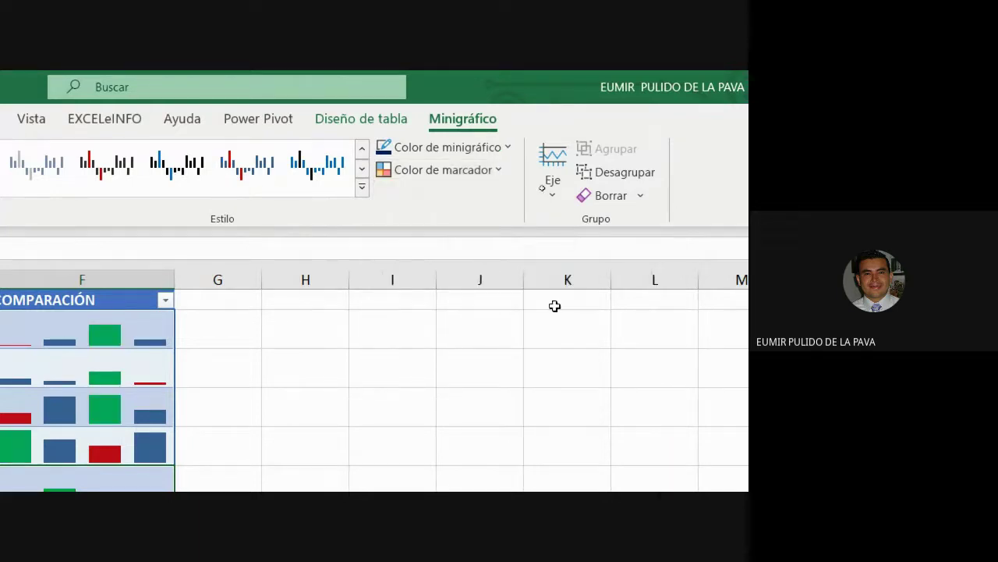
left_click(486, 169)
mouse_move(505, 286)
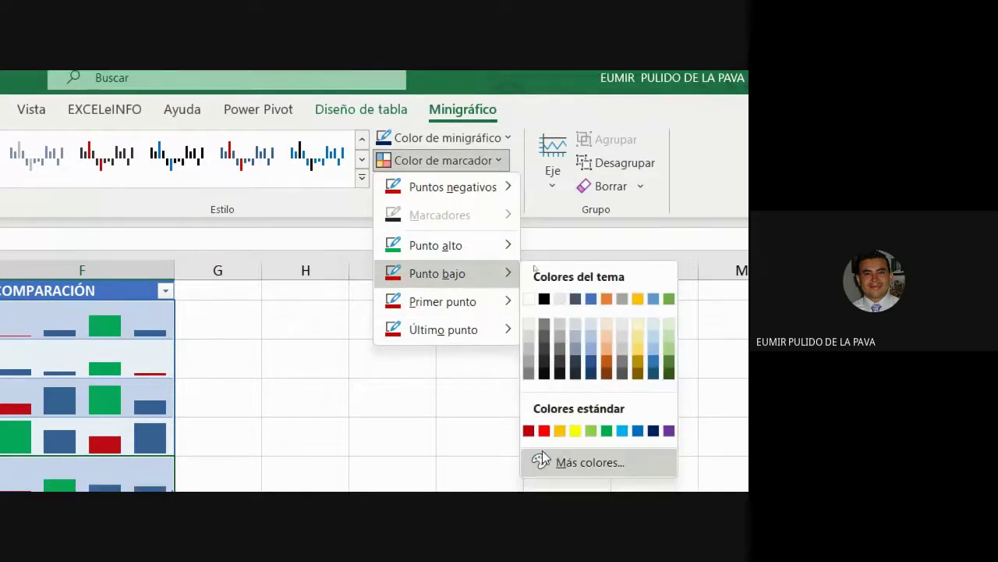
left_click(543, 433)
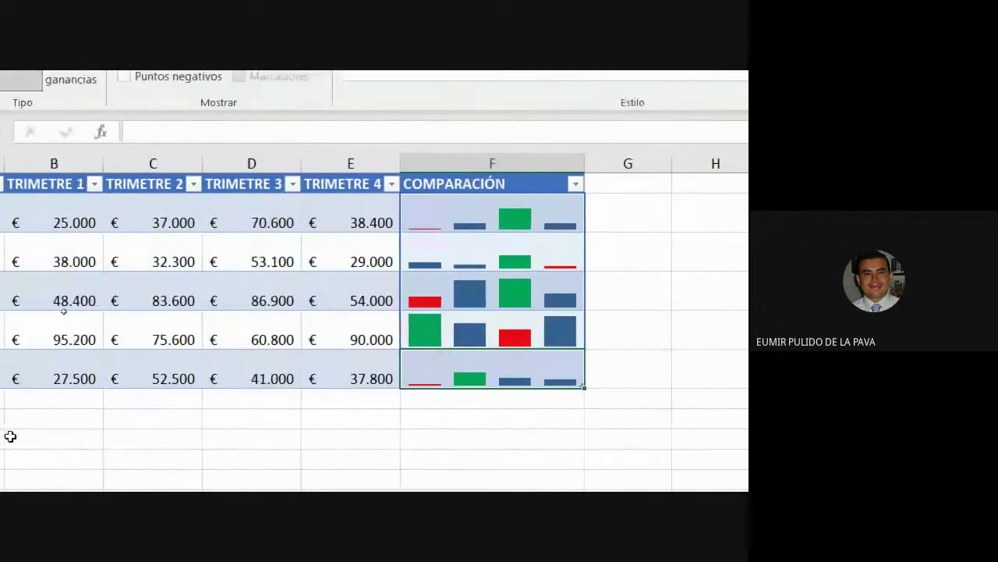
left_click(314, 394)
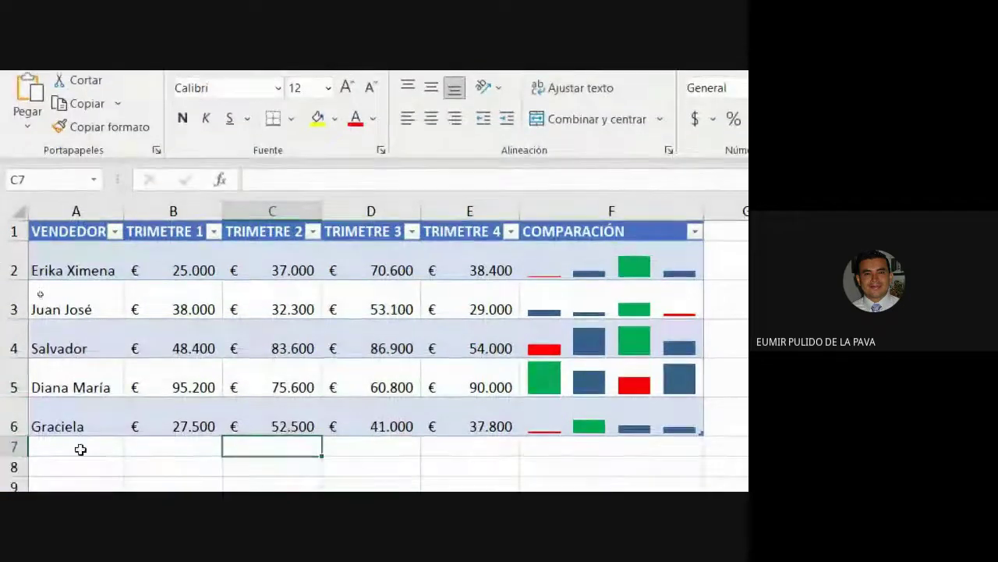
left_click(566, 260)
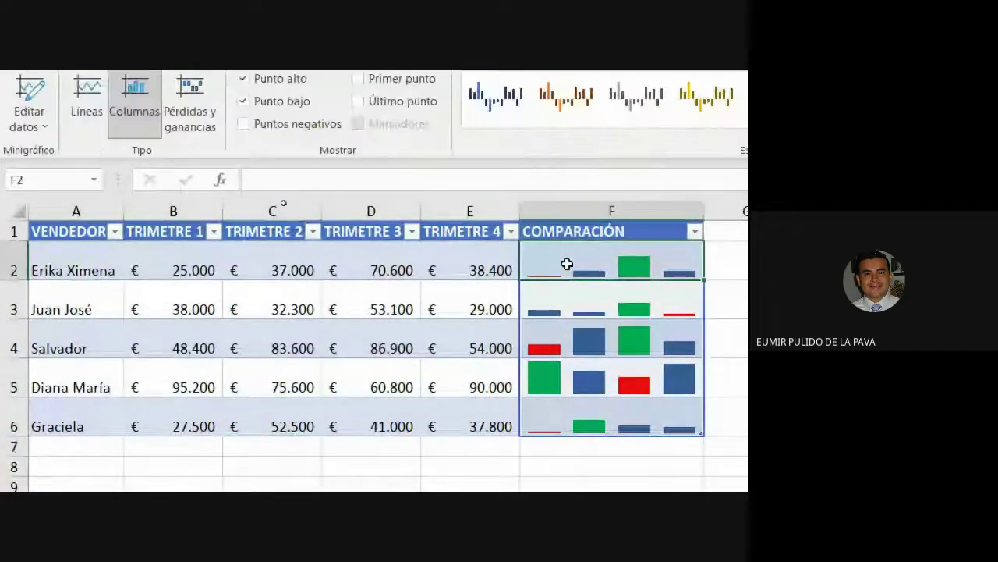
left_click(567, 290)
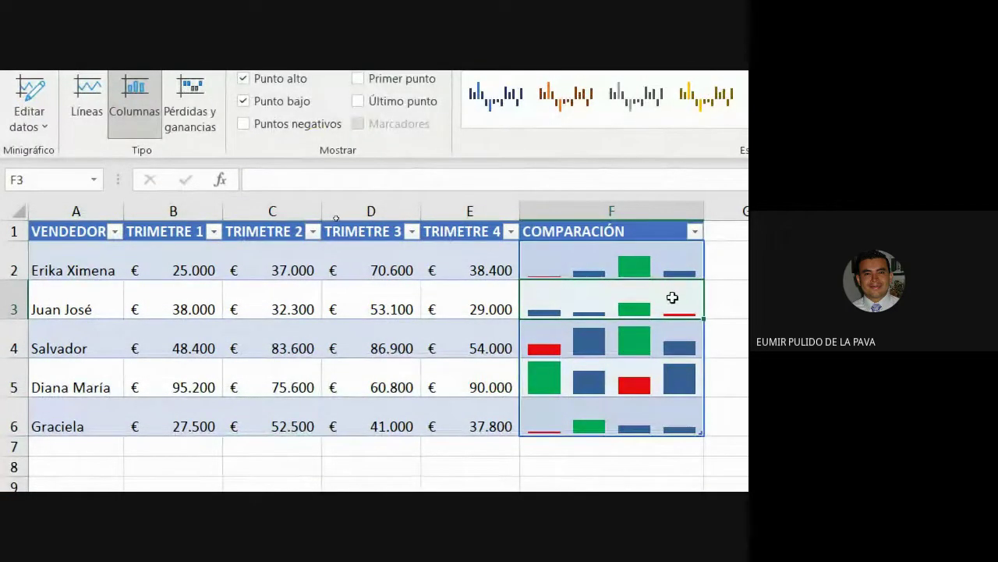
left_click(563, 344)
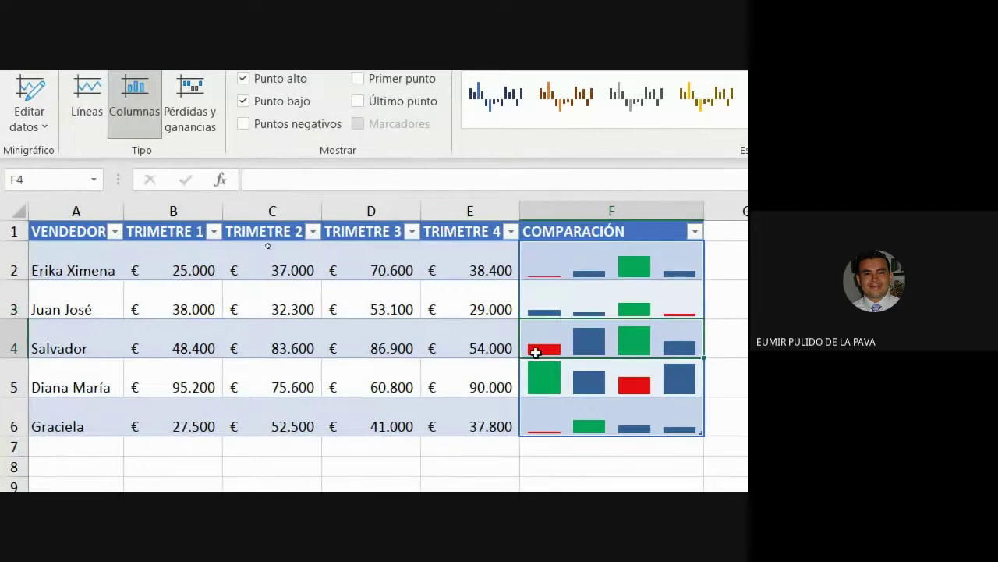
left_click(622, 386)
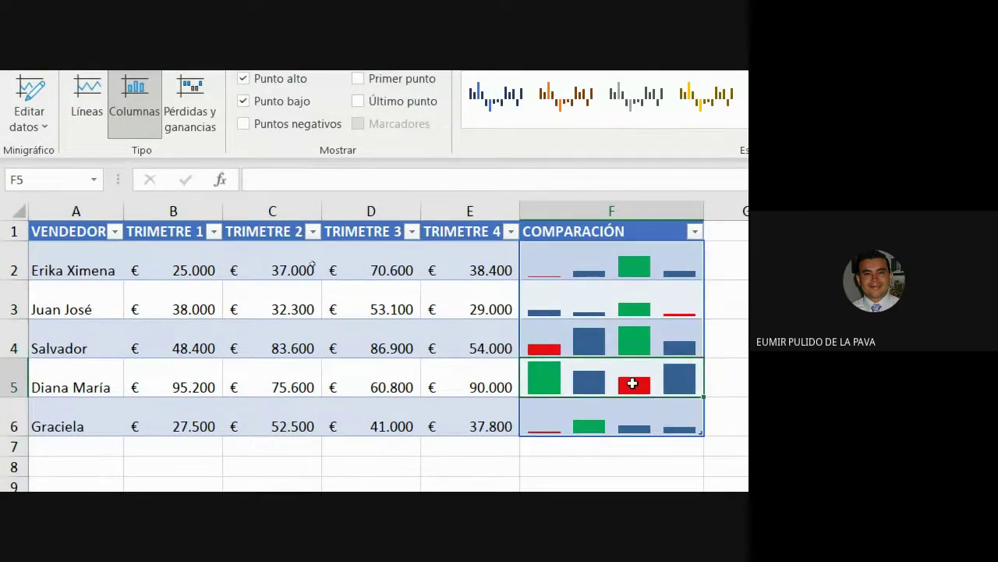
left_click(575, 422)
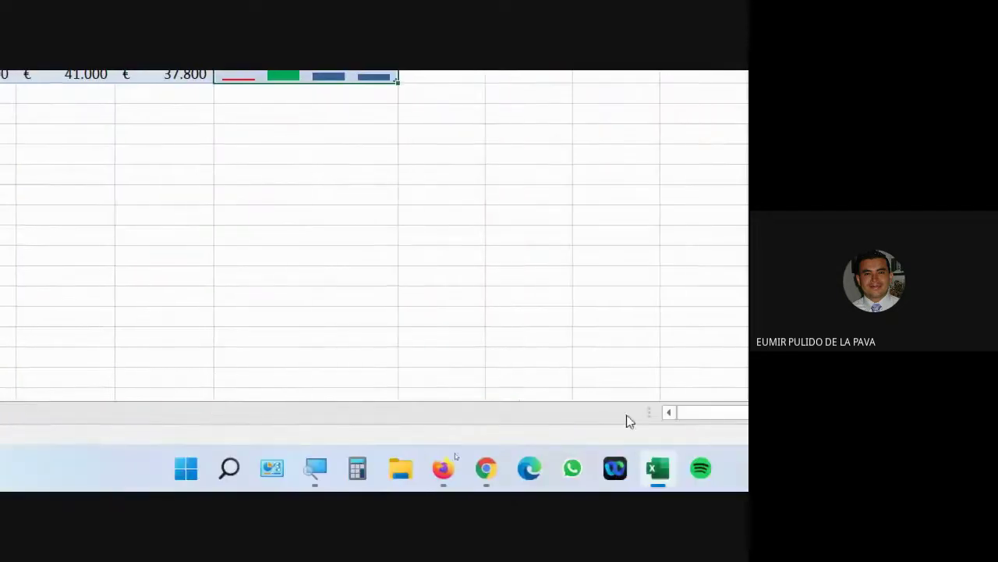
- Reset Windows Magnifier to 100% and switch to the Google Meet call window
left_click(316, 468)
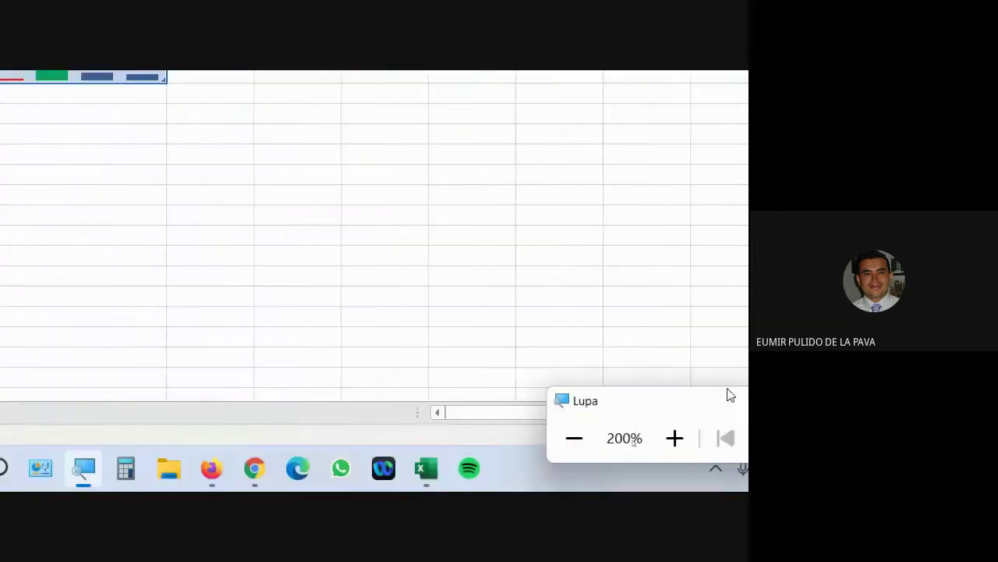
left_click(569, 442)
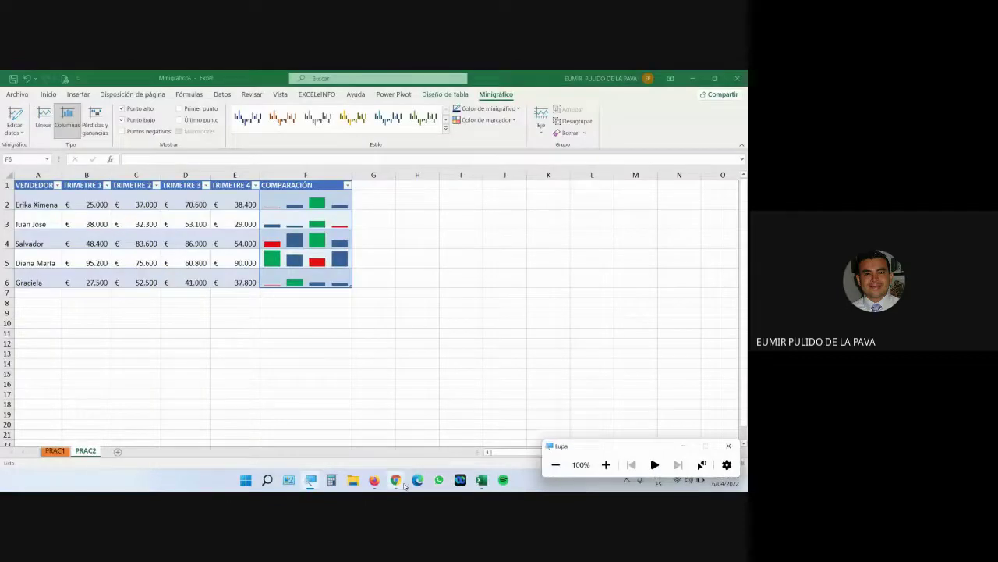
mouse_move(396, 480)
left_click(351, 425)
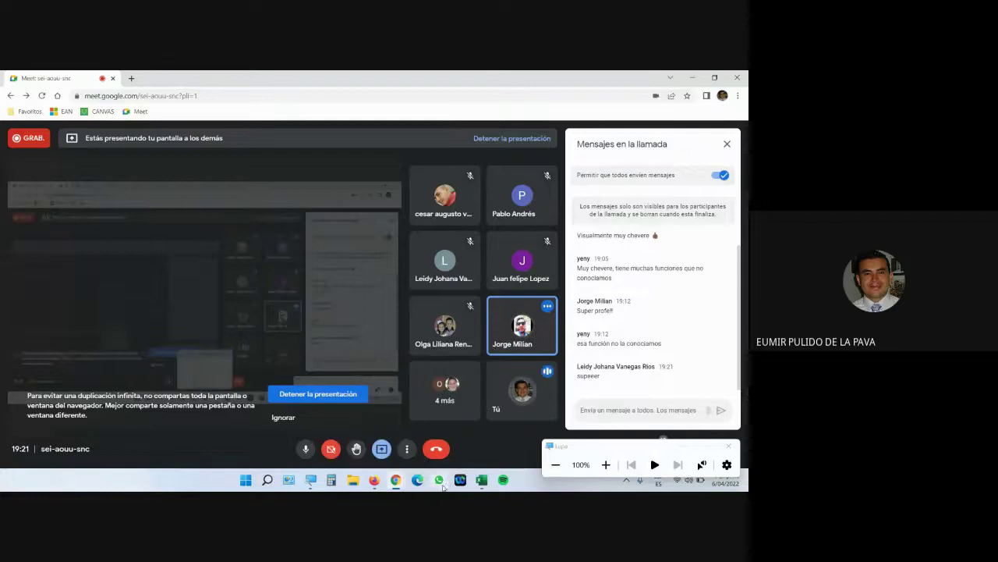
- Switch back to Excel, select sparklines F2:F6 and magnify the view around them
left_click(483, 480)
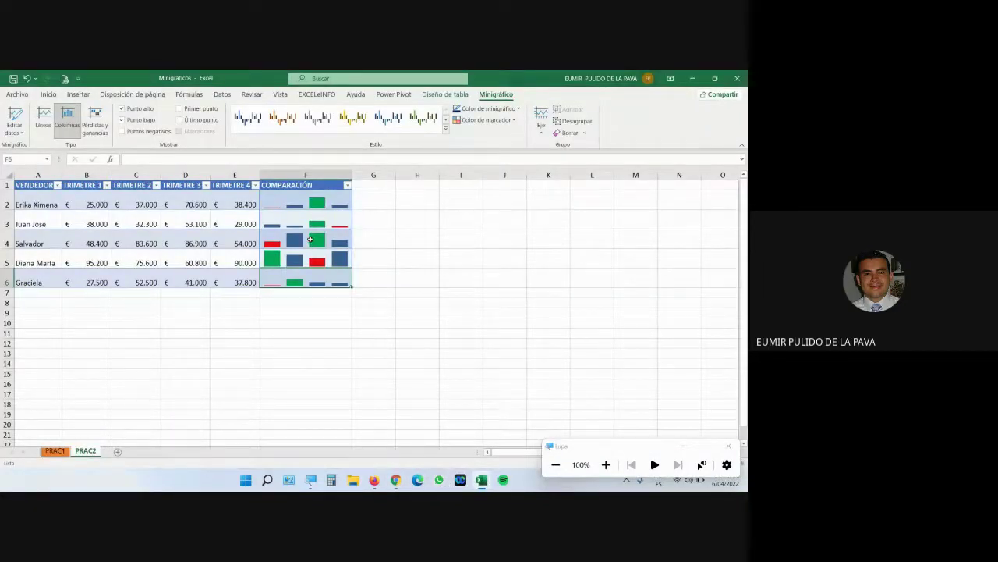
left_click_drag(316, 197, 318, 269)
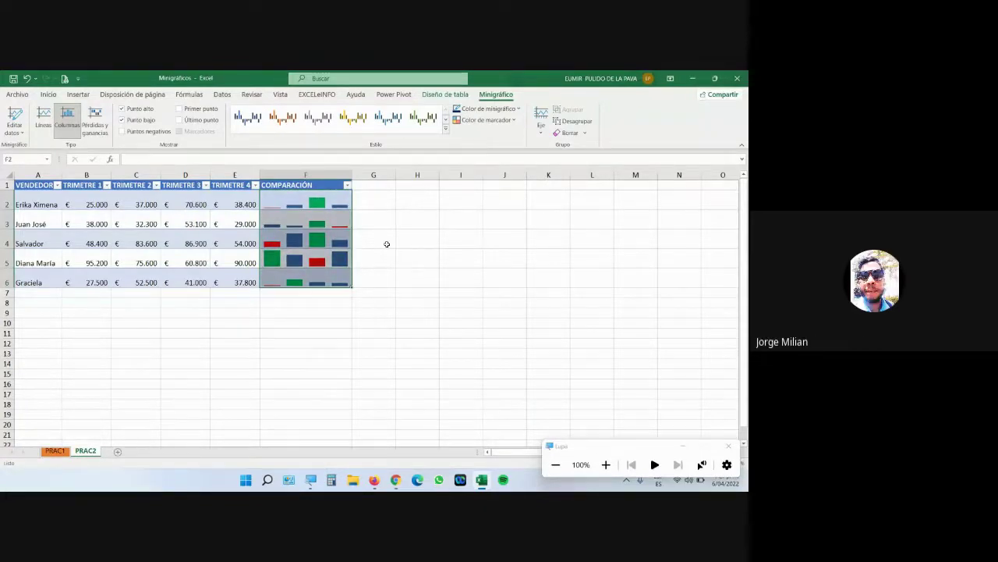
left_click(605, 464)
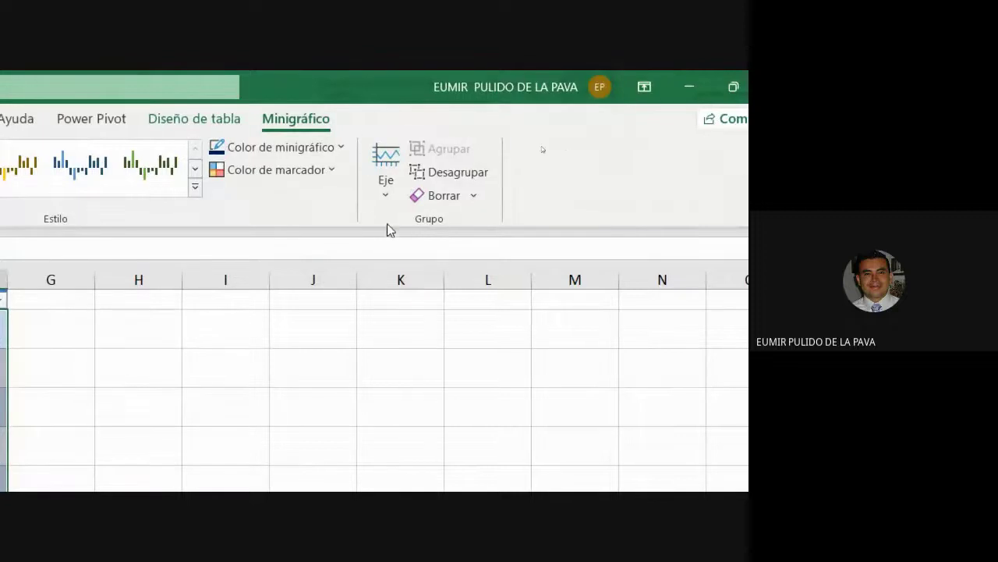
- Look over the sparkline axis options menu, then close it
left_click(493, 191)
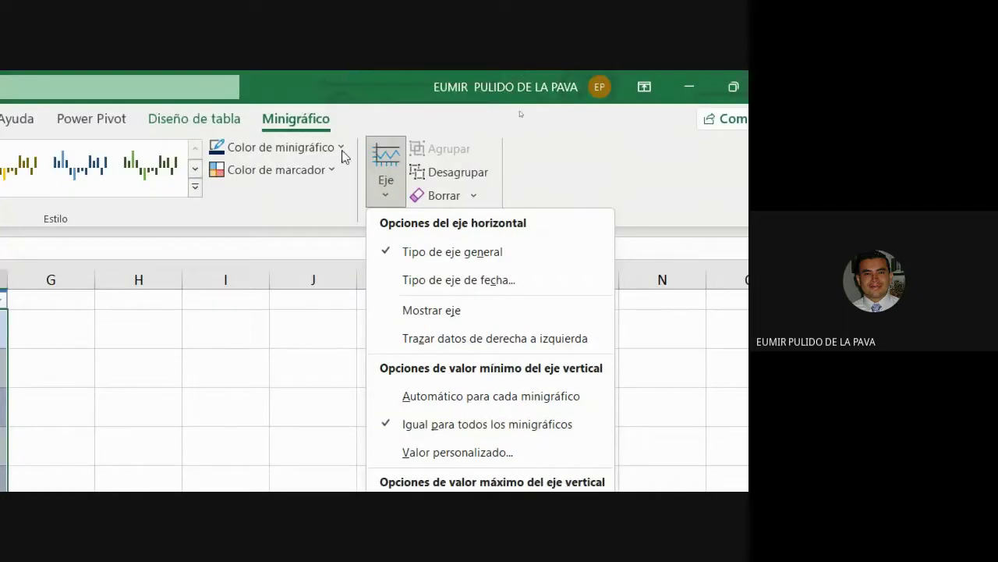
left_click(23, 138)
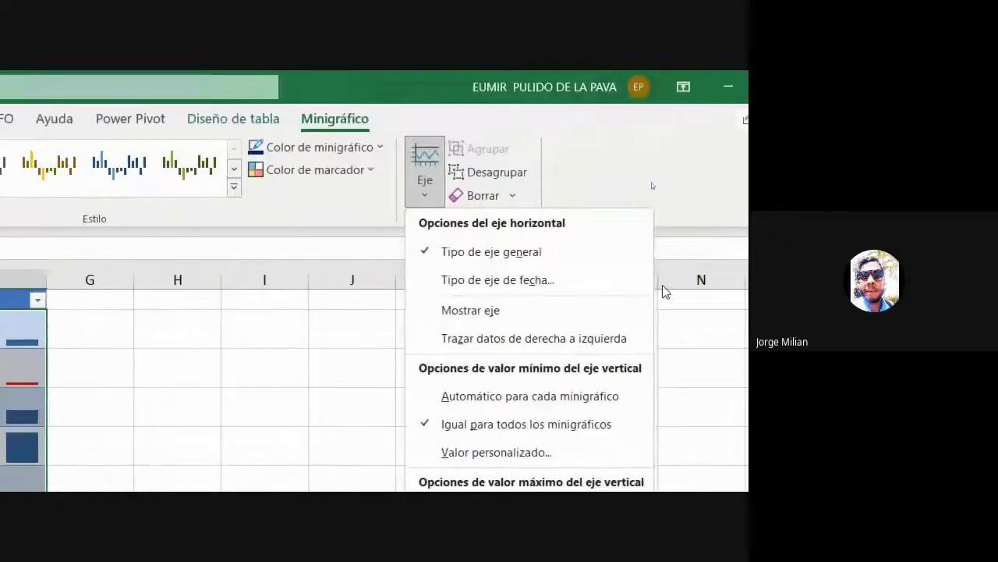
left_click(163, 405)
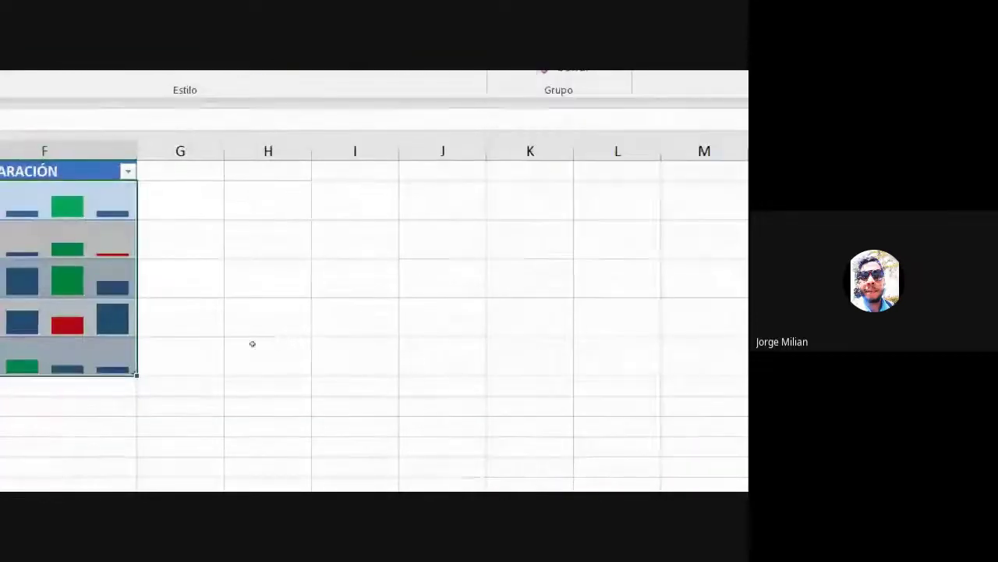
- Reset Magnifier to 100%, close it, and close the sparklines workbook
left_click(438, 468)
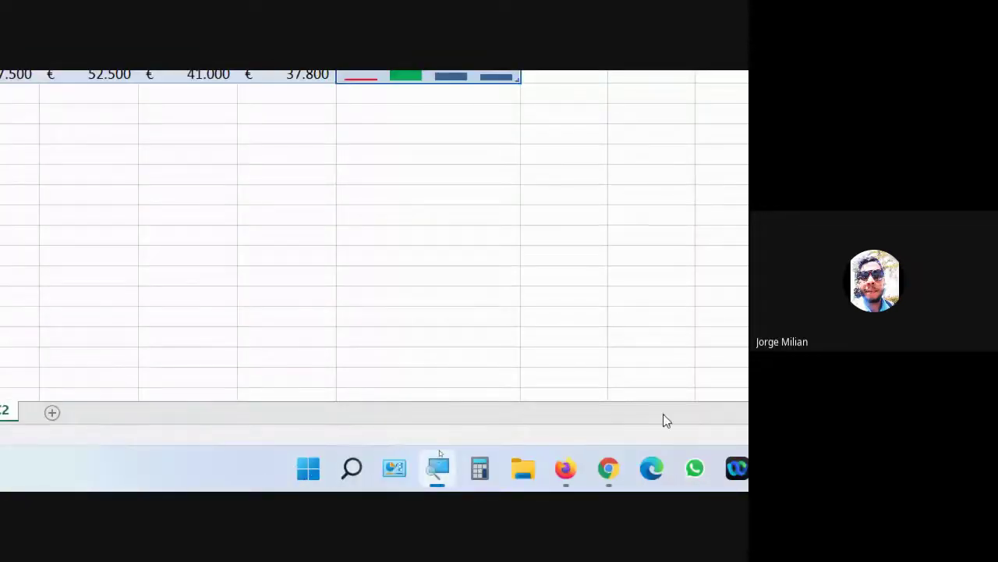
left_click(644, 435)
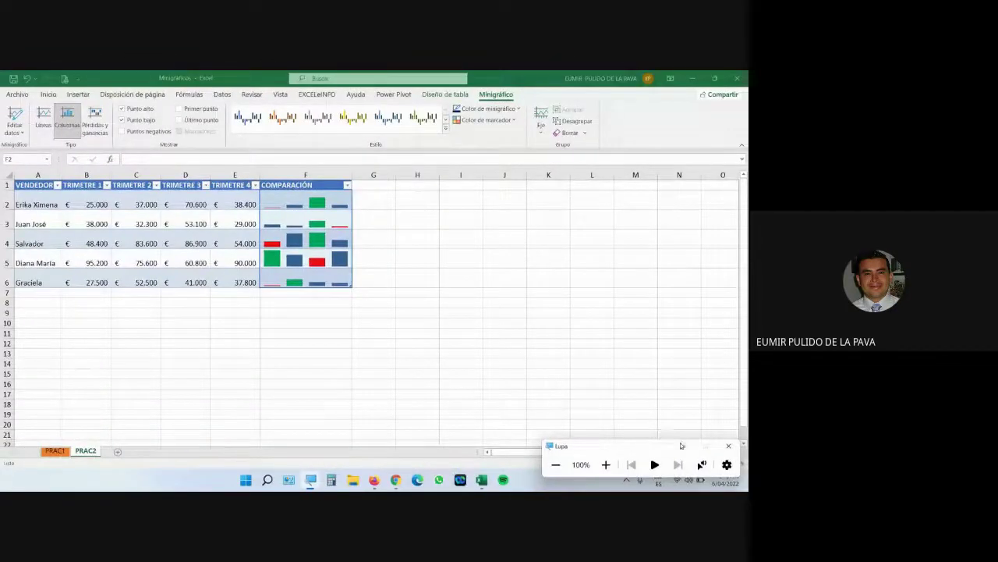
left_click(729, 446)
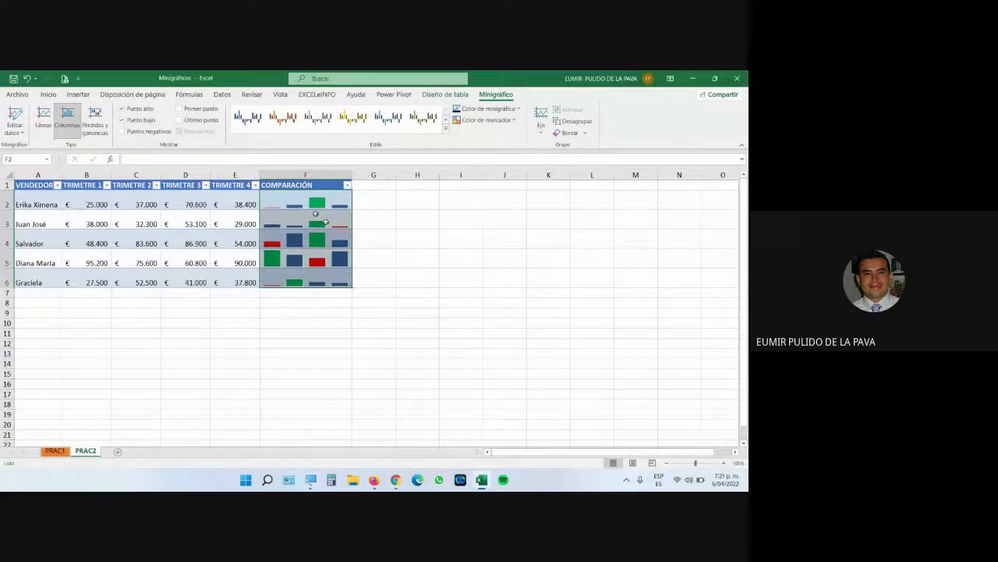
left_click(737, 78)
- Bring up the course guide PDF at section C and select 'Las Funciones de Base de Datos'
left_click(396, 480)
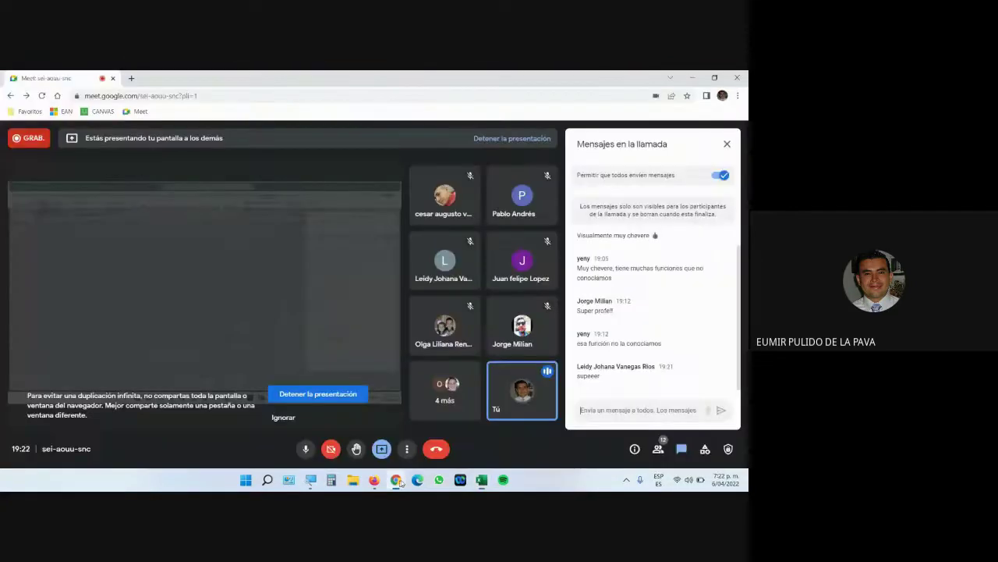
left_click(374, 480)
scroll(372, 363, "down", 4)
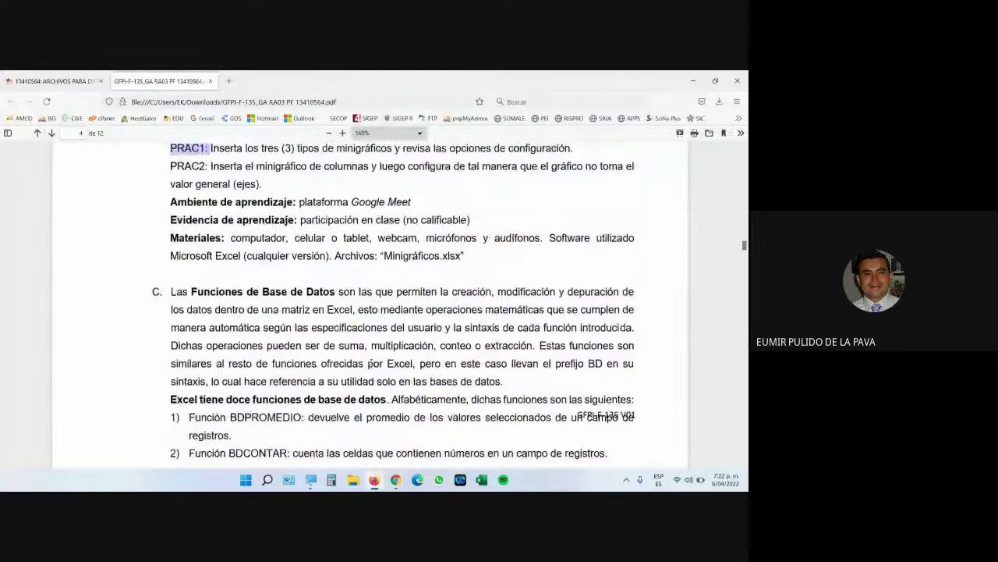
left_click_drag(171, 210, 337, 211)
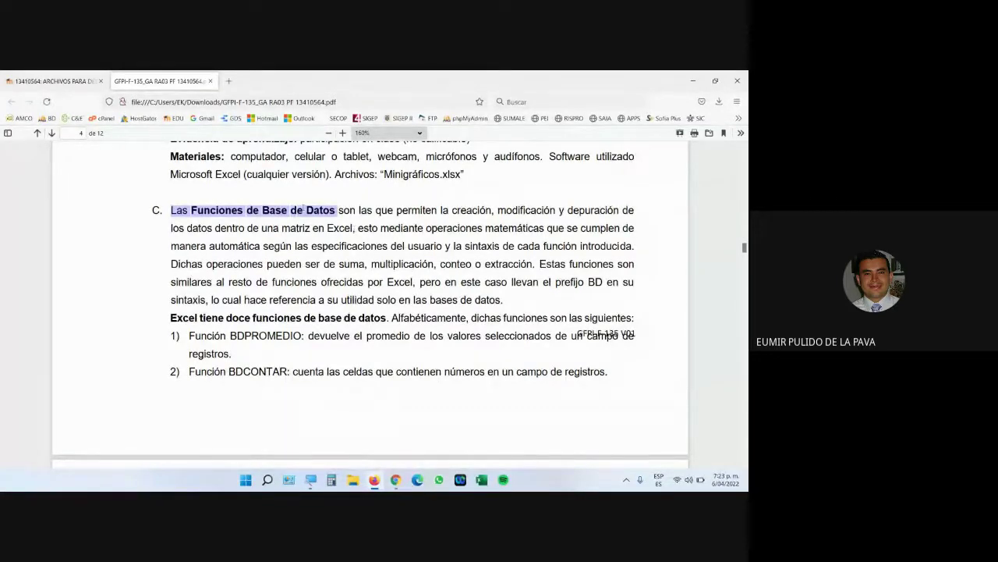
- Go through the BD function list, highlighting BDPROMEDIO, BDCONTAR, BDEXTRAER and items 3–7
scroll(244, 223, "down", 2)
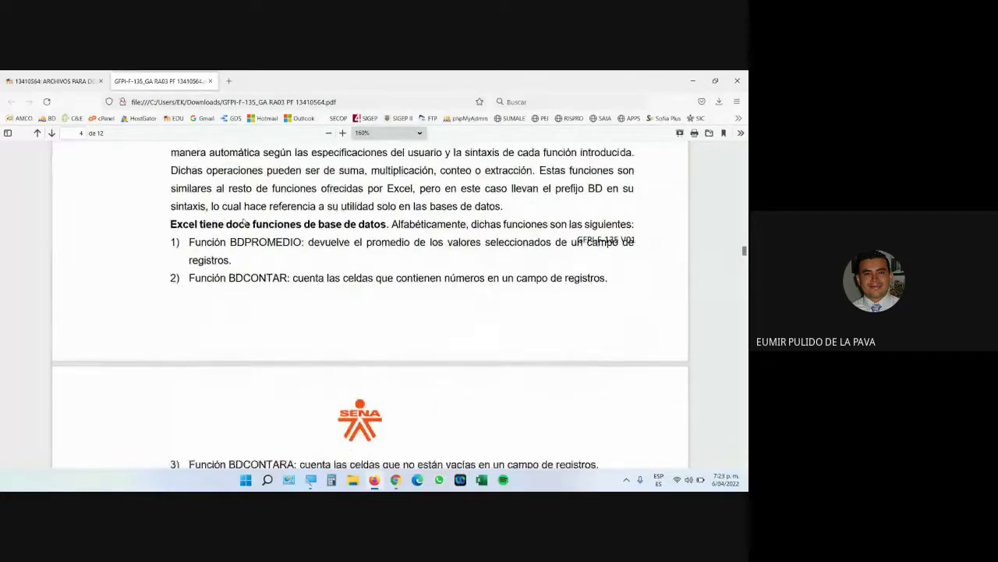
scroll(244, 224, "down", 12)
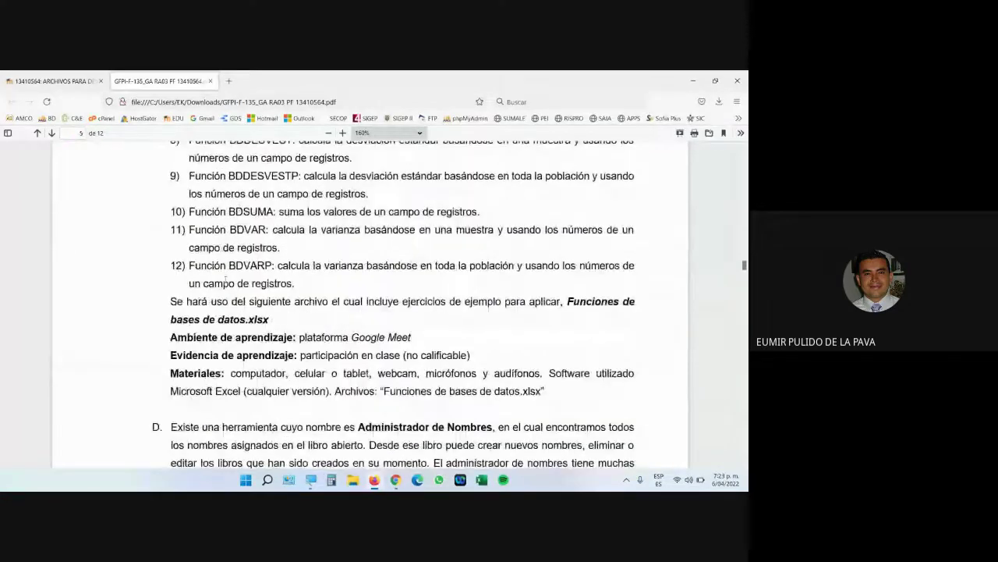
scroll(227, 280, "up", 10)
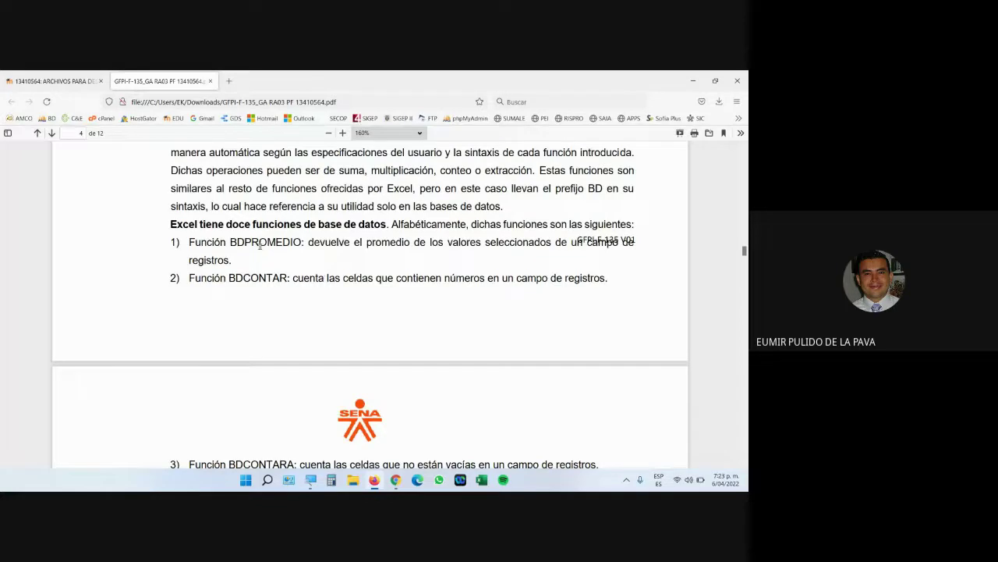
left_click_drag(246, 244, 300, 243)
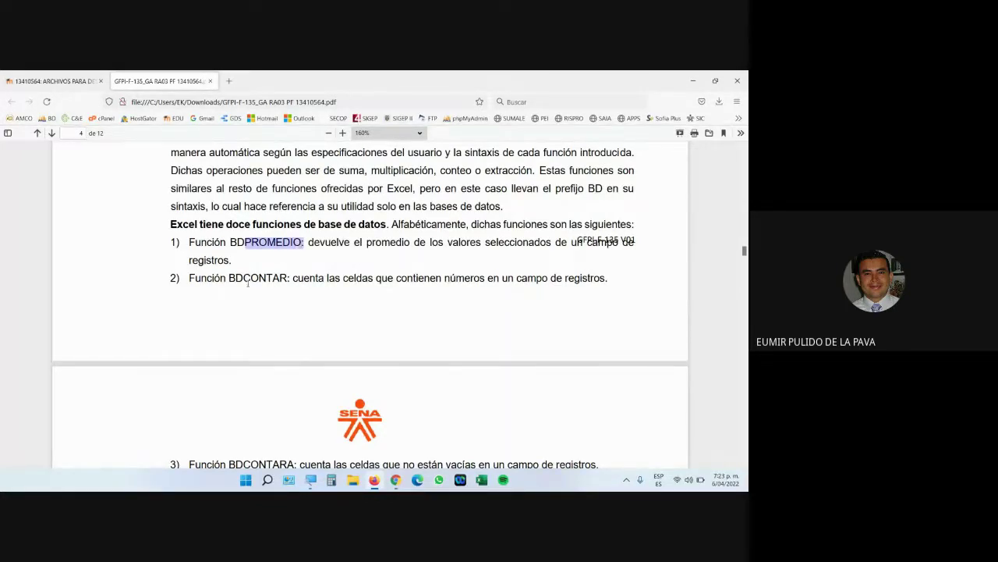
left_click_drag(245, 278, 288, 279)
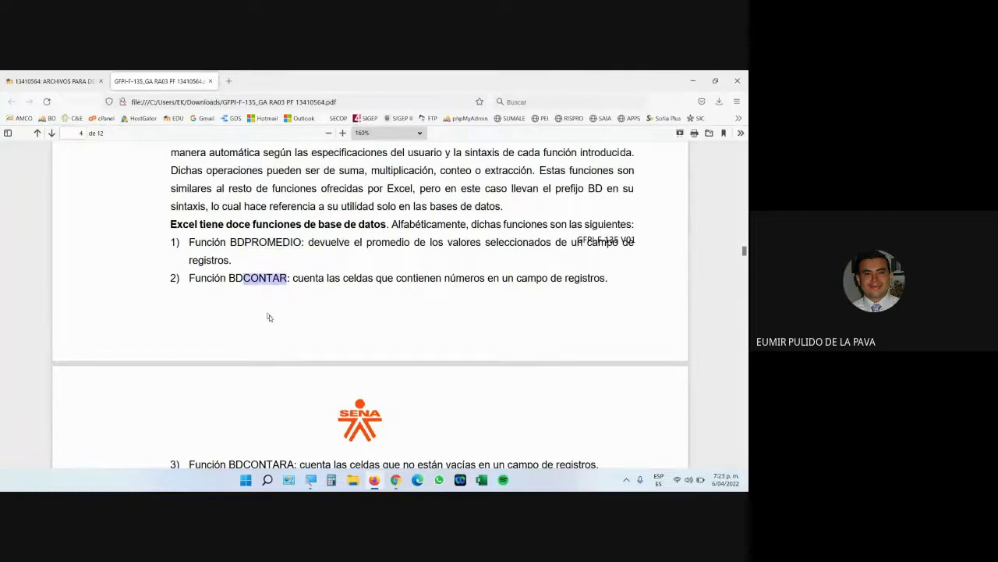
scroll(273, 324, "down", 4)
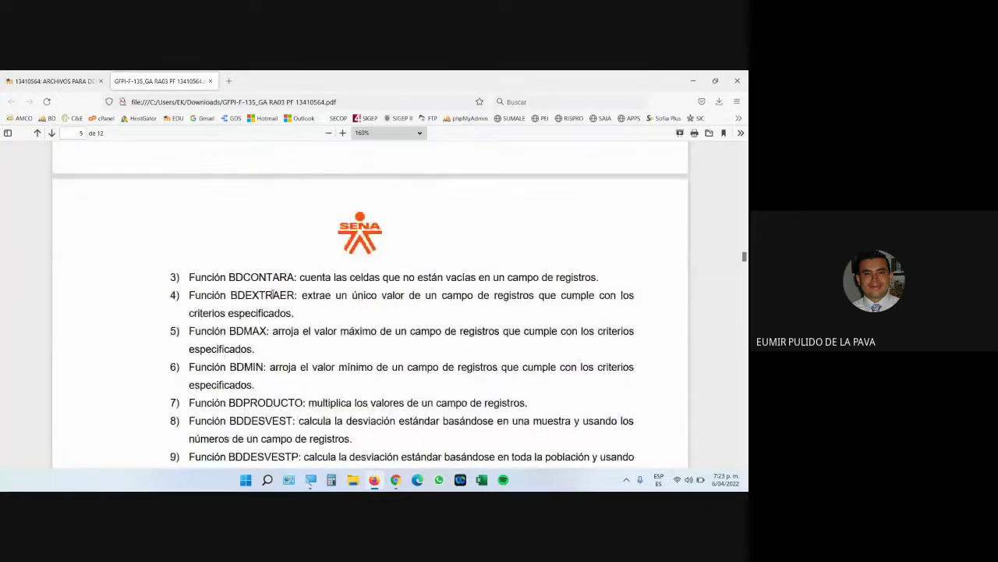
left_click_drag(246, 295, 298, 295)
left_click_drag(248, 330, 302, 402)
- Highlight the rest of the list and the example workbook's file name, then show the course files
scroll(303, 403, "down", 2)
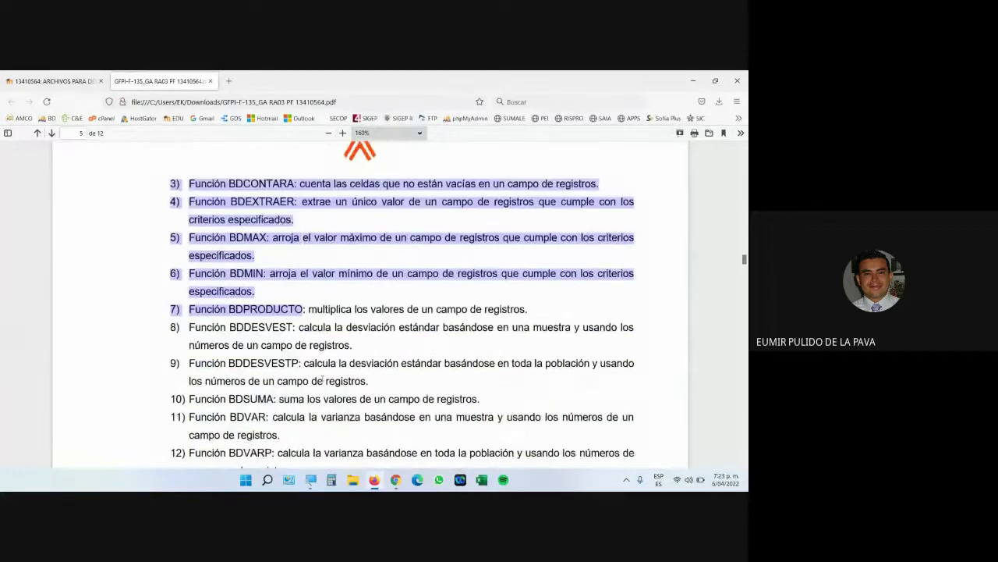
scroll(303, 402, "down", 2)
left_click_drag(243, 305, 274, 305)
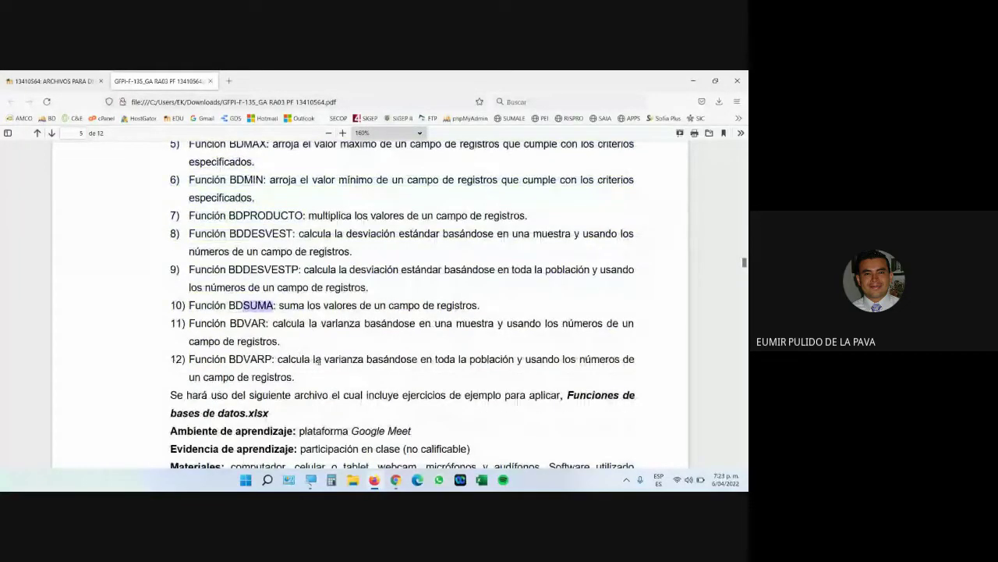
scroll(316, 420, "down", 1)
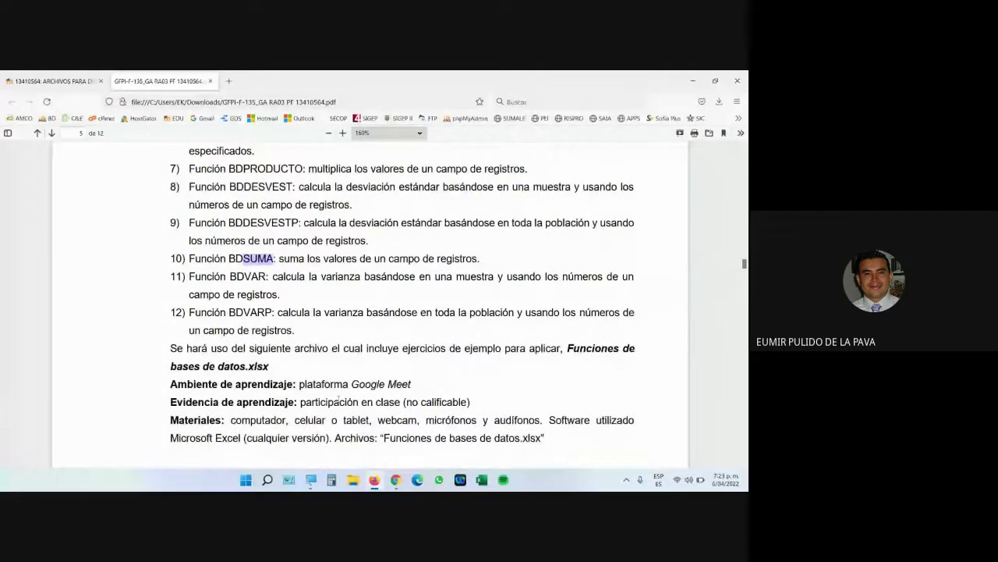
left_click_drag(568, 349, 255, 367)
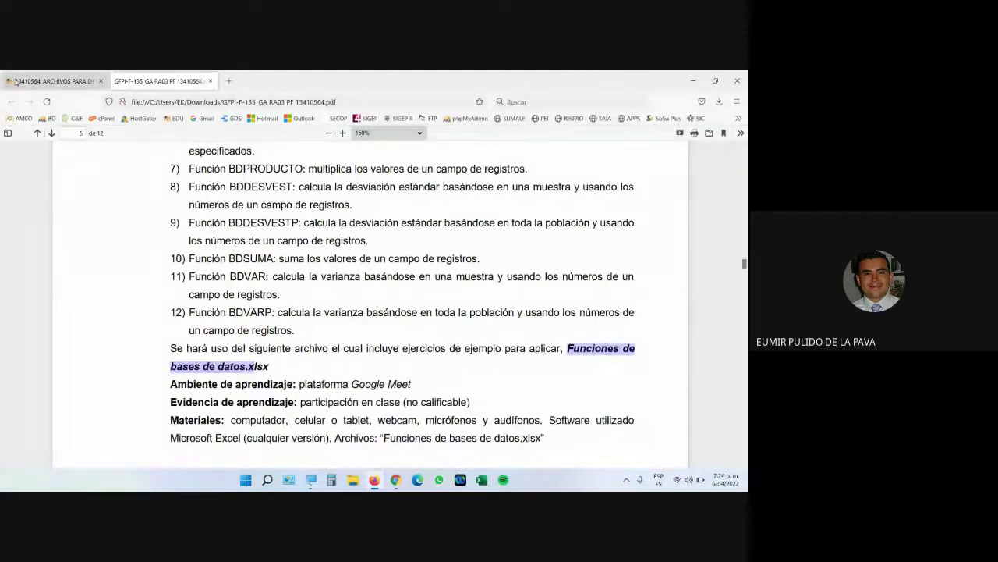
left_click(6, 82)
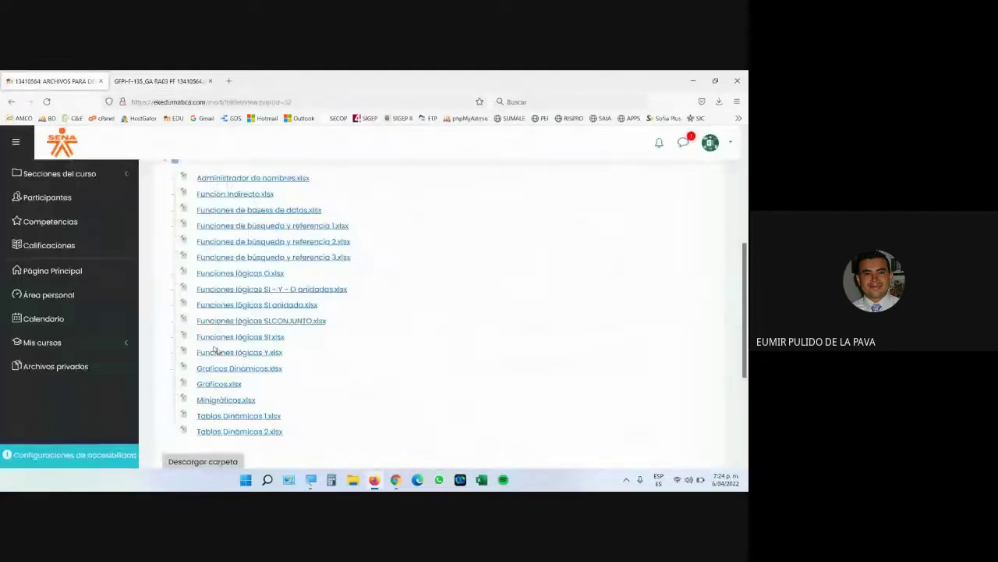
- Download Funciones de bases de datos.xlsx and save it to the Escritorio (desktop)
left_click(271, 212)
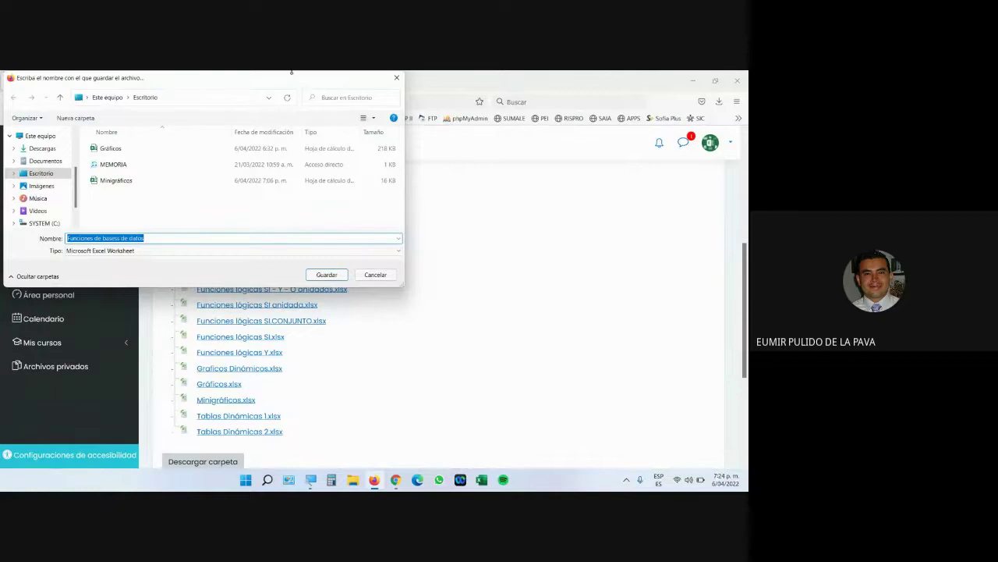
left_click(330, 274)
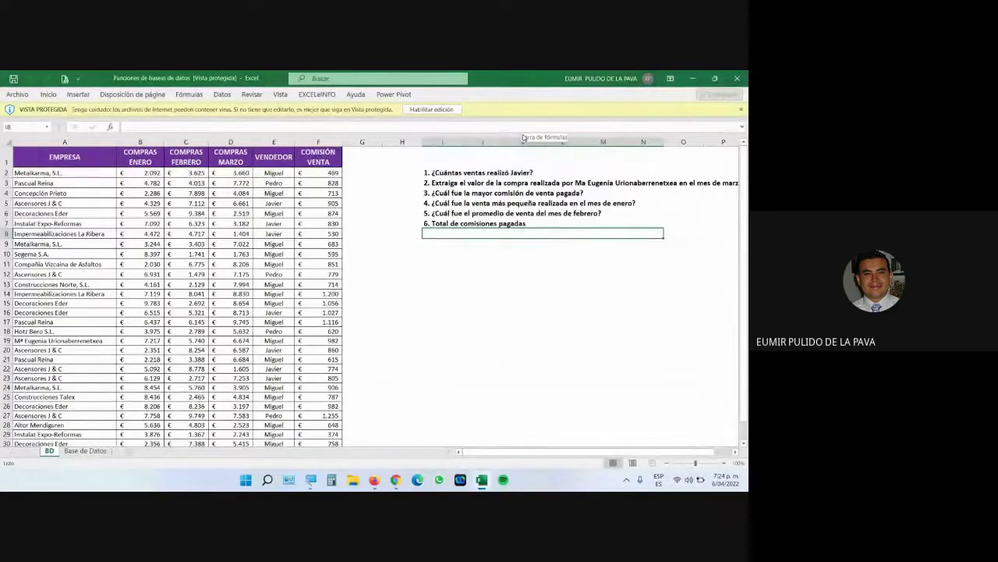
- Enable editing, review the BD sheet's questions in I2:O7, and end on the Base de Datos sheet
left_click(431, 109)
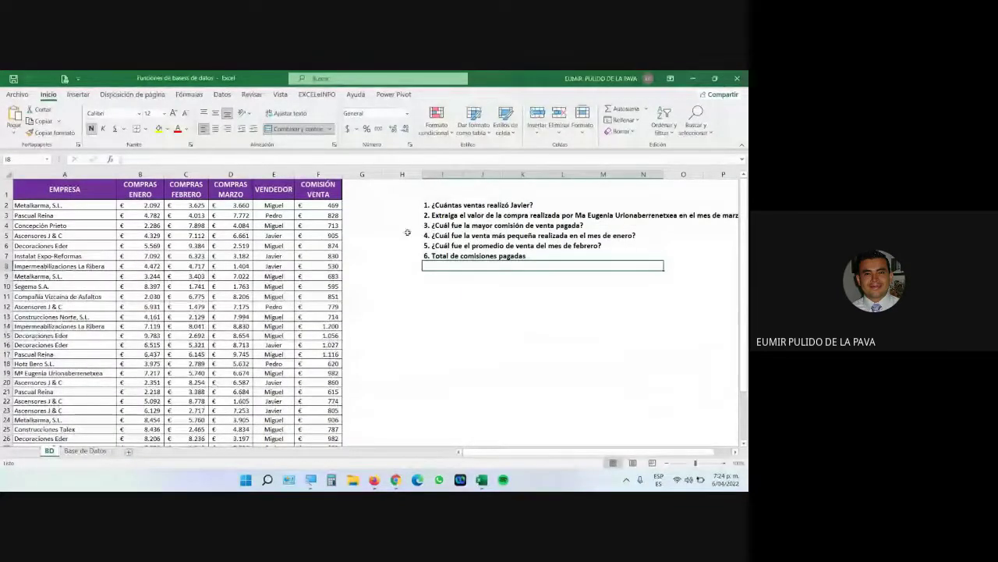
left_click(85, 451)
left_click(48, 451)
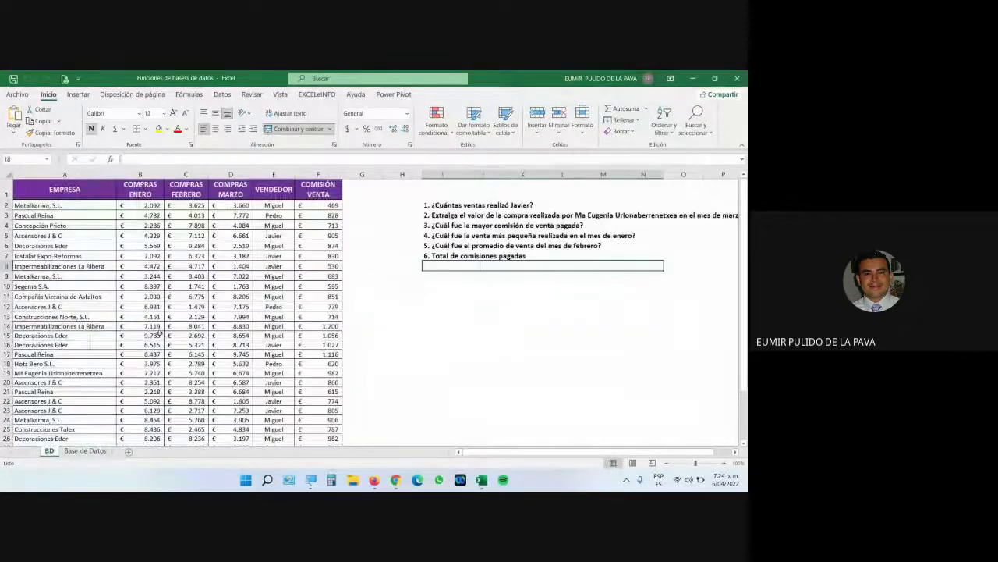
left_click_drag(468, 205, 456, 251)
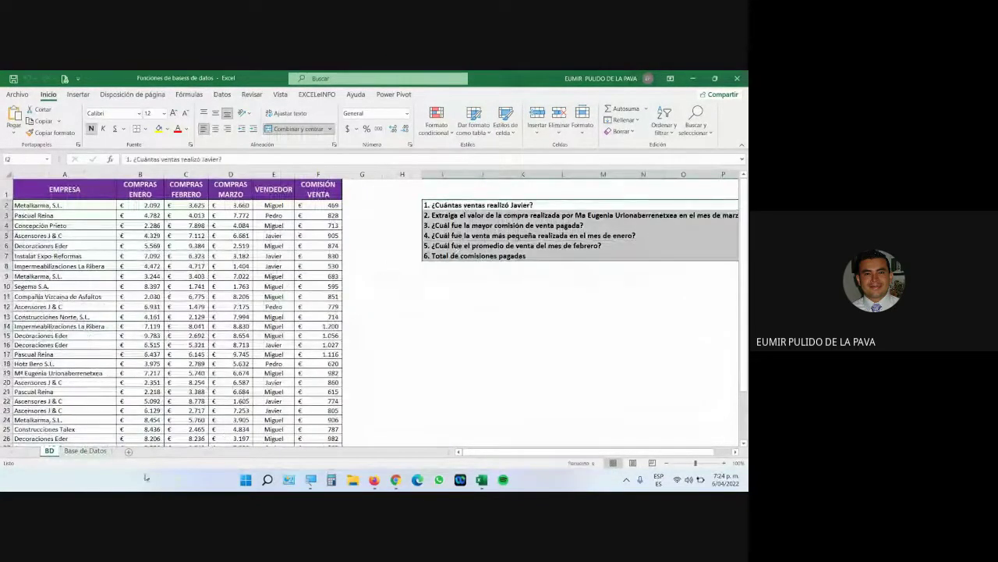
left_click(88, 452)
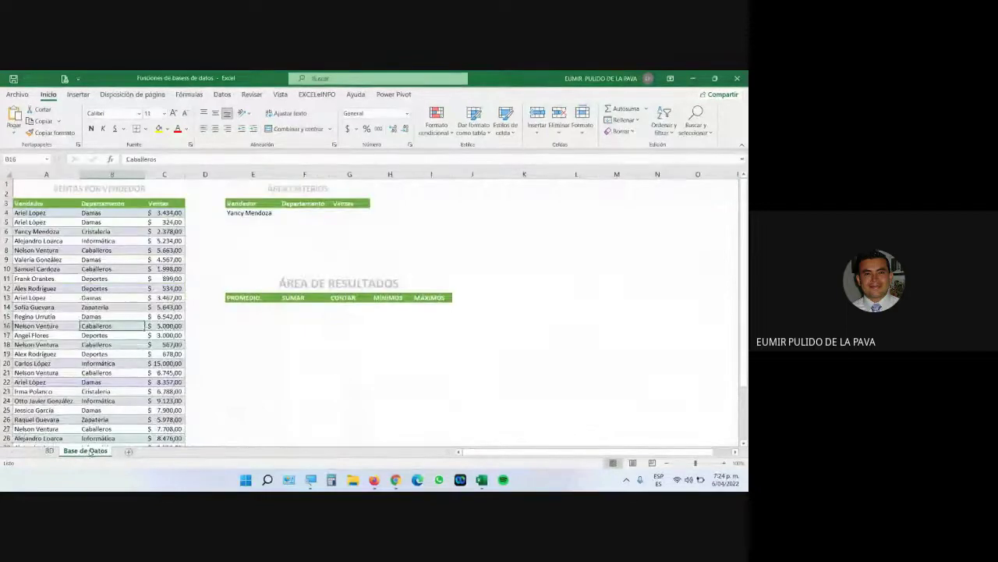
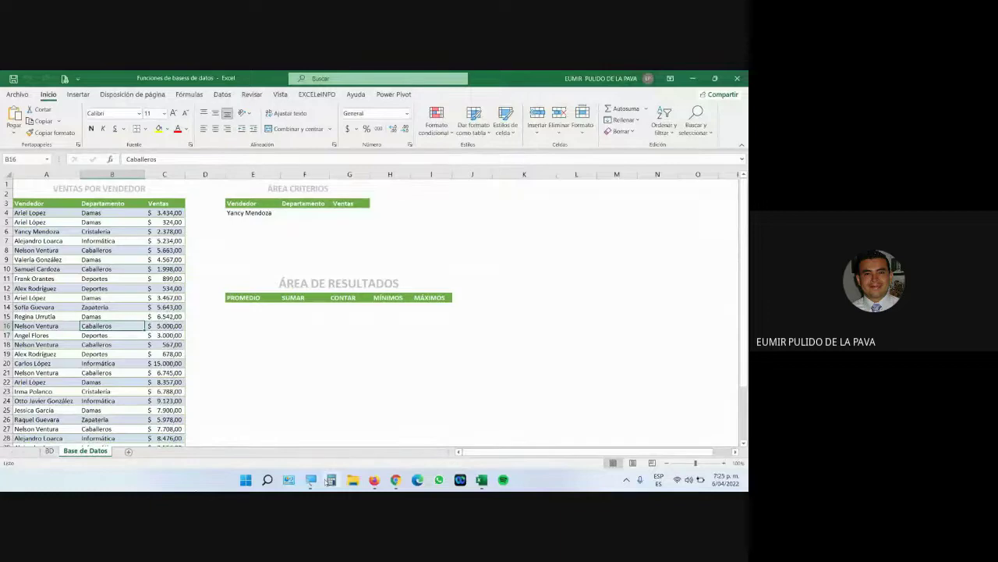
- Magnify the view and highlight the criteria area headers Vendedor through Ventas and the seller in E4
left_click(310, 479)
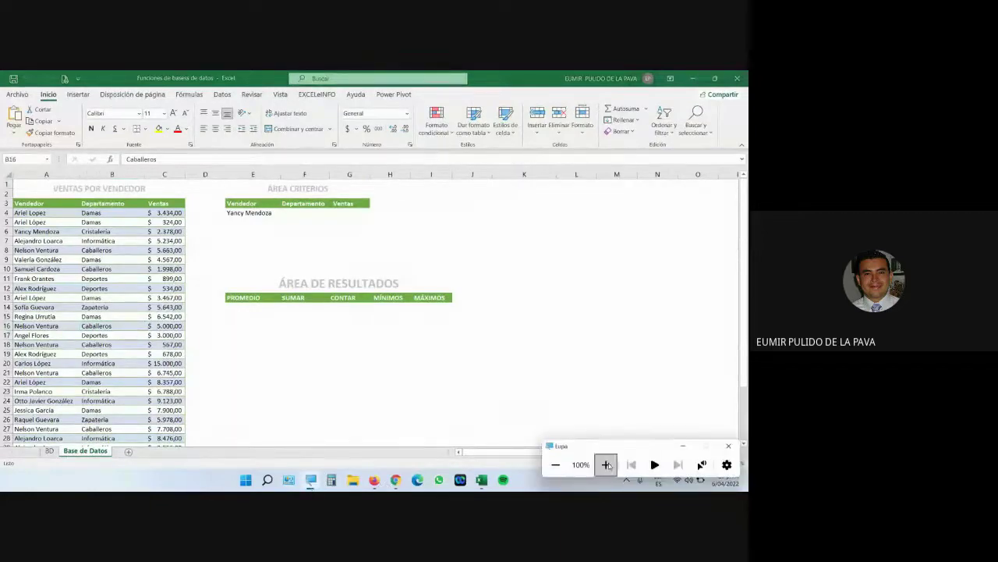
left_click(606, 463)
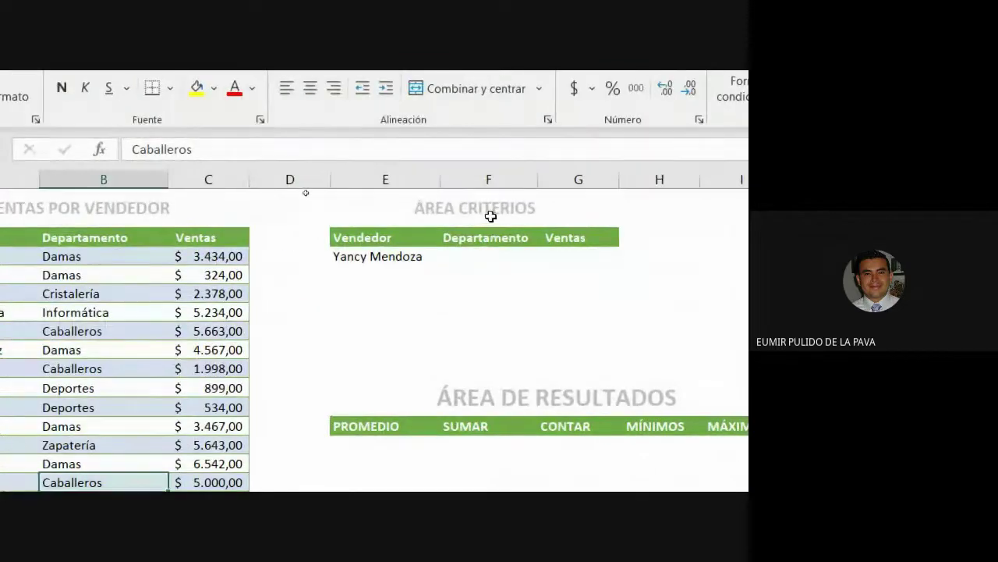
left_click(490, 215)
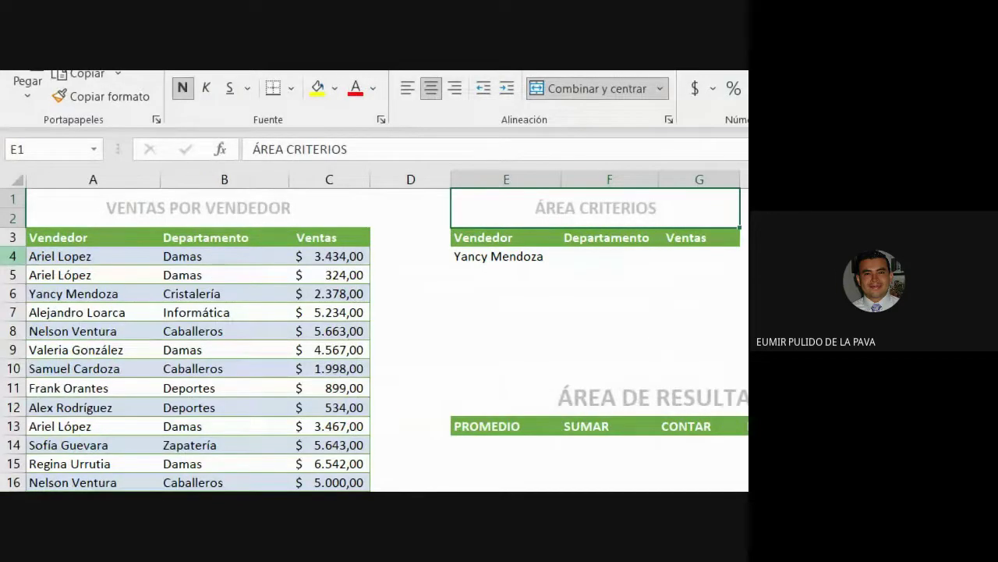
left_click_drag(484, 236, 674, 237)
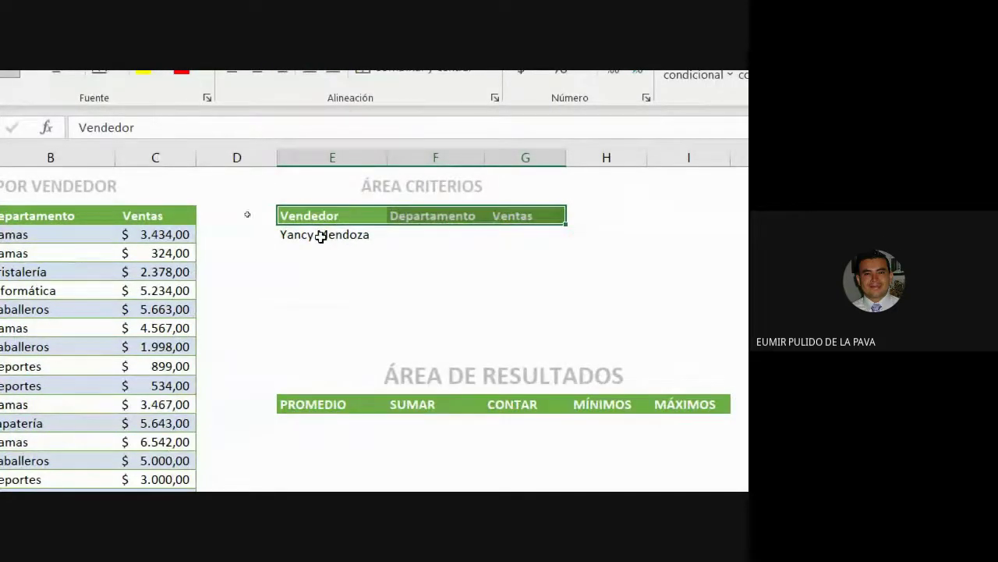
left_click(324, 236)
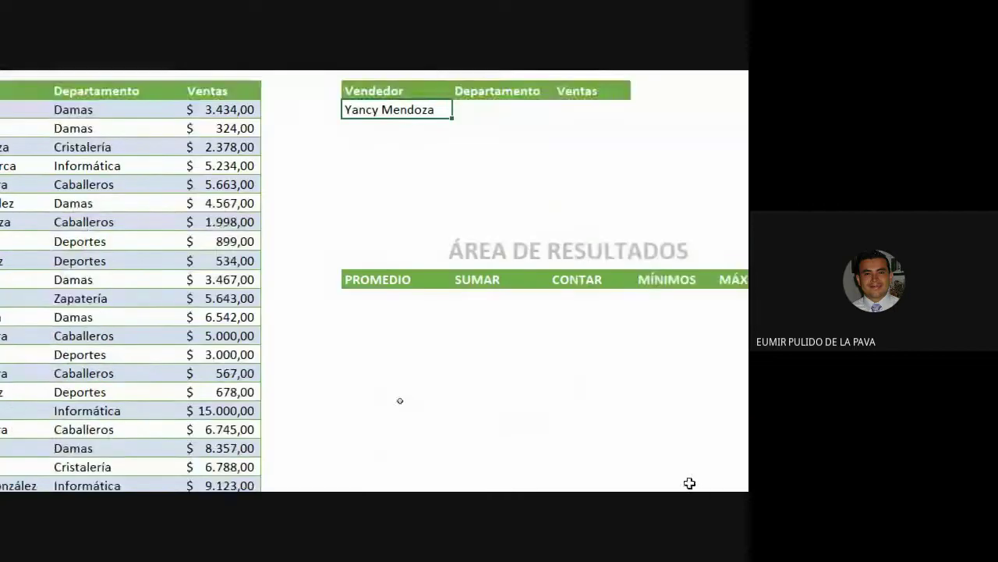
- Enter =SUMAR.SI(A4:A35;E4;C4:C35) in an empty cell below the results, giving 2378
left_click(359, 343)
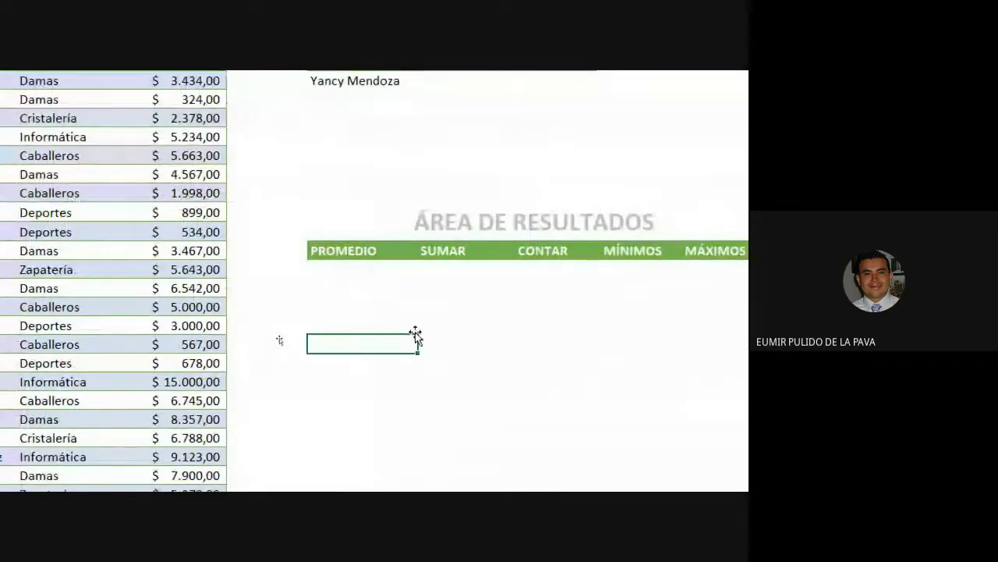
type("=SUMA")
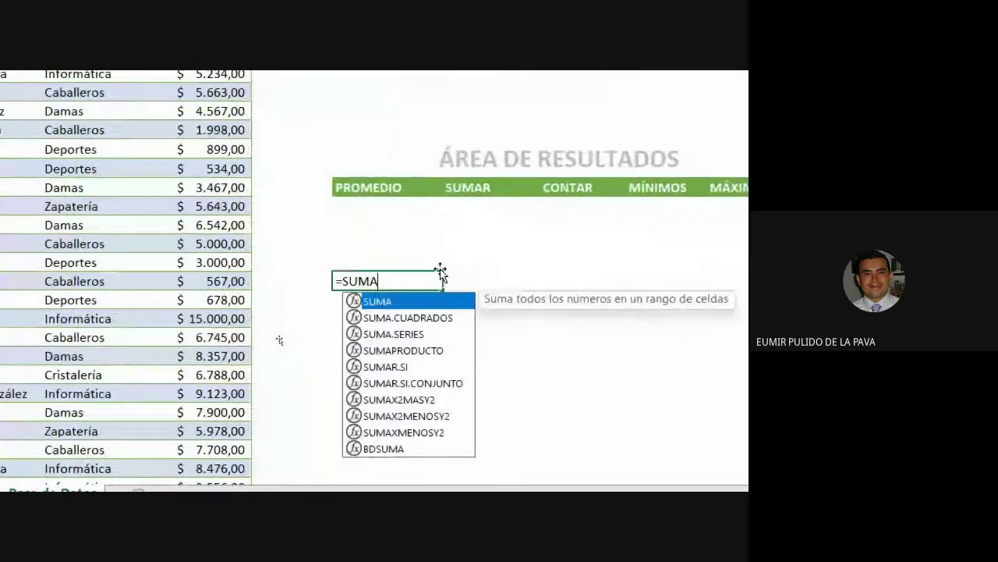
key("Down")
key("Down")
key("Down")
key("Down")
key("Tab")
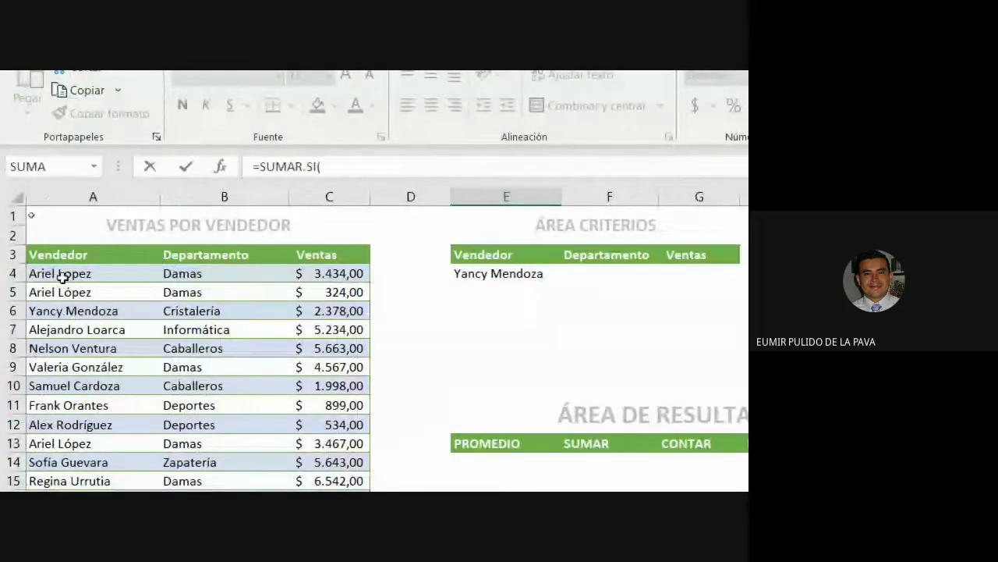
left_click(64, 273)
key("ctrl+shift+Down")
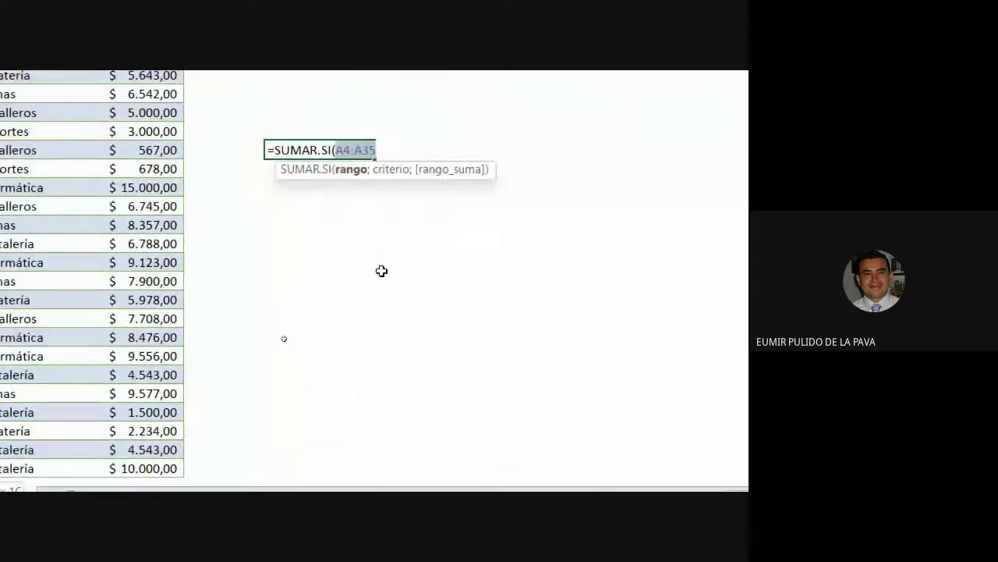
type(";")
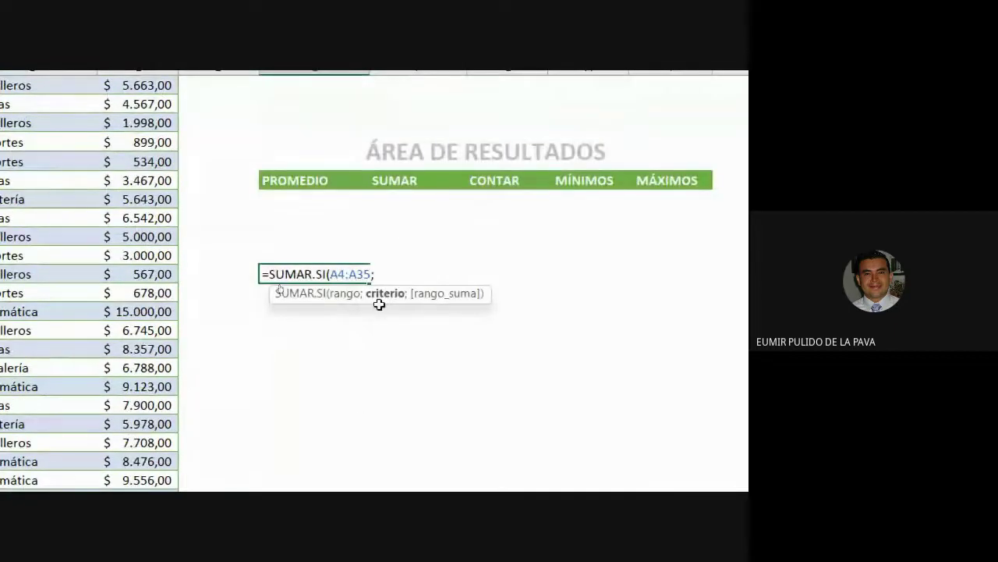
scroll(350, 383, "up", 2)
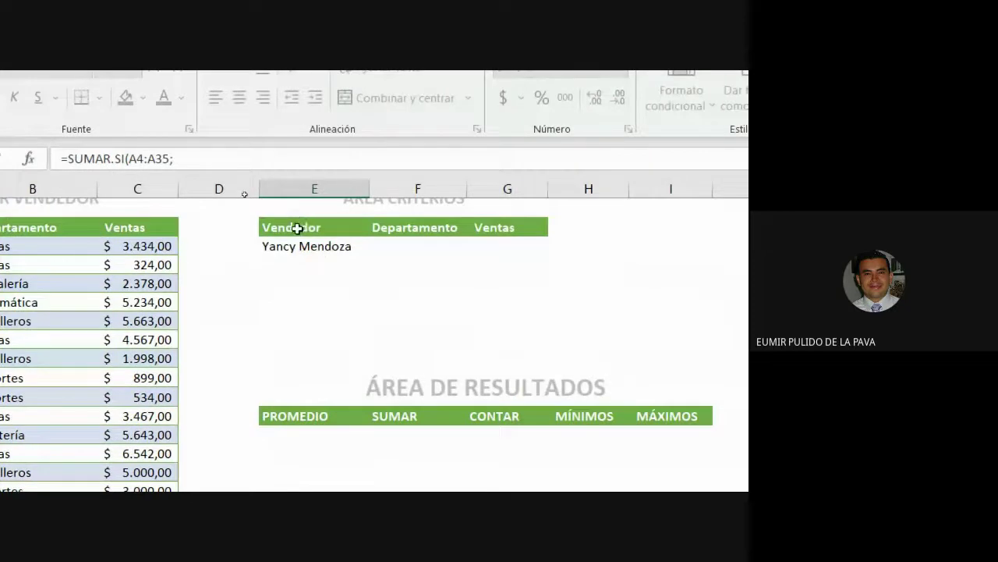
left_click(291, 248)
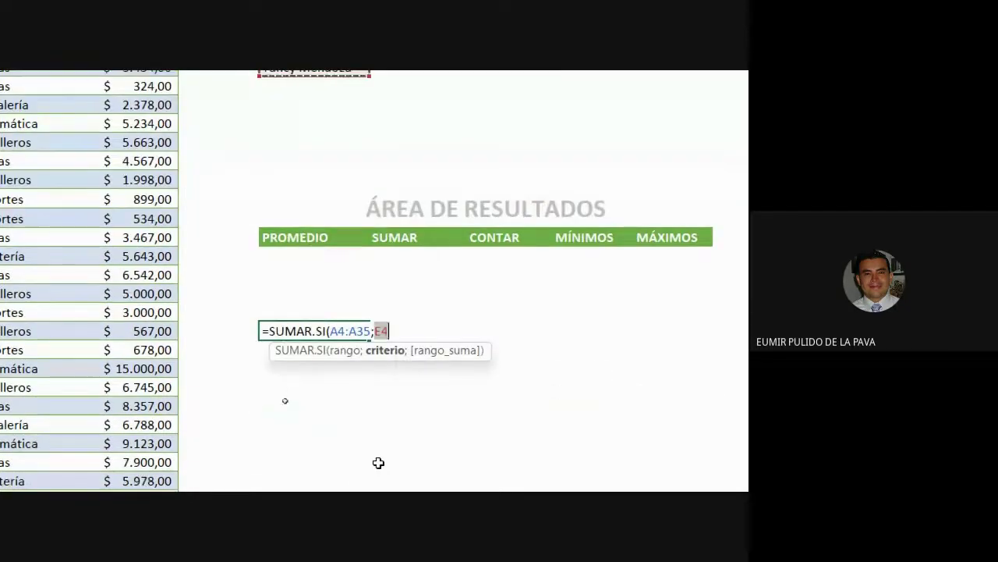
type(";")
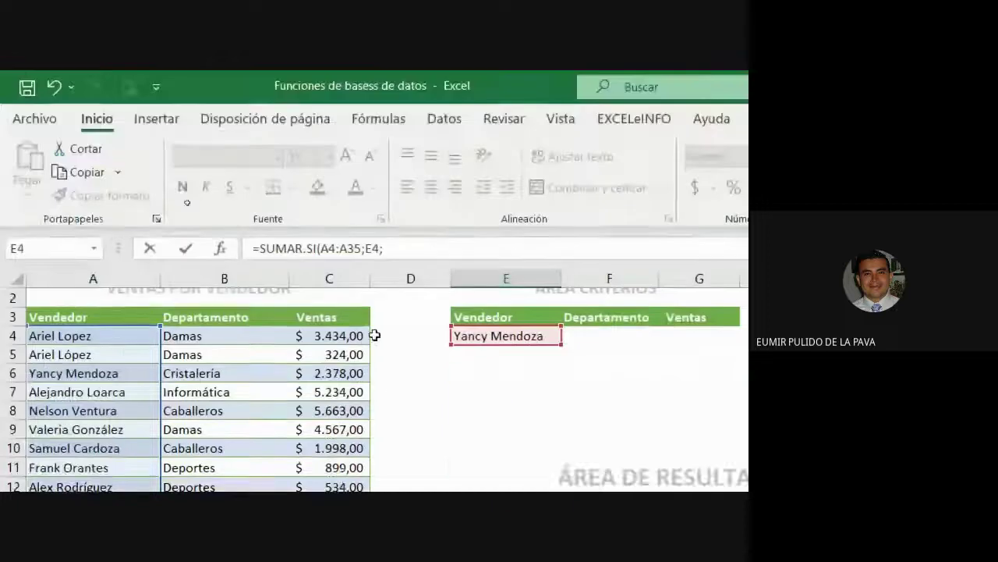
left_click(370, 355)
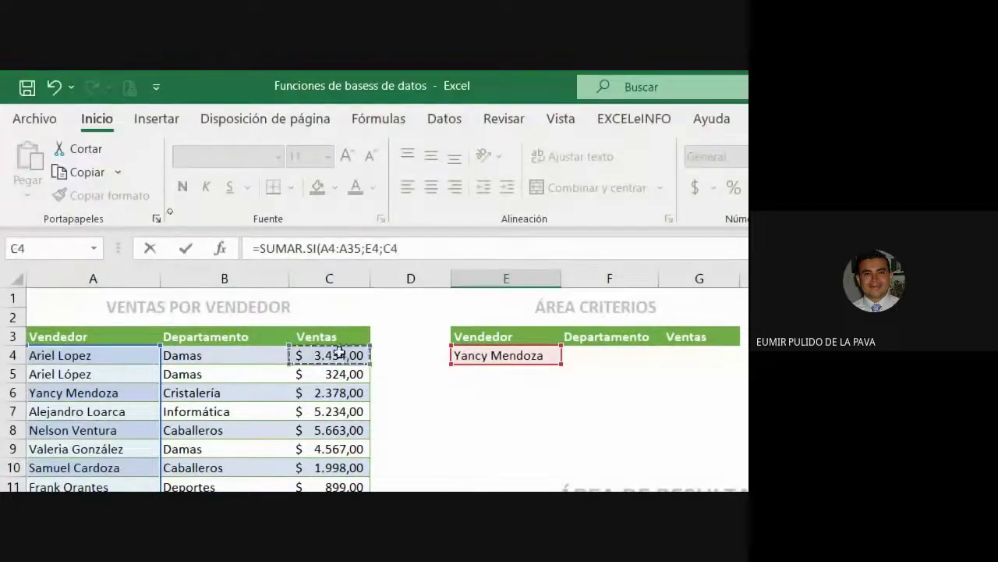
key("ctrl+shift+Down")
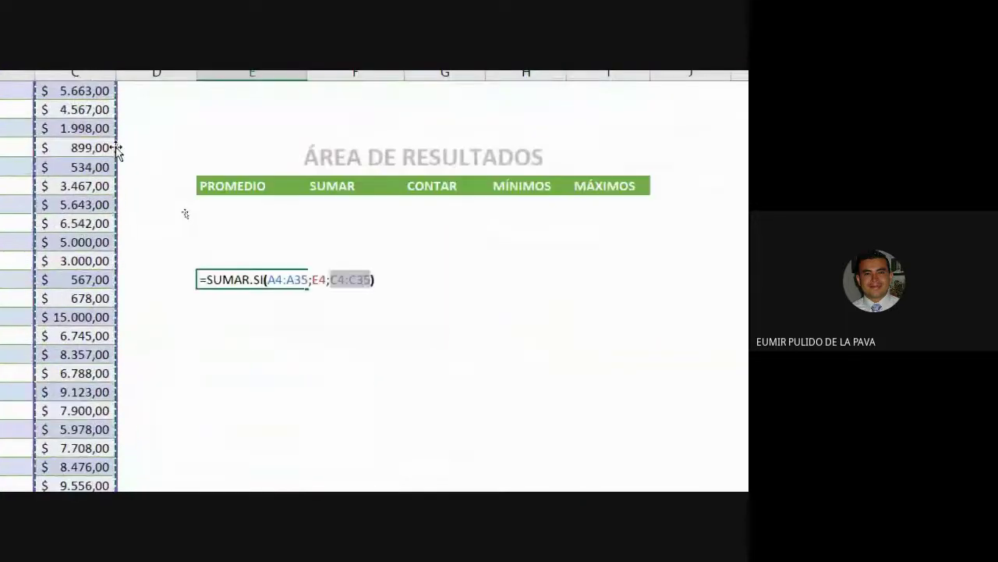
key("Return")
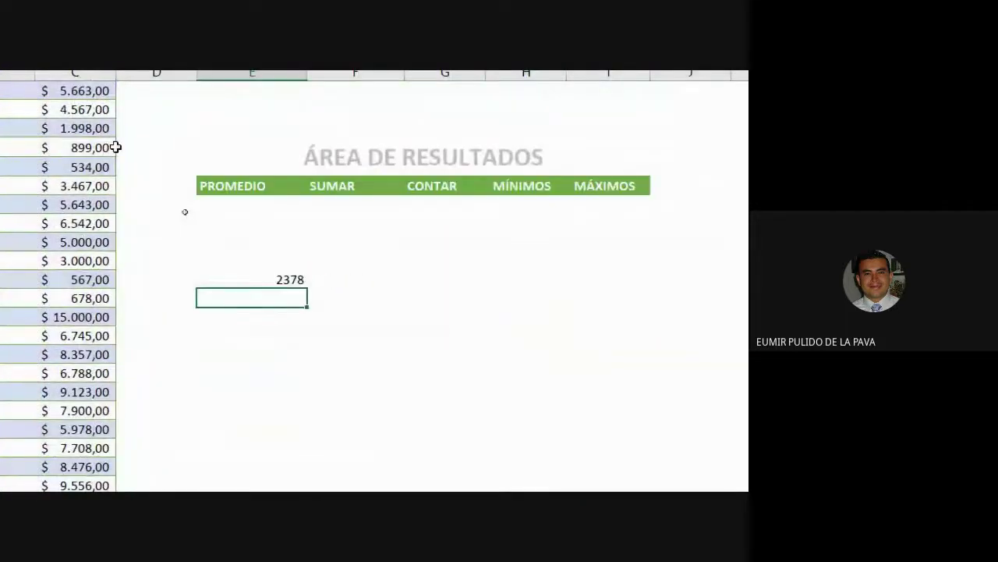
- Reopen the 2378 result's formula to review its arguments, leaving it unchanged
key("Up")
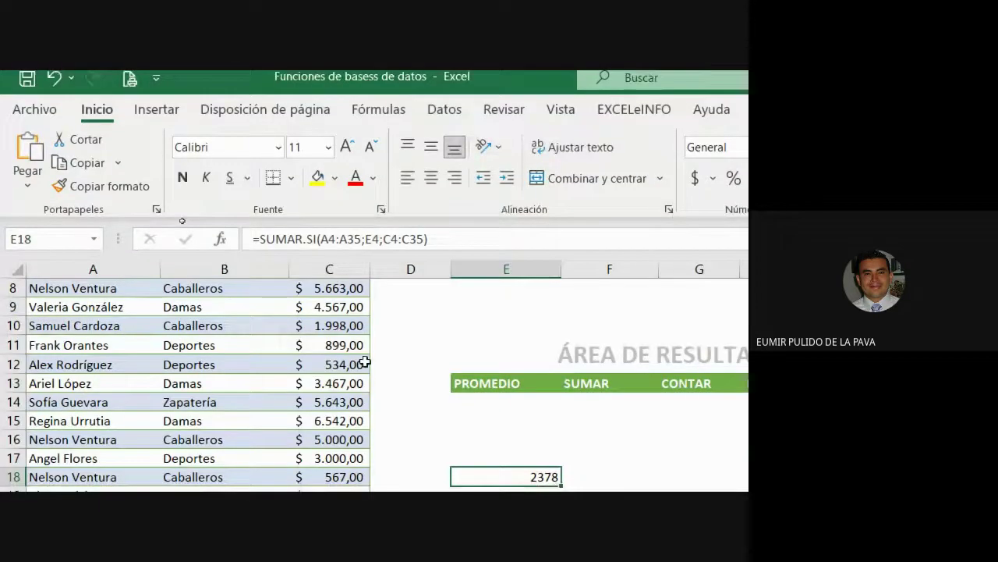
scroll(115, 336, "up", 2)
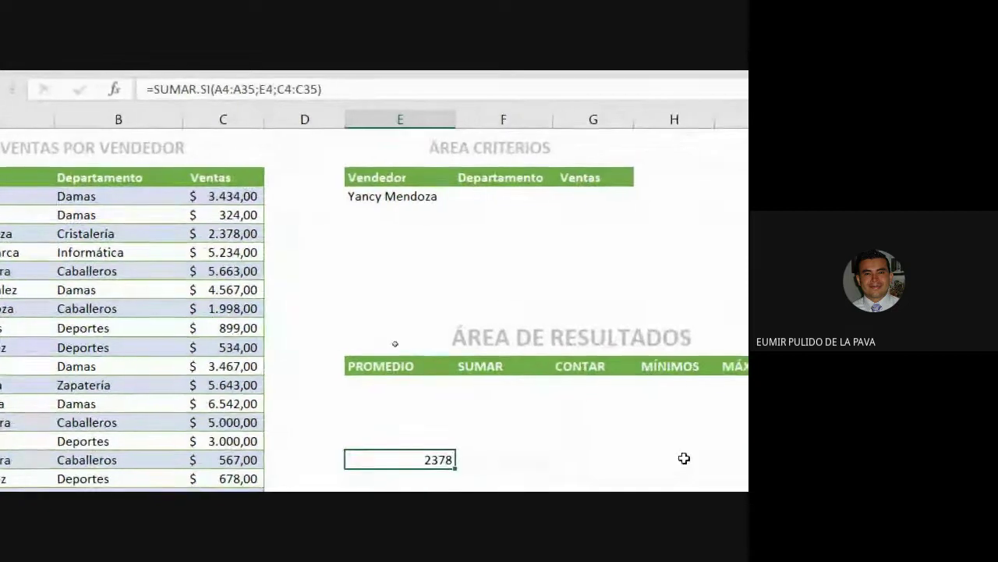
double_click(401, 216)
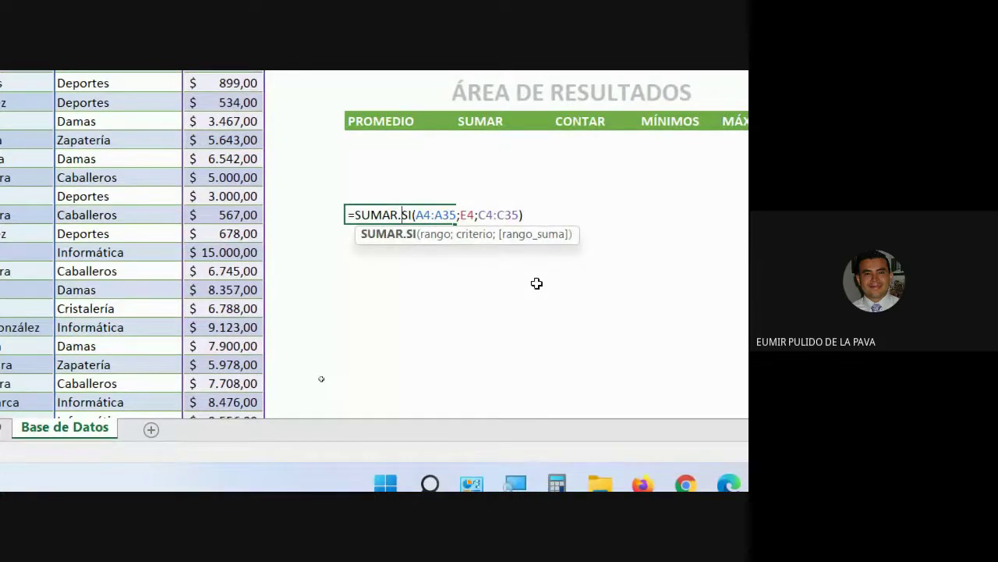
key("Escape")
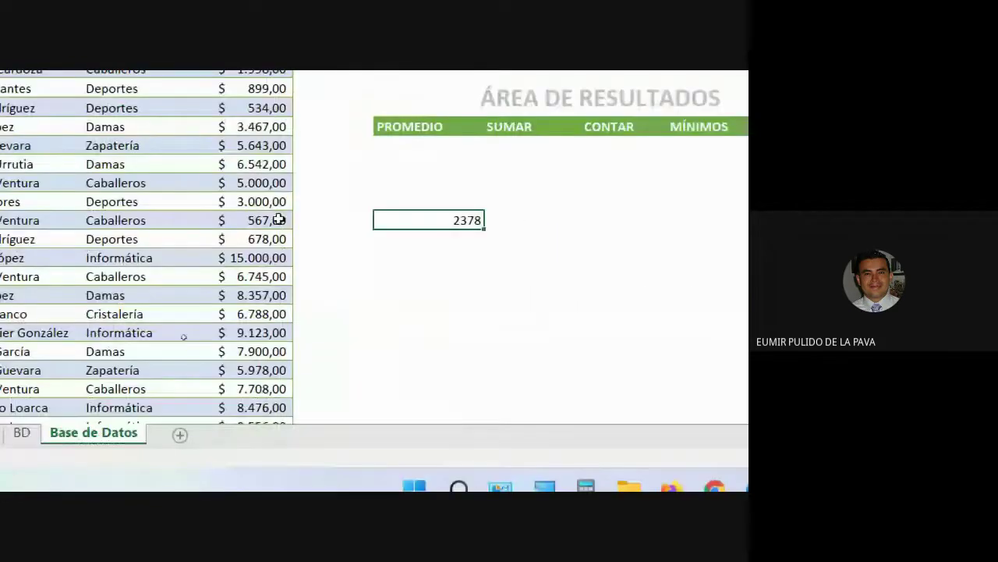
- Point out the SUMAR, PROMEDIO and CONTAR cells, then start =BD under SUMAR with BDSUMA highlighted
left_click(495, 142)
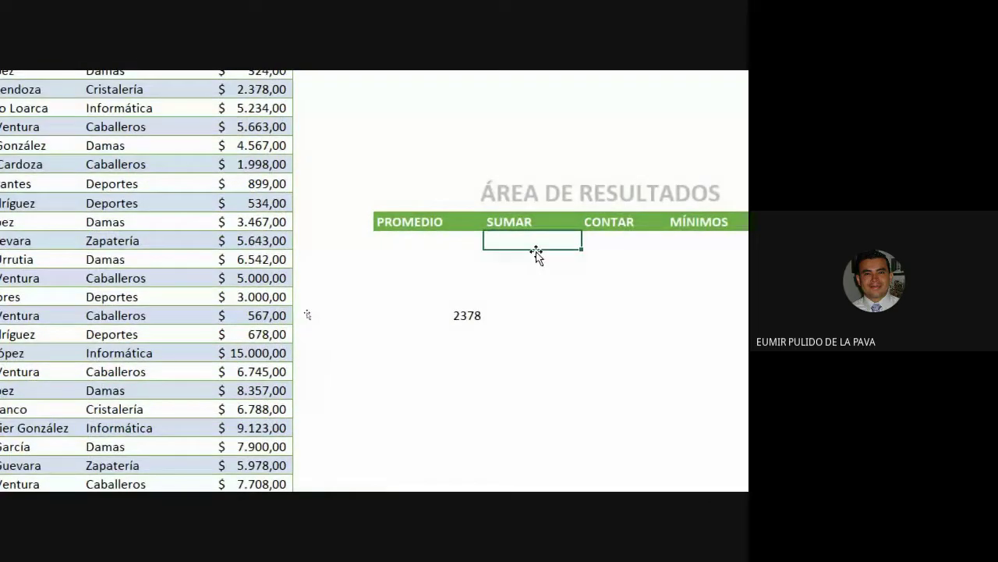
left_click(439, 254)
left_click(441, 225)
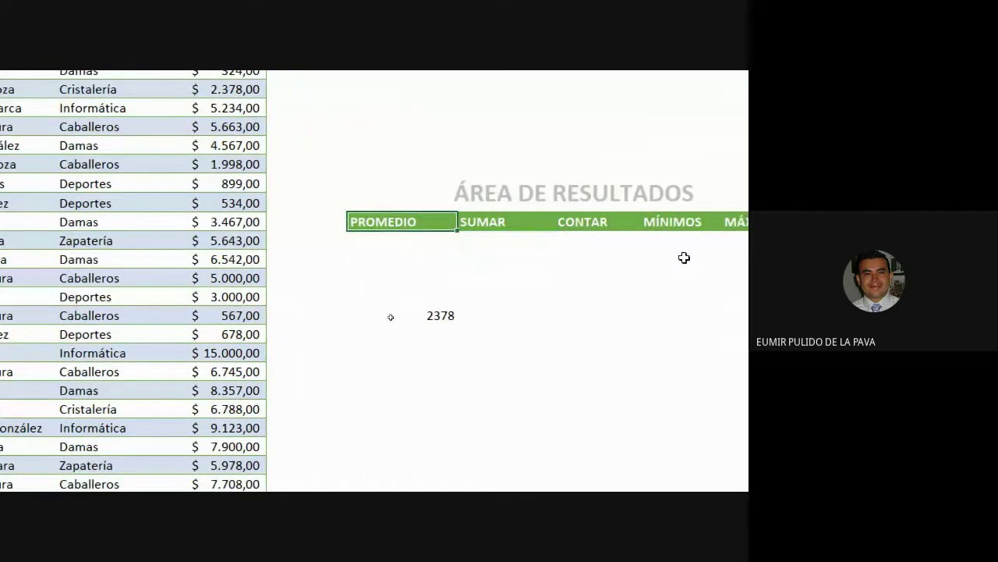
left_click(510, 245)
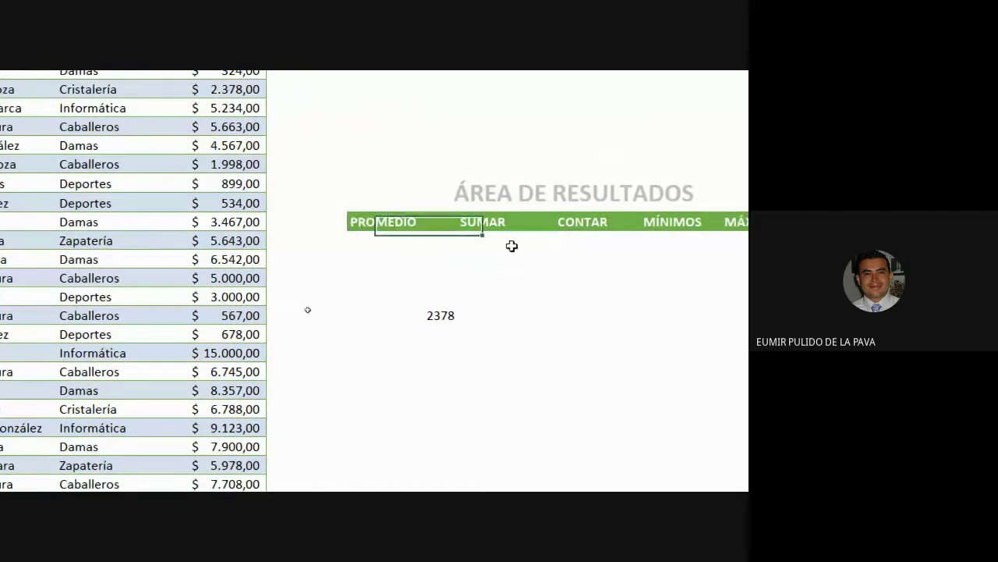
left_click(403, 238)
left_click(607, 237)
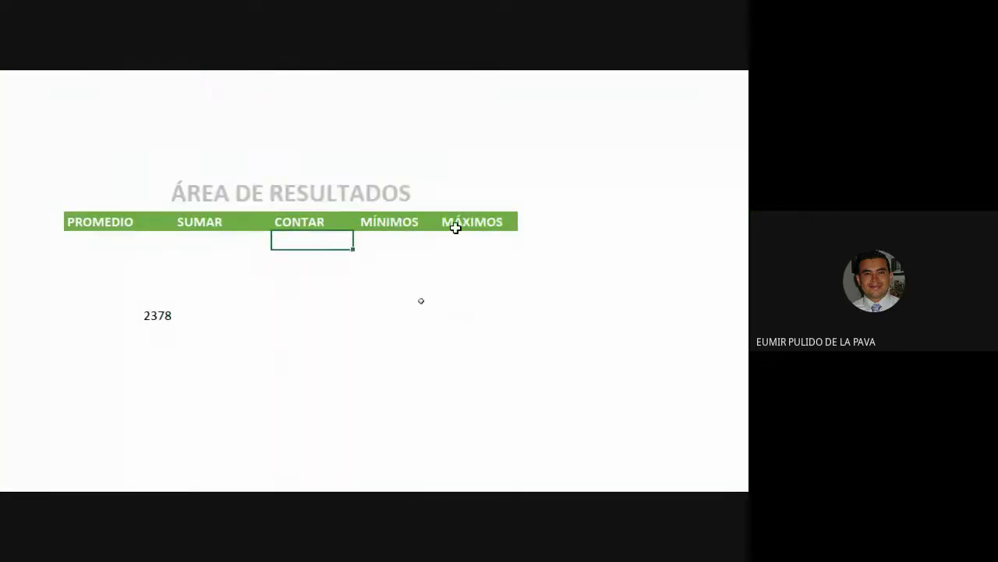
left_click(217, 246)
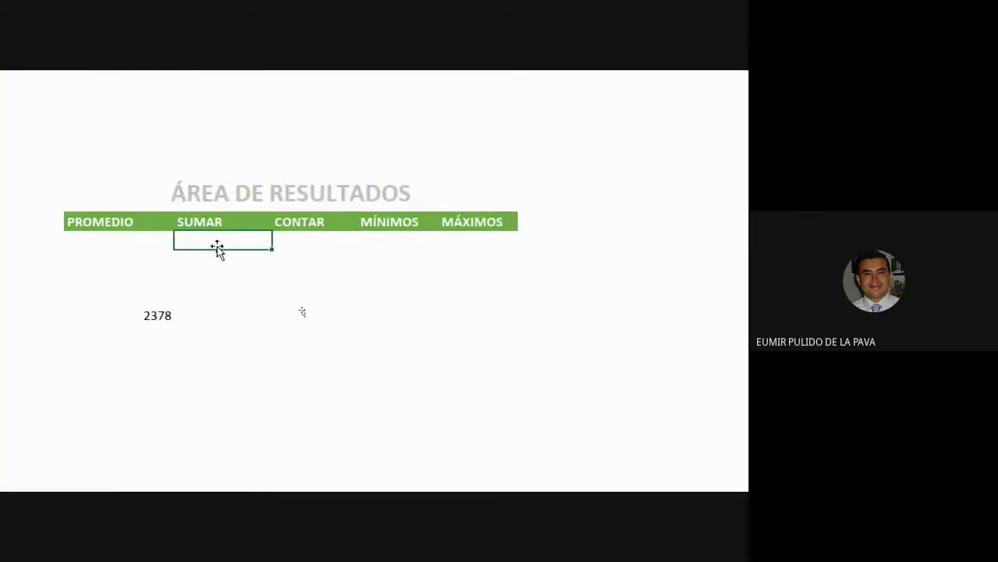
type("=")
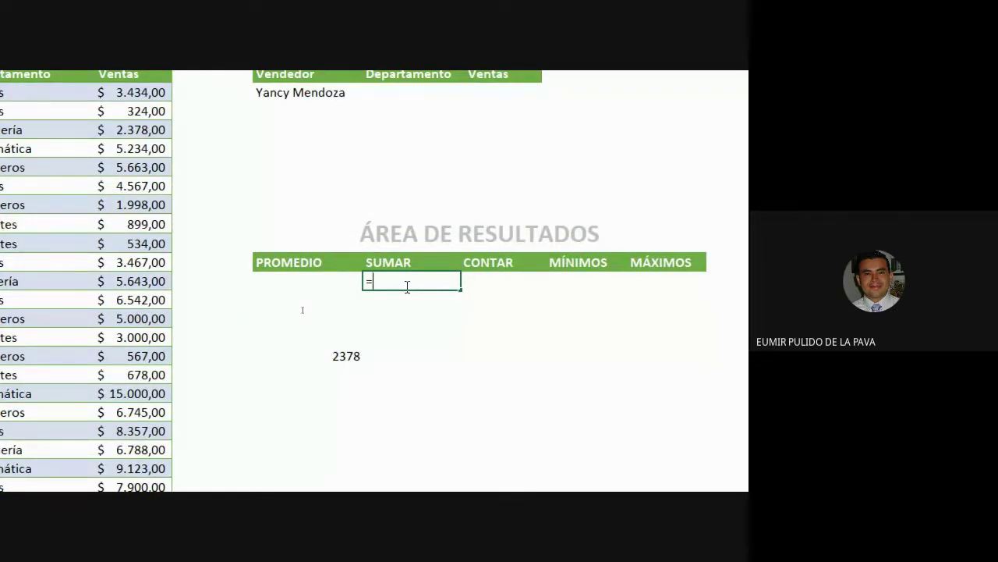
type("BD")
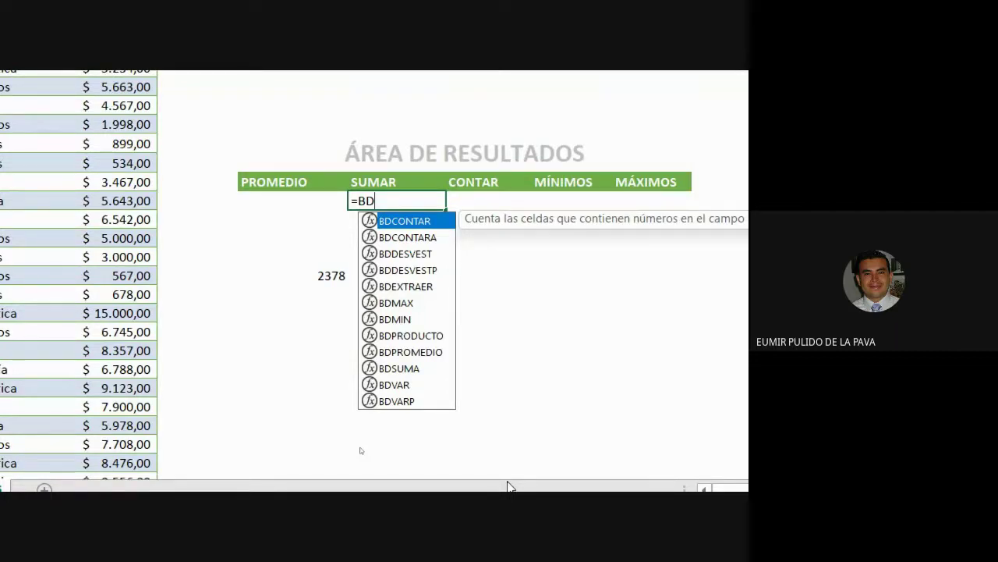
left_click(426, 369)
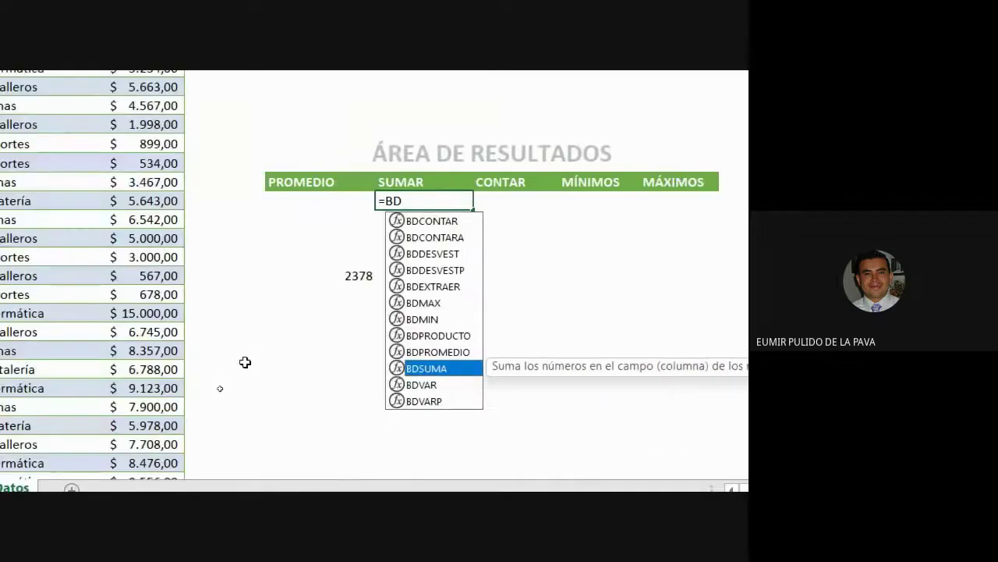
- Complete =BDSUMA(A3:C35;C3;E3:E4) under SUMAR, returning $ 2.378,00
double_click(431, 368)
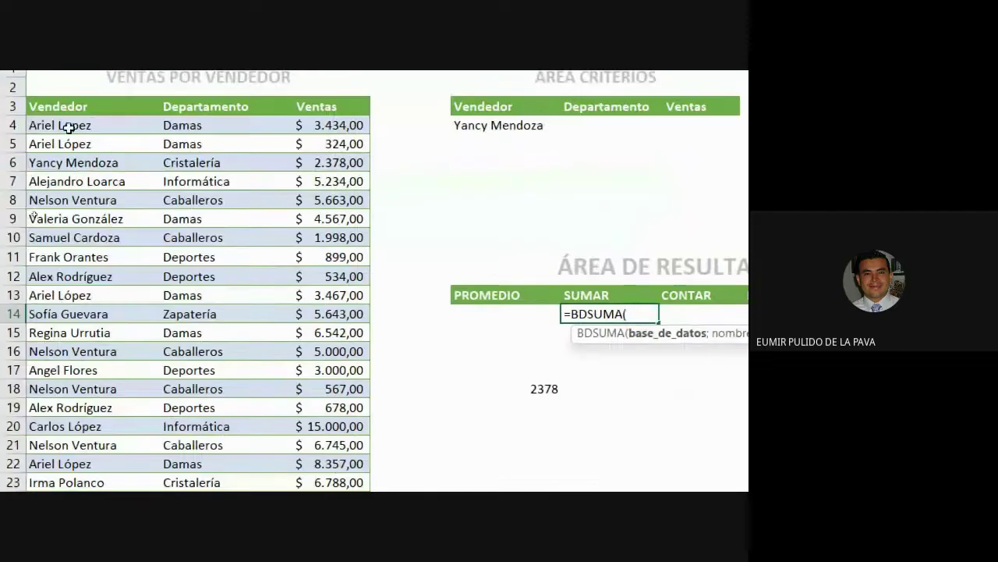
left_click_drag(40, 106, 282, 557)
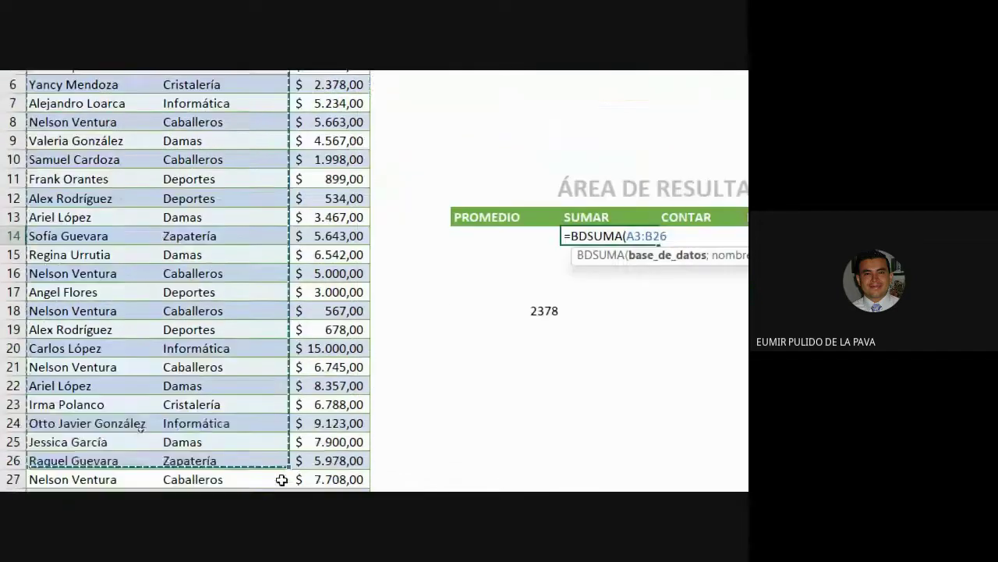
left_click_drag(281, 478, 329, 450)
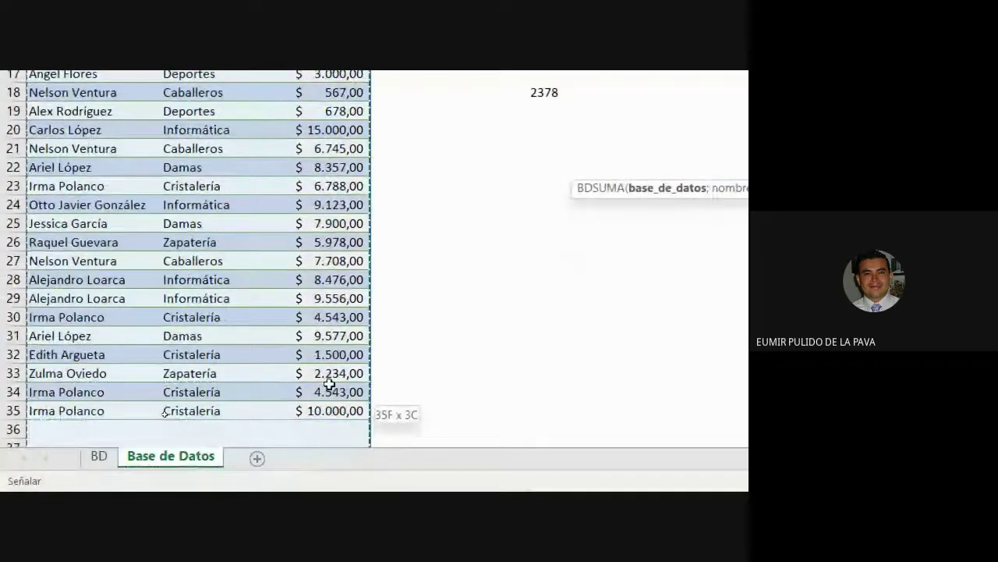
left_click_drag(330, 384, 325, 410)
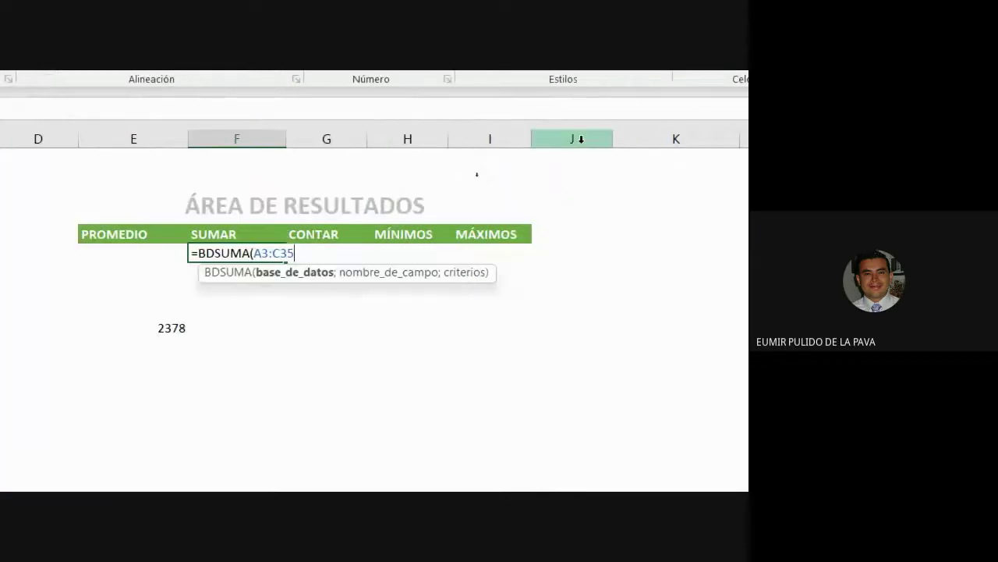
type(";")
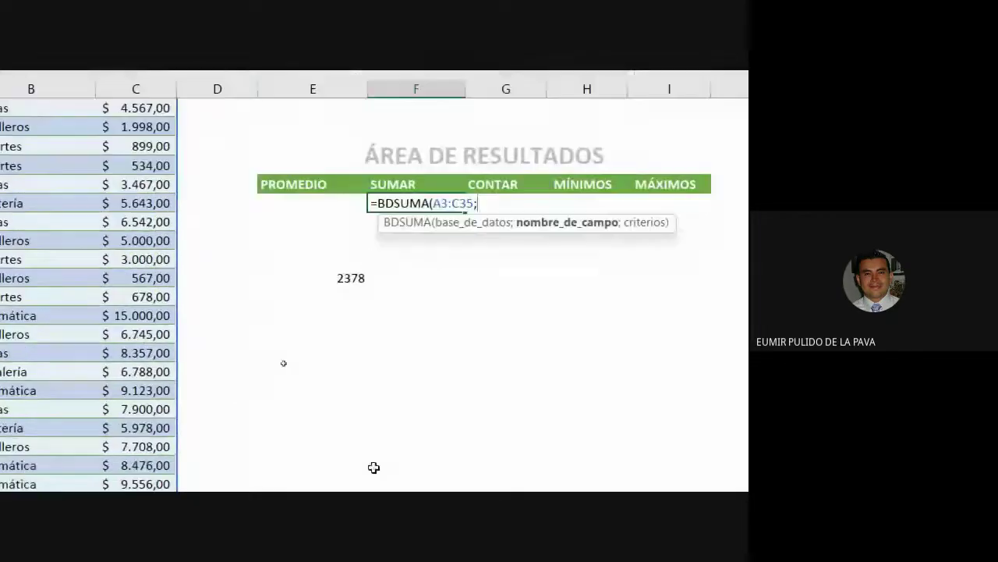
scroll(424, 417, "up", 3)
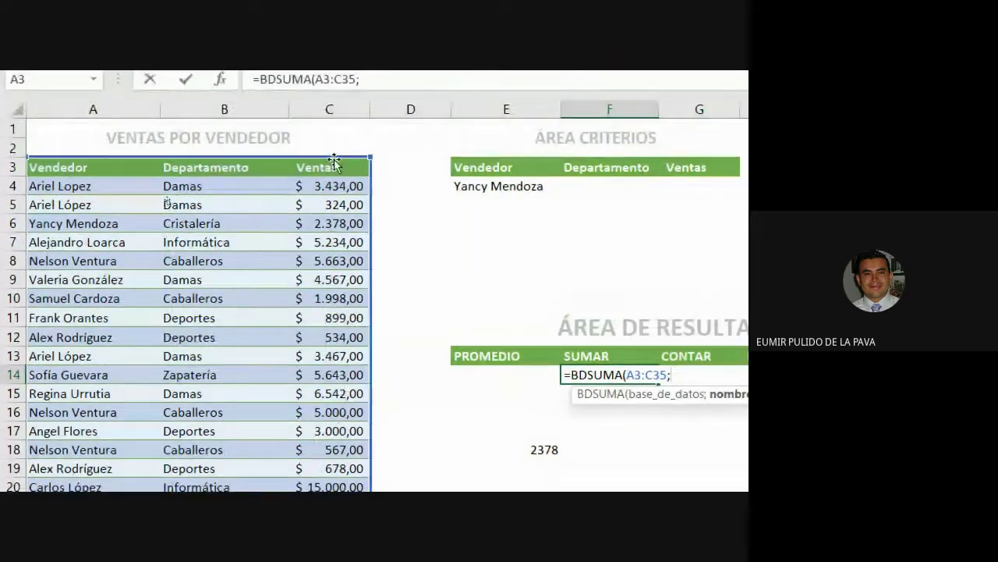
left_click(333, 163)
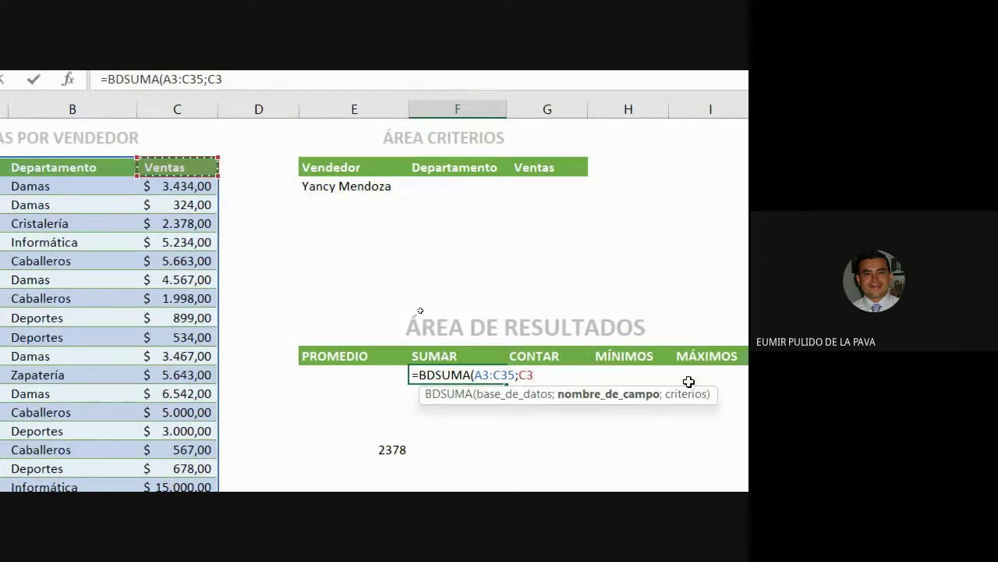
type(";")
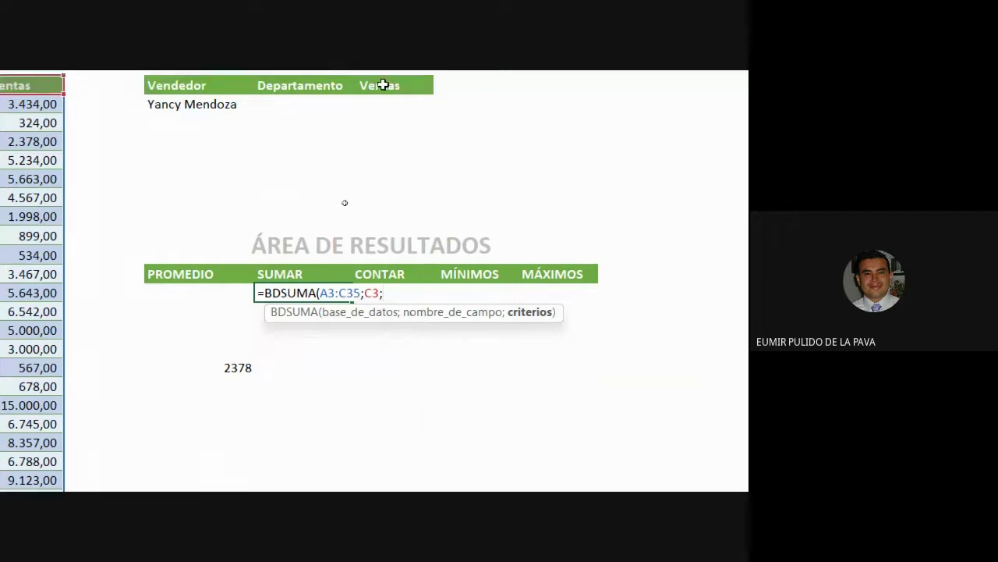
left_click_drag(195, 77, 194, 95)
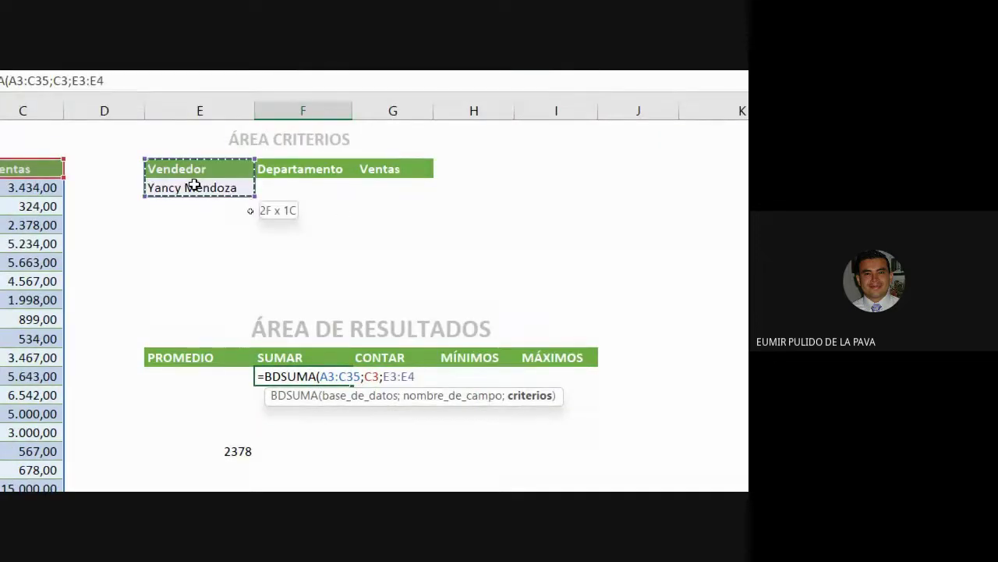
left_click_drag(194, 185, 194, 186)
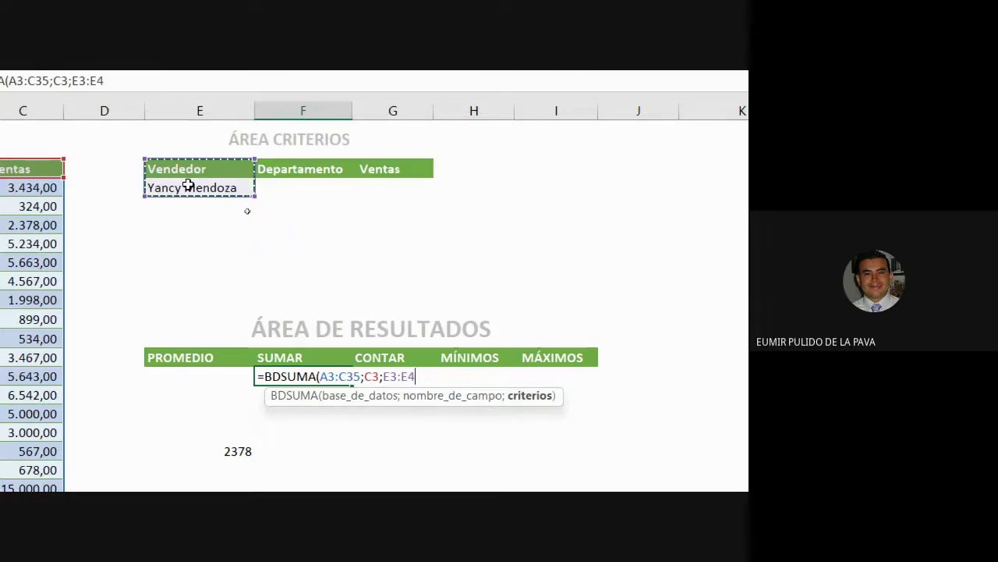
type(")")
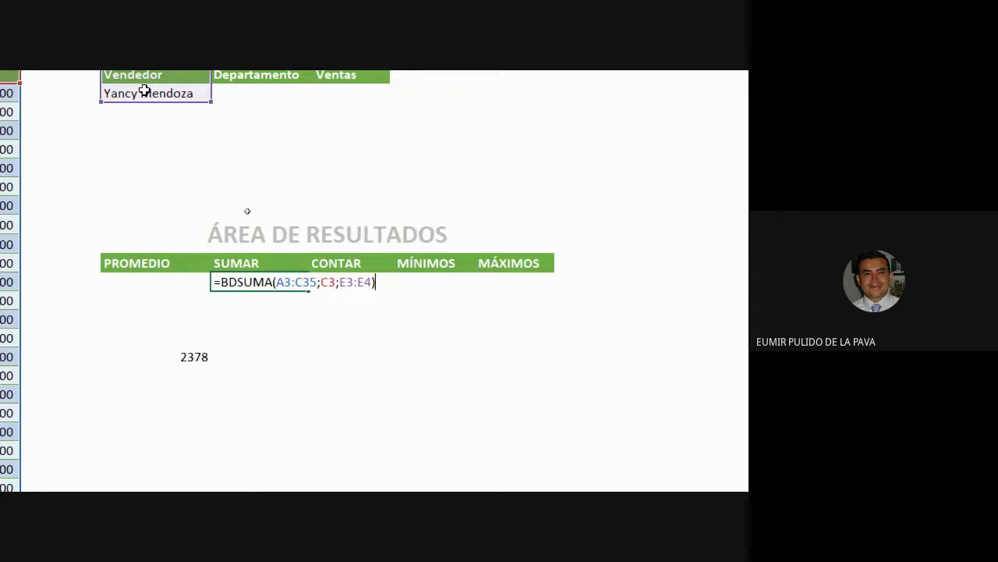
key("Return")
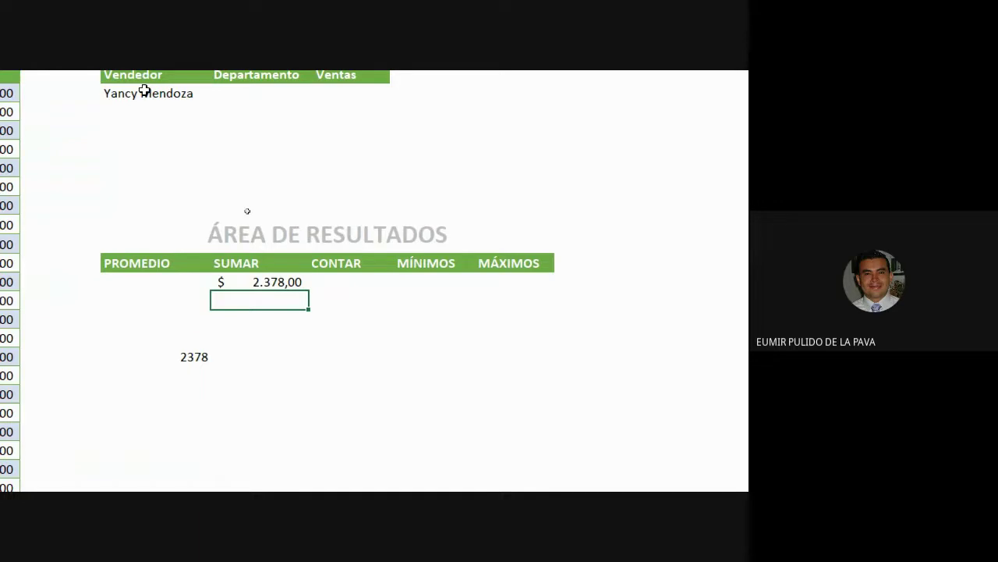
left_click(184, 355)
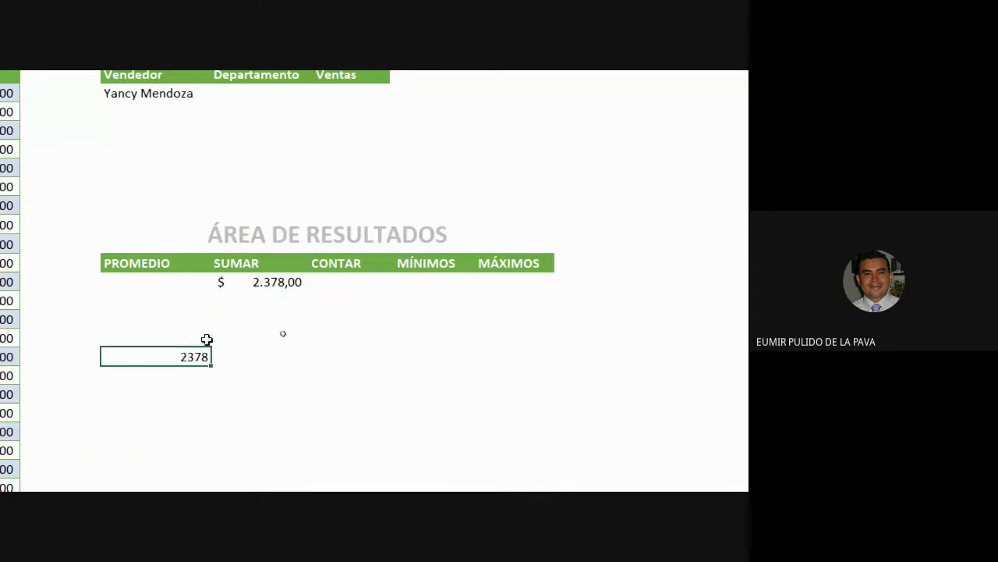
left_click(276, 281)
double_click(276, 280)
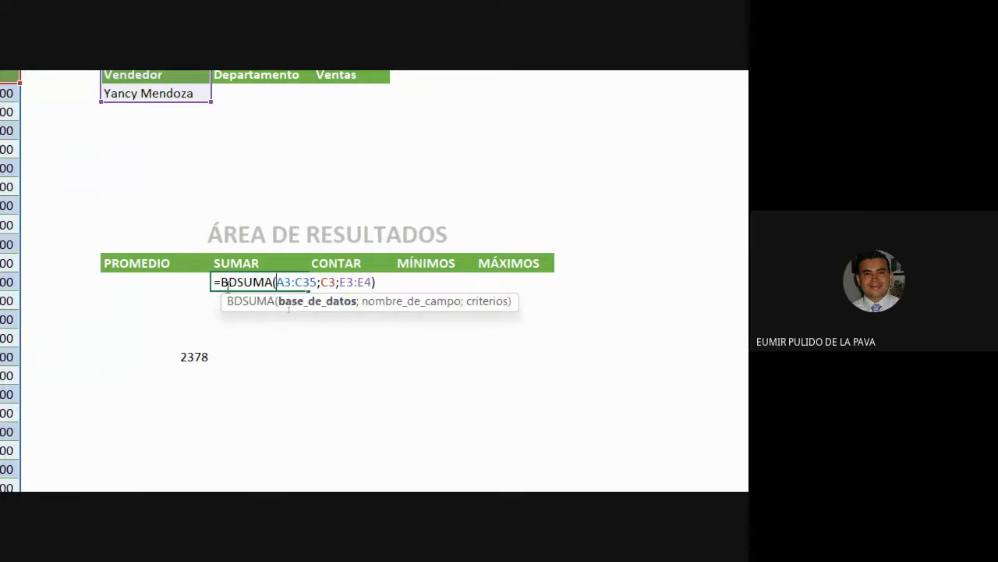
left_click_drag(222, 282, 285, 283)
key("ctrl+c")
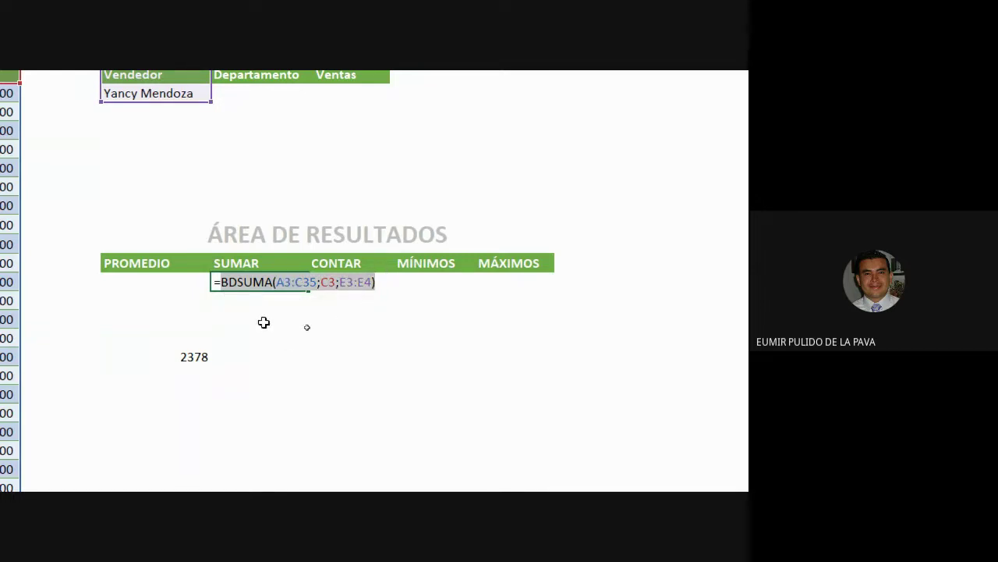
key("Return")
key("Up")
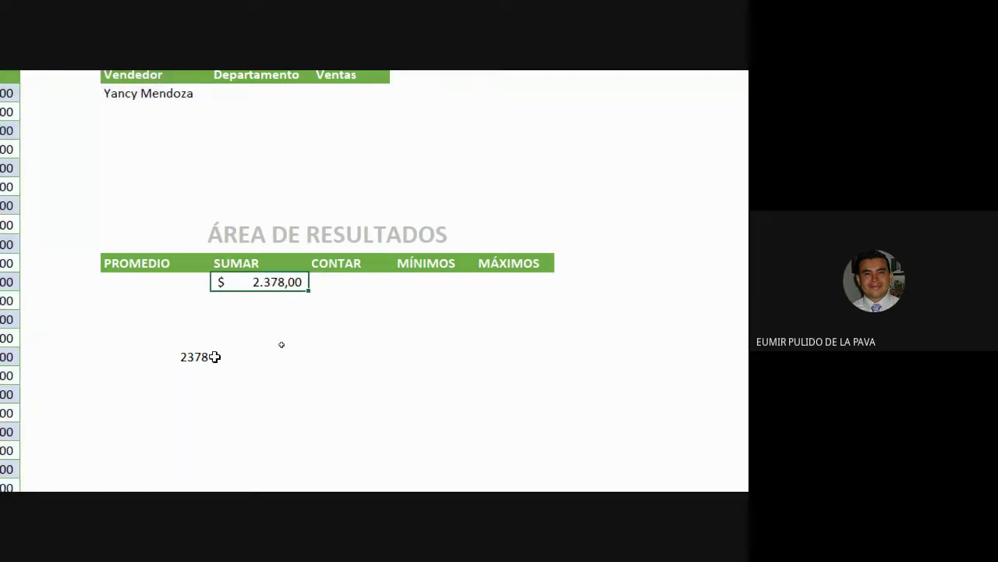
left_click(209, 357, "ctrl")
left_click(267, 356)
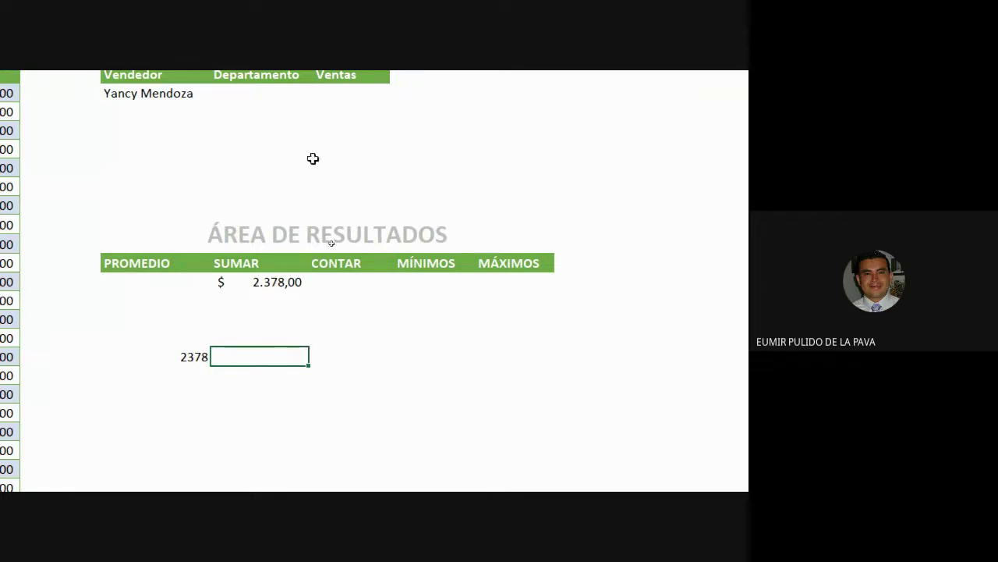
scroll(313, 158, "up", 1)
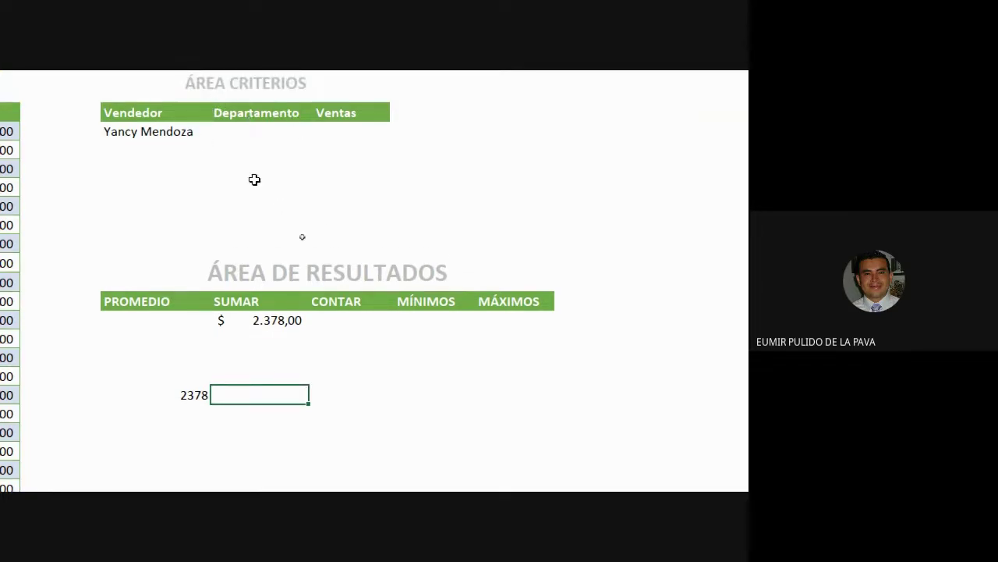
left_click(264, 320)
double_click(264, 320)
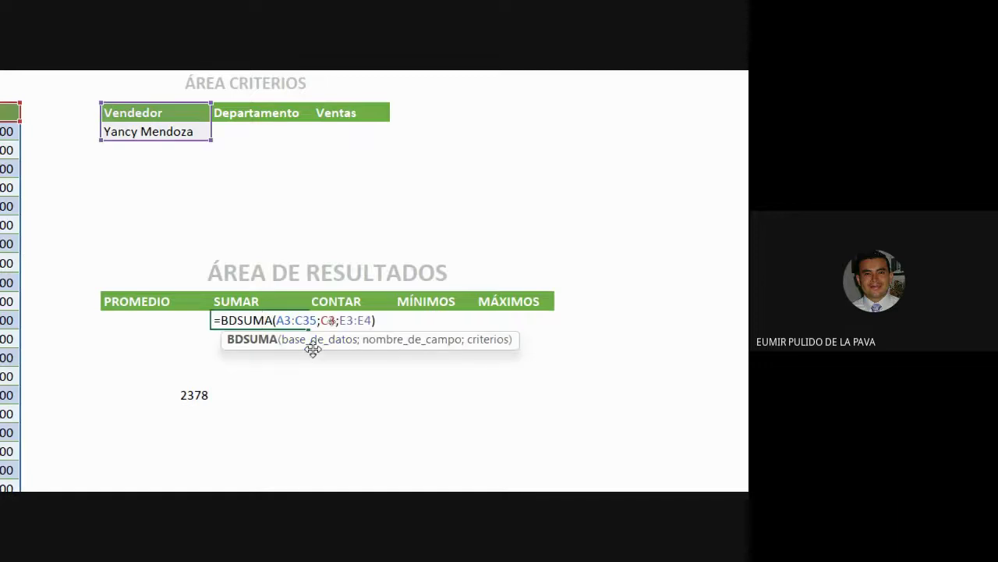
key("Escape")
scroll(264, 175, "left", 3)
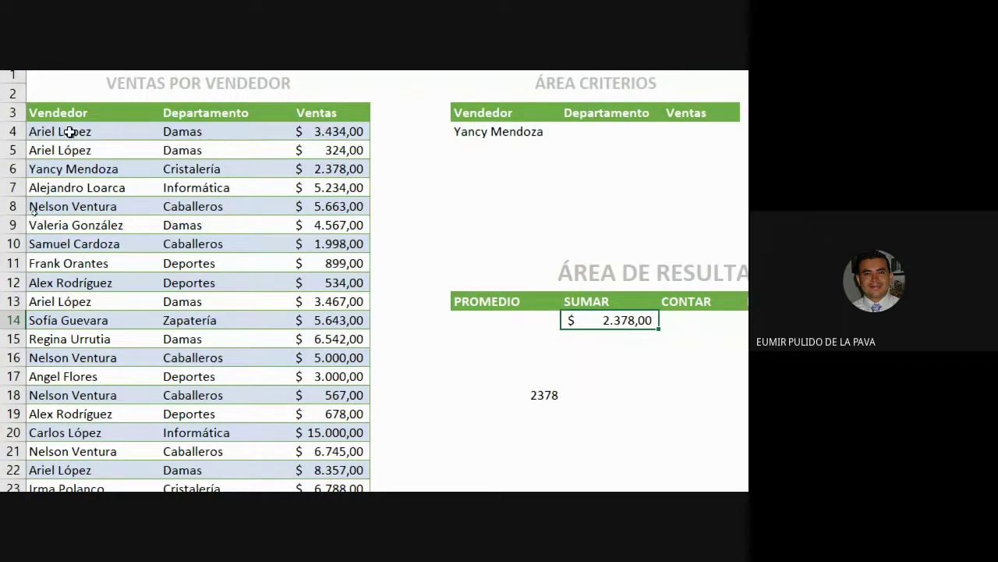
- Select the vendor and department cells of rows 4, 5, 13 and 22 to show the repeated seller
left_click(84, 128)
left_click_drag(83, 128, 190, 150)
key("ctrl+v")
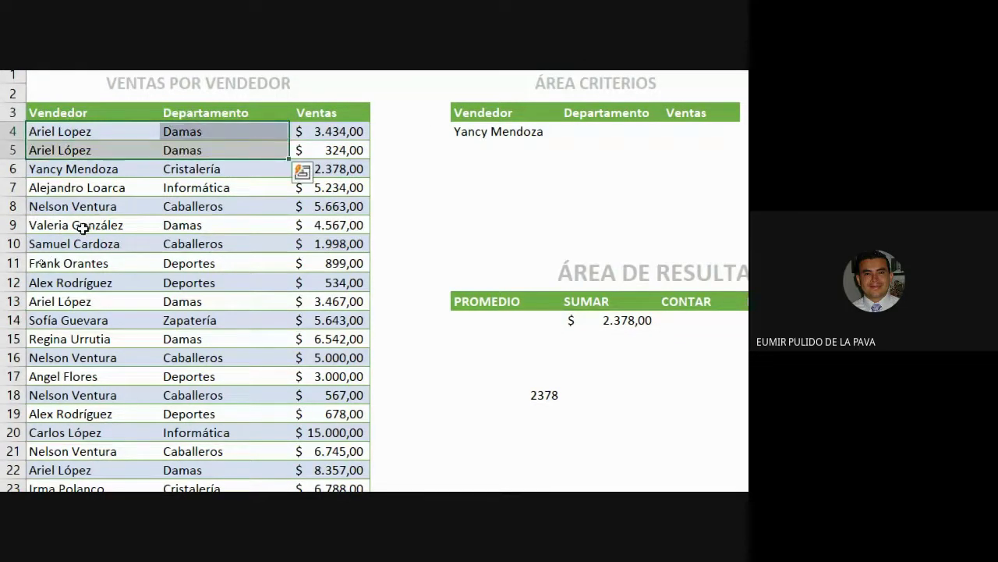
left_click_drag(72, 304, 171, 300)
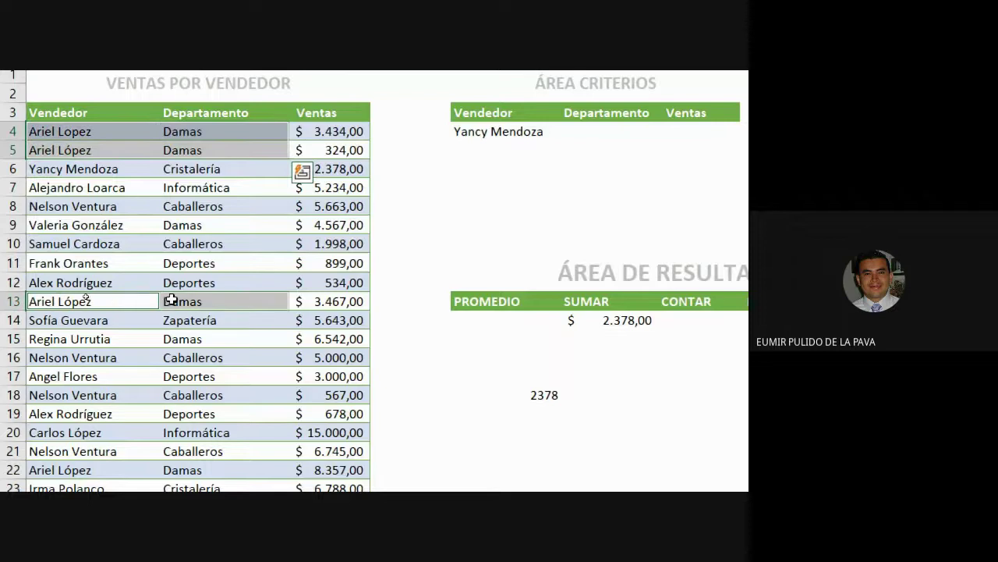
scroll(122, 467, "down", 1)
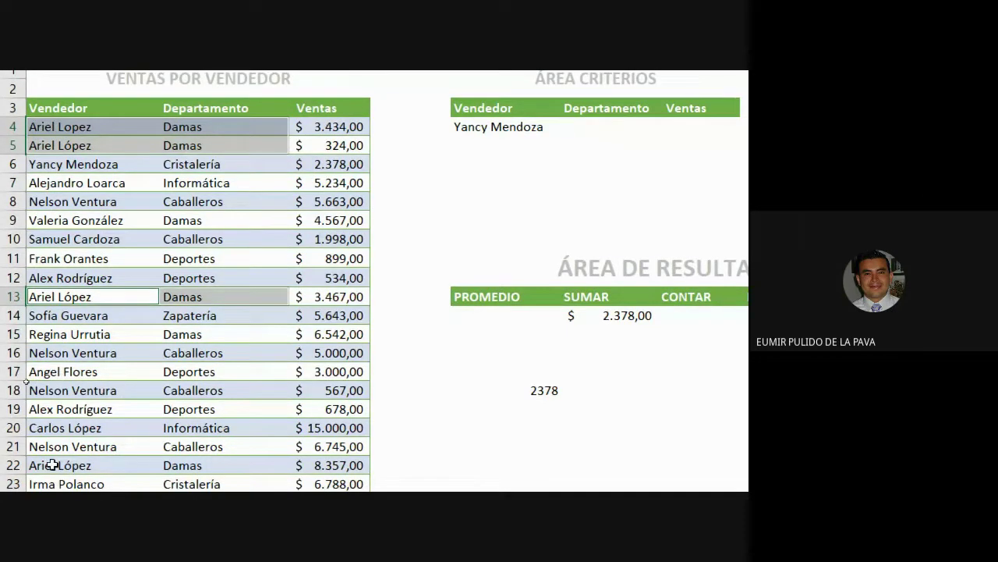
left_click_drag(72, 464, 165, 462)
scroll(181, 406, "down", 4)
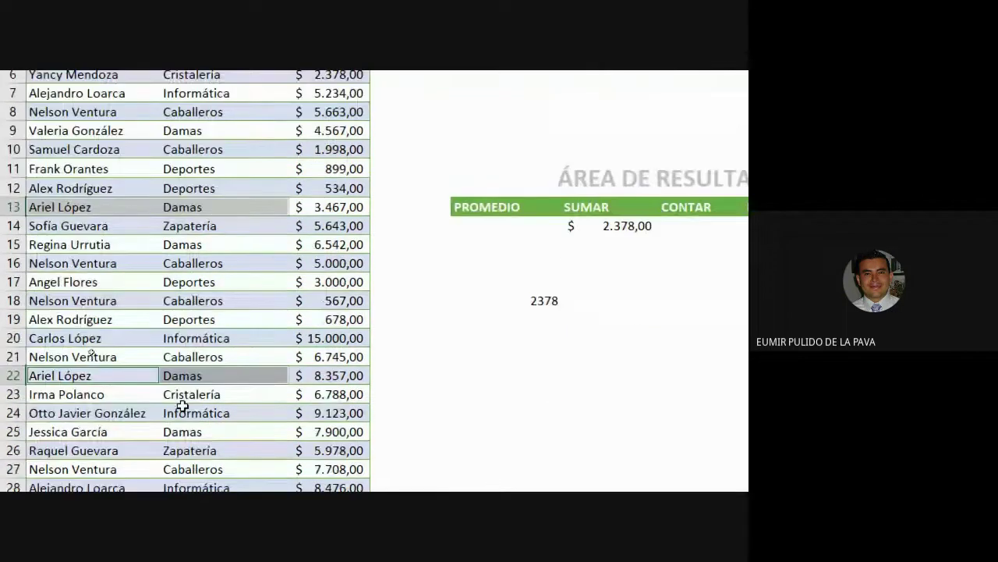
scroll(181, 402, "down", 1)
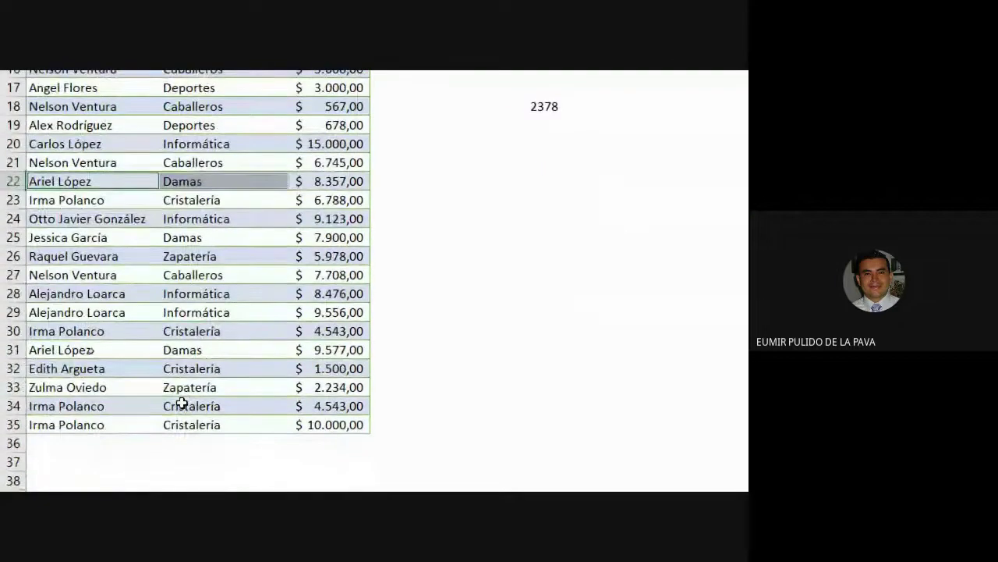
scroll(182, 402, "up", 5)
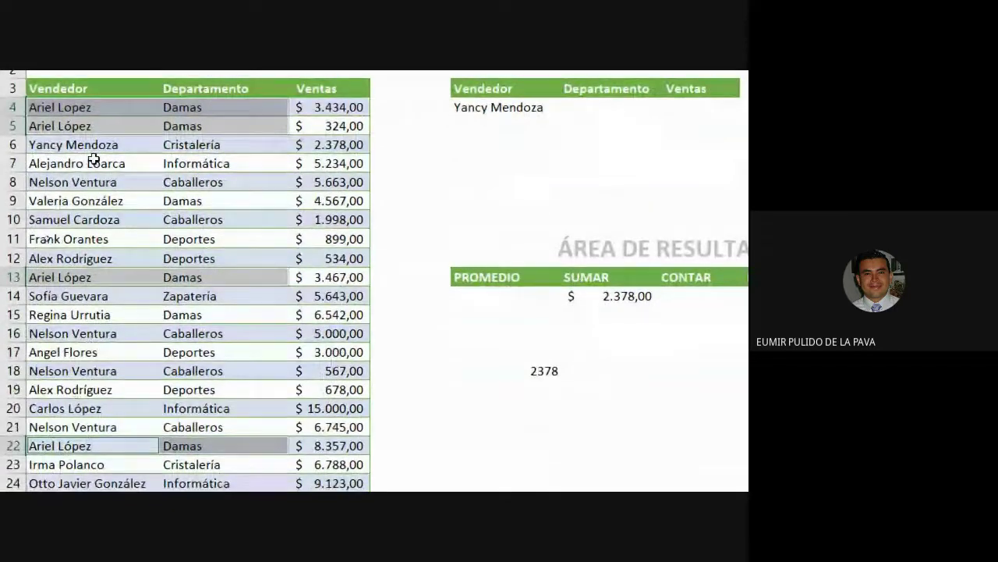
- Replace the seller name in A7 with the row-4 seller's name
left_click(91, 165)
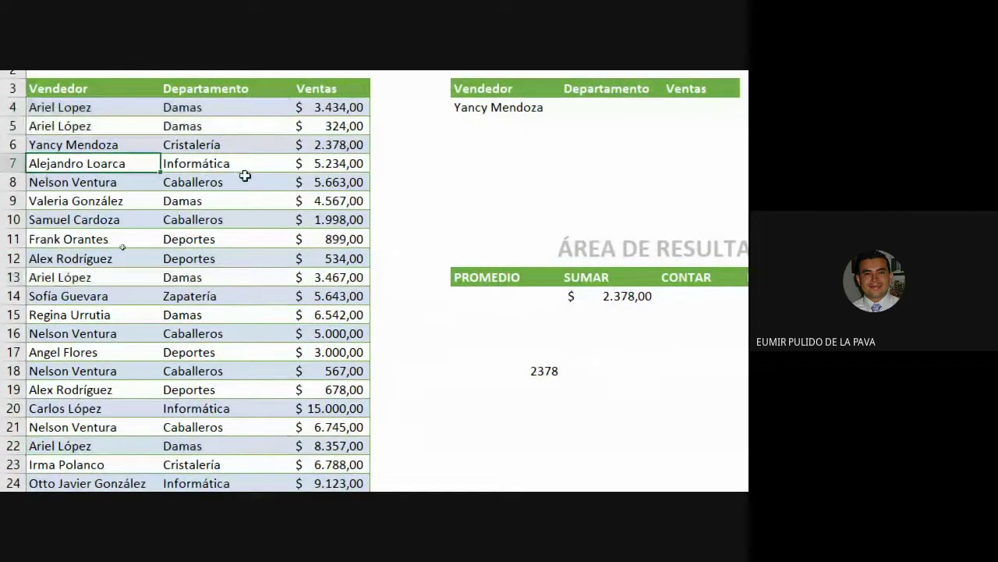
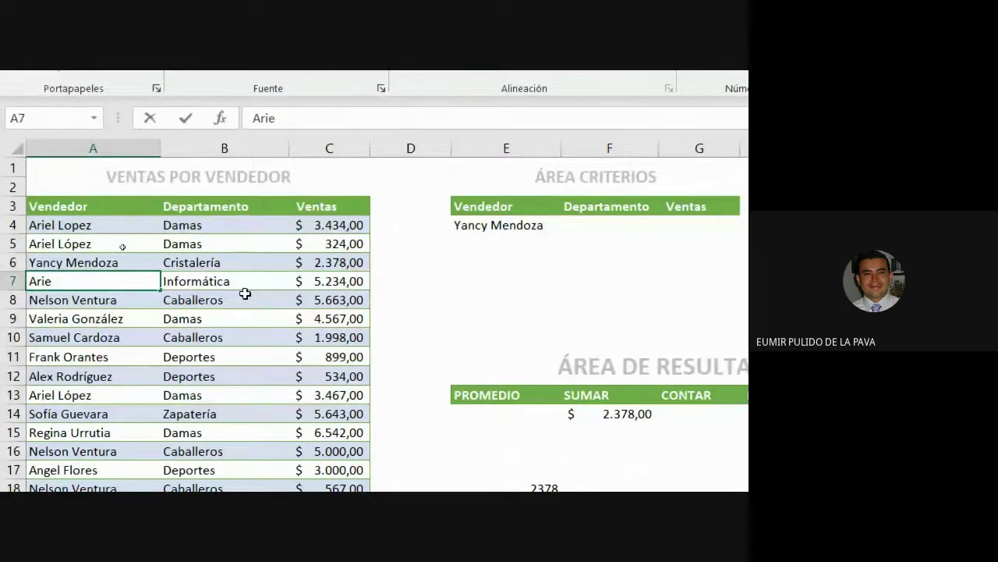
key("Tab")
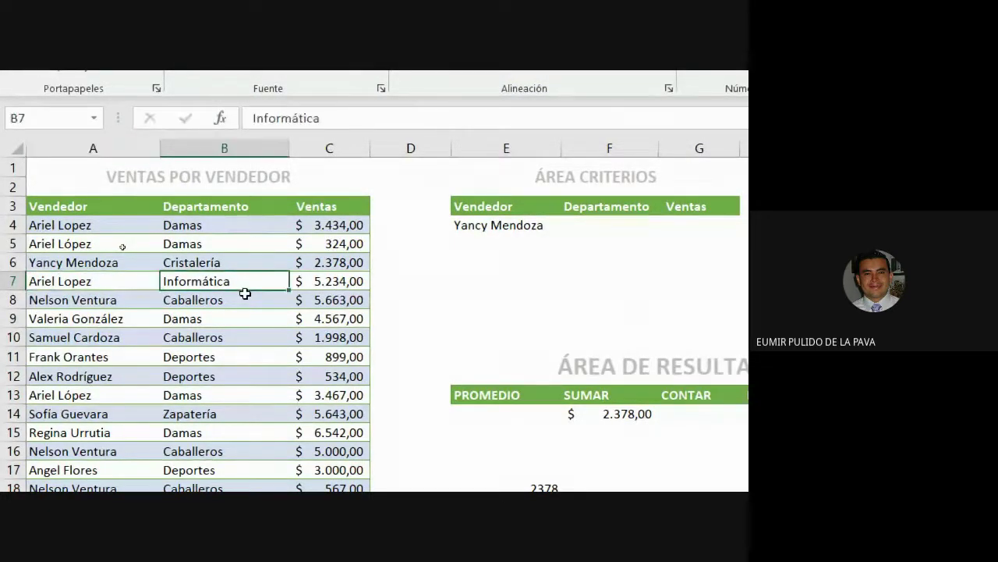
- Put the row-4 seller's name in E4 and Damas in F4, then clear the SUMAR result cell
left_click(508, 226)
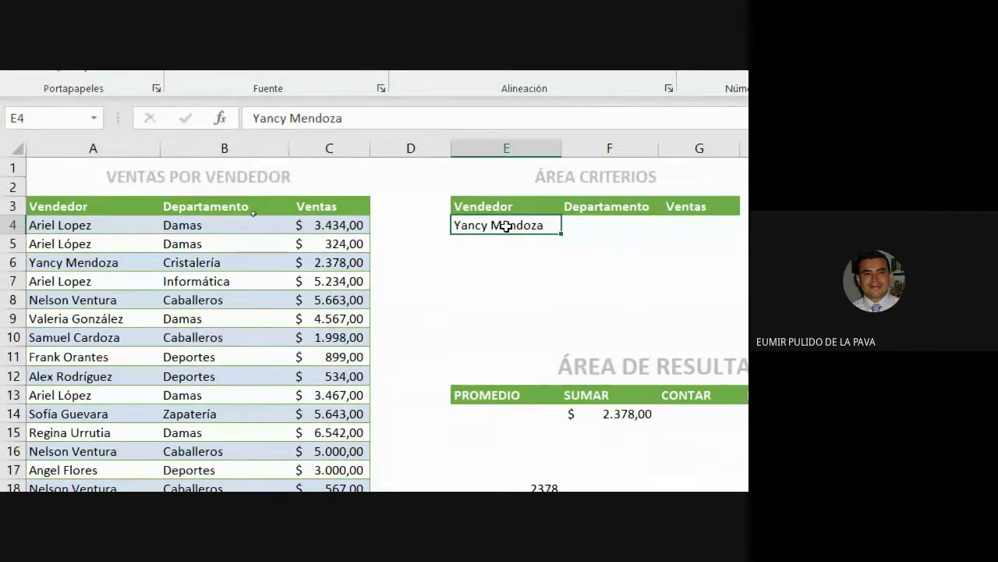
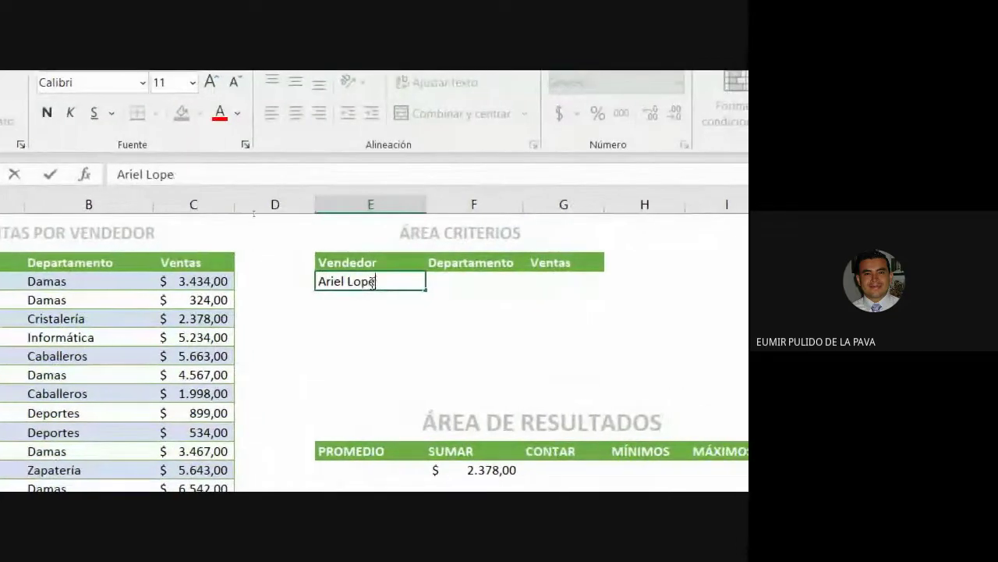
key("Tab")
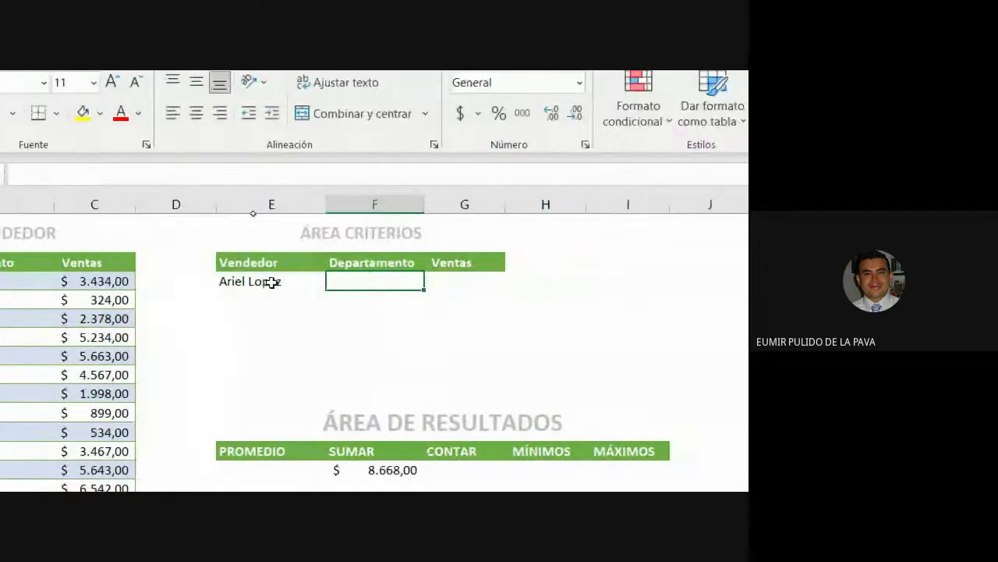
type("Damas")
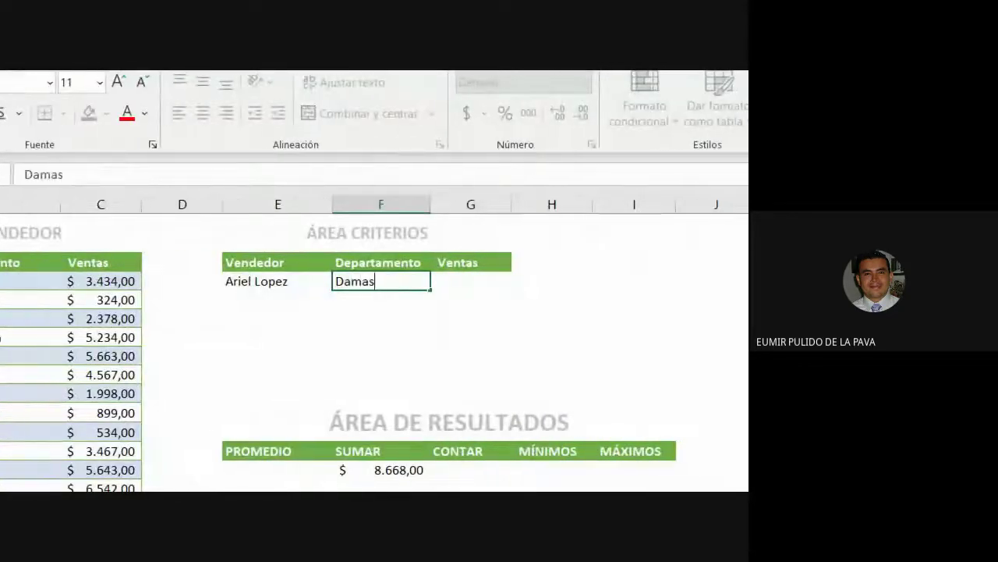
key("Return")
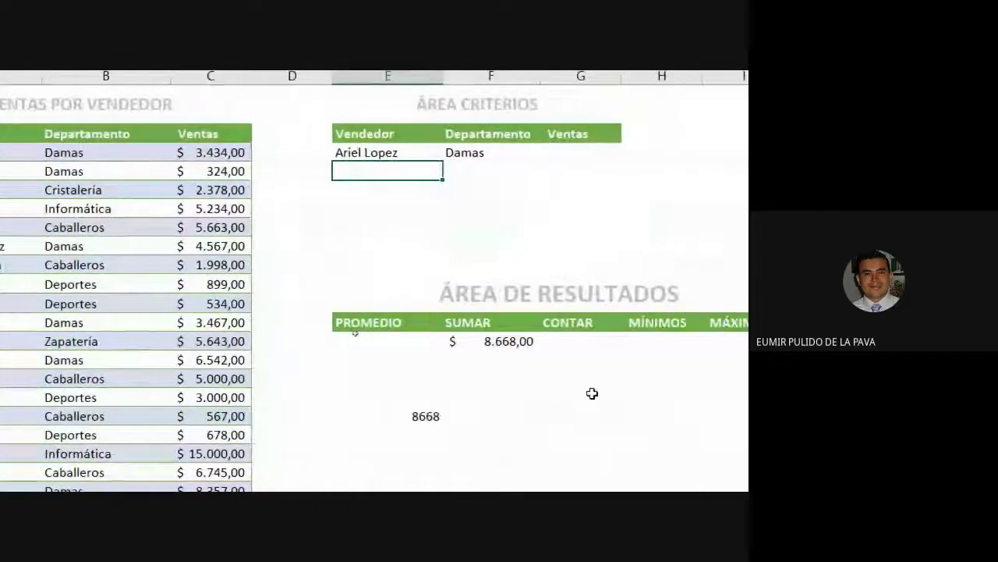
left_click(508, 344)
key("Delete")
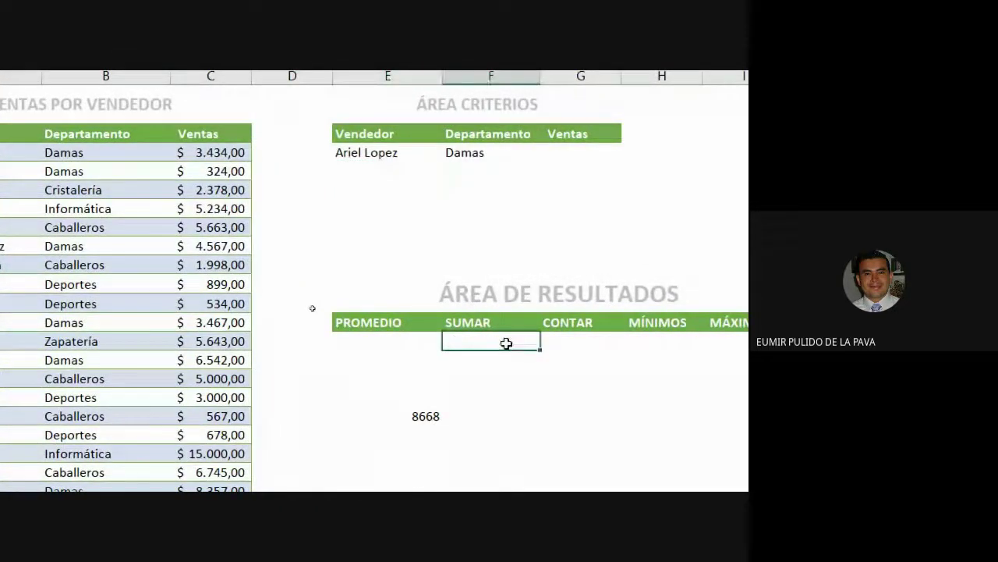
- Enter =BDSUMA(A3:C35;C3;E3:F4) under SUMAR, filtering by seller and Damas for $ 3.434,00
type("=bd")
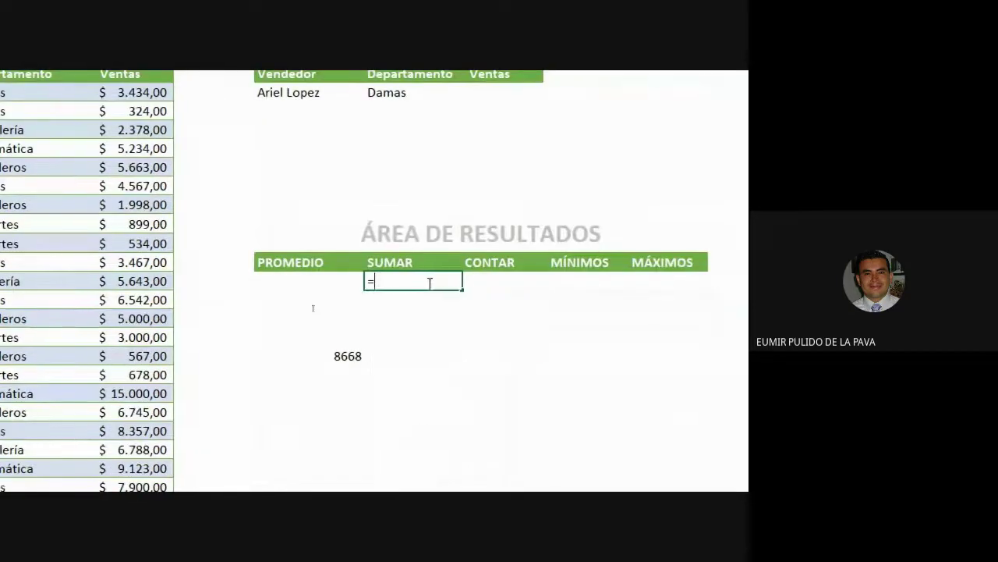
type("s")
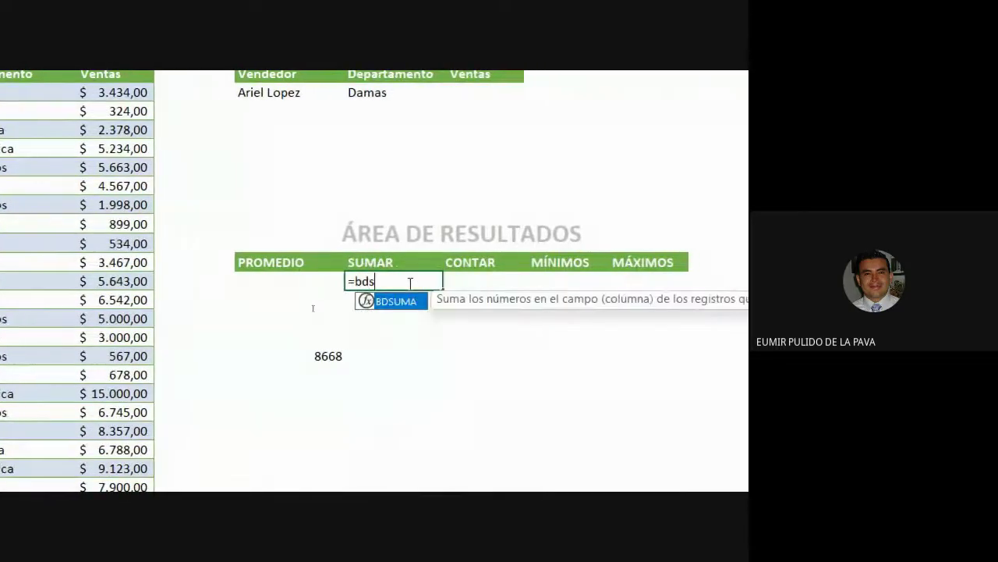
key("Tab")
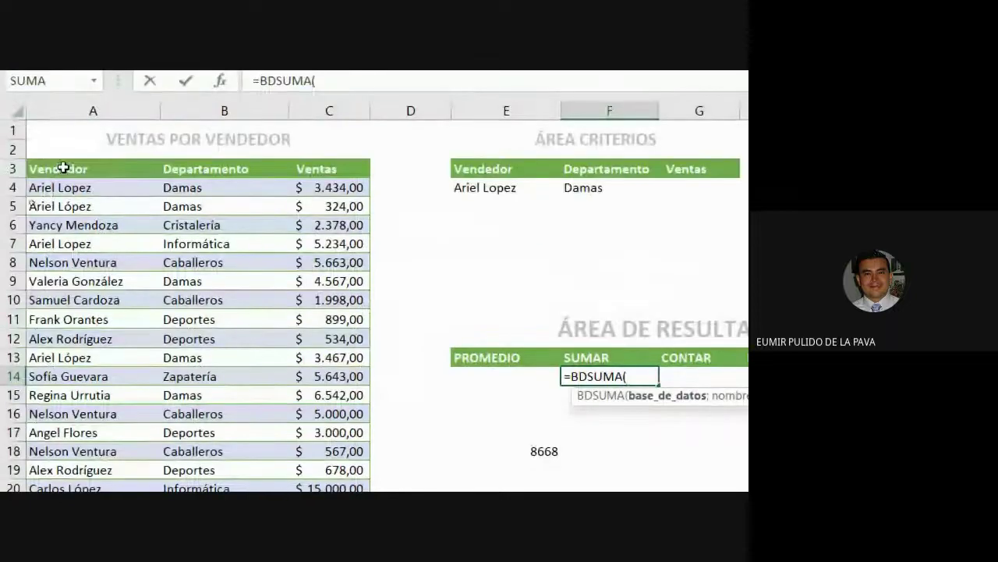
left_click_drag(63, 168, 298, 183)
key("ctrl+shift+Down")
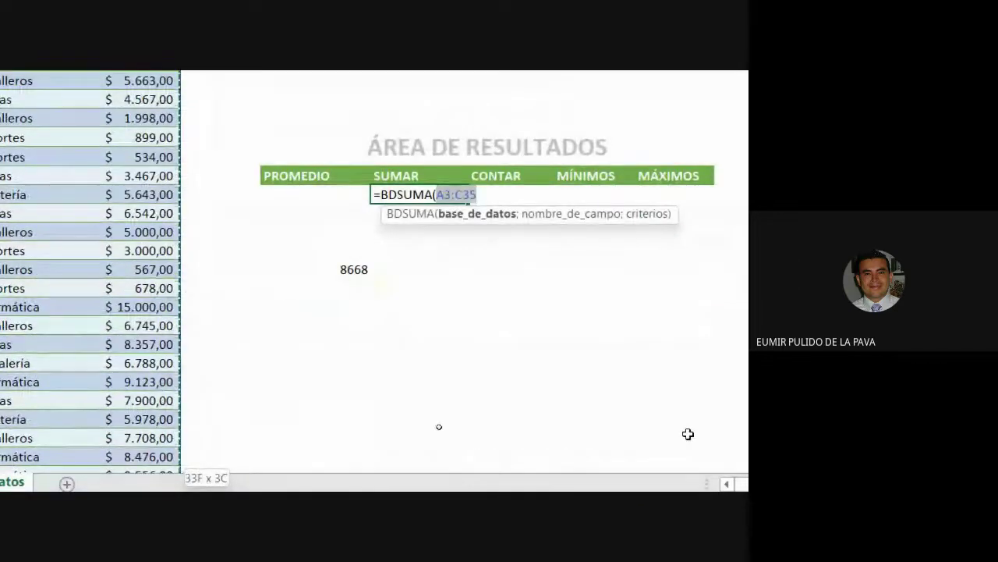
type(";")
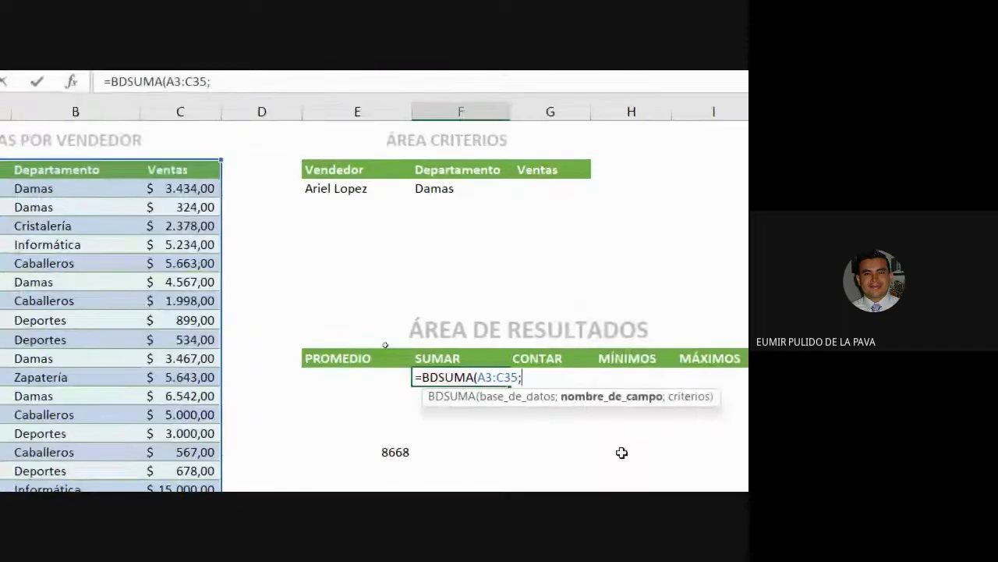
left_click(305, 224)
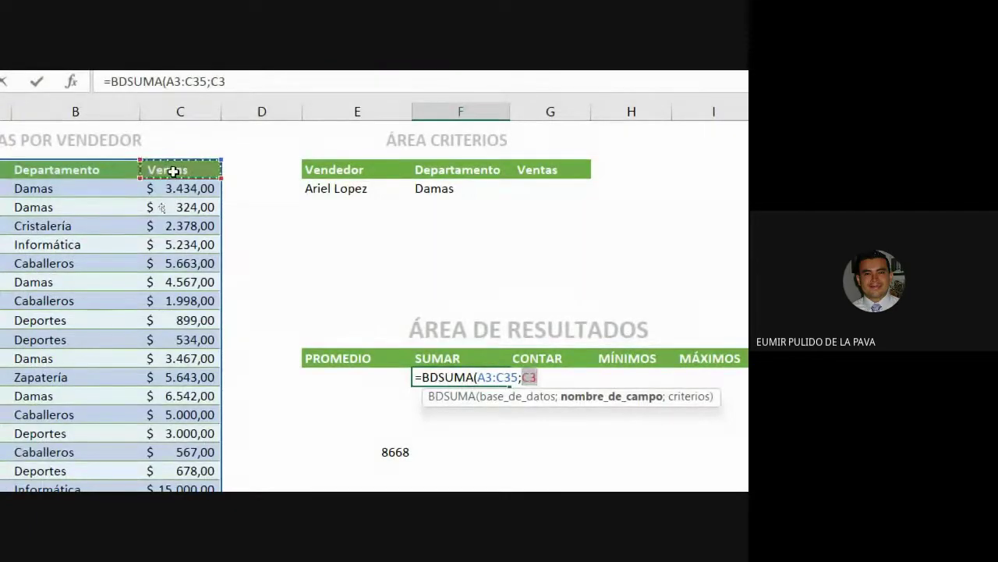
left_click(175, 166)
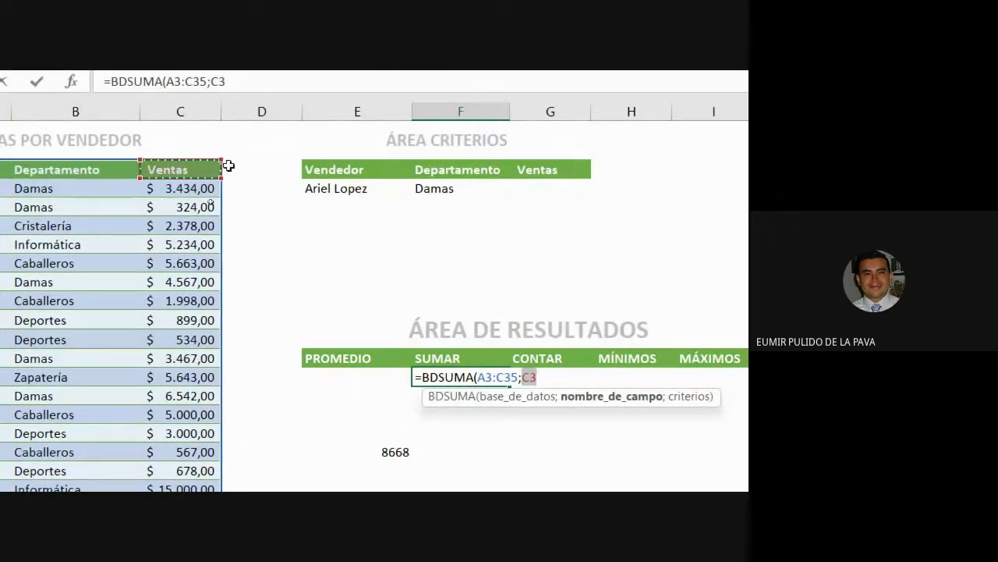
type(";")
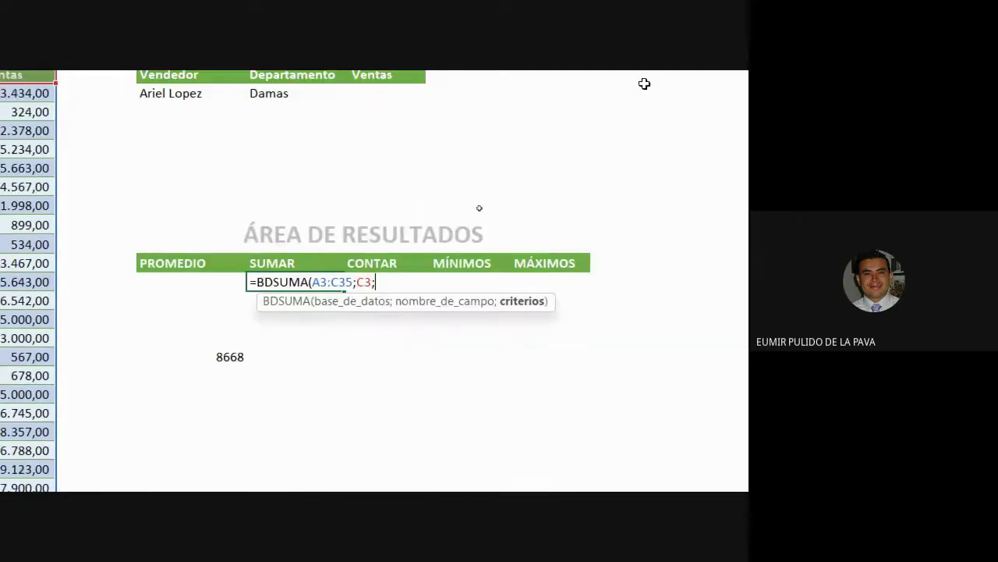
left_click_drag(161, 71, 281, 93)
left_click_drag(281, 227, 279, 228)
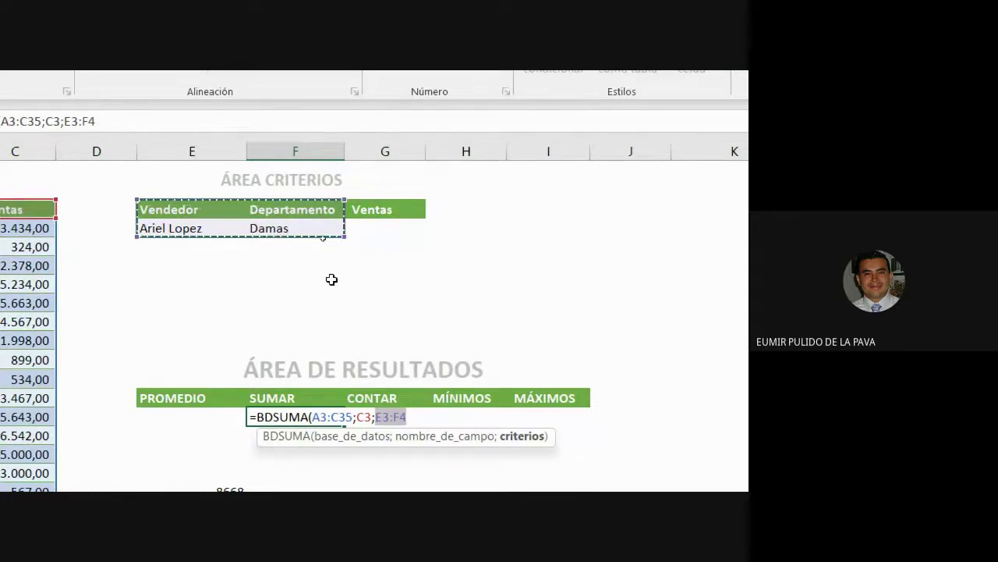
type(")")
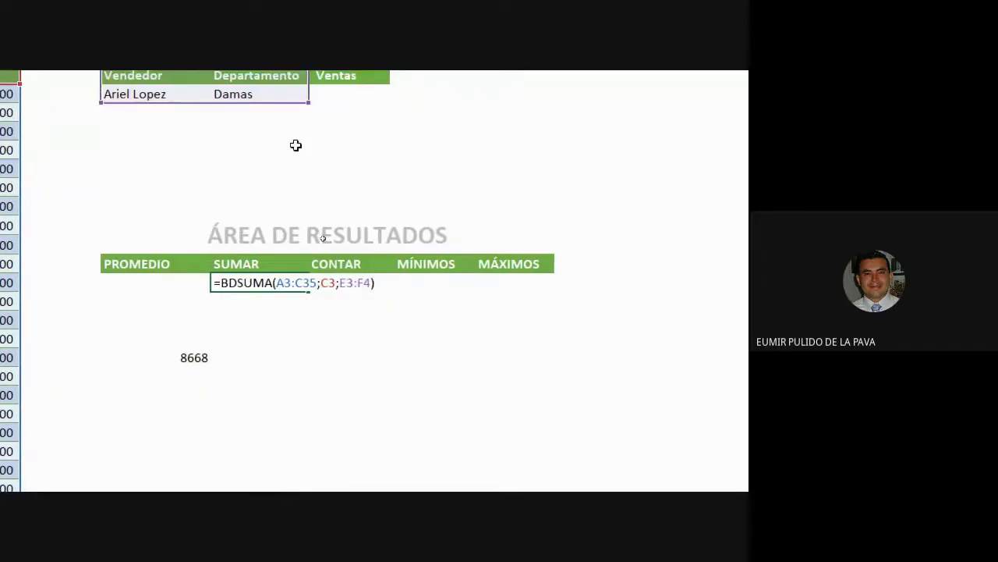
key("Return")
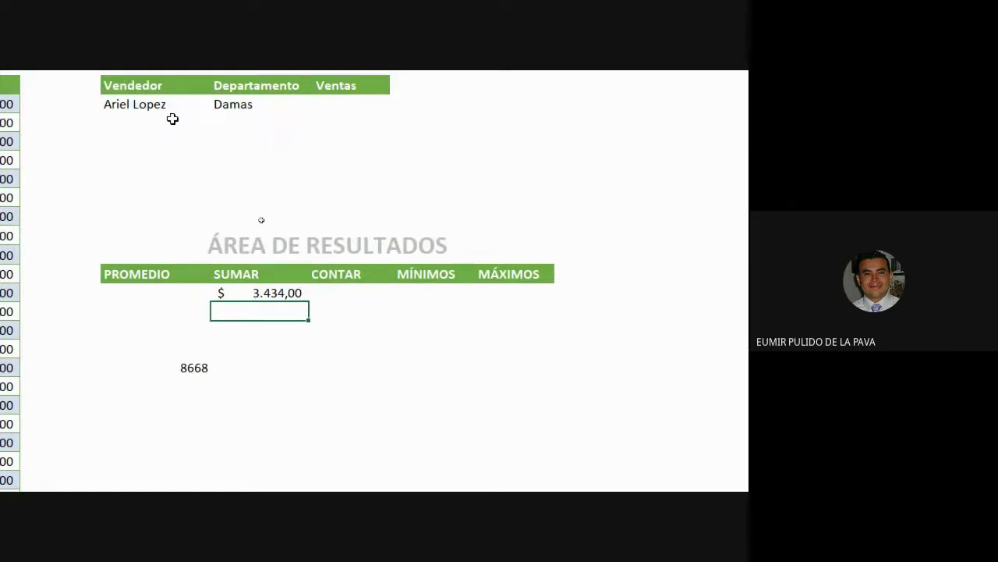
- Change the department criterion in F4 to Informática and check the $ 5.234,00 SUMAR result against row 7
left_click(234, 109)
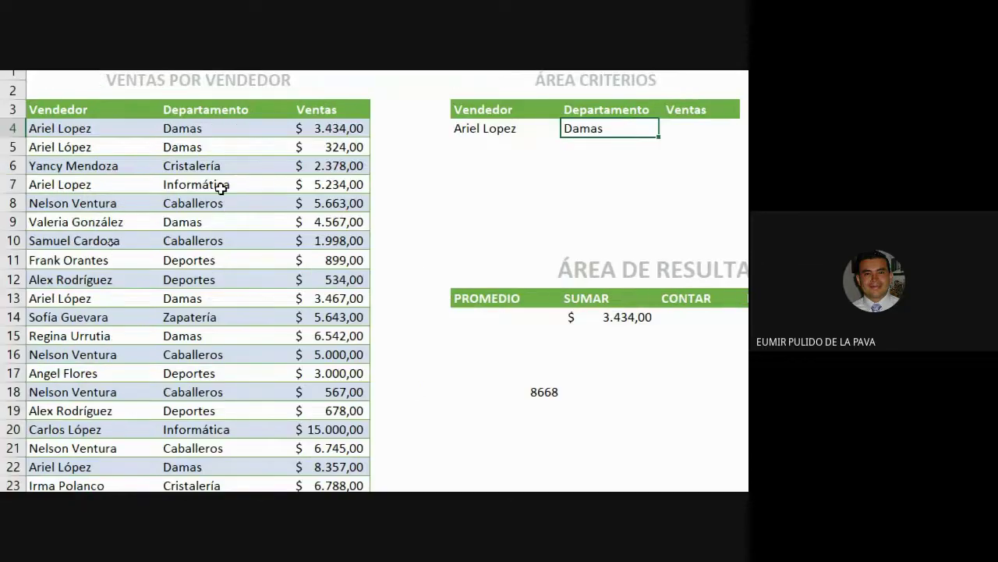
type("Inform")
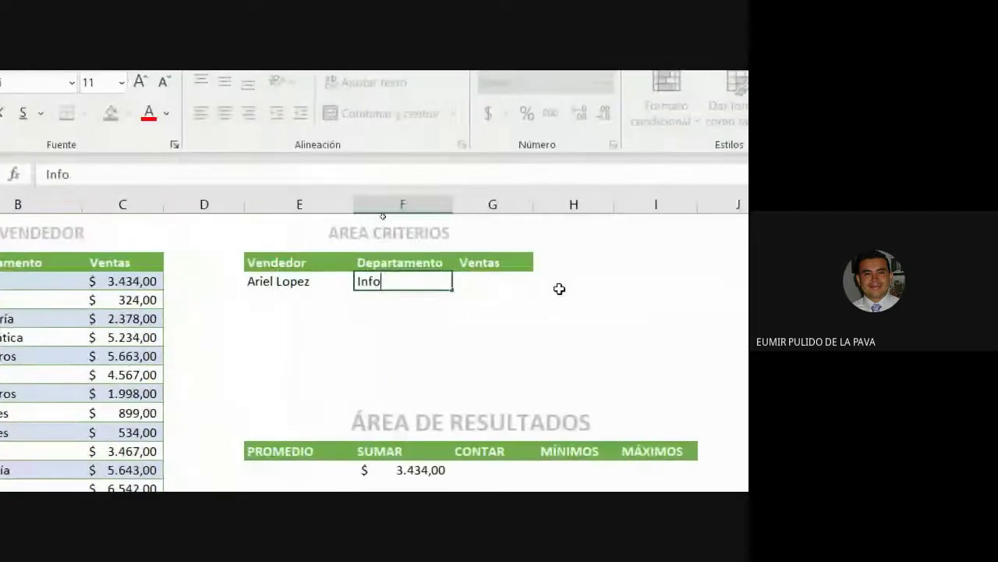
type("ática")
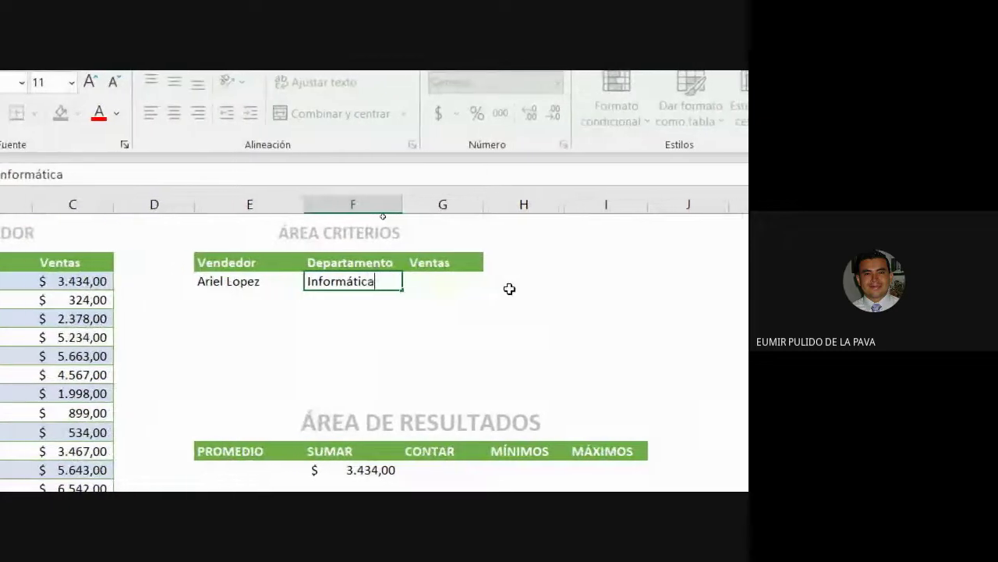
key("Return")
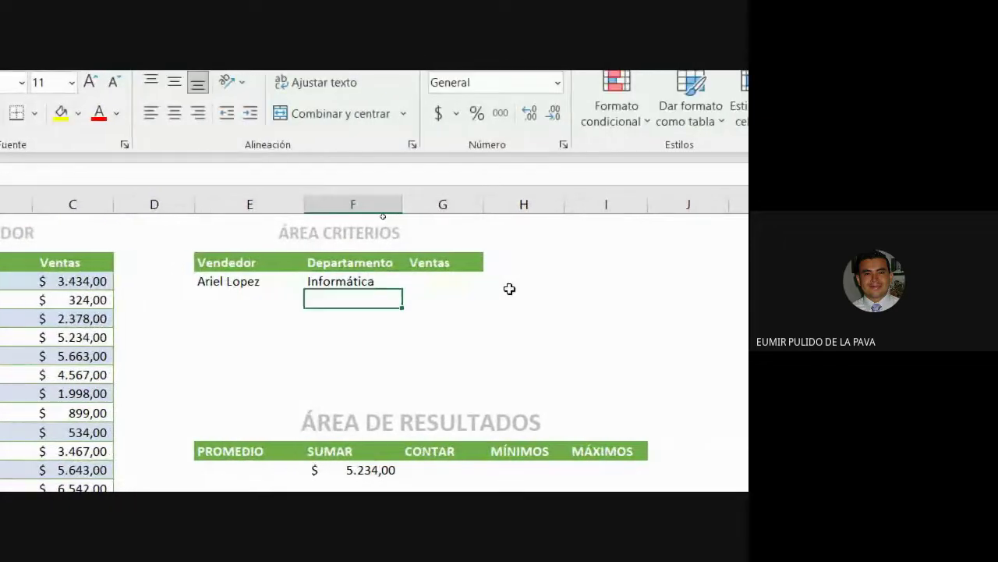
left_click(367, 470)
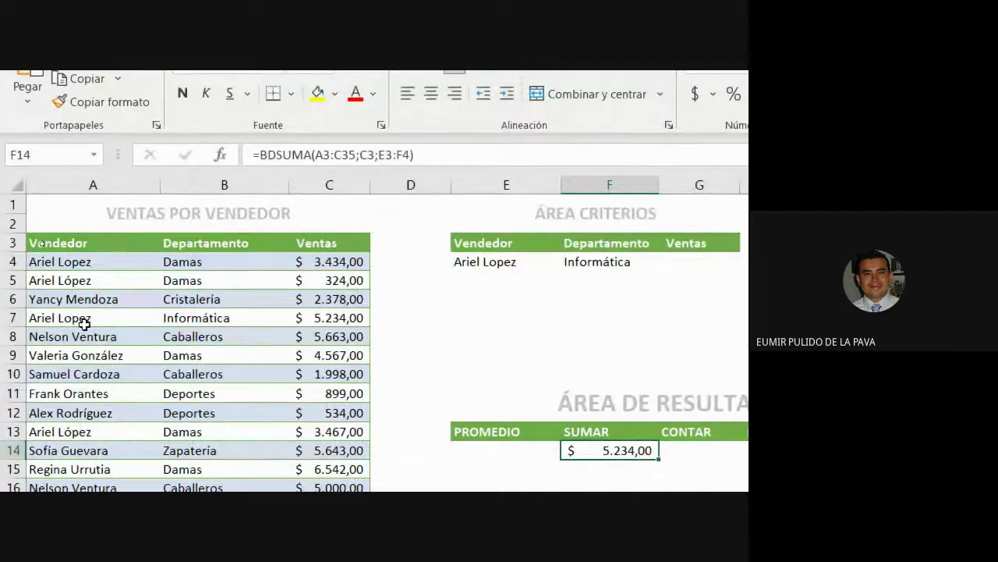
left_click_drag(78, 317, 325, 316)
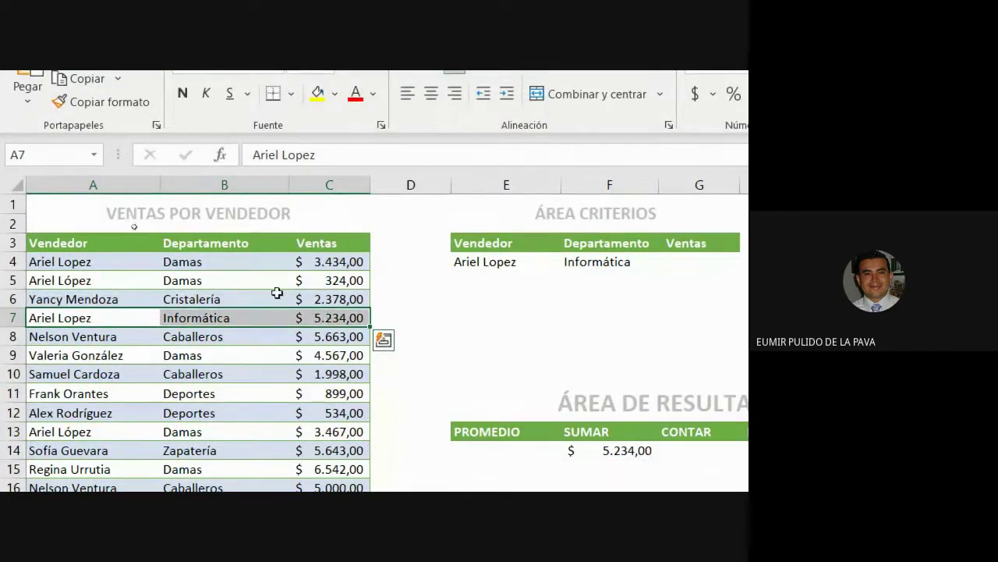
- Add AutoFilter to the sales table headers A3:C3, briefly switching to the Meet call and back
left_click_drag(94, 242, 294, 242)
key("ctrl+shift+l")
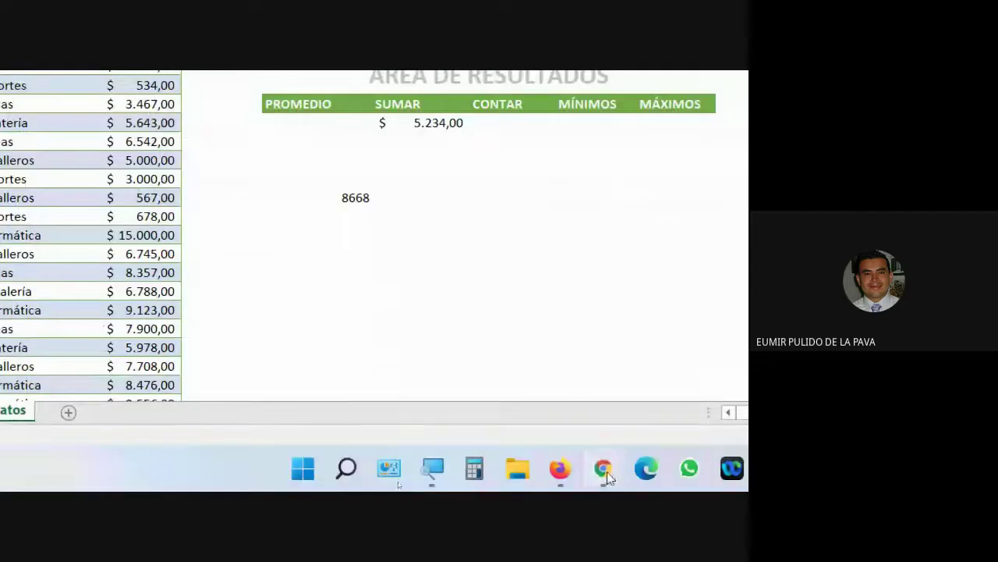
mouse_move(603, 466)
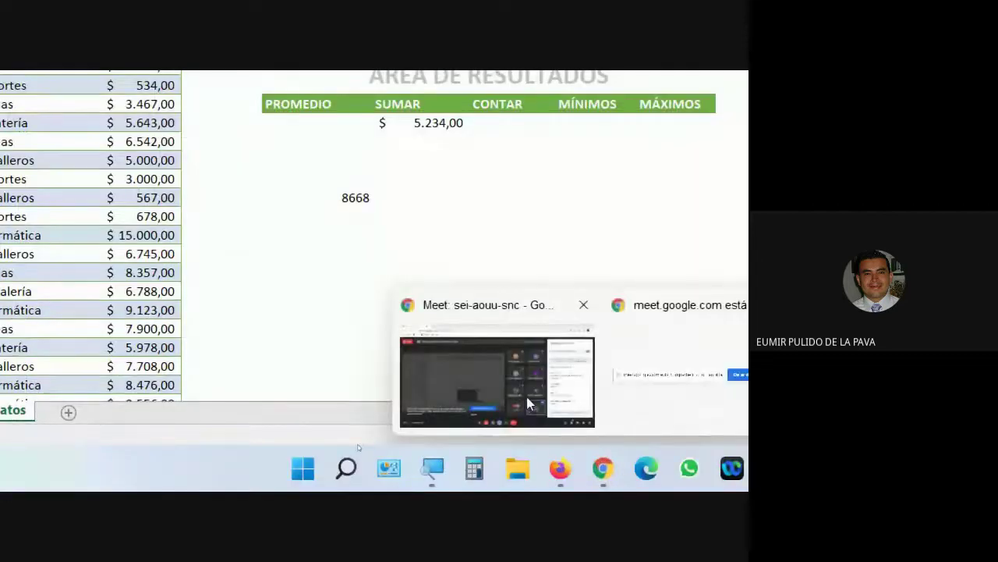
left_click(527, 396)
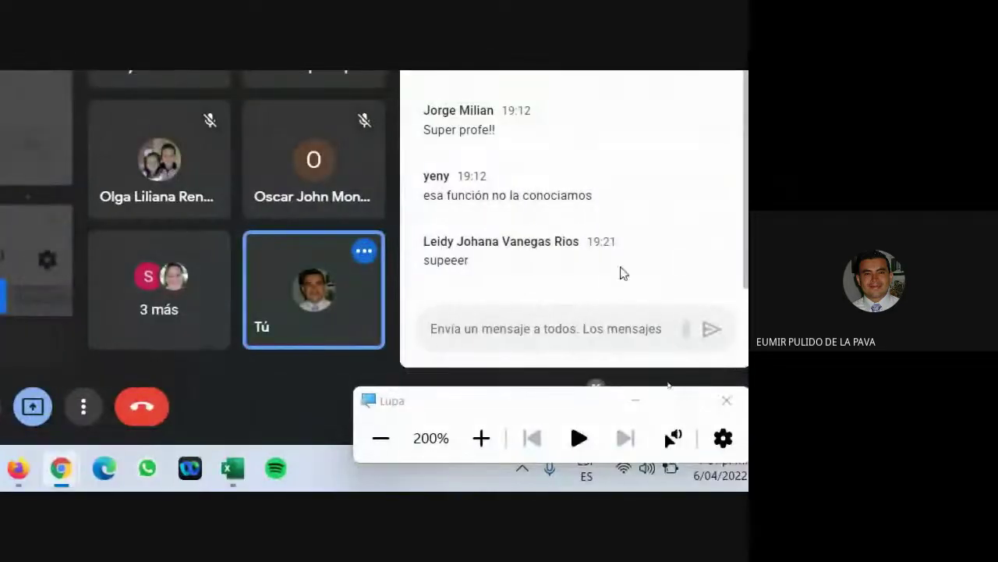
left_click(246, 479)
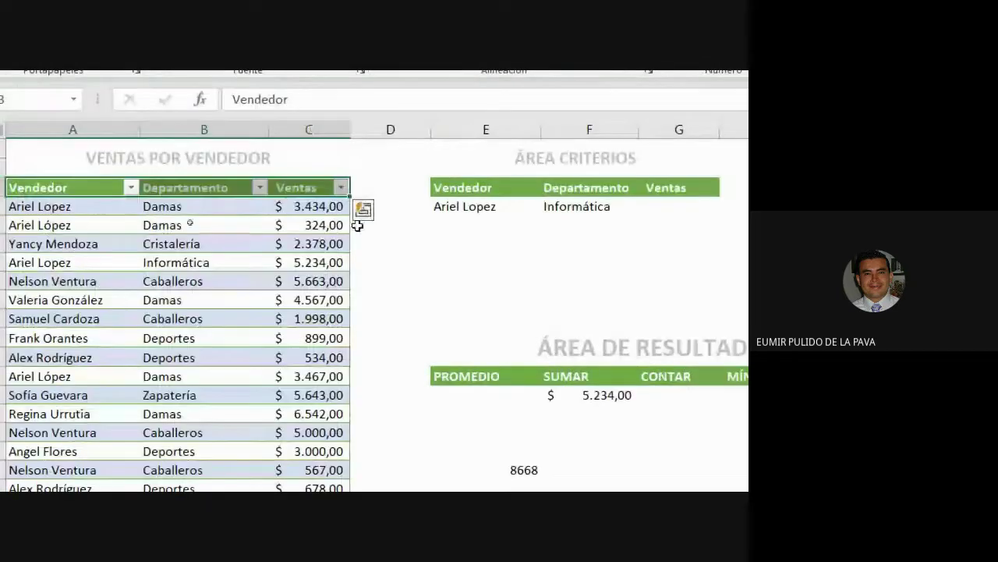
- Set the department criterion in F4 back to Damas
left_click(556, 206)
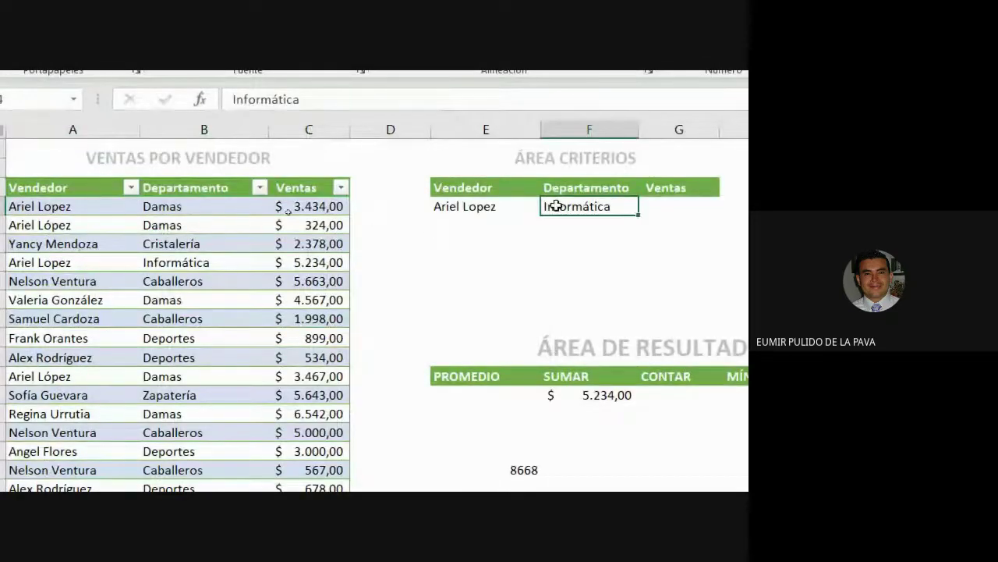
type("Damas")
key("Return")
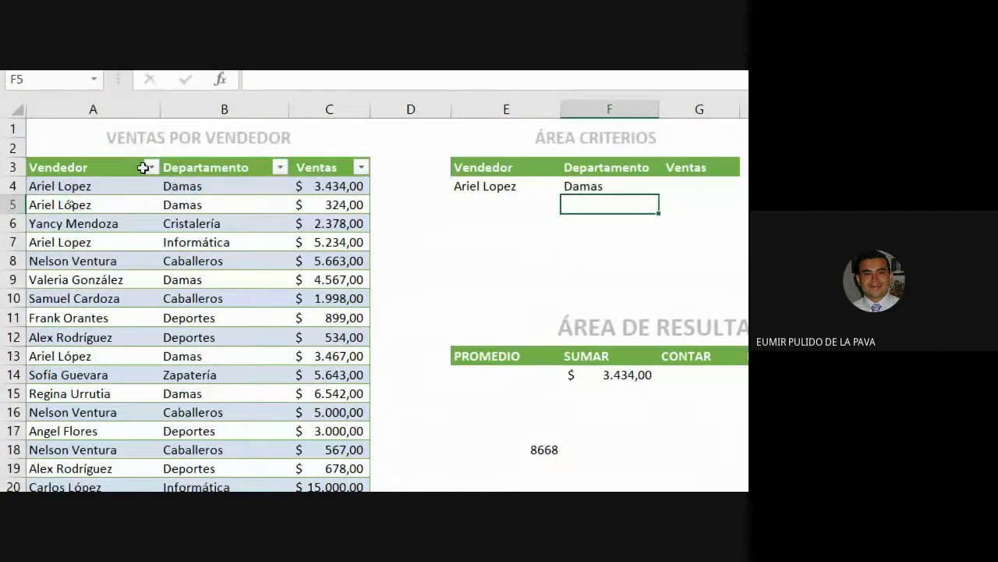
- Filter the table to the unaccented seller spelling and the Damas department
left_click(151, 167)
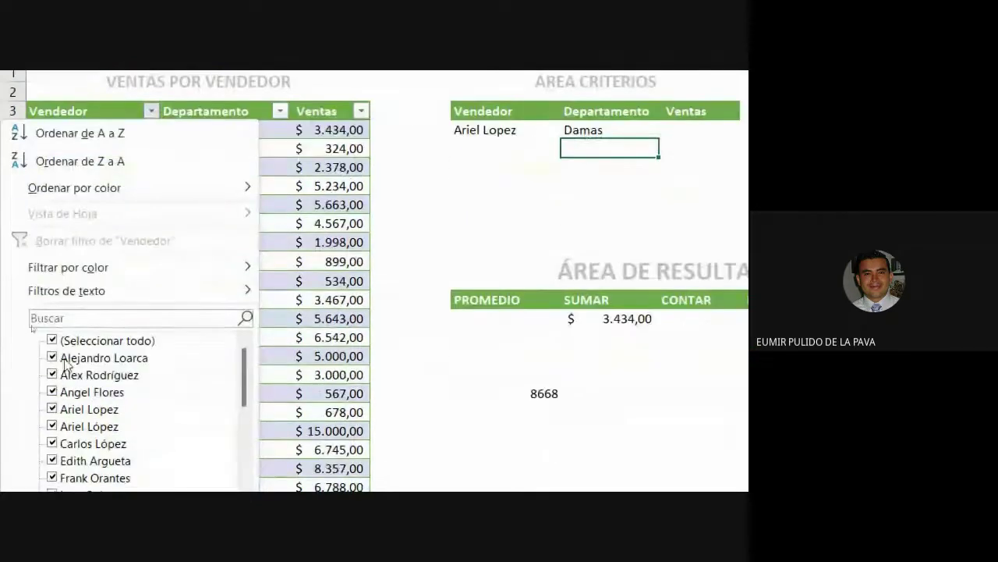
left_click(51, 341)
left_click(52, 409)
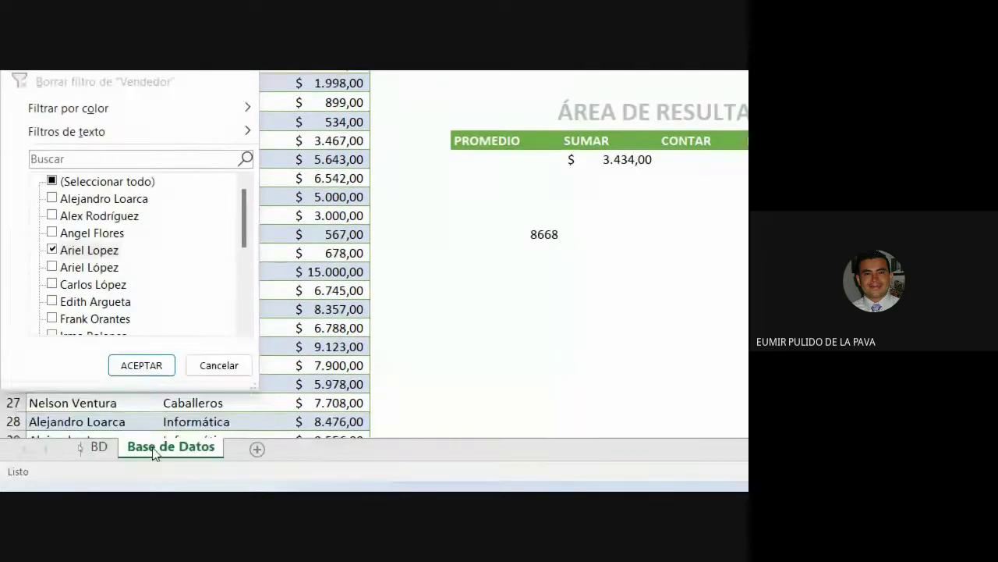
left_click(159, 372)
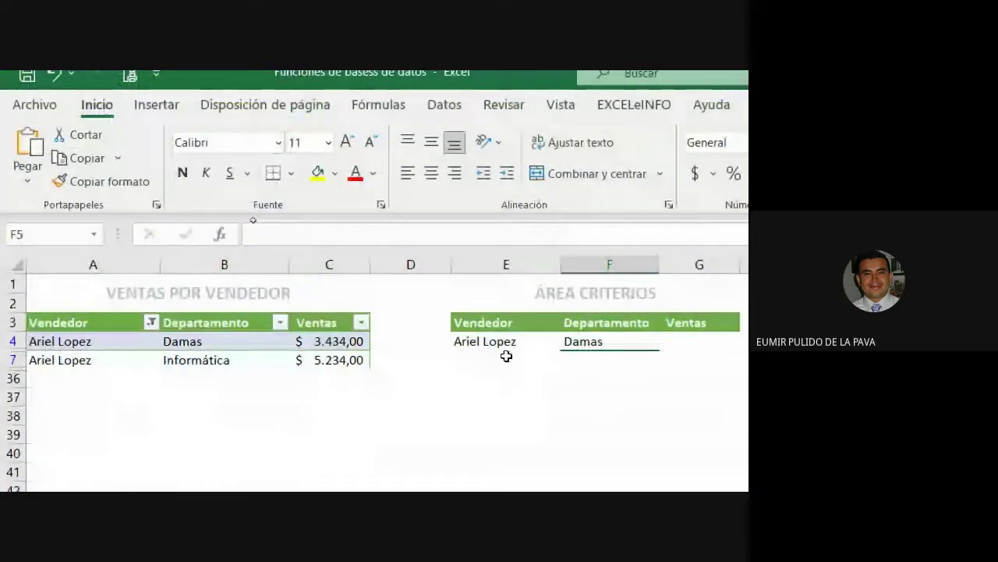
left_click(279, 323)
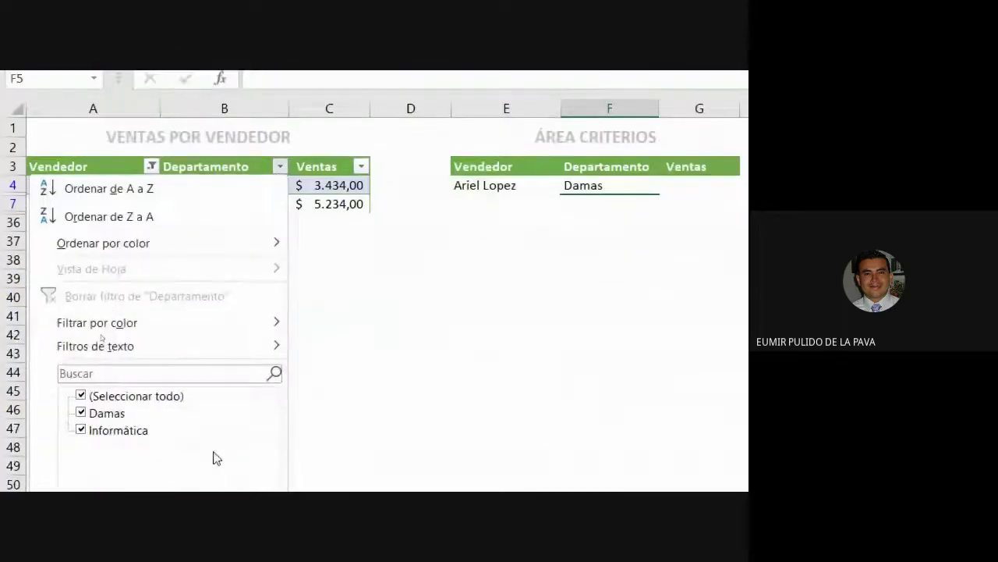
left_click(84, 396)
left_click(84, 396)
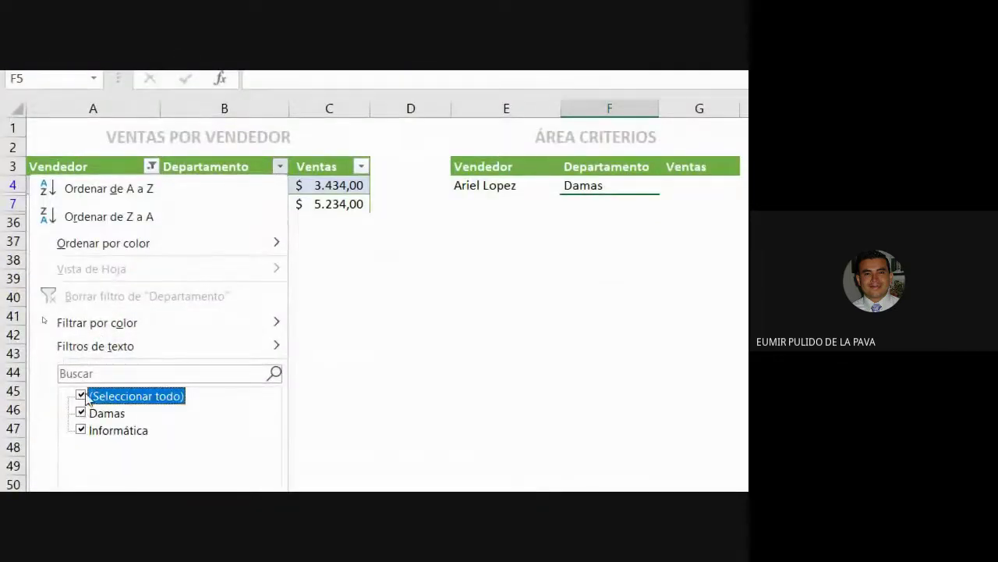
left_click(81, 396)
left_click(81, 413)
left_click(160, 420)
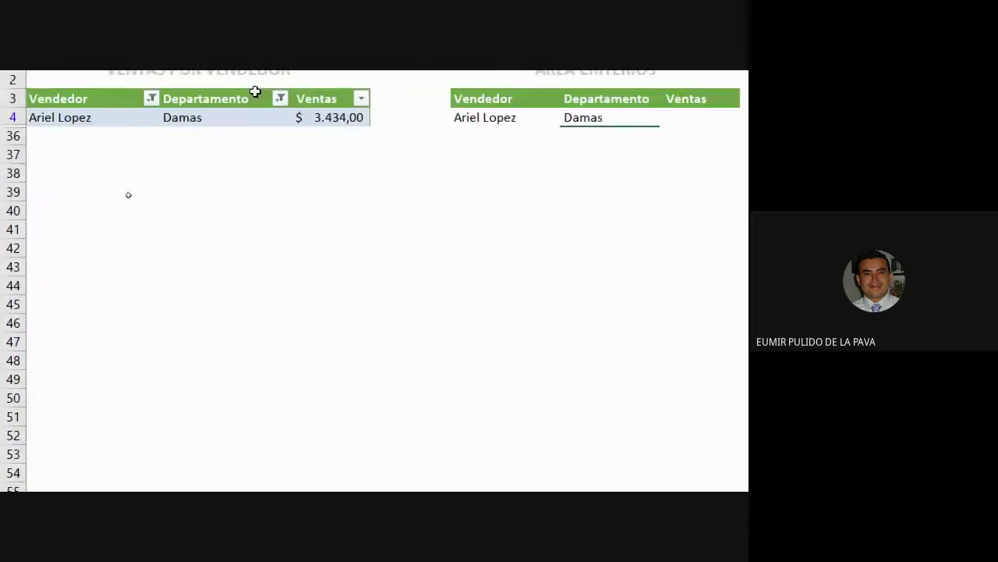
left_click(314, 116)
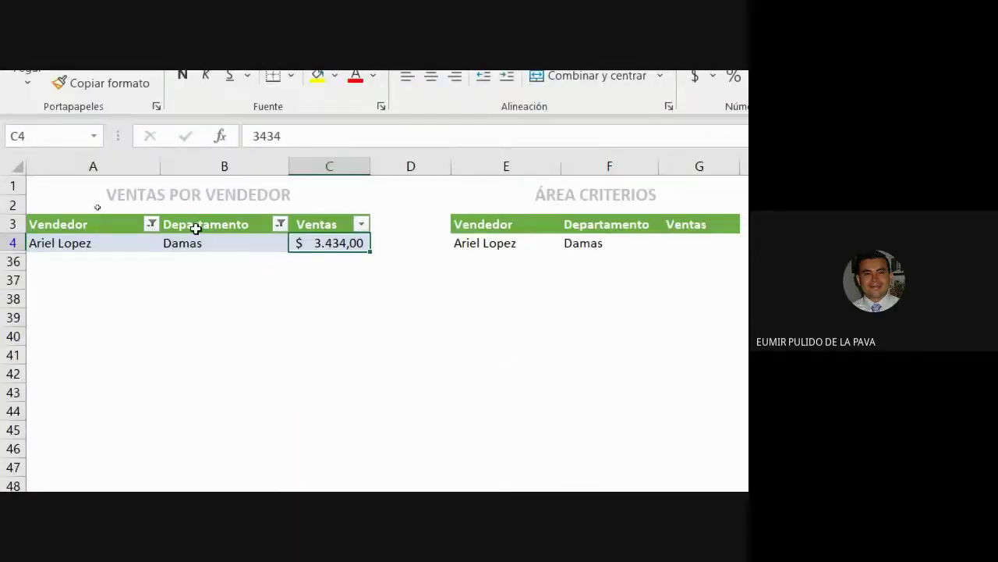
- Add the accented seller spelling to the Vendedor filter and select the five visible Ventas amounts
left_click(152, 224)
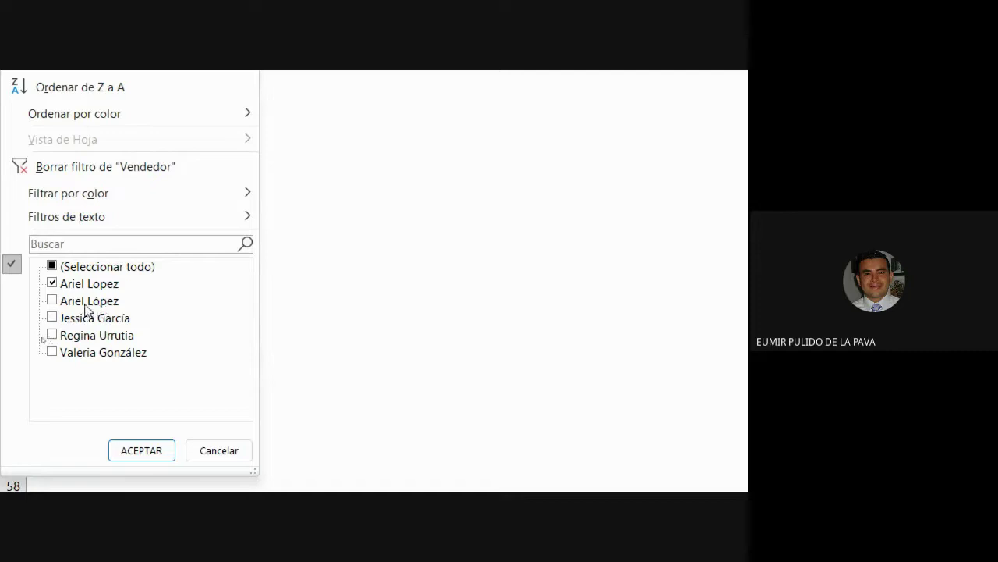
left_click(52, 302)
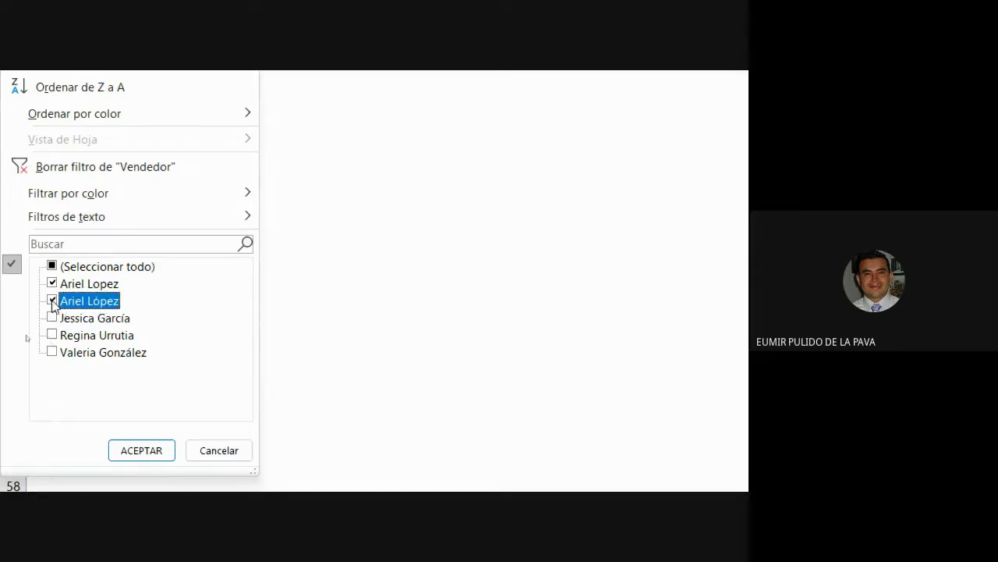
left_click(131, 451)
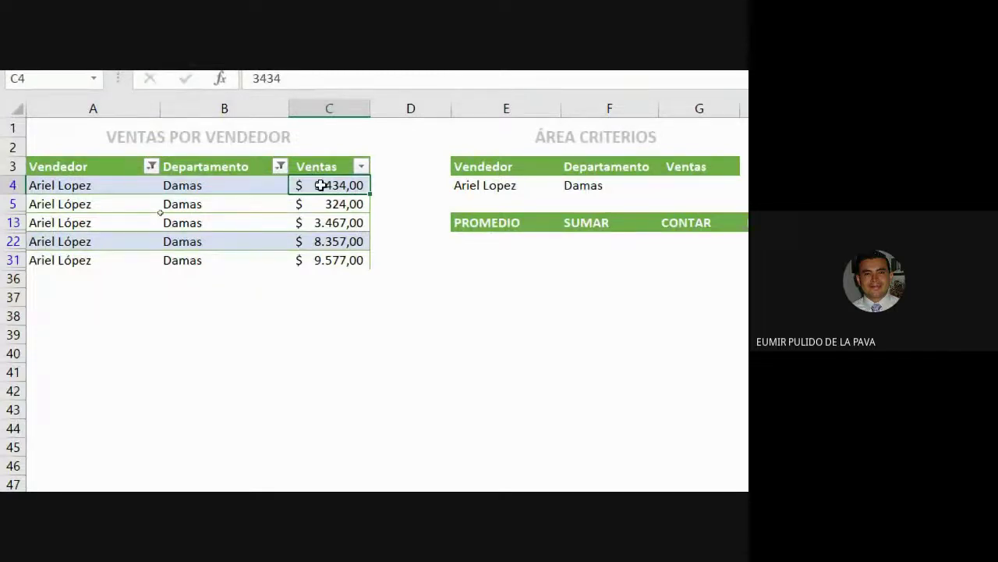
left_click_drag(320, 185, 312, 259)
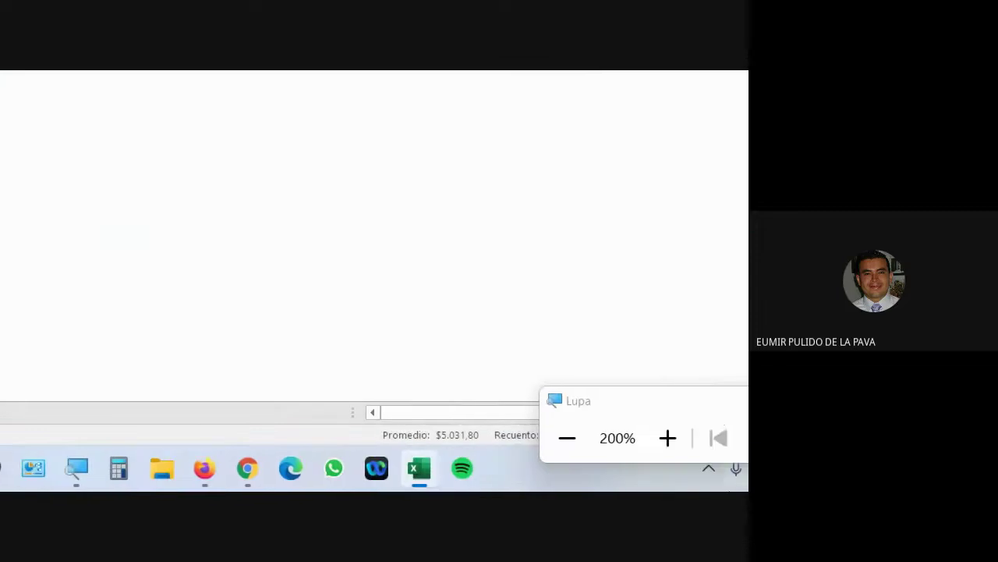
- Dismiss the magnifier, clear the Departamento filter, close the Vendedor filter list, and view SUMAR's BDSUMA formula
left_click(622, 402)
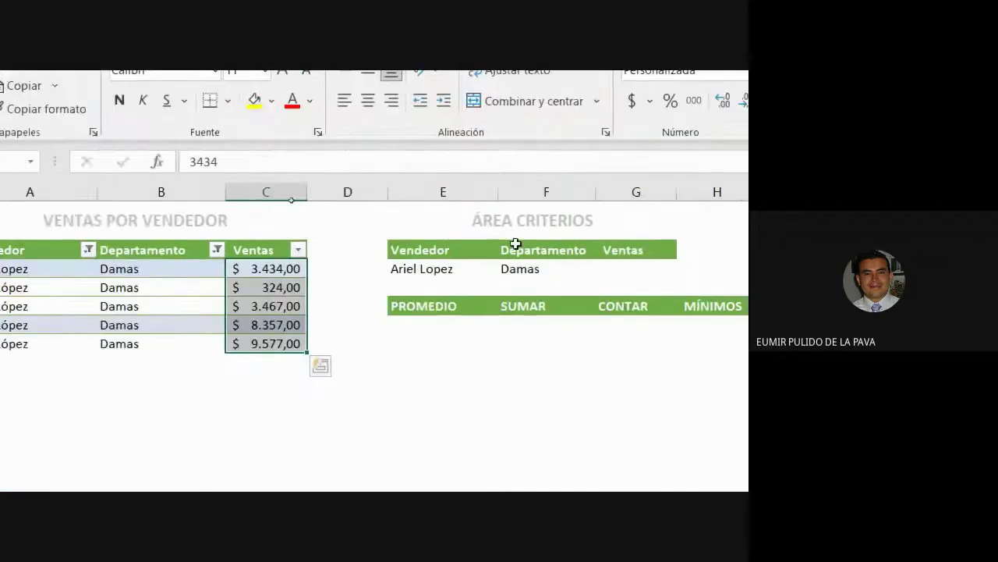
left_click(217, 258)
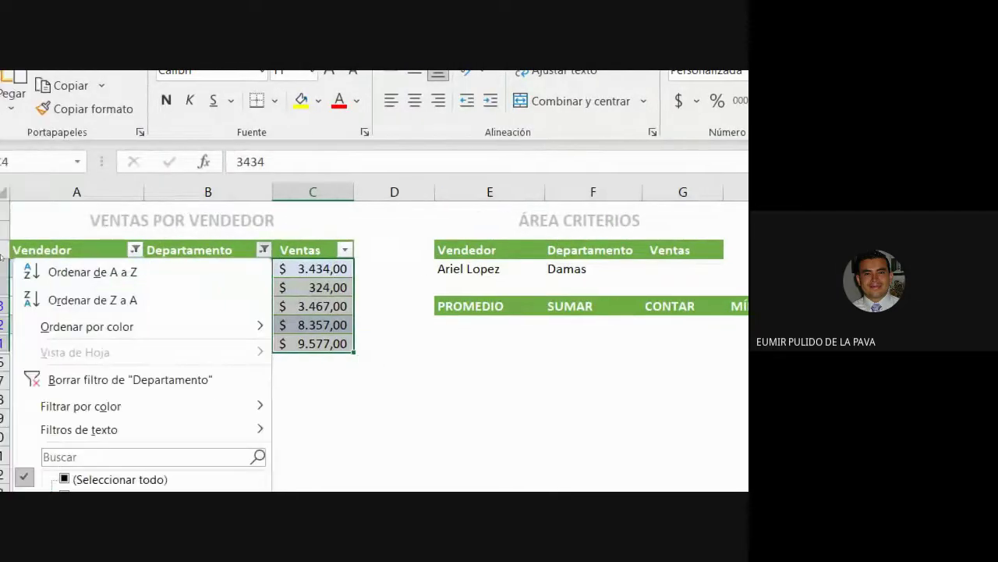
left_click(15, 379)
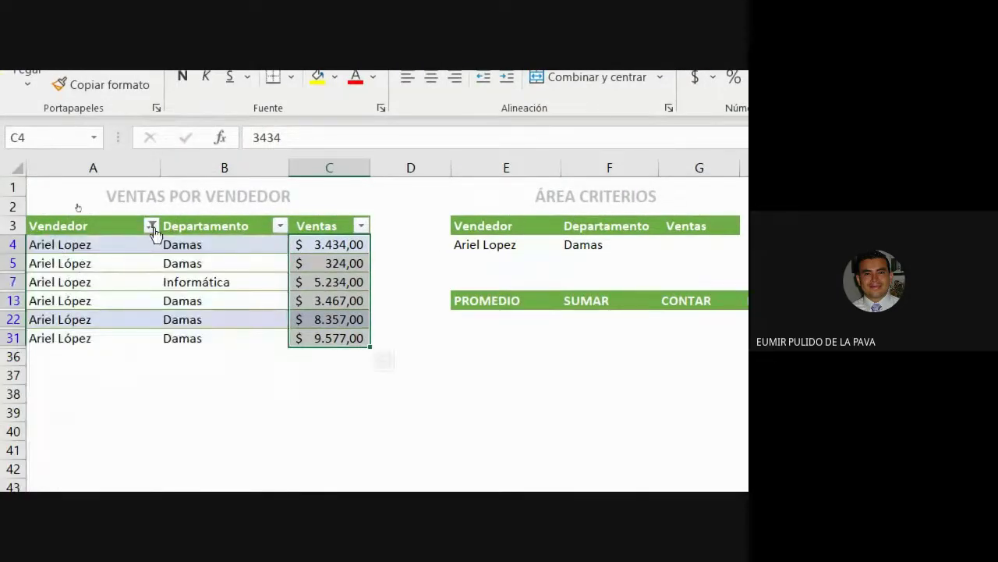
left_click(151, 226)
key("Escape")
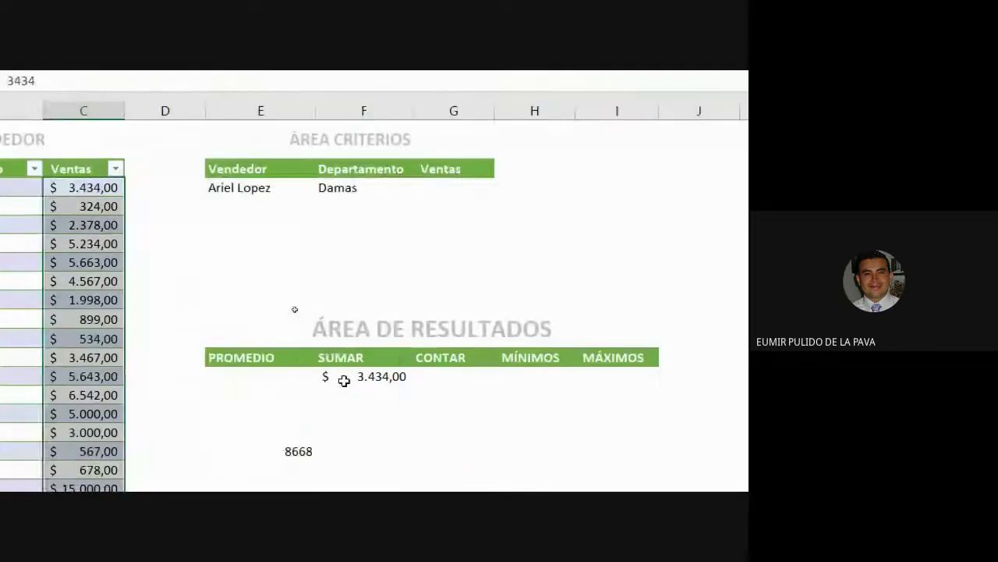
left_click(343, 380)
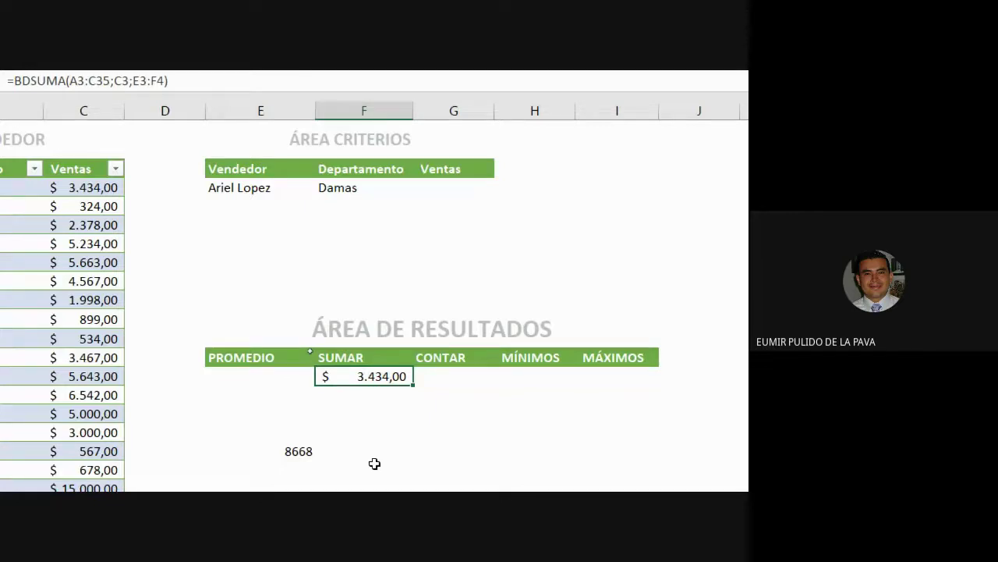
mouse_move(546, 468)
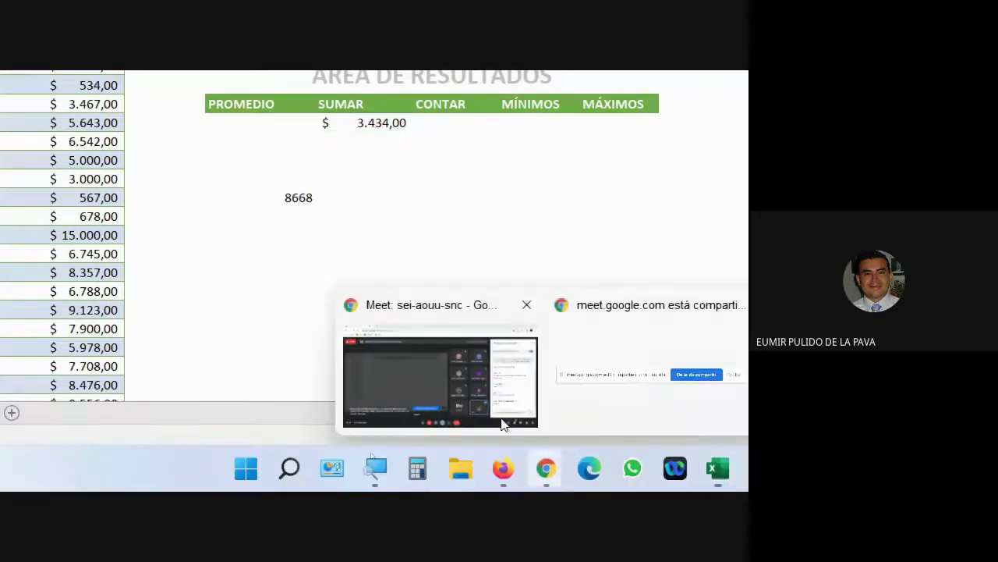
left_click(464, 396)
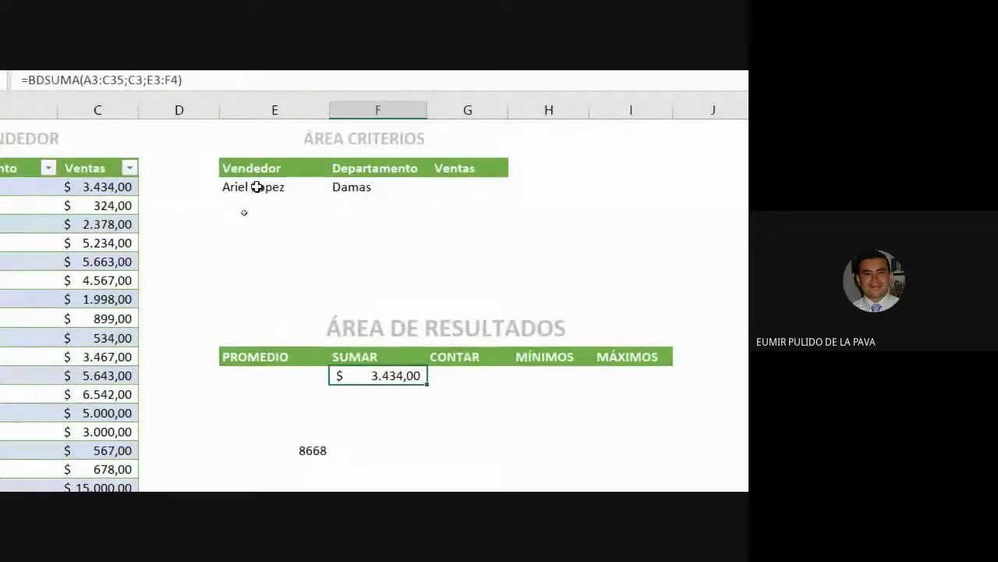
- Select E4, then select the seller's sales records in rows 4, 5, 13, 22 and 31
left_click(258, 187)
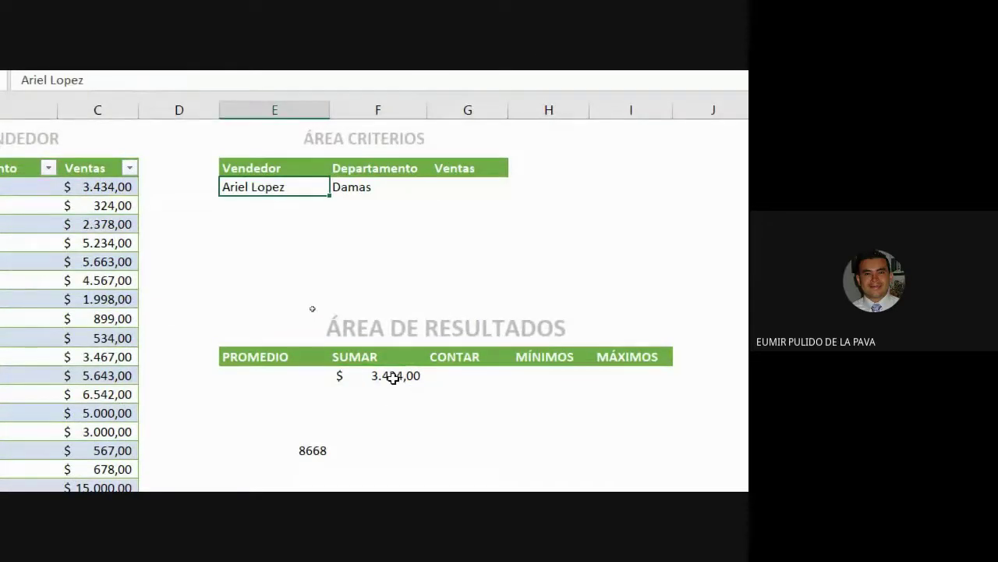
left_click_drag(80, 185, 327, 187)
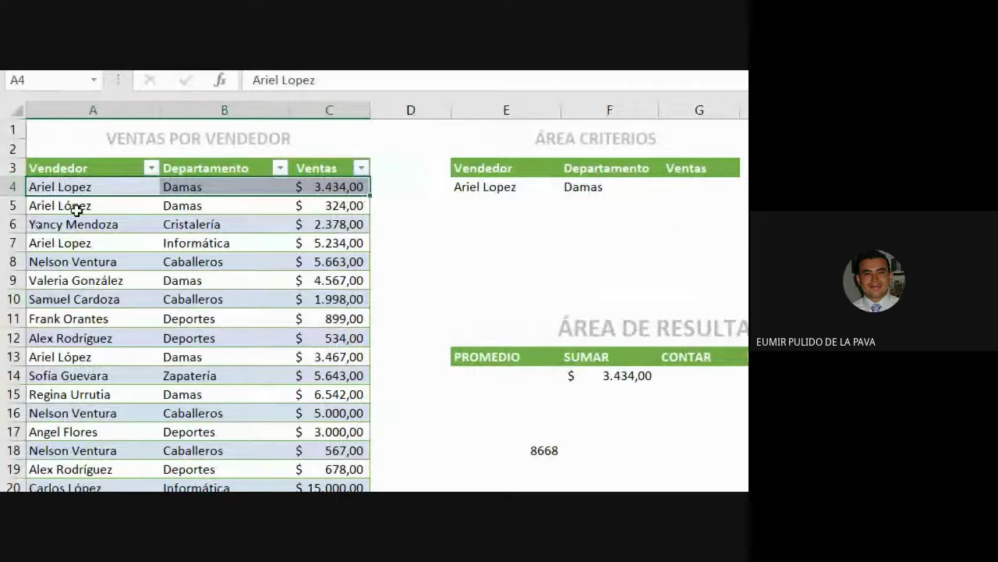
left_click_drag(76, 206, 315, 204)
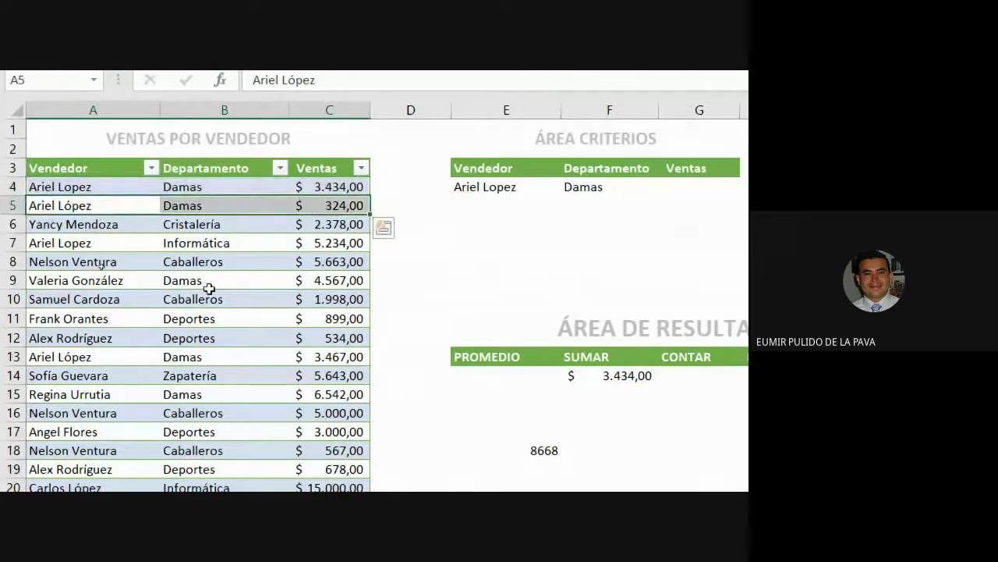
left_click_drag(88, 356, 343, 353)
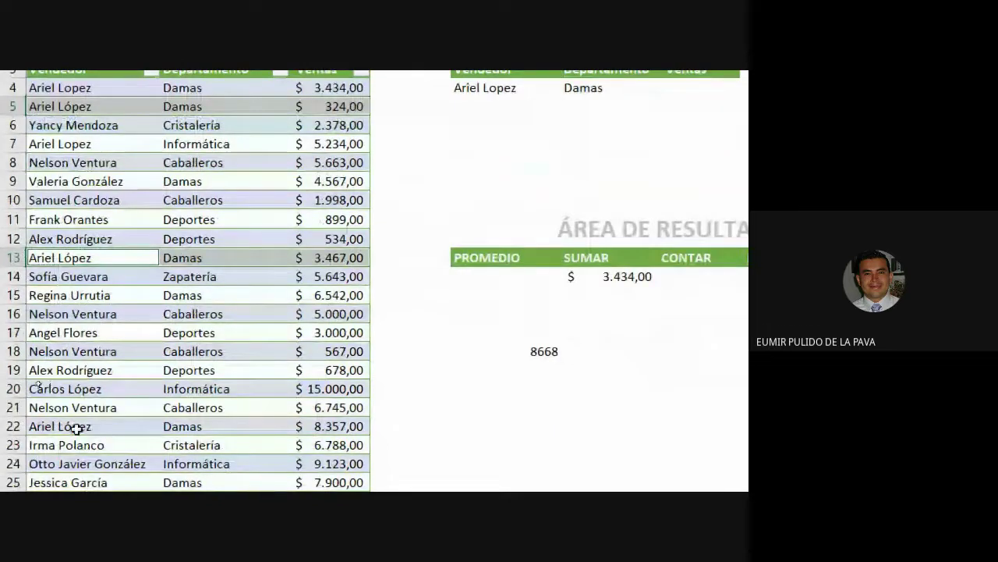
left_click_drag(77, 427, 332, 426)
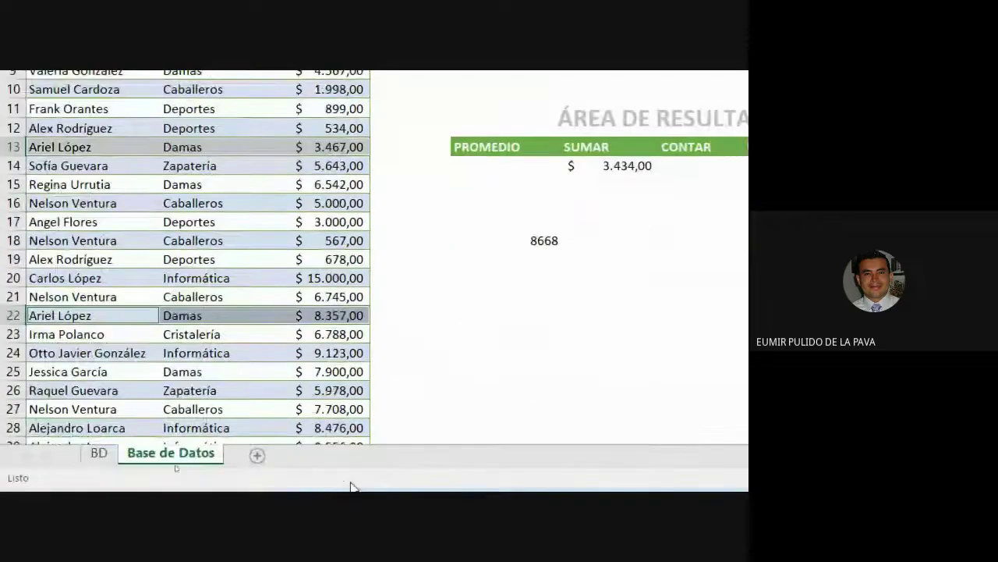
scroll(197, 289, "down", 2)
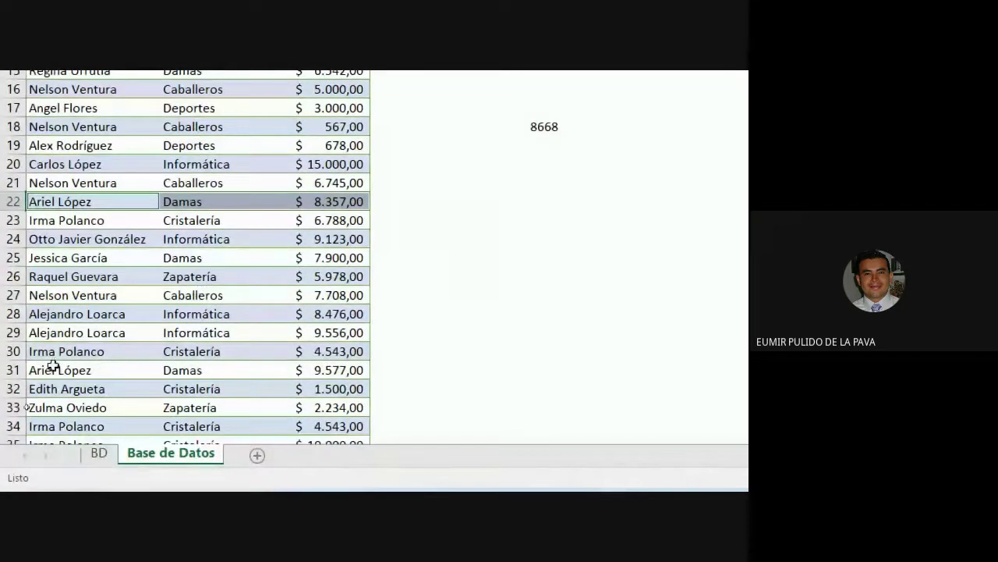
left_click_drag(53, 368, 315, 365)
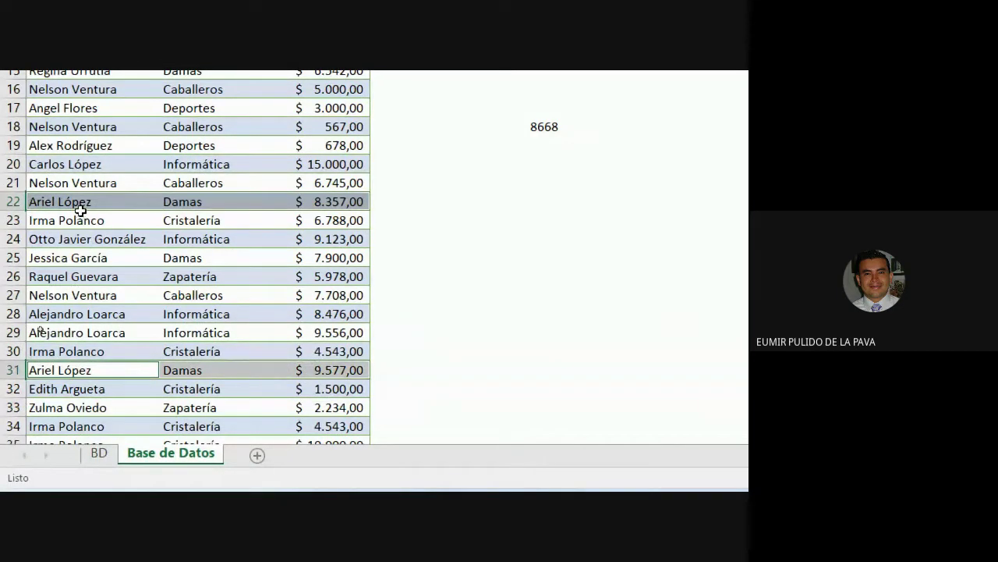
scroll(80, 211, "up", 5)
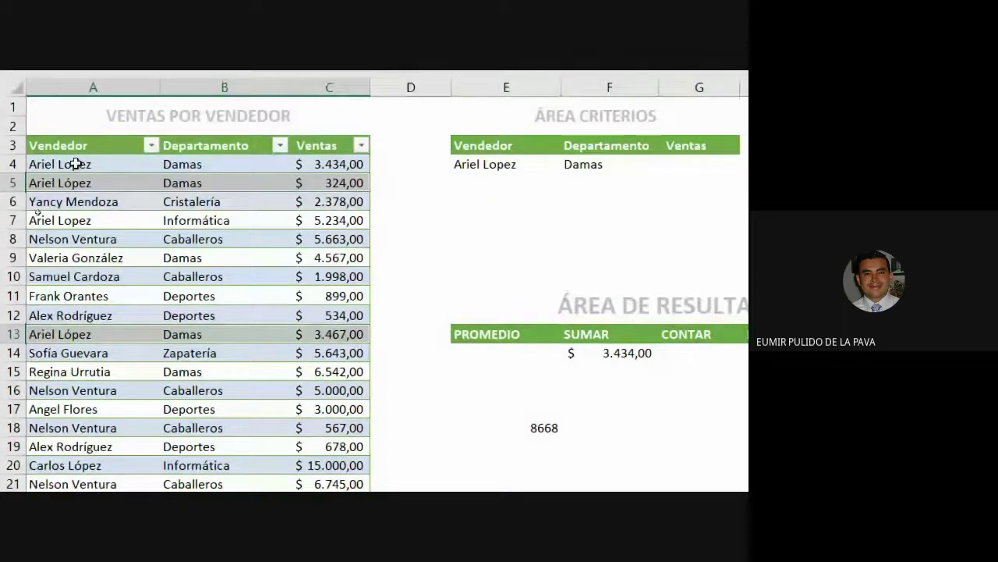
left_click(497, 165)
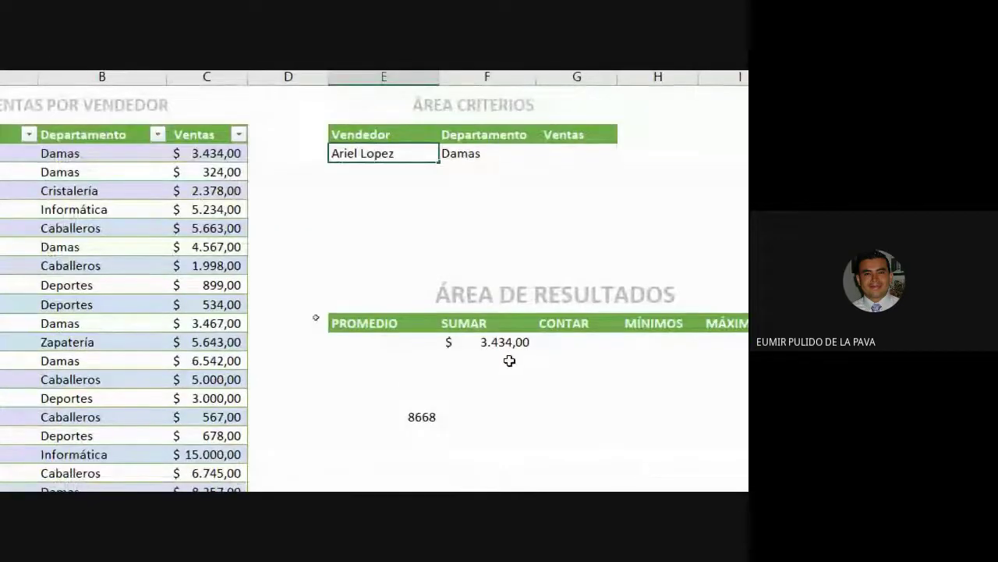
key("F2")
key("Left")
key("Left")
key("Left")
key("BackSpace")
type("ó")
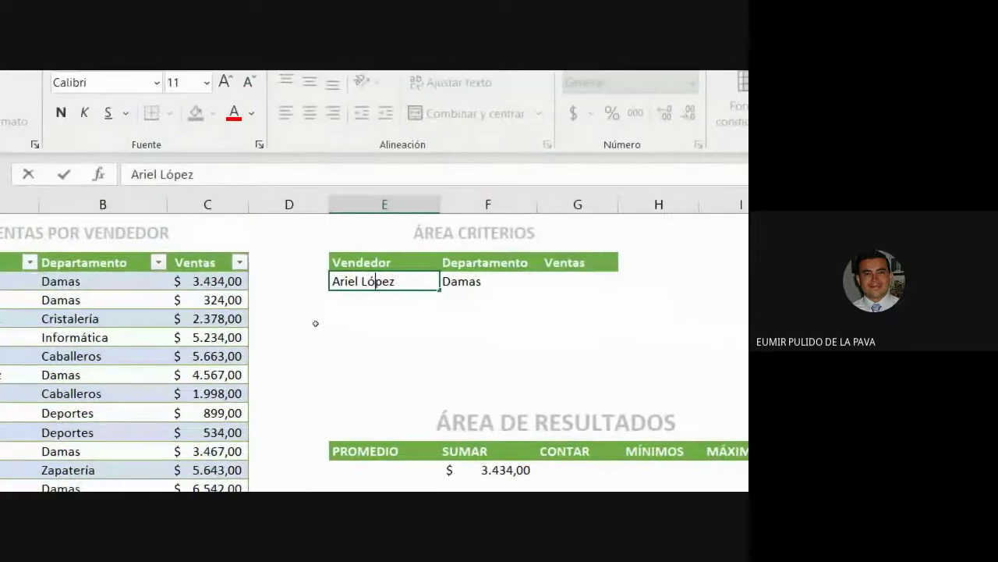
key("Return")
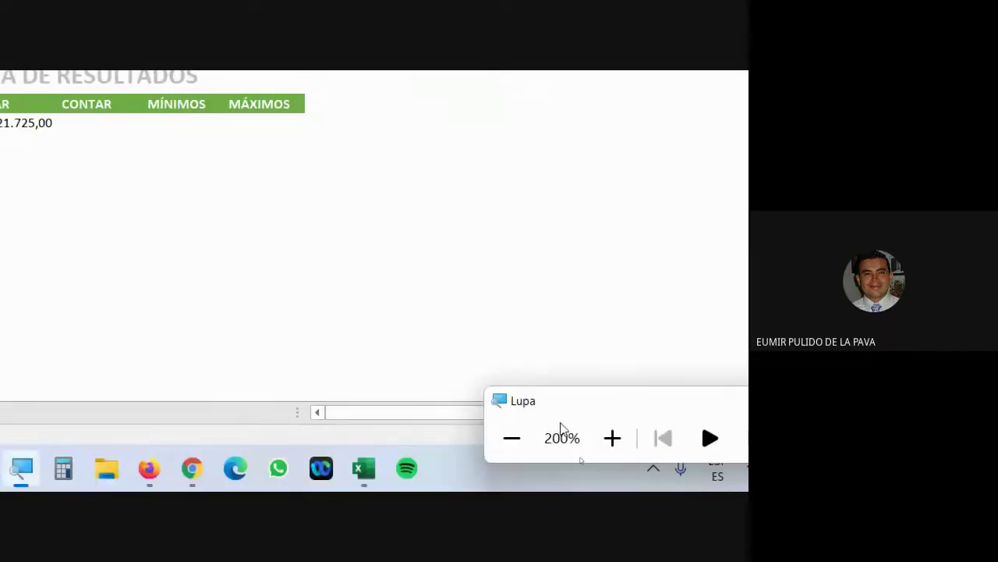
left_click(521, 437)
mouse_move(404, 479)
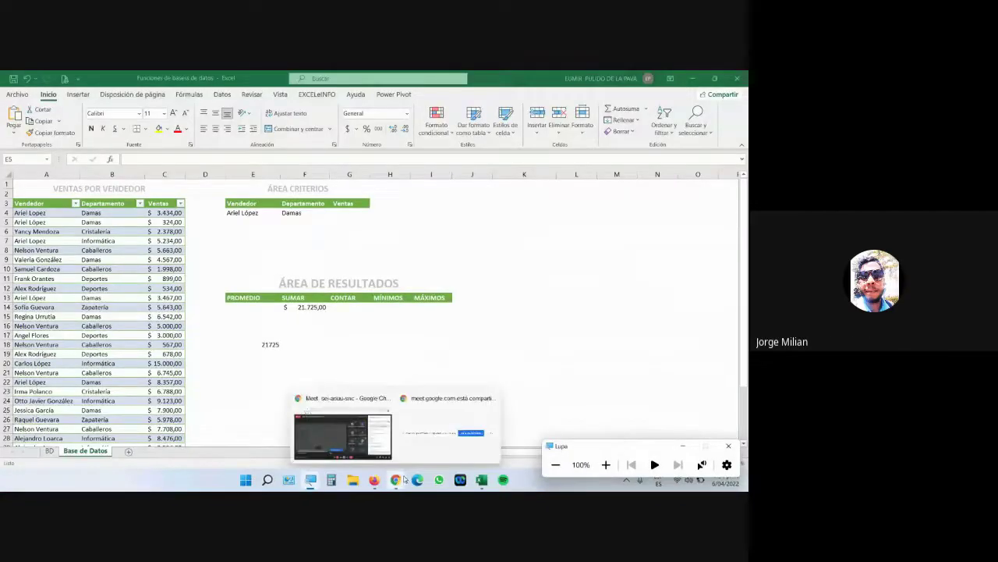
left_click(359, 425)
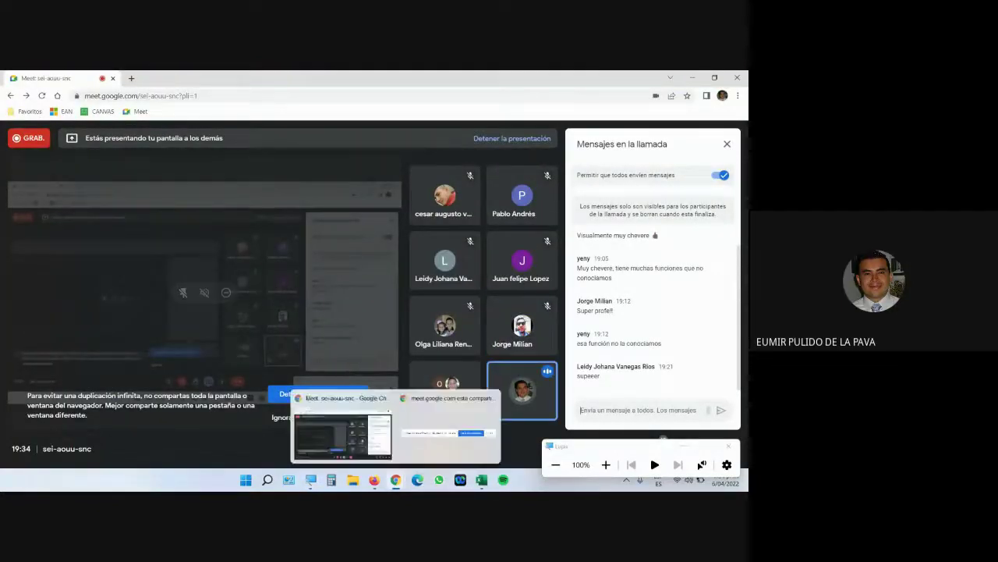
left_click(481, 479)
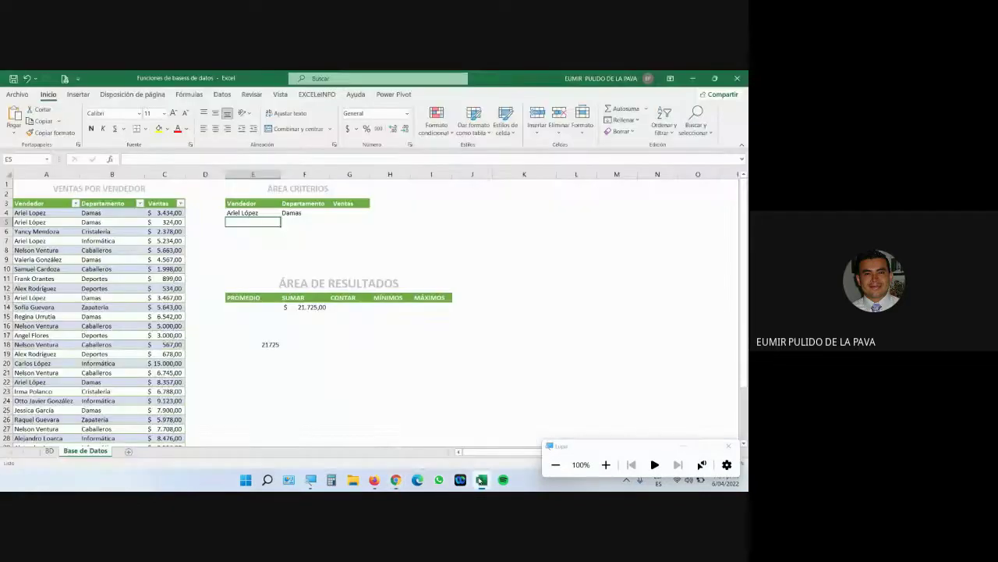
left_click(606, 464)
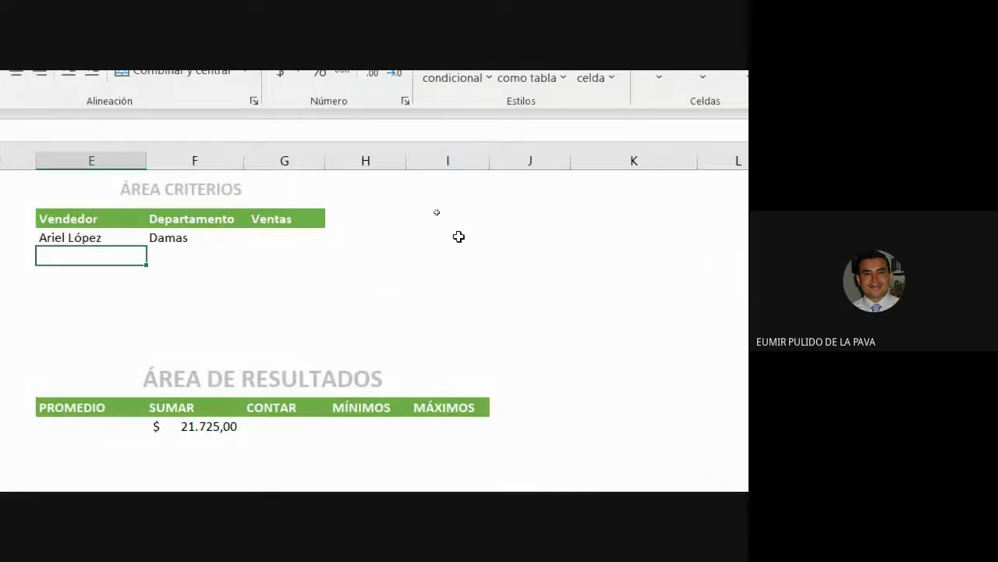
- Write the column I notes '*: Reemplazar una o varias cadenas de caracteres' and '?: Un SOLO carácter'
left_click(464, 216)
type("*")
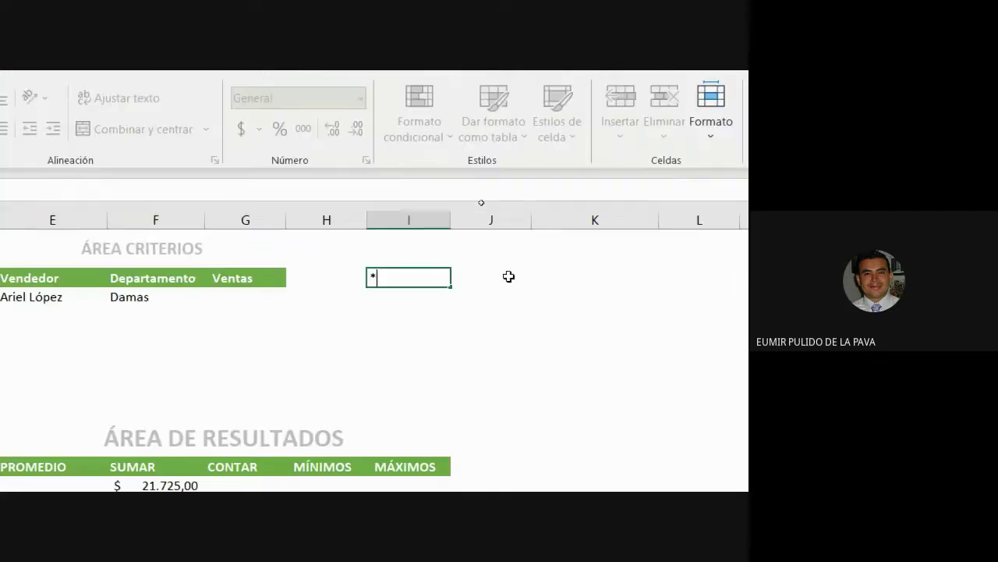
key("Return")
type("?")
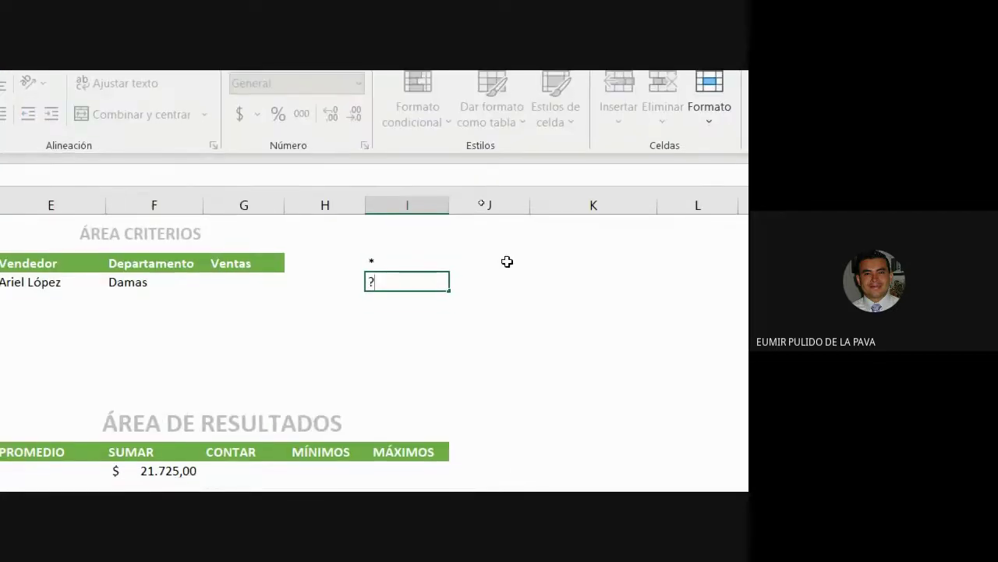
key("Up")
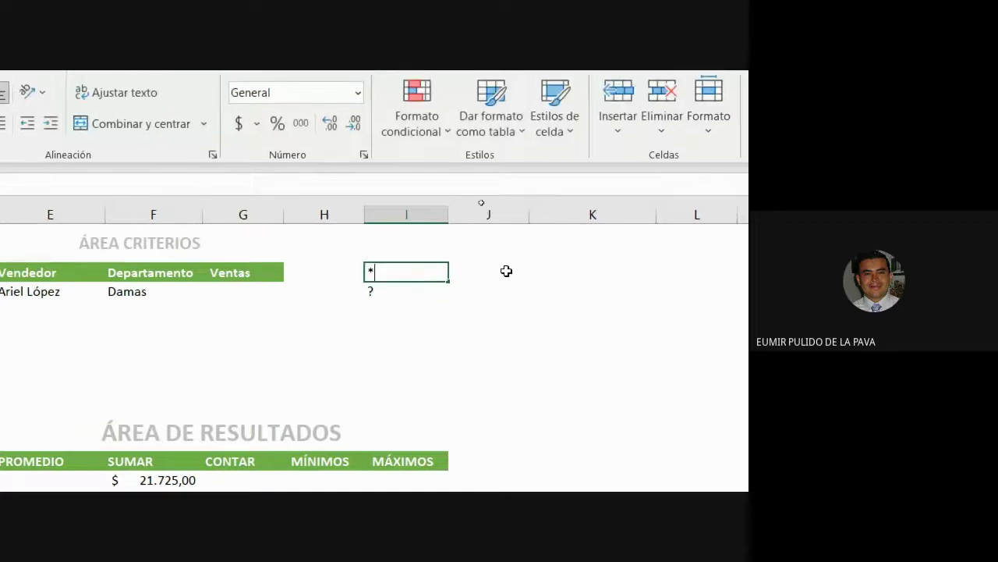
key("F2")
type(": Ree")
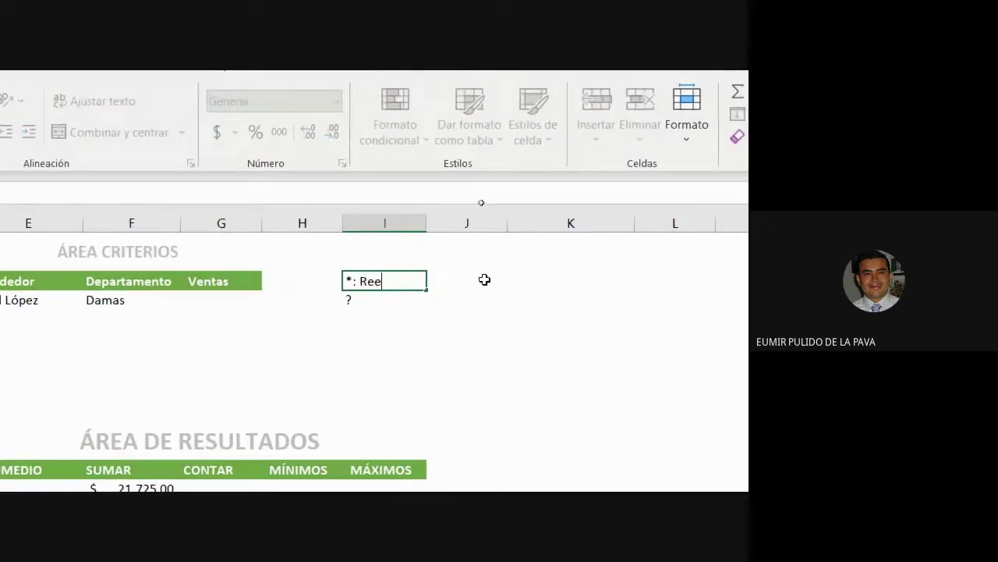
type("mplazar ")
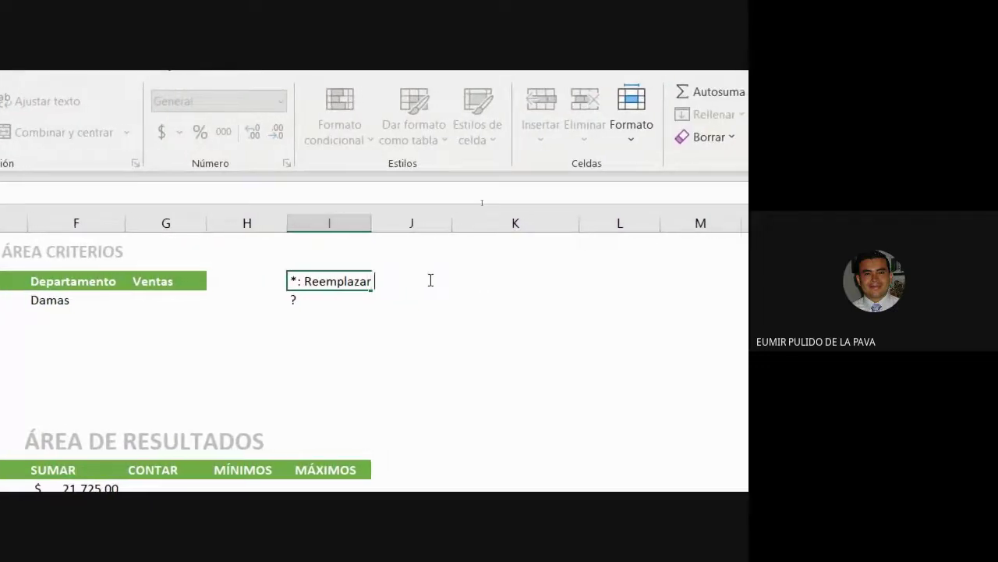
type("una o ")
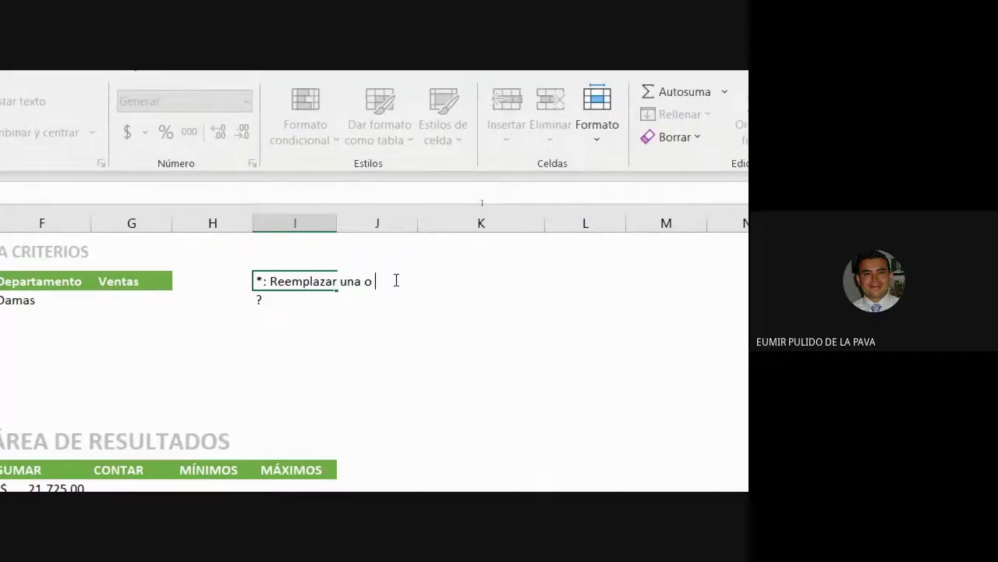
type("varias cad")
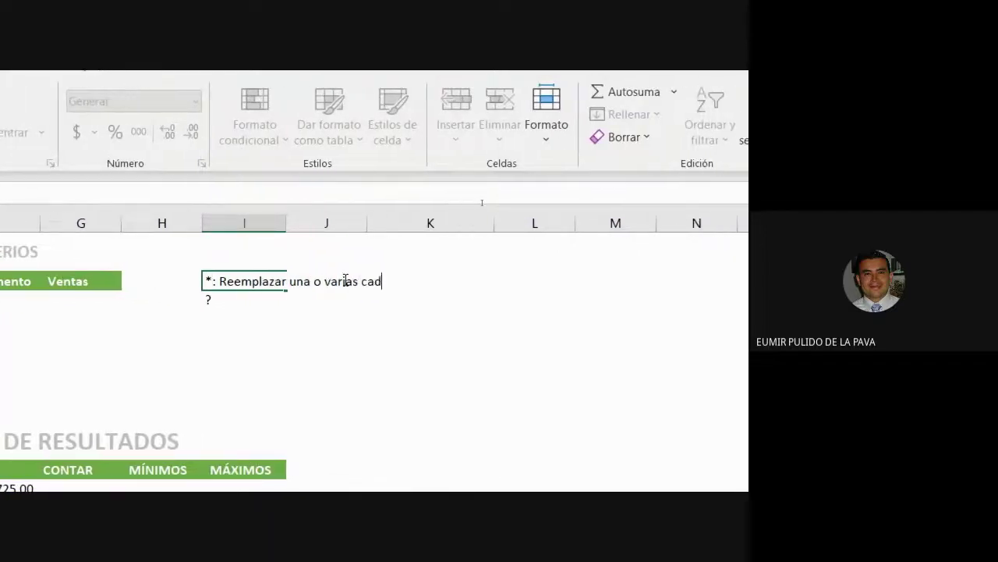
type("enas d e caracteres")
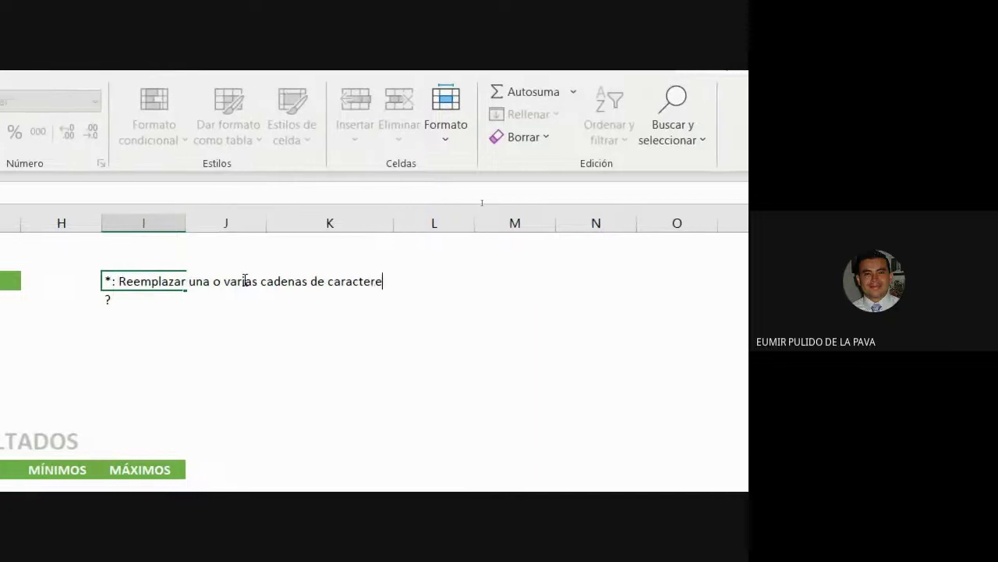
key("Return")
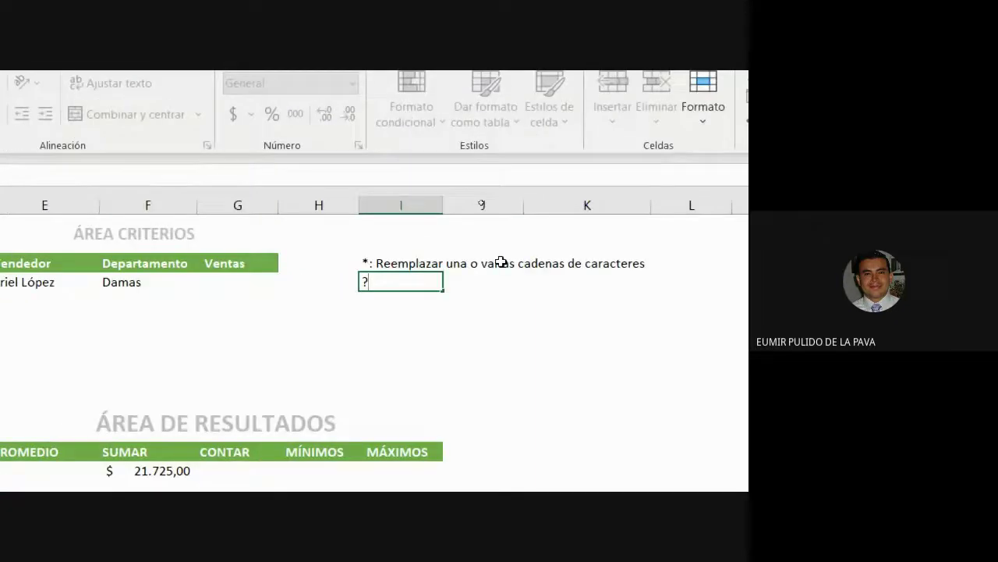
type(": Un")
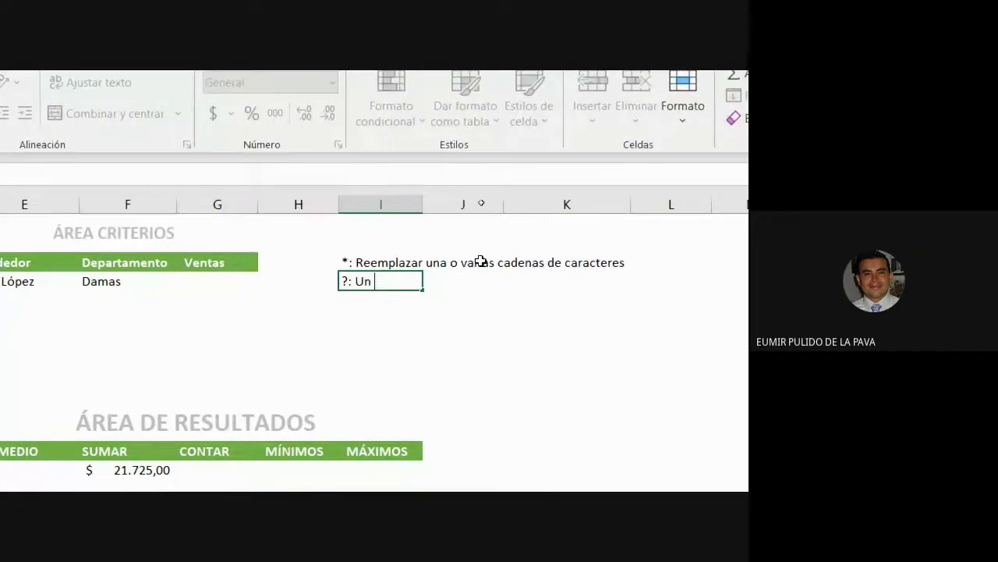
type(" SOLO ")
type("carácter")
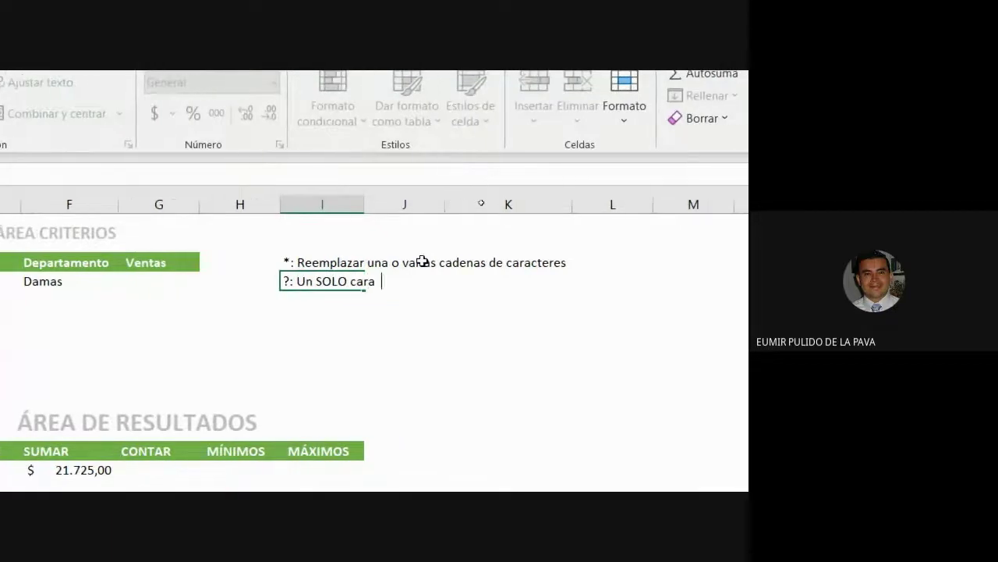
key("Return")
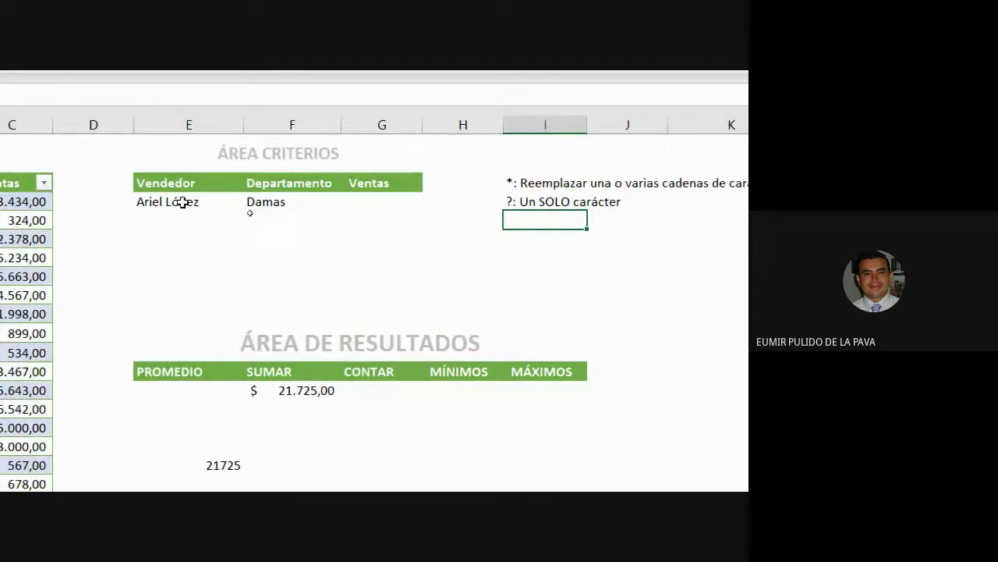
left_click(179, 202)
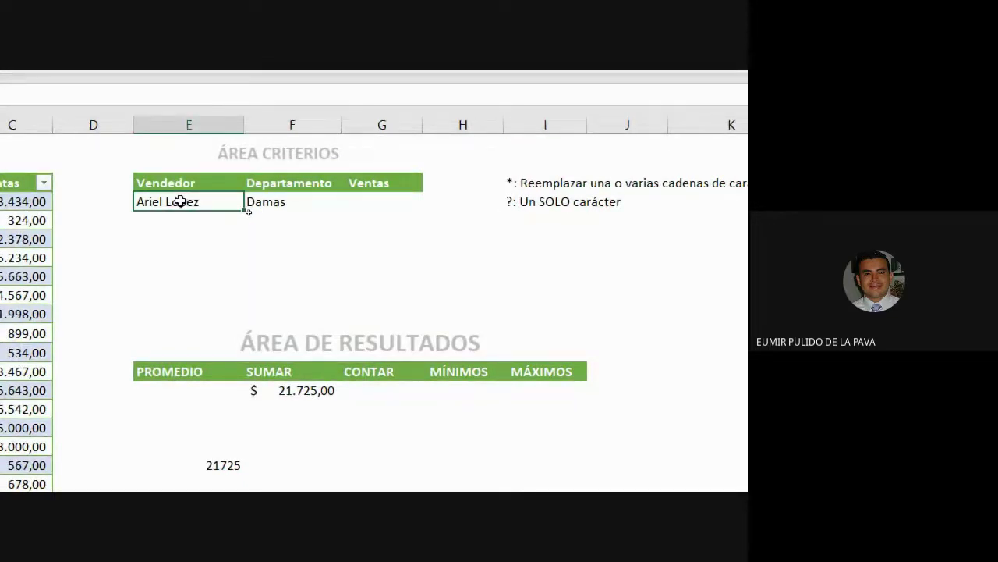
double_click(178, 203)
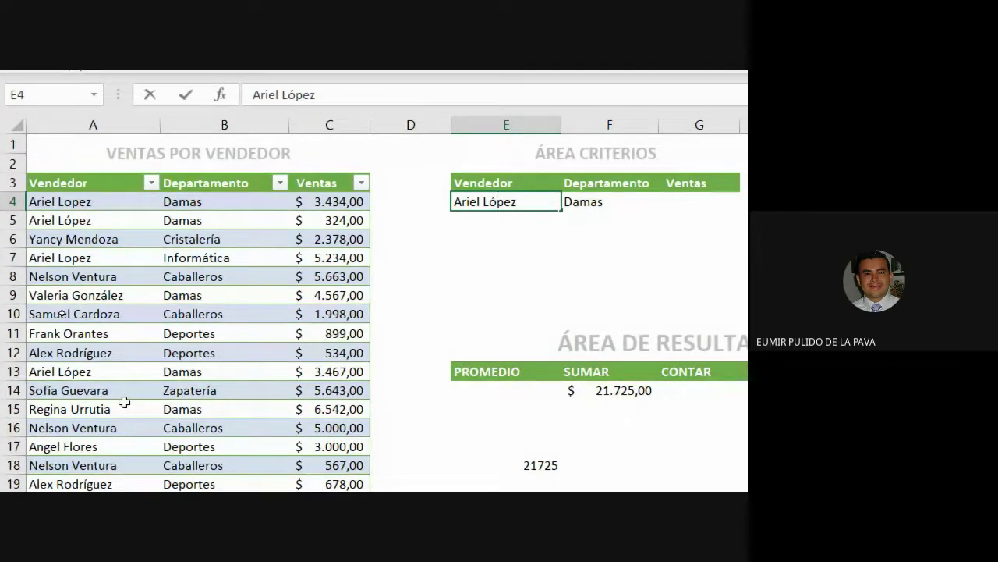
key("BackSpace")
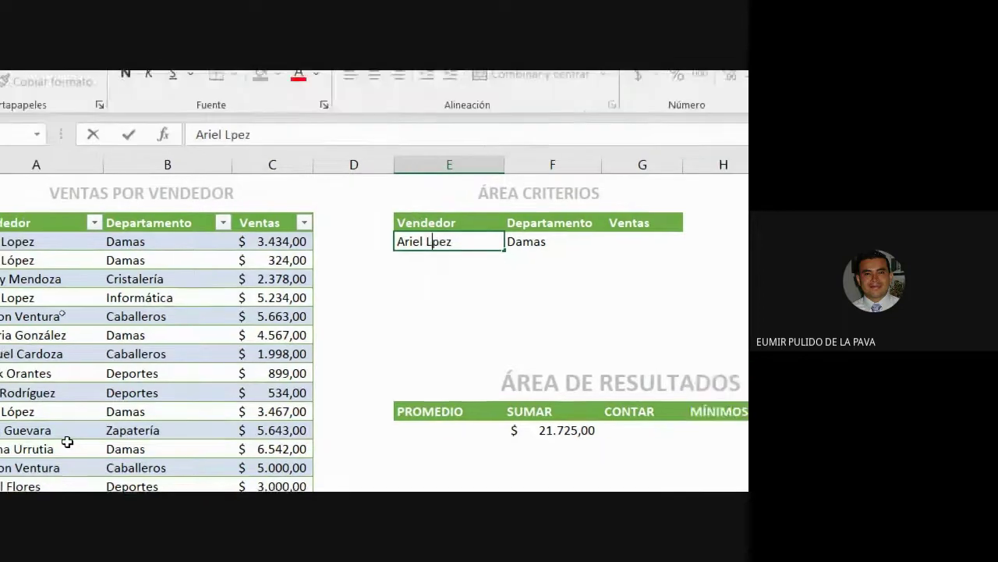
type("?")
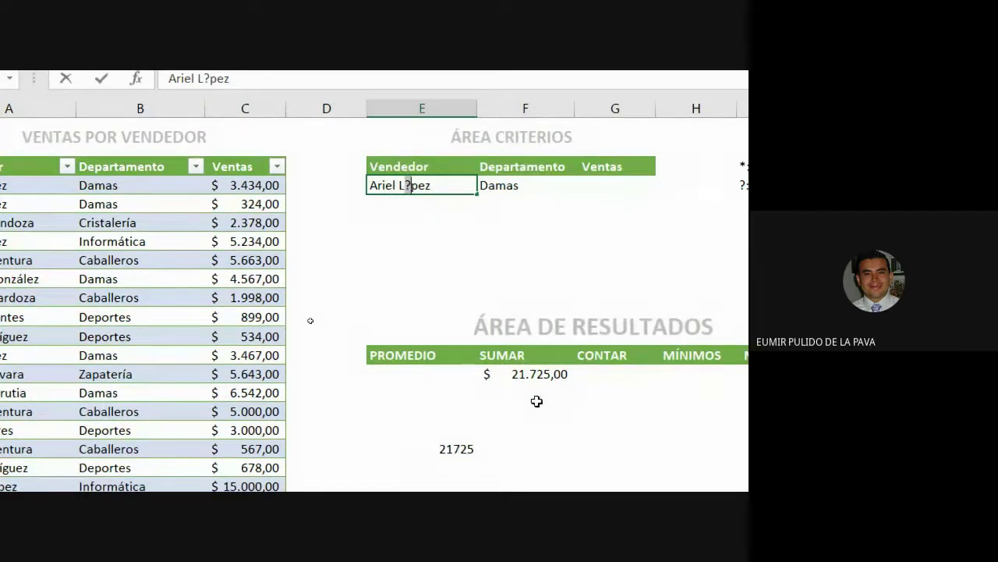
key("Return")
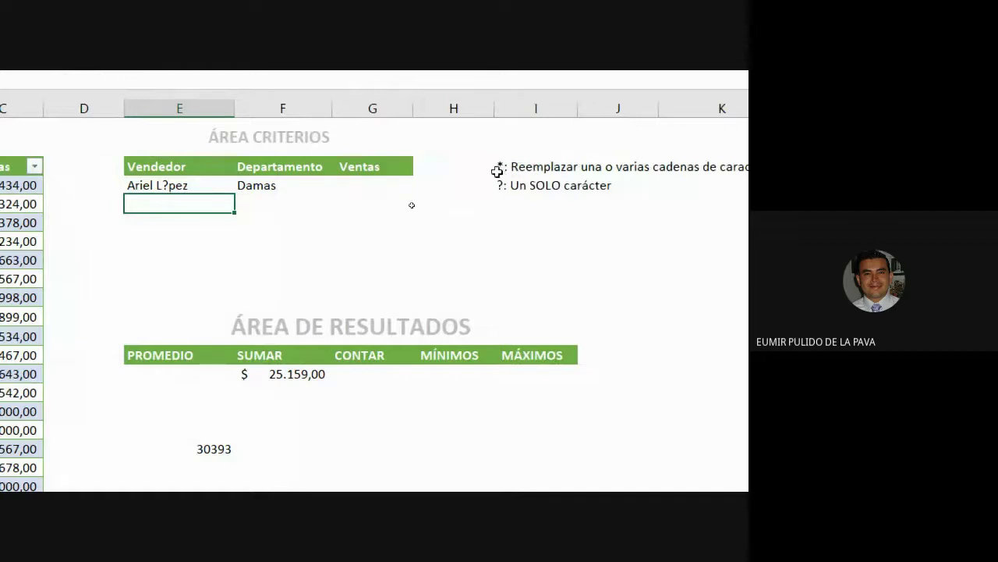
- Shorten the seller criterion to 'Ariel L*' so the sum becomes 25.159,00
double_click(188, 185)
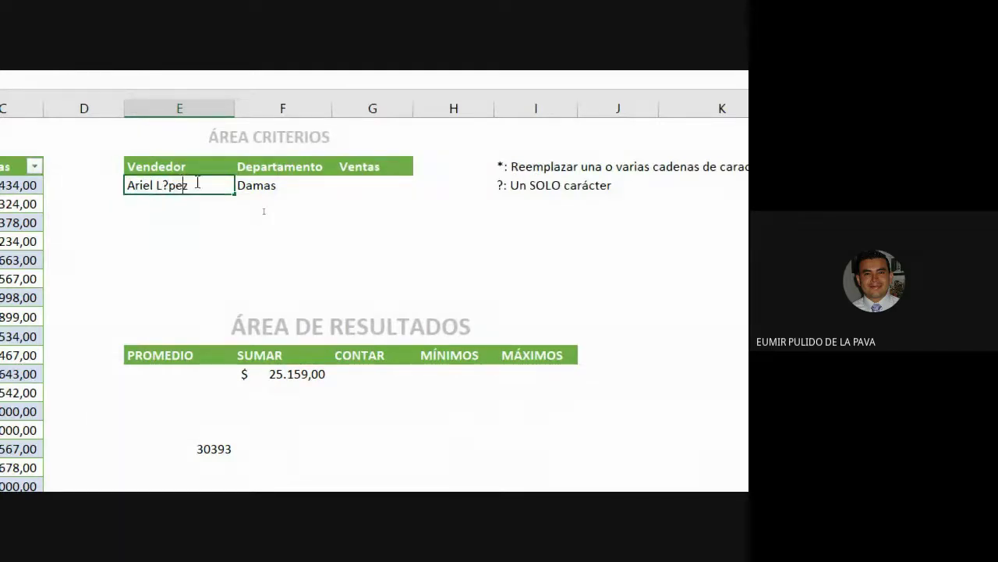
left_click_drag(188, 185, 166, 187)
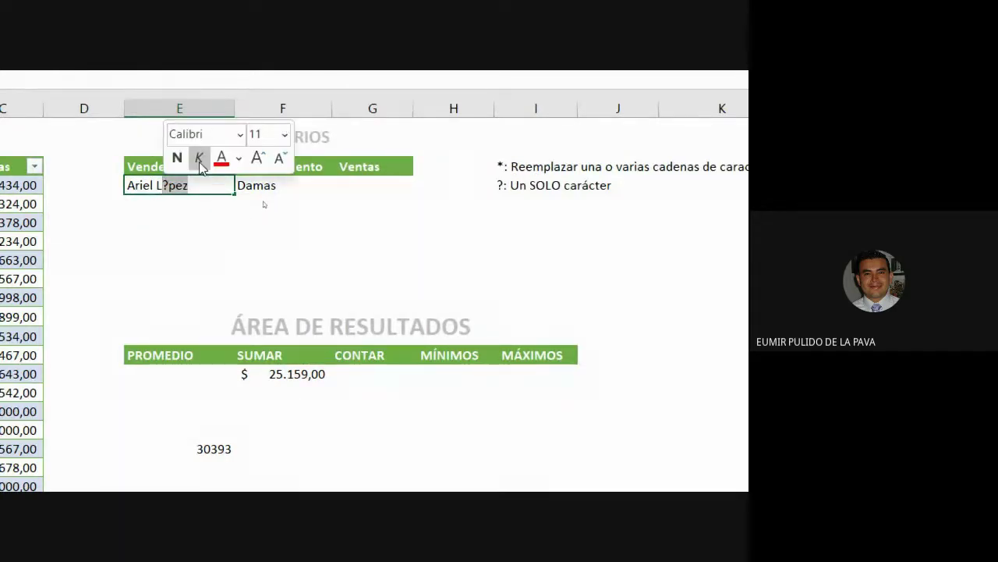
type("*")
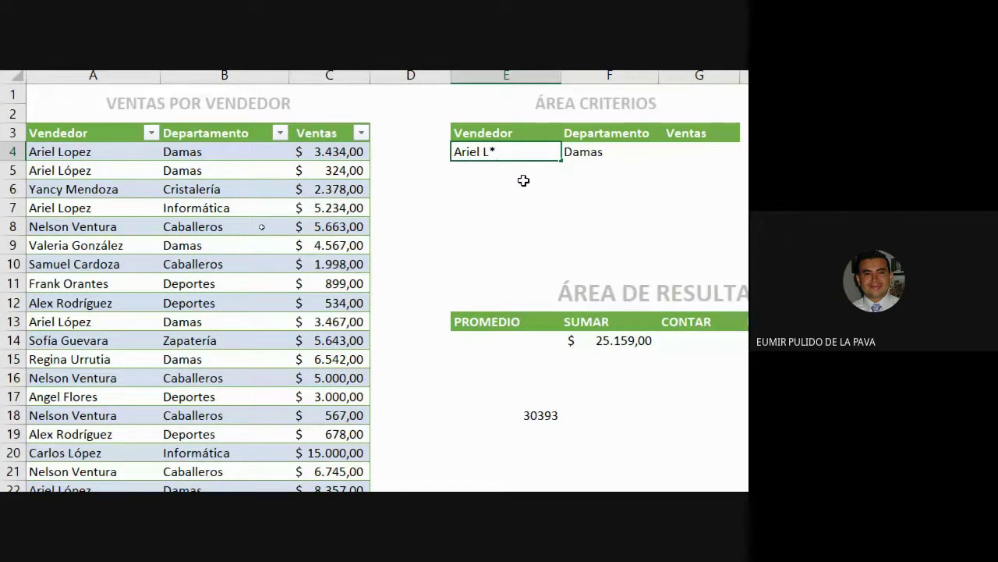
key("BackSpace")
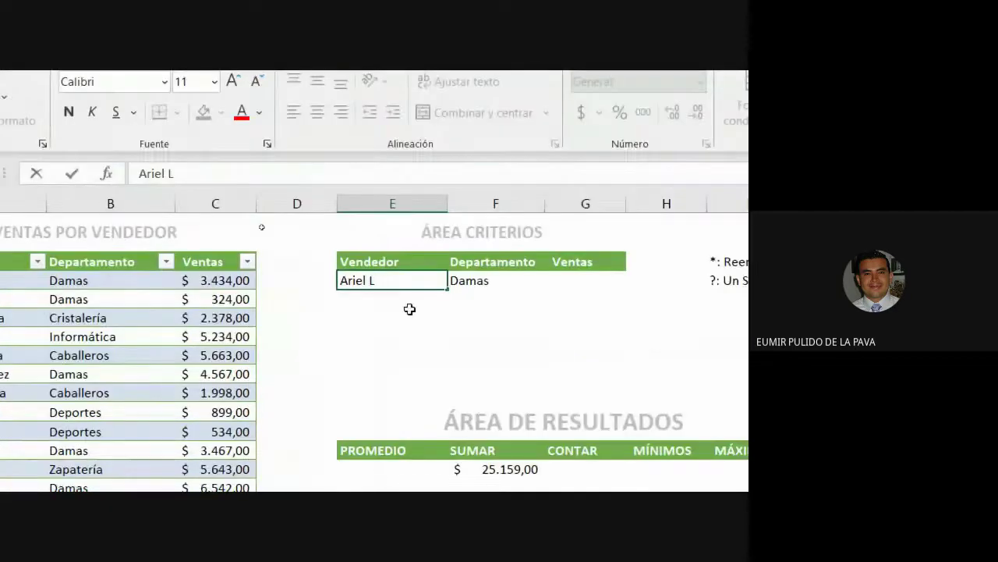
type("oz")
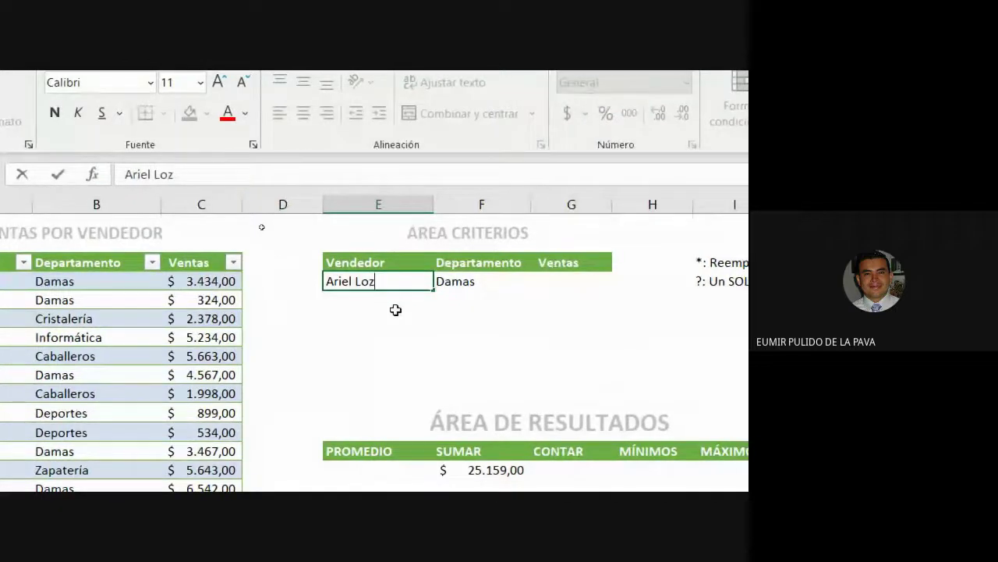
type("*")
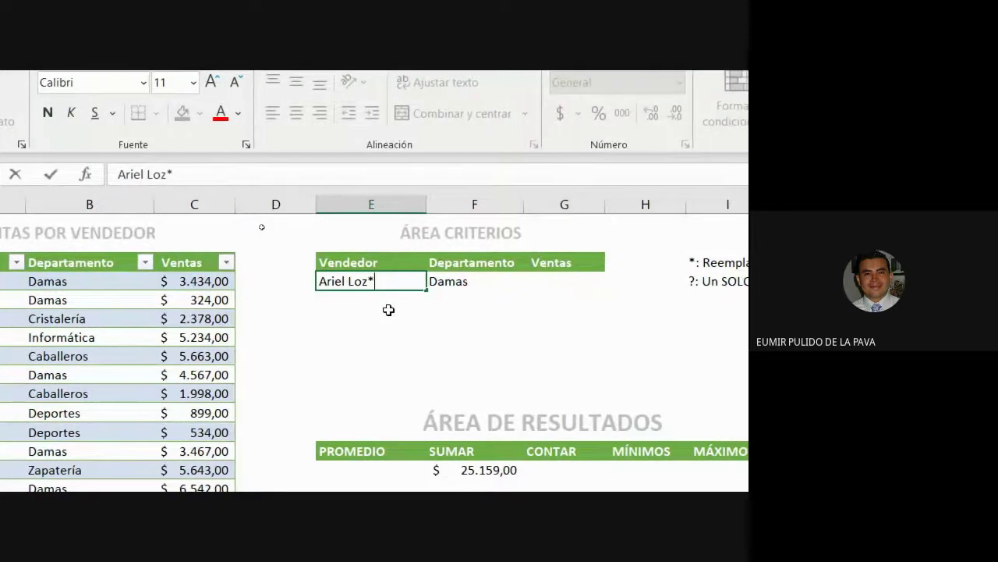
key("BackSpace")
key("BackSpace")
key("BackSpace")
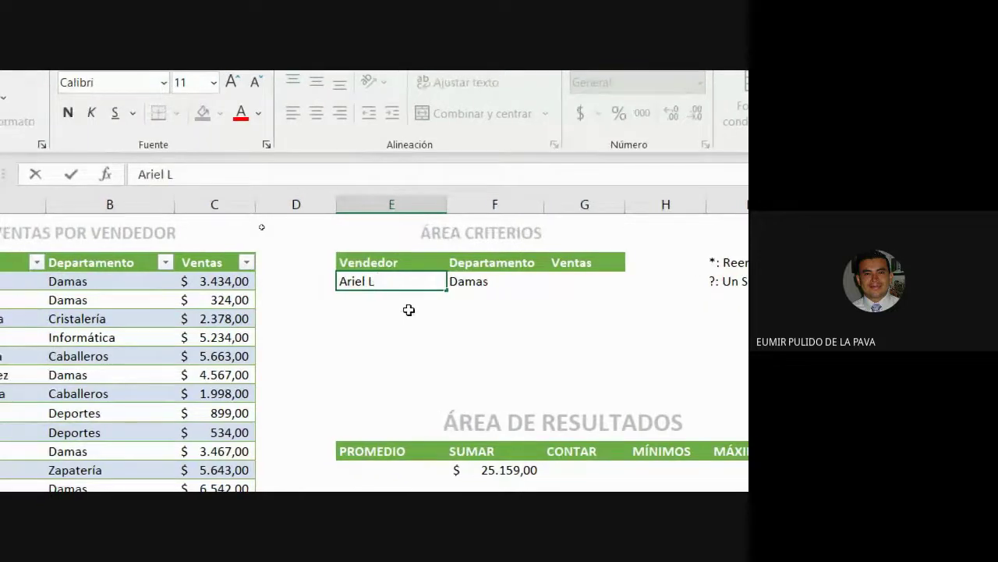
type("*")
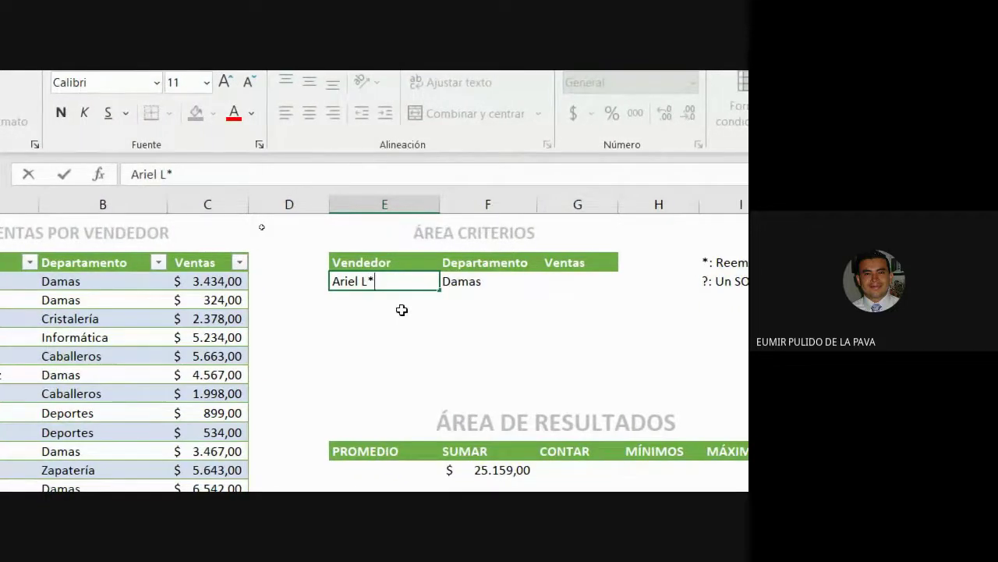
key("Return")
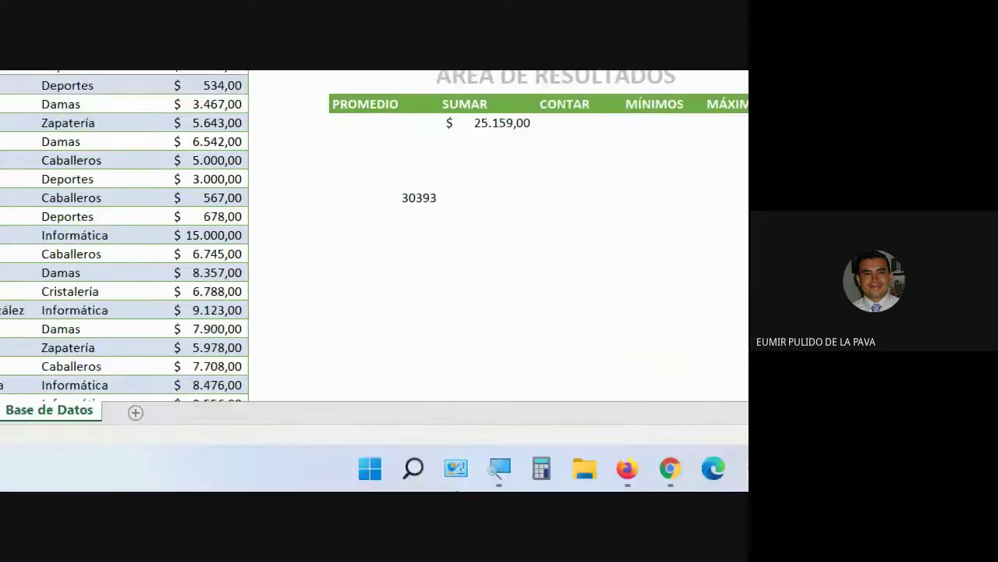
- Reset magnification to 100%, read the Meet chat, then review E18's =SUMAR.SI(A4:A35;E4;C4:C35) formula
left_click(427, 472)
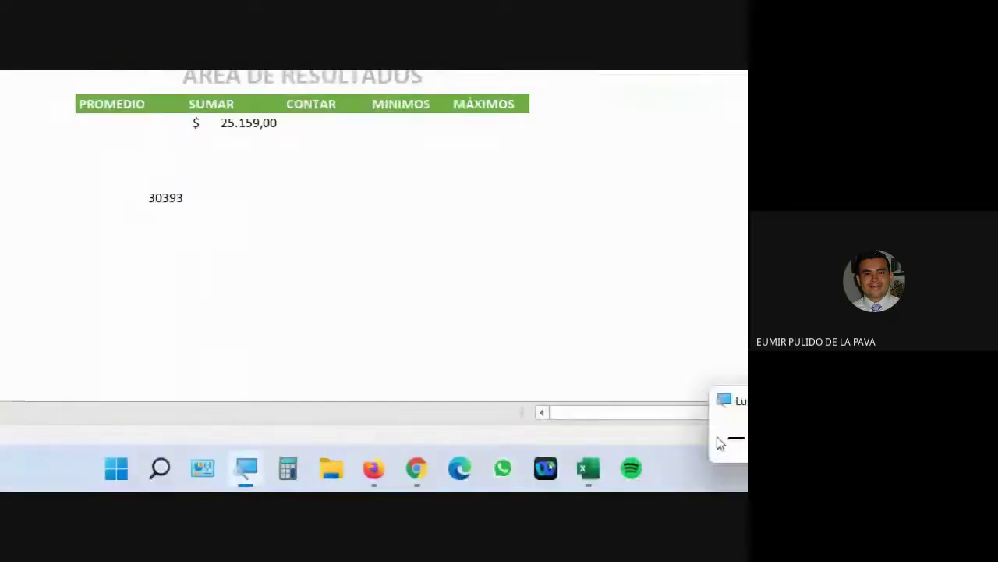
key("super+minus")
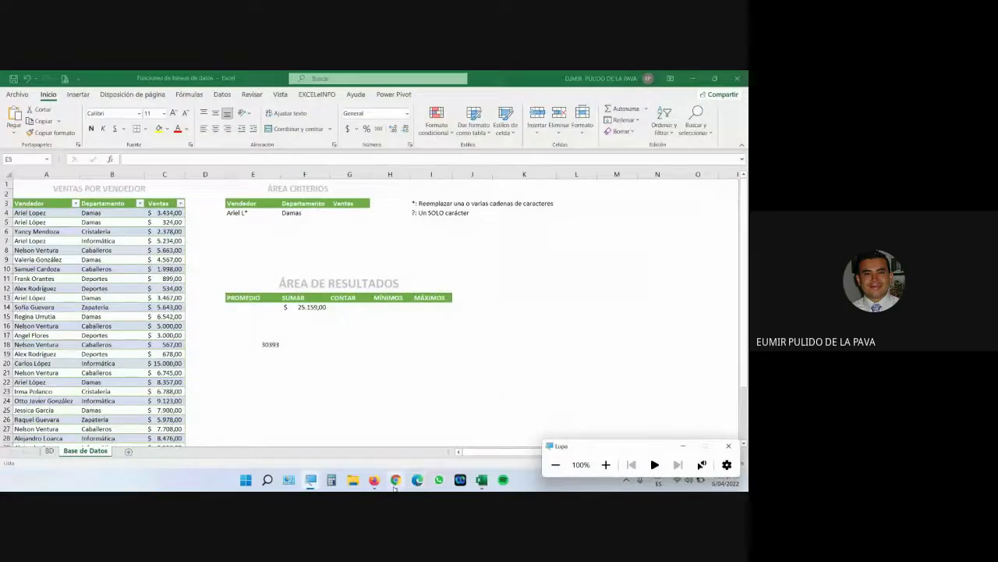
left_click(345, 425)
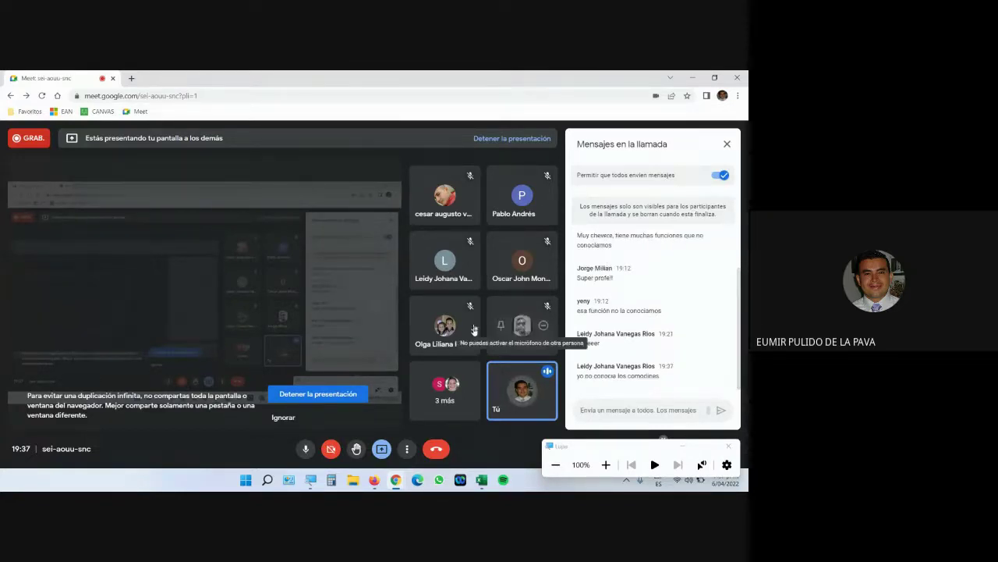
left_click(485, 479)
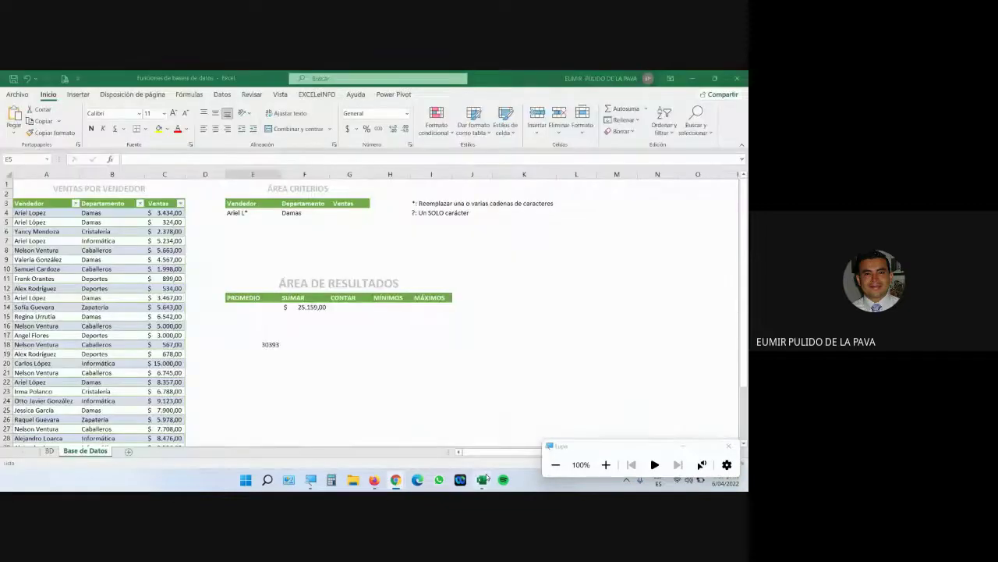
double_click(270, 345)
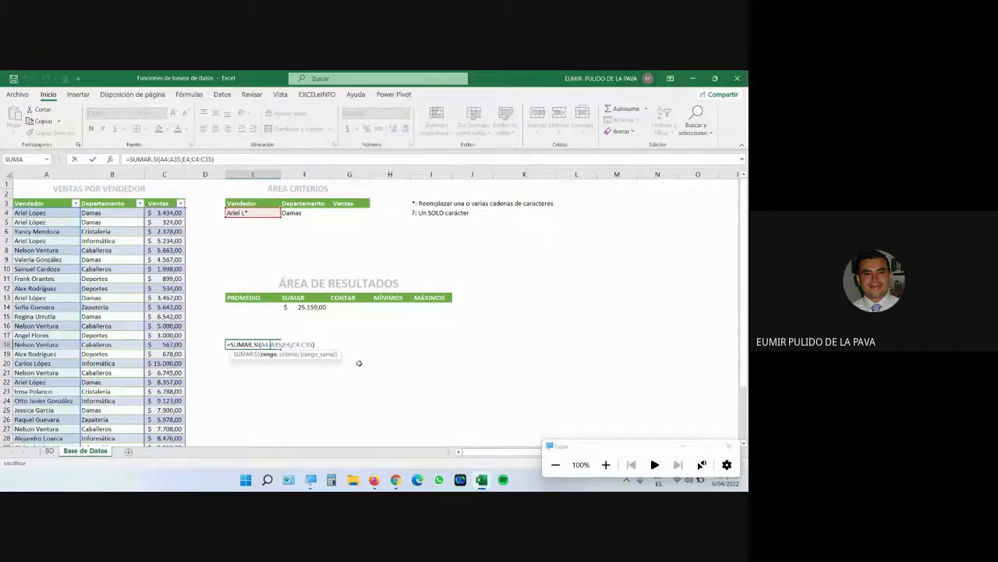
- Change F14's formula from BDSUMA to BDPROMEDIO
key("ctrl+Return")
left_click(301, 307)
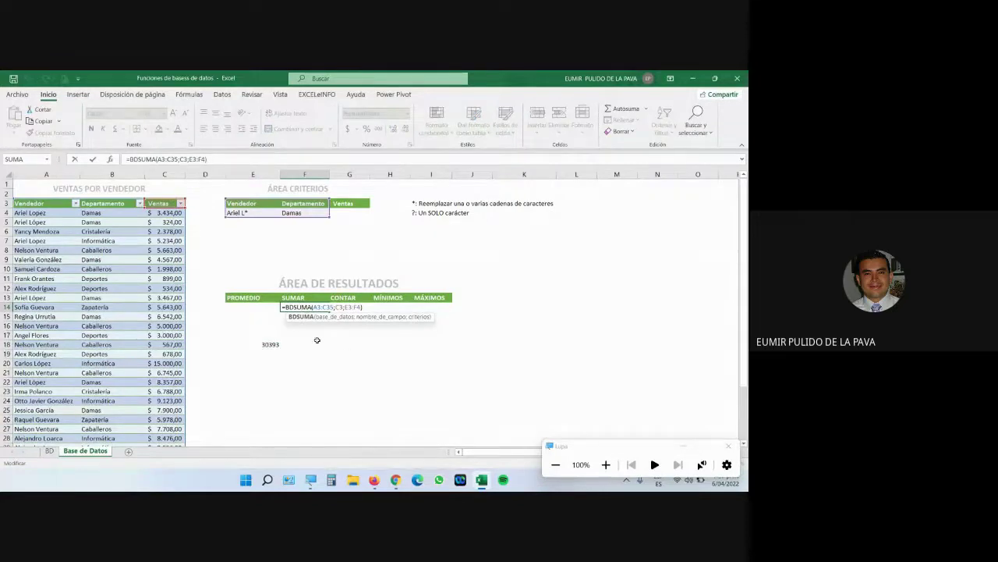
left_click(605, 464)
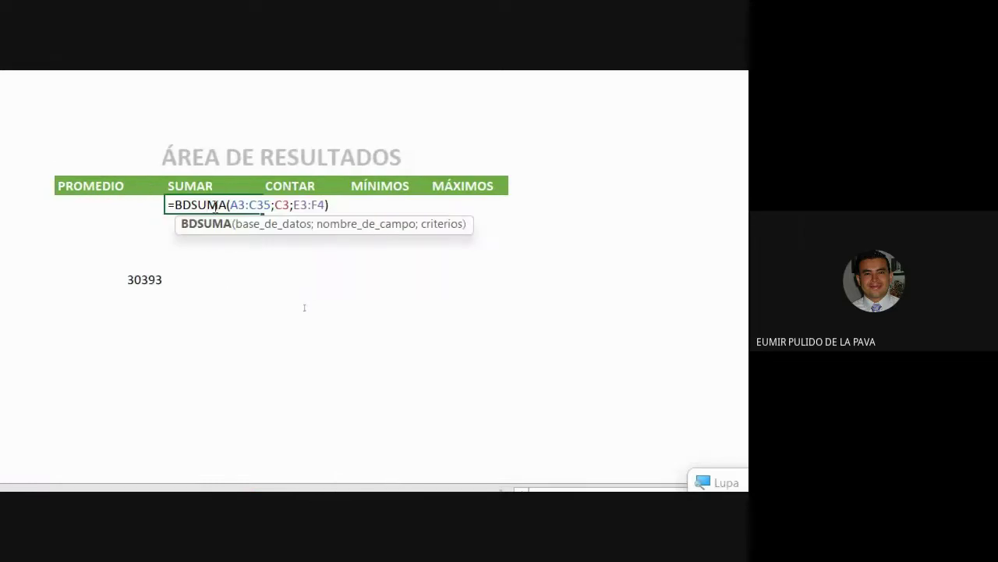
left_click_drag(191, 204, 225, 205)
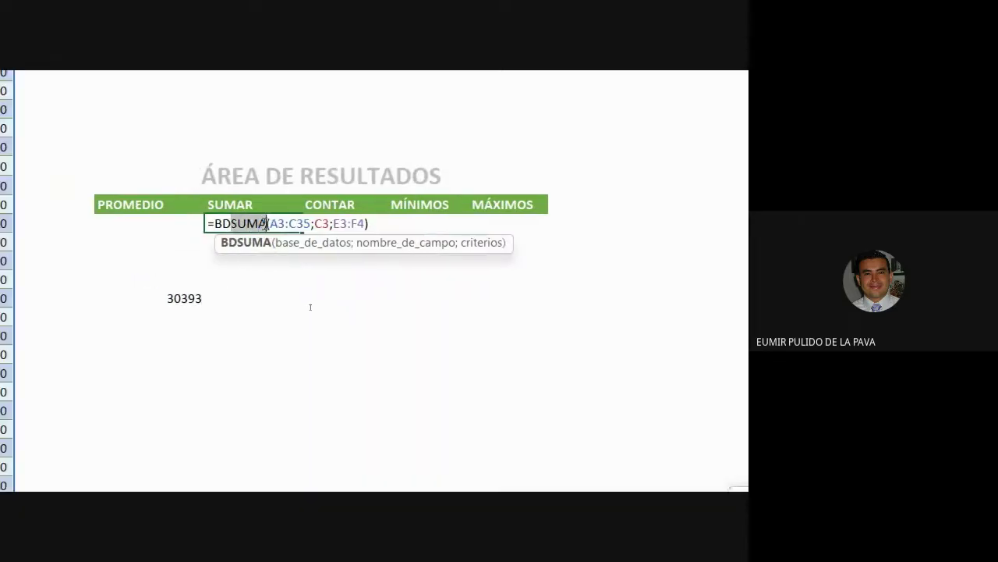
type("promedio")
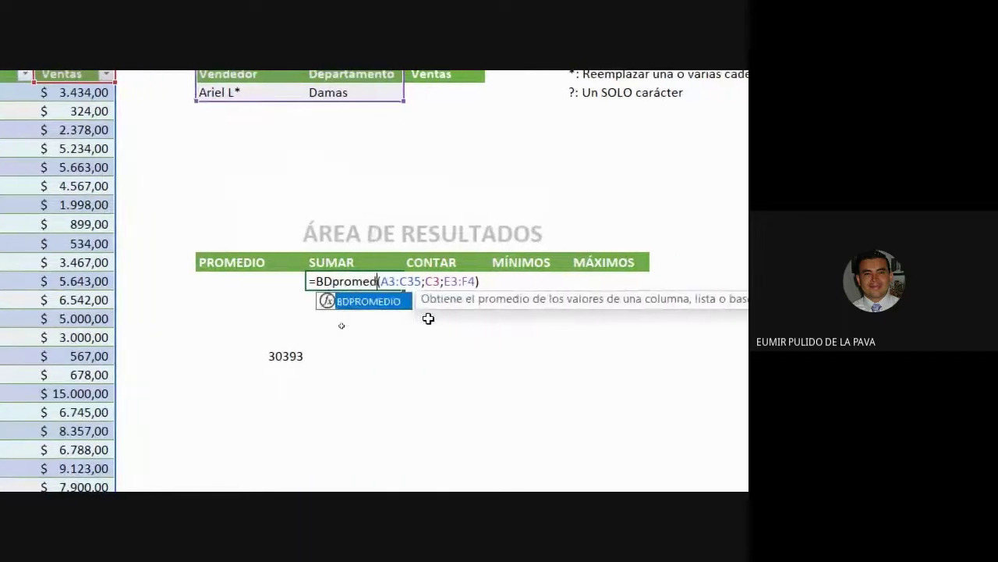
key("Return")
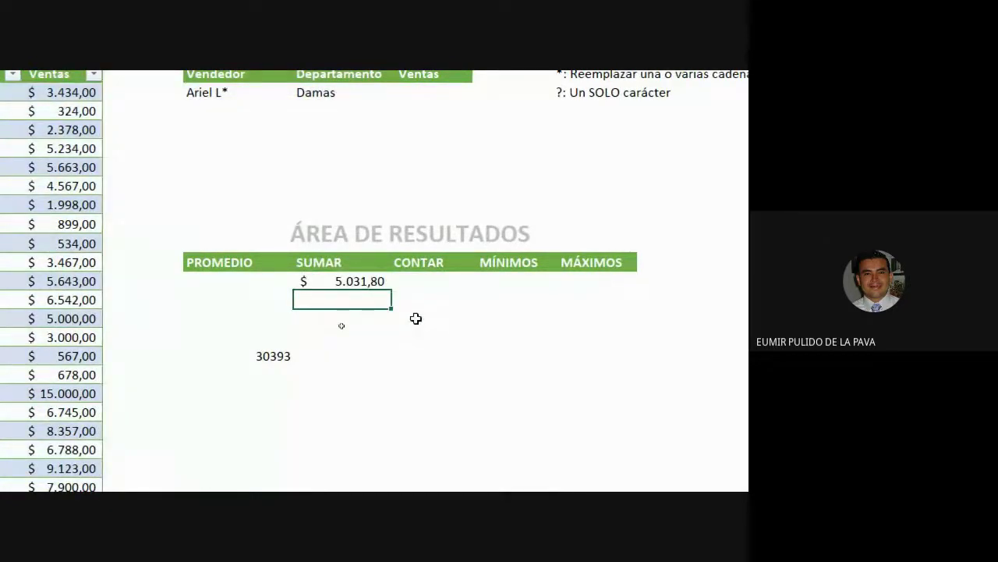
- Turn the formula into BDMAX, correcting the BDMAZ typo that gave #¿NOMBRE?
left_click(367, 279)
double_click(365, 280)
left_click(319, 281)
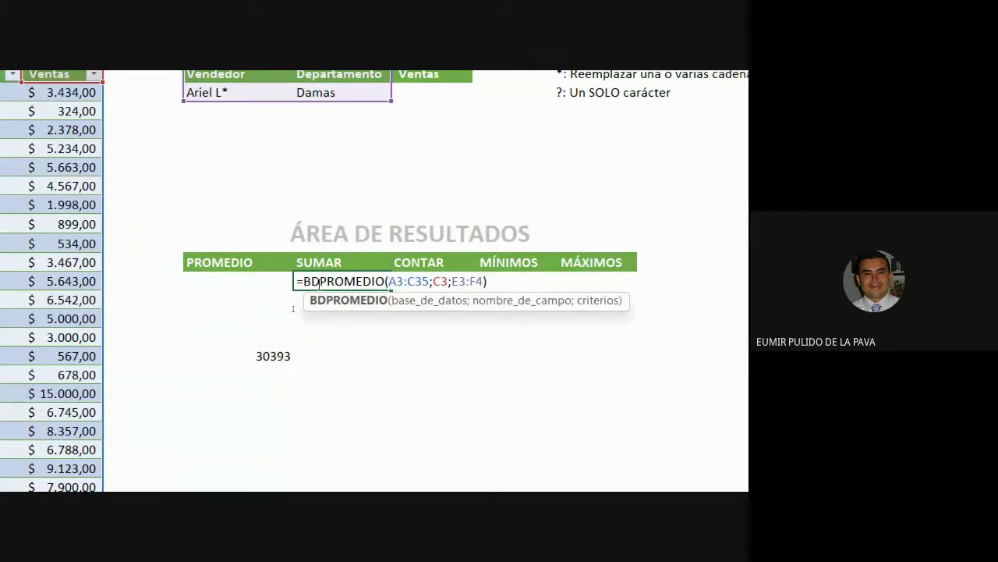
left_click_drag(319, 281, 387, 281)
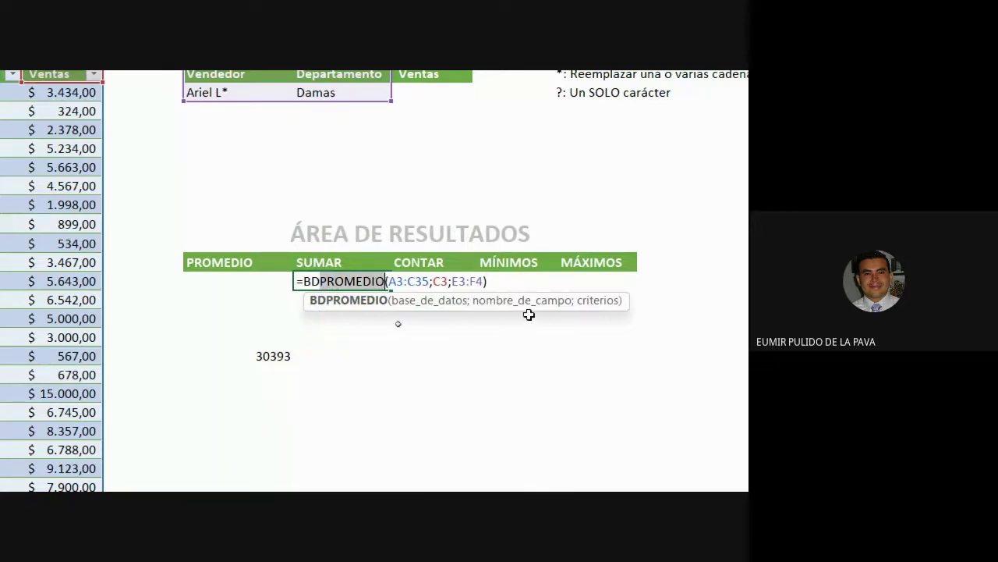
type("MA")
key("Return")
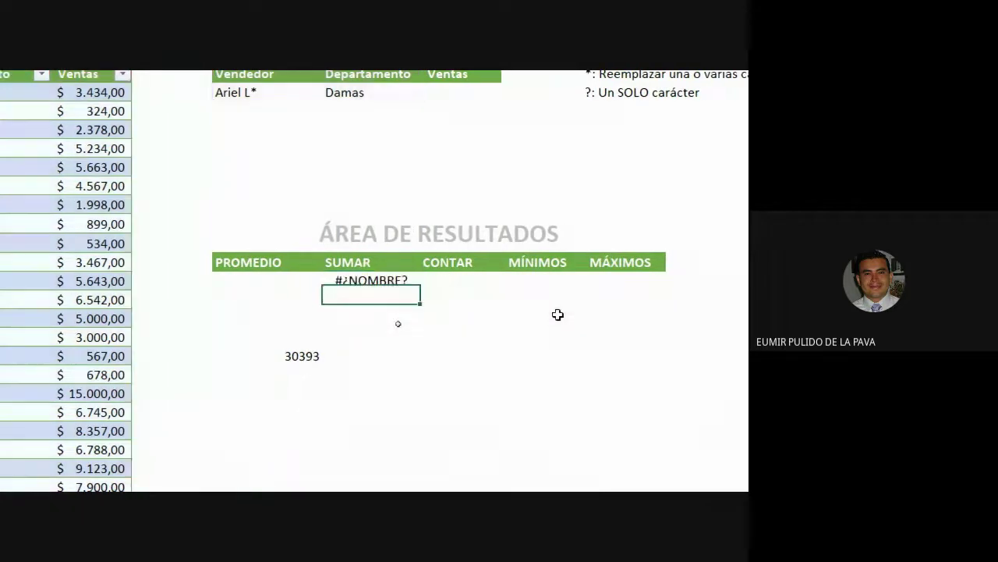
key("Up")
key("Up")
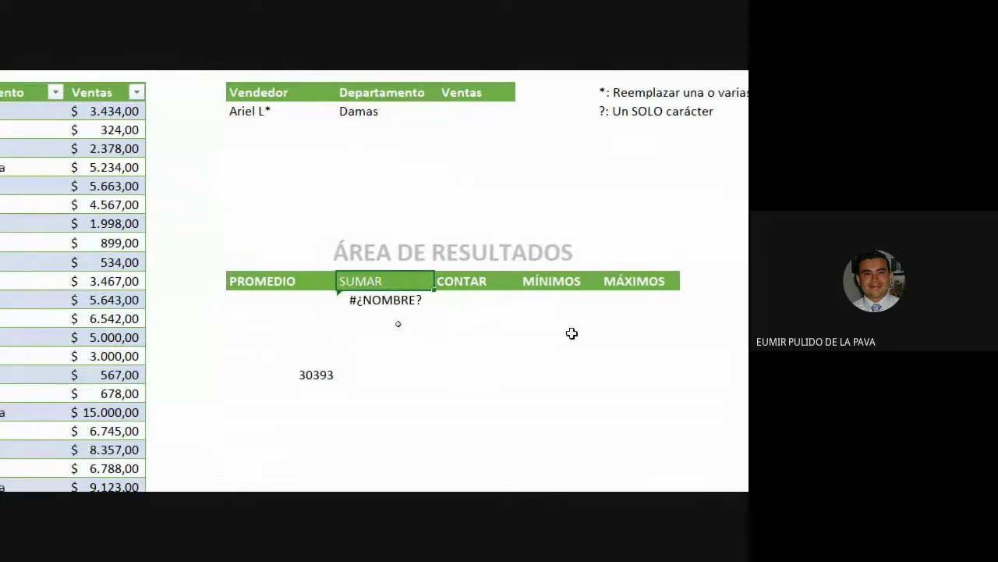
key("Down")
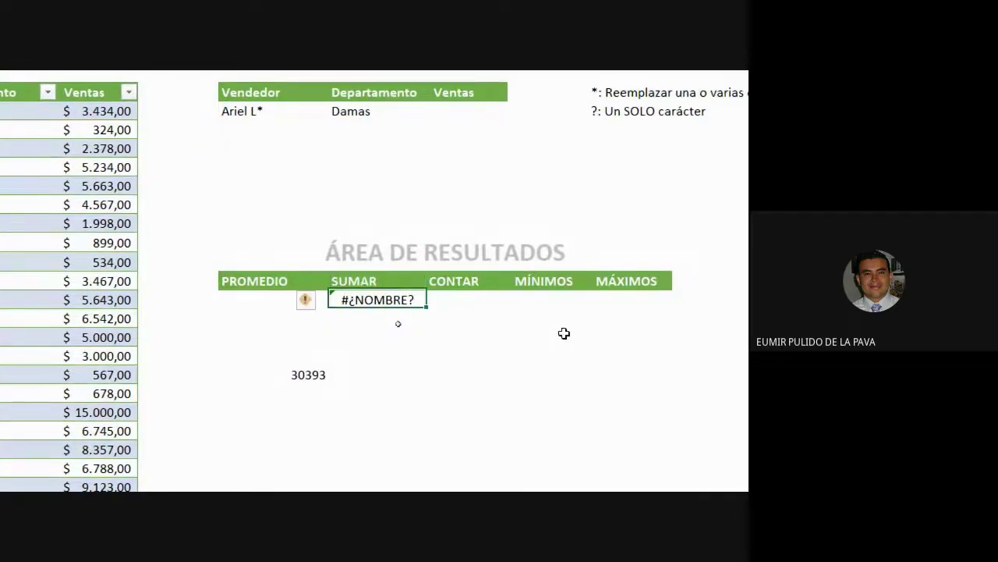
key("F2")
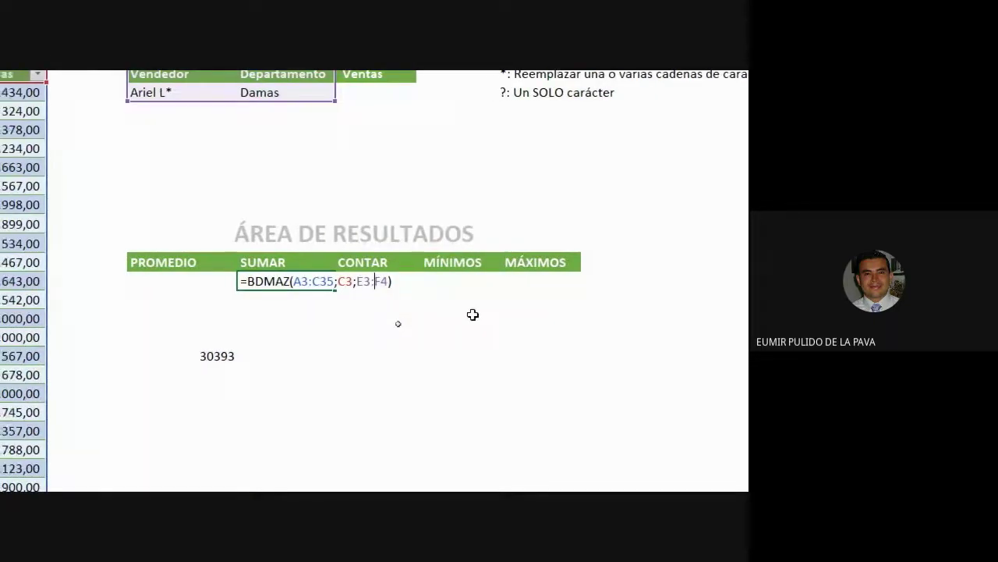
key("Left")
key("Left")
key("BackSpace")
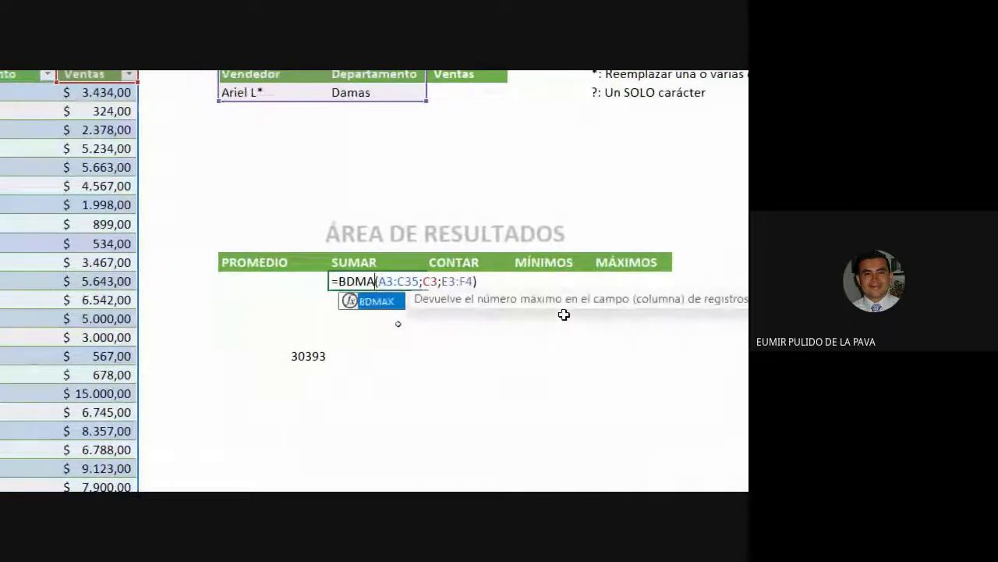
type("X")
key("Return")
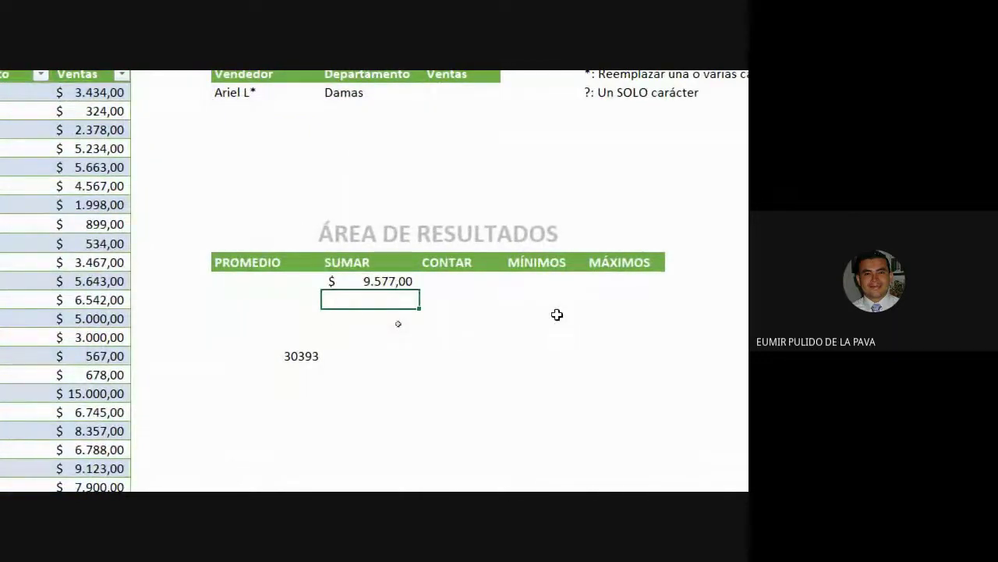
- Change the function to BDMIN, returning the lowest matching sale of $ 324,00
key("Up")
key("F2")
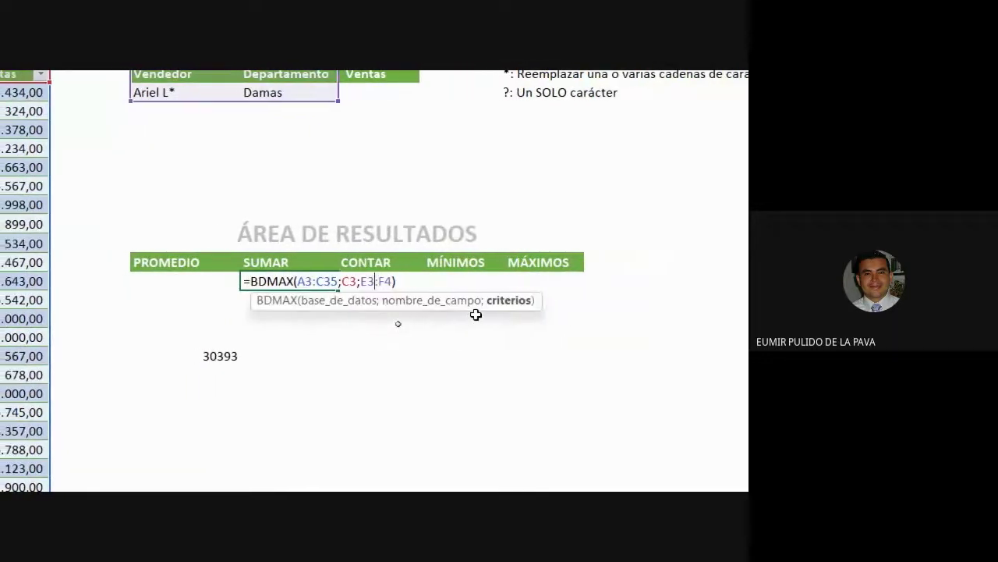
key("Left")
key("Left")
key("Left")
key("Left")
key("Left")
key("Left")
key("Left")
key("Left")
key("Left")
key("Left")
key("Left")
key("Left")
key("Left")
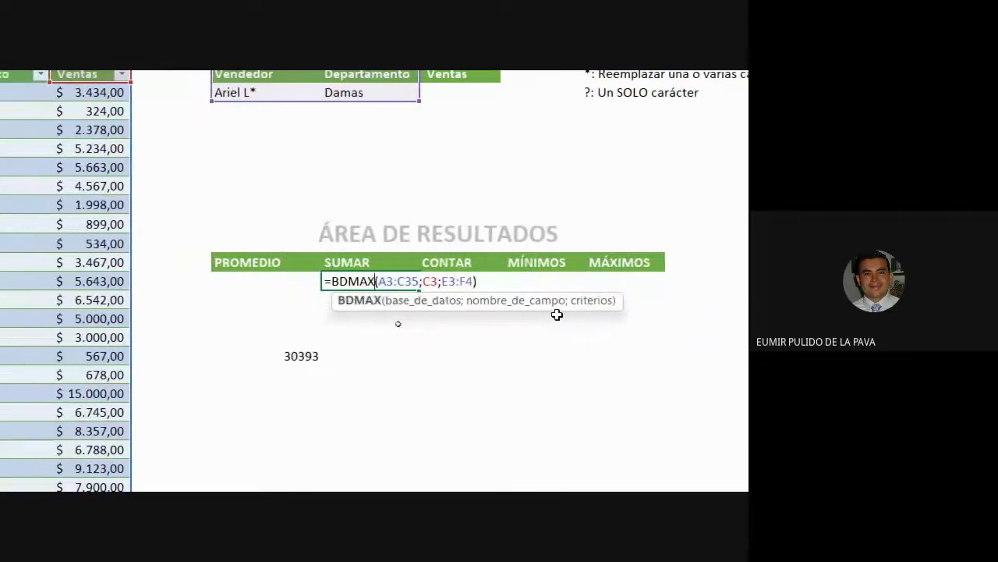
key("BackSpace")
key("BackSpace")
type("IN")
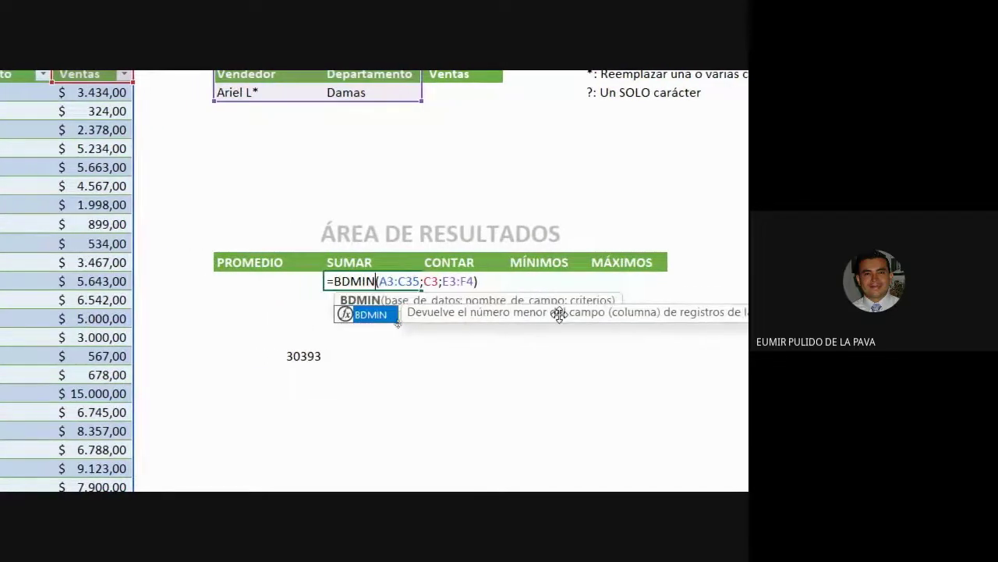
key("Return")
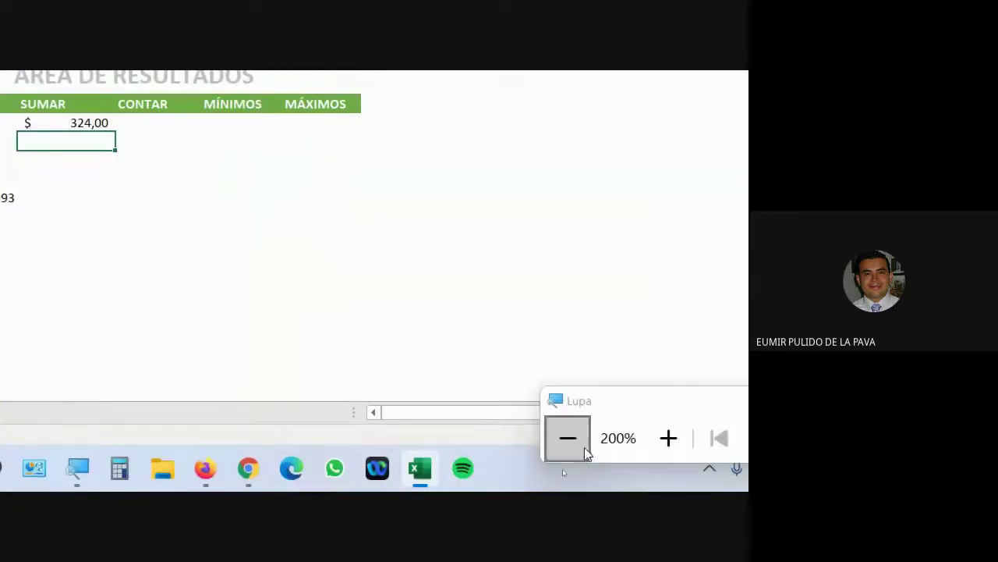
left_click(568, 438)
mouse_move(396, 479)
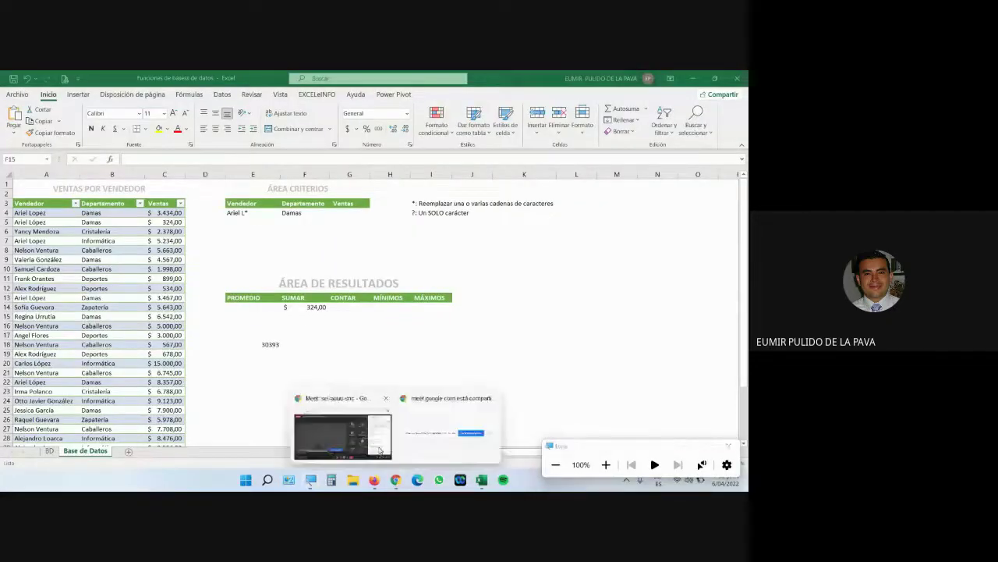
left_click(346, 424)
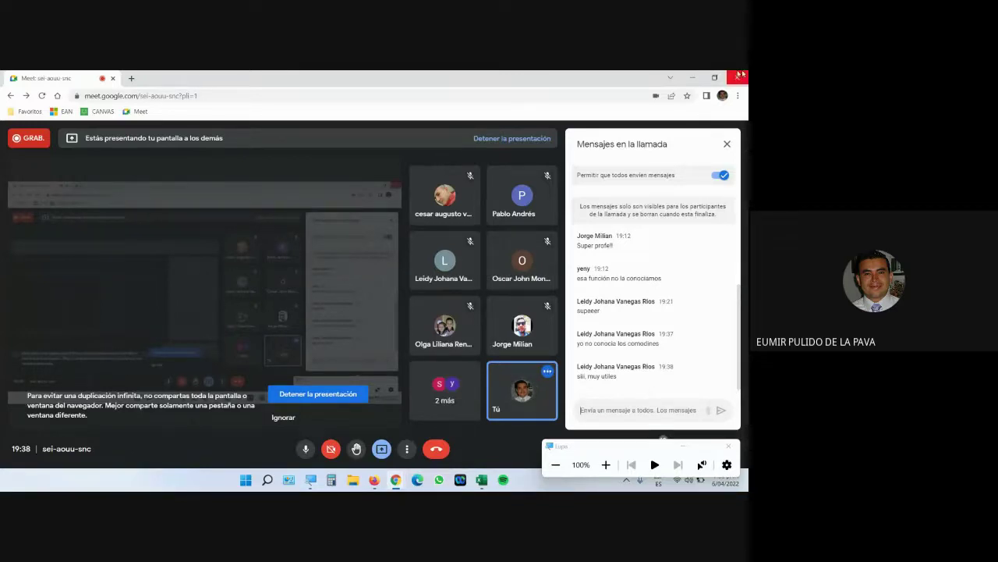
- Convert the sales range A3:C39 into an Excel table with headers
left_click(481, 479)
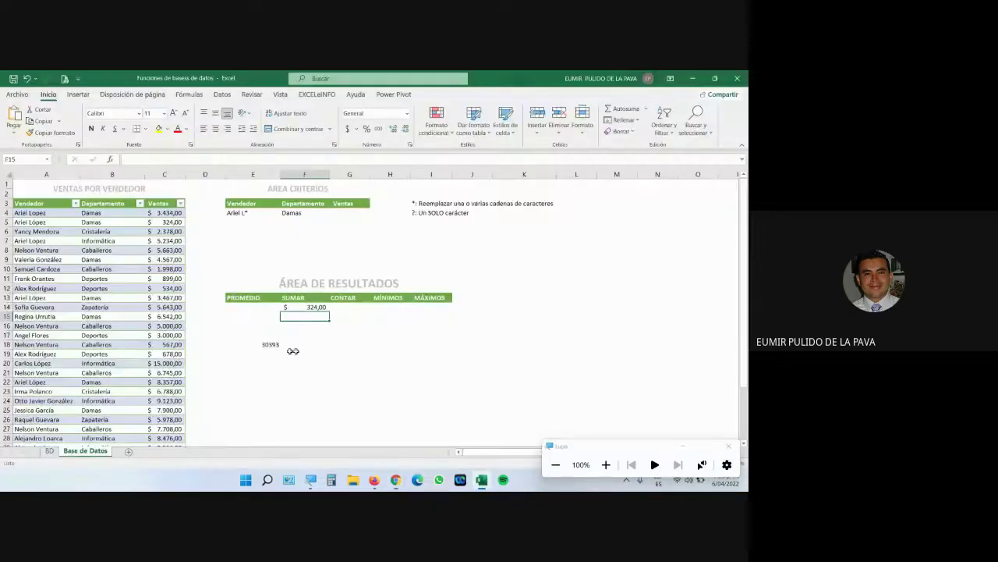
left_click(56, 202)
scroll(101, 231, "down", 1)
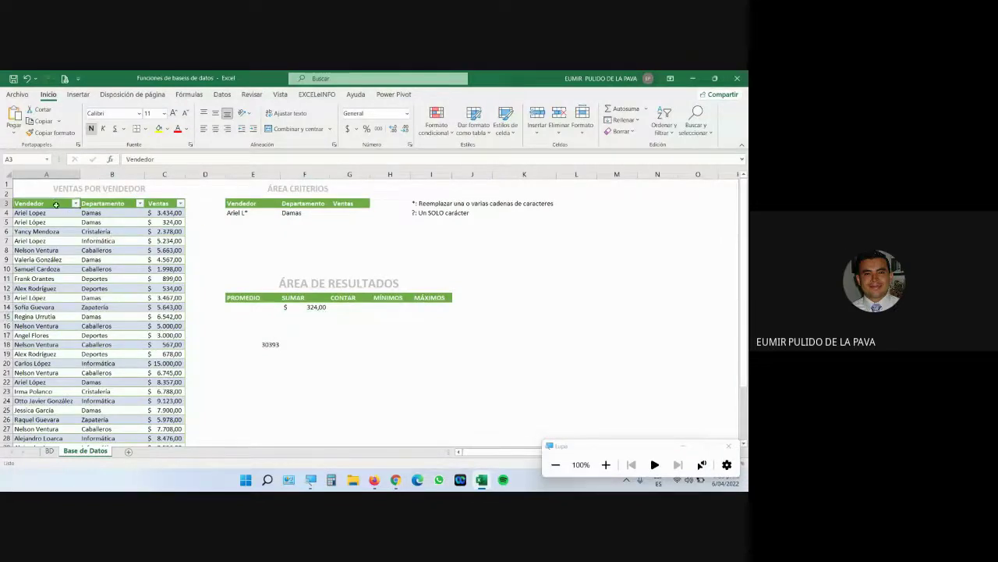
key("ctrl+t")
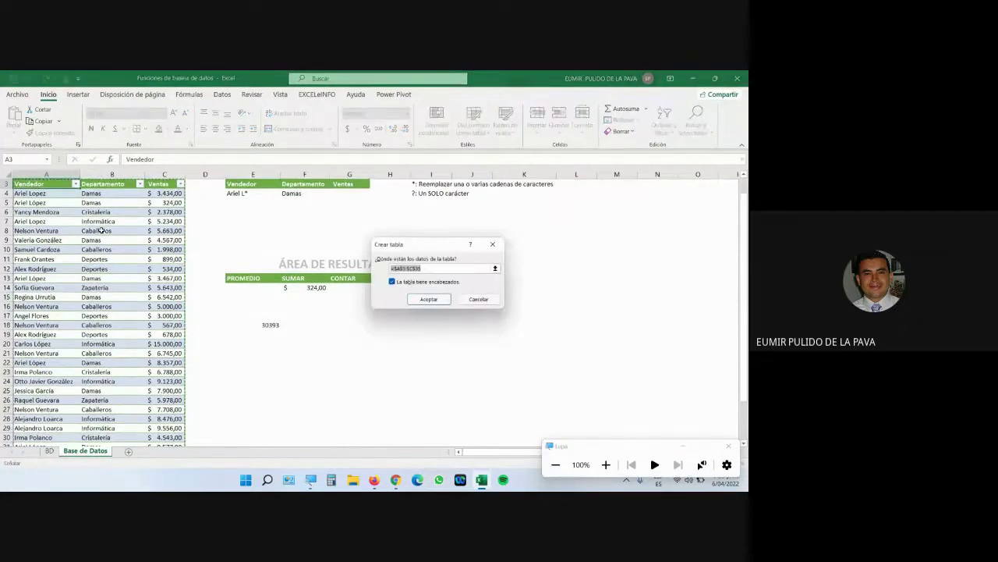
key("Return")
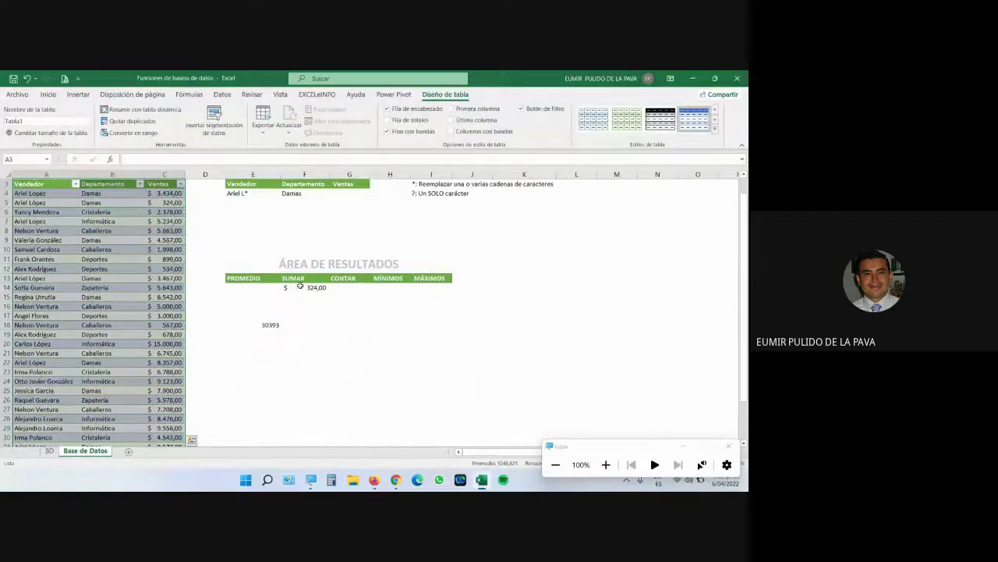
- Rename the table from Tabla1 to VENTAS
left_click(309, 288)
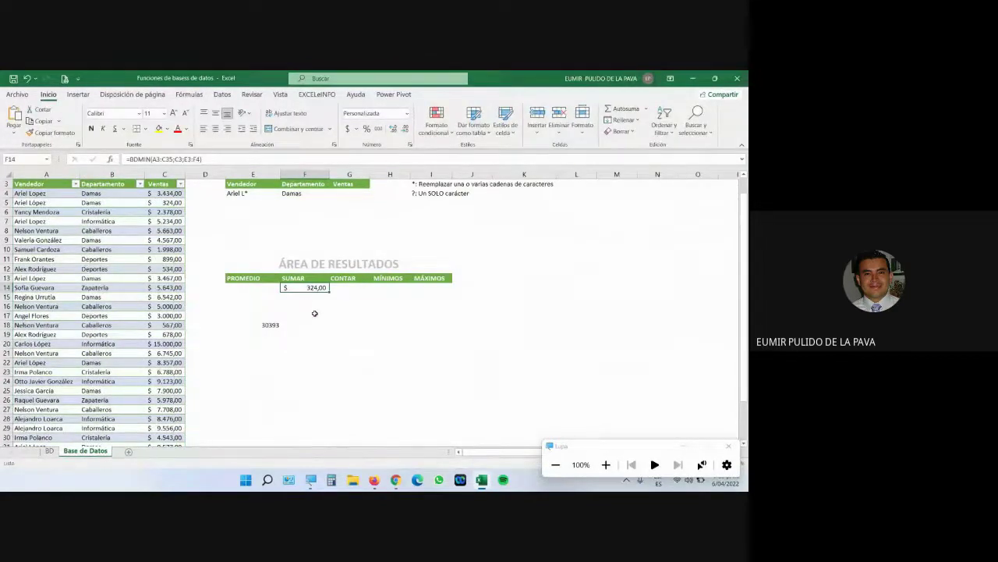
scroll(100, 249, "up", 1)
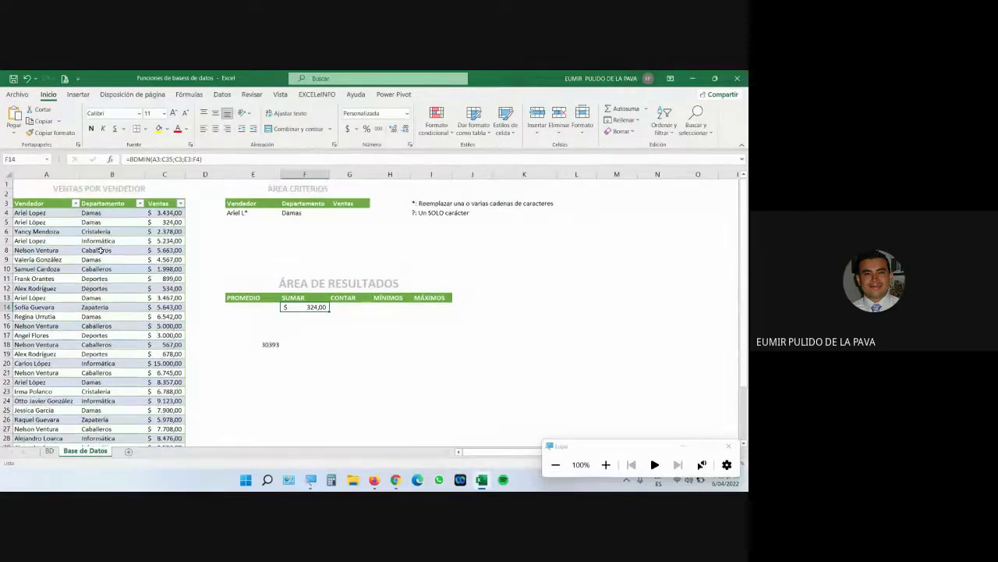
left_click(45, 206)
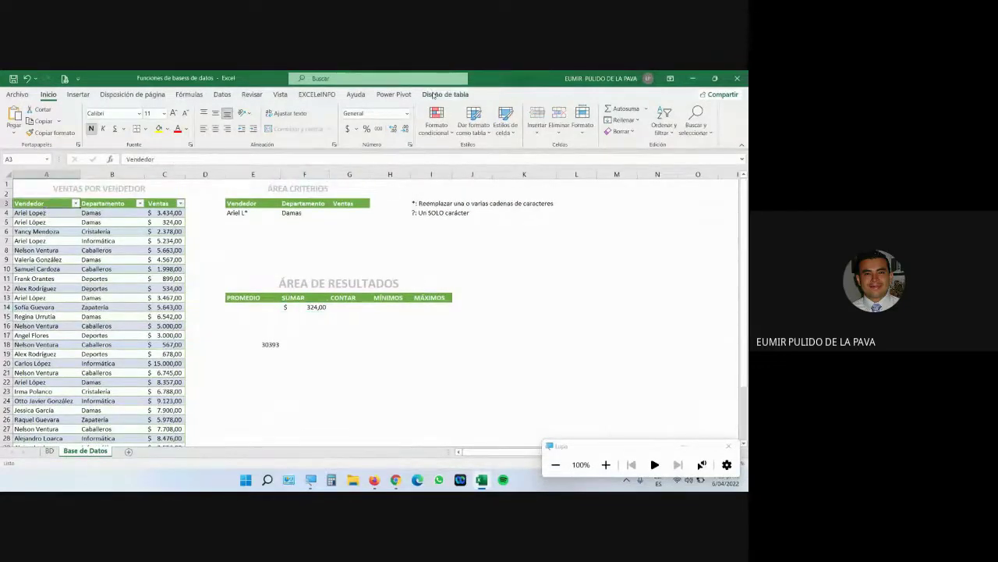
left_click(35, 123)
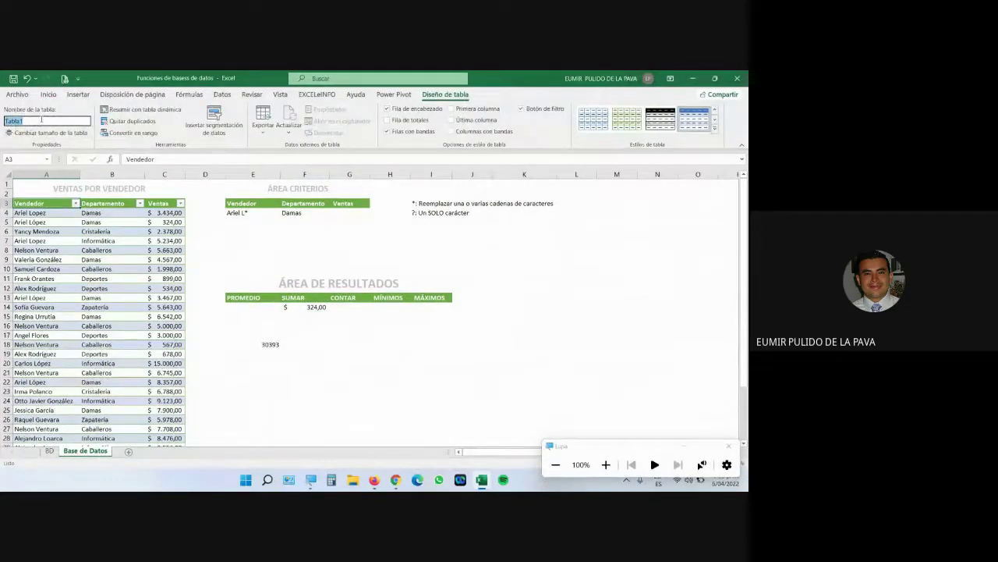
type("VENTAS")
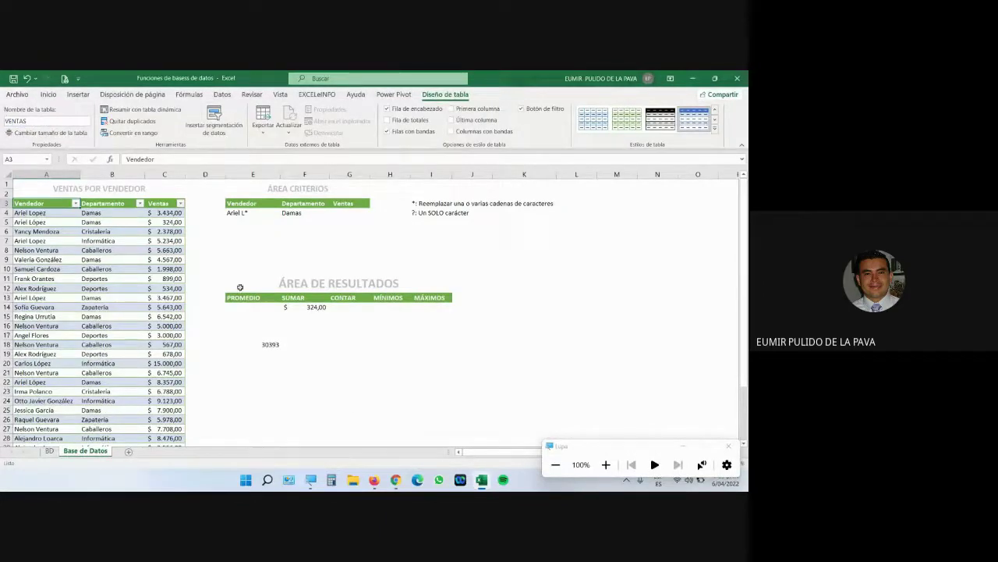
left_click(601, 467)
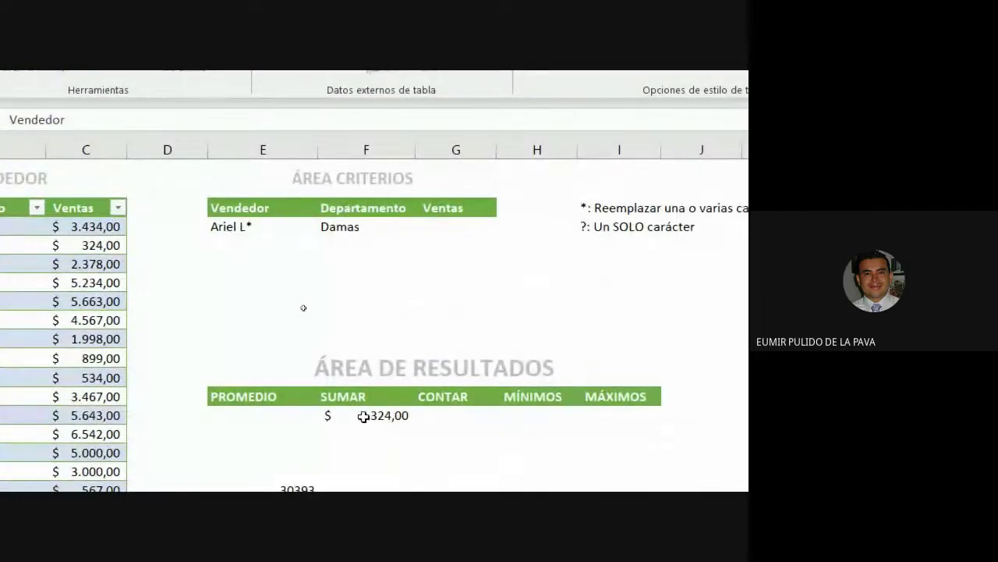
- Start the SUMAR cell formula as =BDSUMA(VENTAS[#Todo]; referencing the whole table
left_click(365, 417)
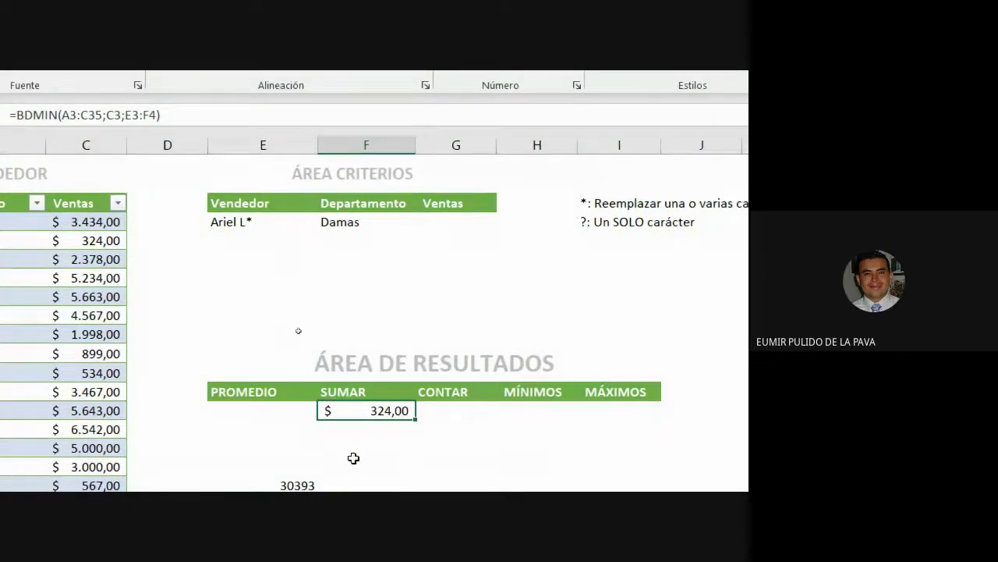
type("=")
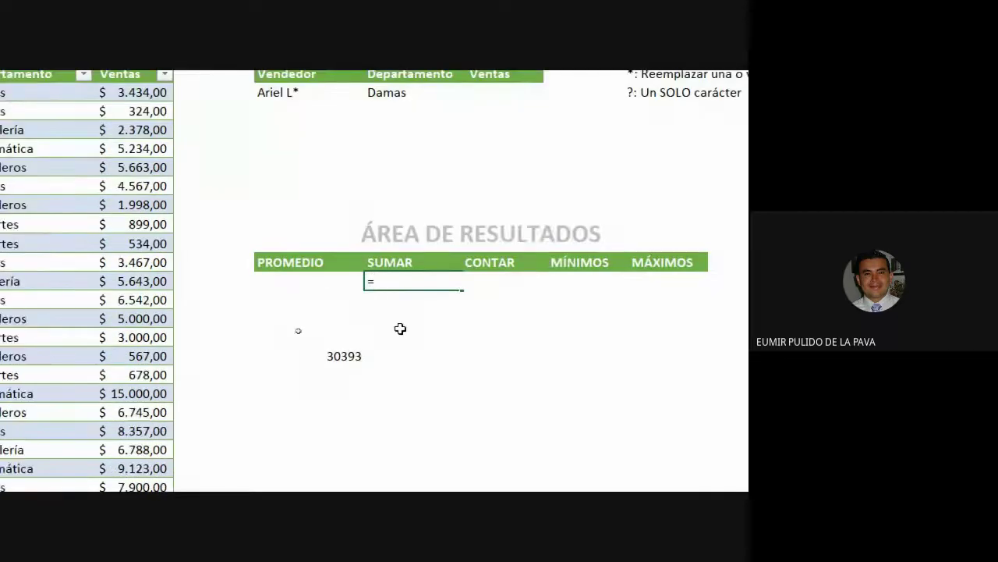
type("BDSU")
key("Tab")
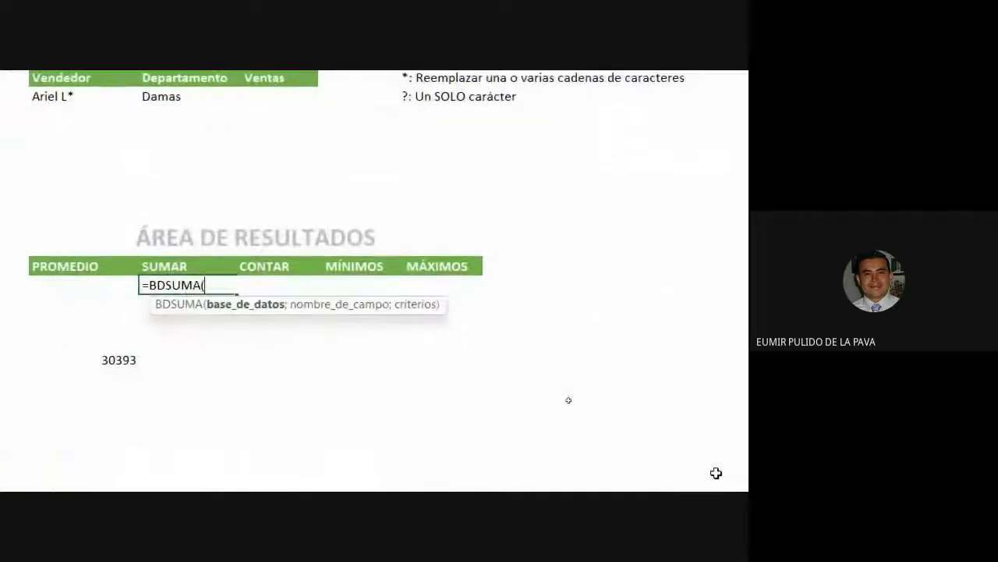
type("VENT")
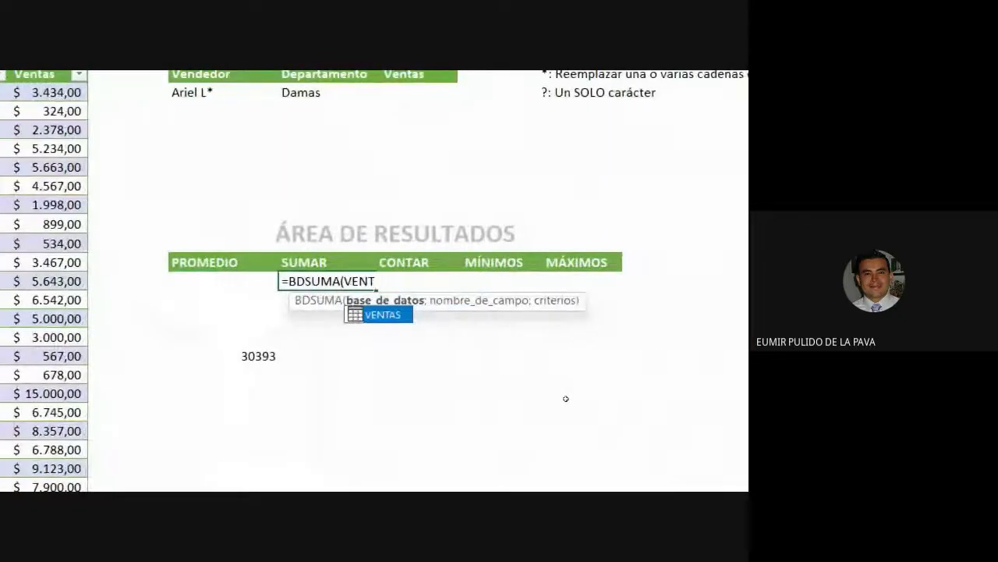
key("Tab")
type("[")
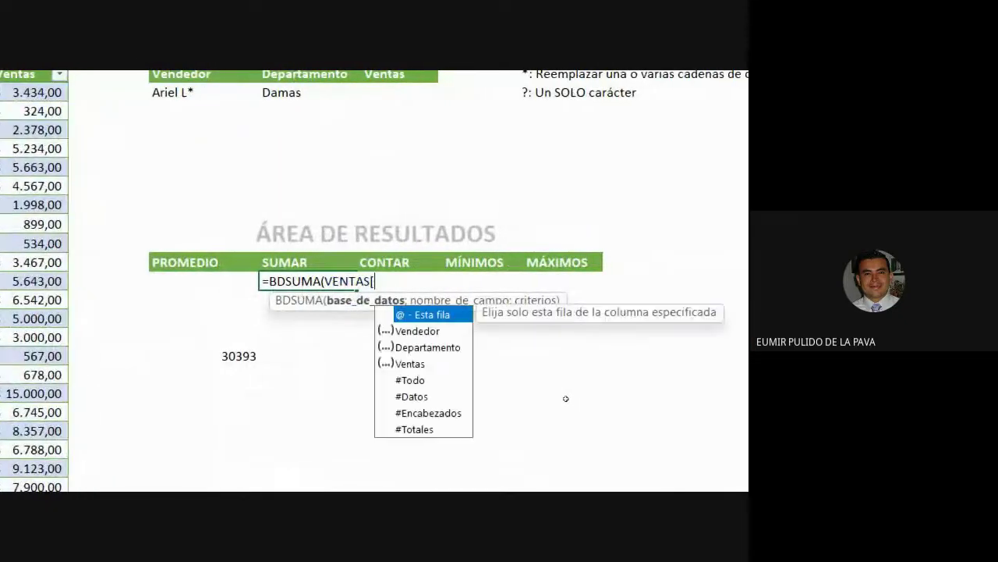
key("Down")
key("Down")
key("Down")
key("Down")
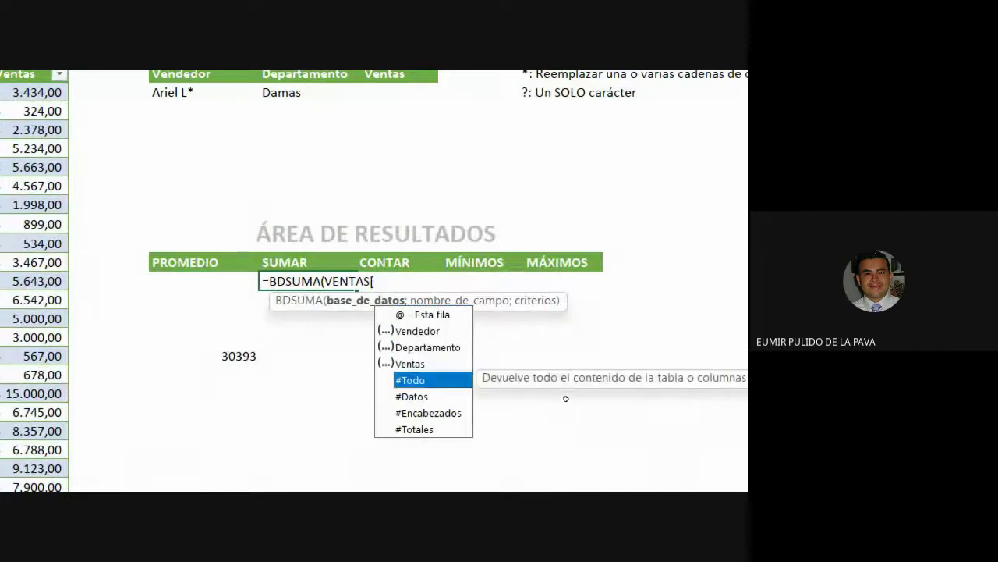
key("Tab")
type("]")
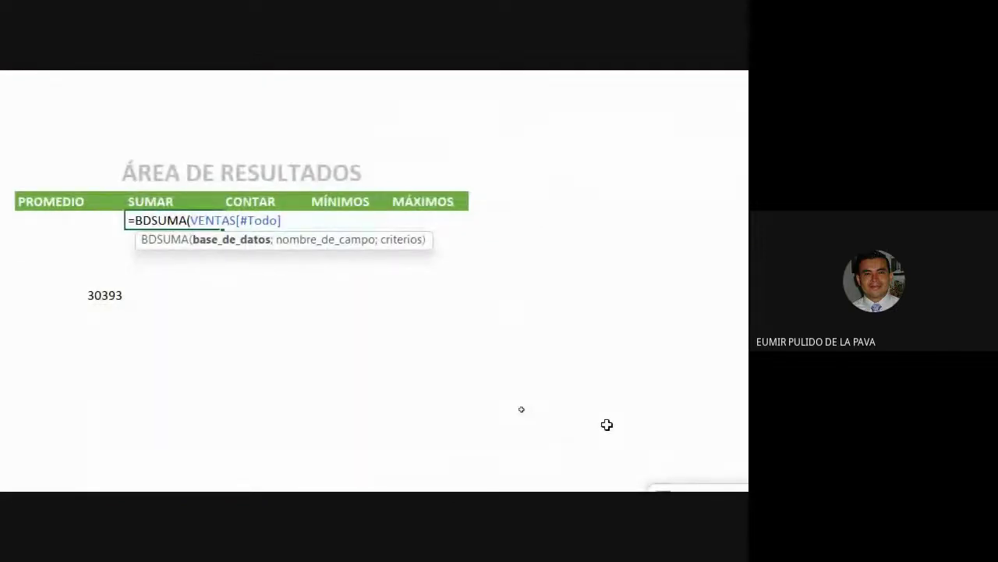
type(";")
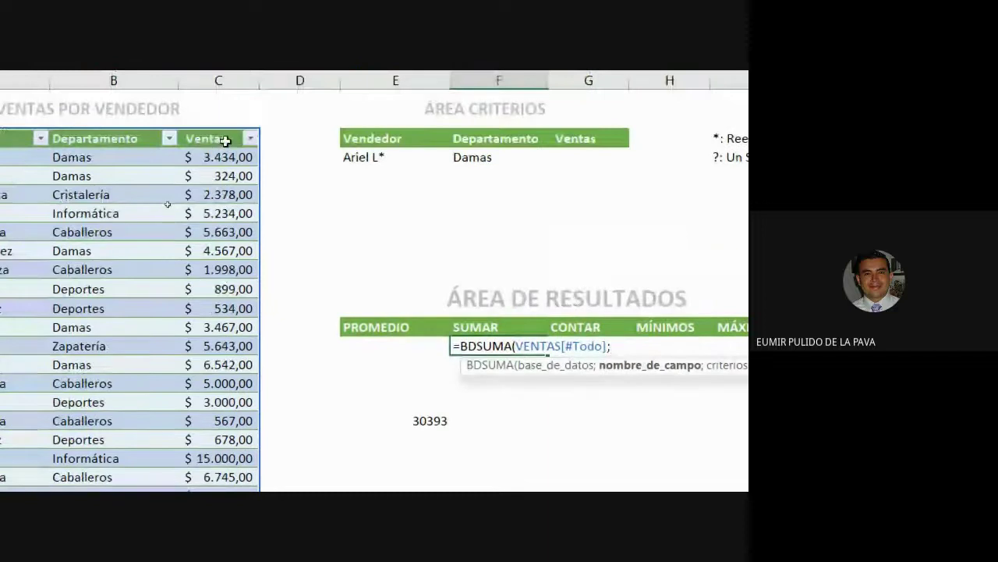
- Add the Ventas header as field and E3:F4 as criteria, giving $ 25.159,00
left_click(225, 140)
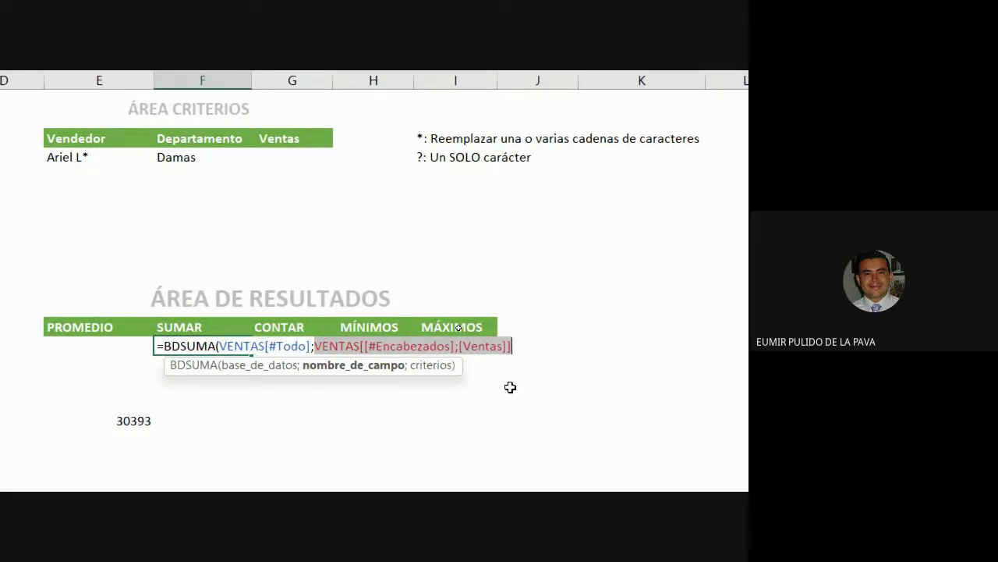
type(";")
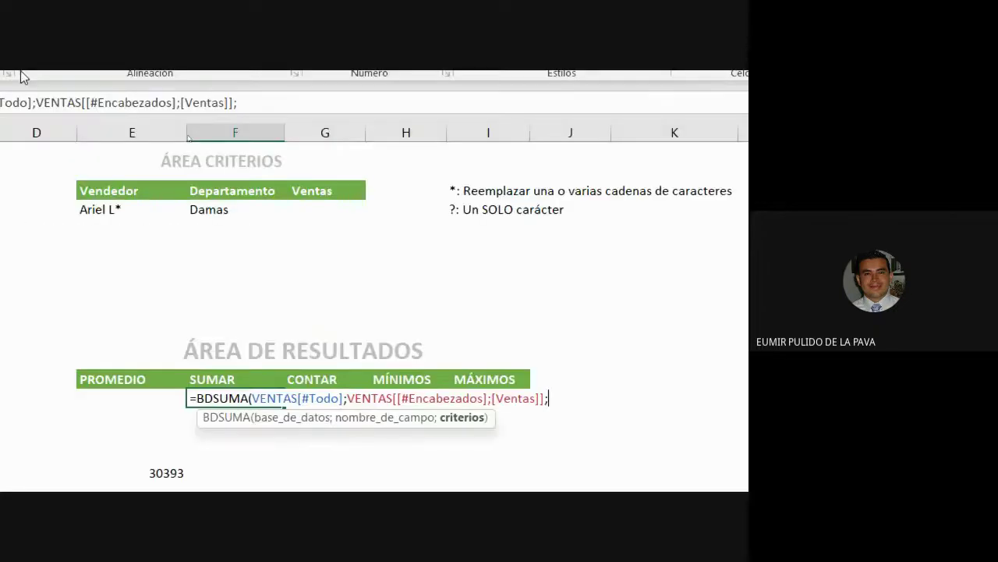
left_click_drag(123, 192, 204, 210)
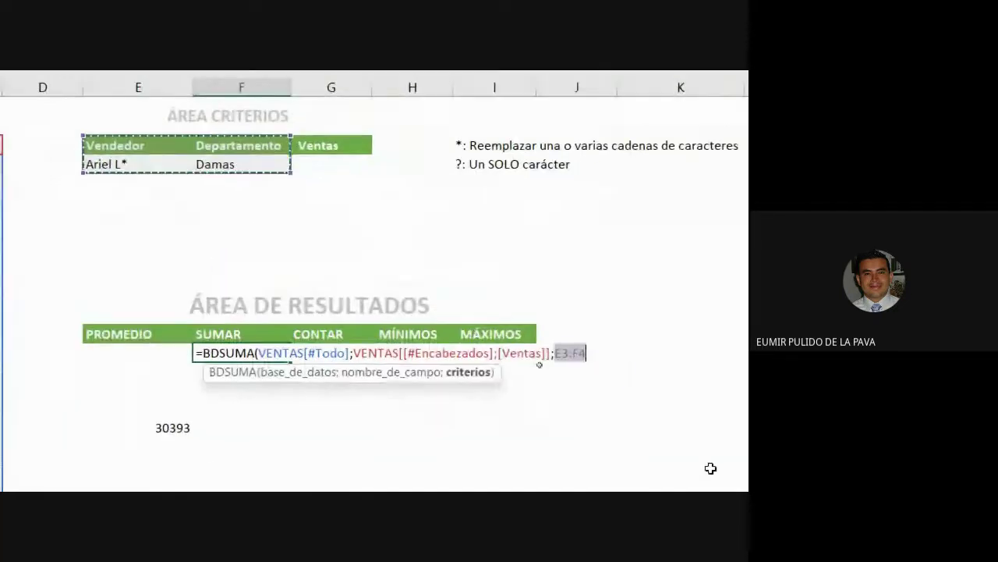
type(")")
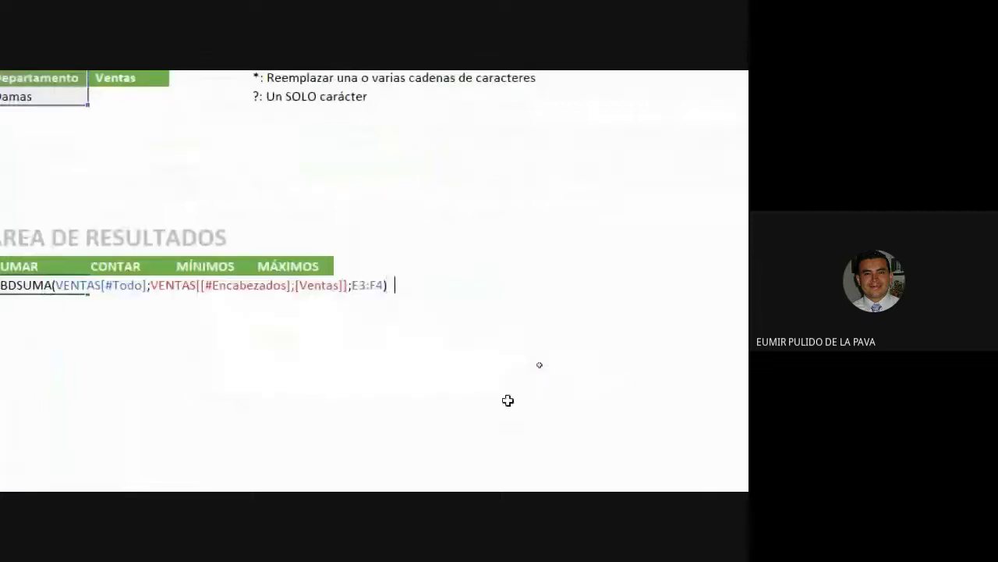
key("Return")
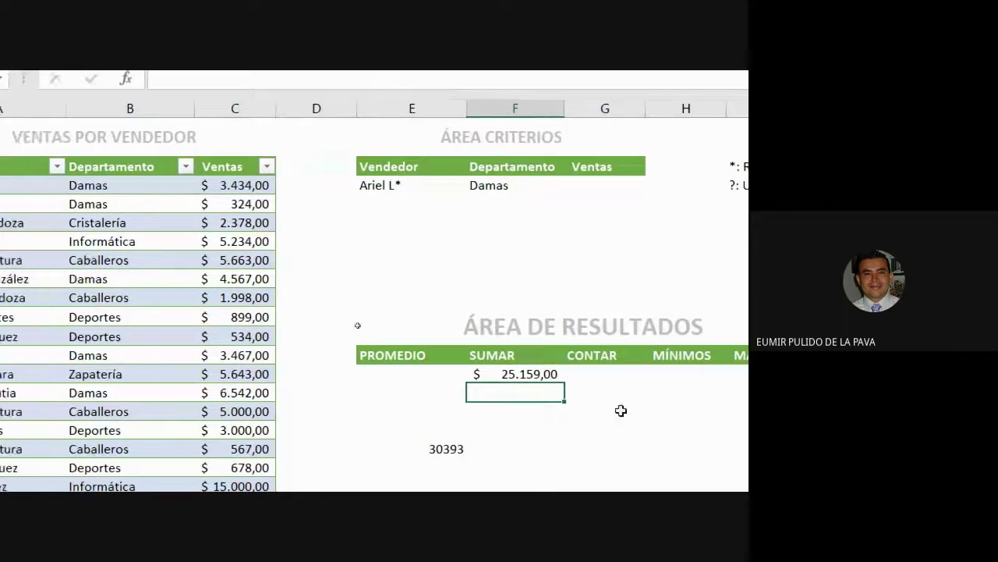
double_click(509, 377)
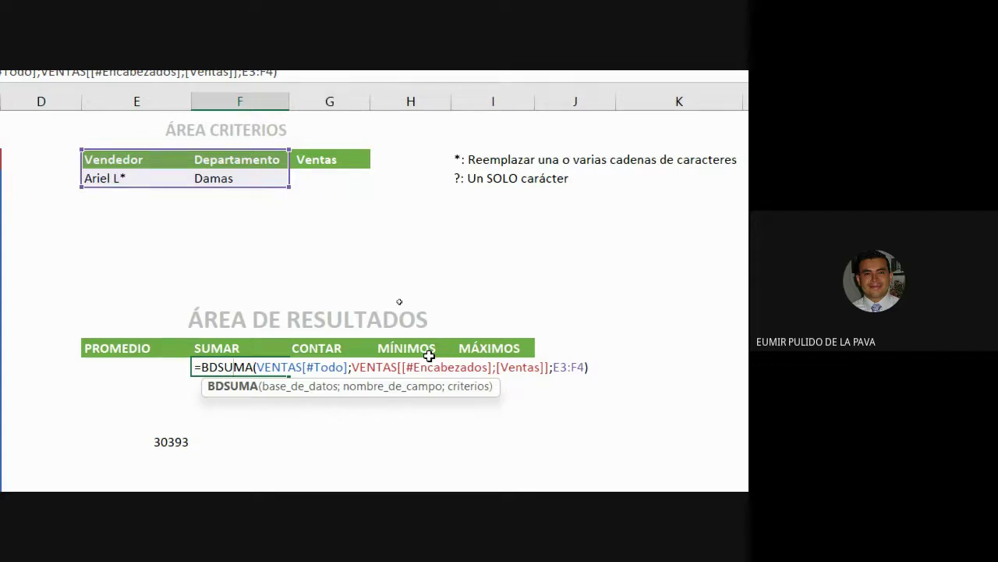
key("Return")
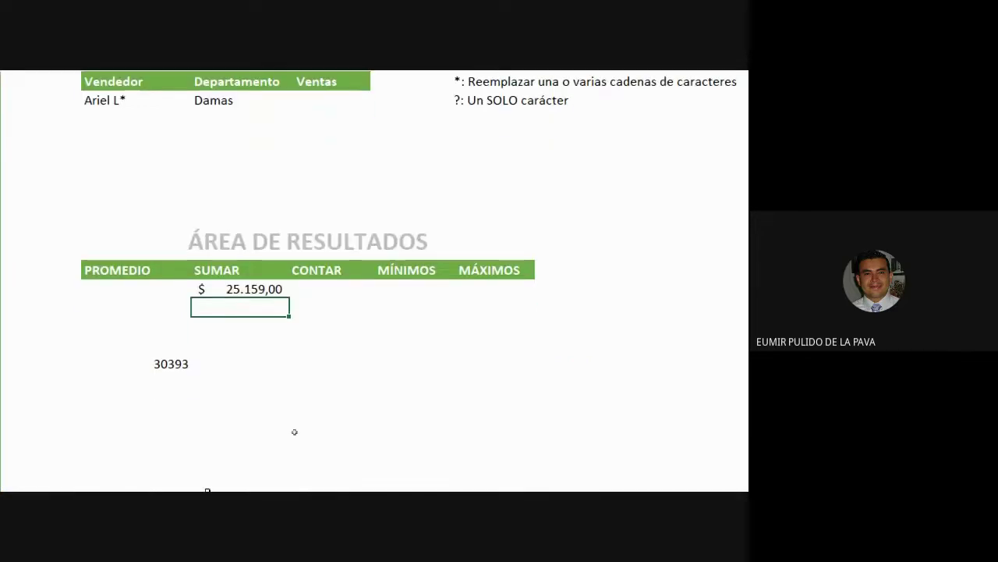
- Reset the magnifier to 100% and bring the Meet call with its chat forward
left_click(252, 475)
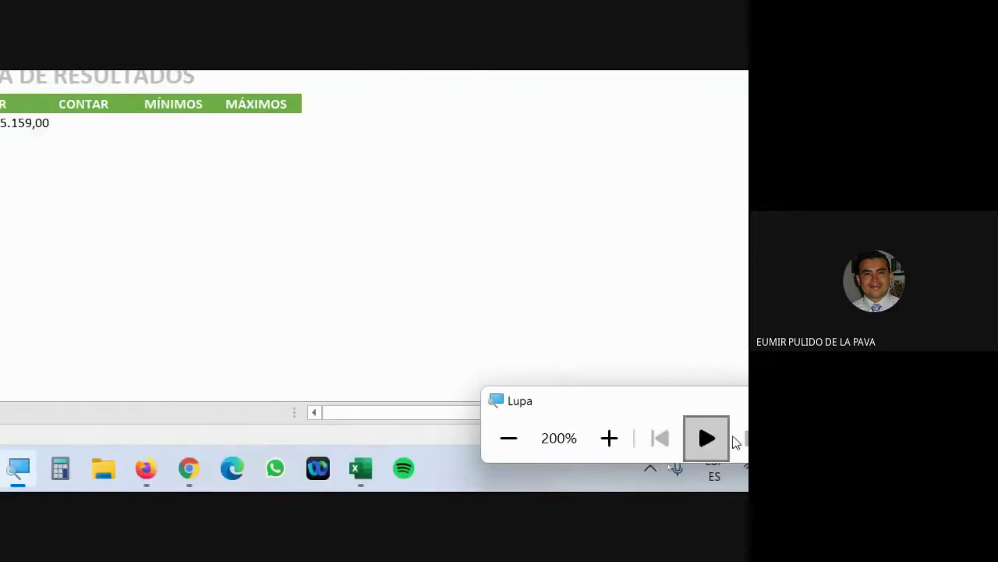
left_click(509, 437)
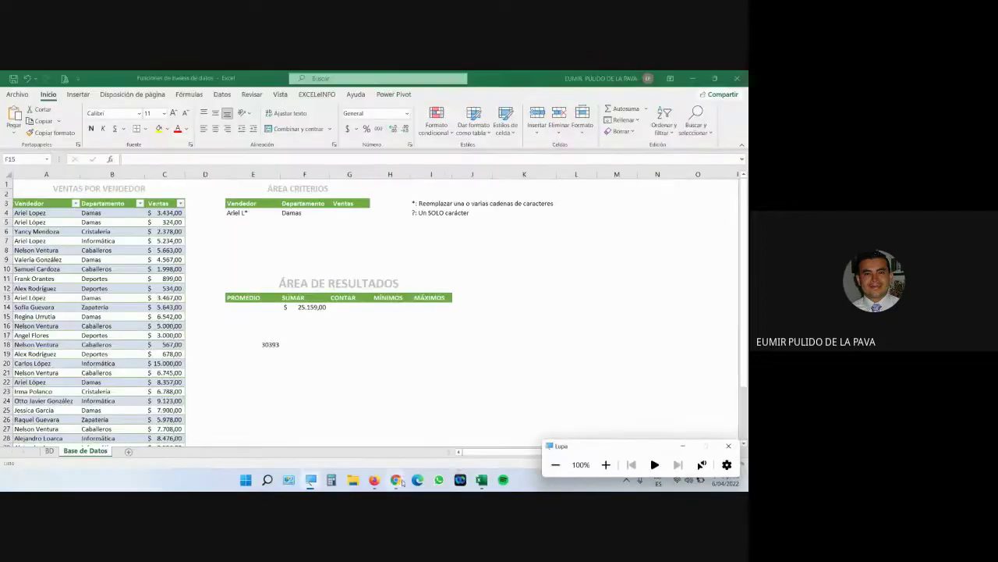
left_click(339, 429)
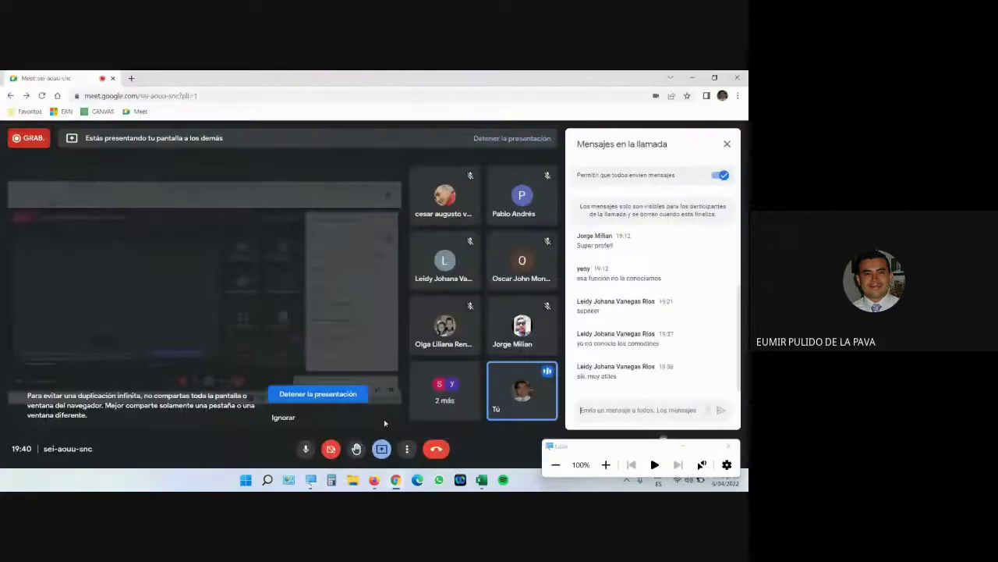
left_click(701, 446)
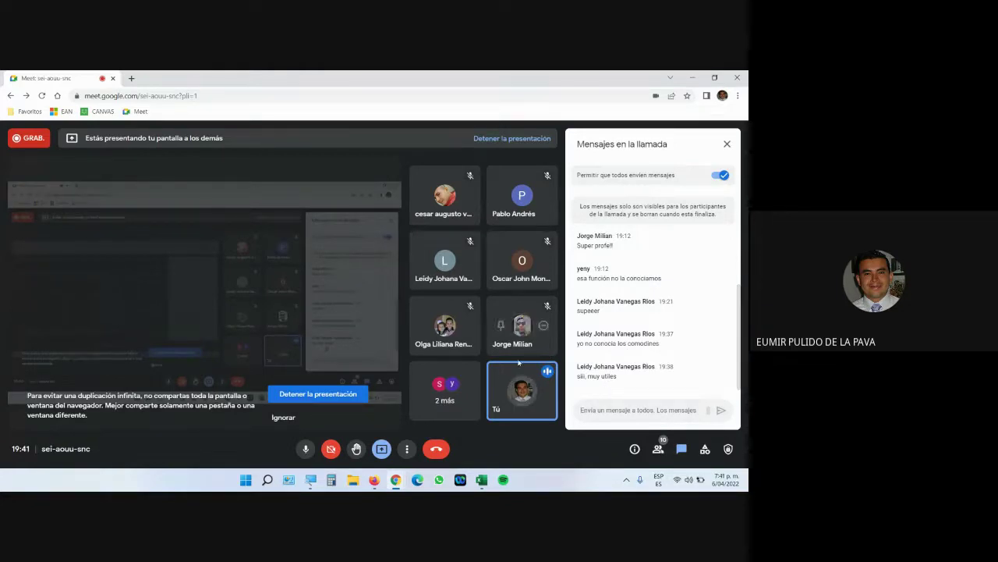
- View the PDF guide at 200% and select the Administrador de nombres.xlsx file name
left_click(381, 481)
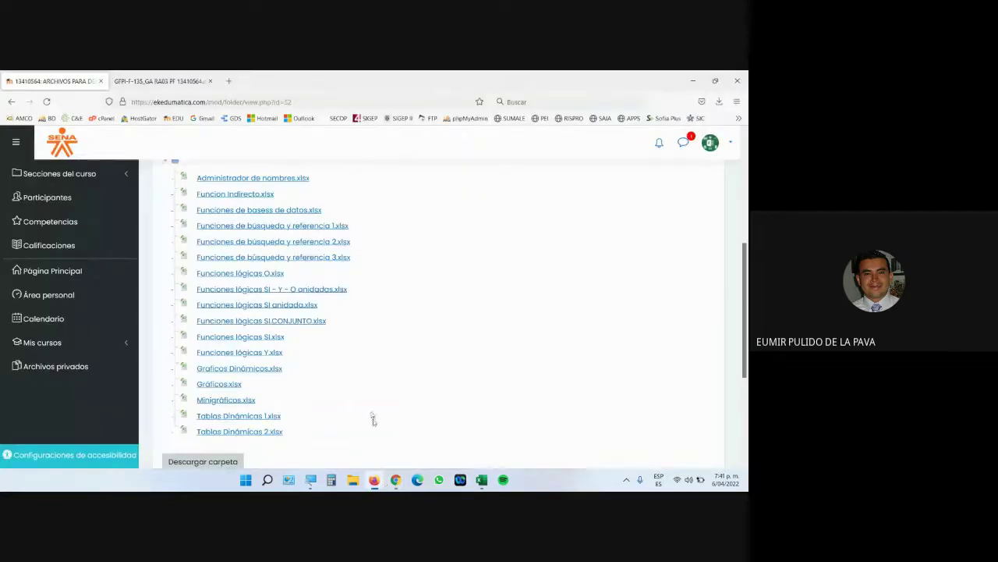
left_click(175, 81)
scroll(302, 335, "down", 4)
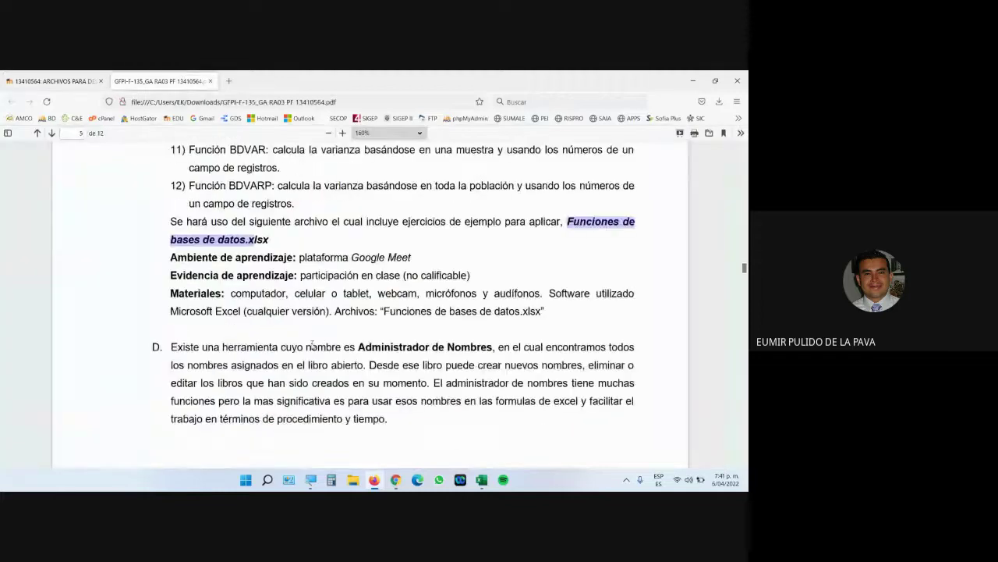
scroll(303, 335, "up", 3)
scroll(297, 332, "down", 6)
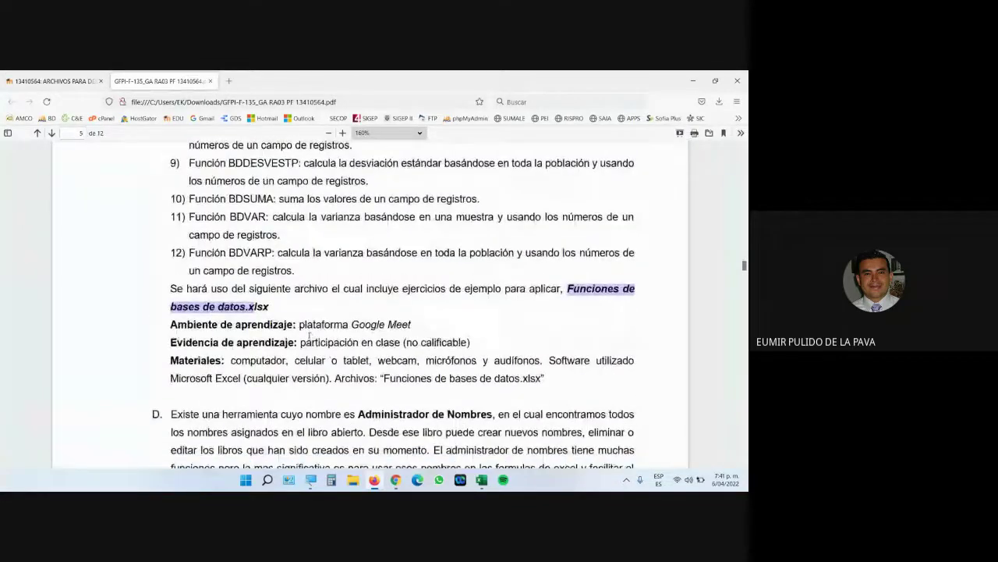
left_click(342, 133)
left_click(341, 133)
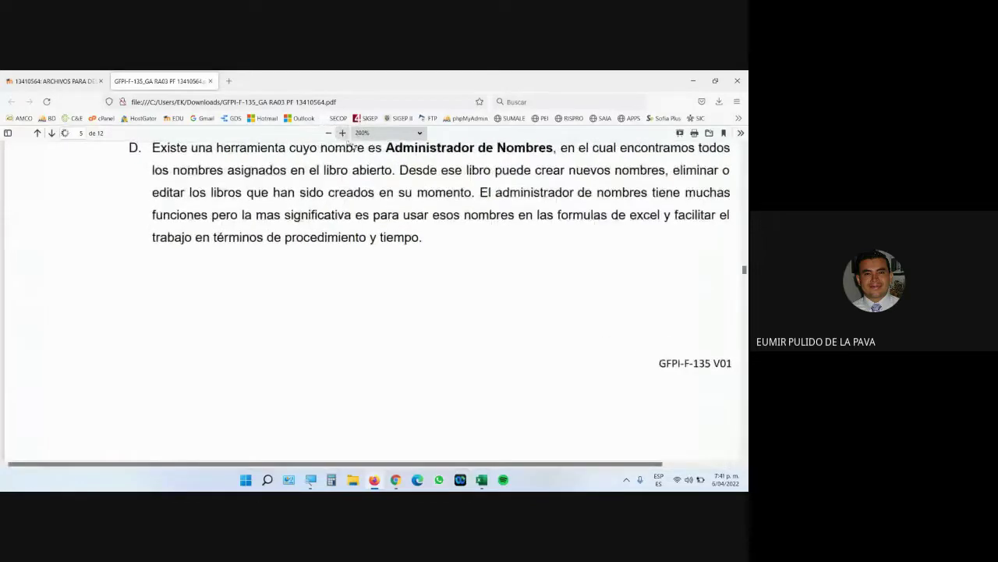
scroll(405, 312, "up", 2)
left_click_drag(506, 466, 563, 465)
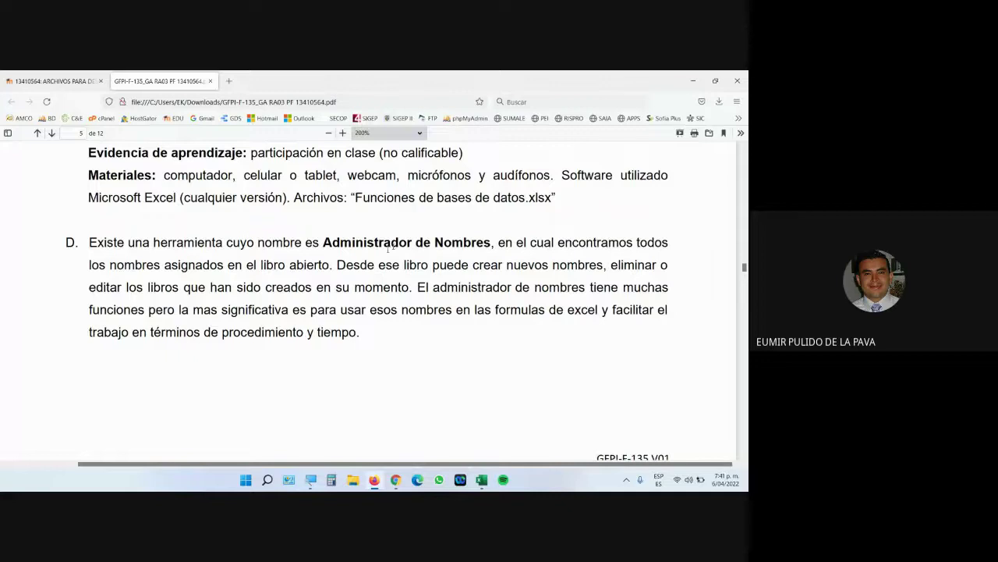
scroll(362, 277, "down", 10)
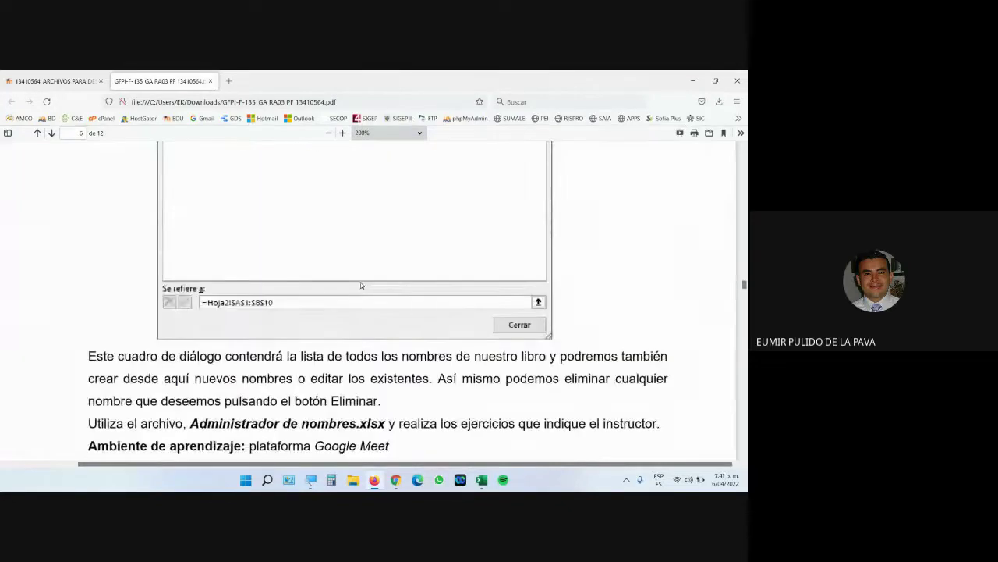
scroll(361, 286, "down", 3)
left_click_drag(193, 283, 363, 284)
- Download Administrador de nombres.xlsx to the desktop and open it in Excel
left_click(53, 81)
scroll(147, 188, "up", 3)
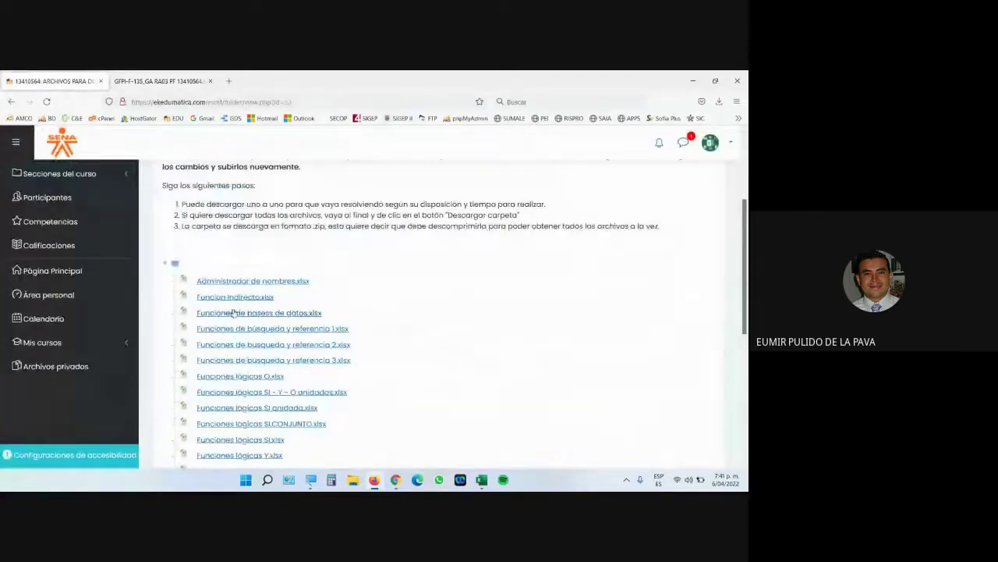
left_click(254, 281)
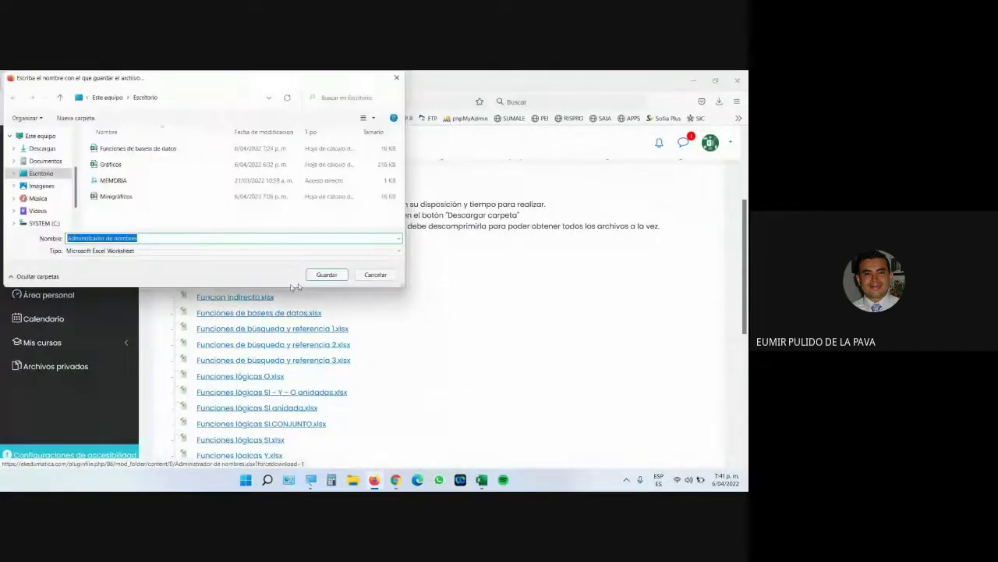
left_click(324, 272)
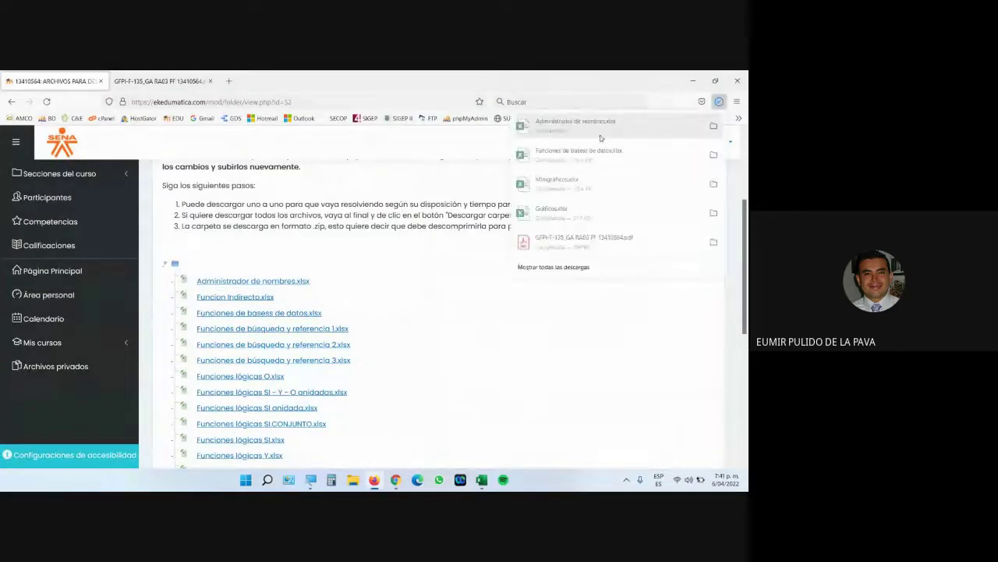
left_click(523, 129)
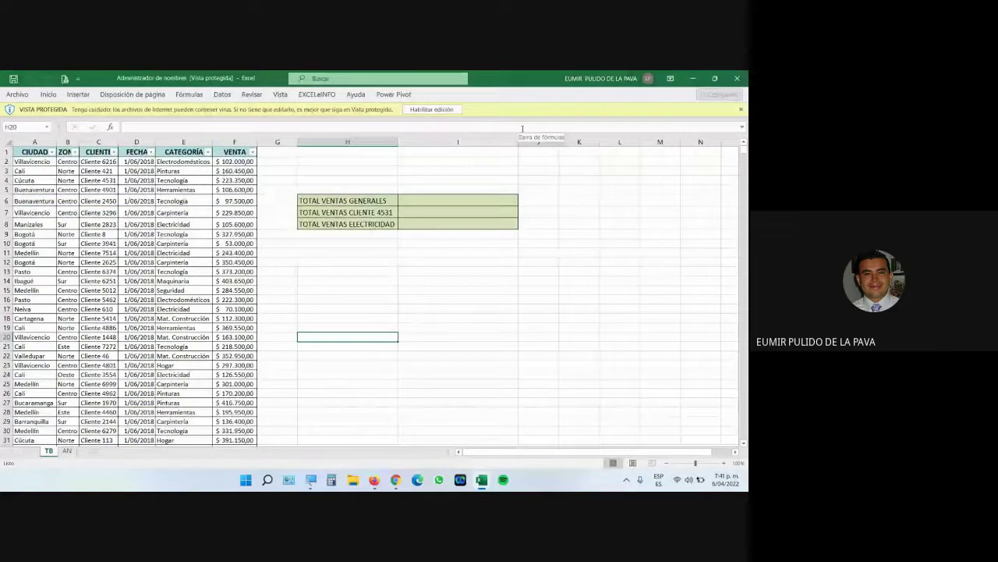
- Enable editing and compare the AN lists sheet with the TB sales sheet
left_click(431, 109)
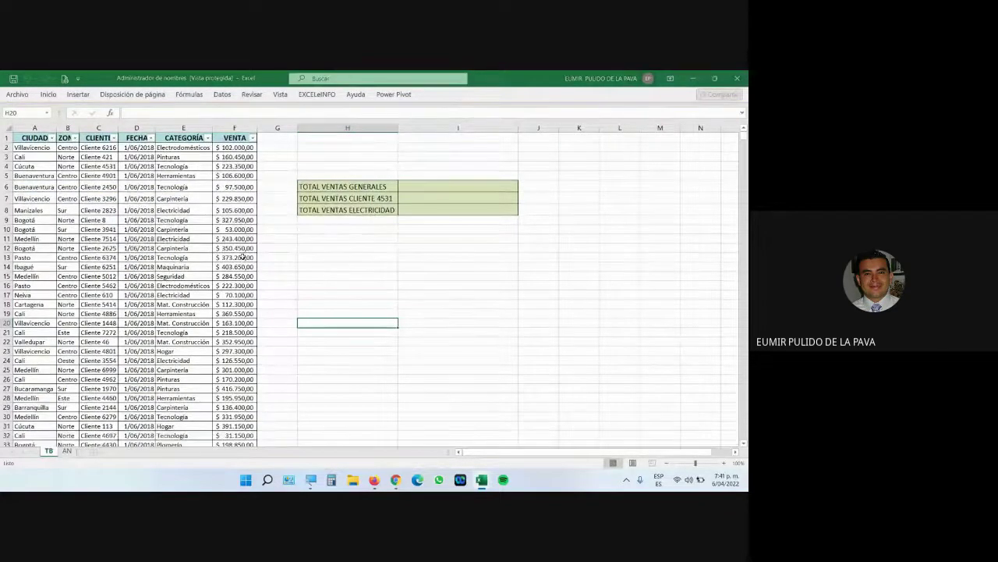
left_click(67, 451)
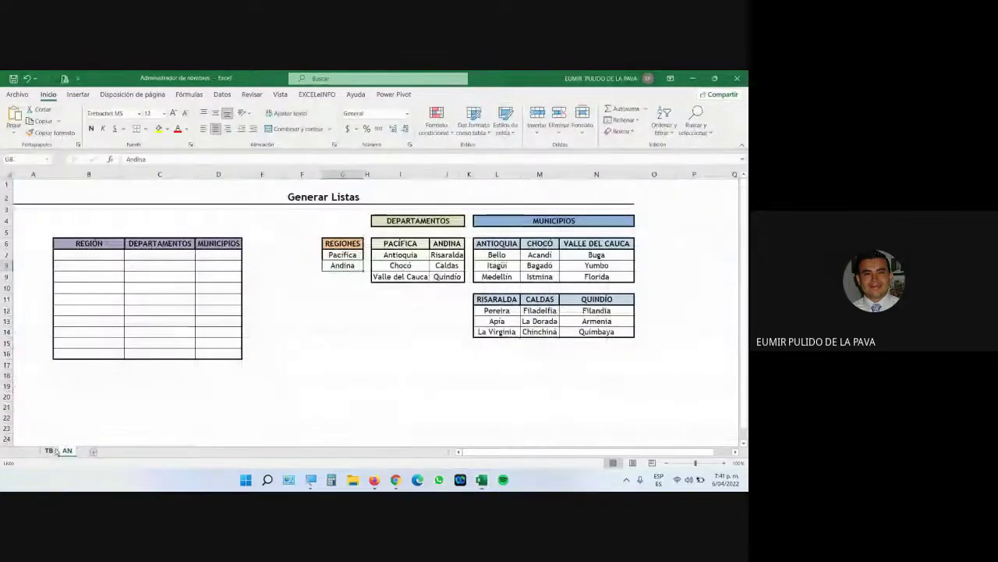
left_click(50, 451)
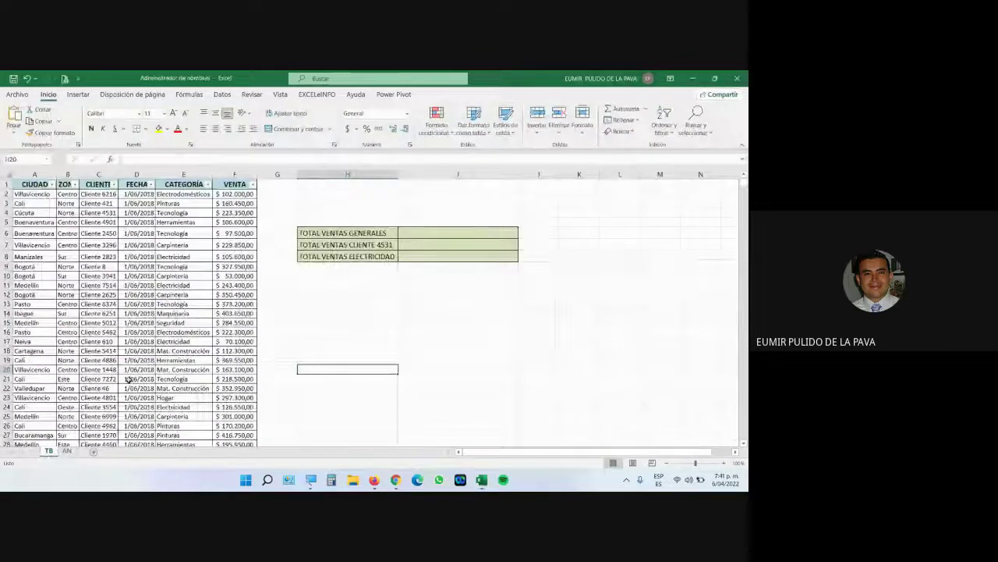
left_click(67, 451)
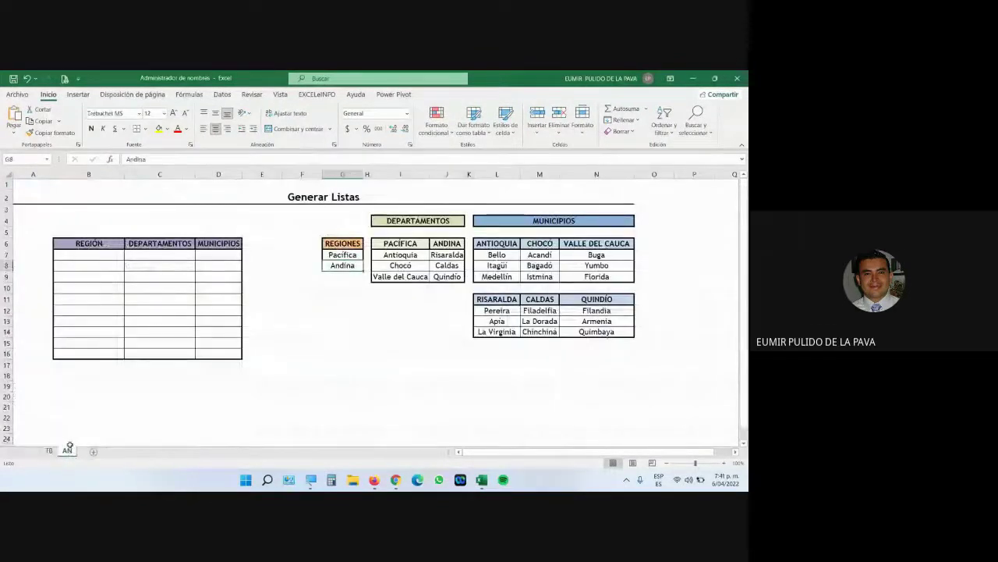
left_click(50, 451)
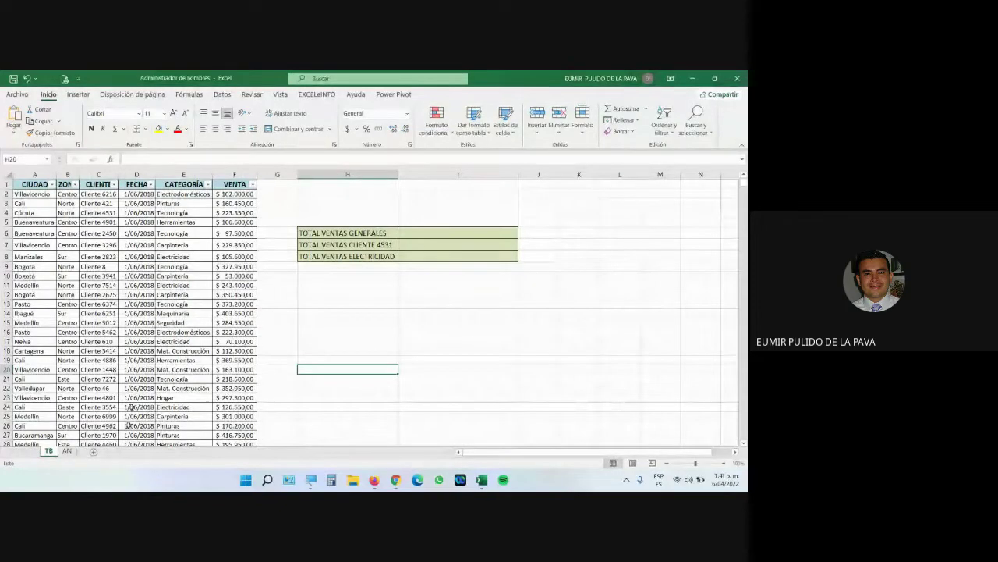
left_click(67, 450)
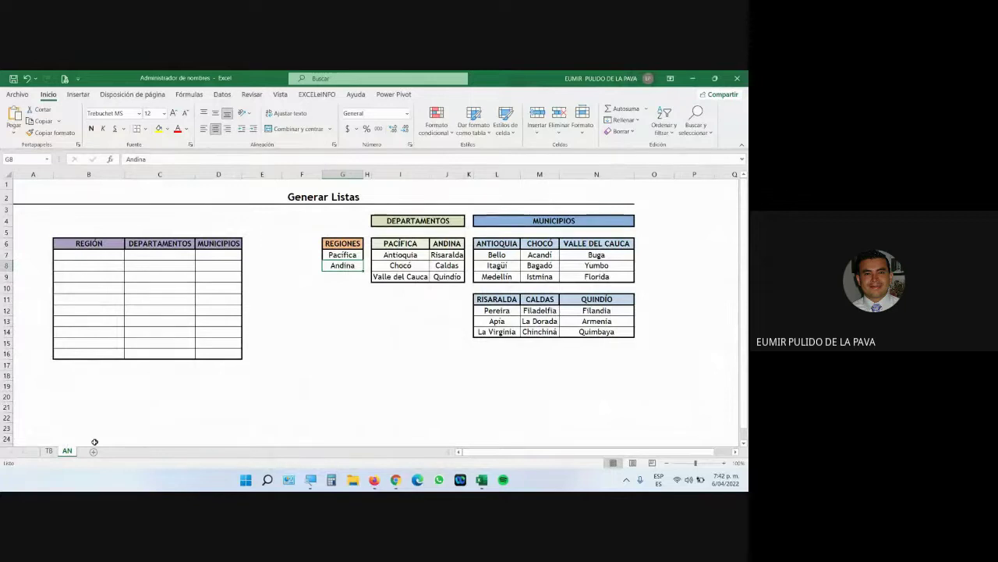
left_click(48, 451)
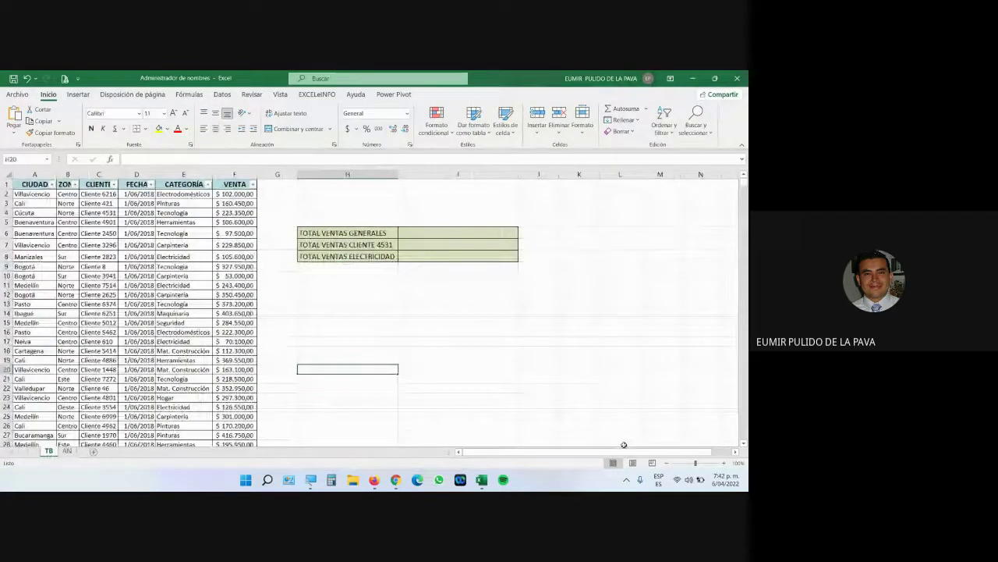
- Zoom in on the TB sheet and select A1 with the CIUDAD header
left_click(725, 466)
left_click(725, 466)
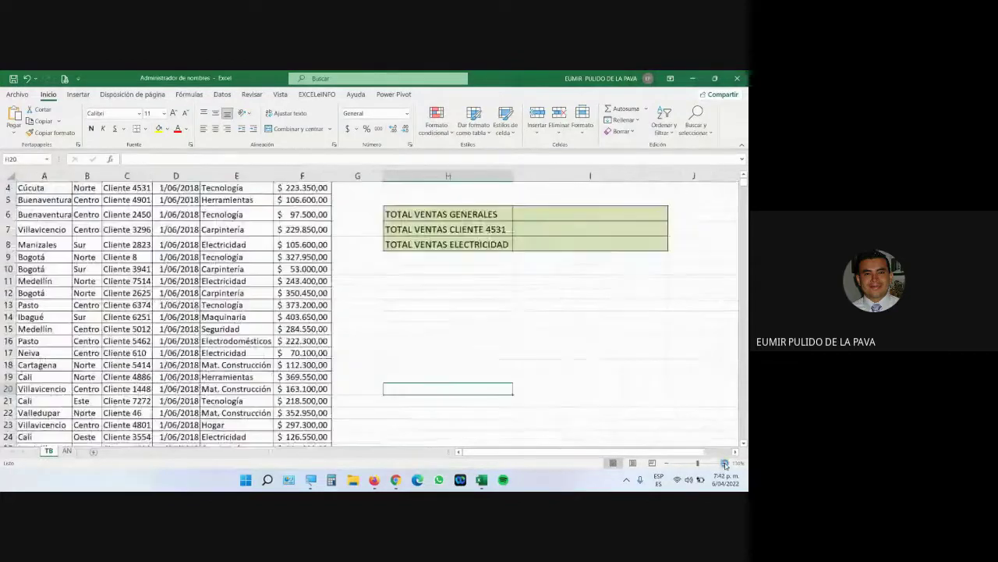
left_click(725, 466)
left_click(726, 466)
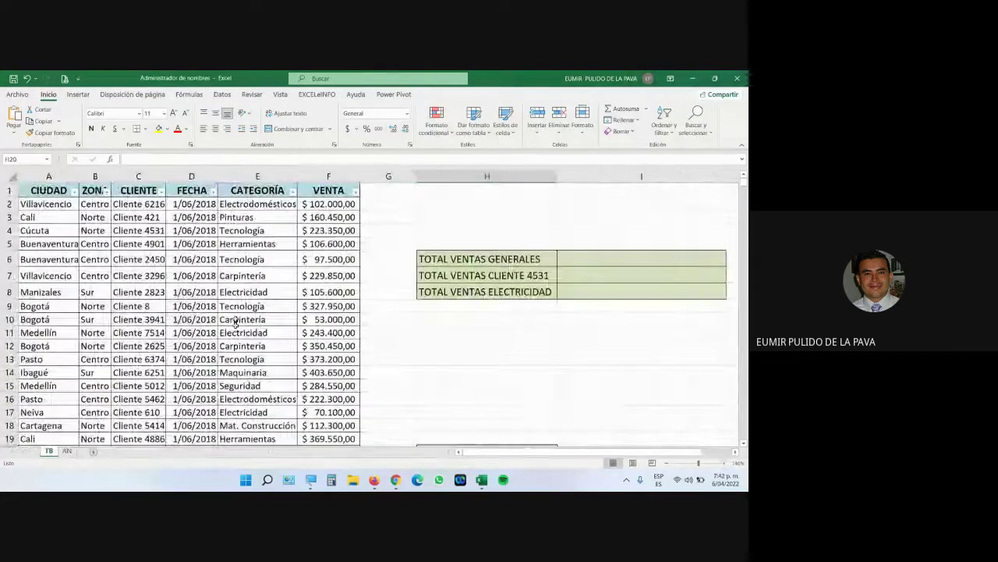
left_click(61, 191)
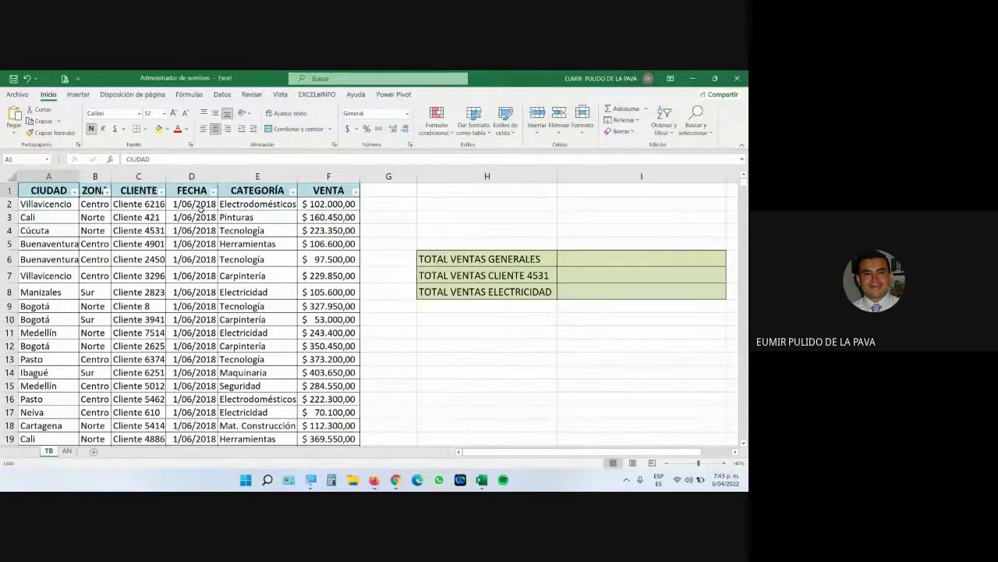
left_click(570, 256)
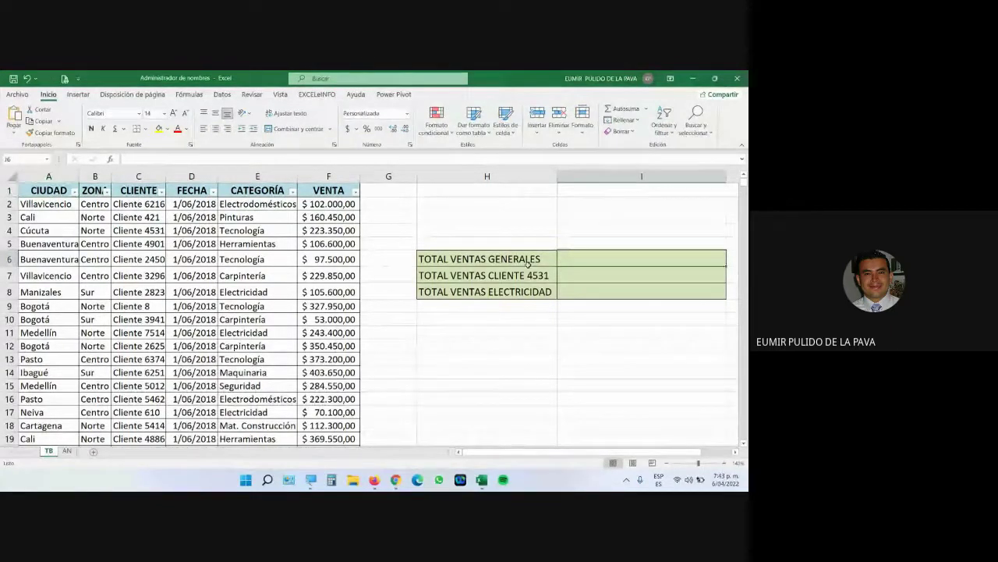
left_click(569, 275)
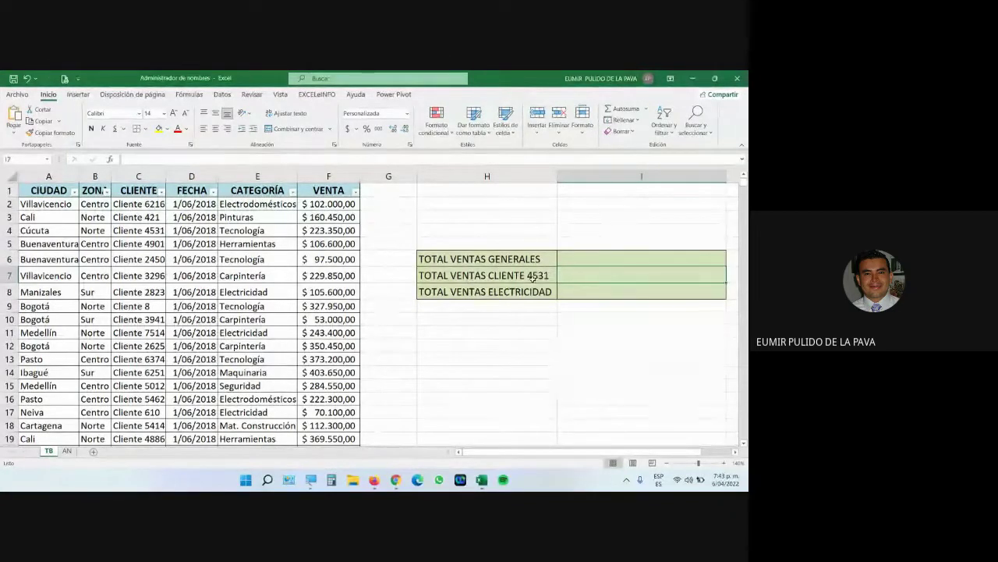
left_click(567, 289)
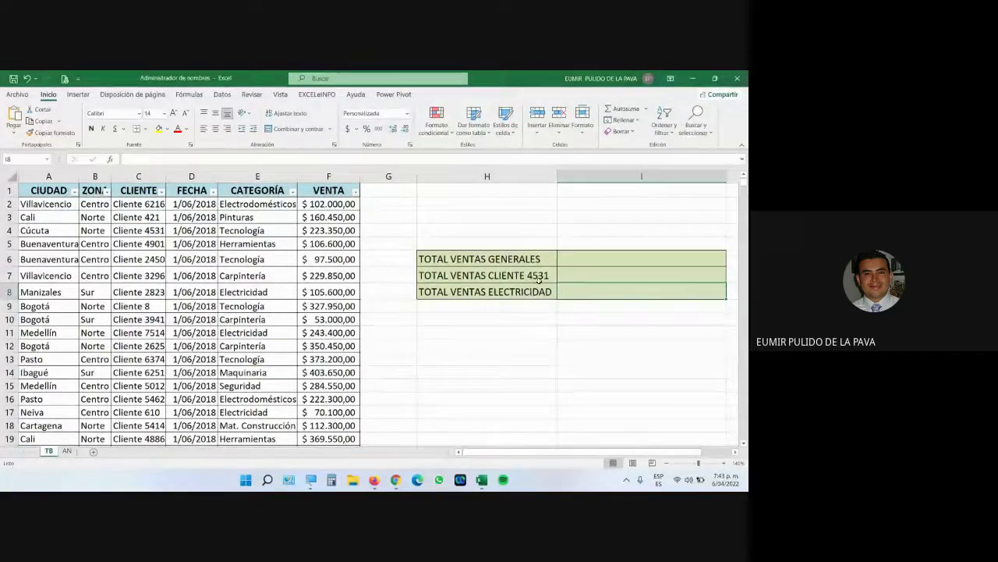
left_click(536, 282)
left_click(541, 291)
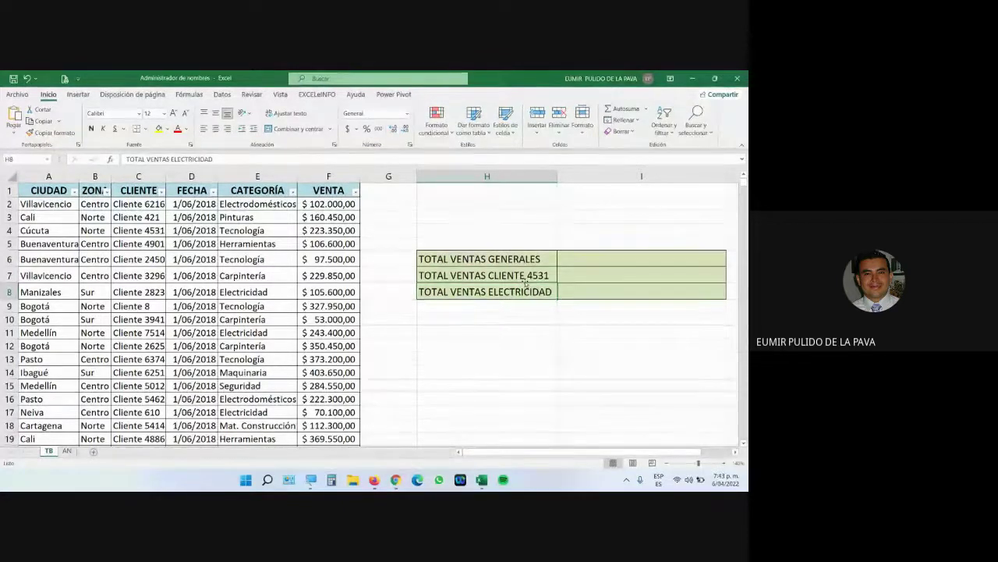
left_click(524, 277)
left_click(534, 289)
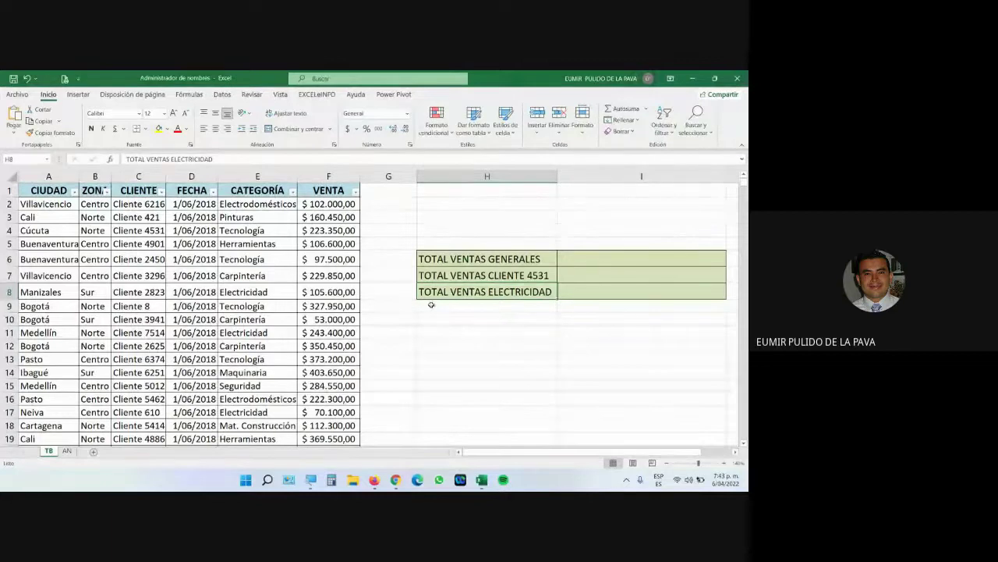
- Enter =SUMA(F2:F10011) in I6, totalling $ 2.207.809.400
left_click(566, 257)
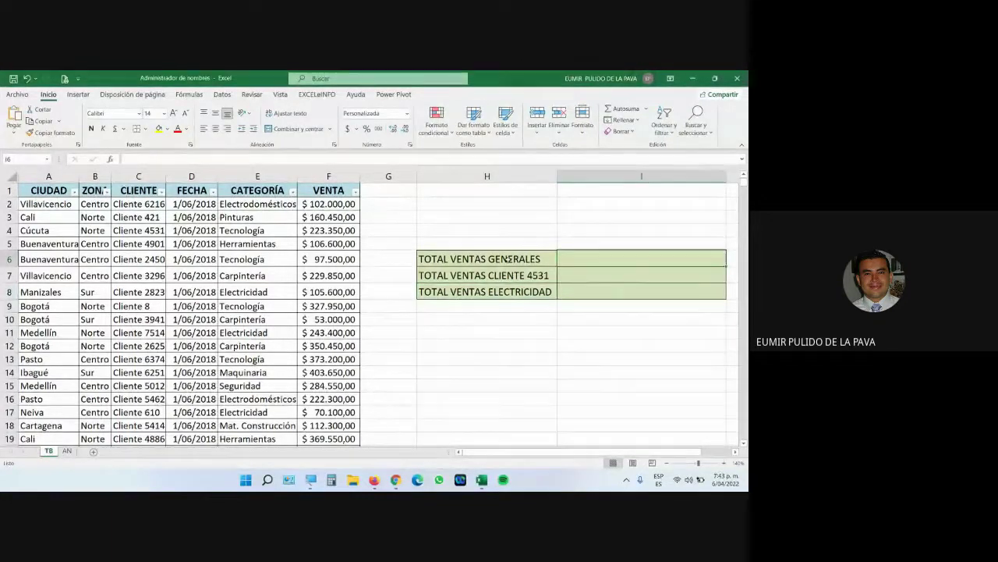
type("=S")
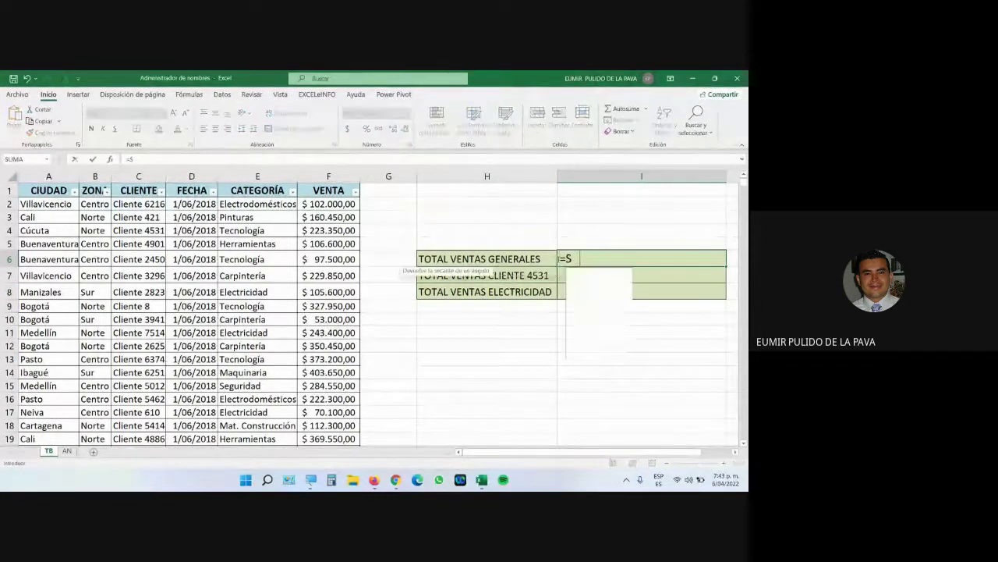
type("UMA(")
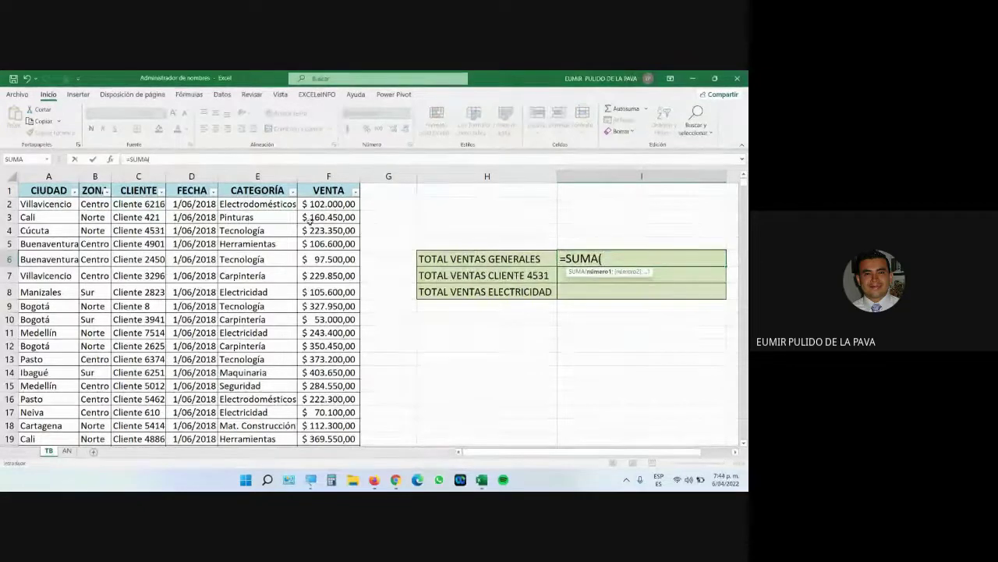
left_click(314, 204)
key("ctrl+shift+Down")
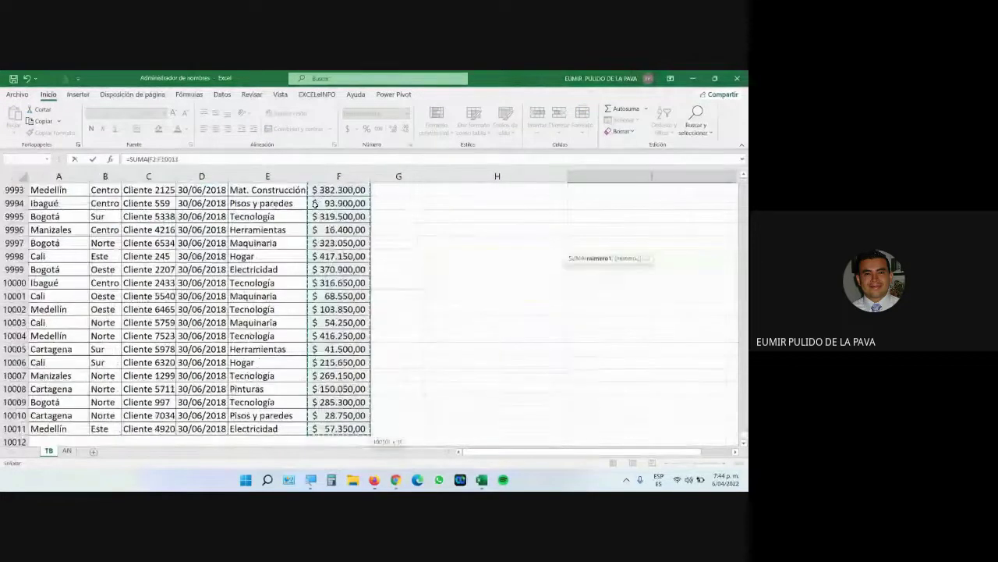
key("Return")
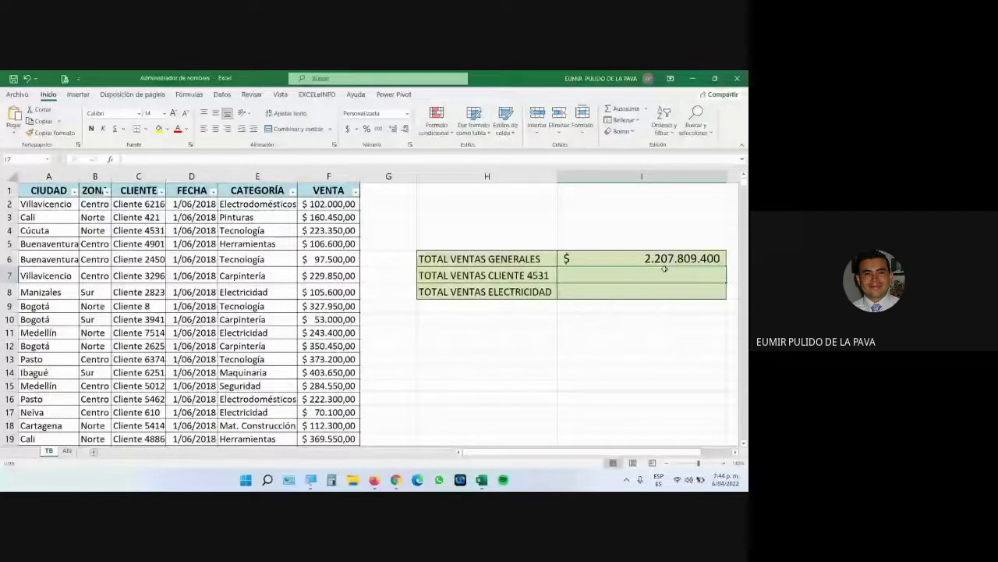
- Reopen I6 to review the F2:F10011 range in the formula
double_click(618, 260)
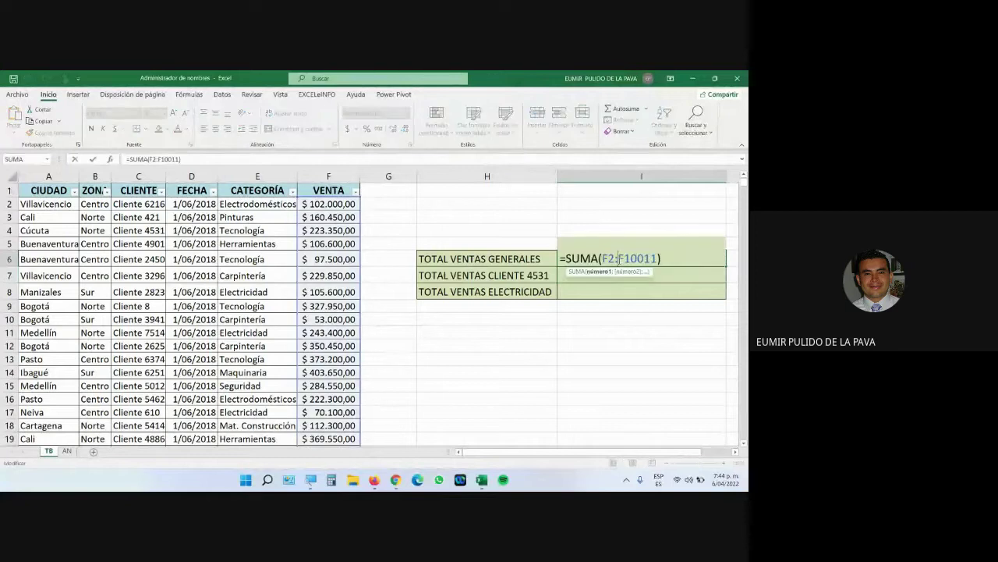
left_click_drag(602, 258, 658, 258)
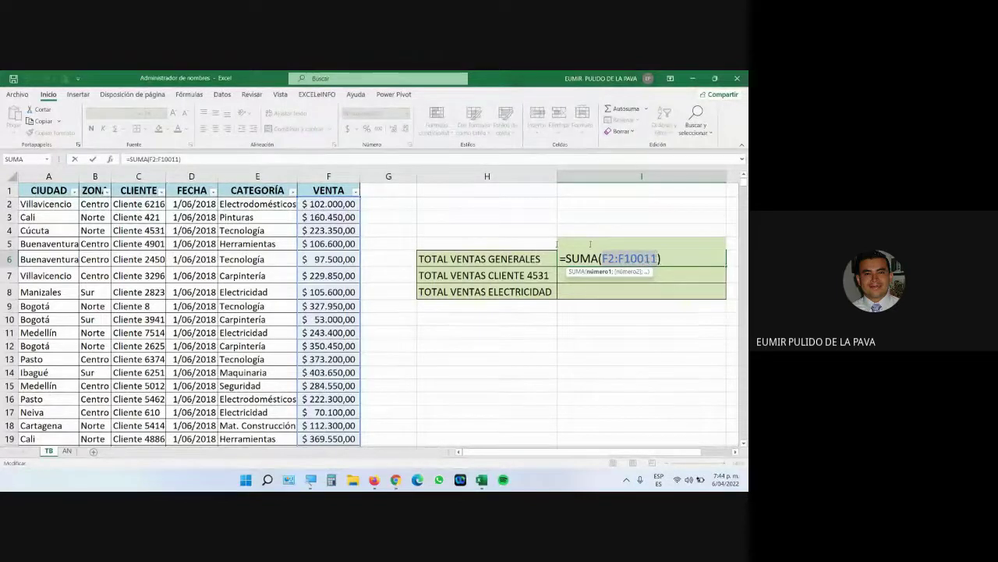
scroll(304, 355, "down", 12)
scroll(310, 364, "up", 12)
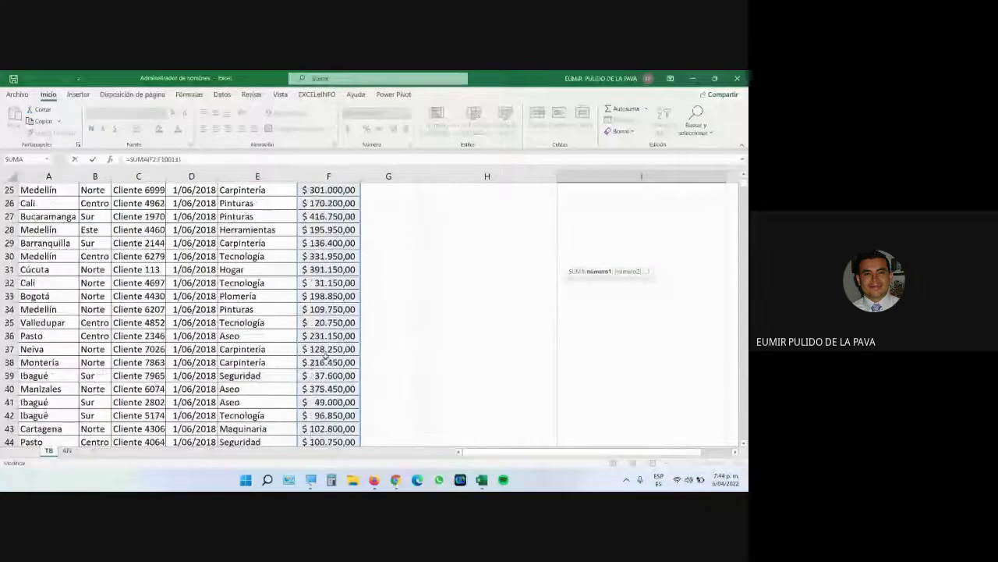
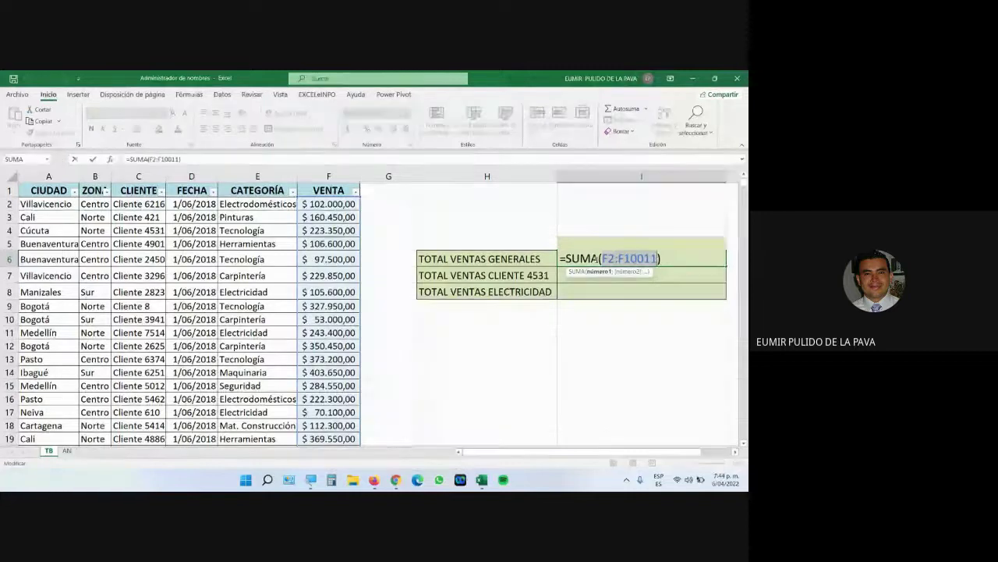
- Clear the general sales total formula from cell I6
key("Return")
left_click(596, 258)
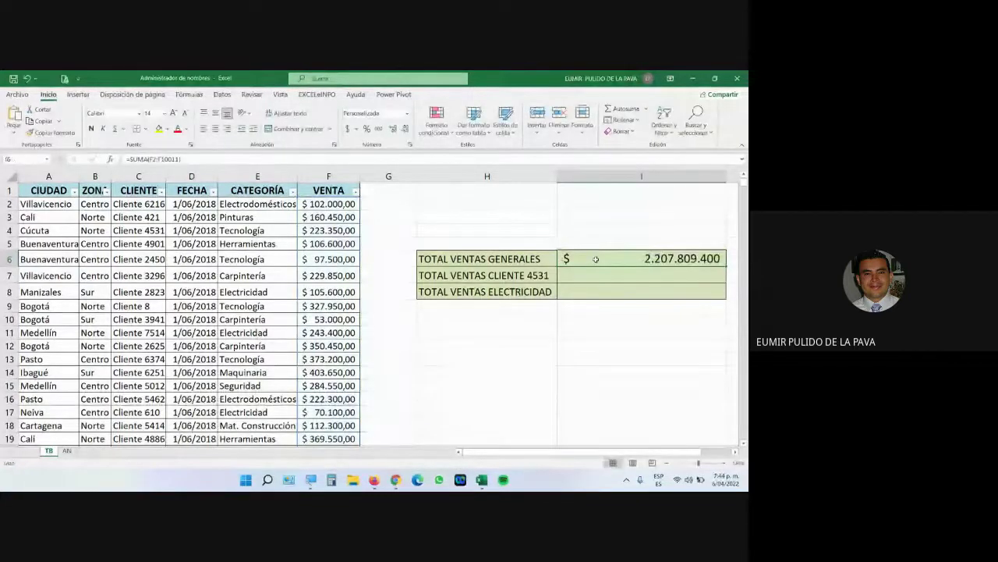
key("Delete")
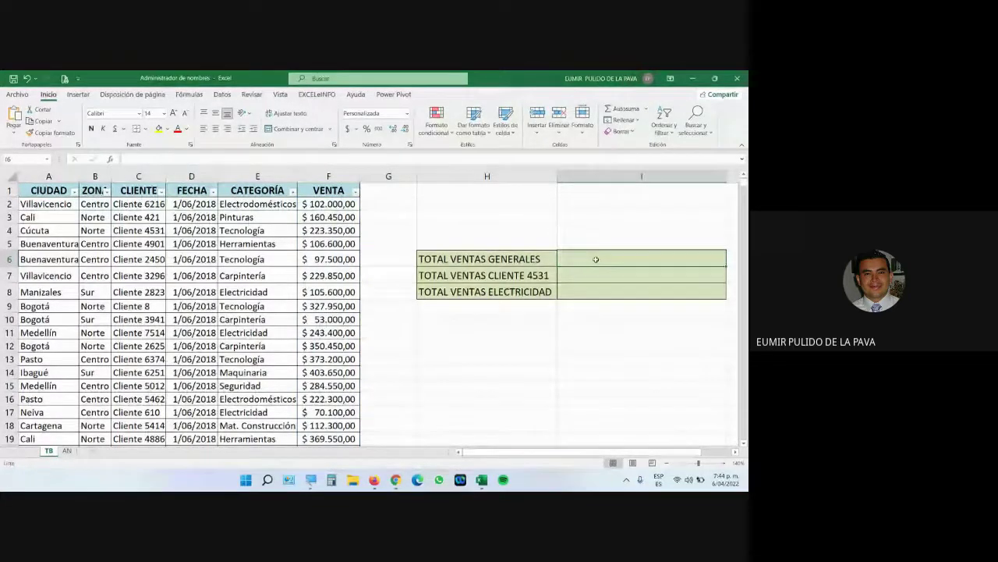
- Select the VENTA figures F2:F10011, leaving the header out
left_click(333, 204)
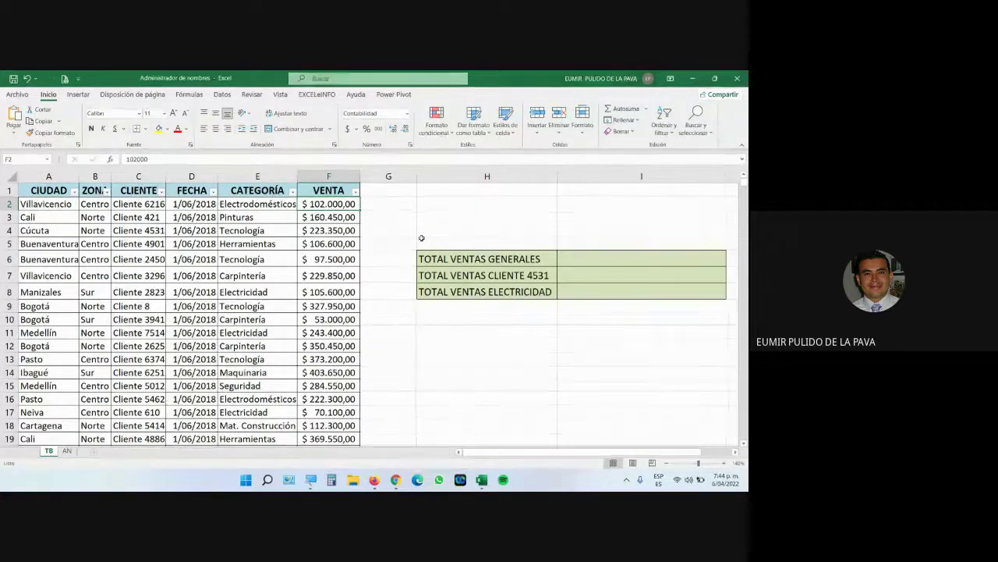
key("ctrl+shift+Down")
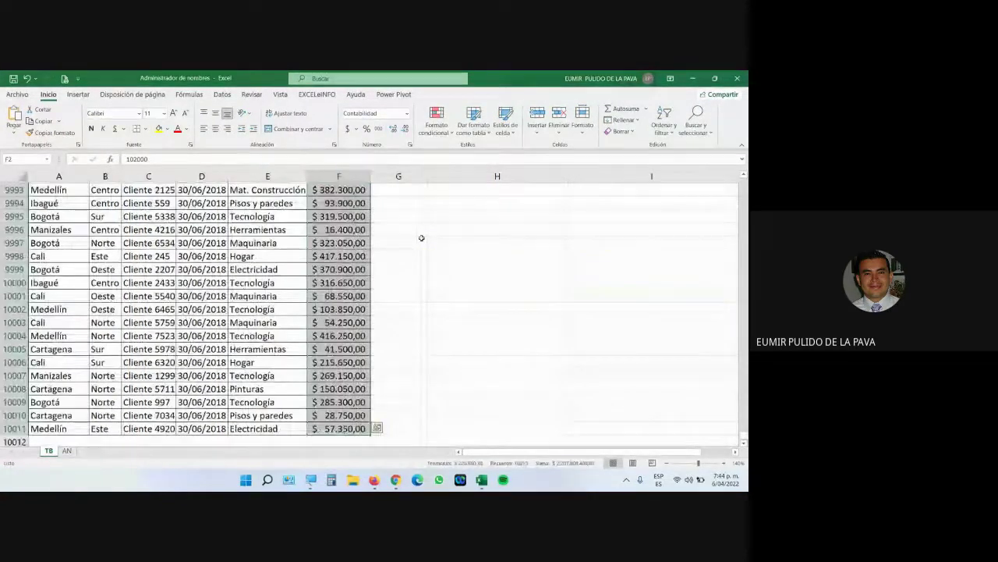
left_click_drag(433, 254, 457, 341)
scroll(441, 339, "down", 1)
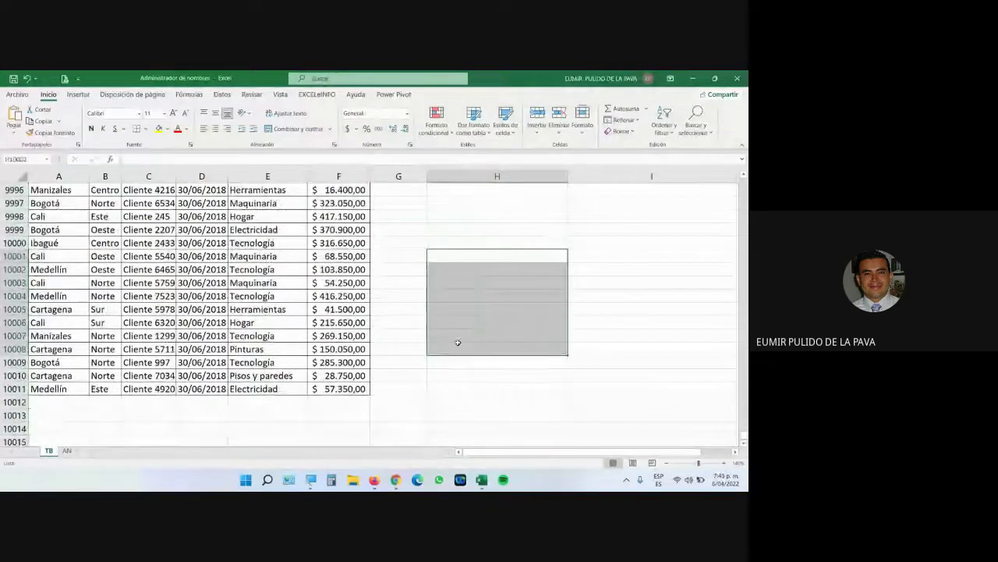
left_click(356, 388)
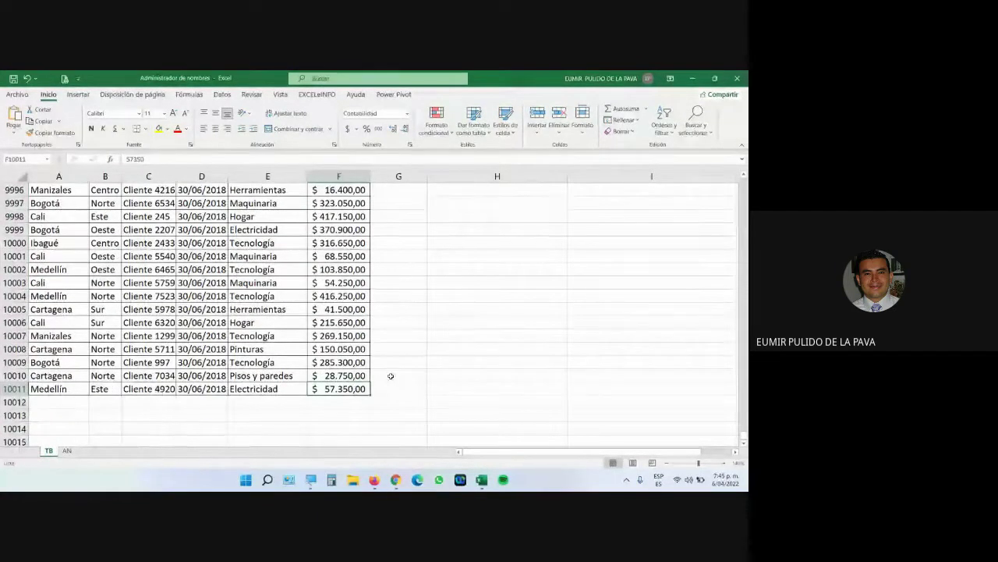
key("ctrl+shift+Up")
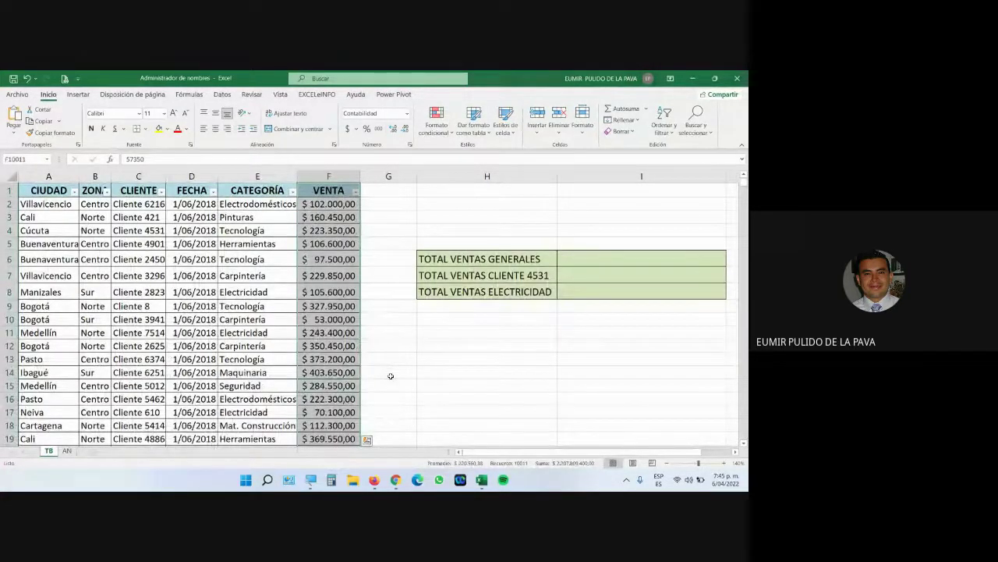
key("shift+Down")
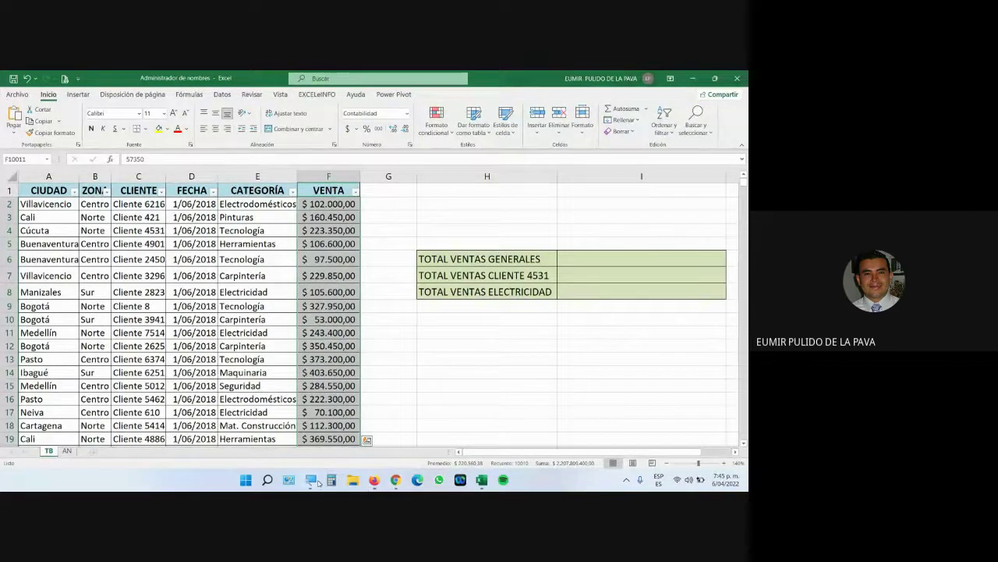
left_click(311, 480)
left_click(606, 464)
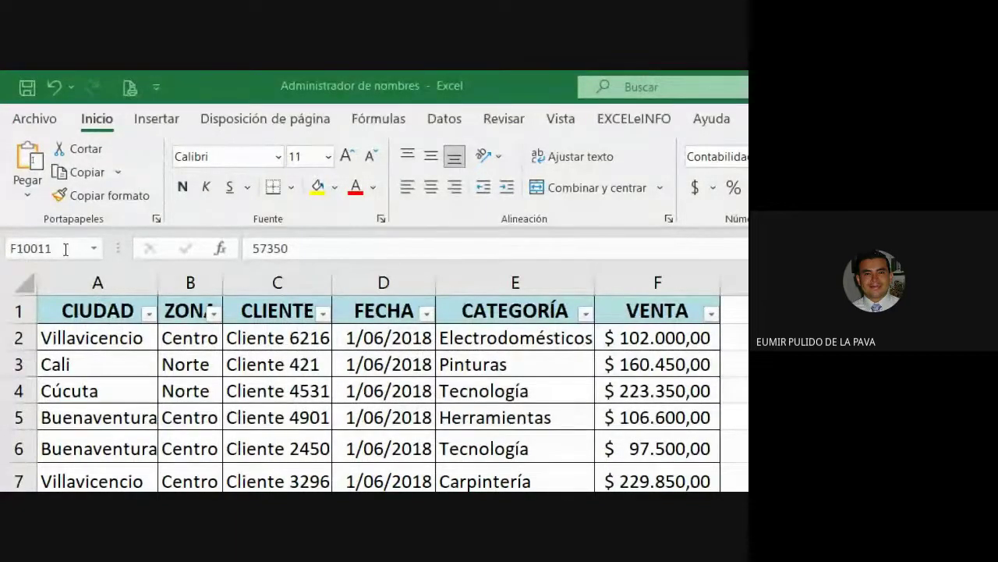
- Name the selected sales figures VENTA in the Name Box
key("ctrl+space")
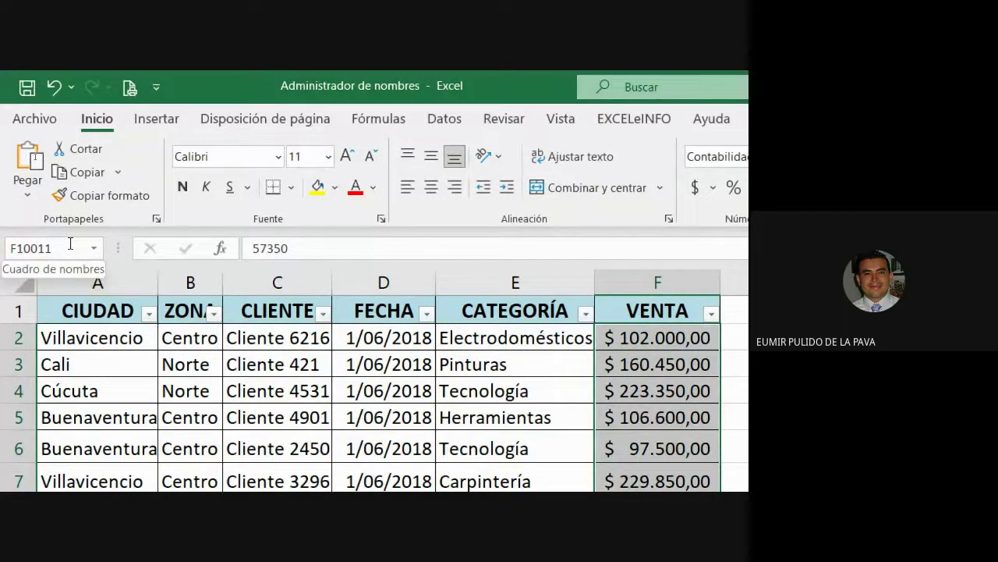
left_click(62, 248)
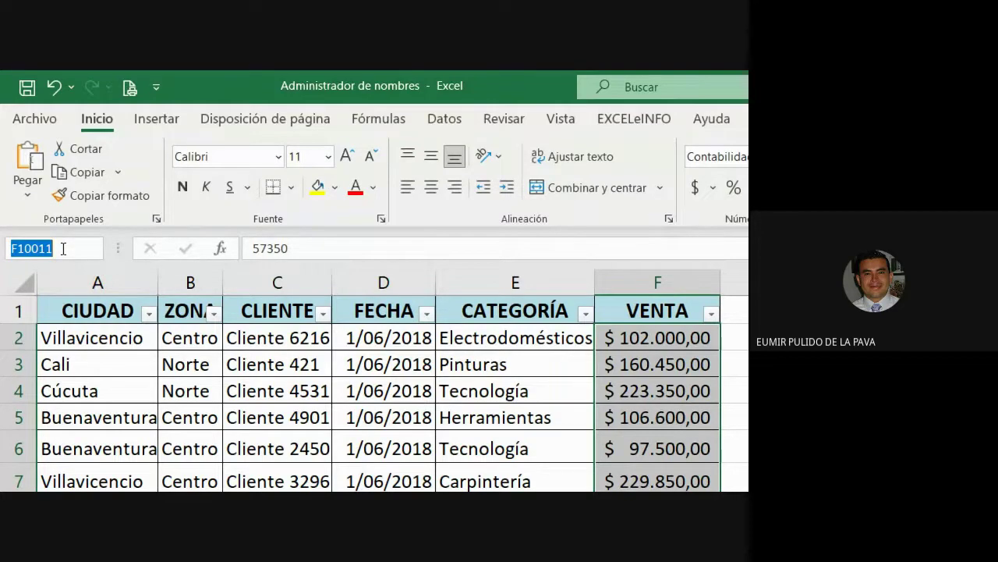
type("VENTA")
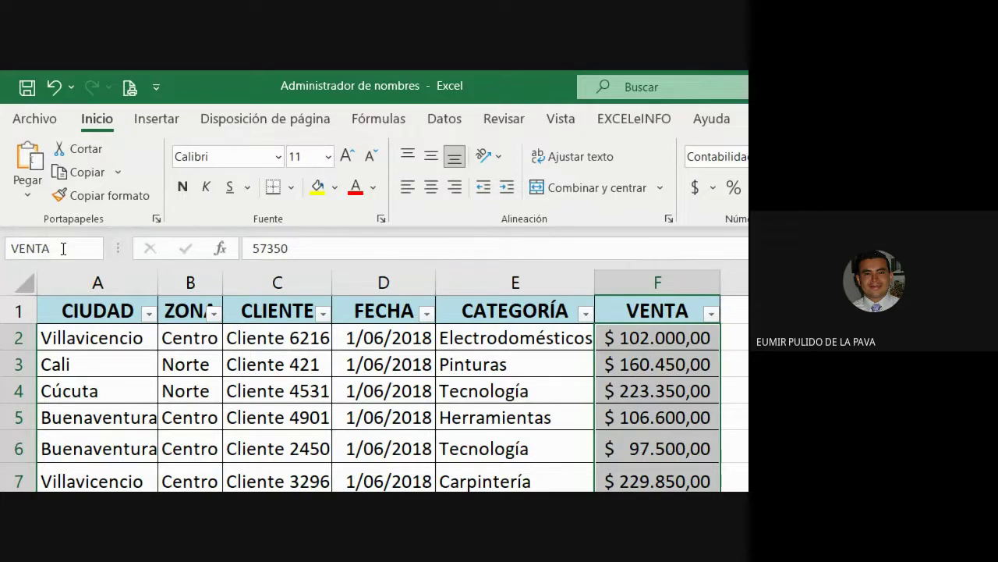
key("Return")
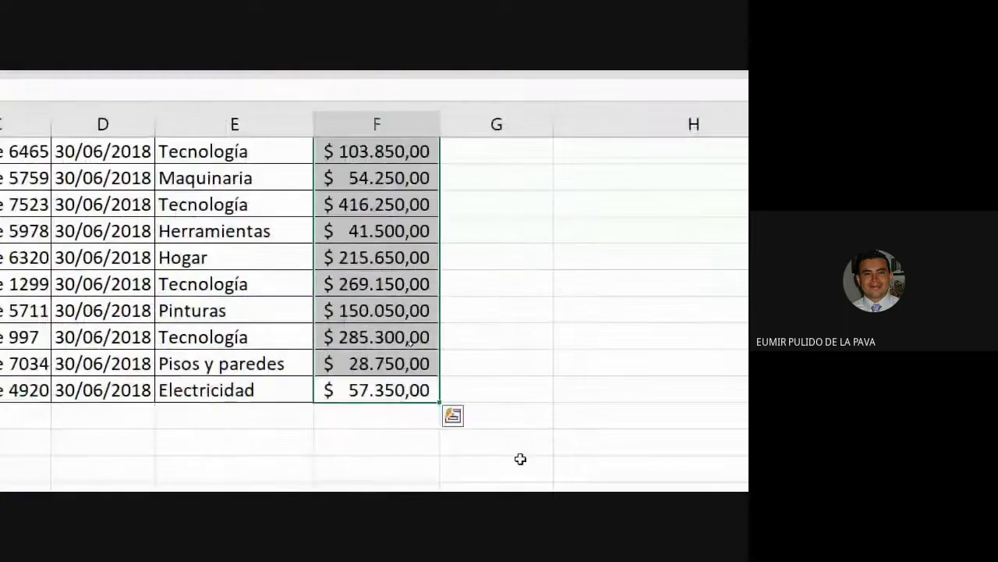
- Pick VENTA from the Name Box list to confirm it selects the sales figures
scroll(520, 458, "up", 3)
left_click(475, 381)
key("ctrl+Up")
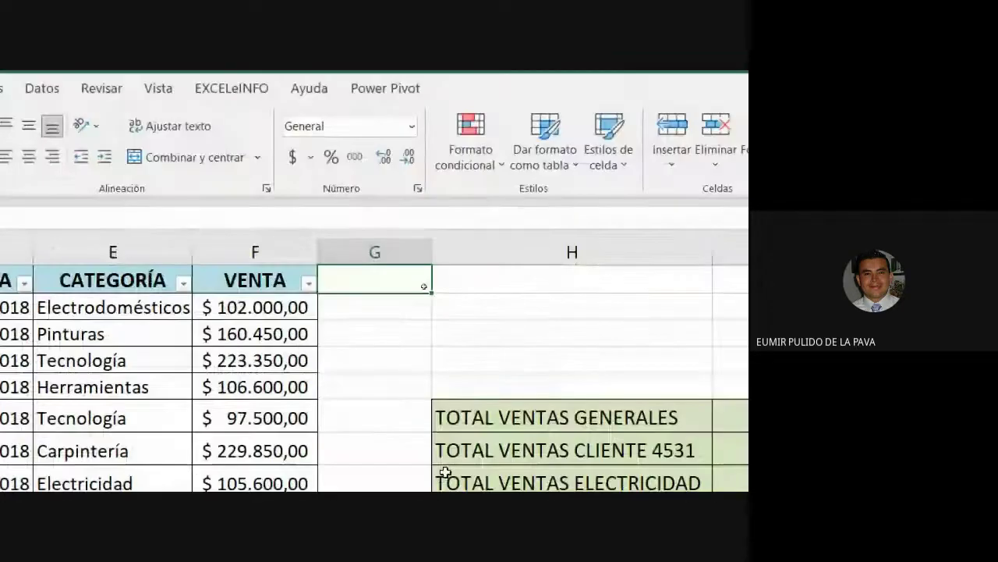
left_click(520, 304)
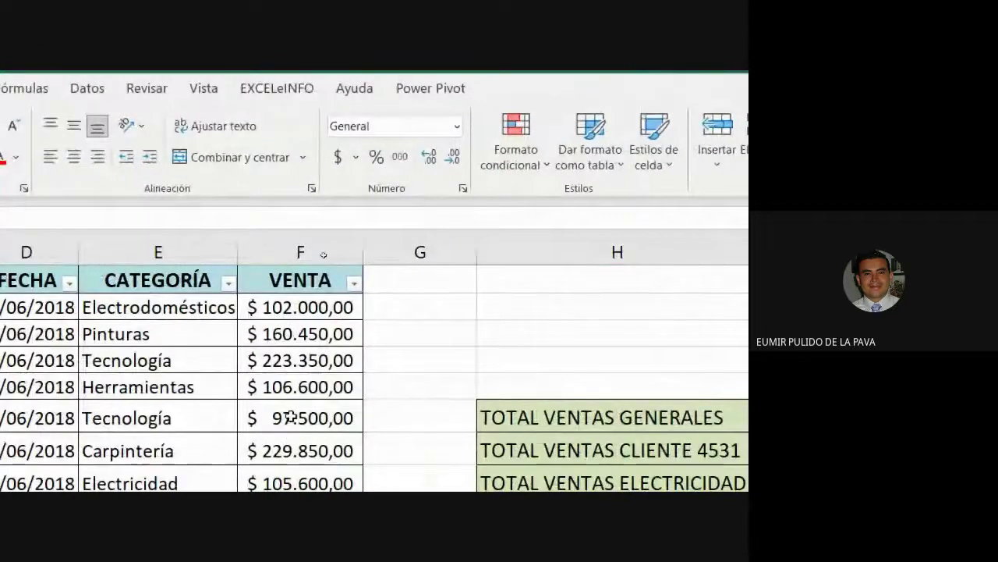
left_click_drag(282, 331, 289, 418)
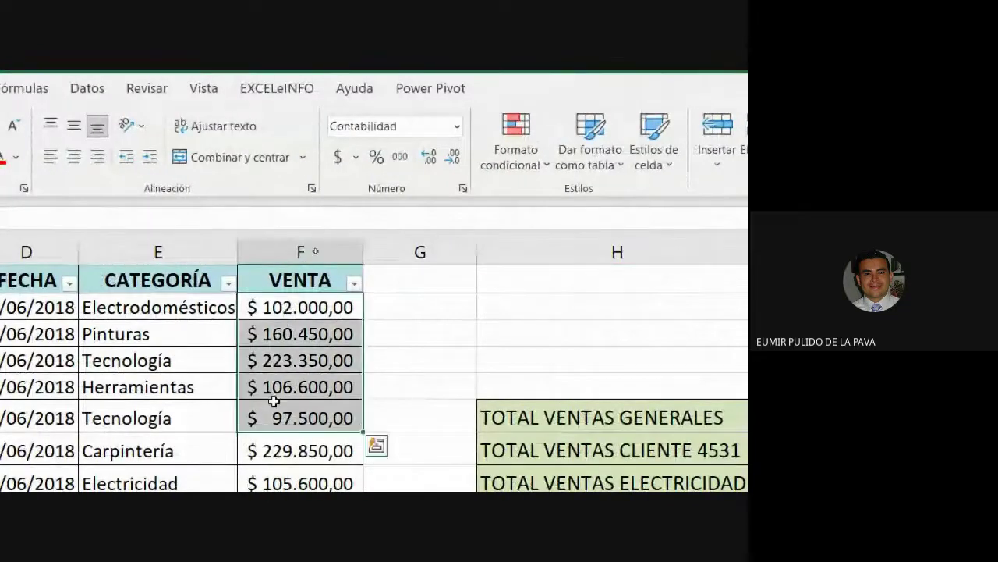
left_click(509, 306)
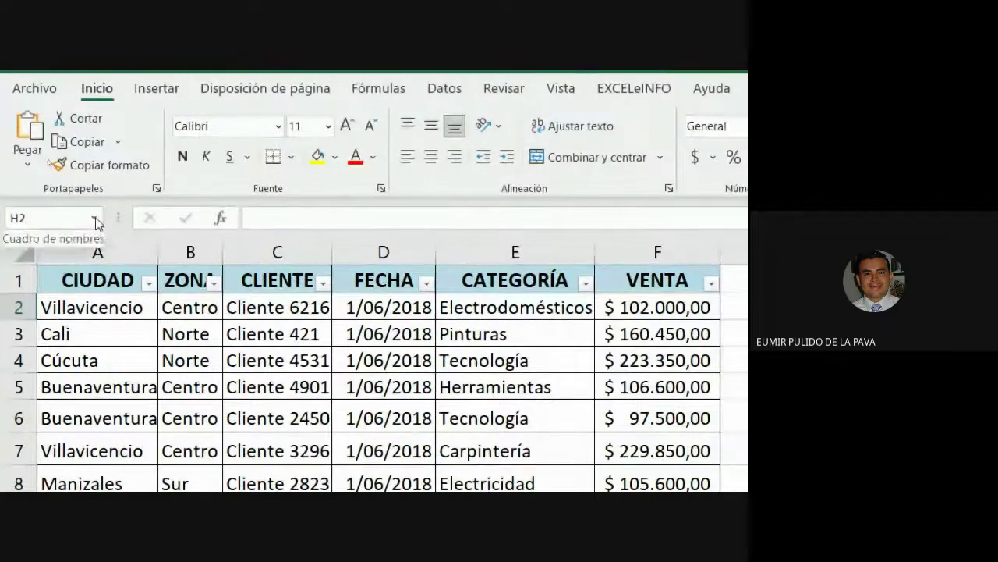
left_click(95, 219)
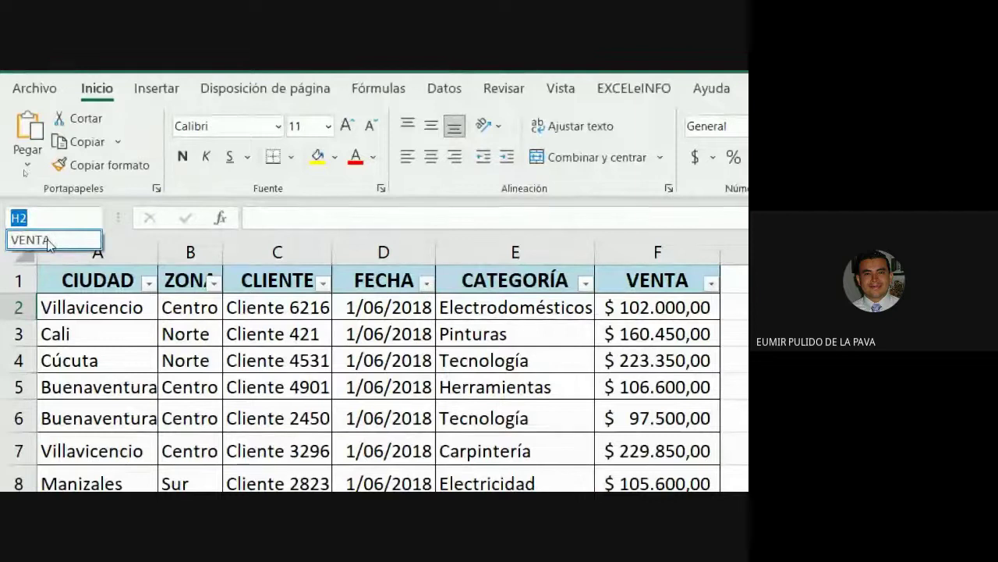
left_click(48, 243)
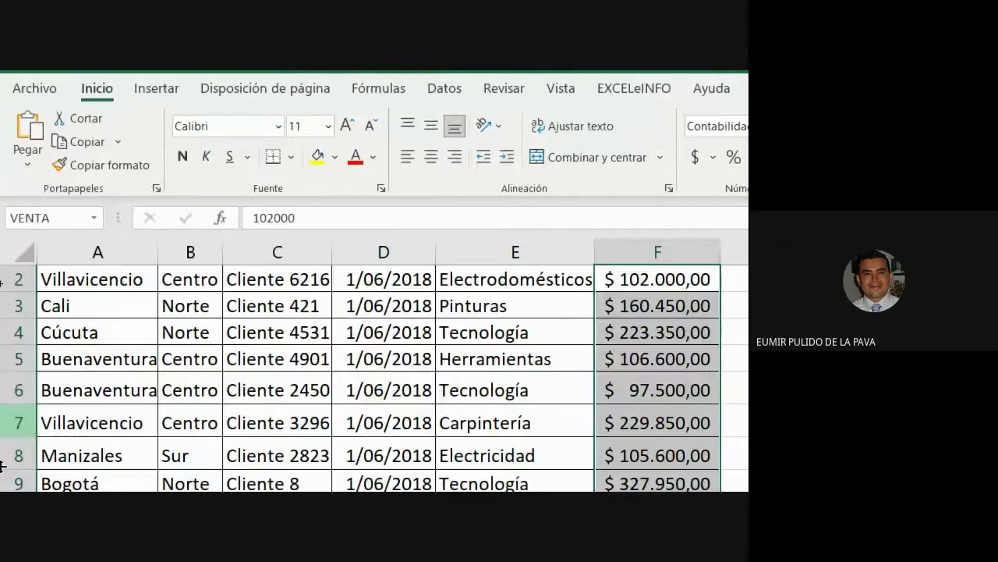
scroll(663, 468, "up", 1)
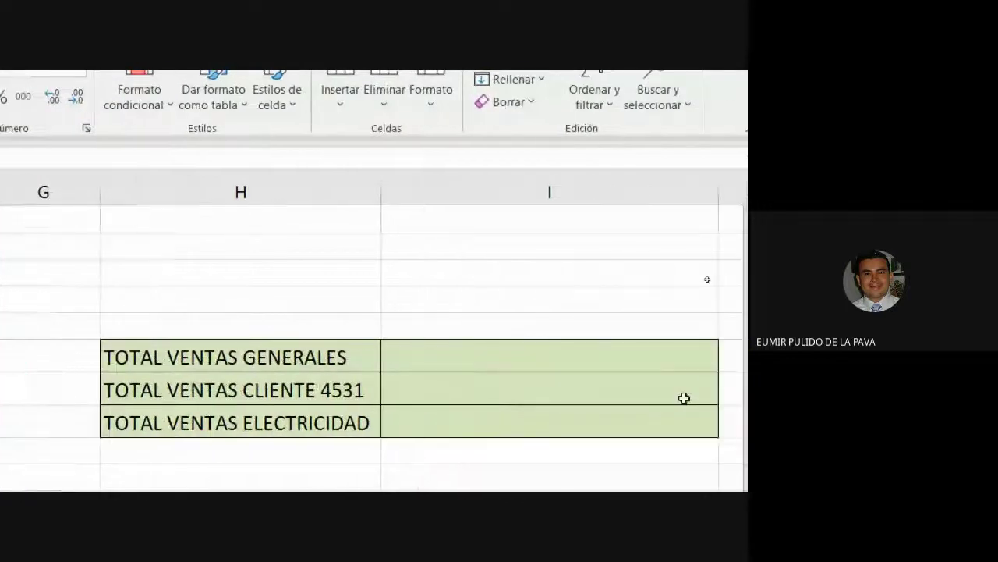
- Enter =SUMA(VENTA) in I6, giving $ 2.207.809.400
left_click(651, 365)
type("=SUMA(")
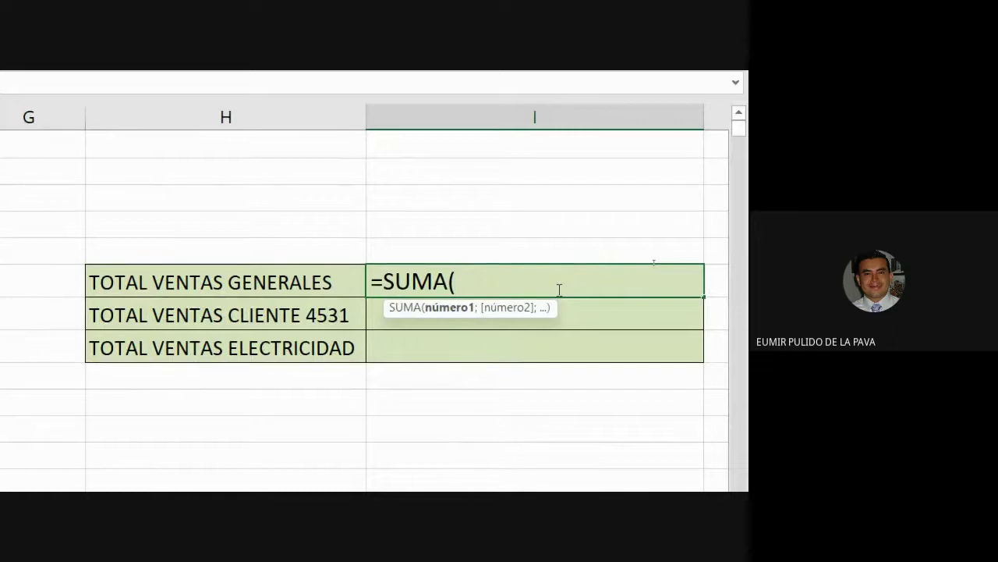
type("VE")
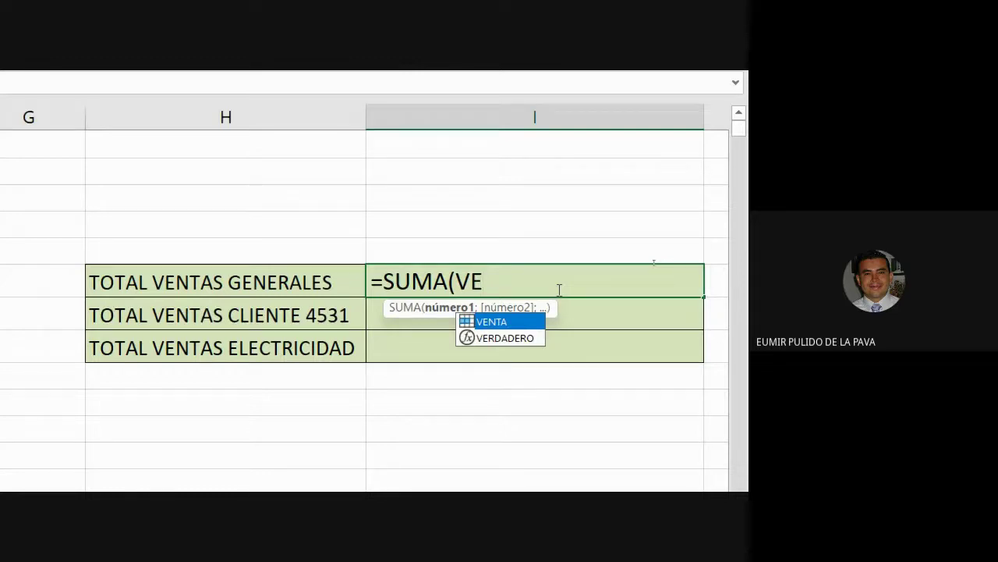
key("Tab")
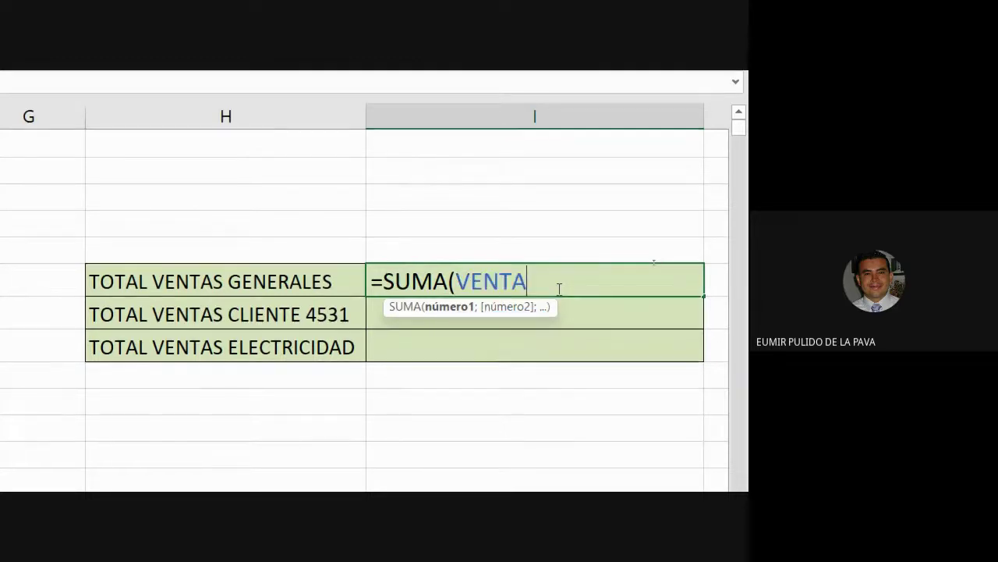
scroll(51, 446, "left", 2)
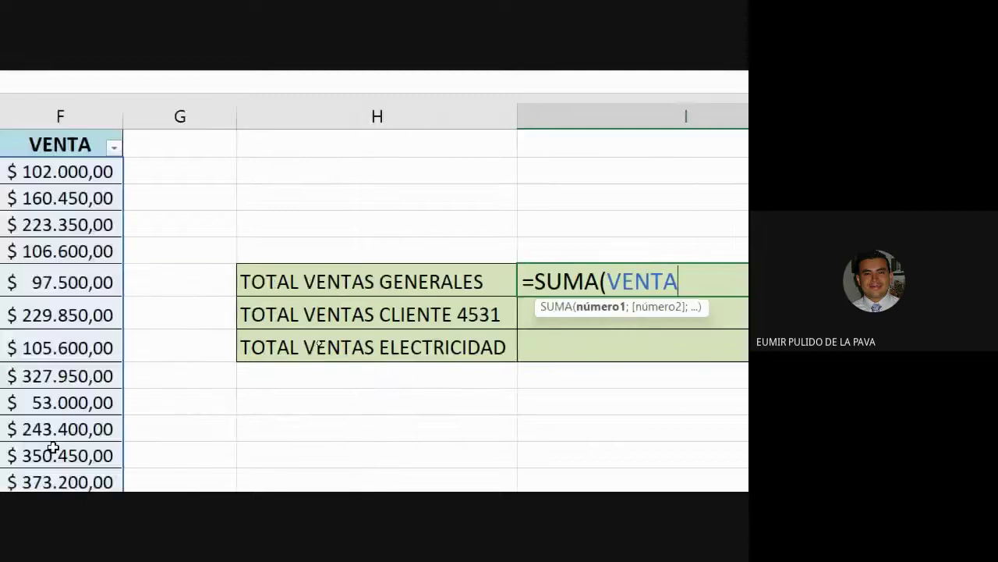
scroll(49, 461, "left", 1)
scroll(234, 413, "right", 3)
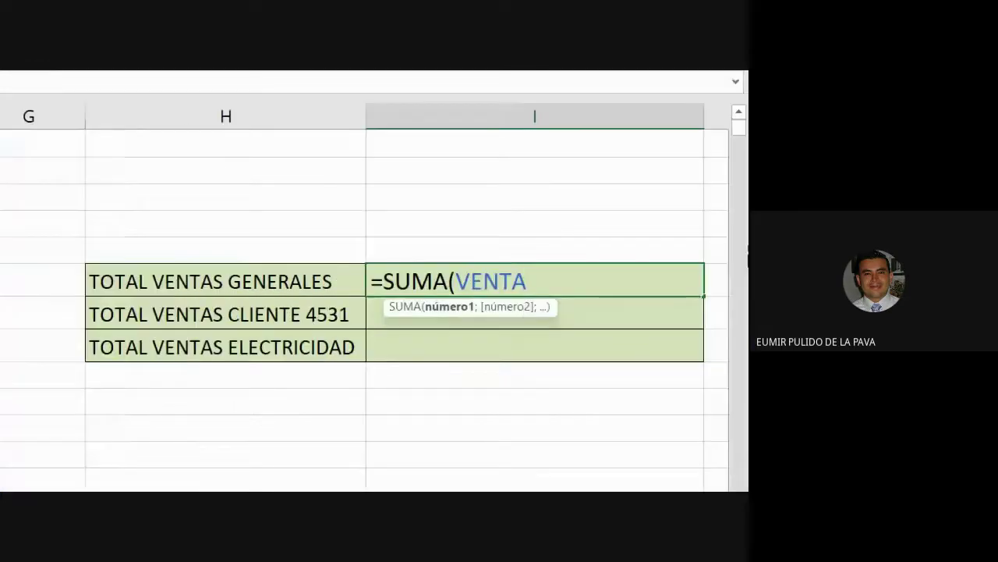
type(")")
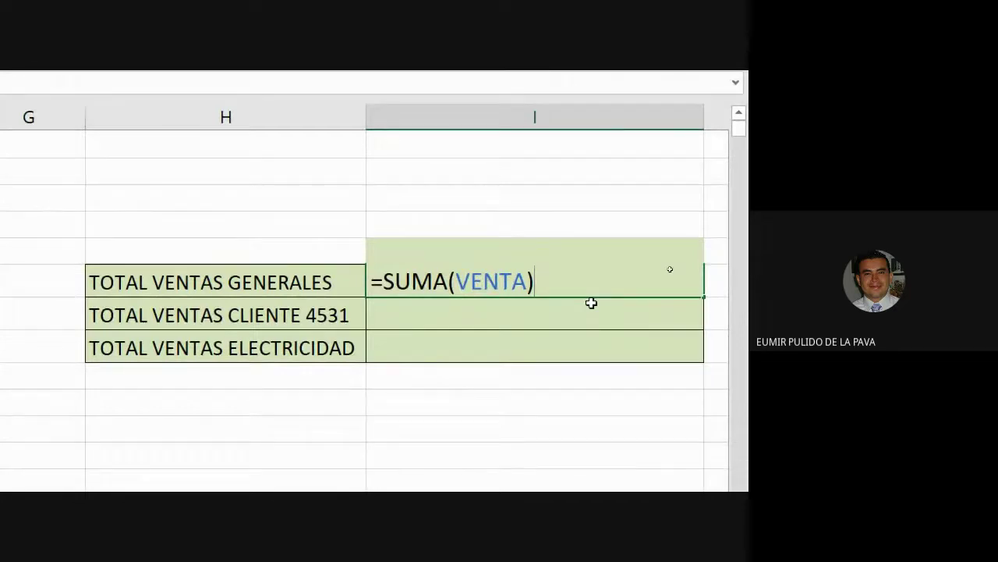
key("Return")
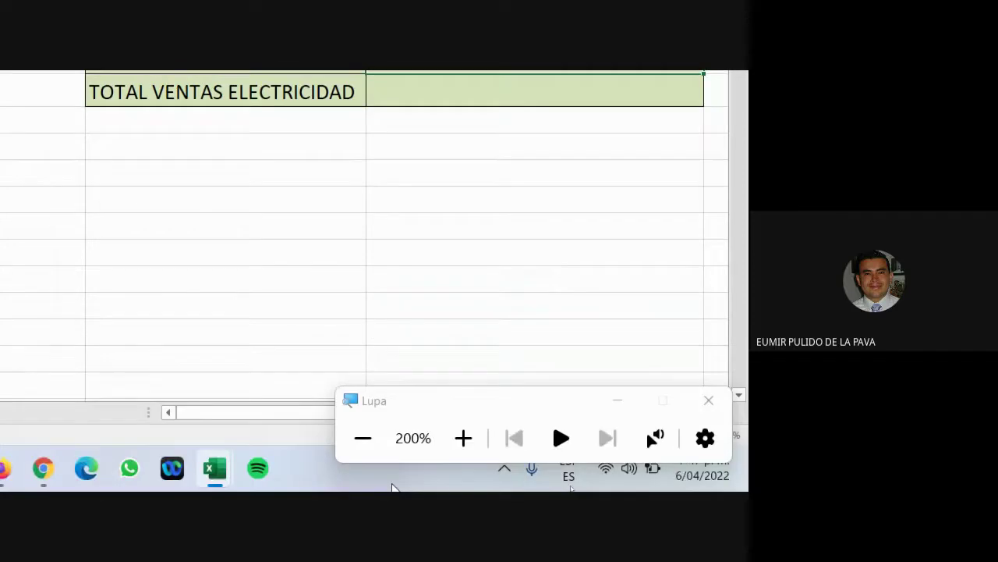
- Return to the Meet call window and magnify the shared screen to 200%
left_click(363, 442)
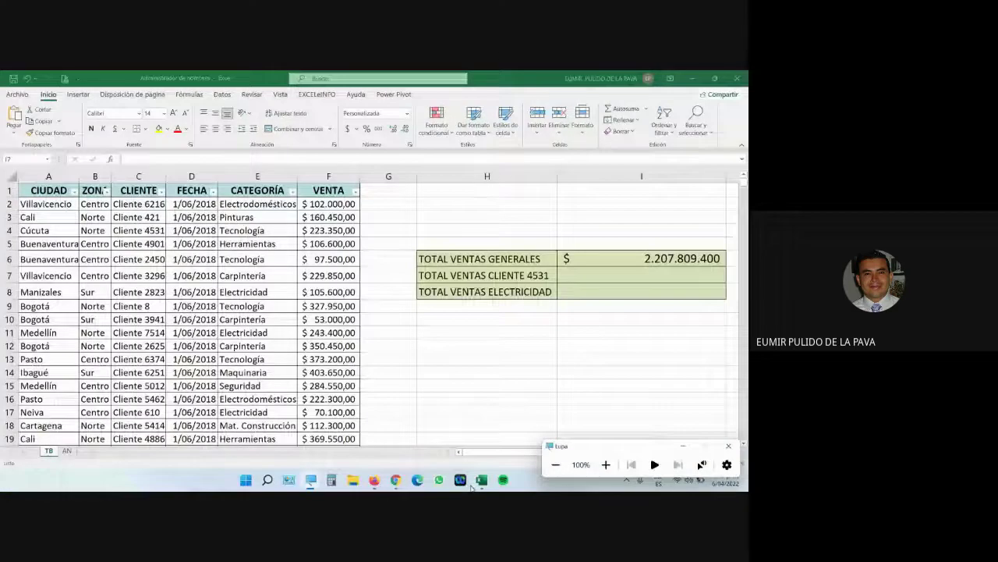
left_click(398, 482)
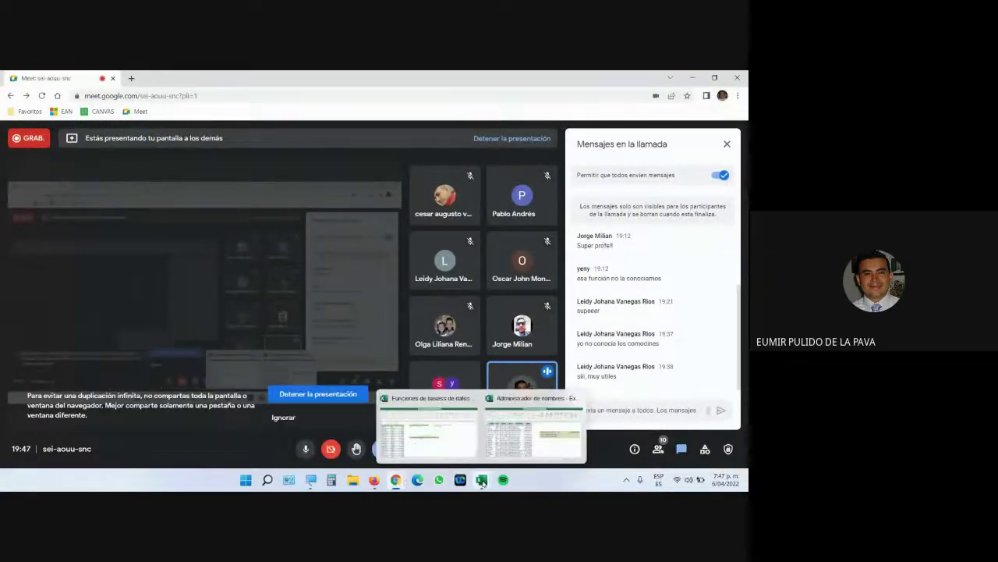
left_click(521, 442)
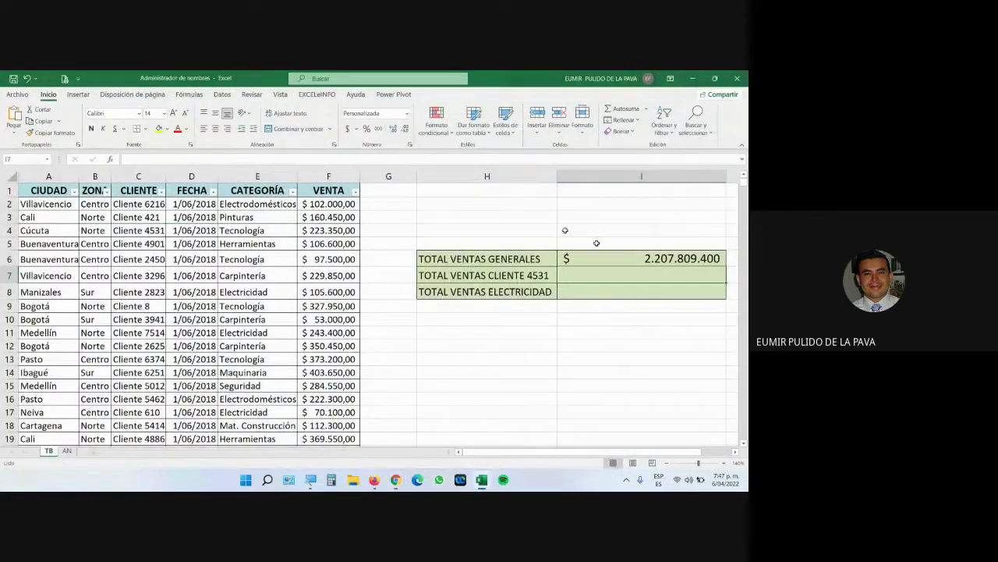
left_click(46, 162)
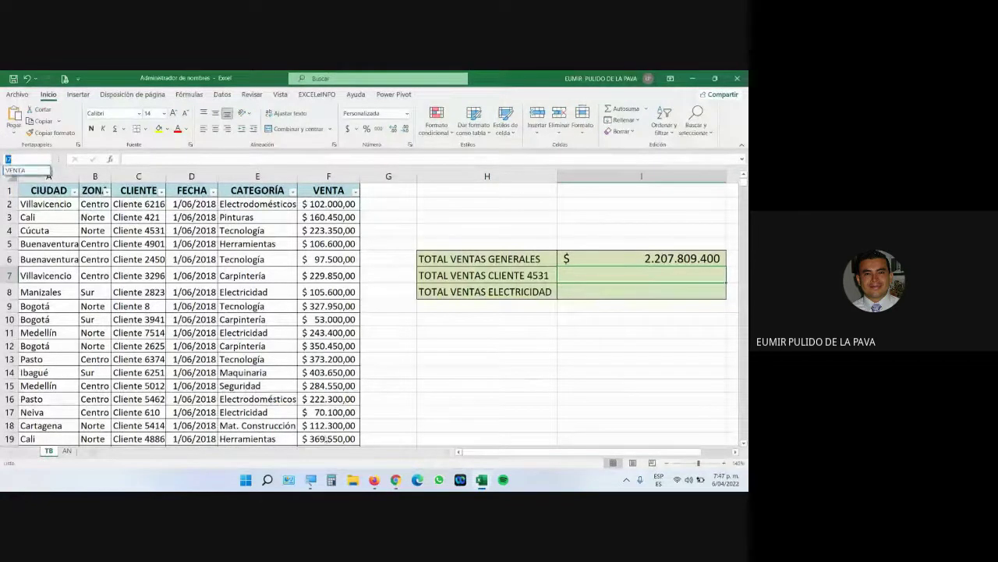
mouse_move(396, 480)
left_click(326, 425)
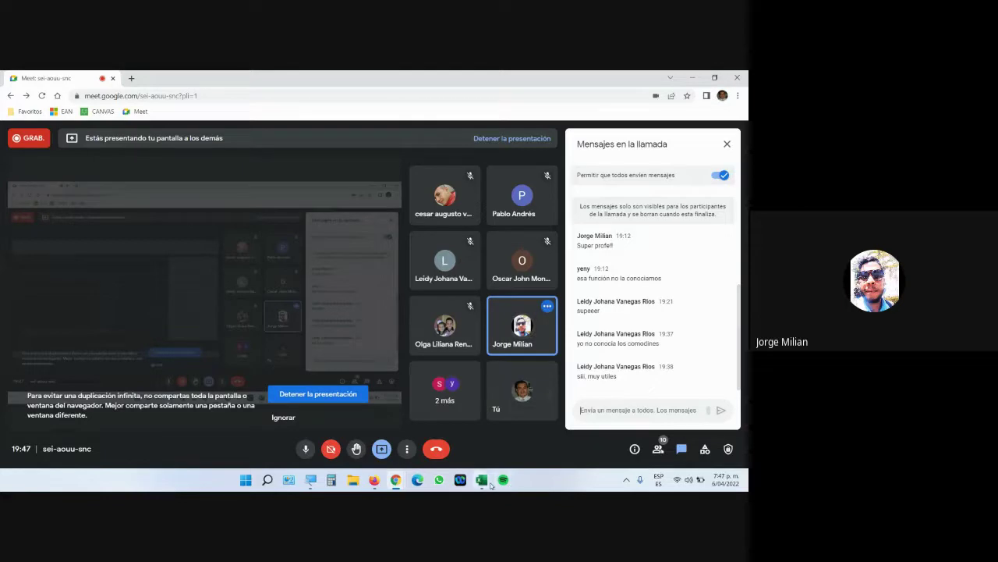
left_click(310, 482)
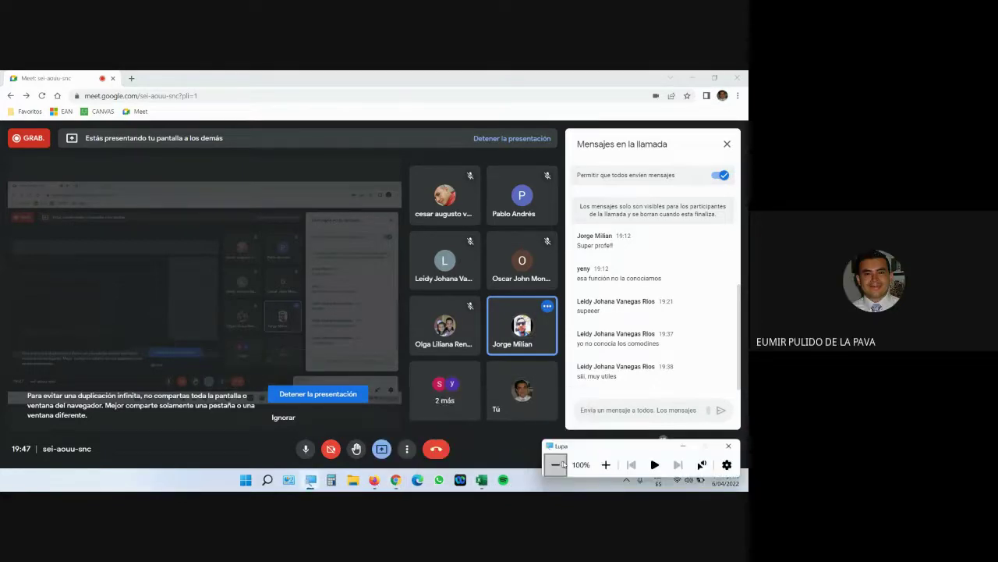
left_click(606, 462)
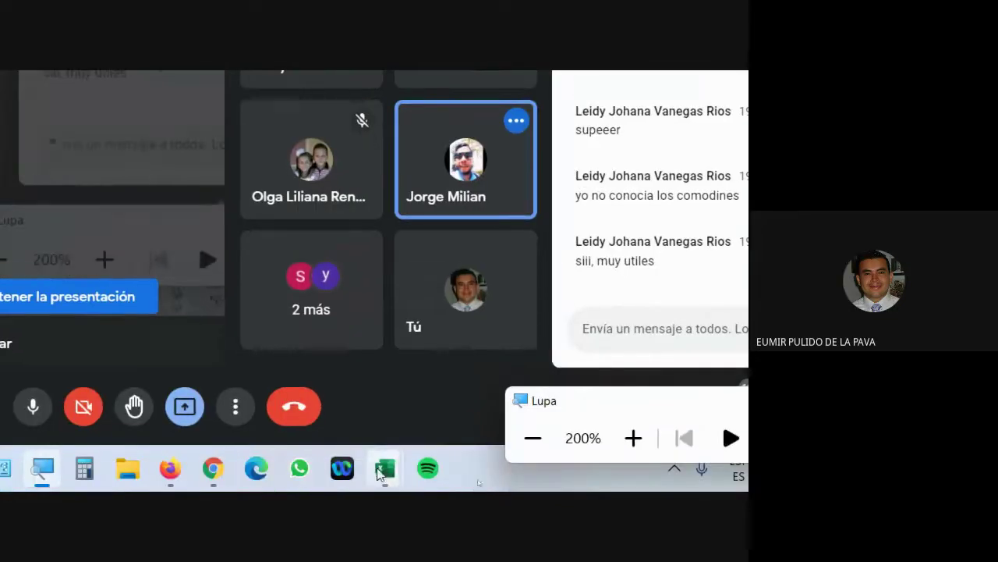
- Bring Excel back, select F2:F10011 and check the Name Box shows VENTA
mouse_move(385, 468)
left_click(454, 390)
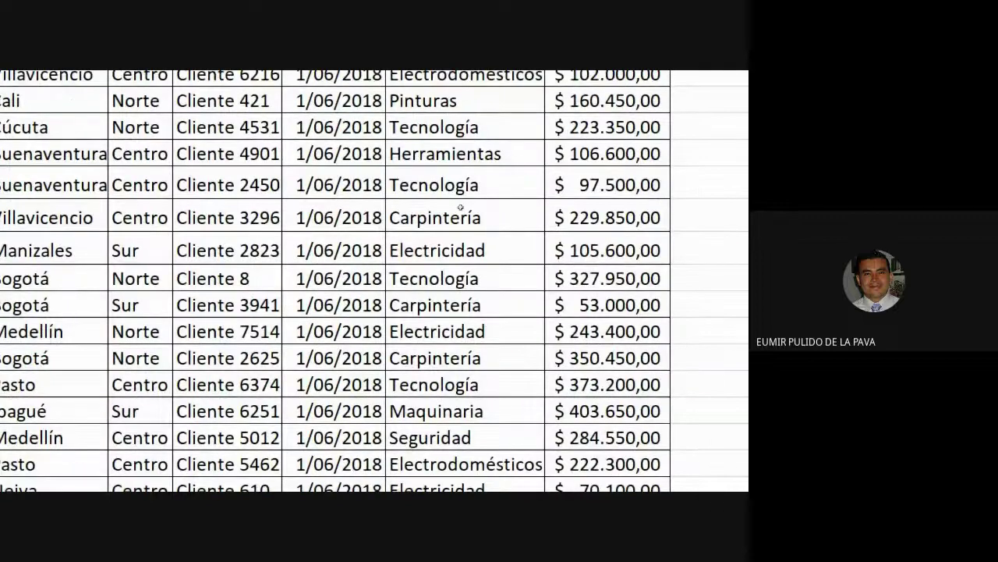
left_click_drag(608, 74, 608, 100)
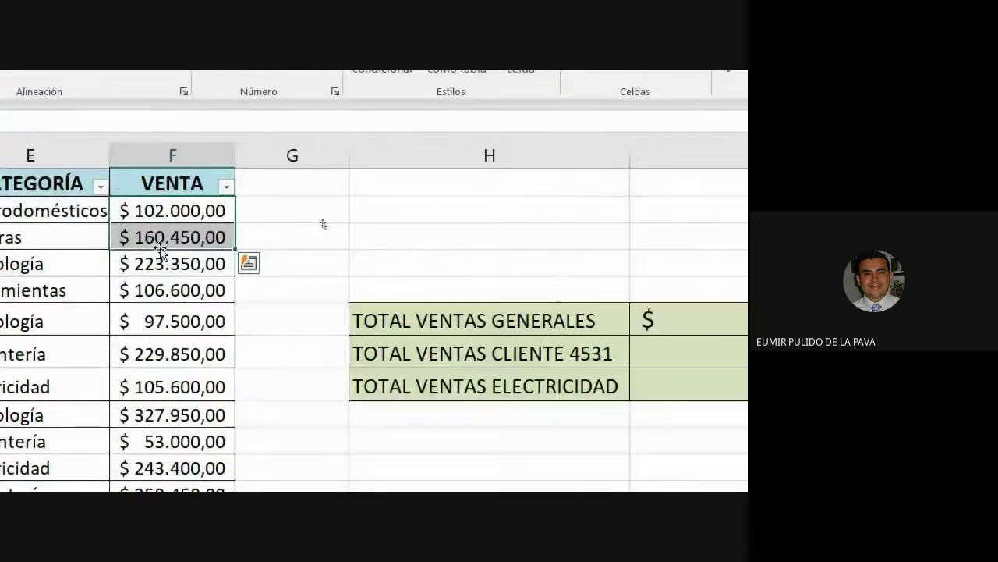
key("ctrl+shift+Down")
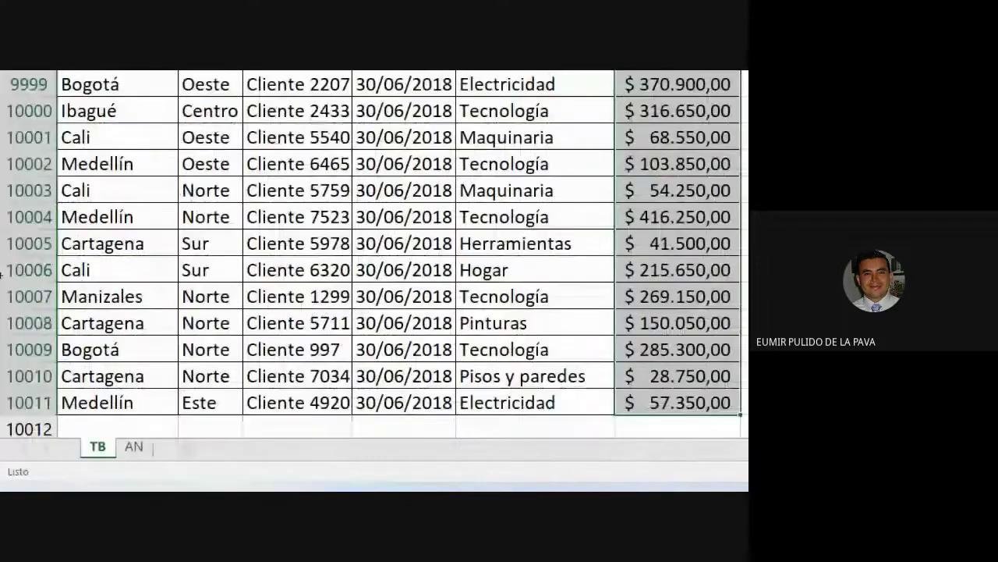
scroll(664, 424, "up", 10)
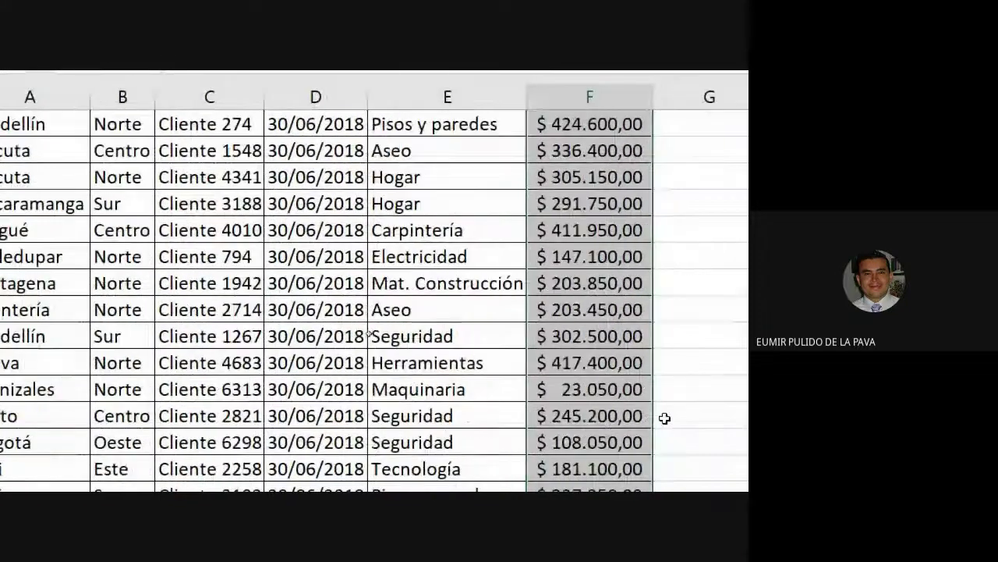
left_click(578, 329)
key("ctrl+Up")
key("Down")
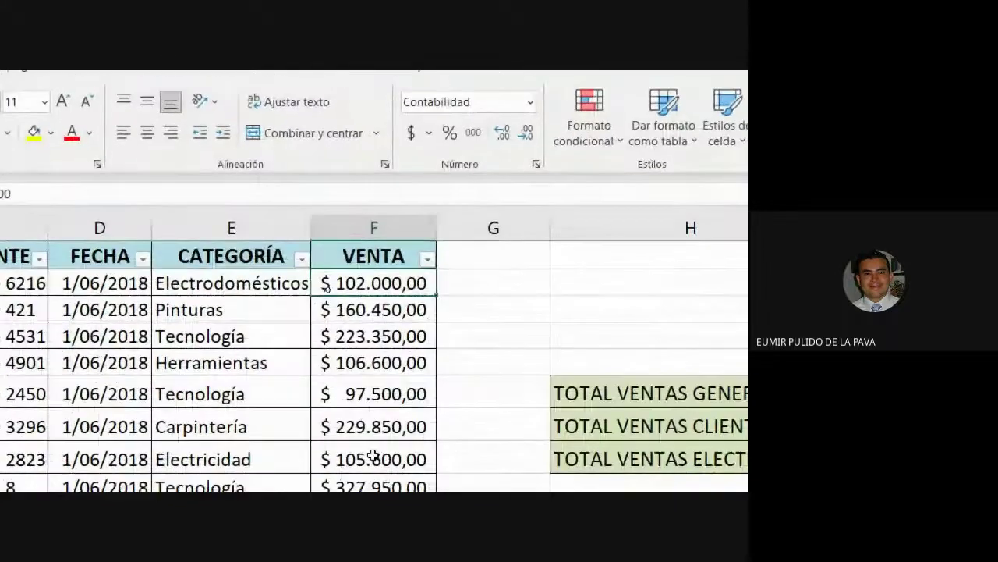
key("ctrl+shift+Down")
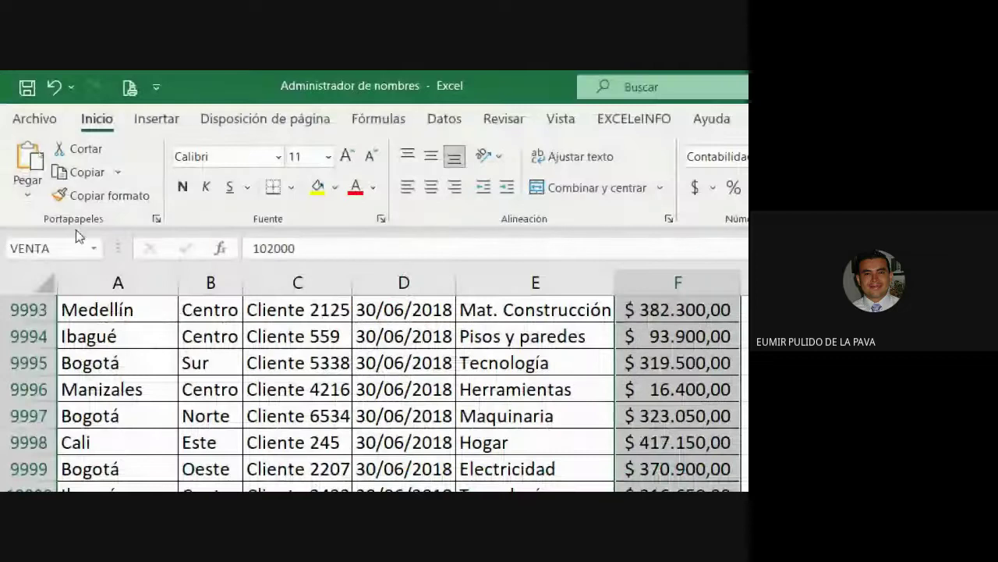
left_click(69, 248)
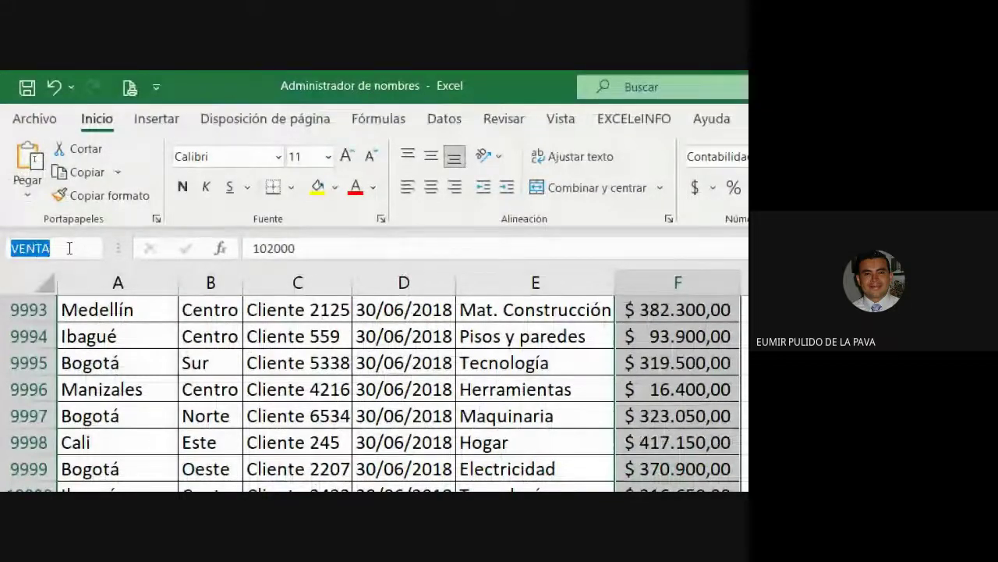
key("Return")
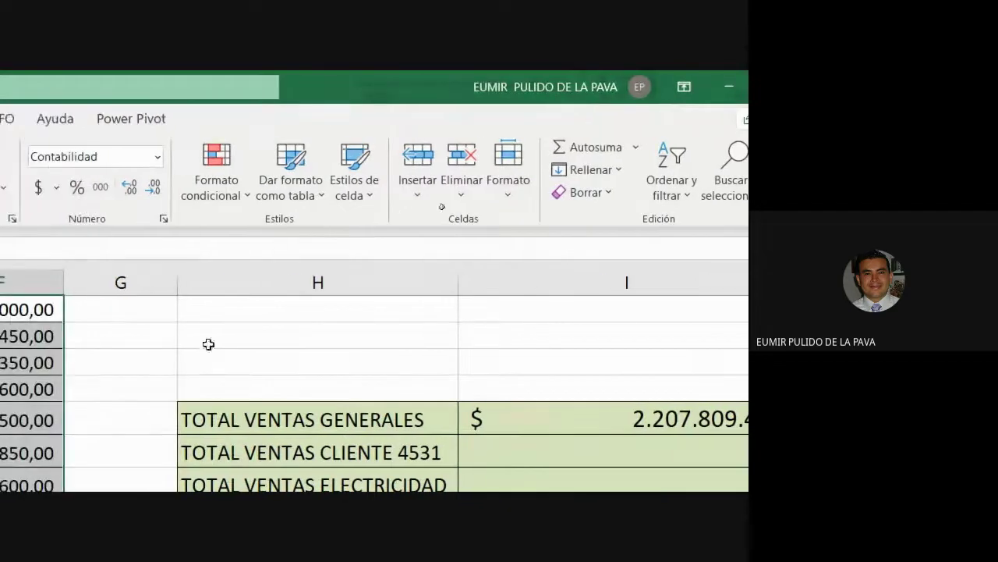
- Choose VENTA from the Name Box list to verify the sale amounts it covers
left_click(208, 344)
left_click(489, 334)
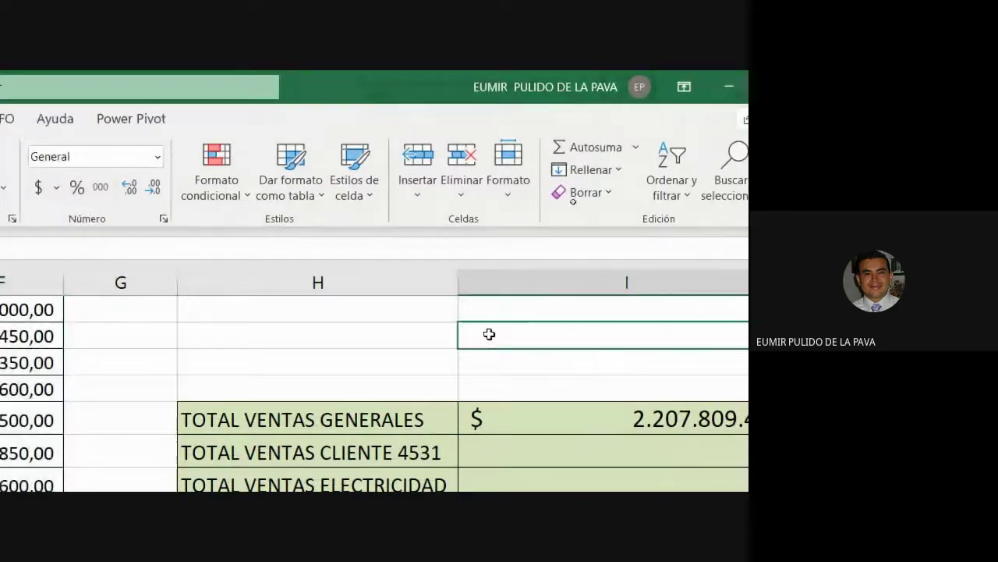
left_click(513, 306)
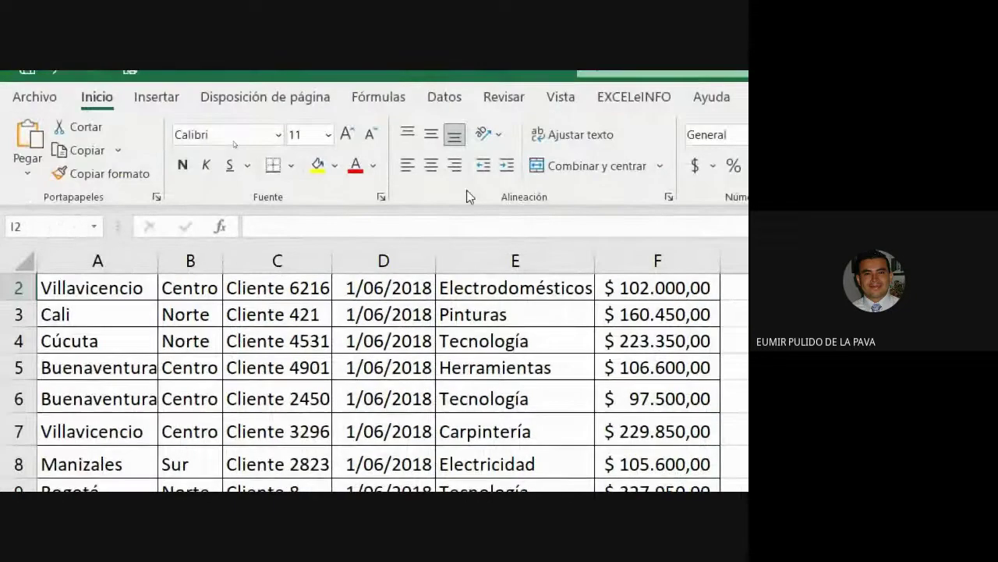
left_click(92, 227)
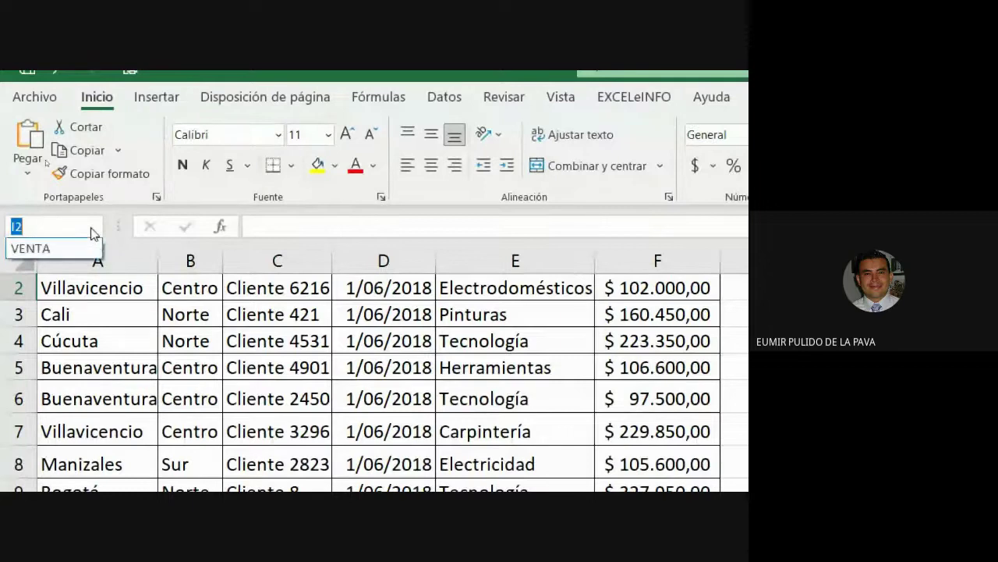
left_click(49, 246)
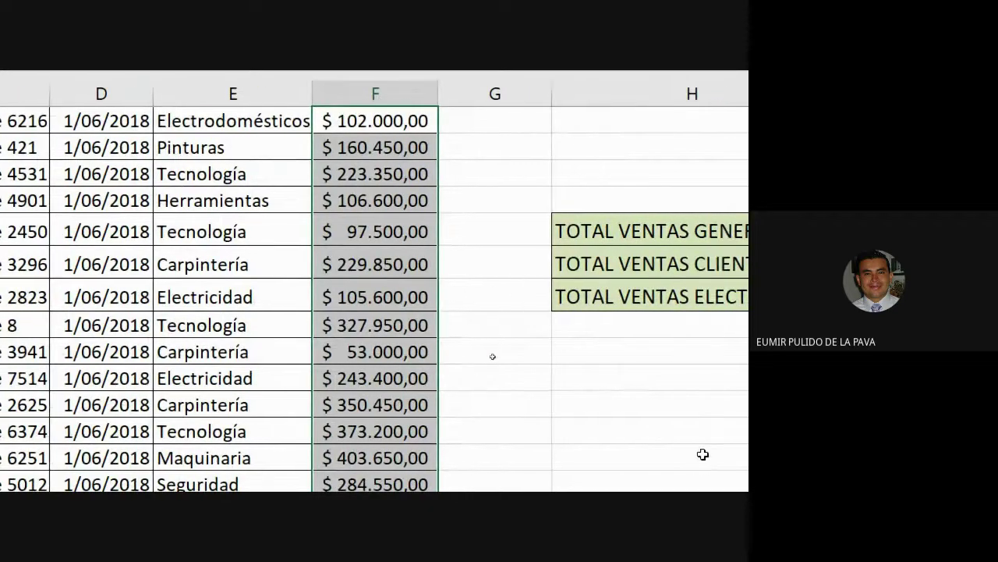
left_click(390, 286)
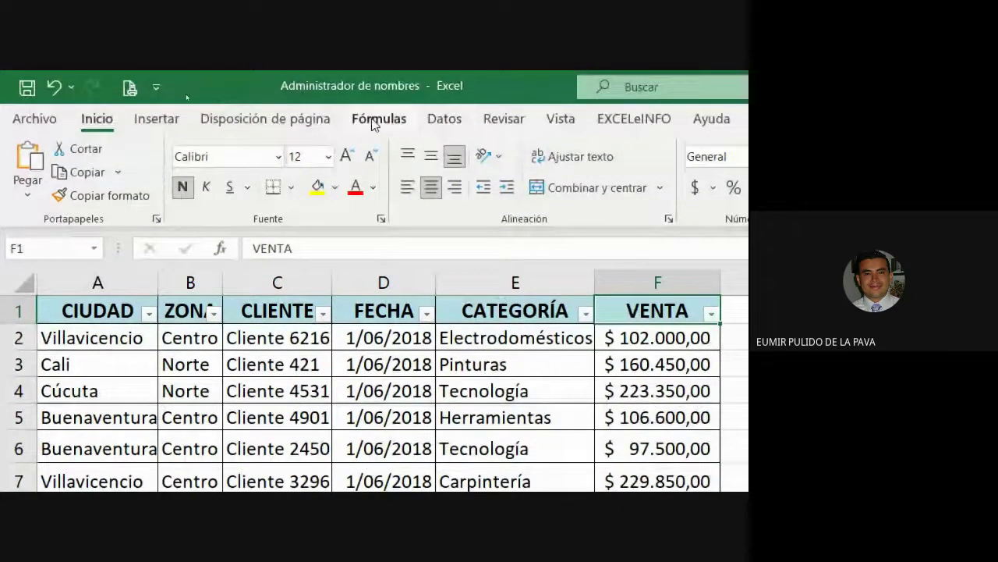
- Delete the VENTA name in Fórmulas > Administrador de nombres and confirm with Aceptar
left_click(374, 121)
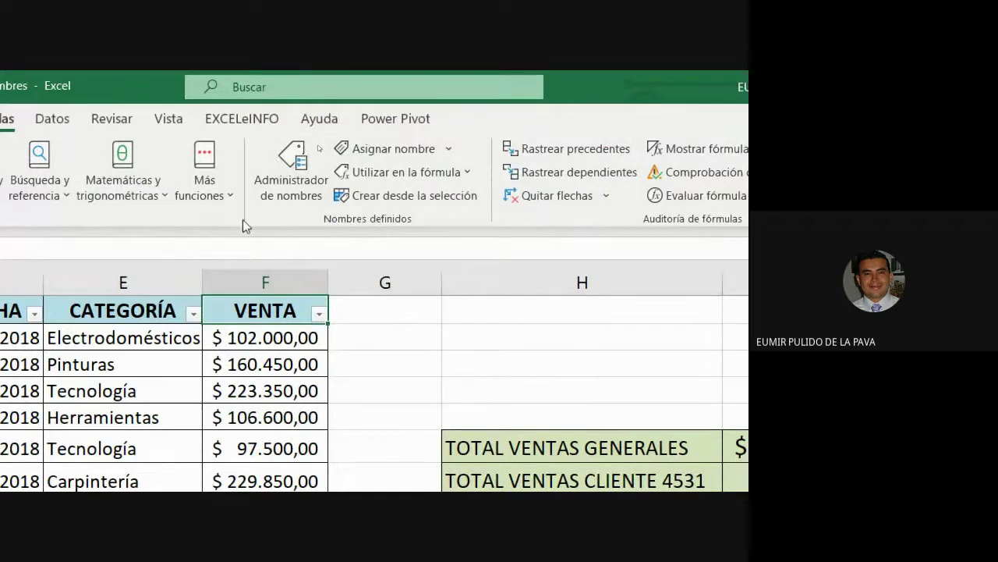
left_click(295, 185)
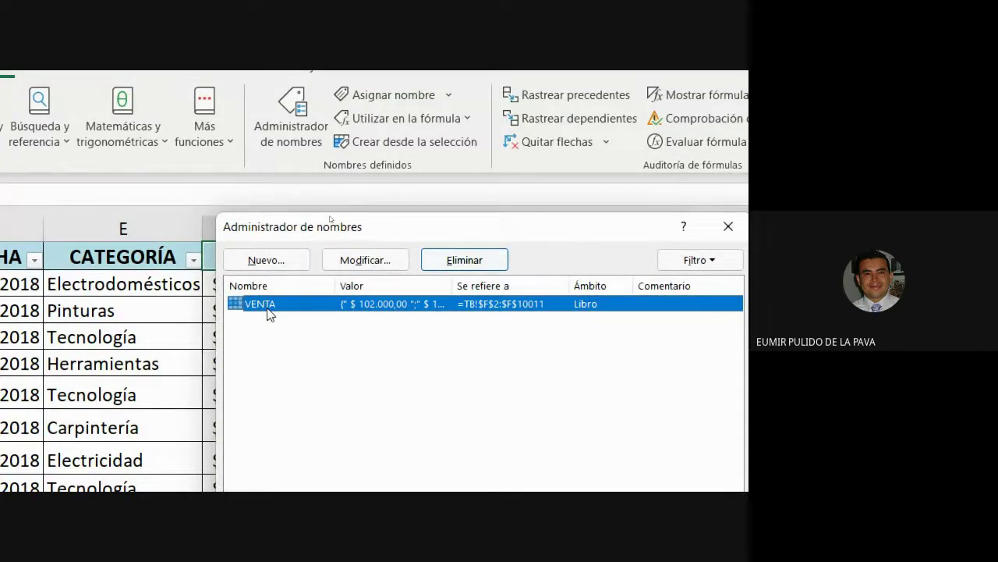
left_click(478, 269)
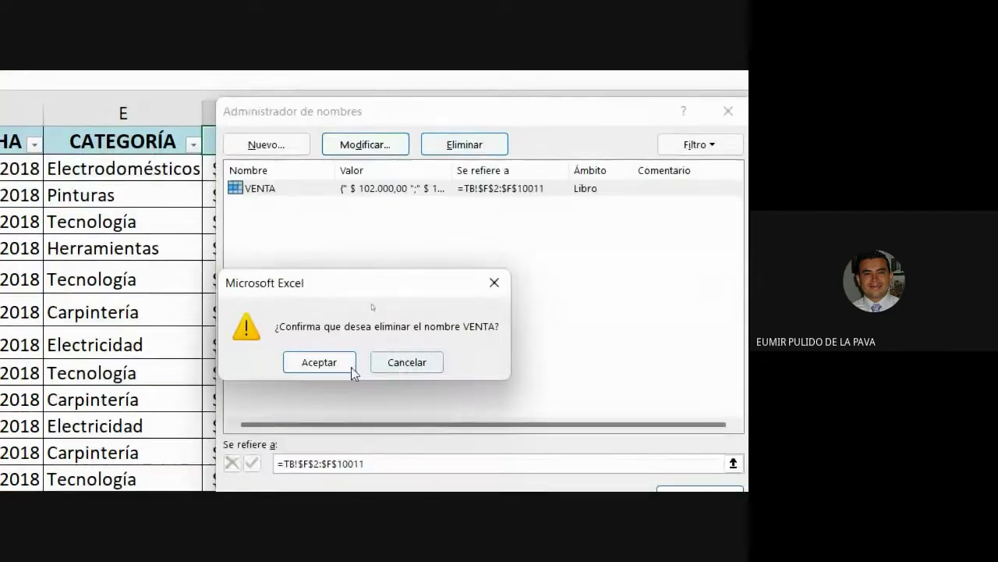
left_click(352, 368)
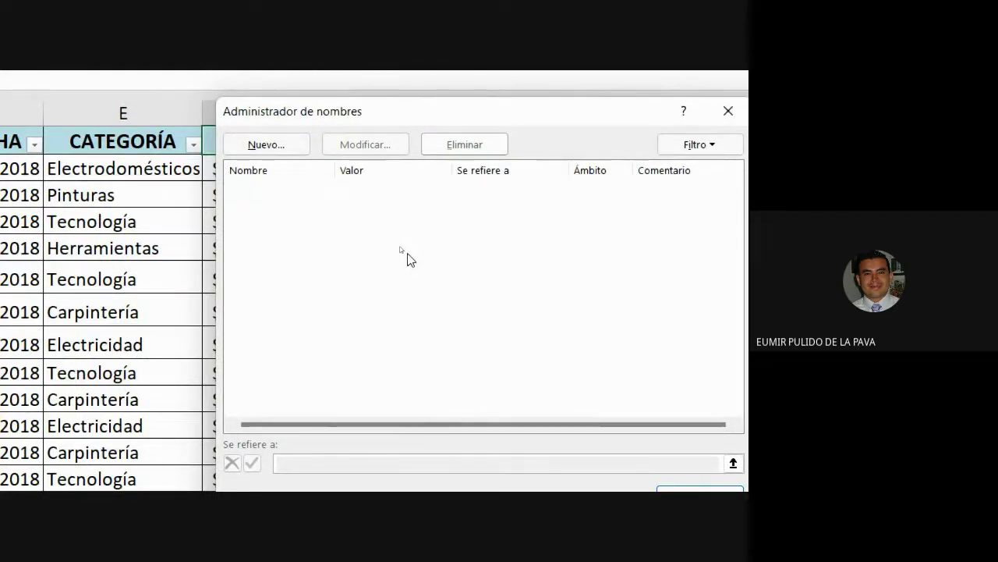
- Start a new name VENTA and set its Ámbito to Libro (workbook-wide)
left_click(275, 147)
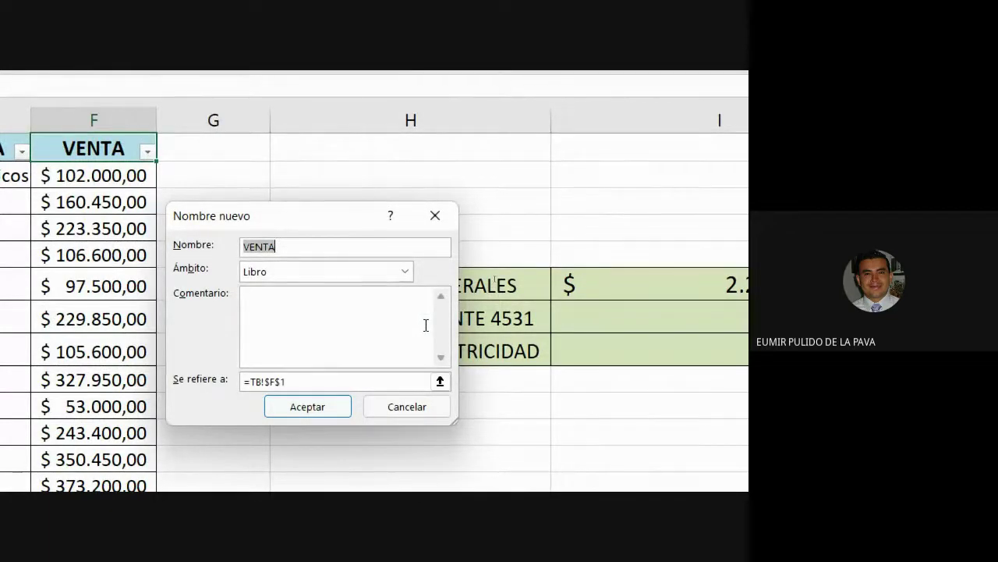
left_click(404, 272)
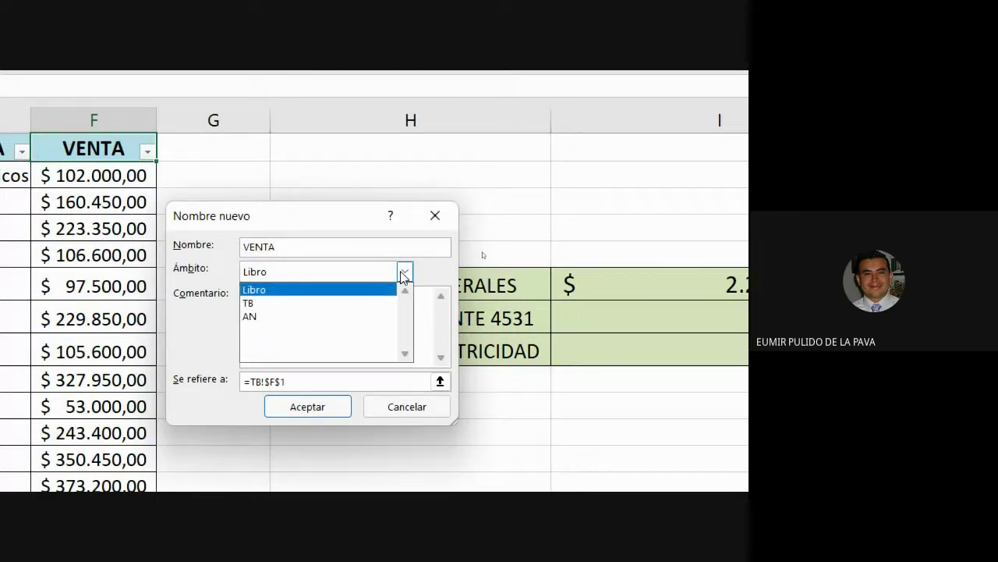
left_click(308, 249)
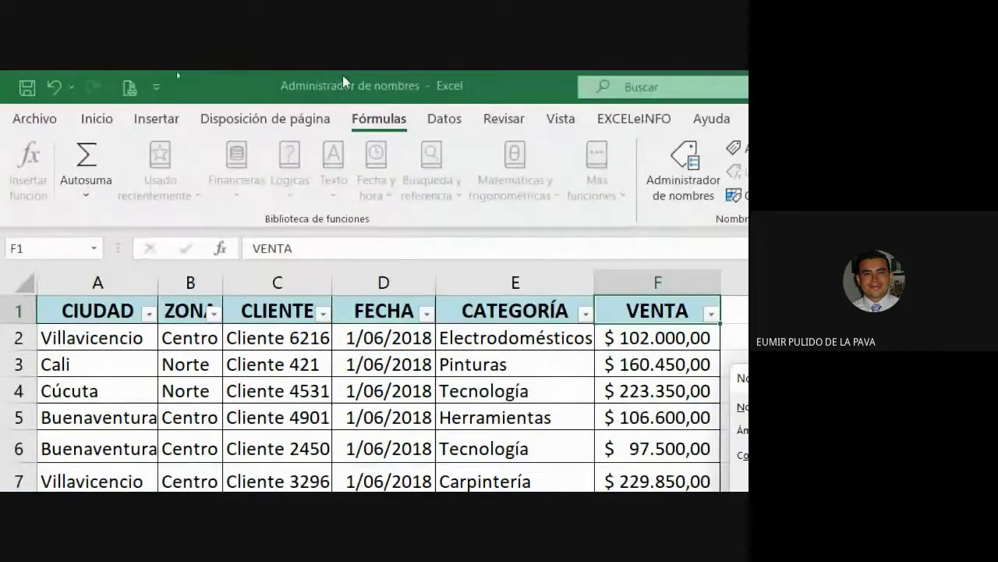
left_click(737, 148)
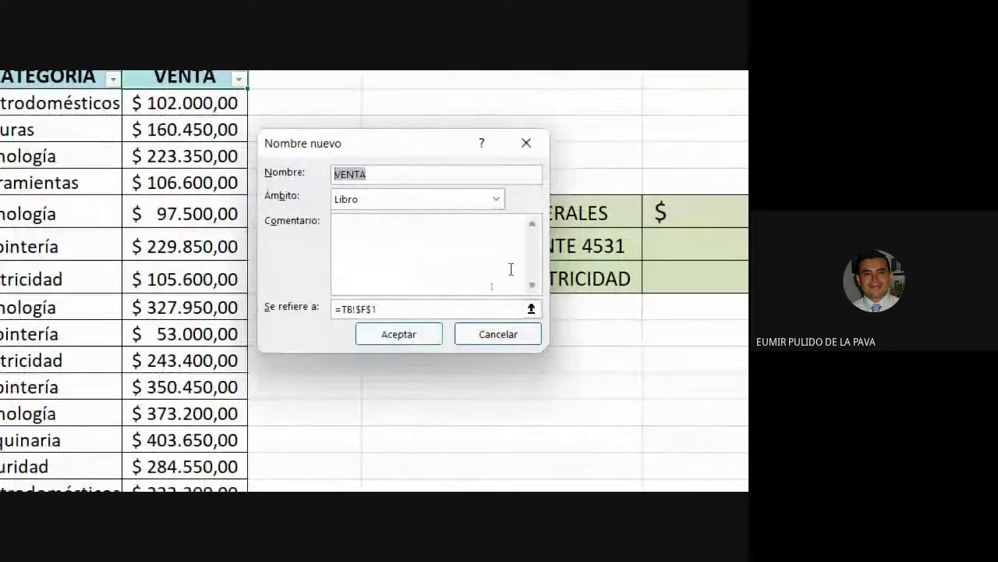
left_click(496, 199)
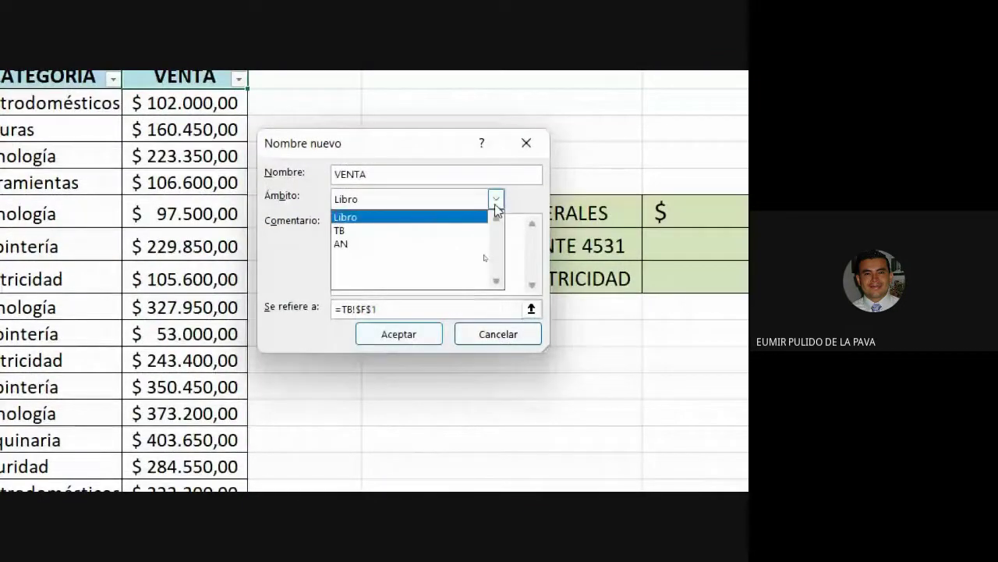
left_click(351, 216)
left_click_drag(370, 178, 309, 173)
left_click(357, 198)
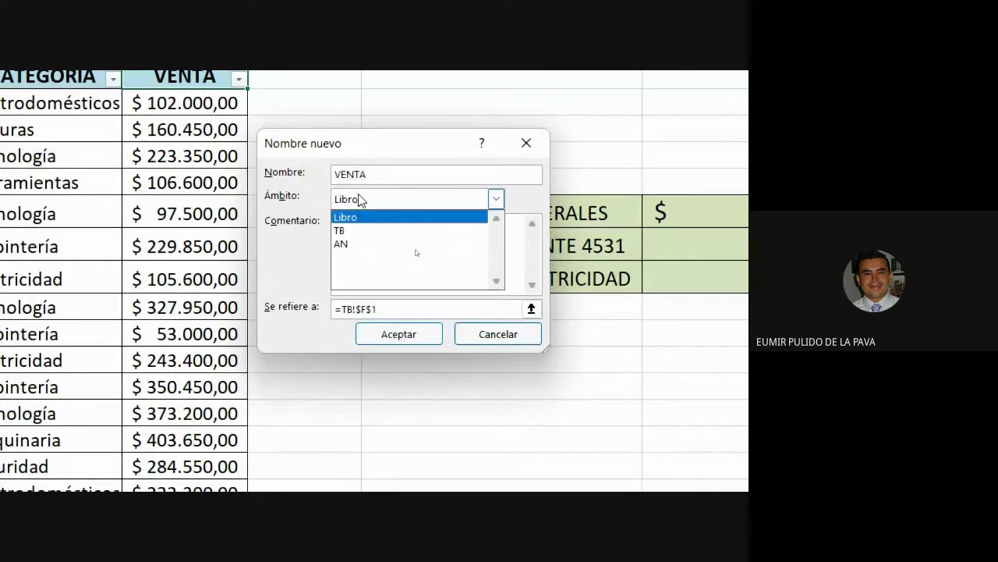
left_click(354, 230)
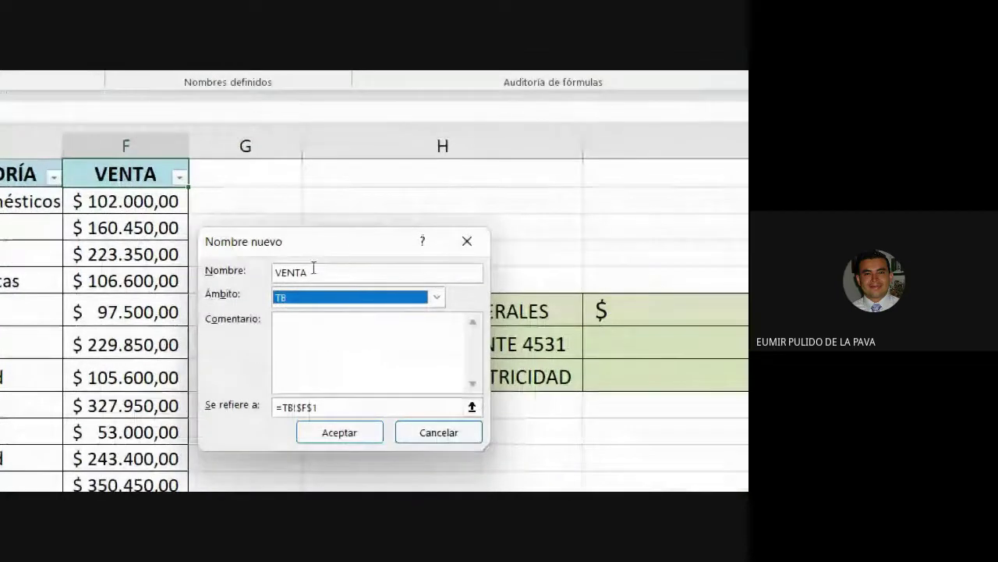
left_click(289, 303)
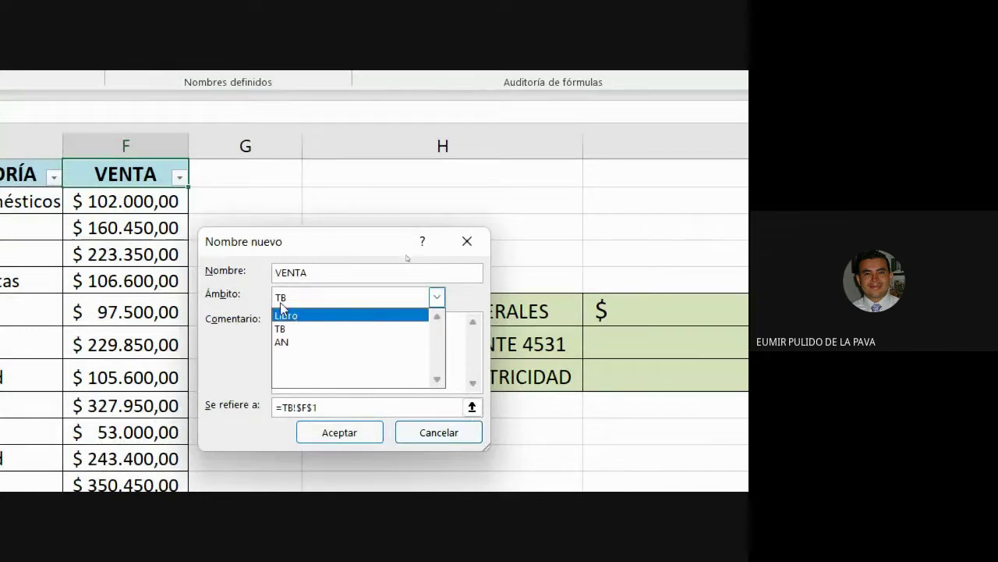
left_click(289, 315)
left_click(313, 279)
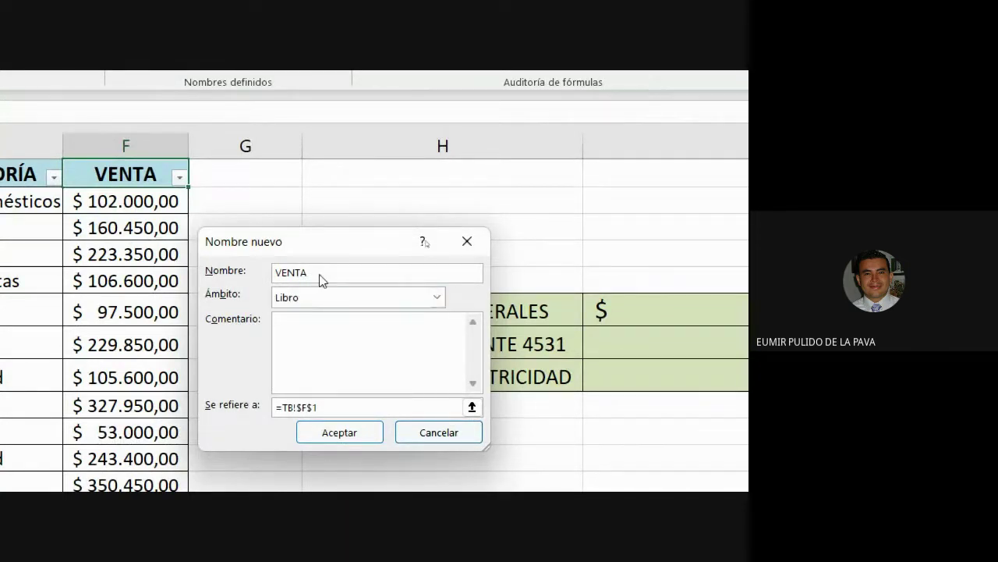
- Replace the name's reference with =TB!$F$2:$F$10011
left_click(252, 408)
key("shift+Home")
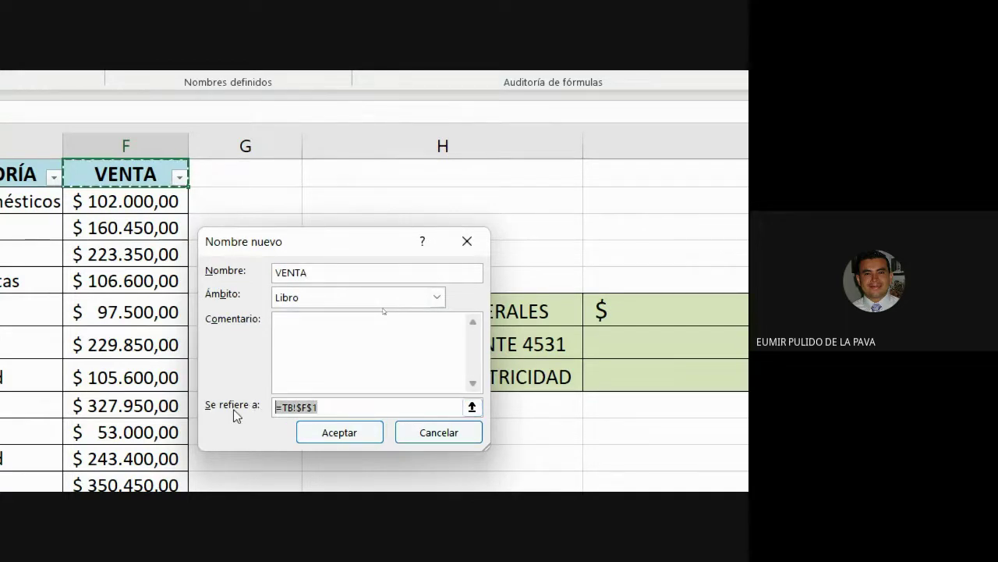
key("BackSpace")
left_click(158, 203)
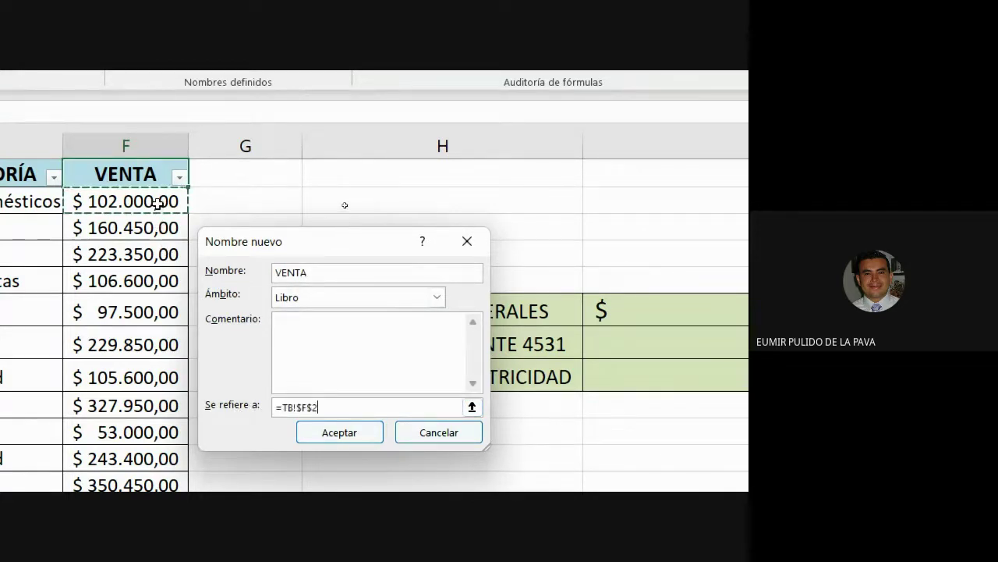
key("ctrl+shift+Down")
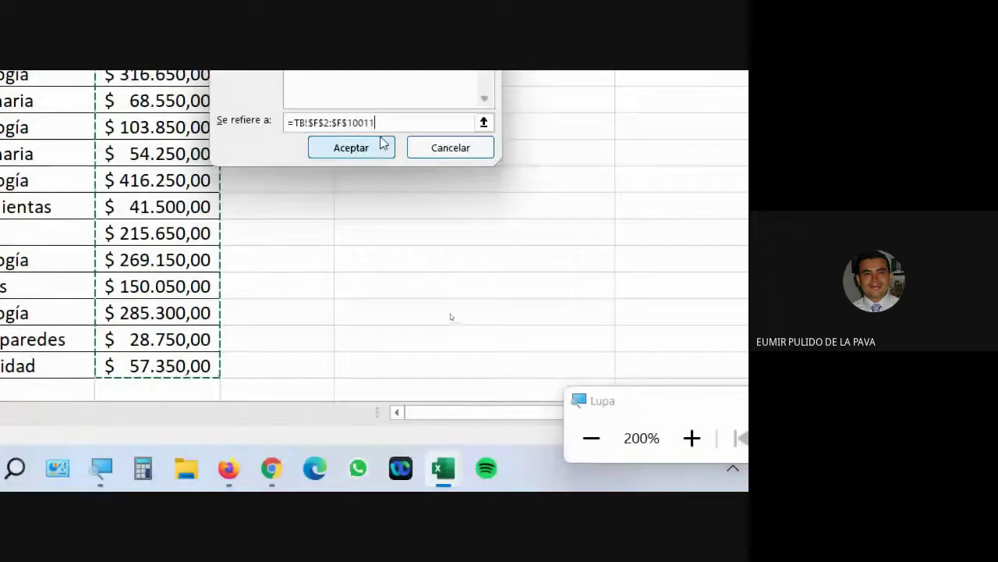
- Accept the VENTA name, review it via Modificar, then cancel and close the name manager
left_click(373, 148)
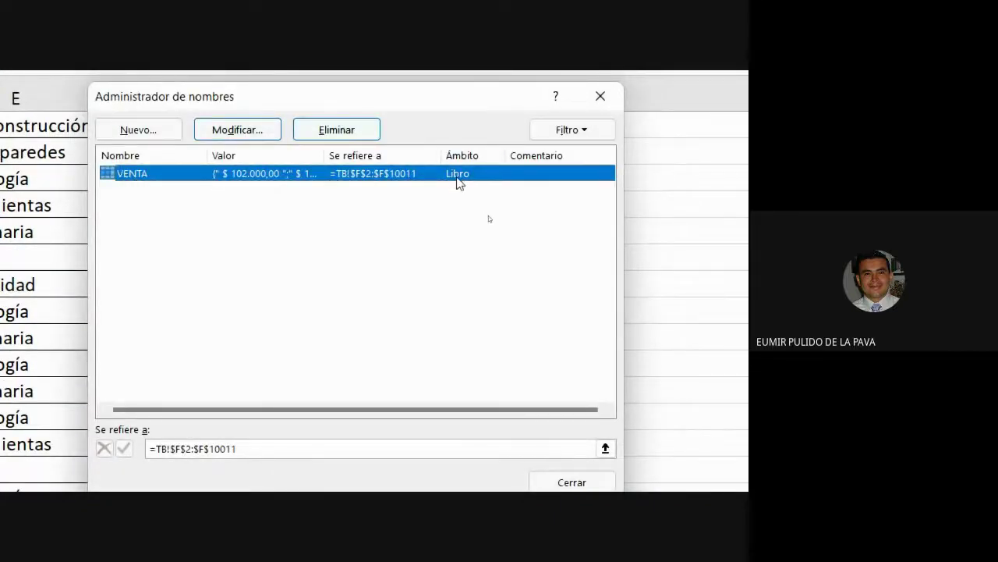
left_click(259, 134)
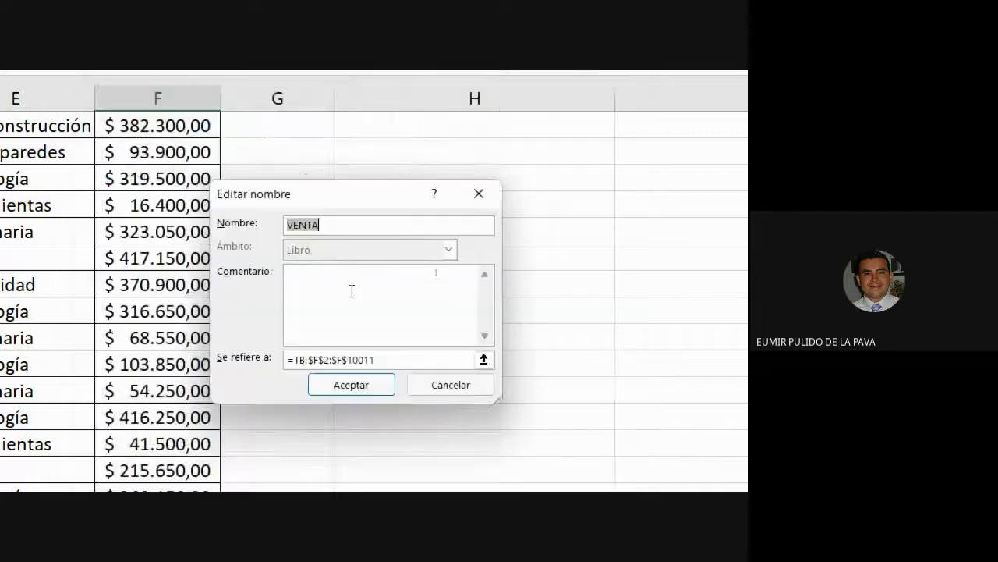
left_click(352, 291)
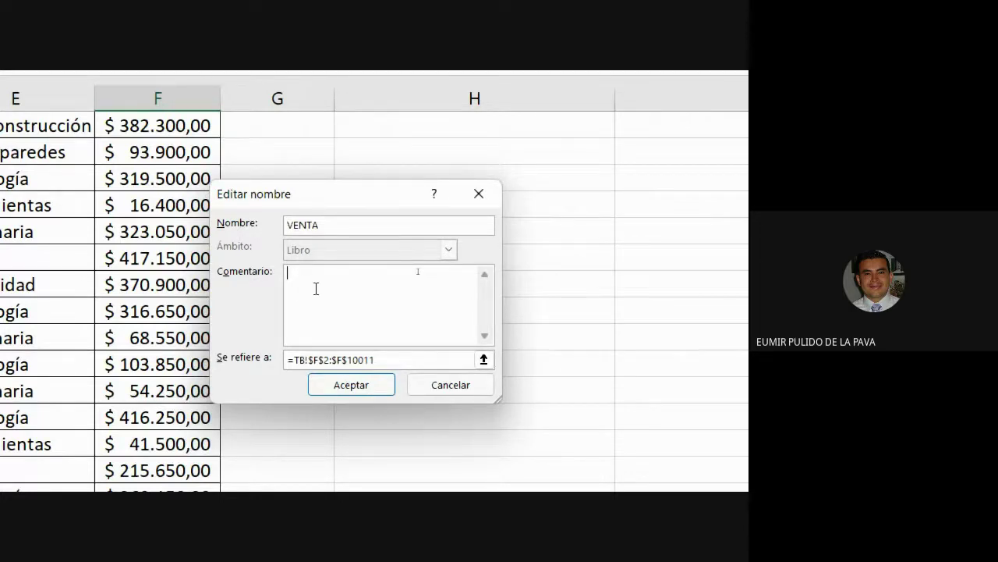
left_click(448, 391)
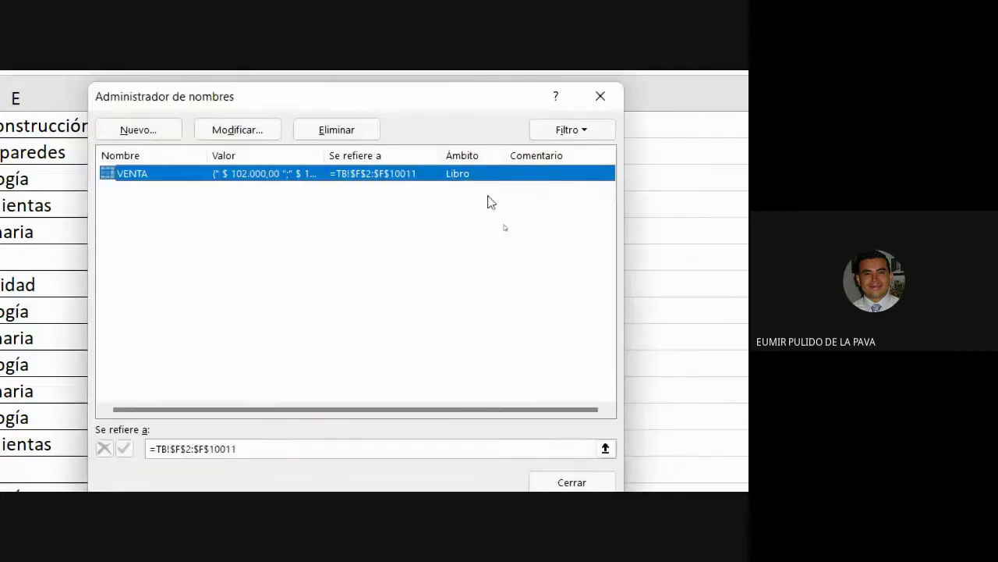
left_click(555, 482)
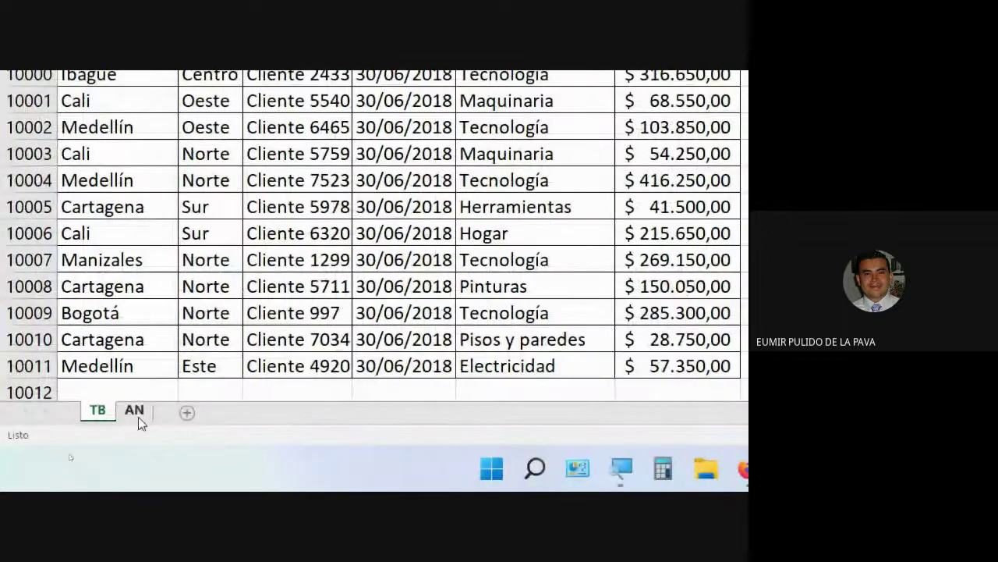
left_click(136, 412)
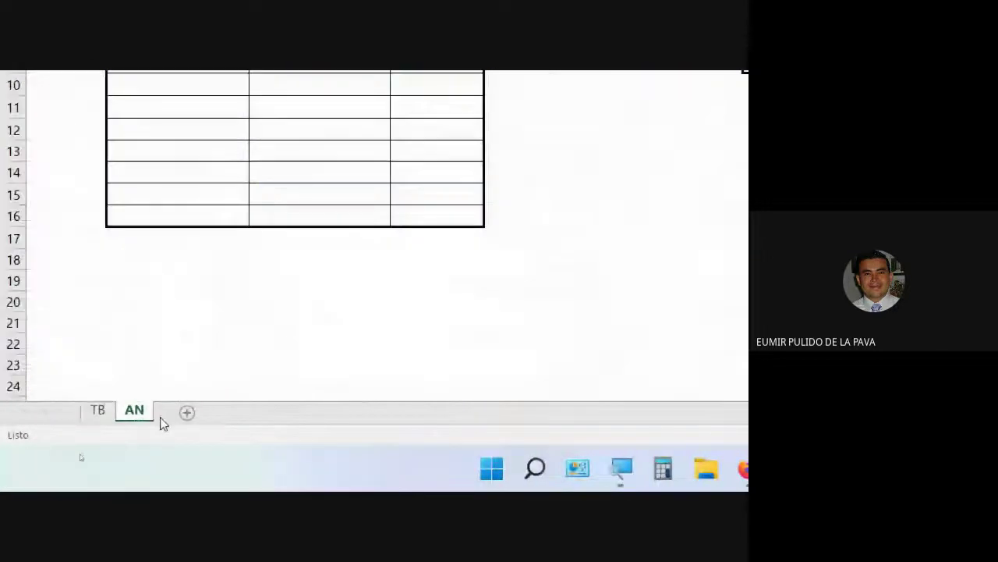
left_click(188, 413)
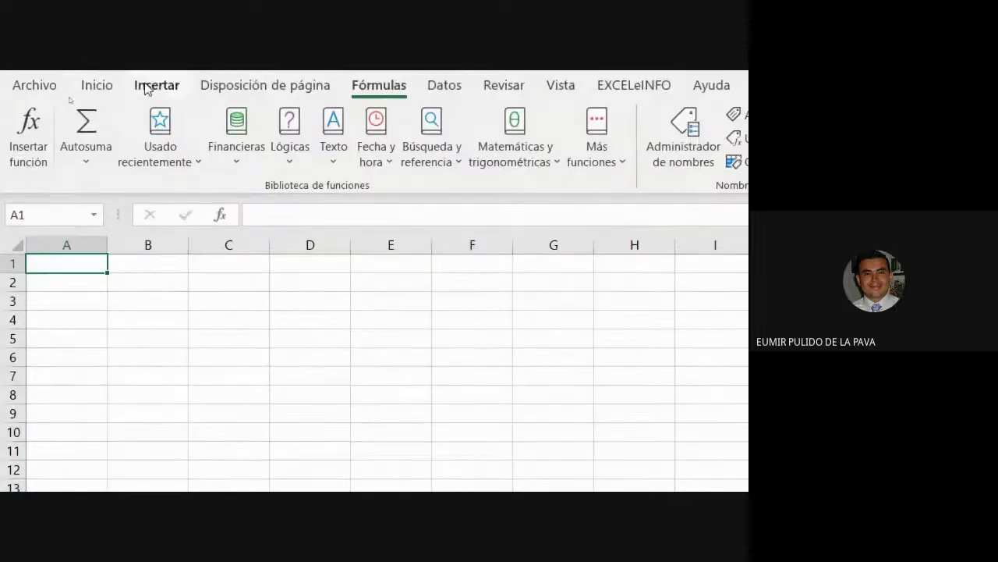
left_click(224, 316)
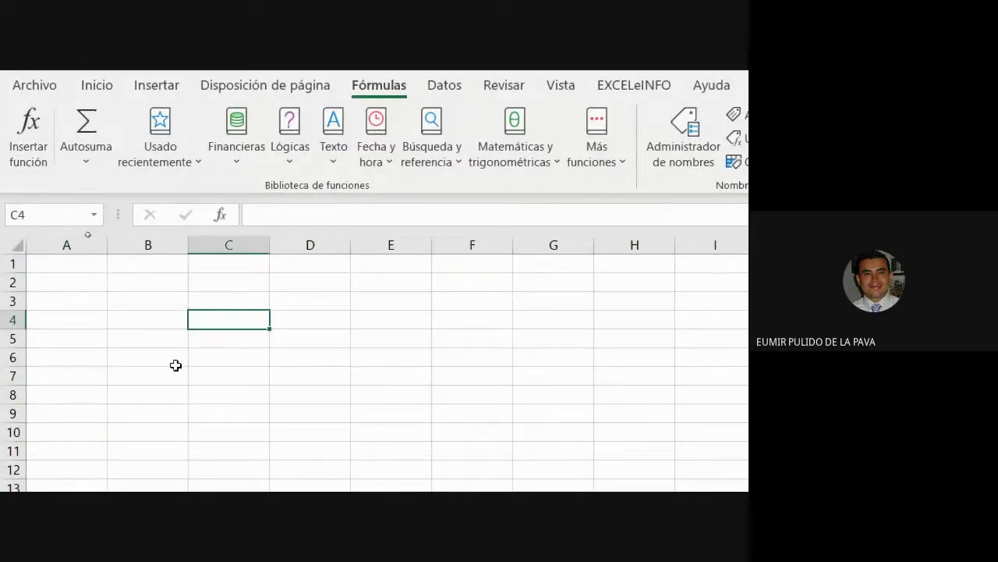
type("=SUMA(")
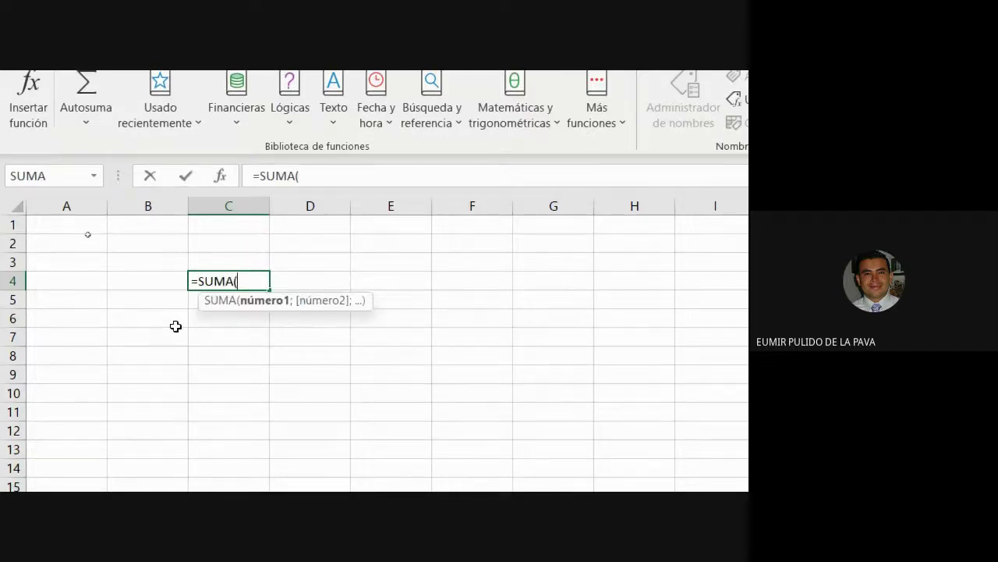
type("VE")
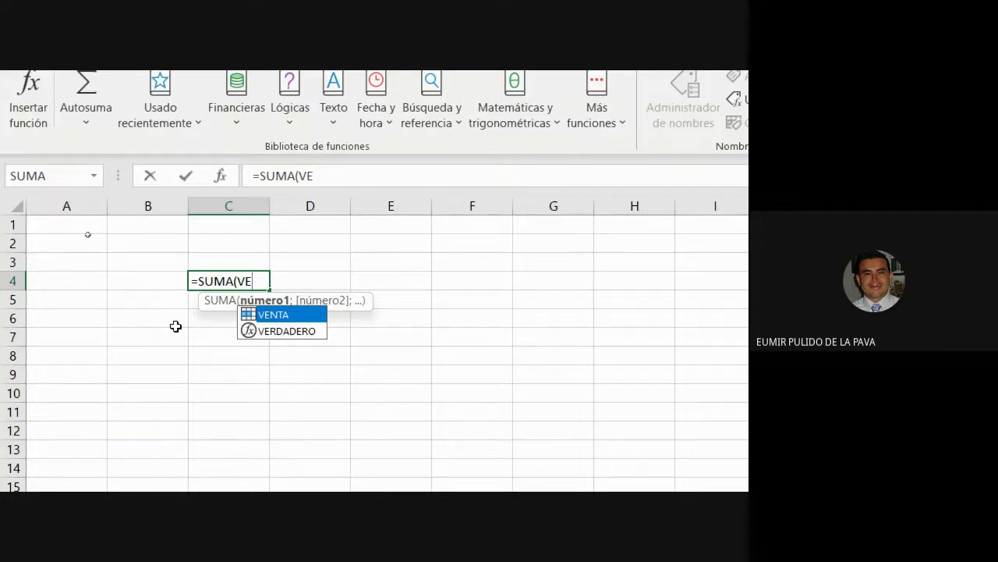
key("Tab")
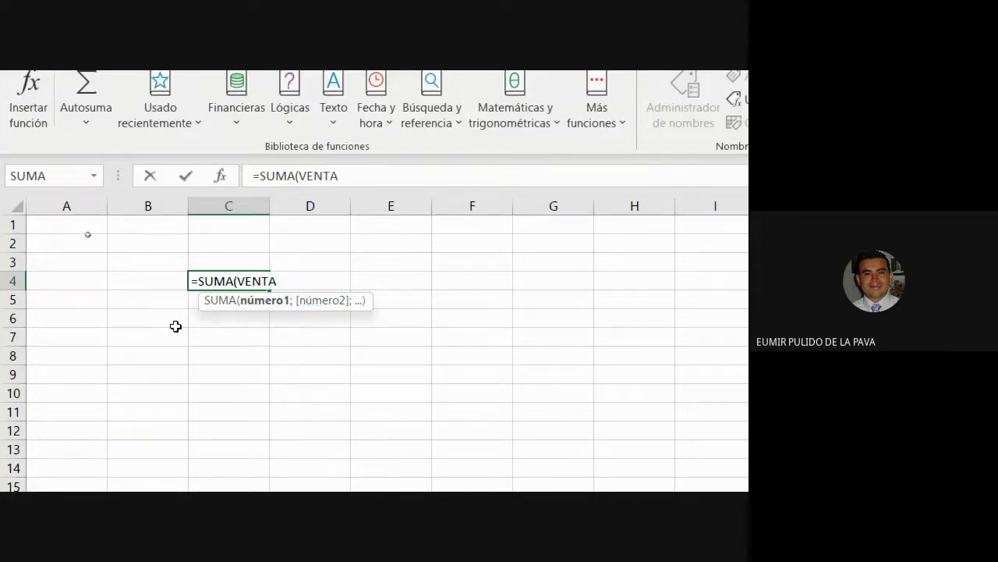
type(")")
key("Return")
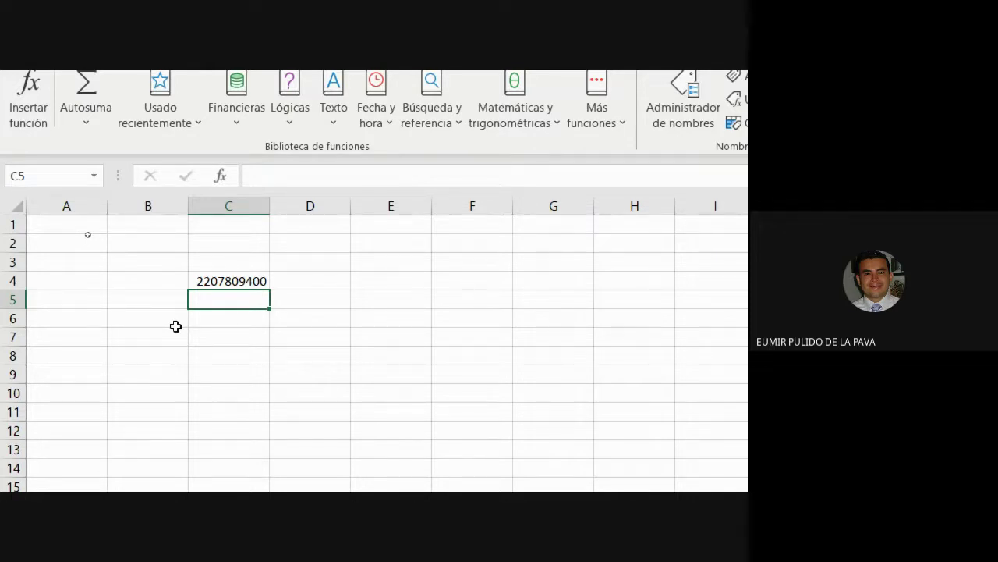
key("Up")
key("Delete")
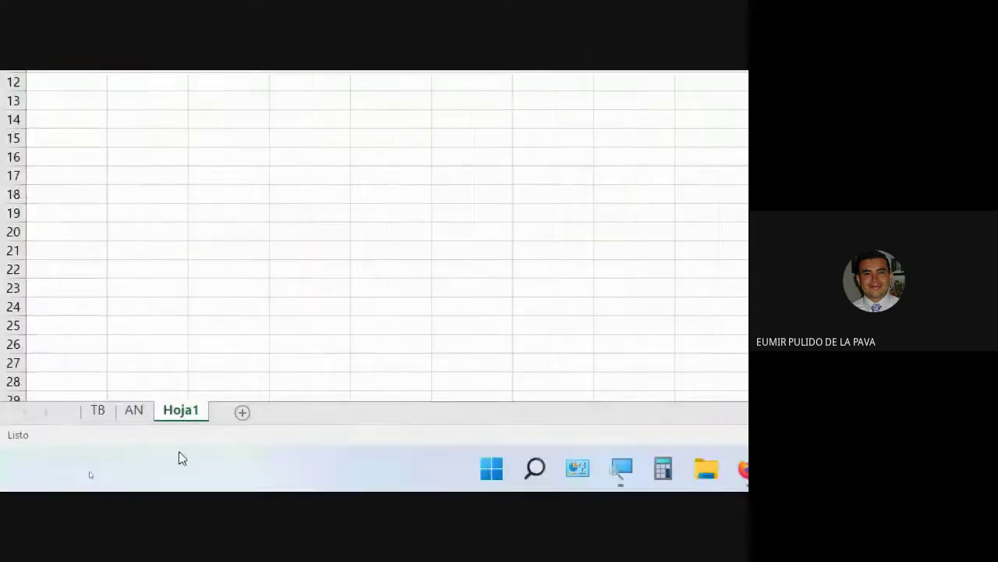
- On sheet TB, delete the existing workbook-wide VENTA name
left_click(104, 413)
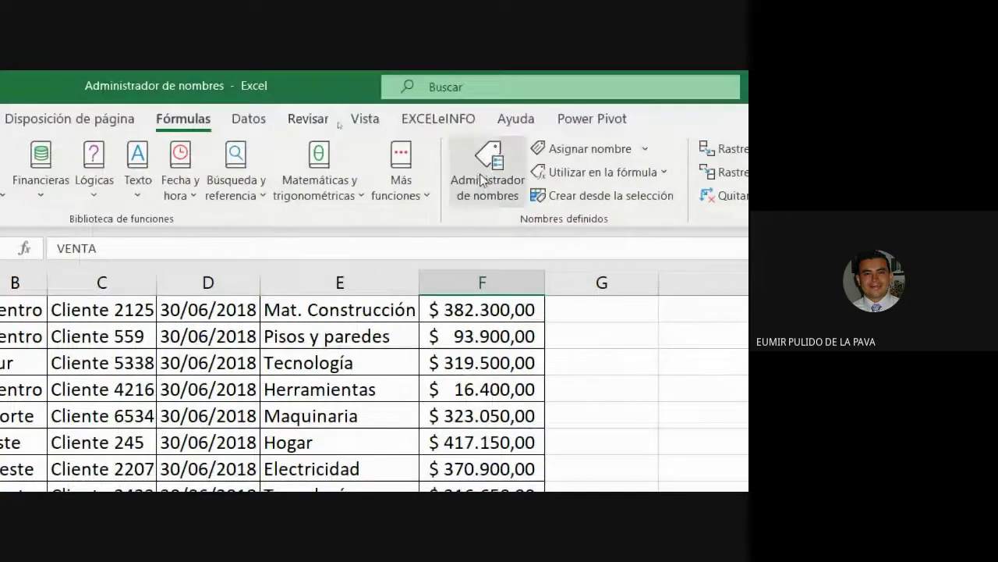
left_click(479, 174)
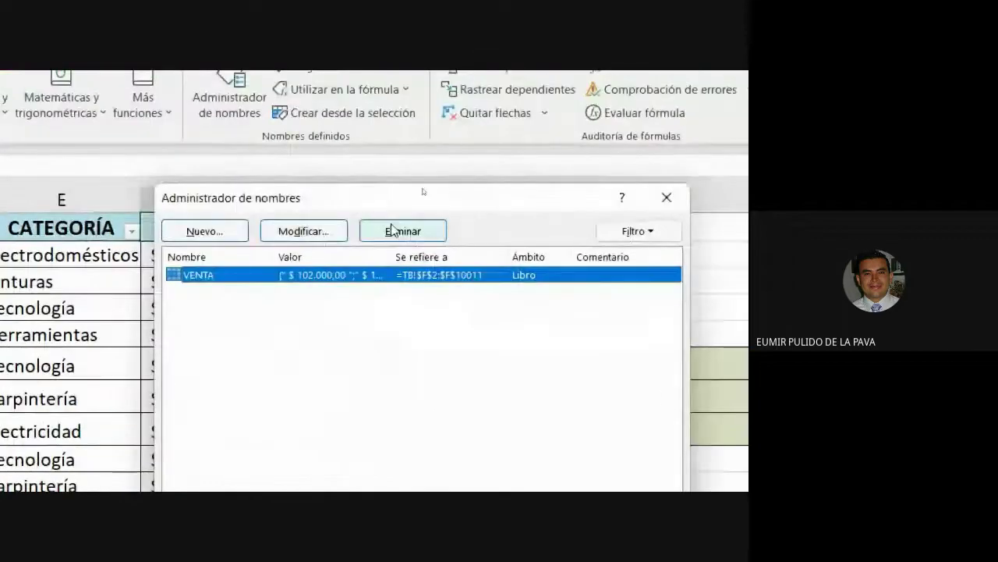
left_click(393, 229)
left_click(258, 446)
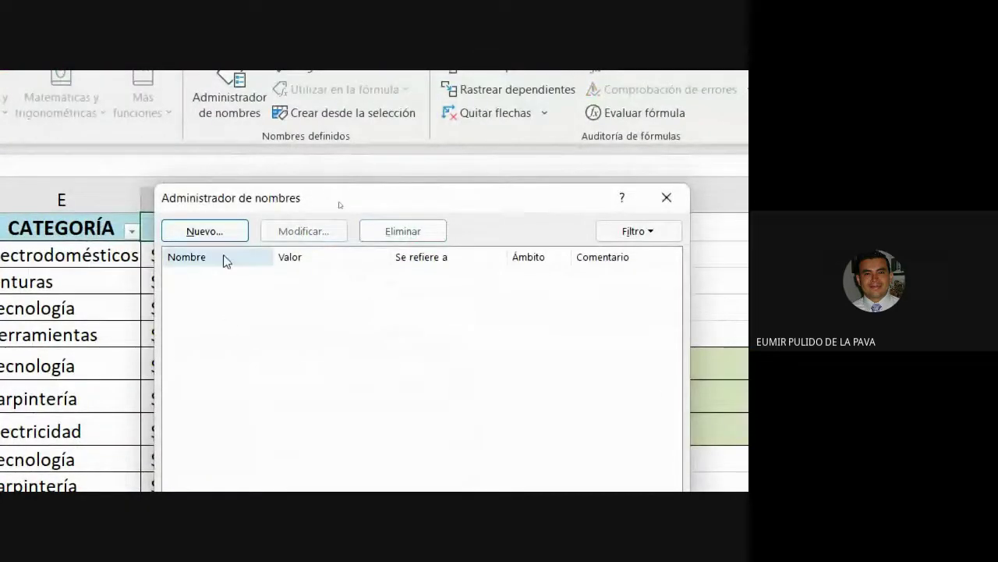
- Define a new VENTA name scoped to TB, referring to =TB!$F$2:$F$10011
left_click(204, 231)
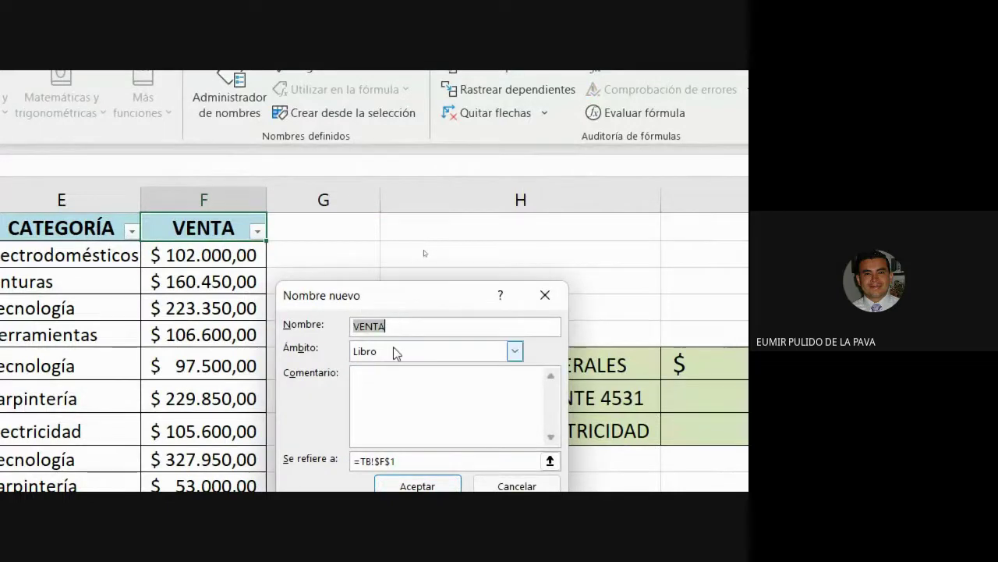
left_click(394, 348)
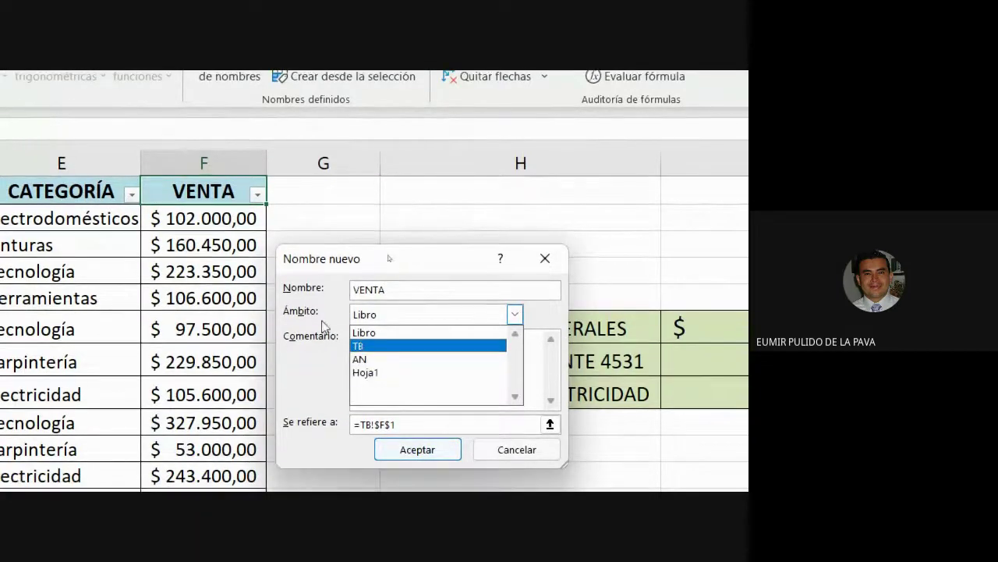
left_click(367, 348)
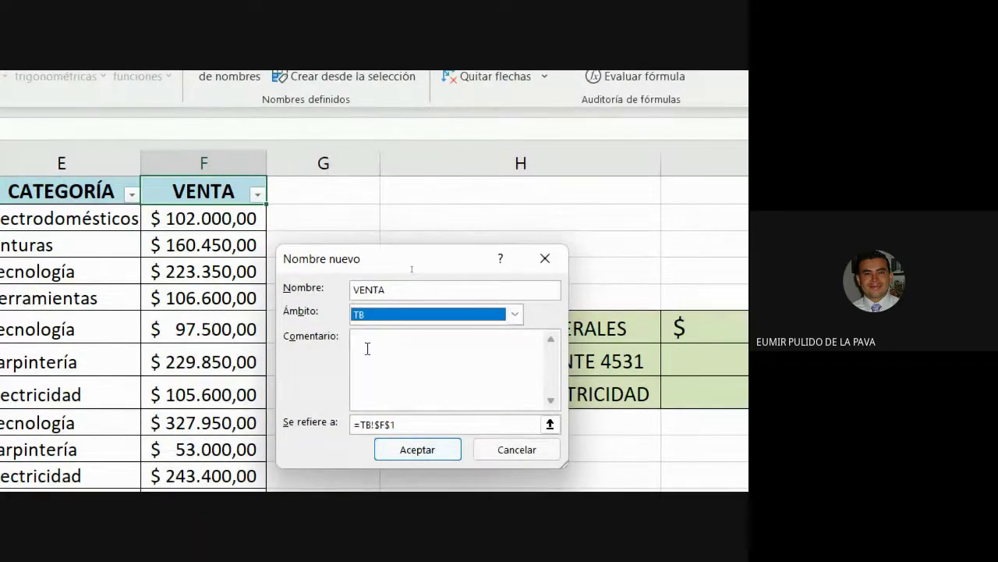
left_click_drag(411, 423, 303, 429)
key("BackSpace")
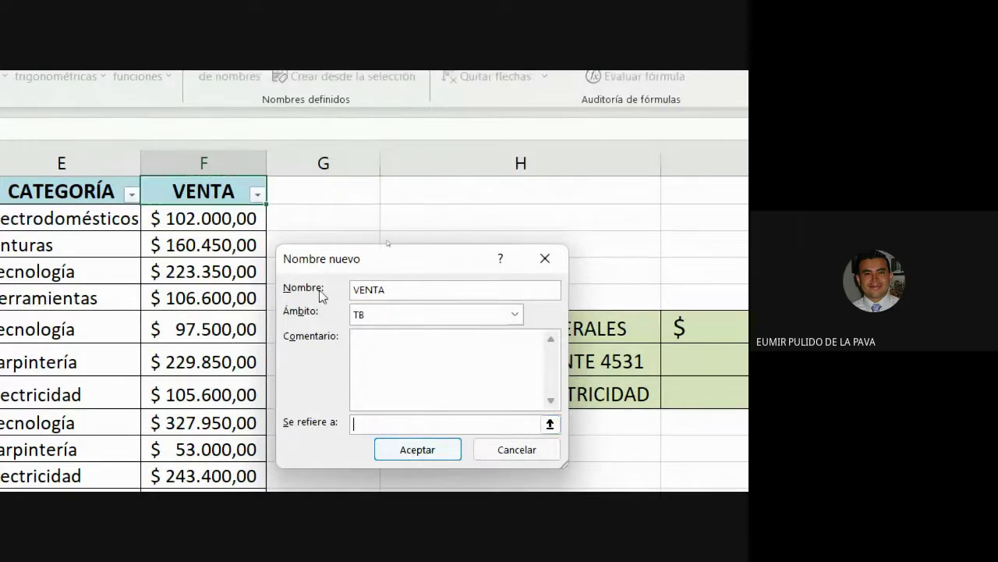
left_click(242, 219)
type(":$F$10011")
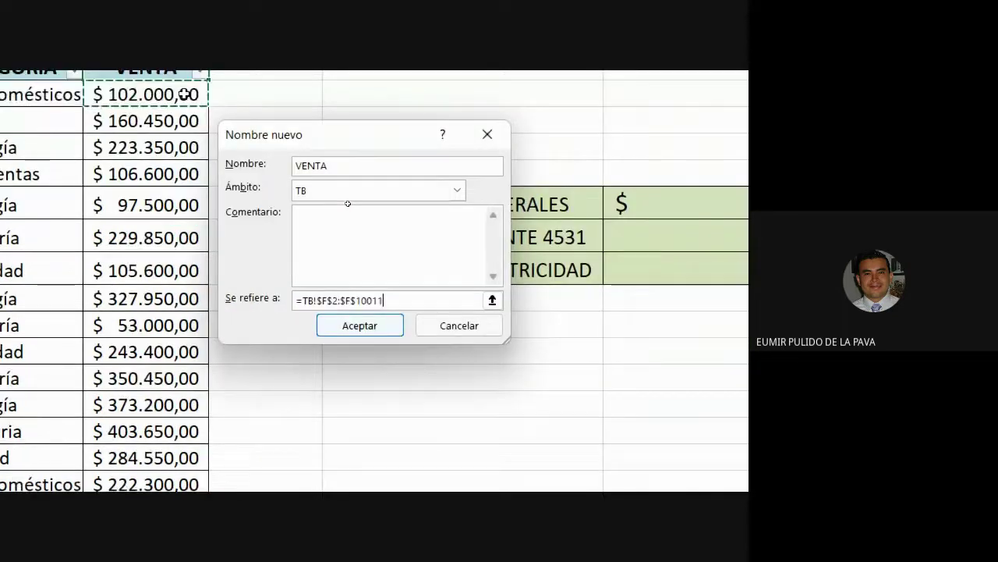
left_click(351, 307)
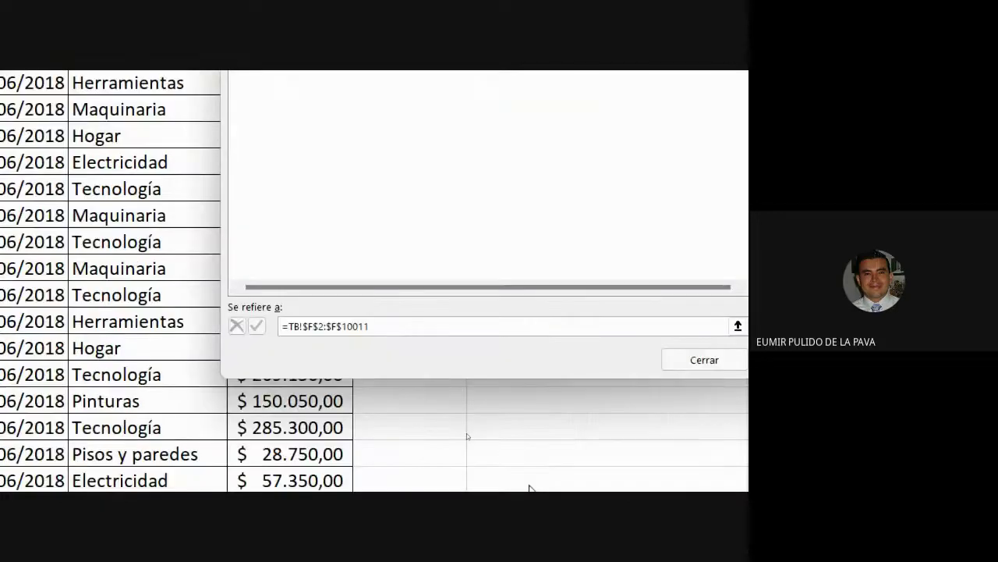
- Close the names list and abandon a =SUMA(VE formula started on Hoja1
left_click(560, 351)
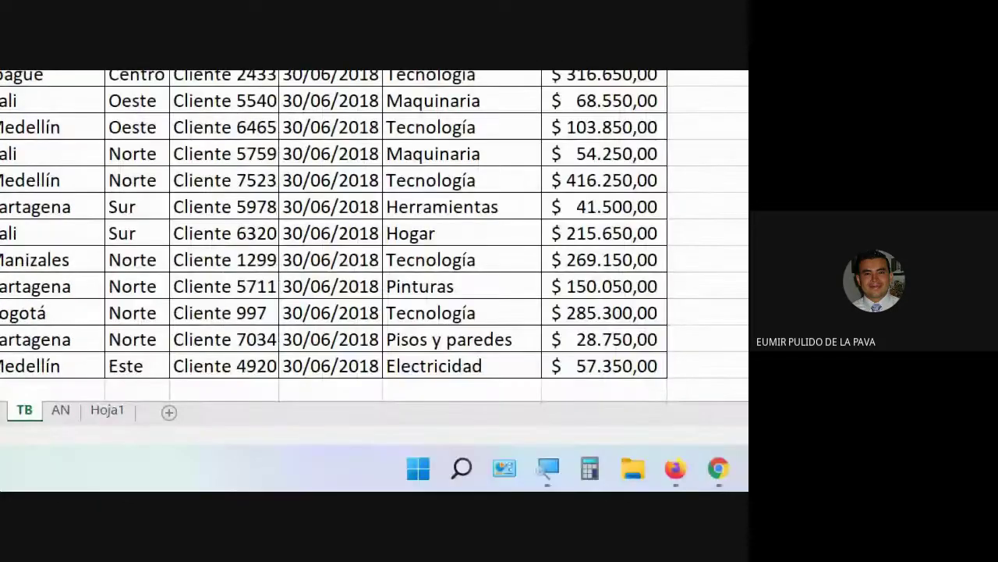
left_click(180, 410)
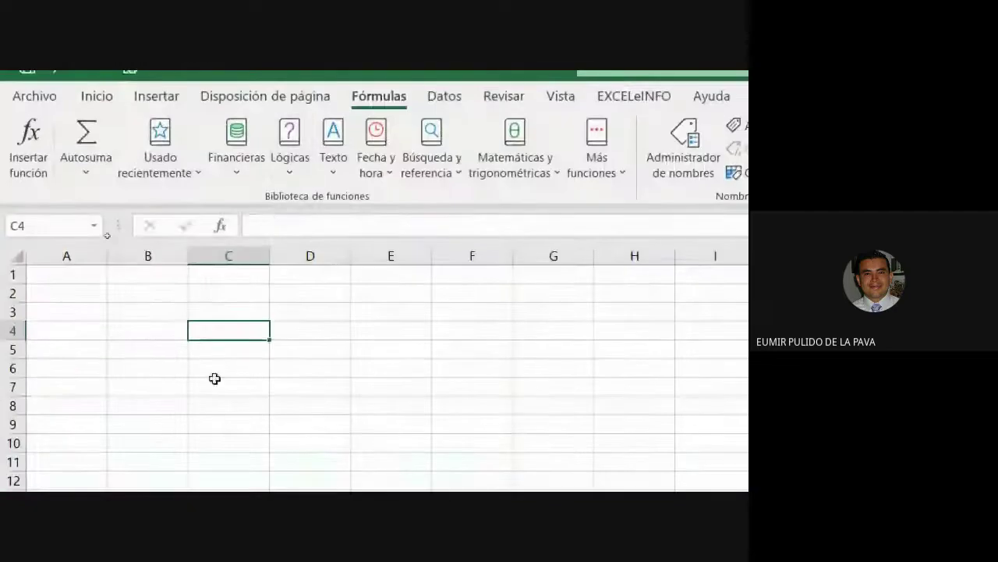
type("=SUMA(")
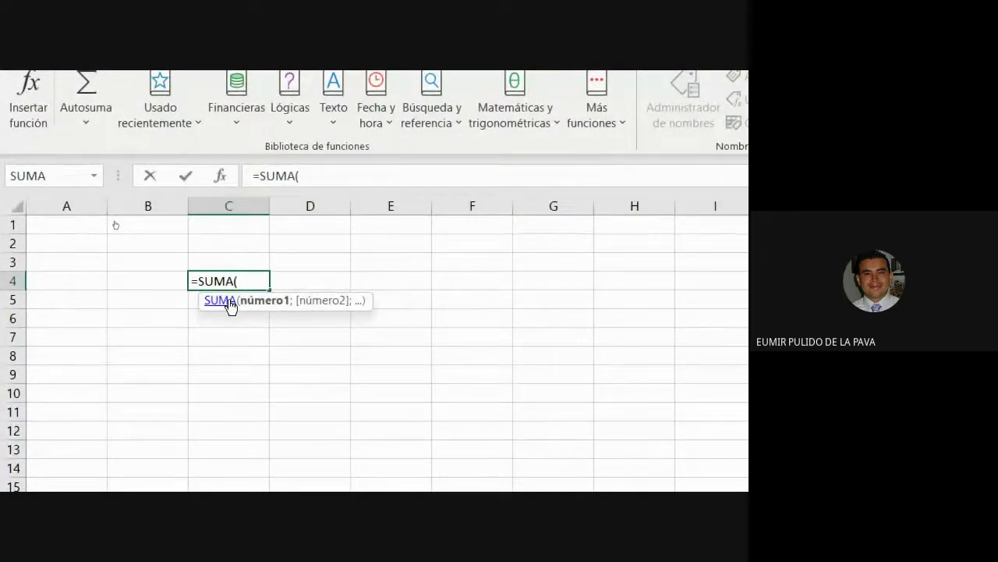
type("VE")
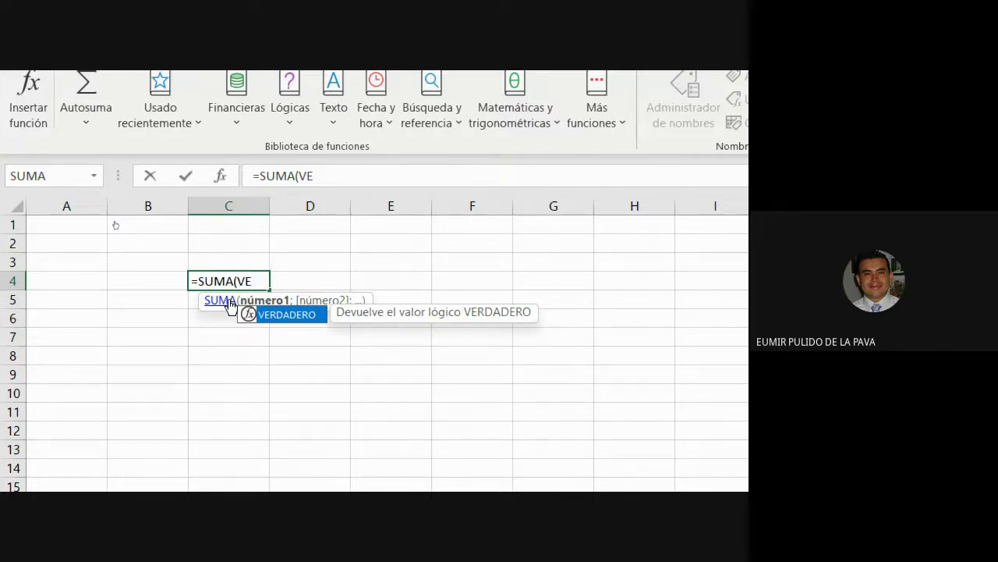
key("Escape")
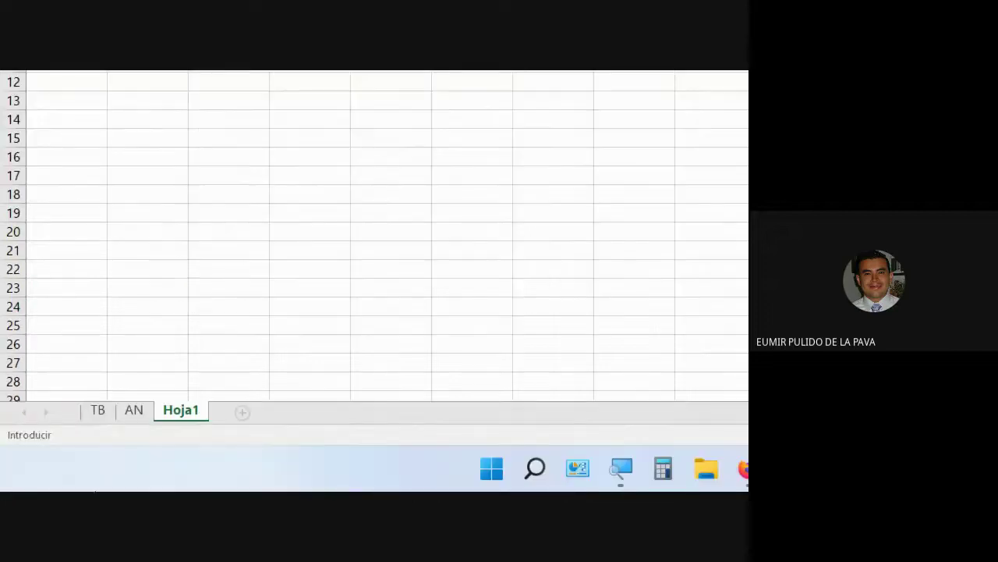
key("Escape")
- On sheet TB, replace the general sales total in I6 with =SUMA(VENTA)
left_click(100, 411)
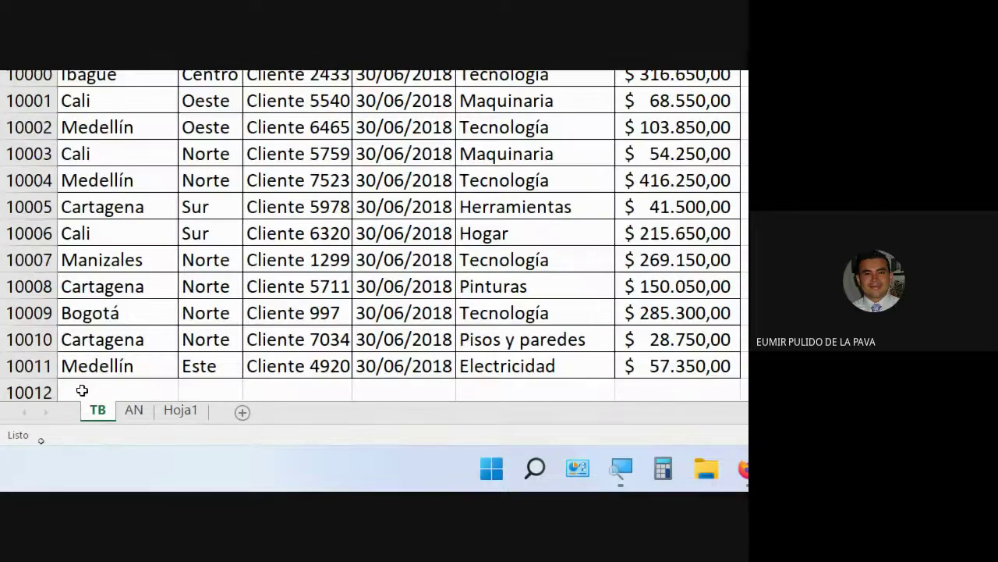
left_click(345, 467)
key("ctrl+Up")
key("ctrl+Up")
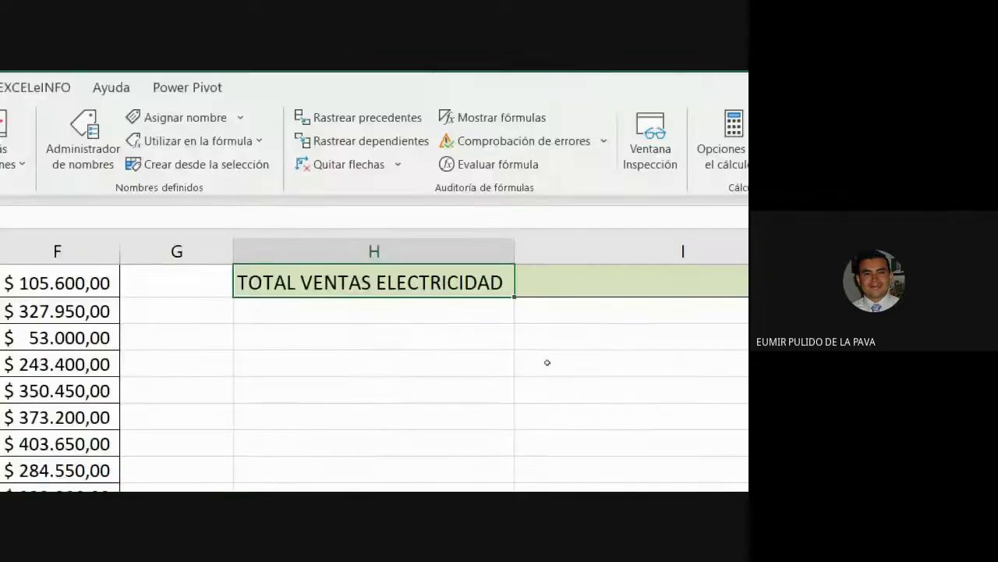
key("Right")
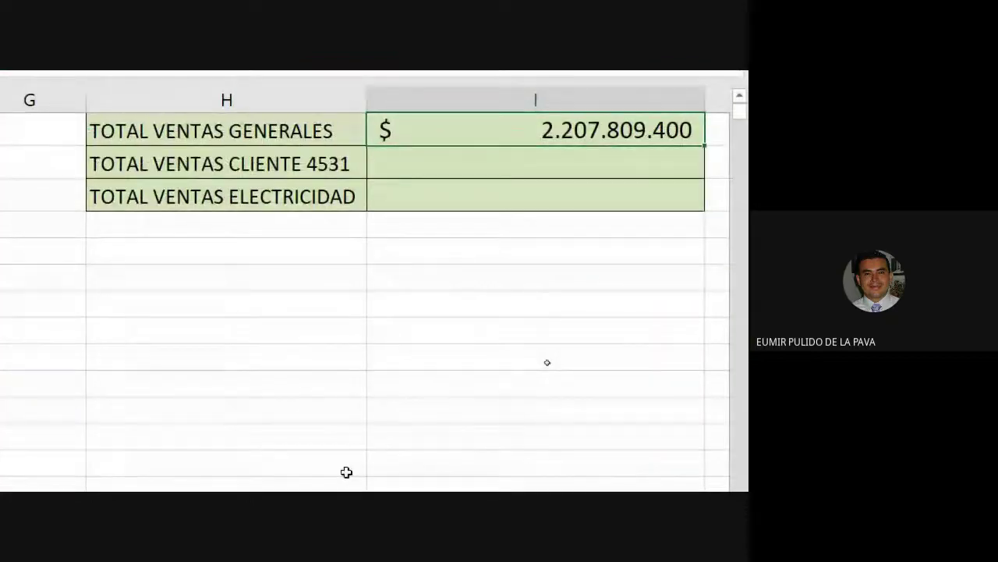
key("Delete")
type("=SUMA")
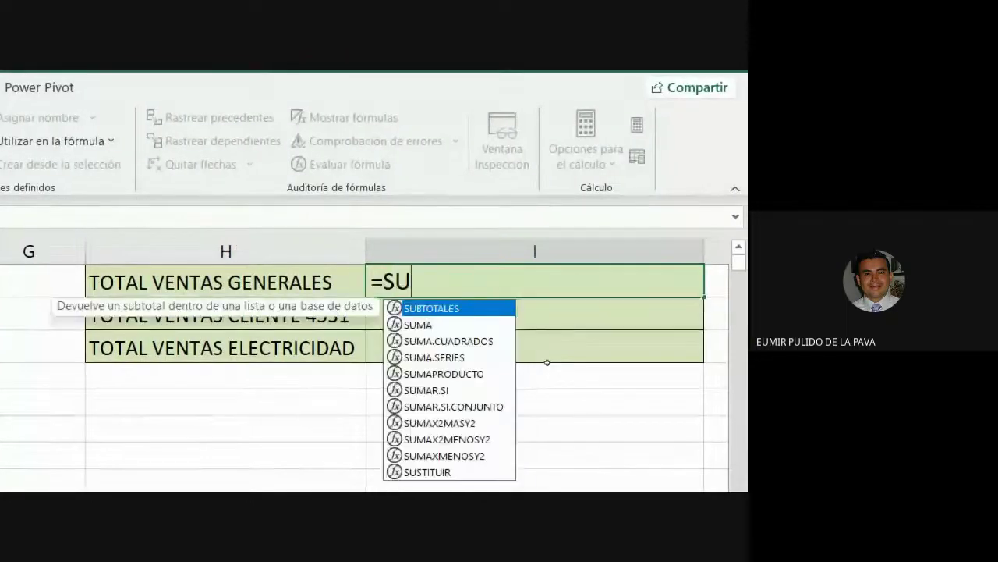
type("(VE")
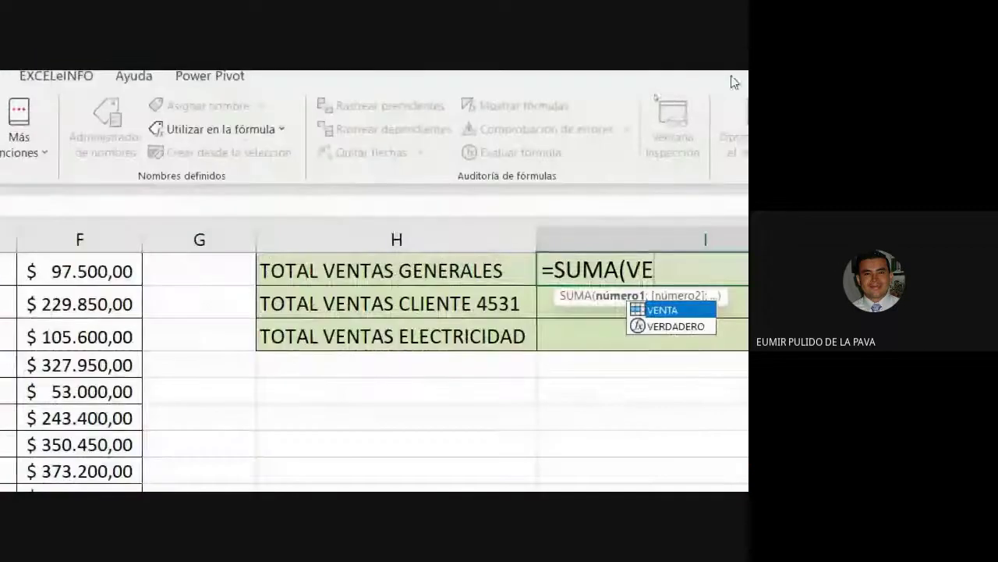
key("Tab")
type(")")
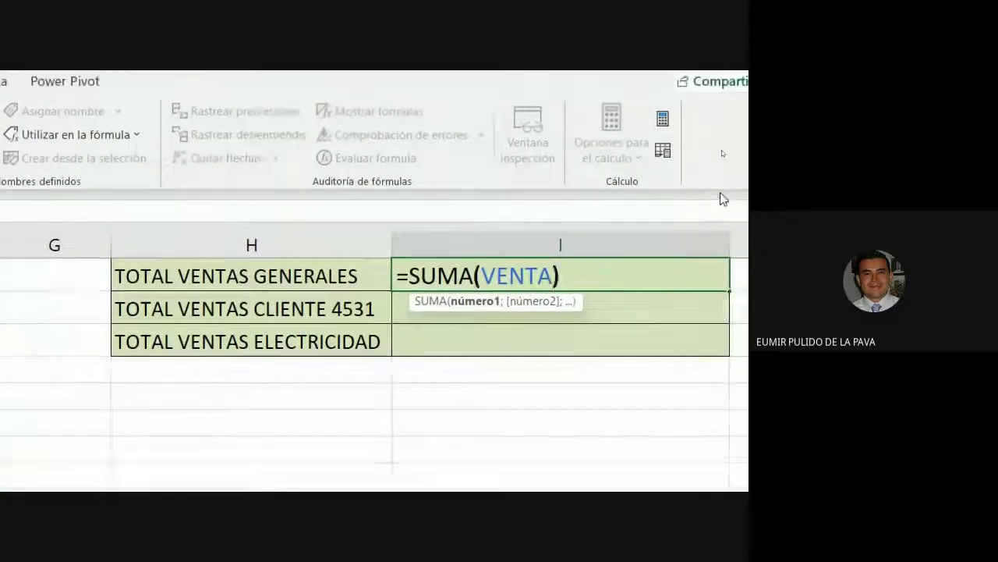
key("Return")
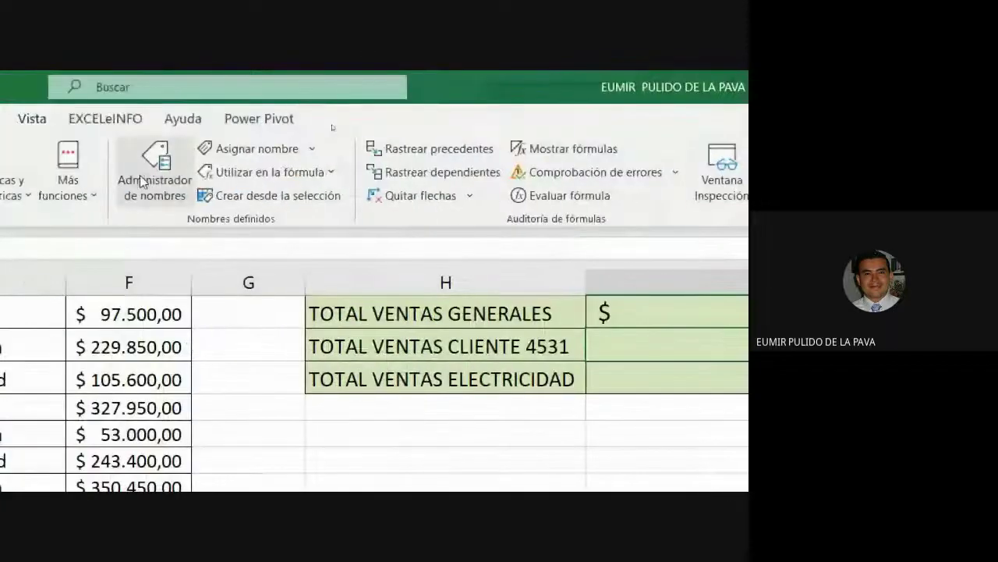
left_click(148, 162)
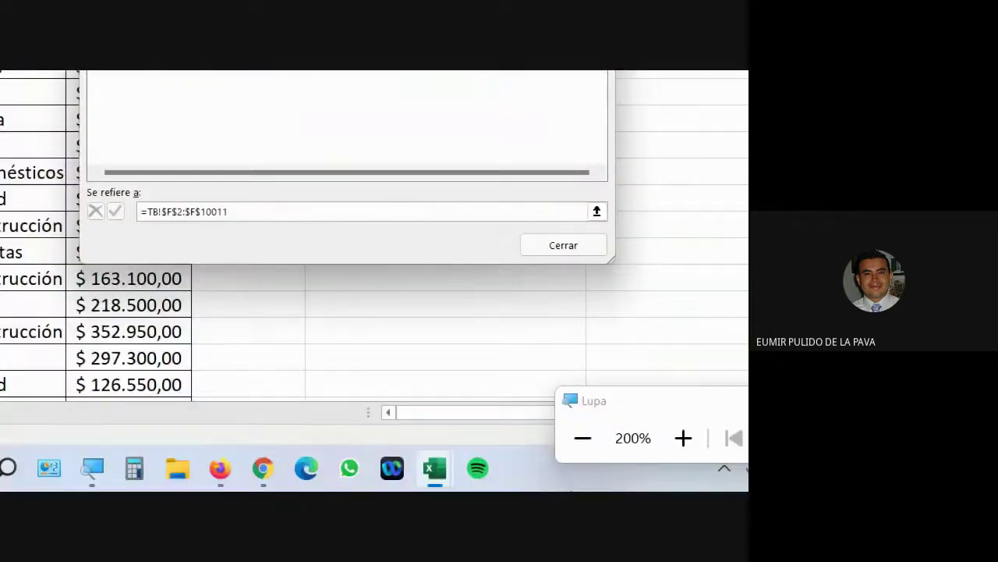
left_click(617, 401)
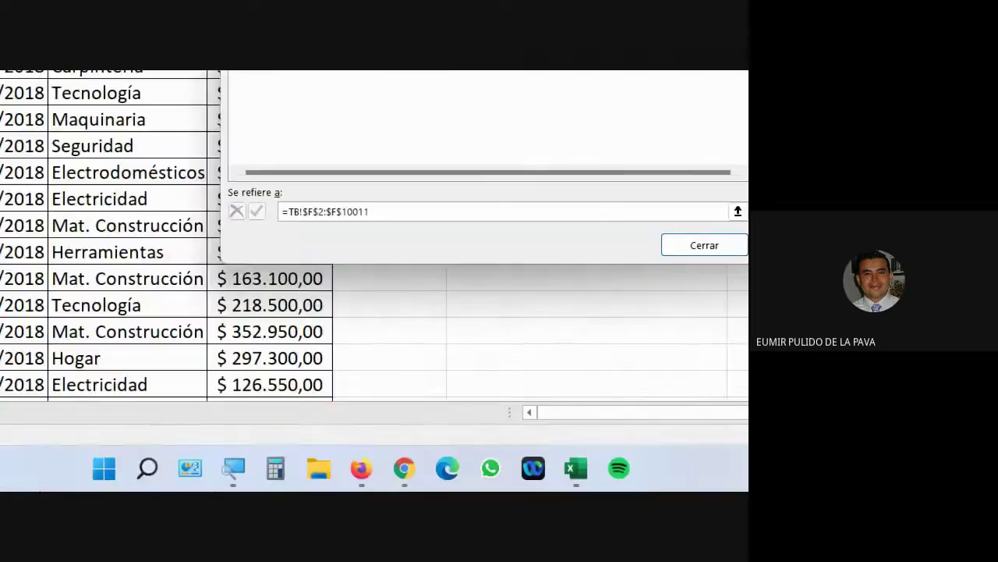
left_click(234, 468)
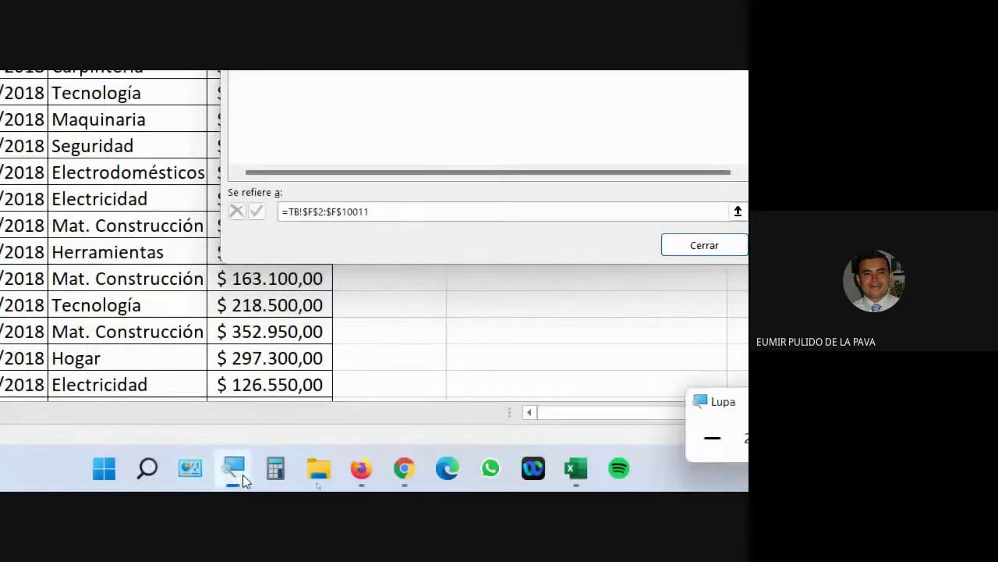
left_click(706, 441)
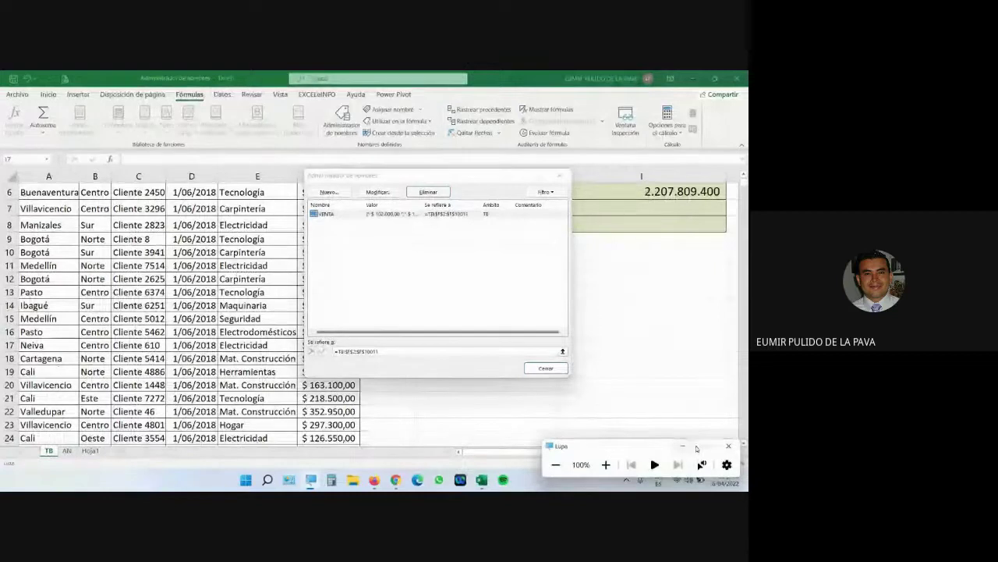
left_click(681, 447)
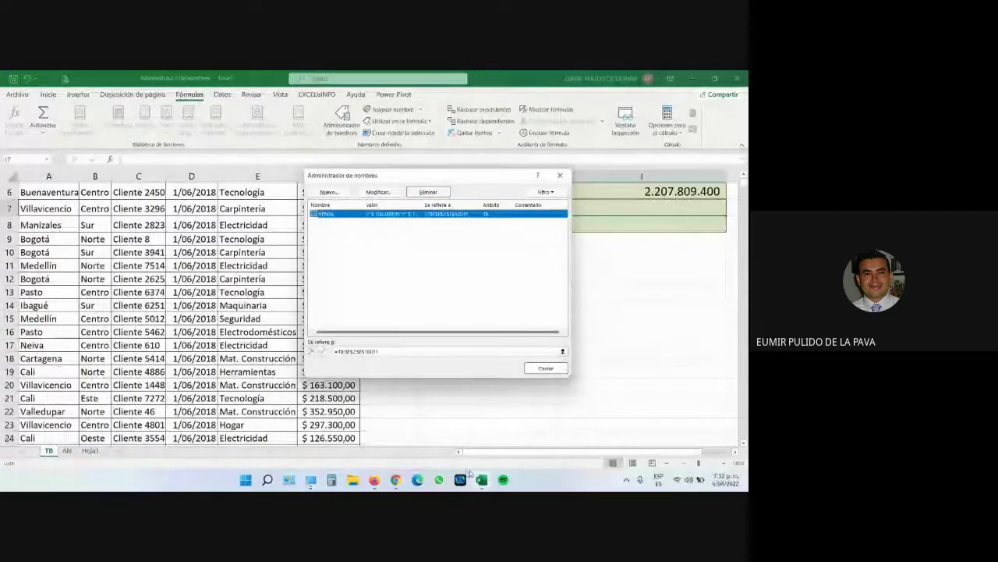
left_click(396, 480)
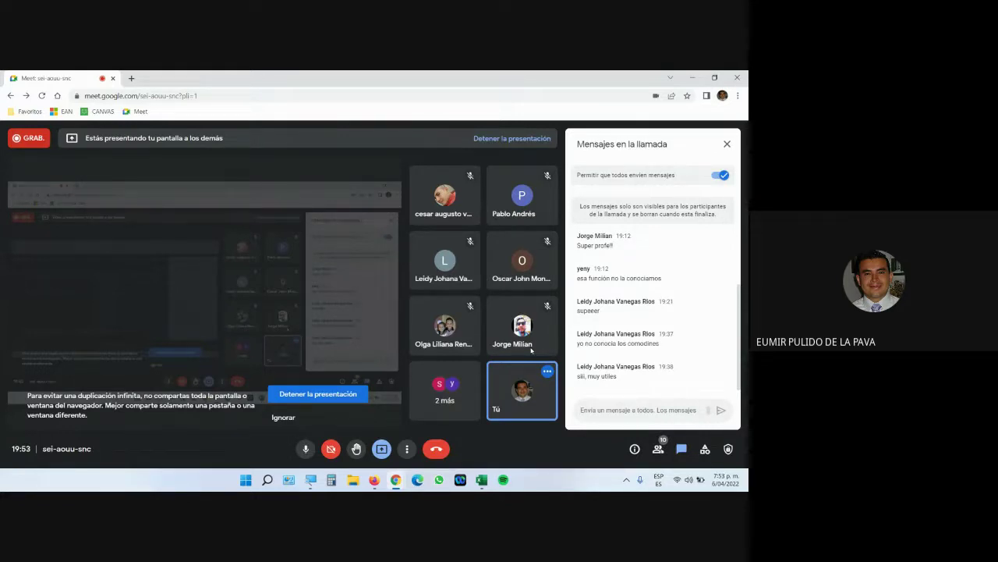
mouse_move(482, 479)
left_click(499, 434)
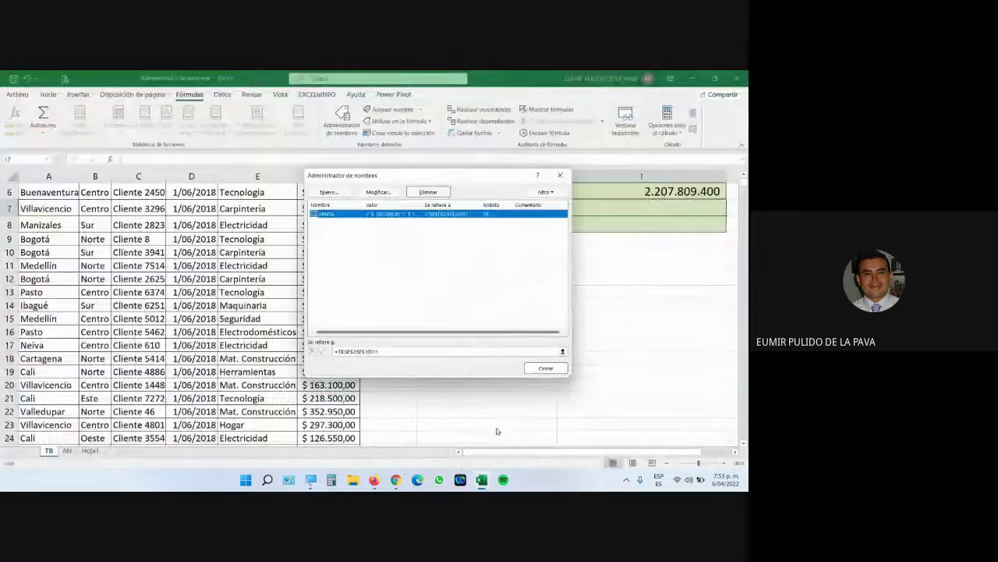
left_click(546, 367)
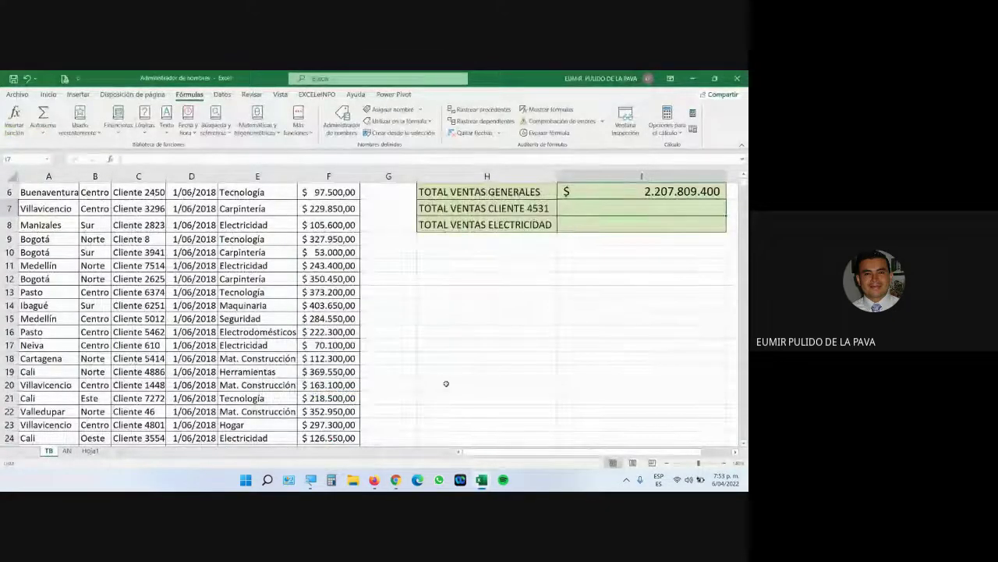
- Close the Funciones de bases de datos workbook without saving
left_click(449, 384)
mouse_move(481, 479)
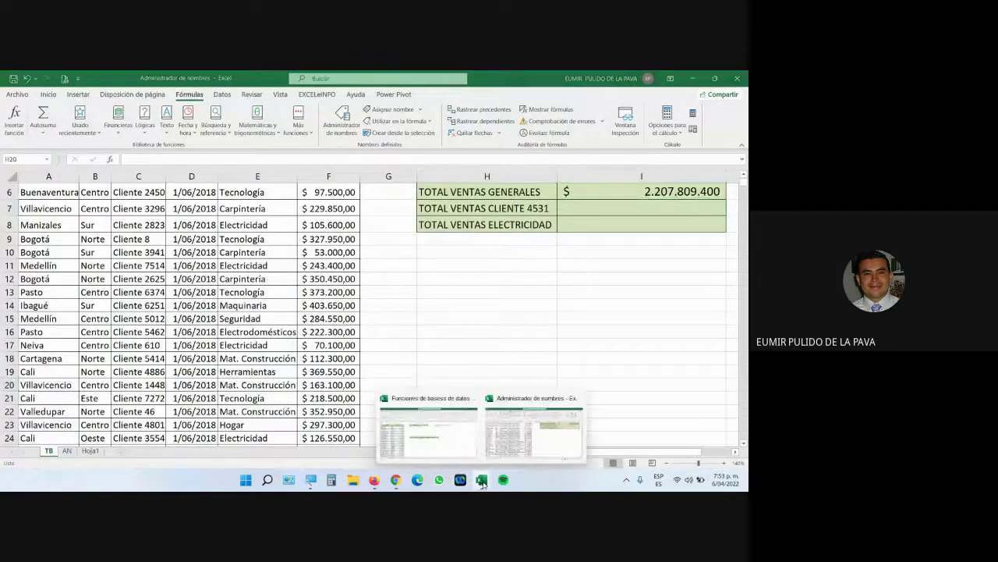
left_click(448, 443)
left_click(736, 78)
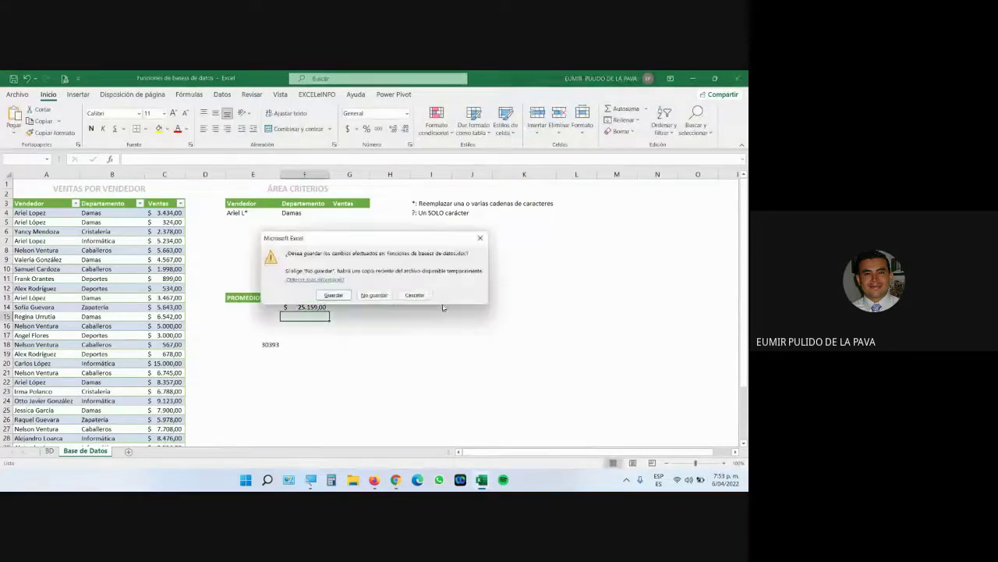
left_click(374, 295)
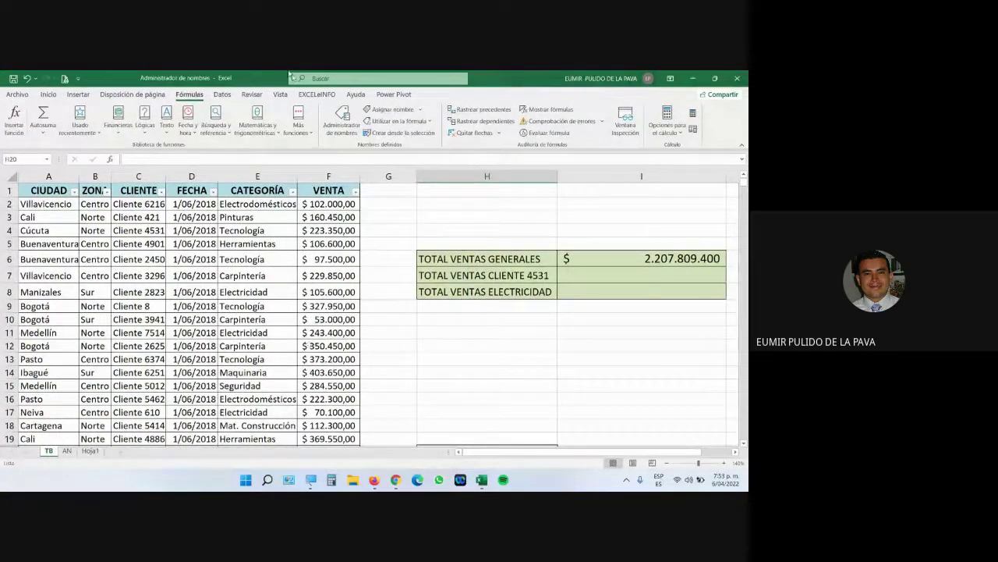
- Delete the VENTA name in the Name Manager and scroll back to the top
left_click(342, 118)
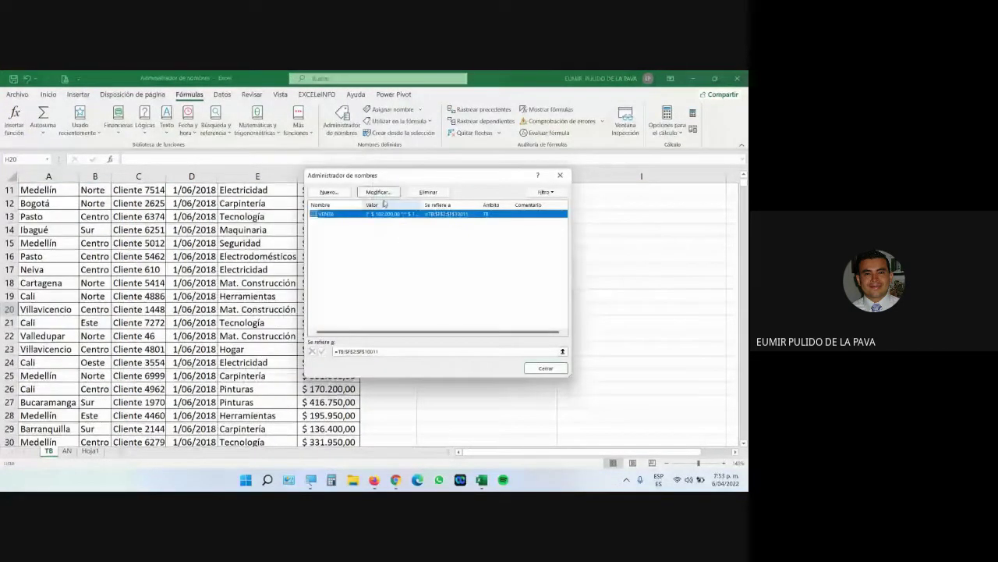
left_click(422, 191)
key("Return")
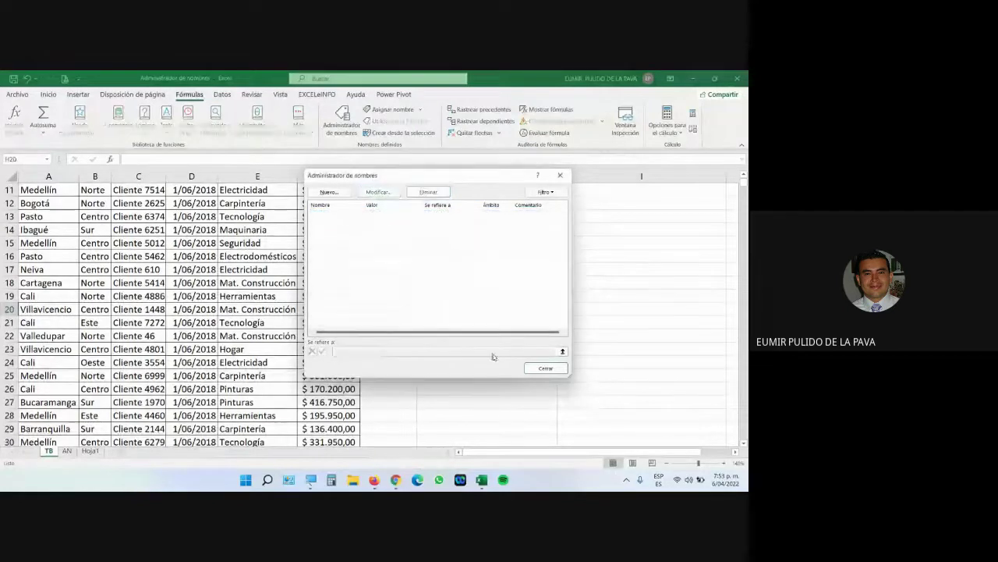
left_click(543, 367)
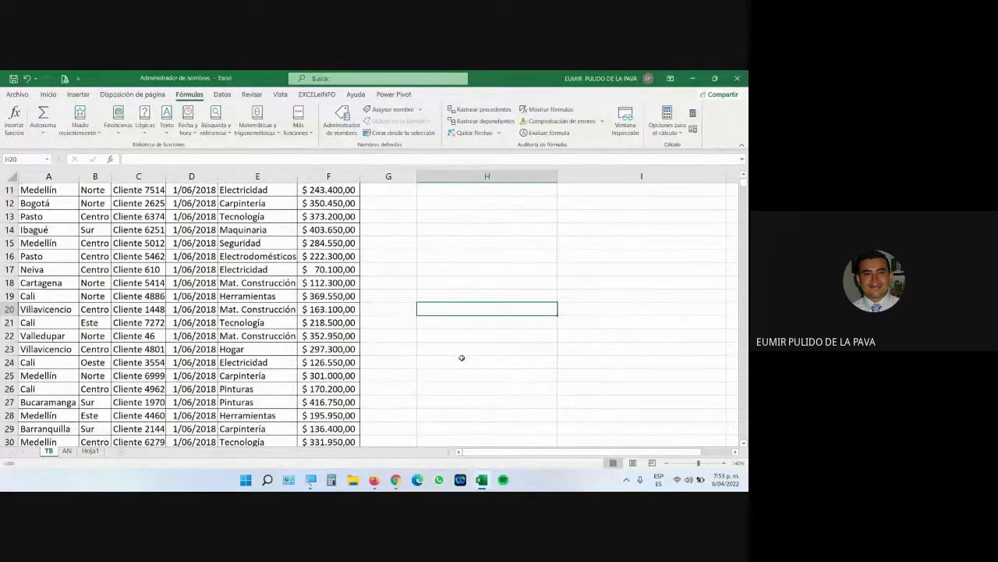
scroll(257, 359, "up", 2)
scroll(192, 334, "up", 2)
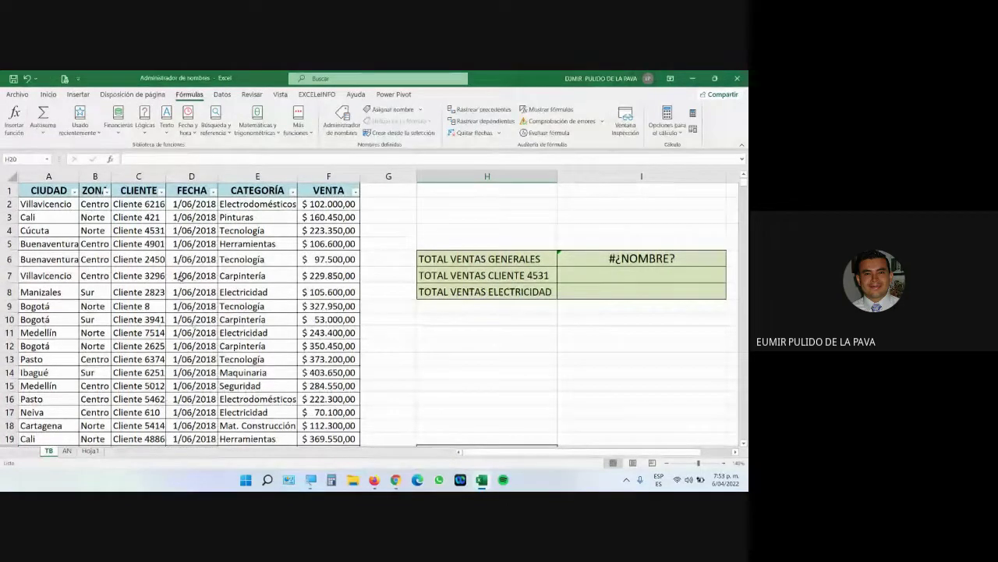
- Try selecting the CIUDAD through CATEGORÍA columns and column A's data, then return to A1
left_click_drag(59, 192, 37, 319)
left_click_drag(94, 190, 75, 291)
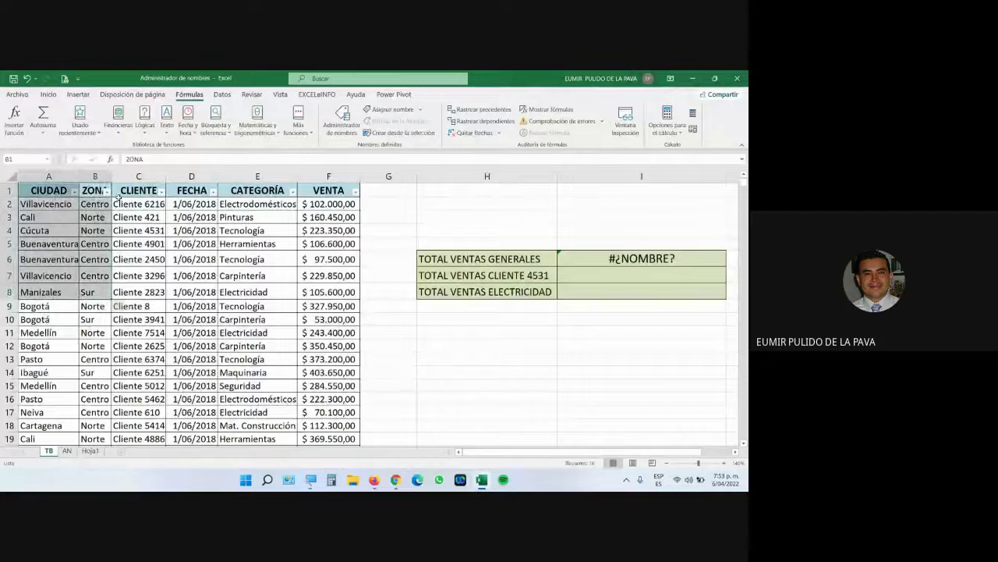
left_click_drag(129, 191, 137, 291)
left_click_drag(191, 190, 193, 306)
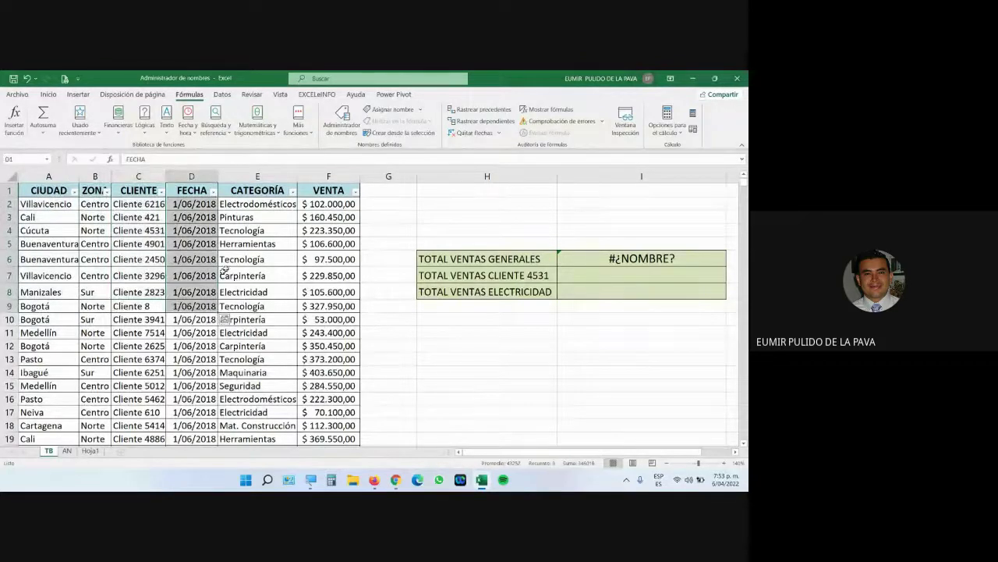
left_click_drag(263, 192, 257, 304)
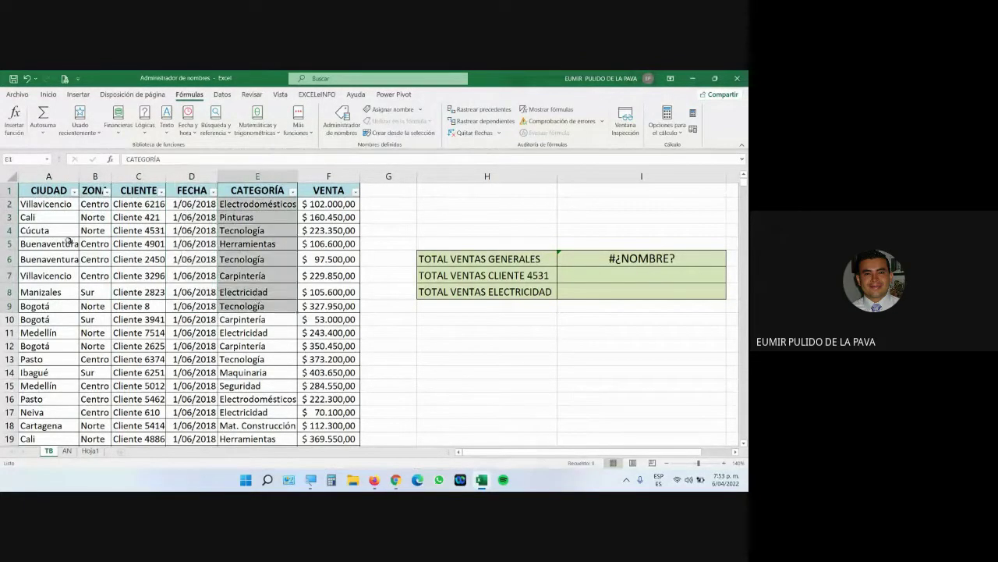
left_click(43, 203)
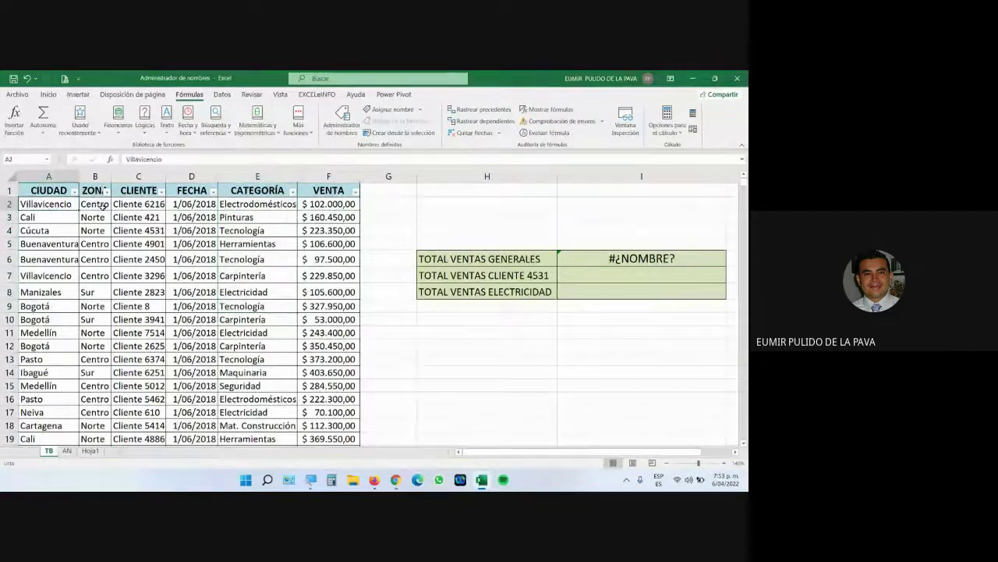
key("ctrl+shift+Down")
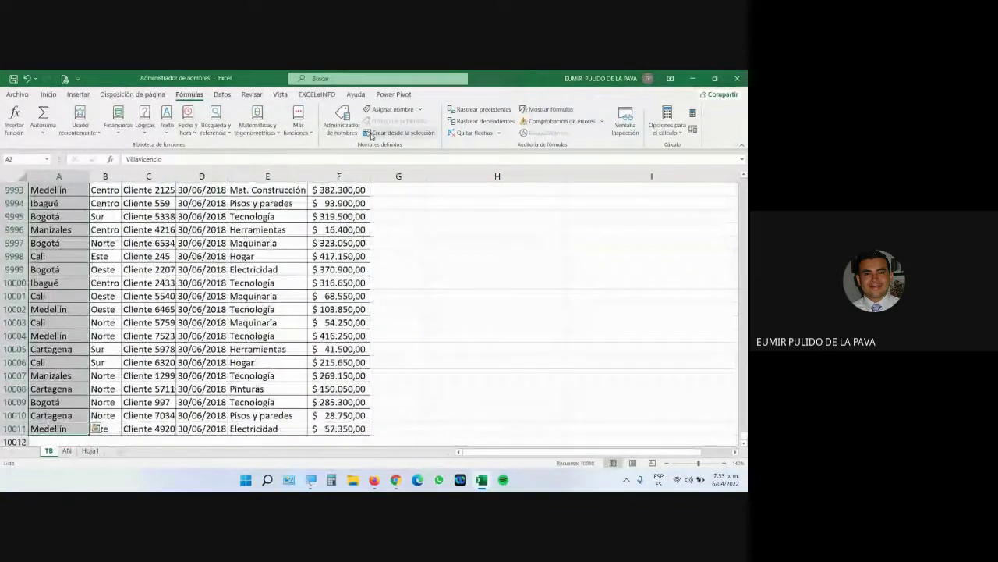
left_click(69, 308)
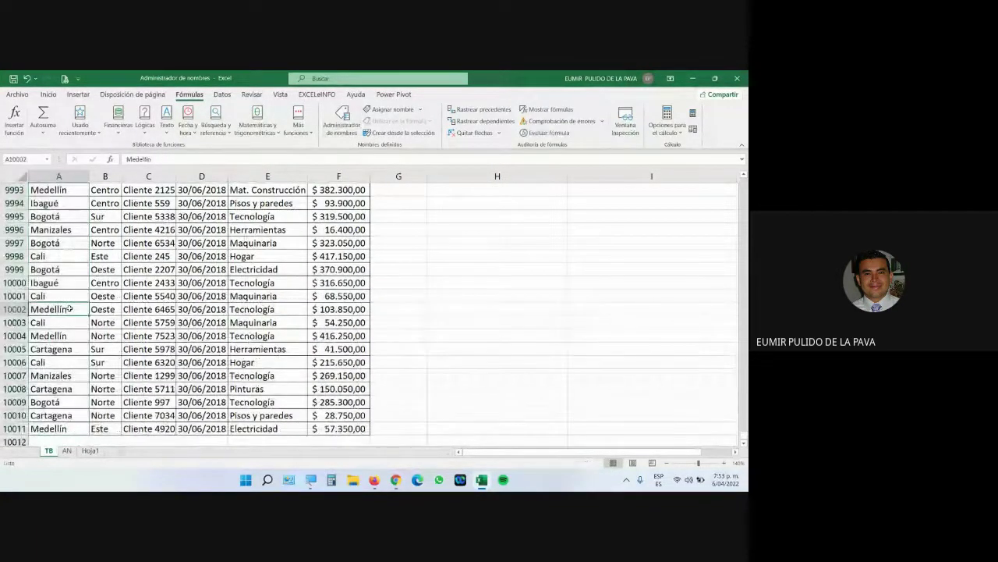
key("ctrl+Home")
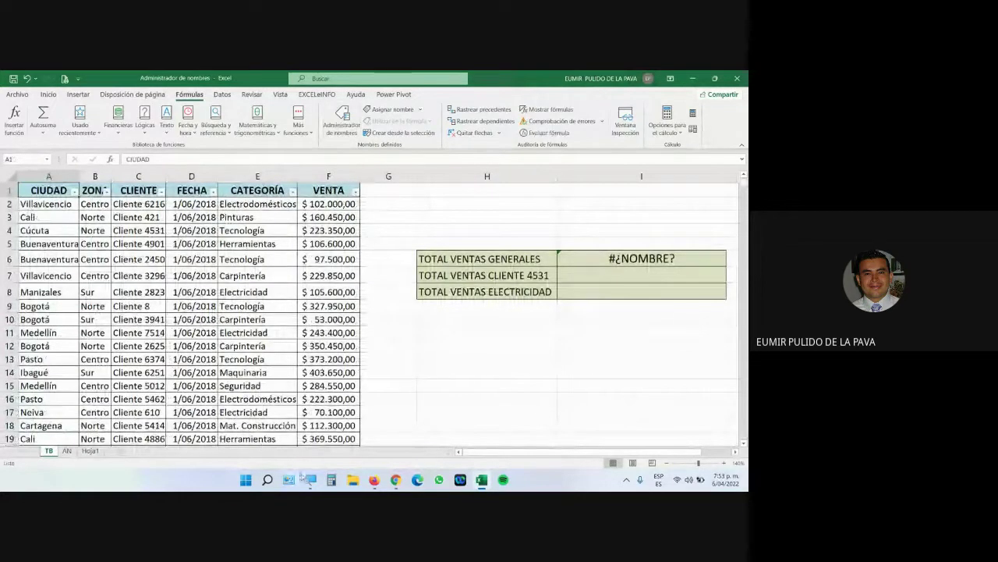
- Magnify the screen and select the whole table A1:F10011 with Ctrl+Shift+End
left_click(304, 478)
left_click(607, 465)
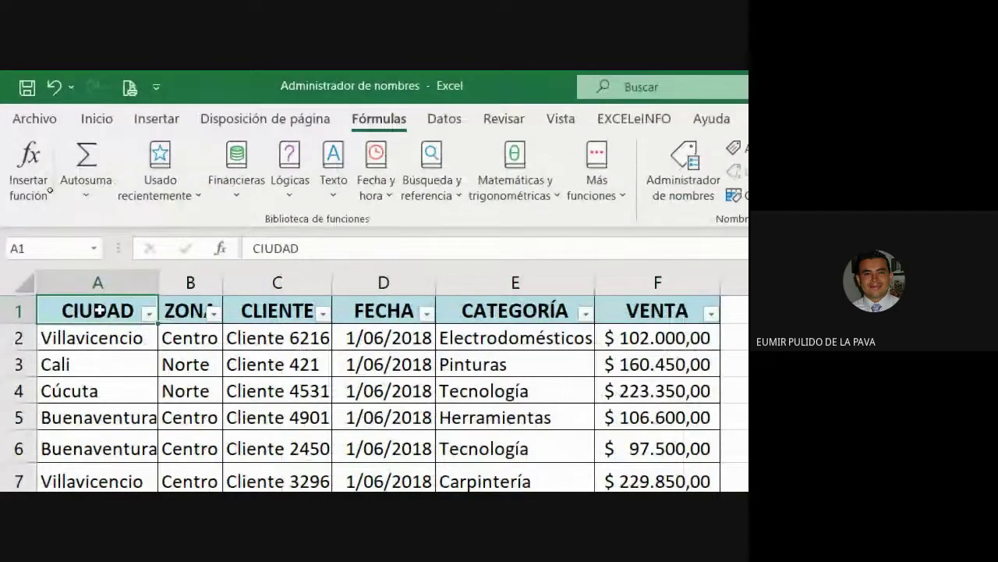
key("ctrl+shift+End")
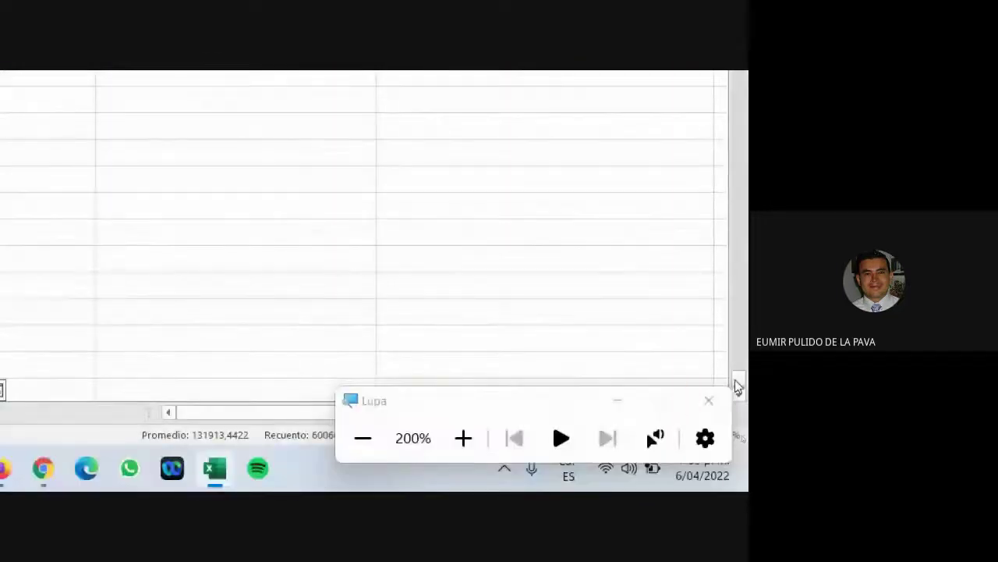
left_click_drag(734, 379, 726, 72)
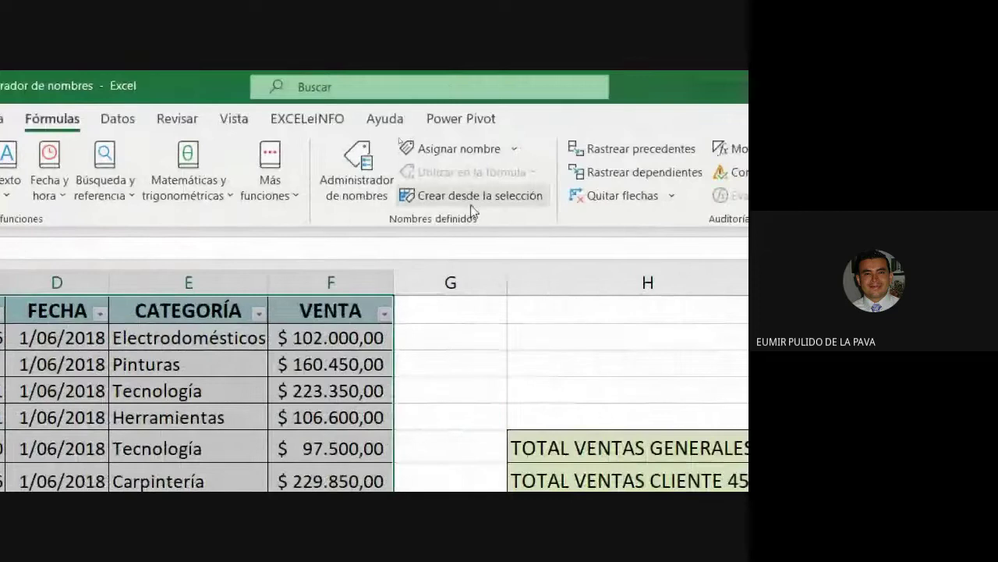
- Create names from the selection using only the Fila superior headers, unchecking Columna izquierda
left_click(592, 199)
left_click_drag(477, 404, 462, 315)
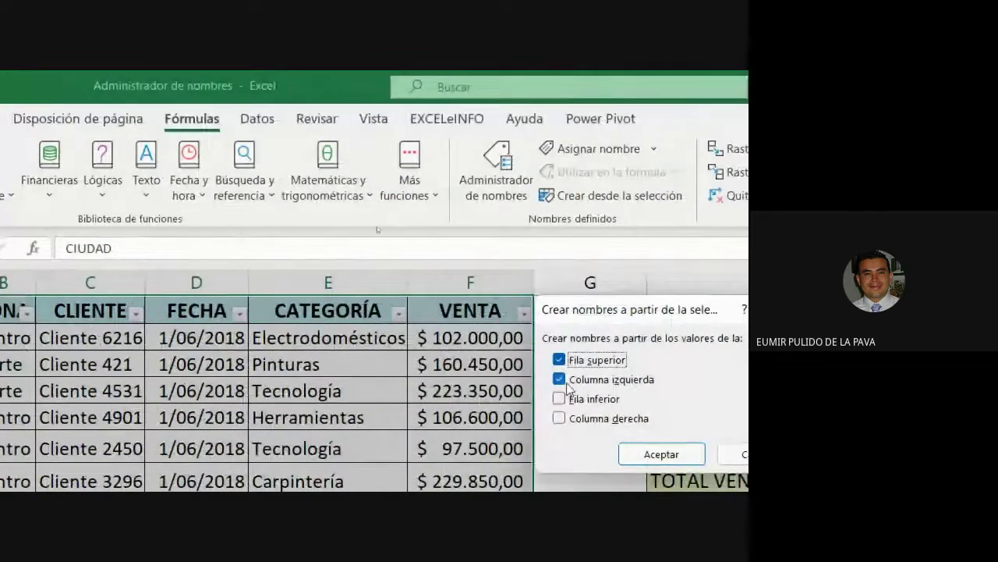
left_click(610, 389)
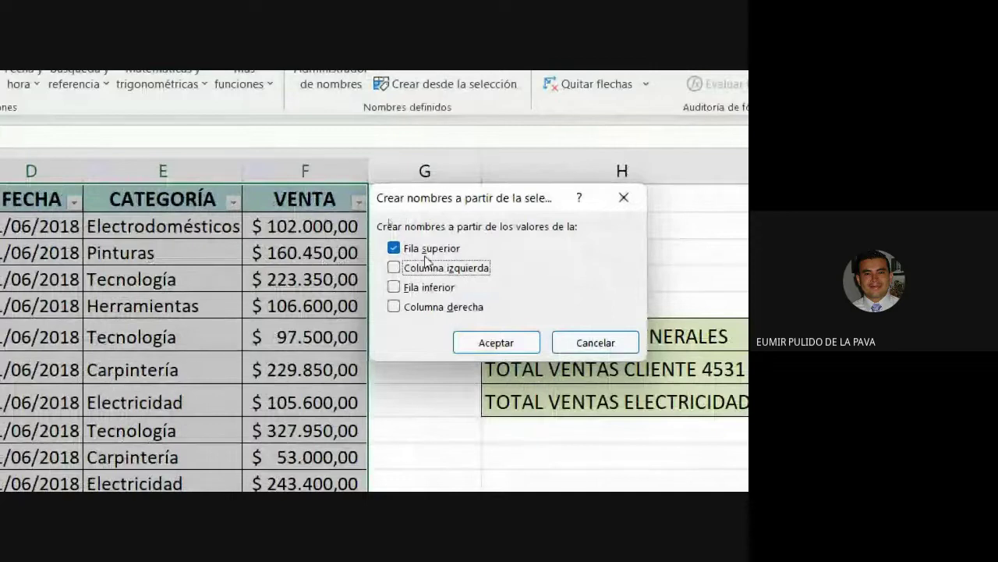
left_click(471, 349)
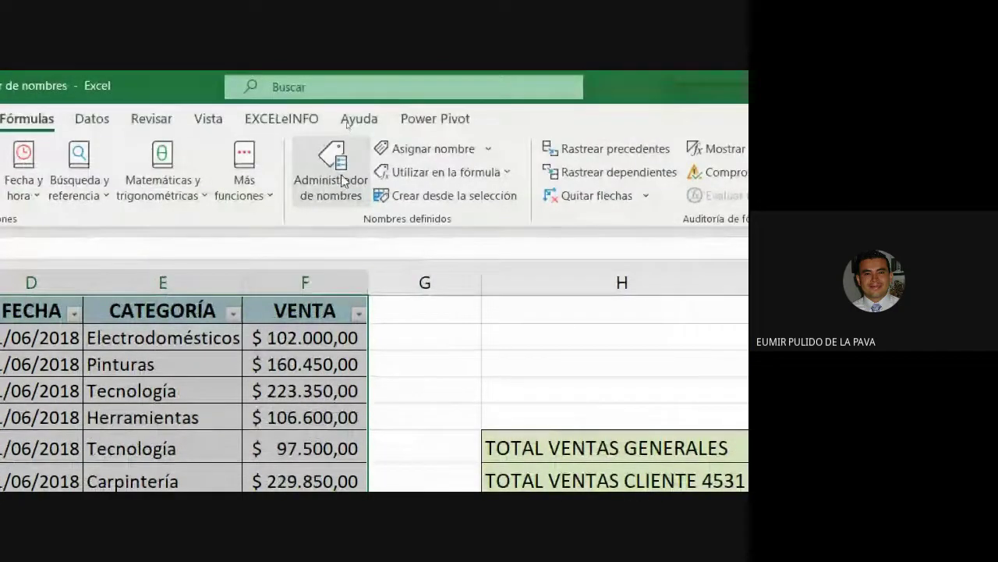
left_click(342, 178)
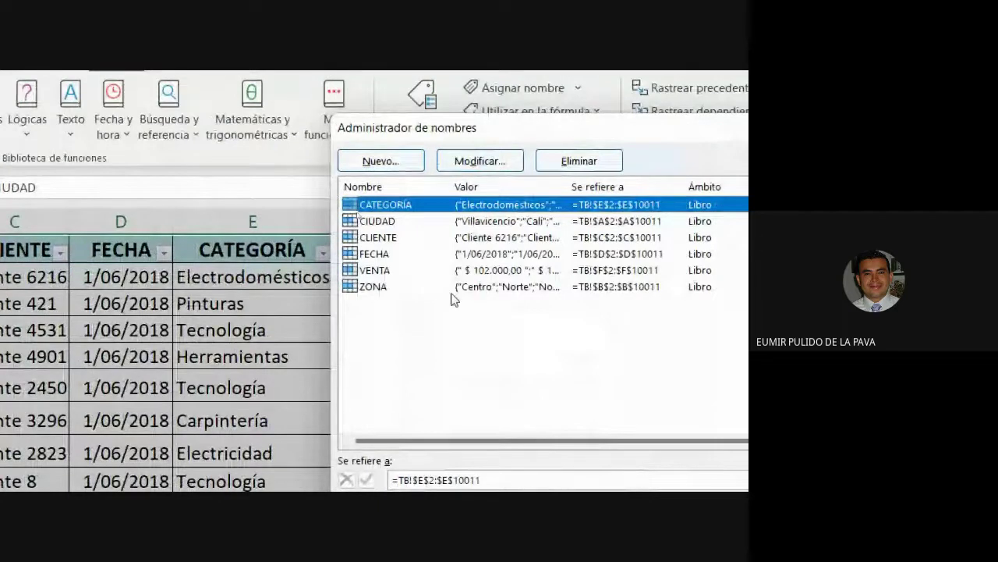
left_click(436, 273)
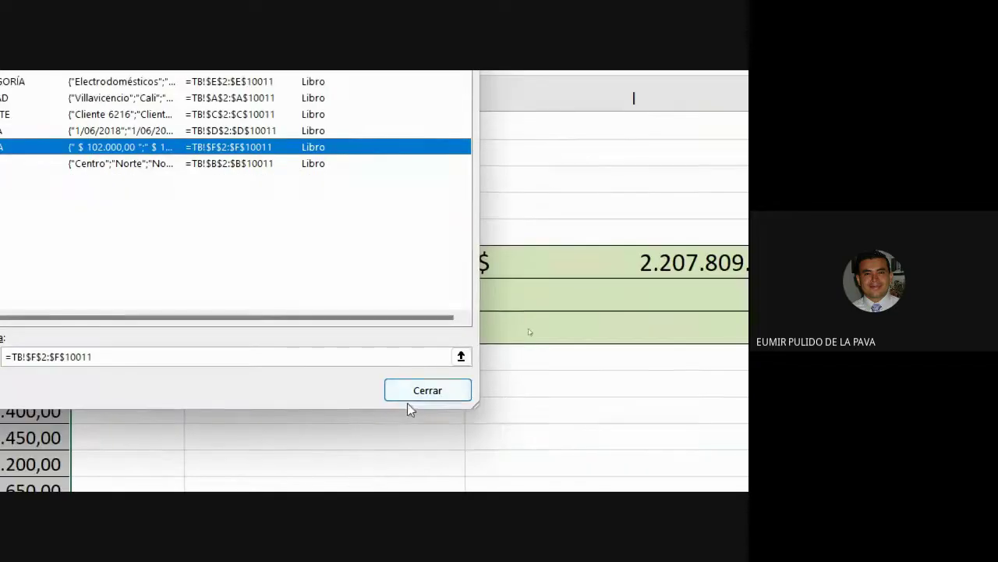
left_click(407, 399)
- Try =SUMAR.SI(A1:A1011 in the client 4531 total cell and dismiss the too-few-arguments error
left_click(327, 295)
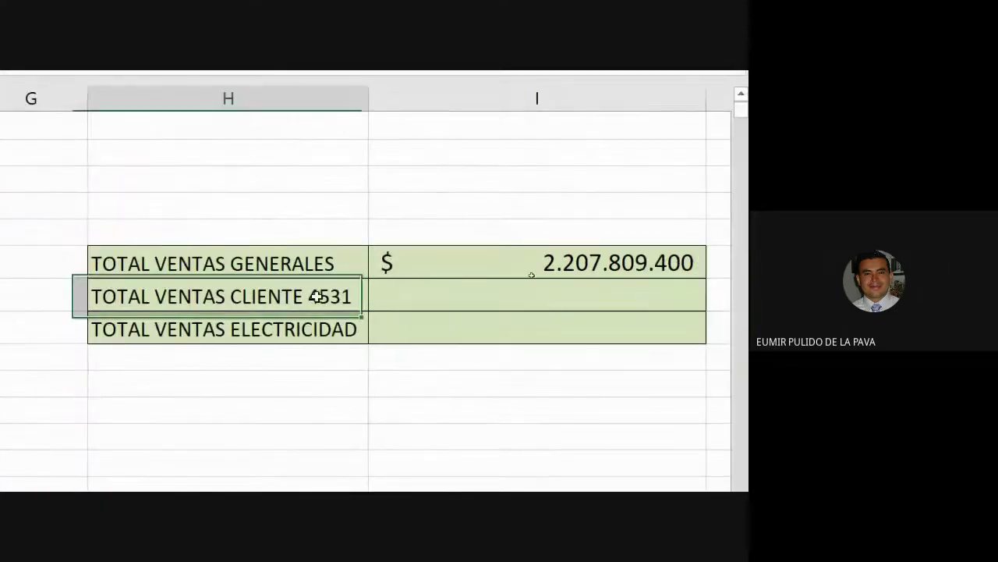
left_click(377, 295)
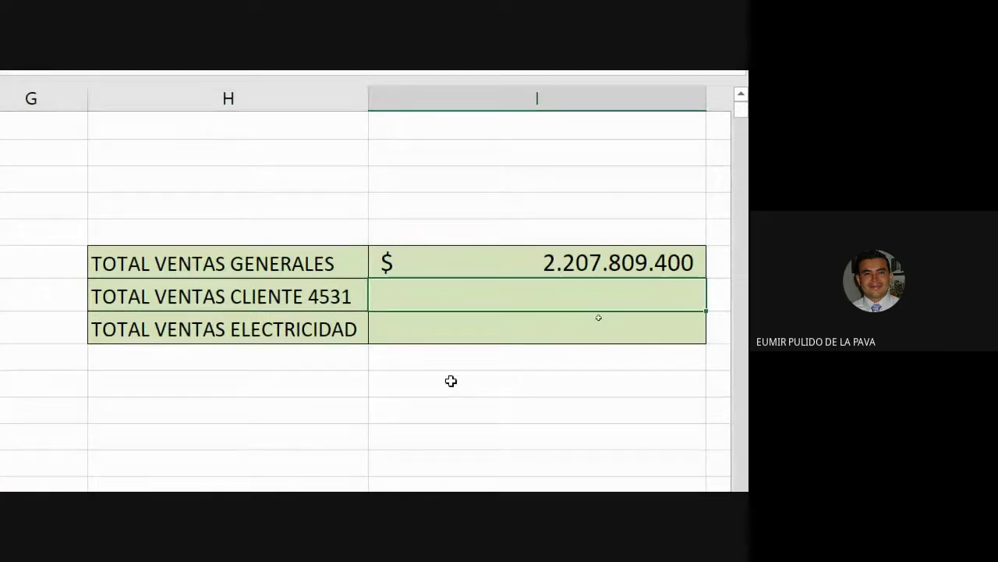
type("=SUMA")
key("Down")
key("Down")
key("Down")
key("Down")
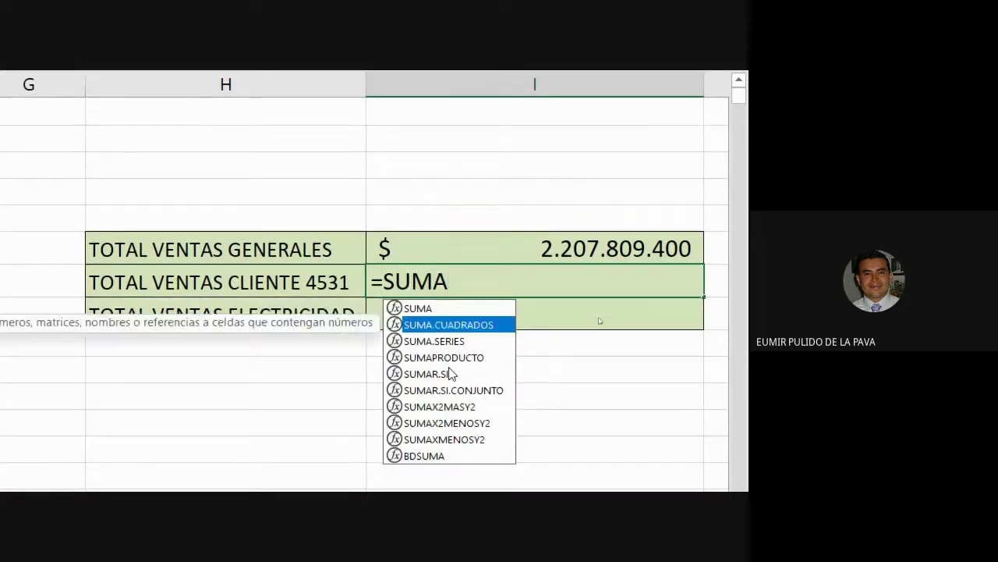
key("Tab")
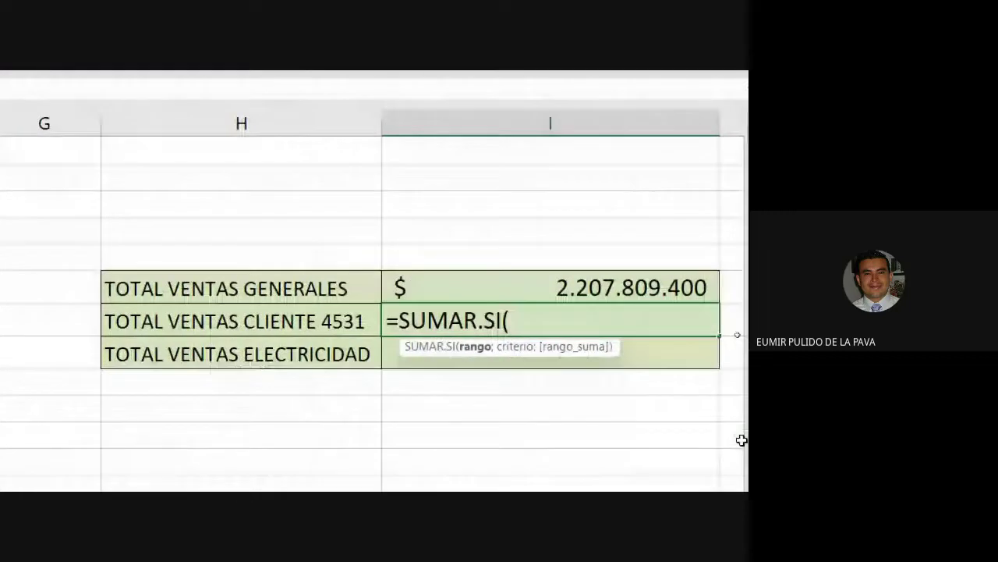
type("A1:")
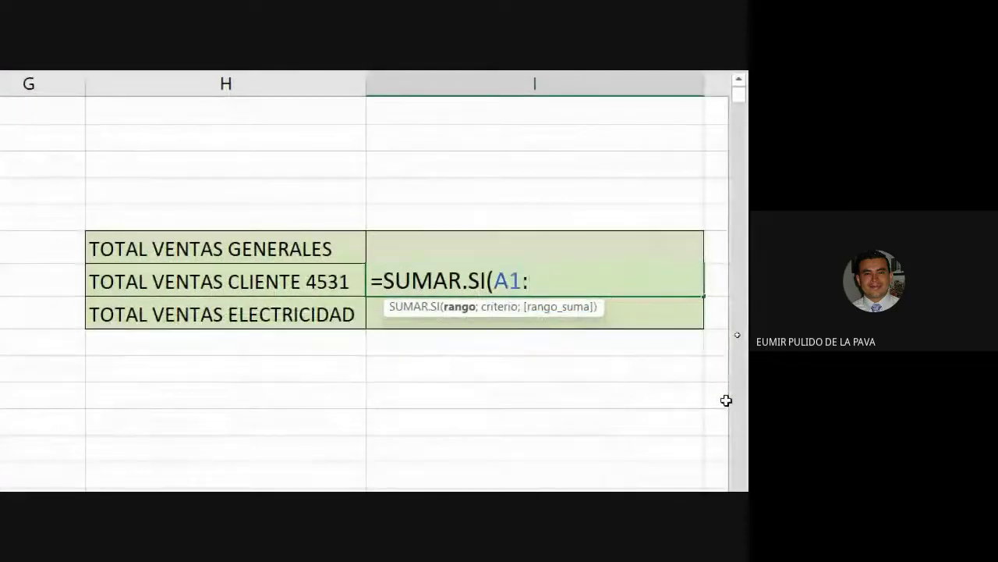
type("A1011")
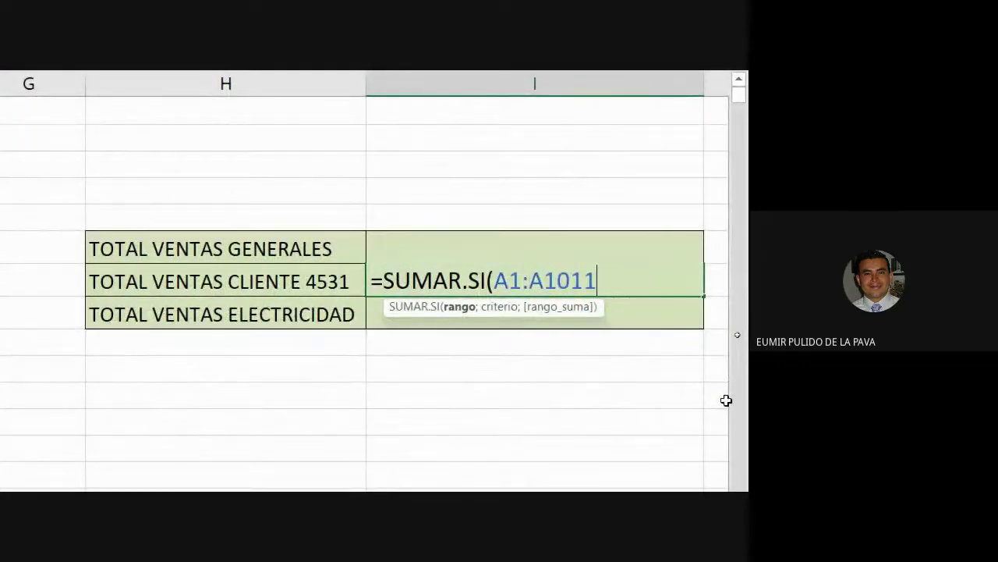
key("Return")
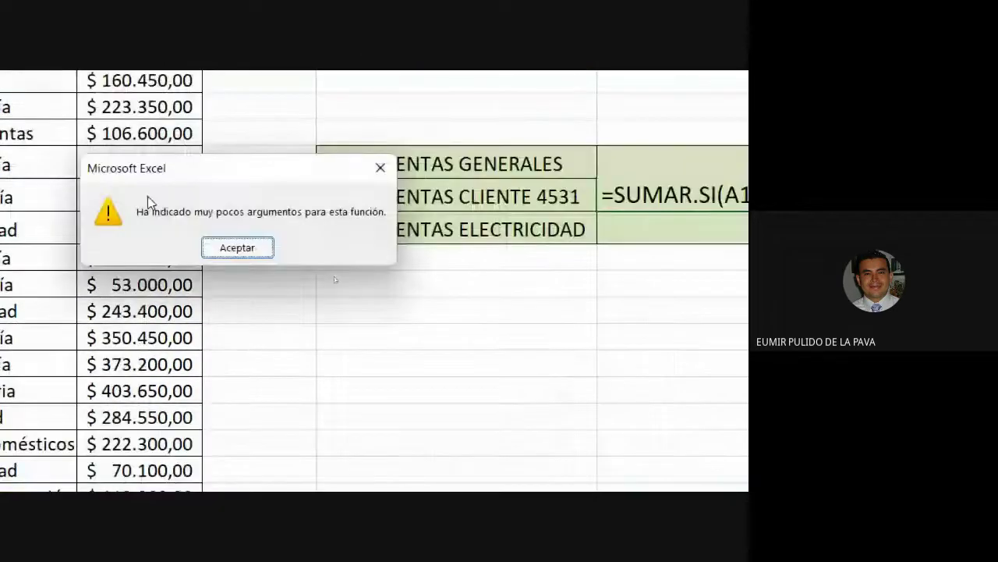
left_click(198, 229)
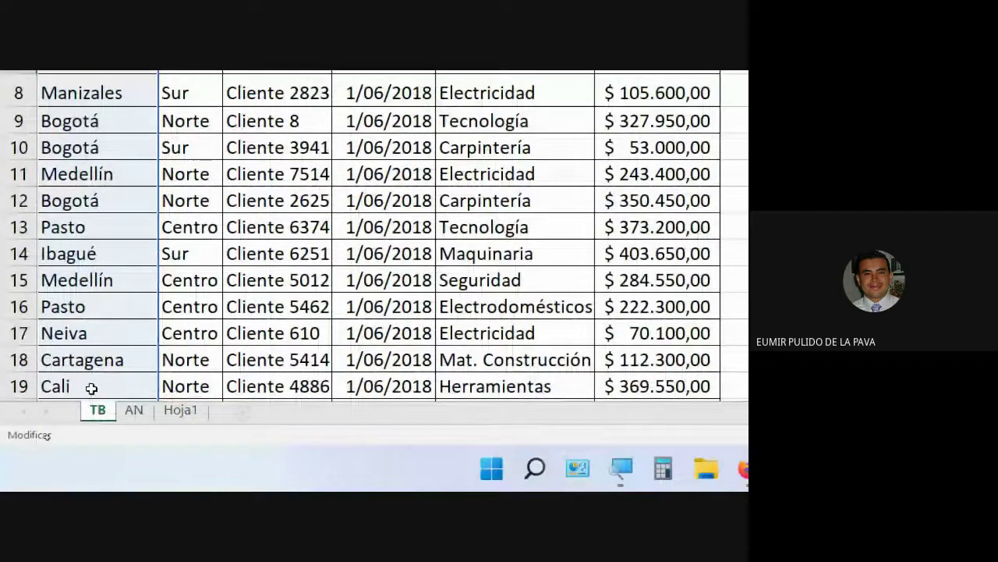
- Check the table's last data row, then return to the client 4531 total cell
scroll(89, 386, "down", 9)
scroll(133, 307, "up", 8)
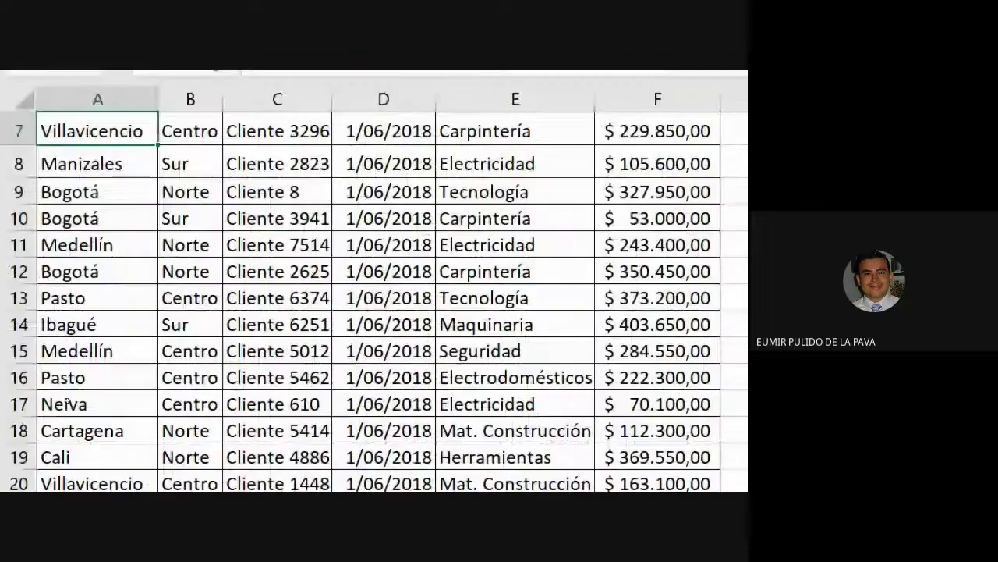
key("ctrl+Down")
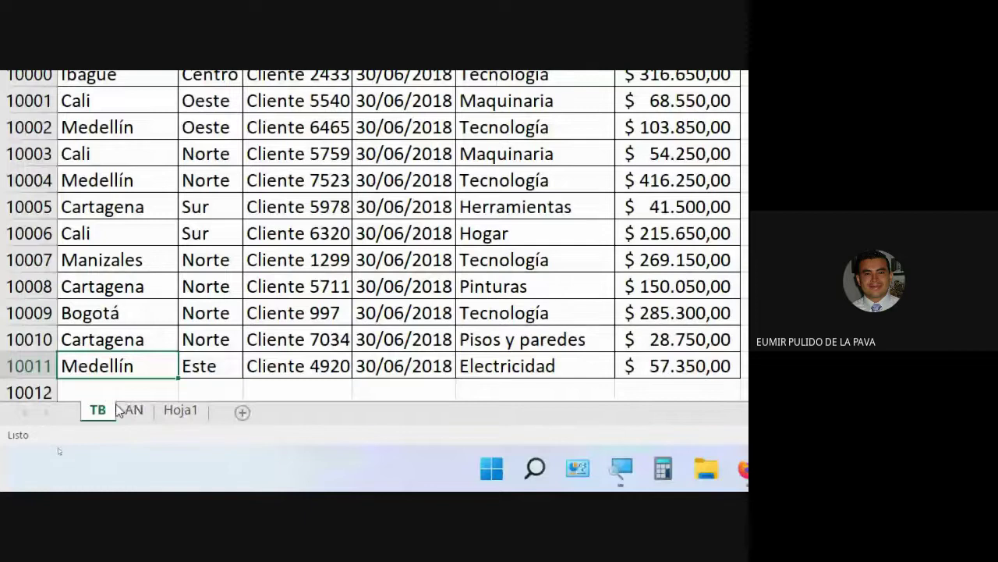
scroll(711, 208, "up", 3)
left_click(619, 206)
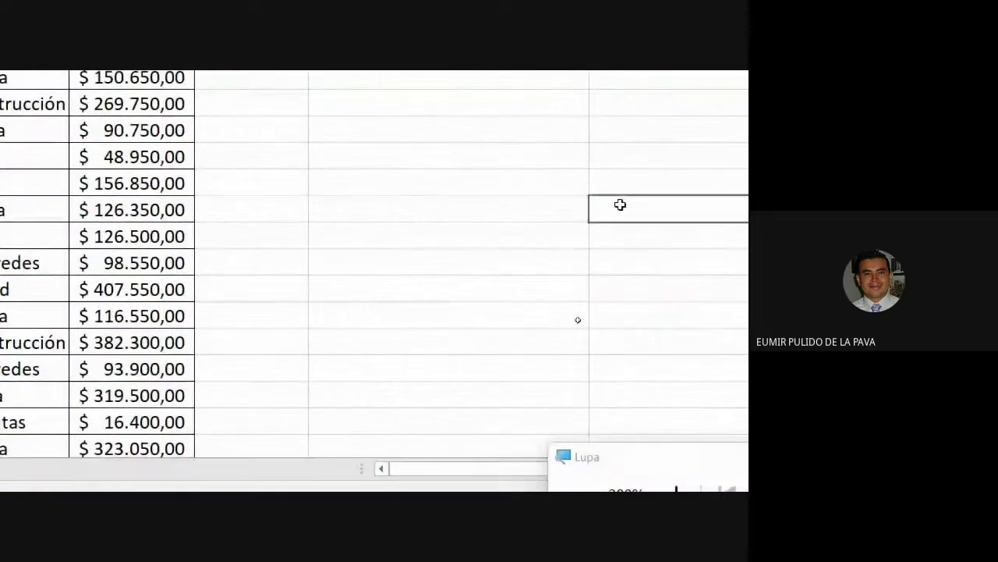
scroll(566, 263, "up", 5)
key("Down")
key("Down")
key("Down")
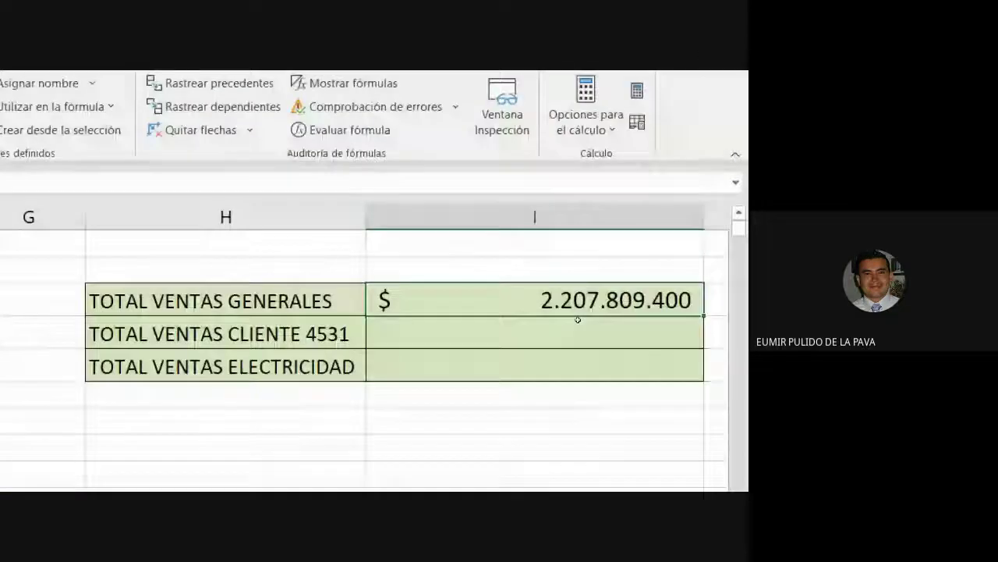
left_click(403, 206)
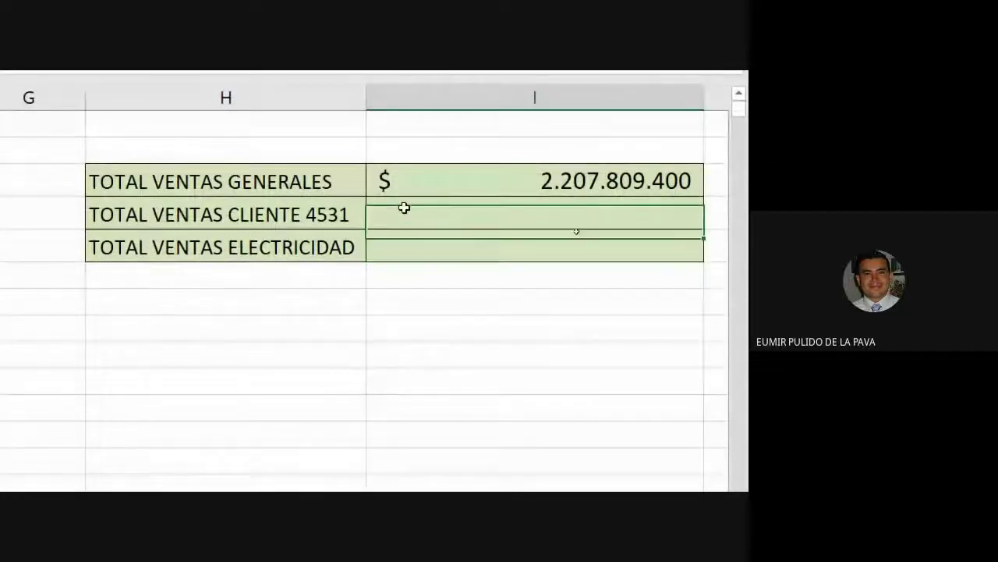
- Start =SUMAR.SI( again and drag over the sales data as its range
type("=SUNMA")
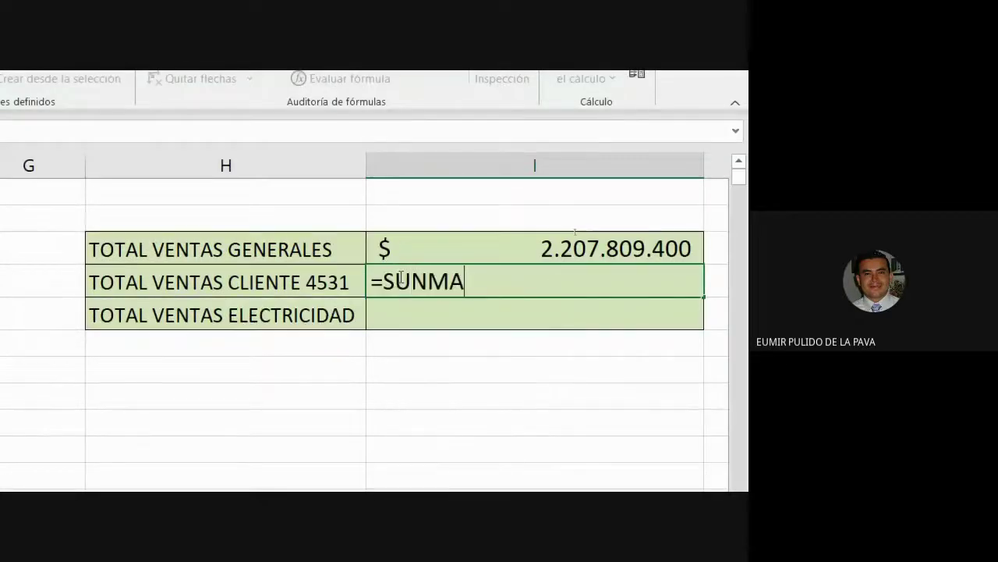
key("BackSpace")
key("BackSpace")
key("BackSpace")
type("MA")
key("Down")
key("Down")
key("Down")
key("Down")
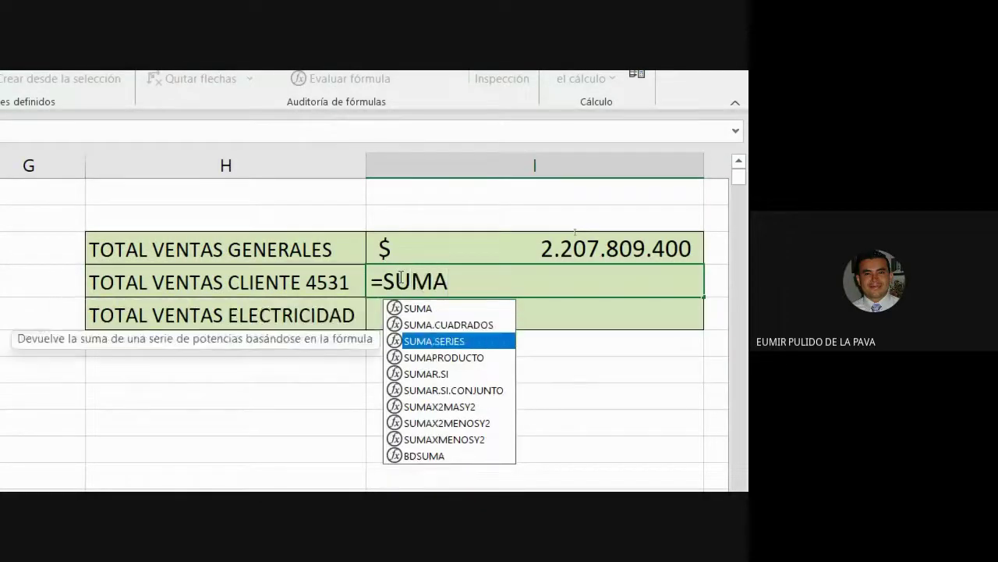
key("Tab")
key("ctrl+Page_Up")
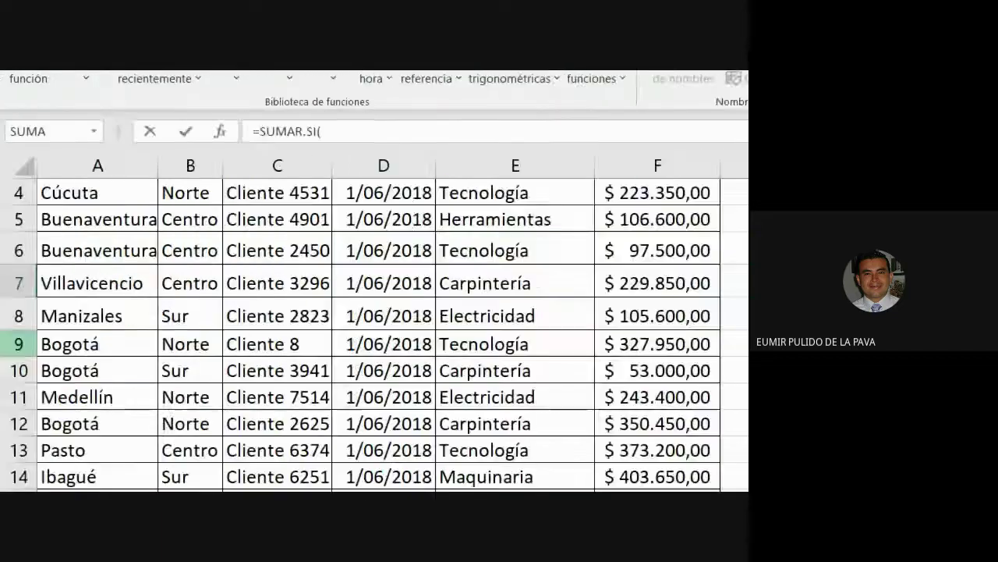
scroll(90, 220, "up", 1)
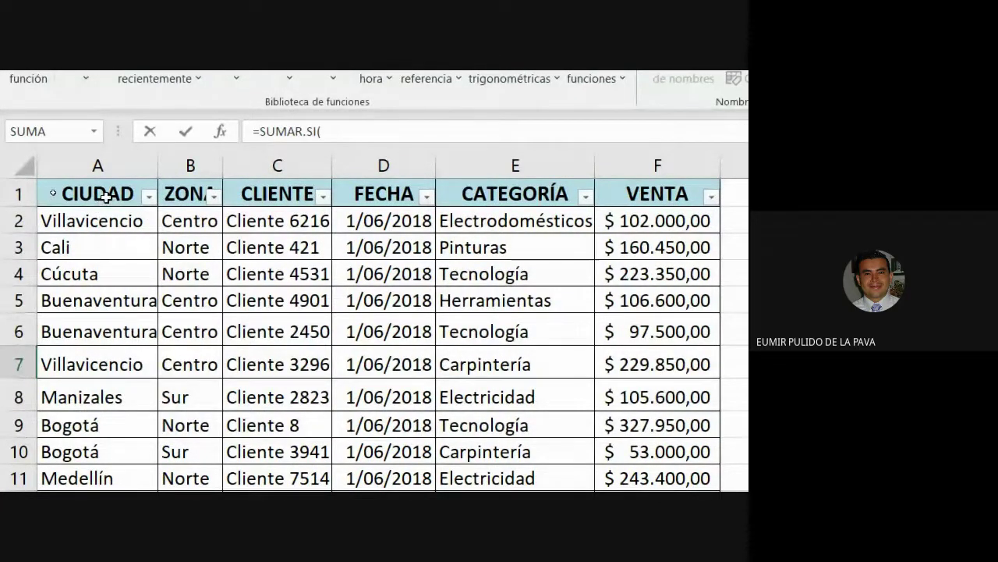
left_click_drag(105, 197, 420, 344)
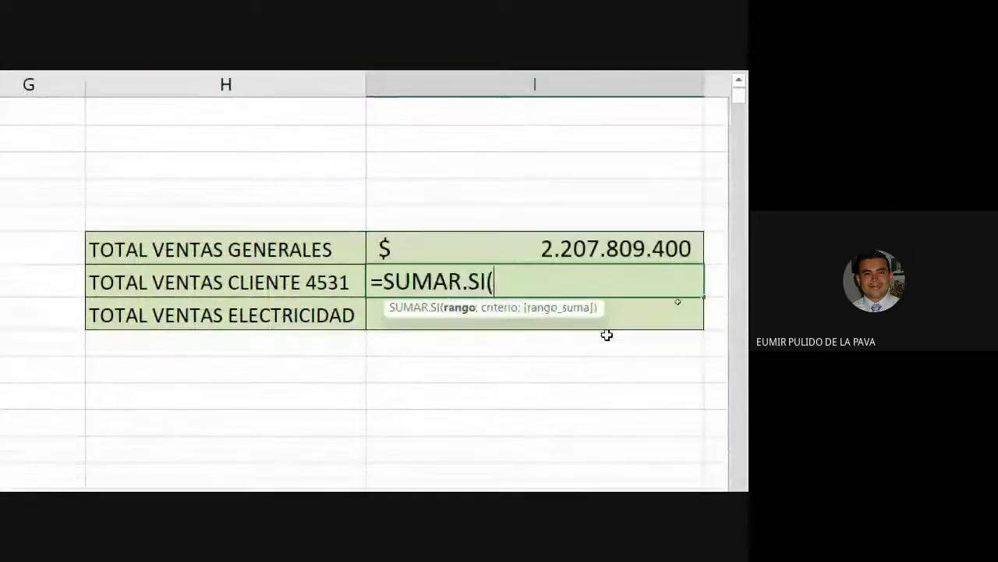
- Enter A1:F10011 as the SUMAR.SI range argument
type("A1")
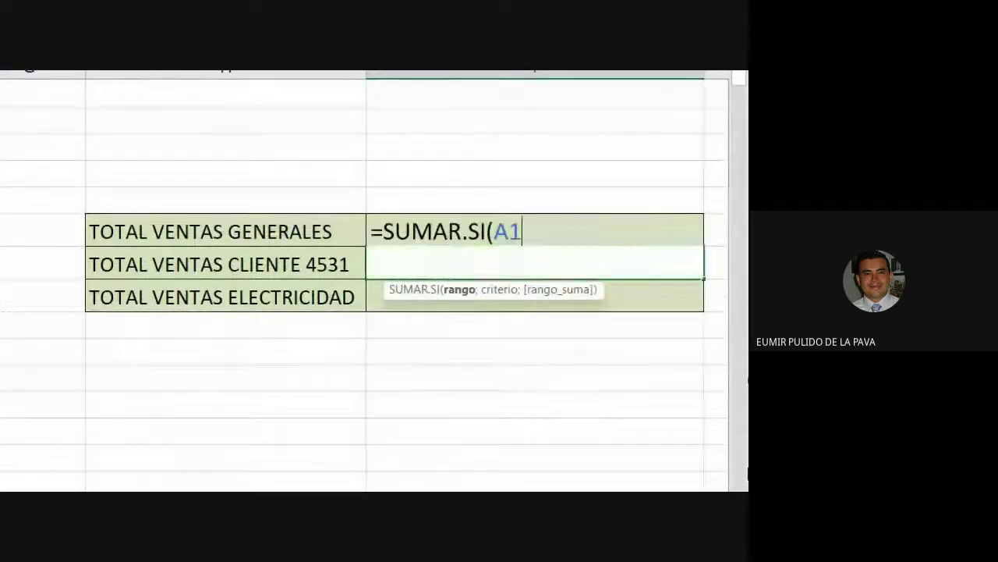
type(":F1")
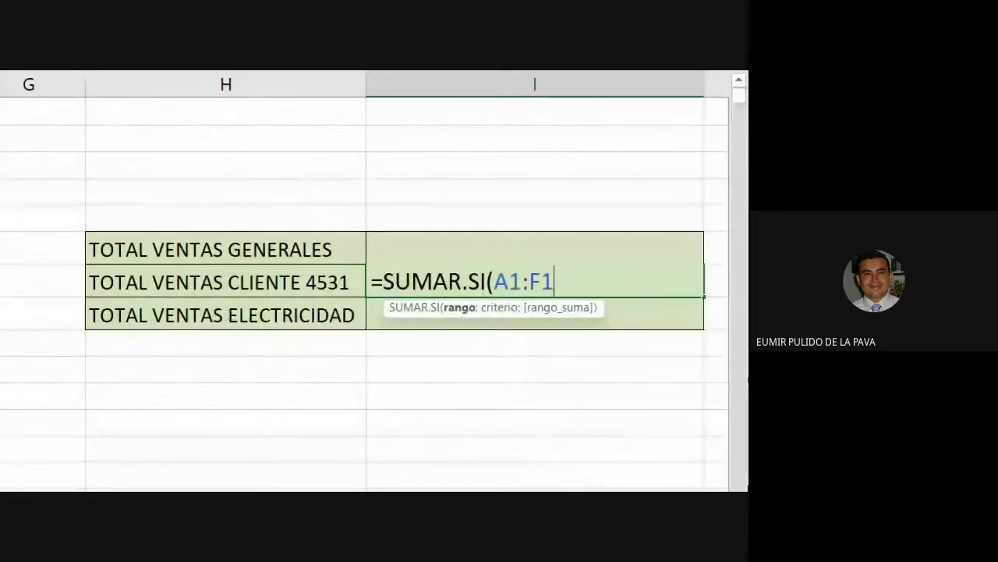
type("0 11")
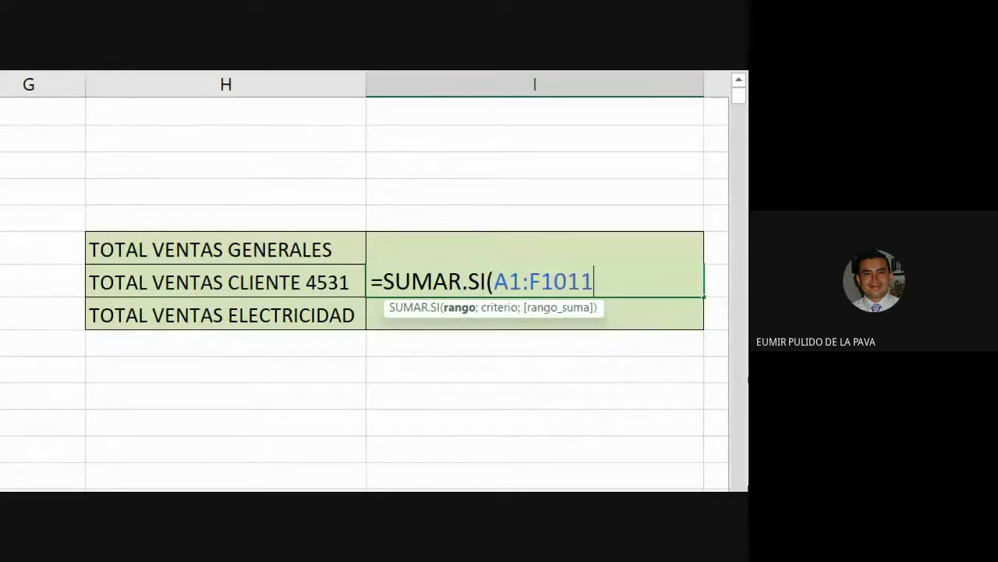
key("Left")
key("Left")
type("0")
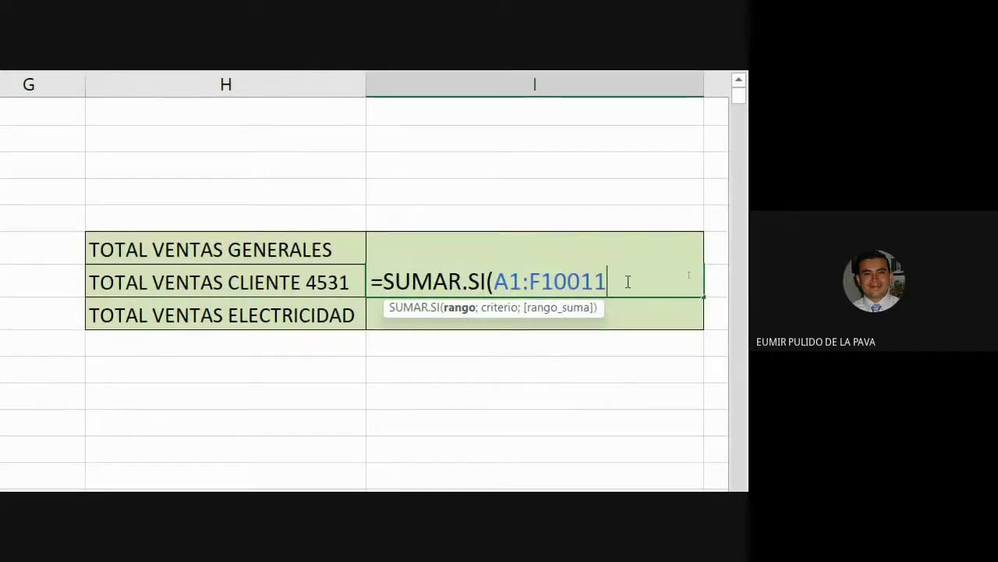
key("Right")
key("Right")
type(";")
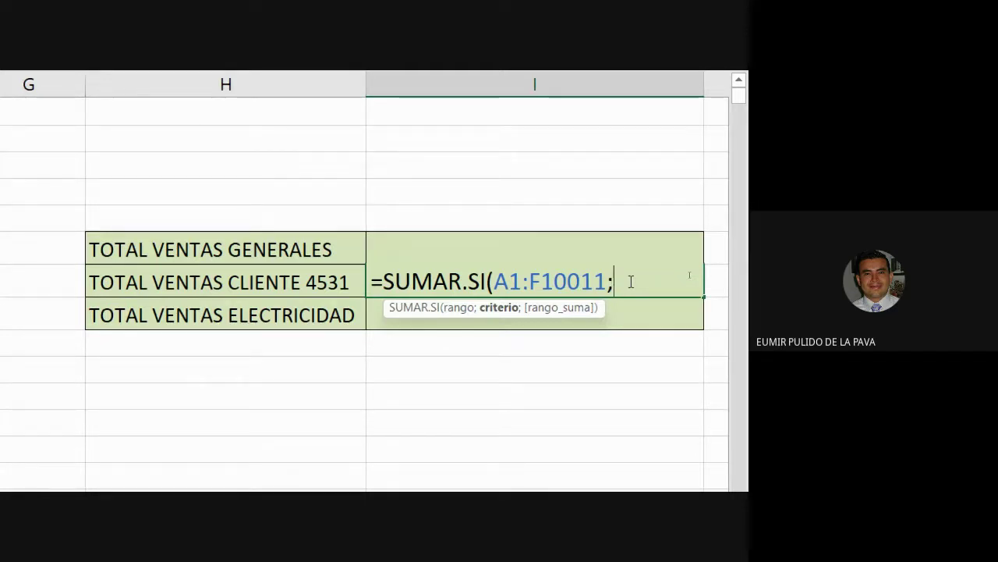
- Add the criterion "CLIENTE 4531" and sum range VENTA, then commit the formula
type("CL")
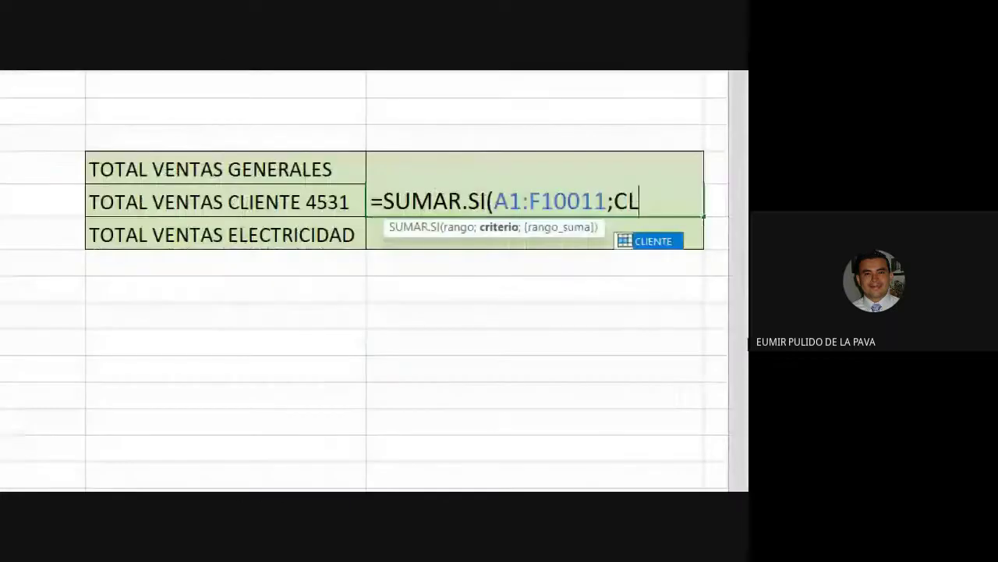
type("IENTE 4")
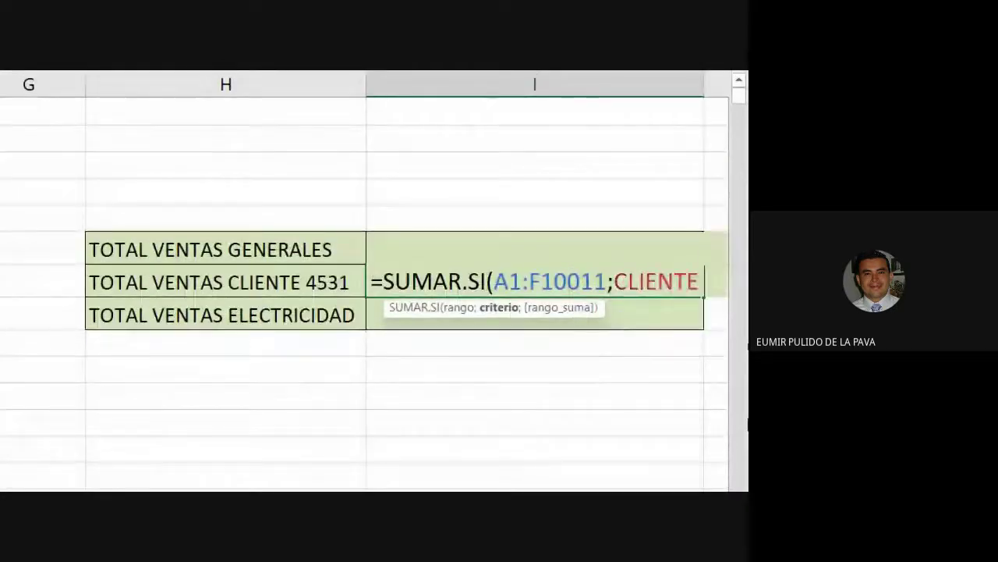
type("52")
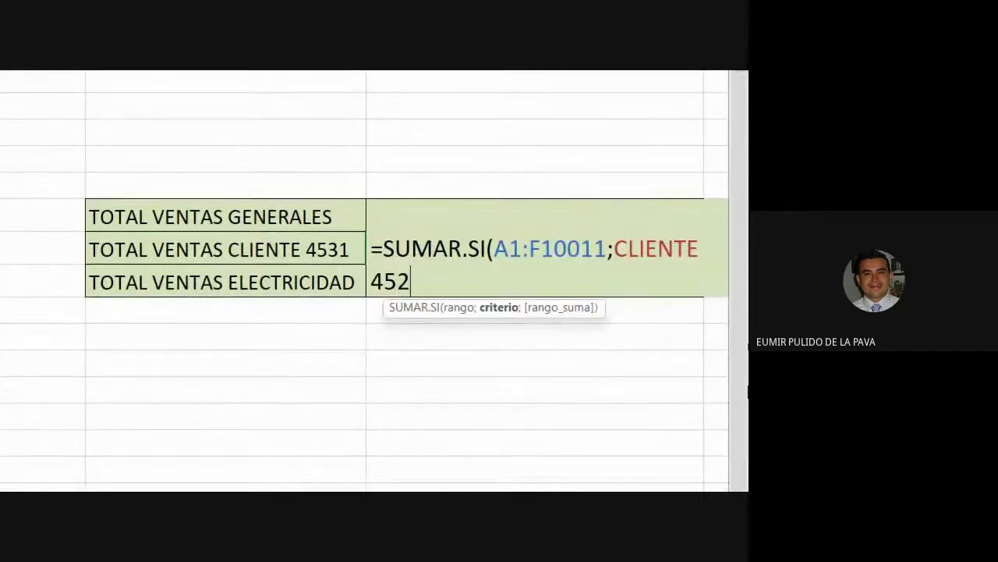
key("BackSpace")
type("31")
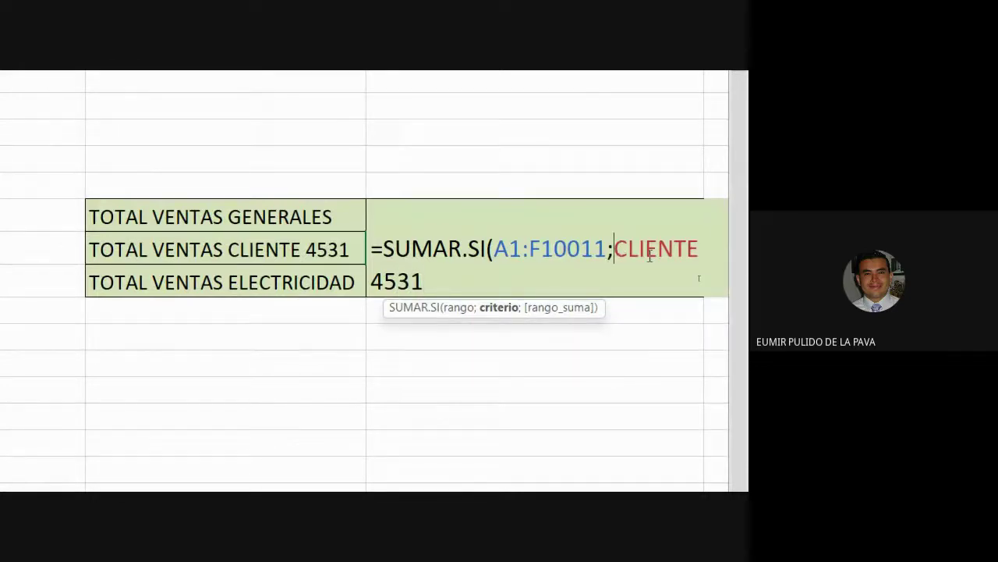
type("\"")
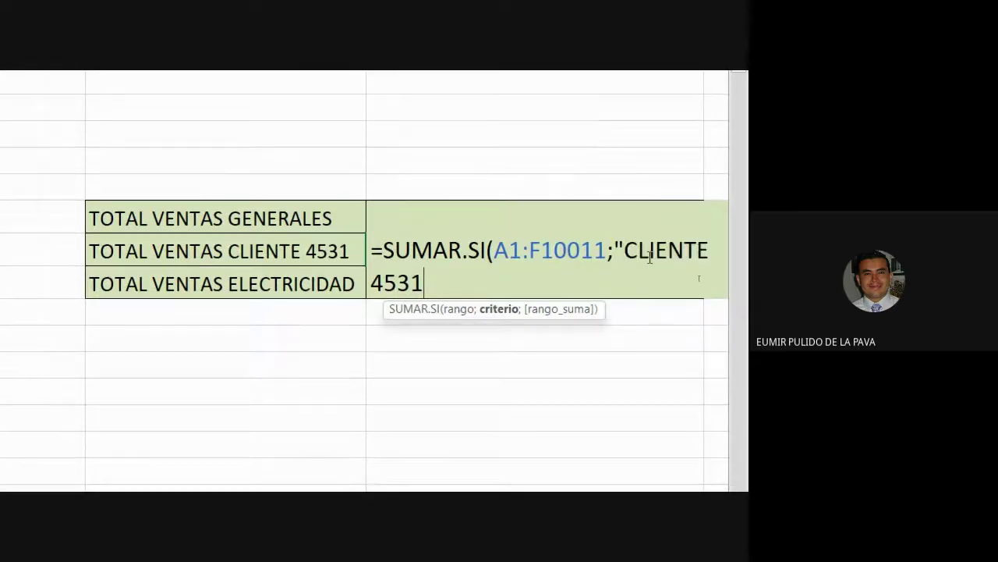
key("End")
type("\"")
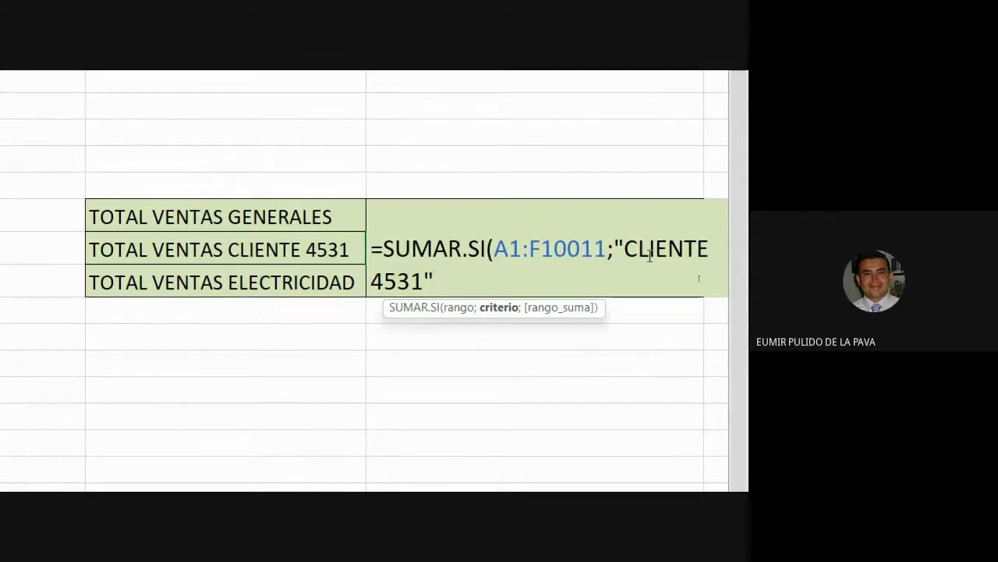
type(";")
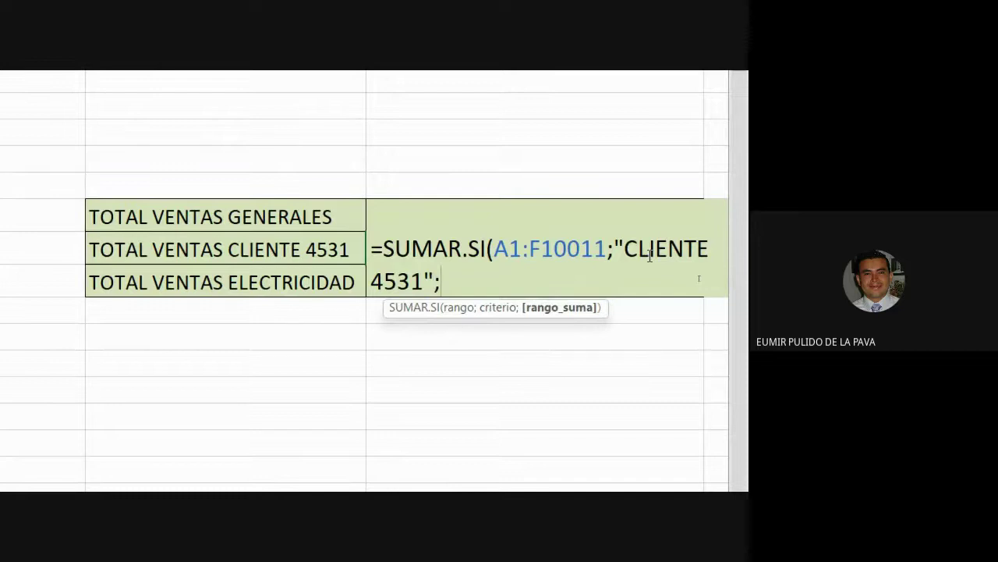
type("VE")
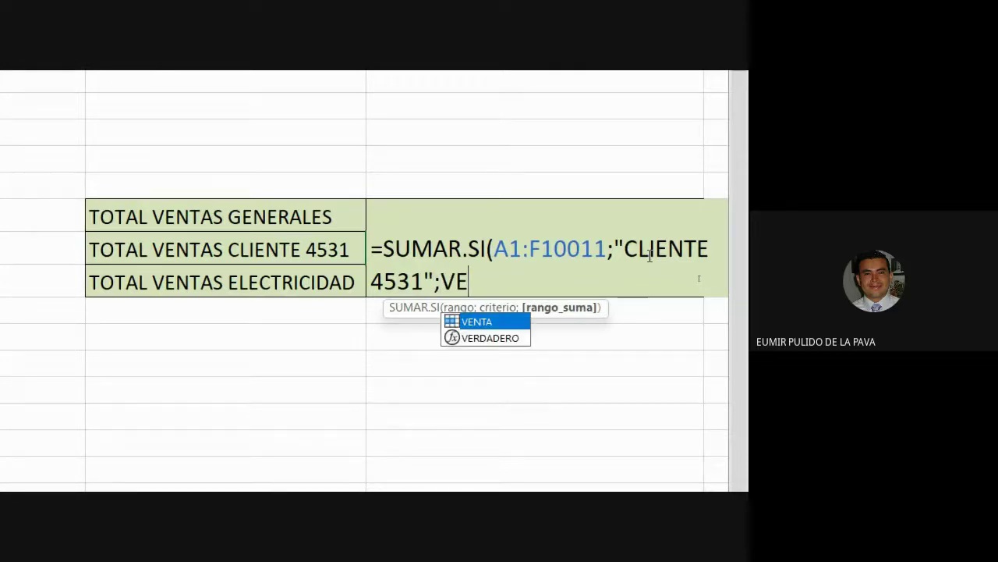
key("Tab")
type(")")
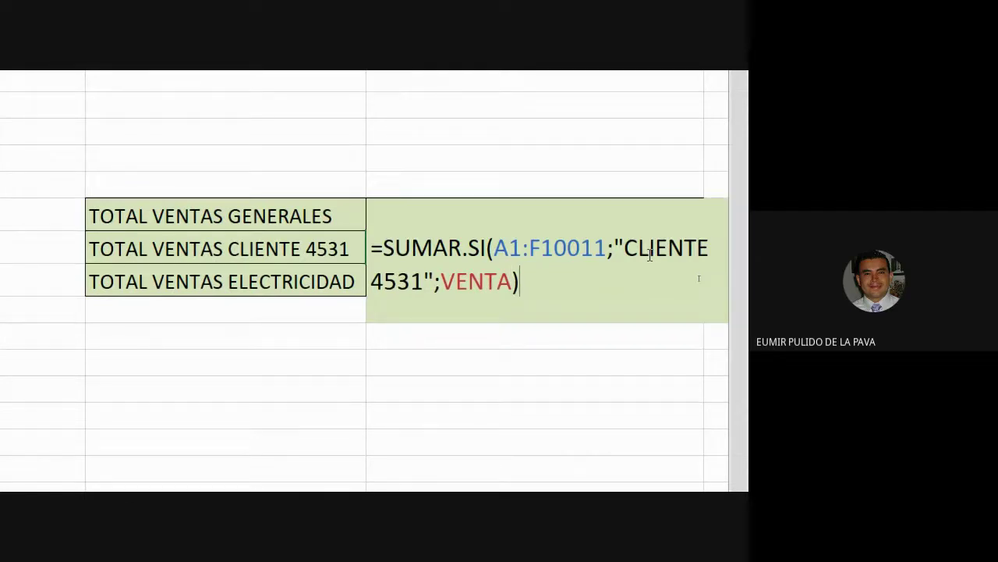
key("Return")
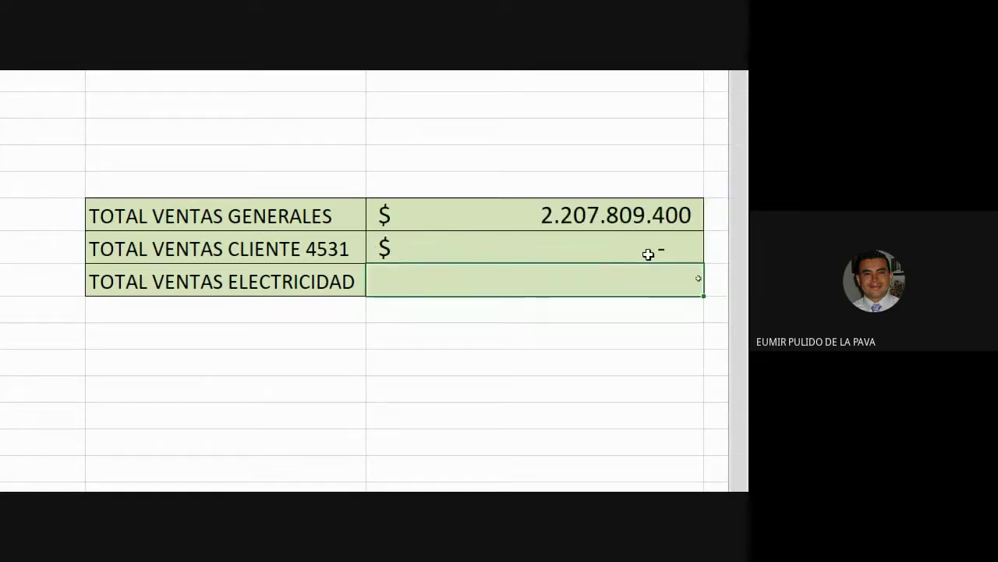
- Open the client 4531 total formula, then filter the CLIENTE column for 4531
left_click(648, 253)
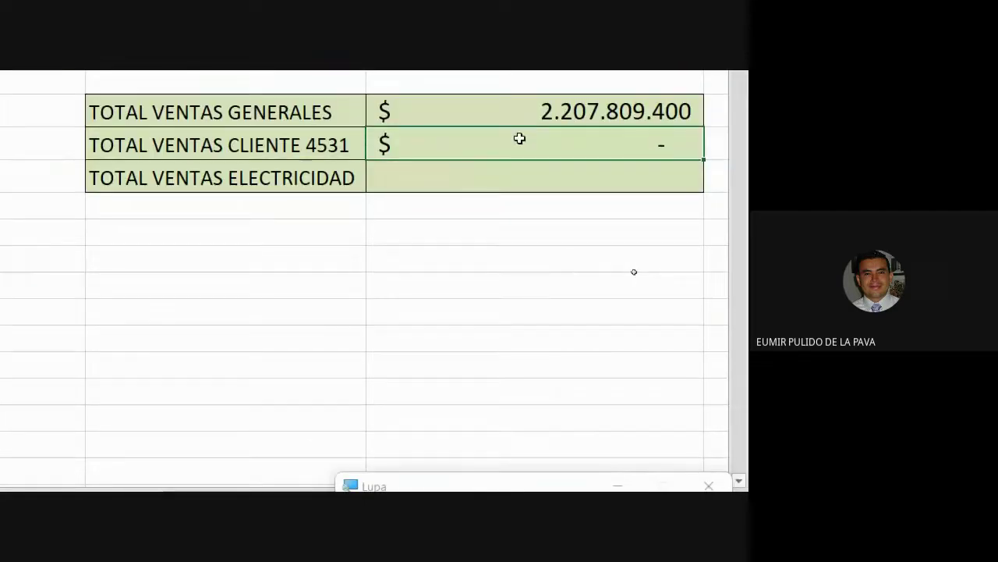
double_click(519, 138)
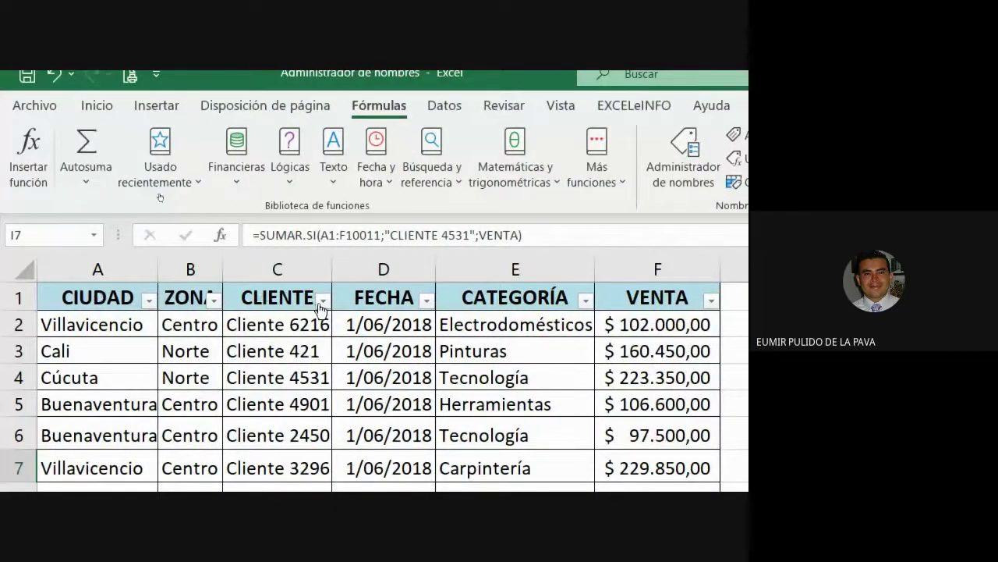
left_click(320, 300)
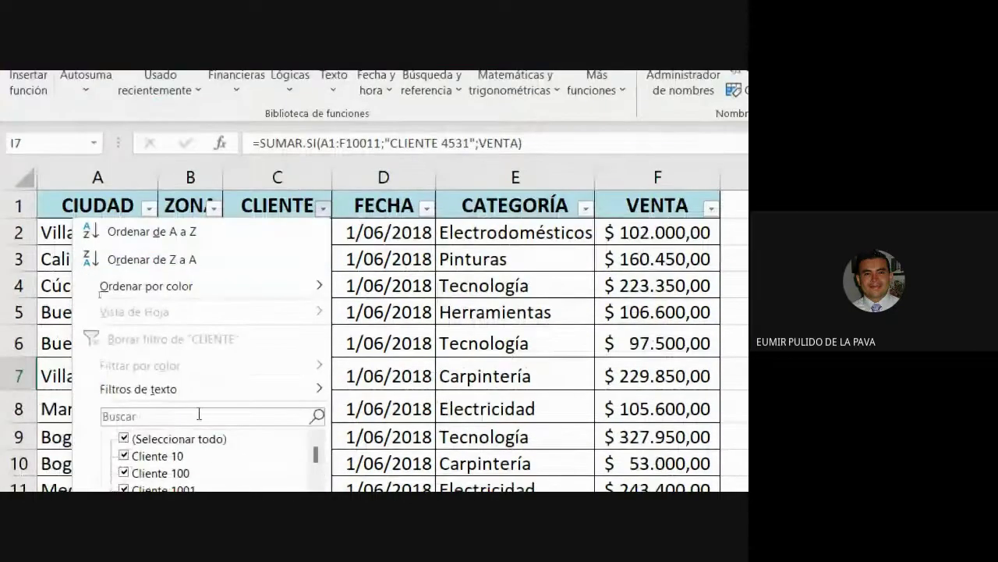
left_click(199, 414)
type("4531")
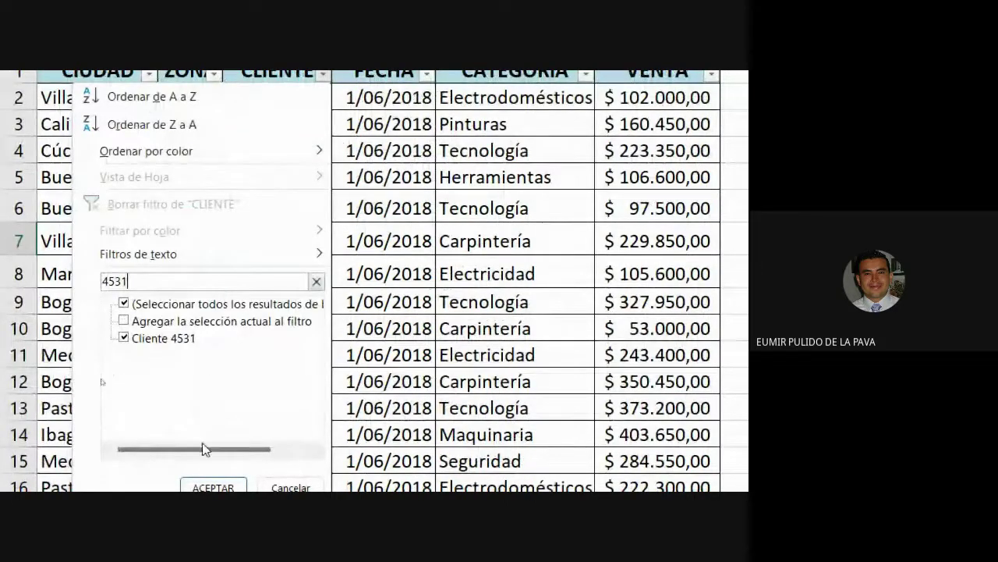
left_click(209, 479)
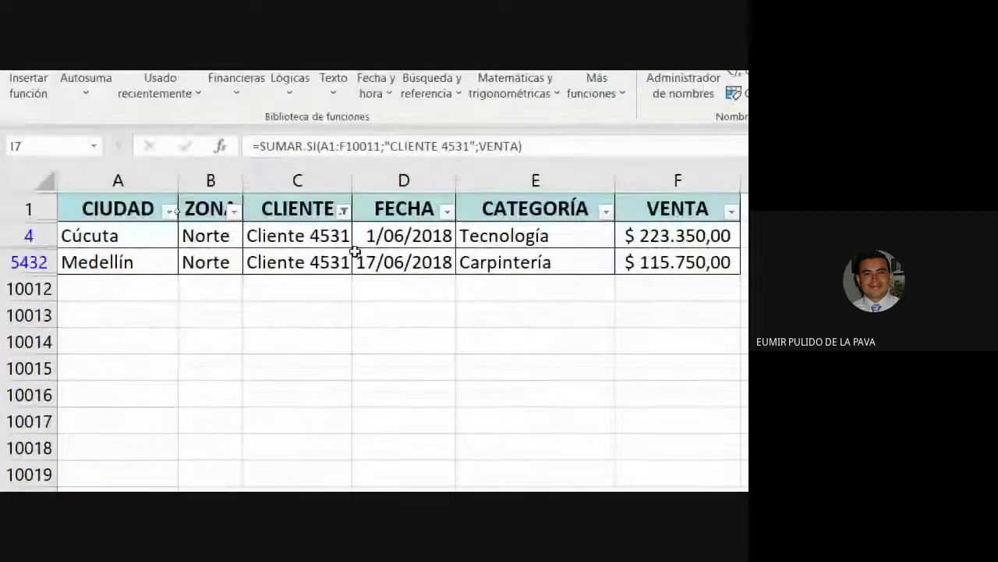
- Check the two Cliente 4531 rows ($ 223.350 and $ 115.750), then clear the CLIENTE filter
left_click(340, 238)
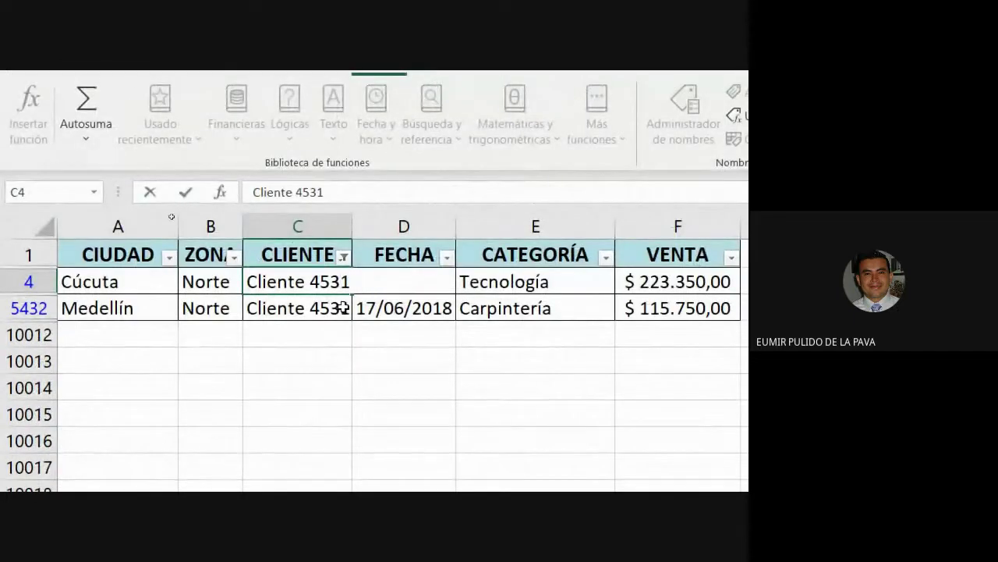
left_click(343, 308)
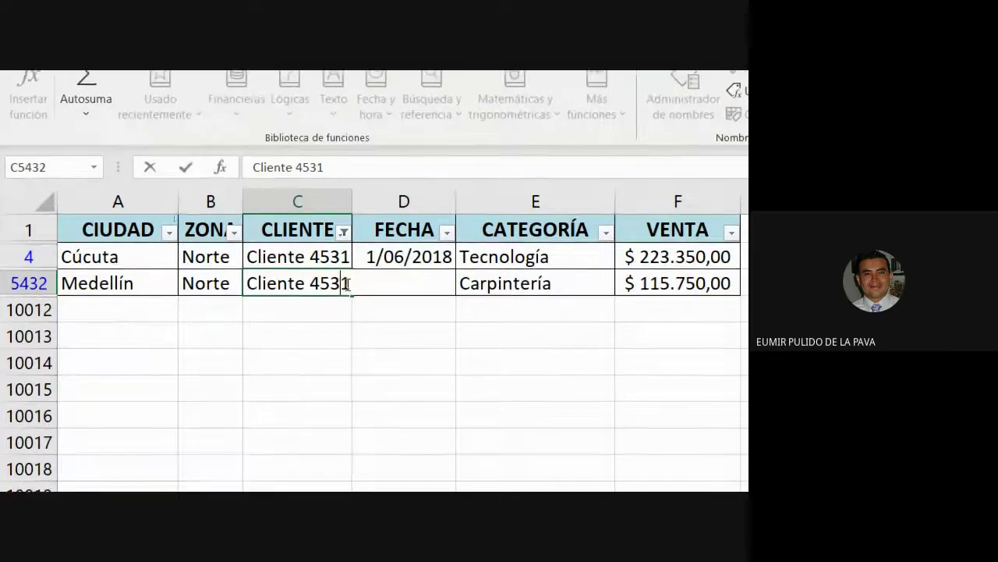
left_click(611, 331)
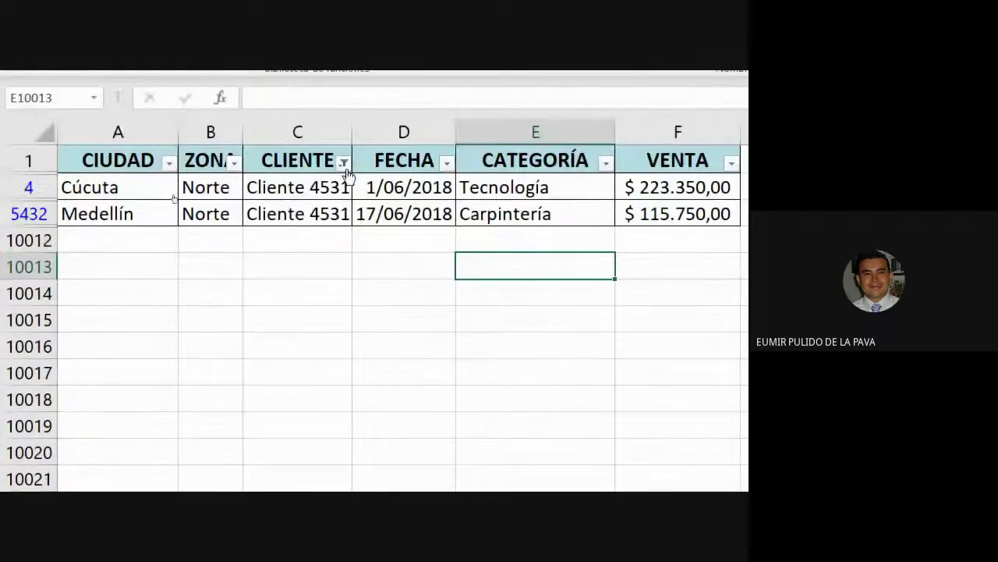
left_click(343, 163)
left_click(290, 296)
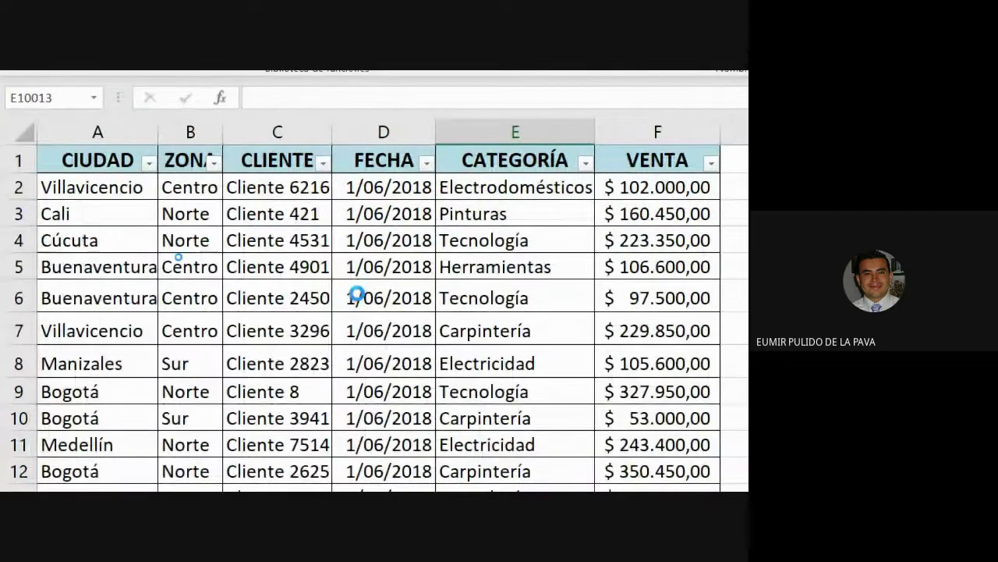
- Edit the client 4531 formula, highlighting its A1:F10011 range and "CLIENTE 4531" criterion
double_click(508, 335)
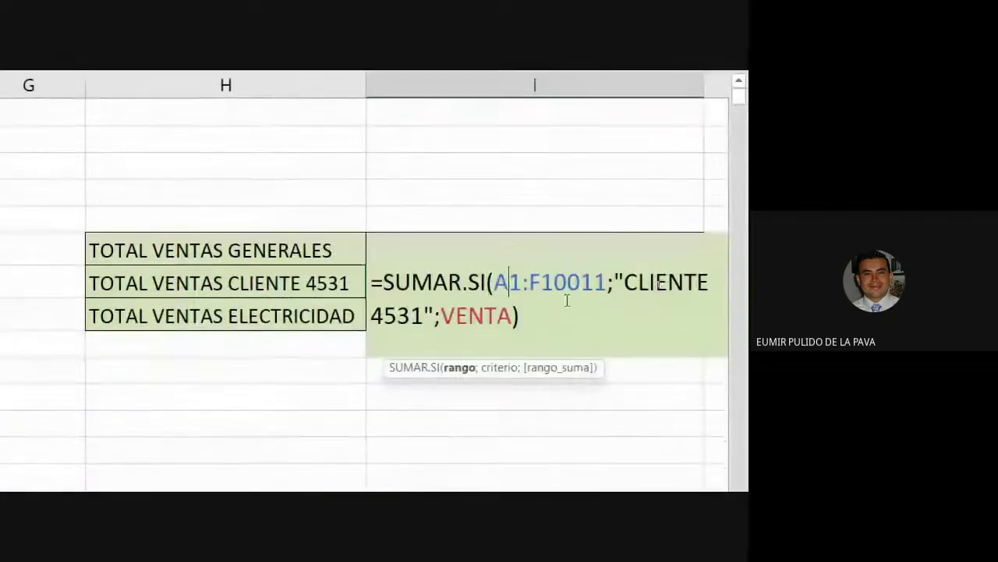
left_click(593, 314)
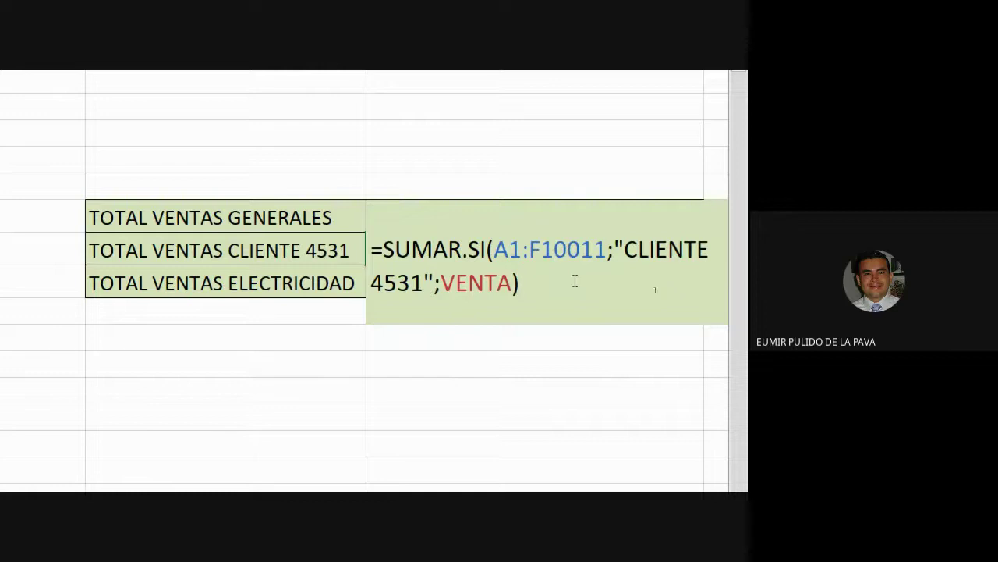
left_click_drag(493, 249, 607, 249)
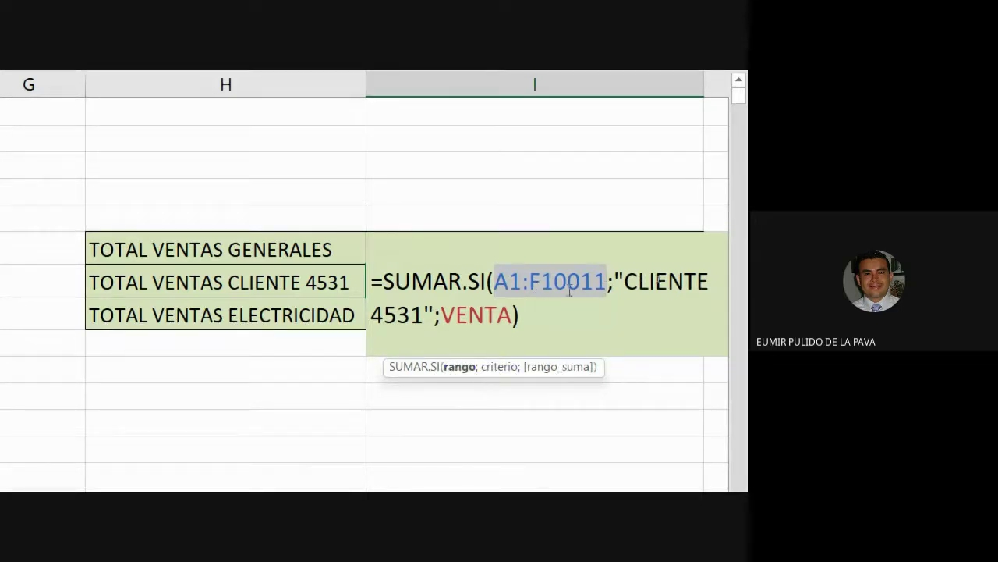
left_click(624, 282)
key("shift+Right")
key("shift+Right")
key("shift+Right")
key("shift+Right")
key("shift+Right")
key("shift+Right")
key("shift+Right")
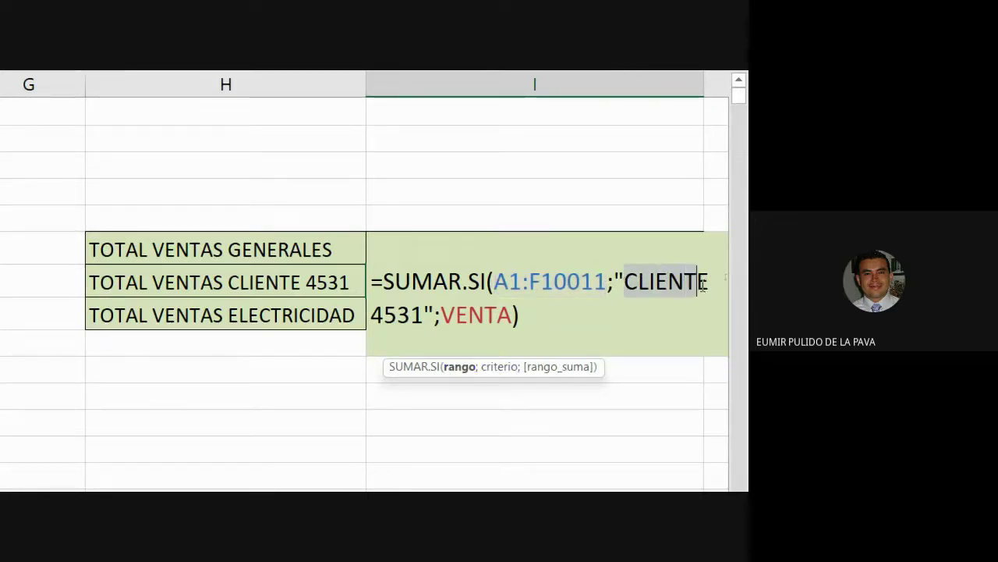
key("shift+Left")
key("shift+Left")
key("shift+Right")
key("shift+Right")
key("shift+Right")
key("shift+Right")
key("shift+Right")
key("shift+Right")
key("shift+Right")
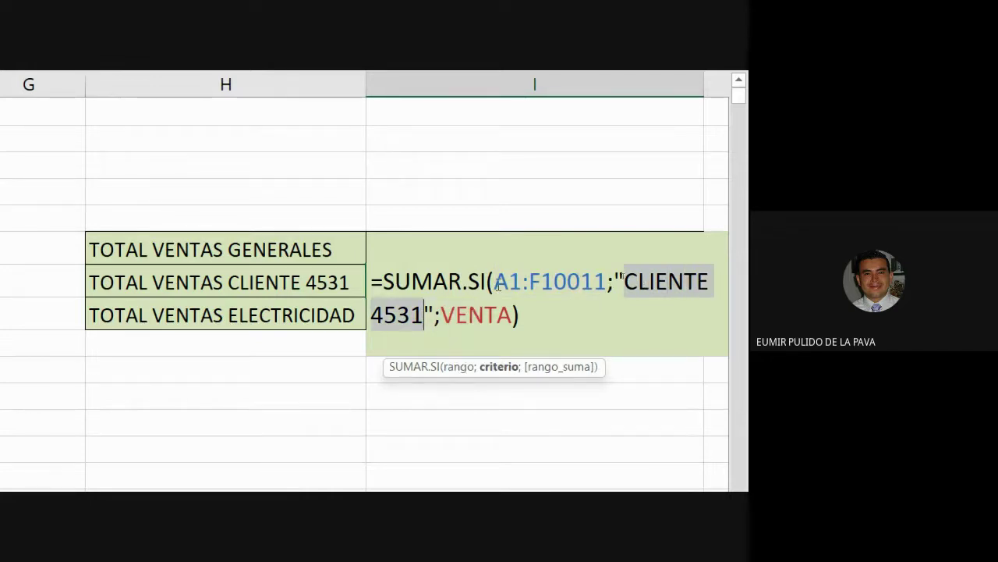
left_click_drag(494, 282, 606, 281)
scroll(114, 198, "left", 5)
scroll(115, 199, "left", 2)
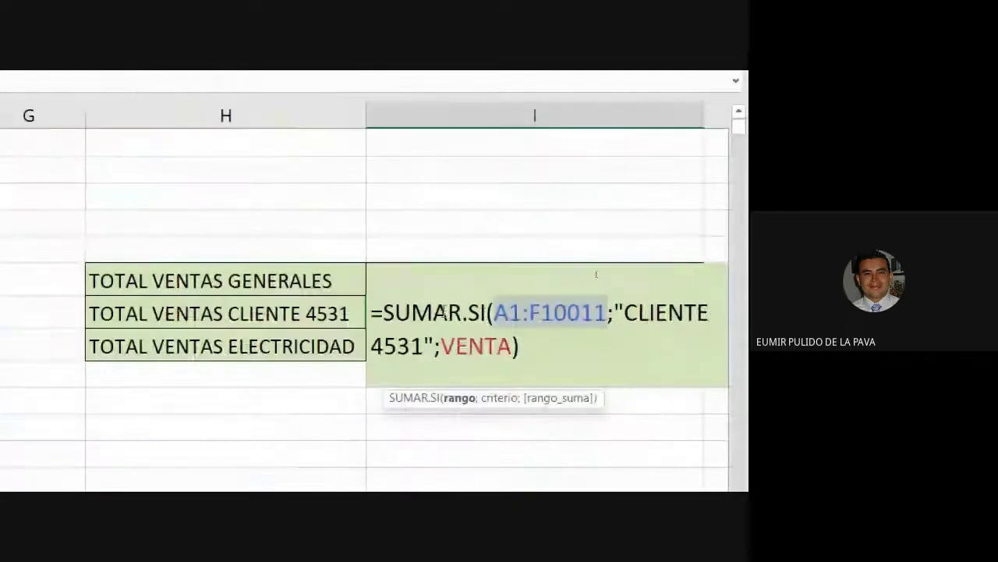
- Replace the range with the CLIENTE named range and commit, giving $ 339.100
type("CLIWN")
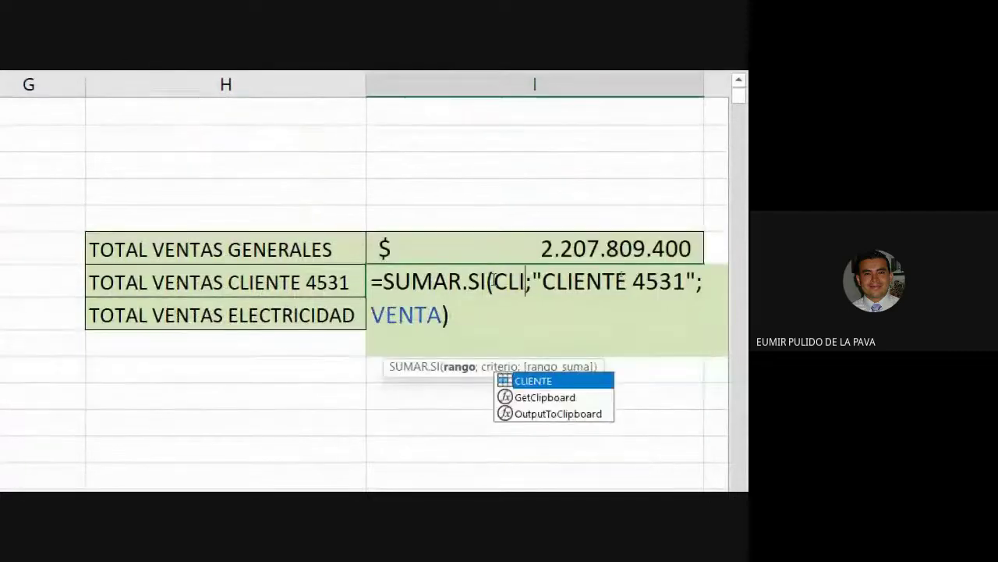
key("BackSpace")
key("BackSpace")
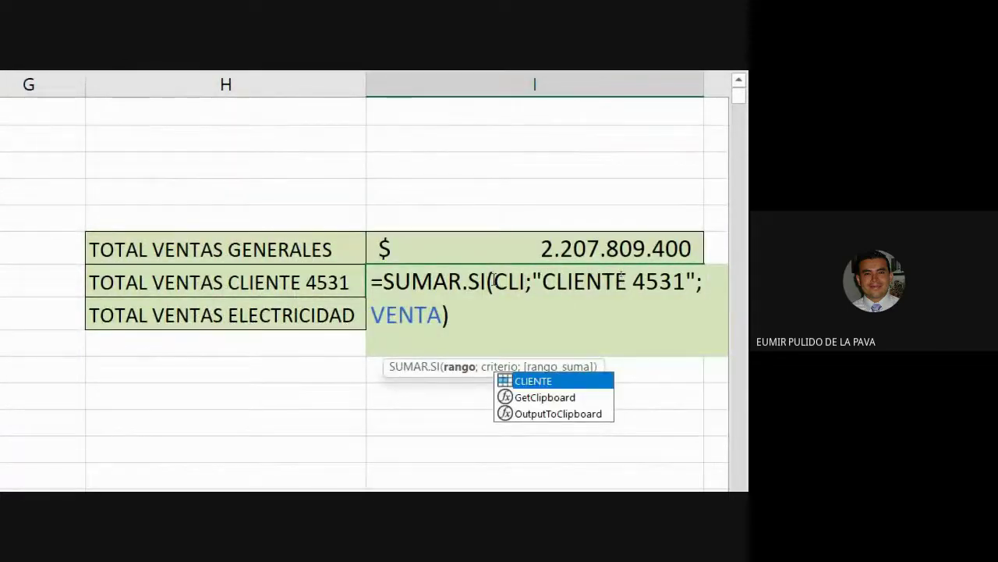
type("EN")
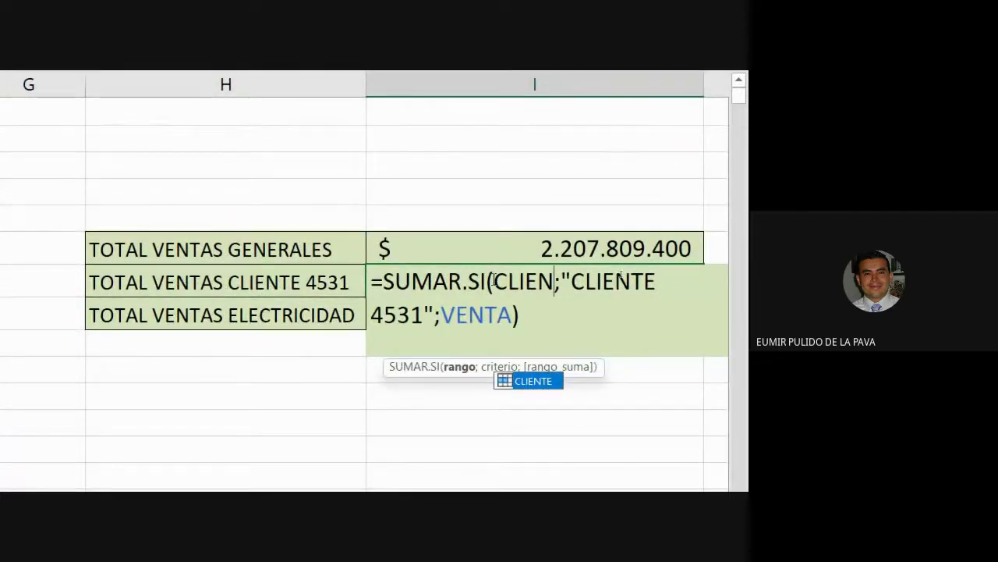
key("Tab")
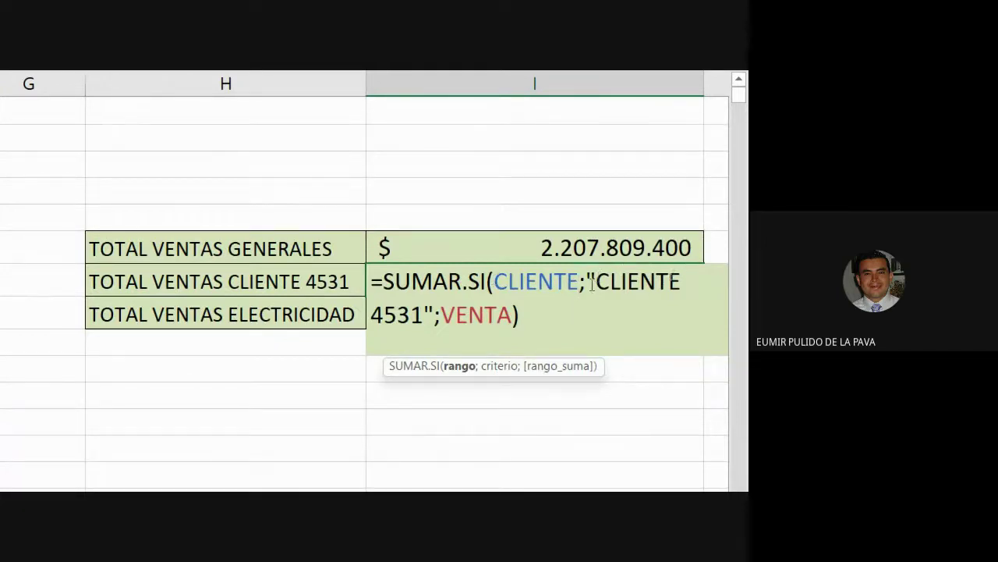
left_click_drag(592, 286, 427, 305)
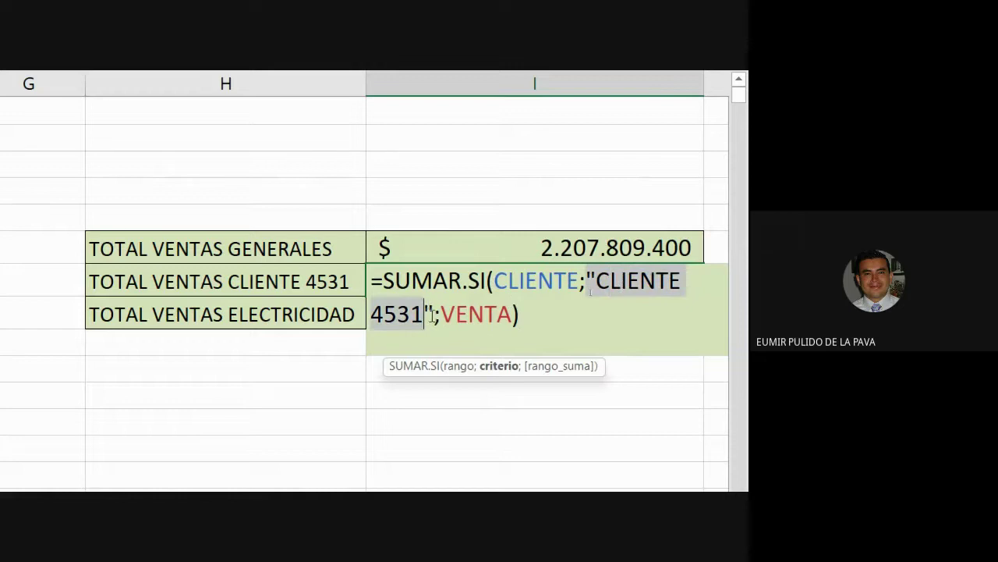
left_click_drag(499, 281, 580, 281)
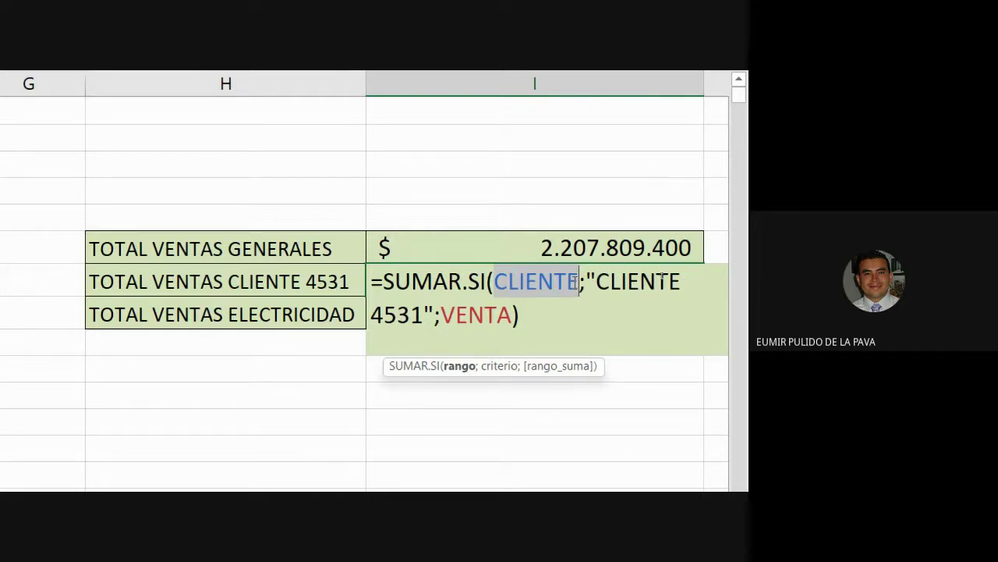
key("Return")
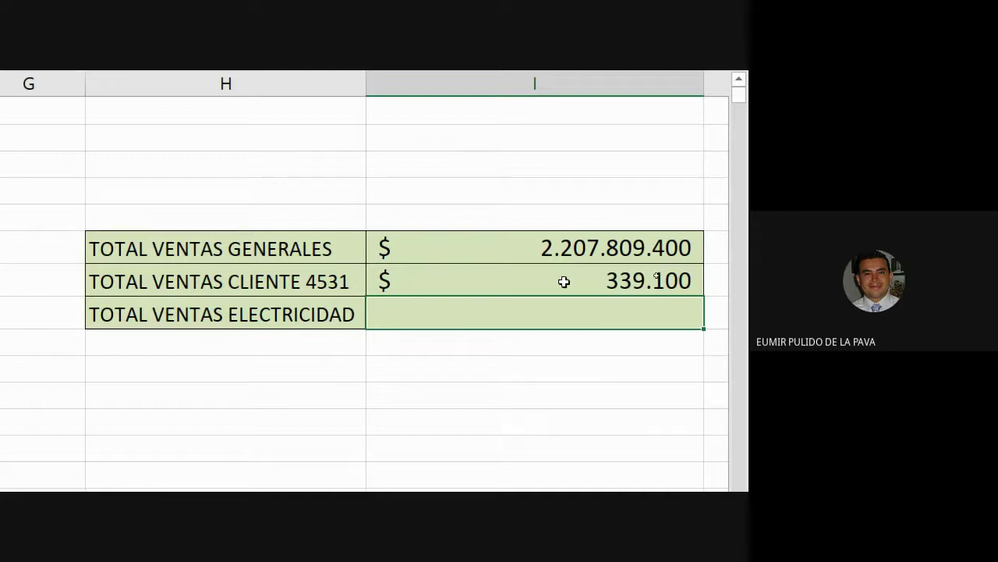
double_click(585, 283)
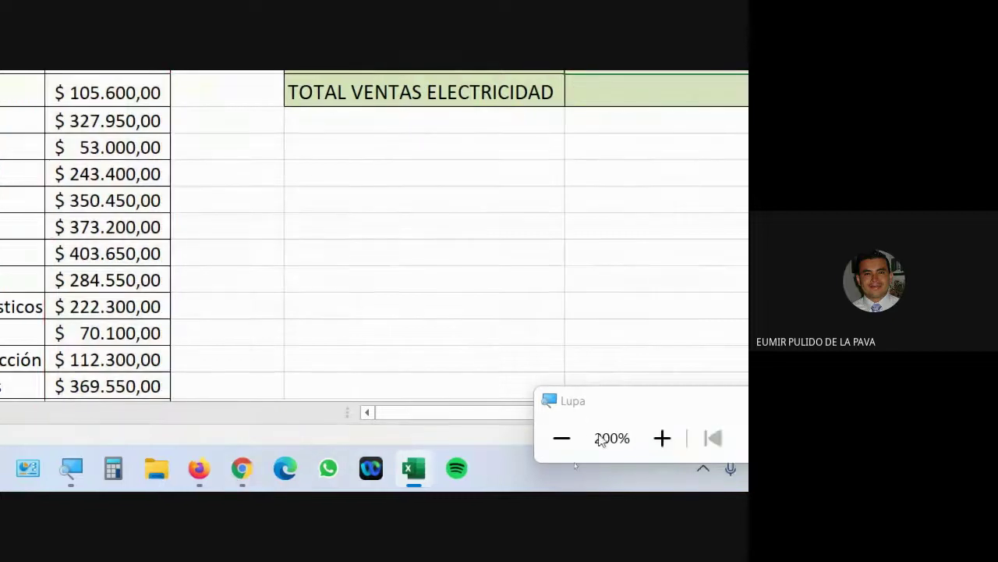
left_click(562, 437)
mouse_move(395, 477)
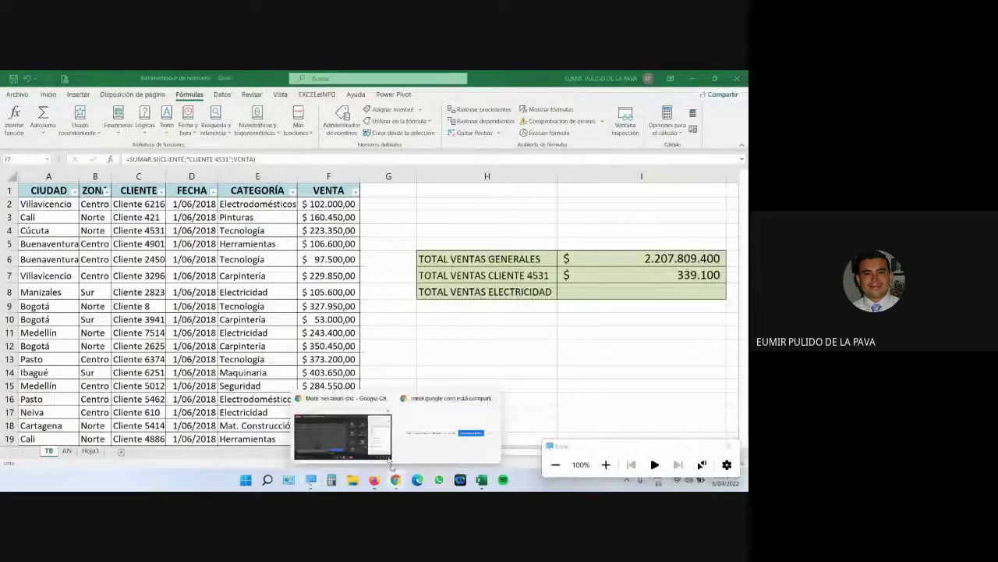
left_click(365, 426)
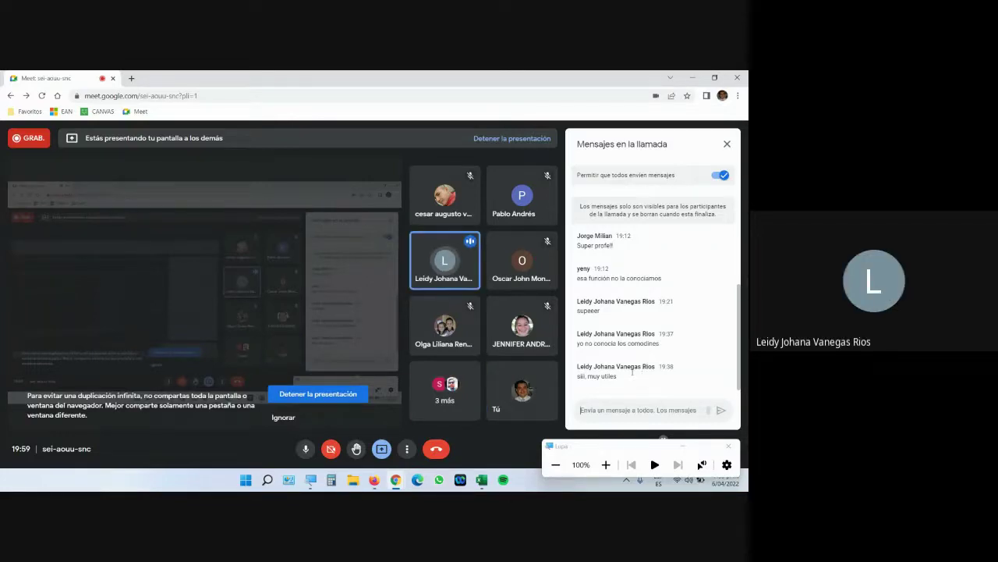
key("alt+Tab")
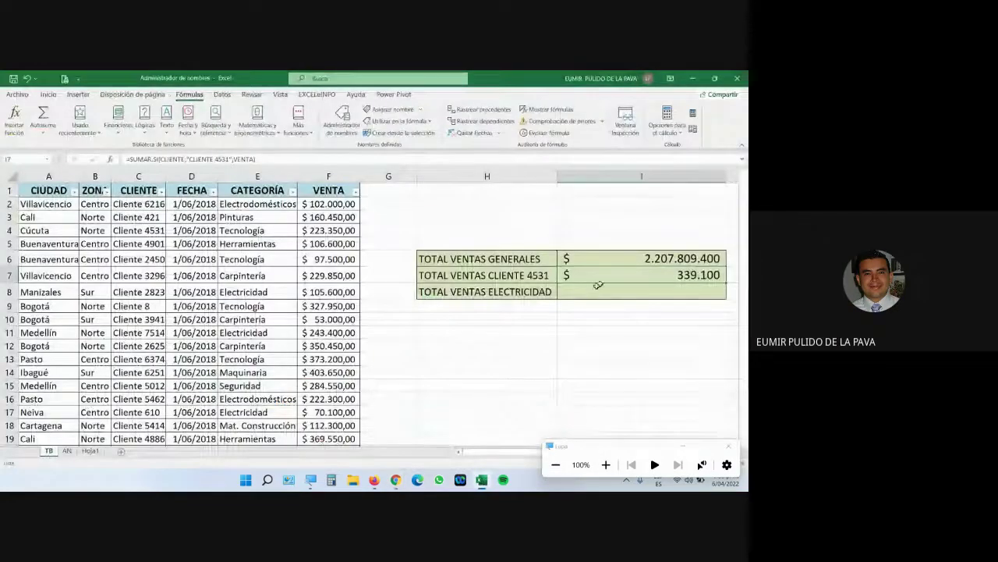
- Select the sales table from A1 and open the Name Manager showing the six column names
left_click(52, 189)
left_click_drag(51, 189, 316, 384)
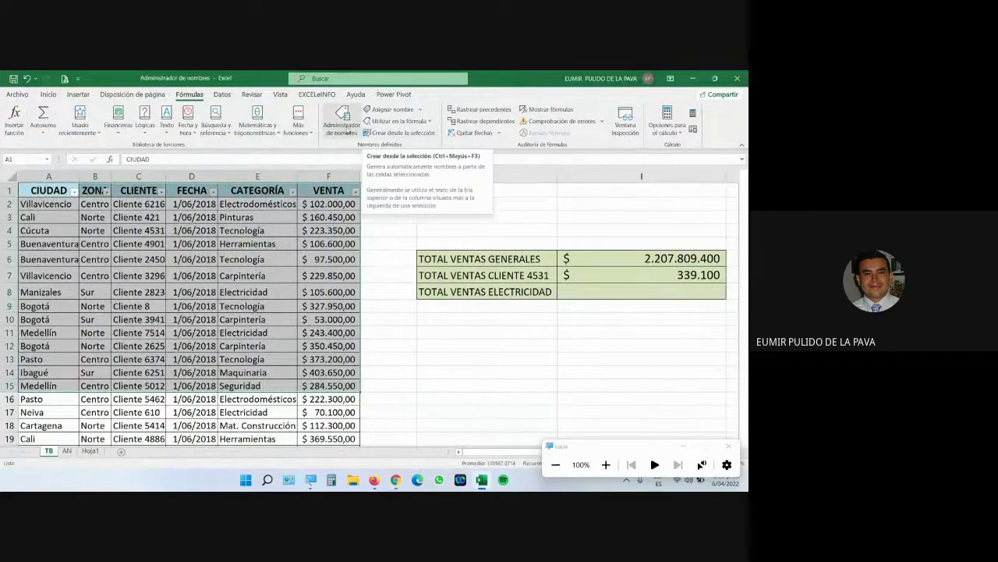
left_click(341, 121)
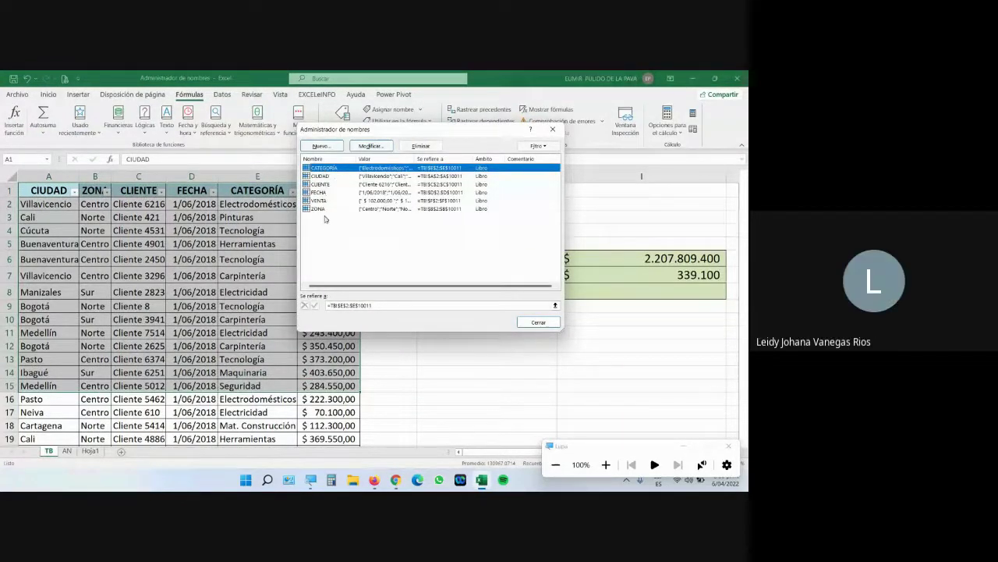
- Close the Name Manager, open I7's SUMAR.SI formula and magnify the screen
left_click(538, 322)
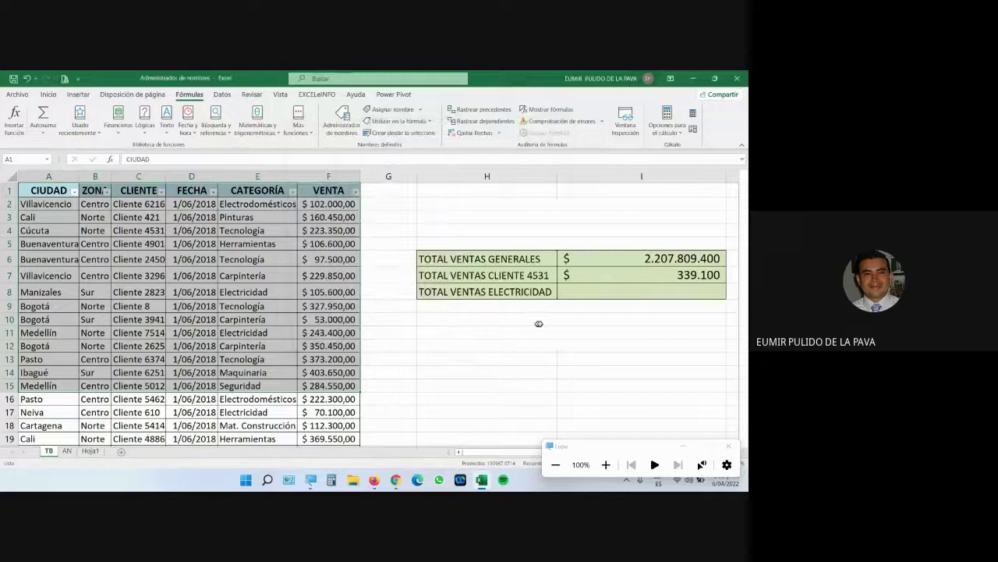
double_click(604, 274)
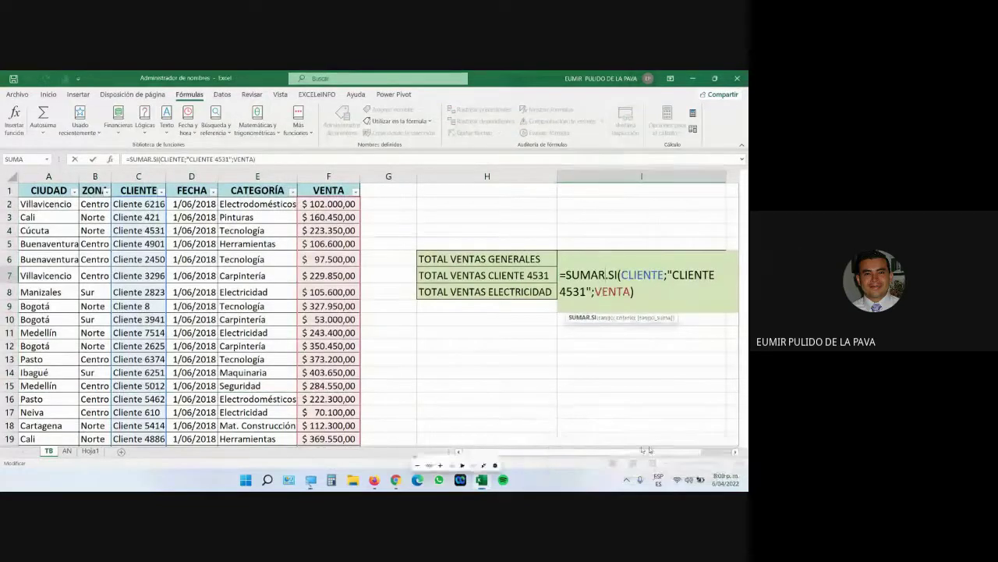
left_click(310, 480)
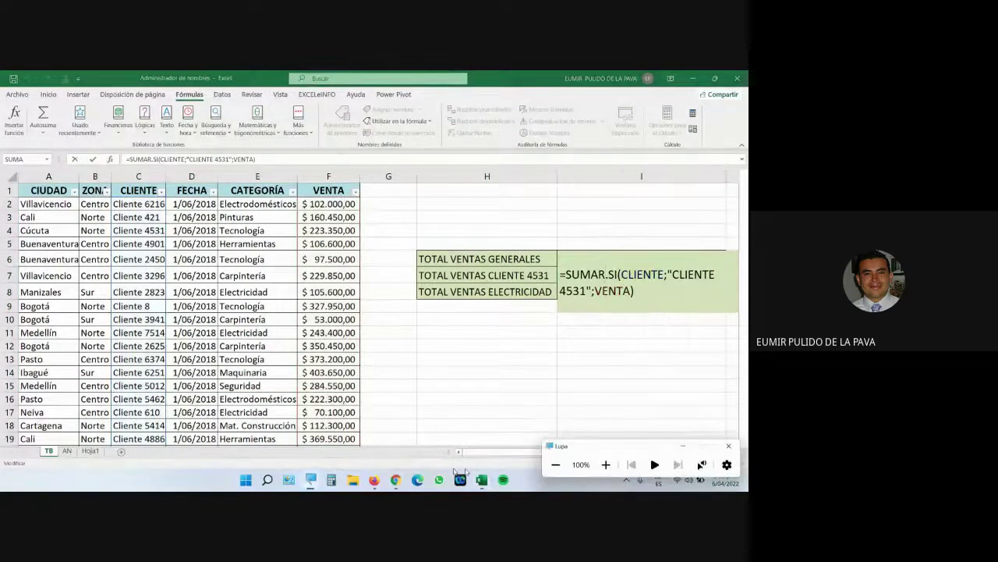
left_click(599, 466)
left_click(605, 464)
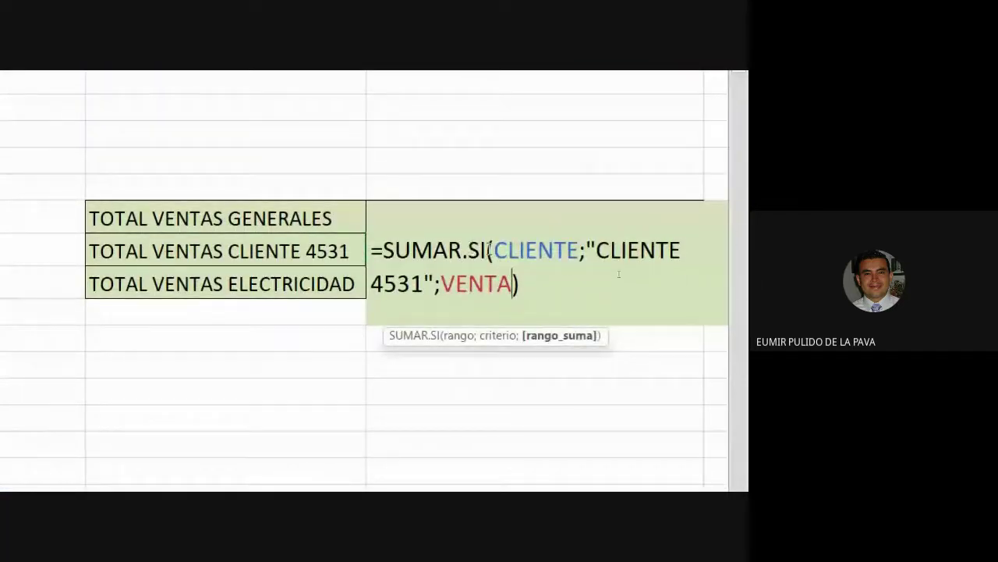
- Highlight the CLIENTE, "CLIENTE 4531" and VENTA arguments, then exit unchanged and reset magnification
left_click_drag(494, 249, 581, 250)
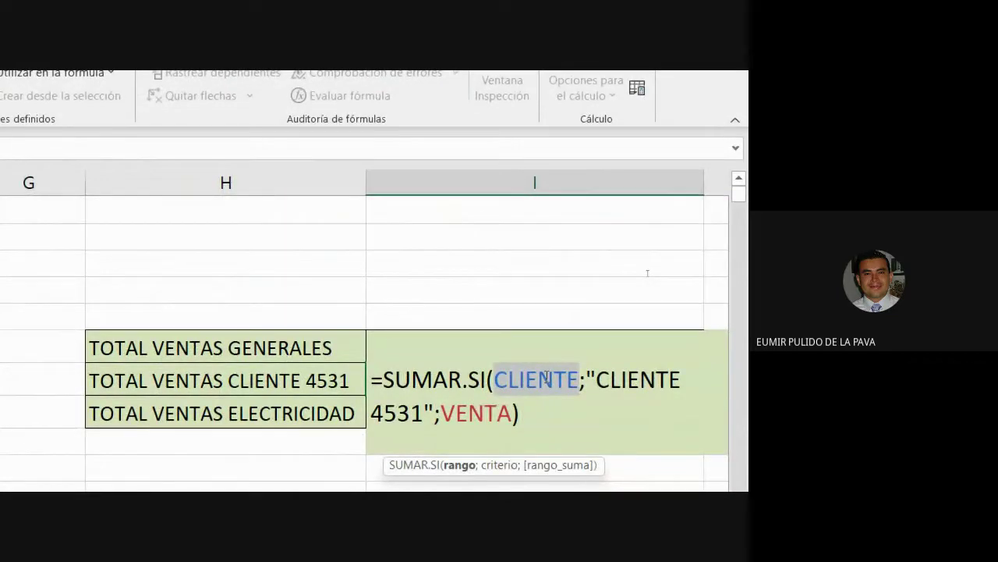
left_click_drag(587, 380, 433, 409)
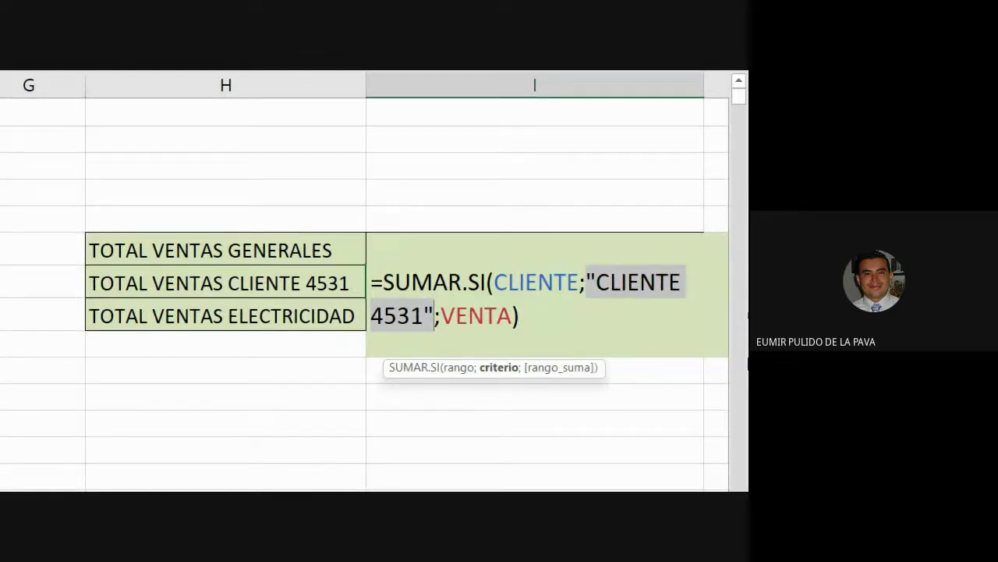
left_click_drag(447, 321, 512, 316)
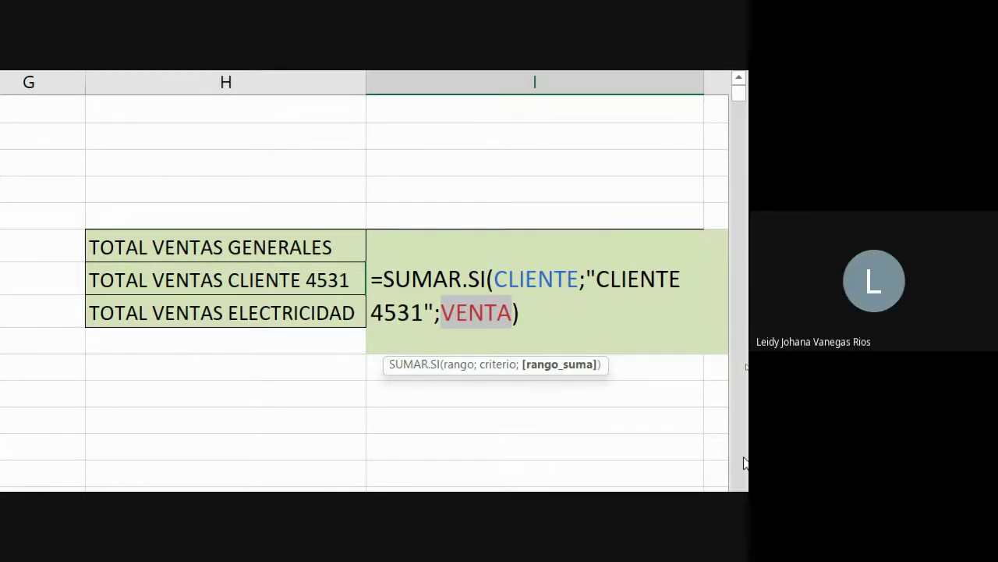
key("Return")
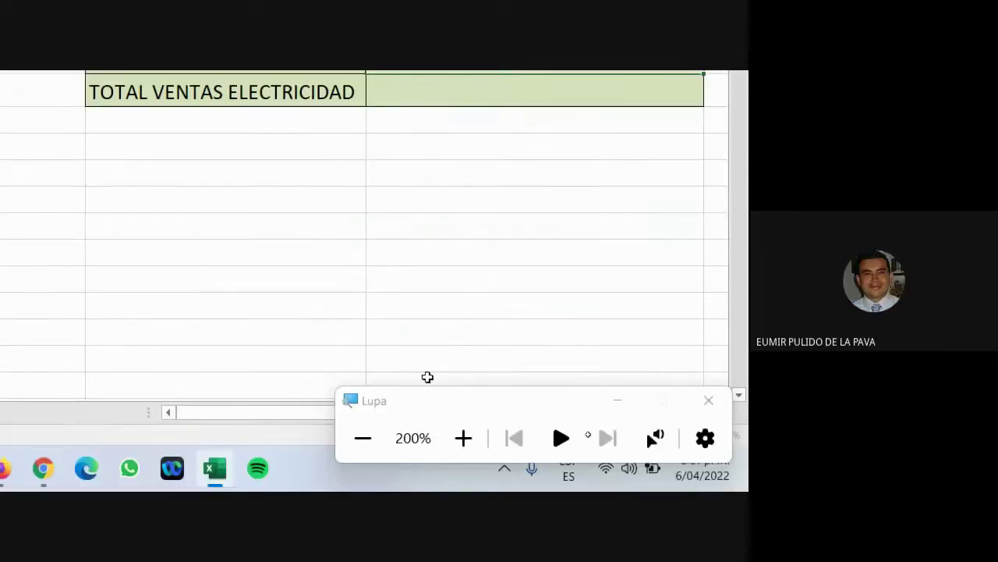
left_click(364, 438)
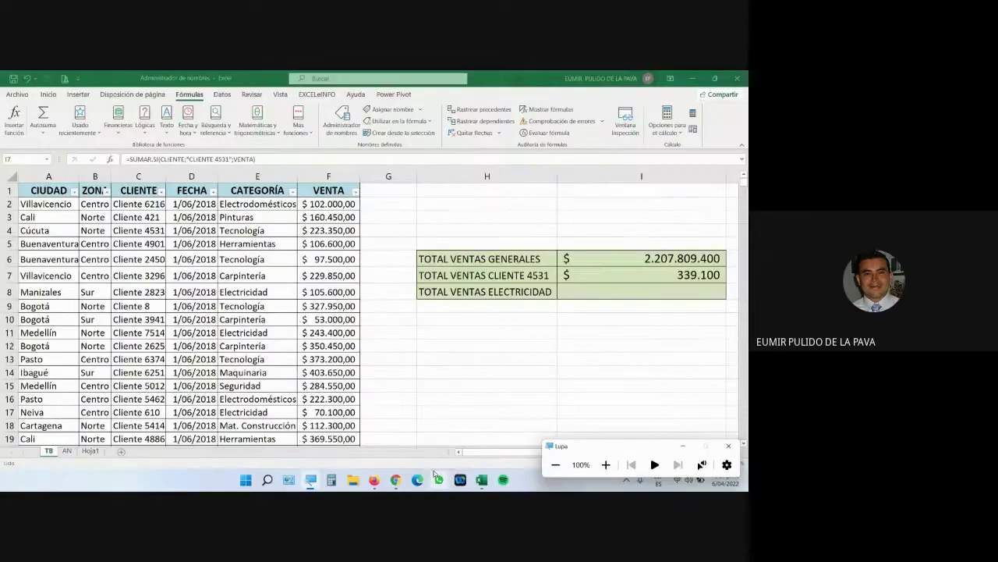
- Show the Google Meet call, dismiss the notification prompt, and bring the sales workbook back up
left_click(395, 479)
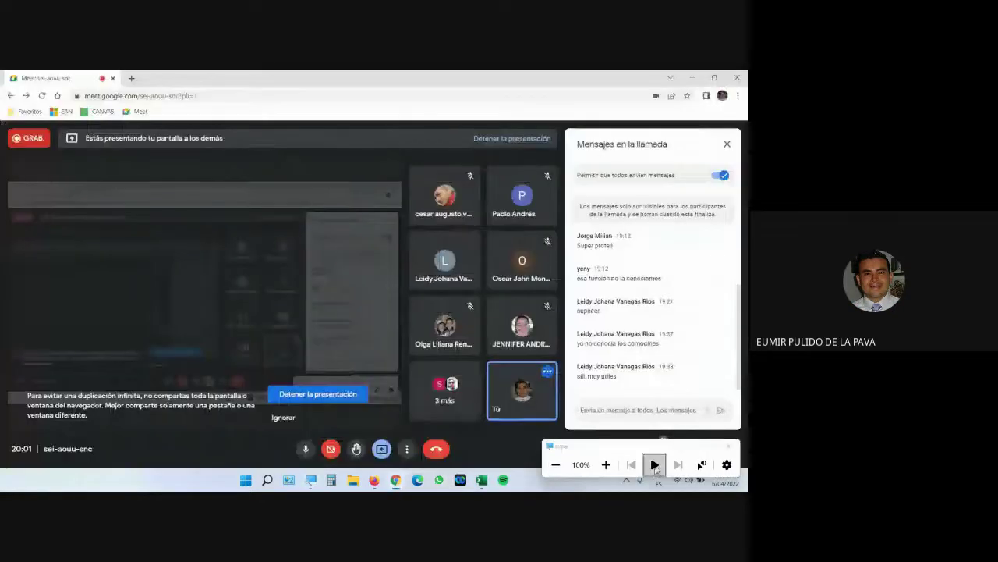
mouse_move(522, 401)
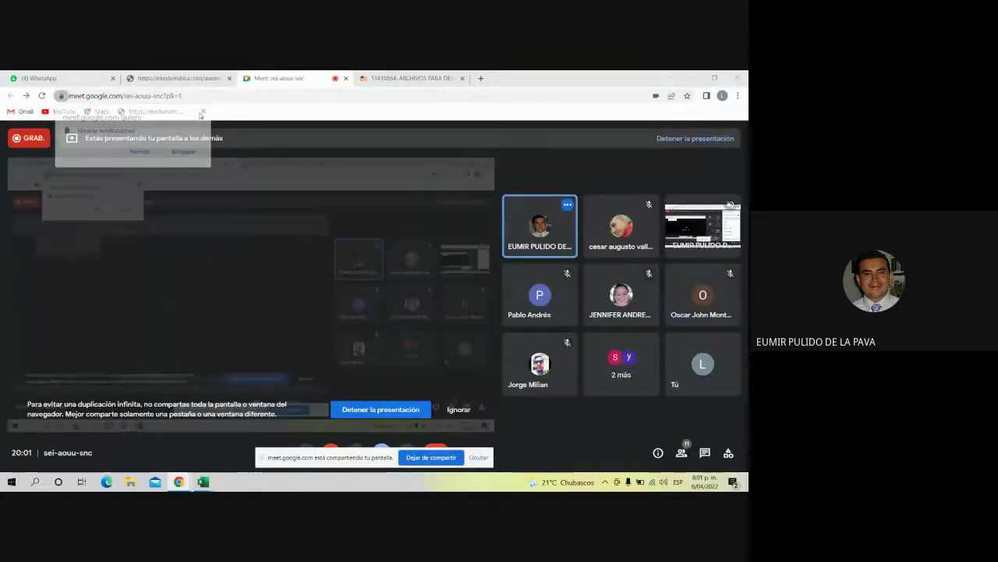
left_click(201, 110)
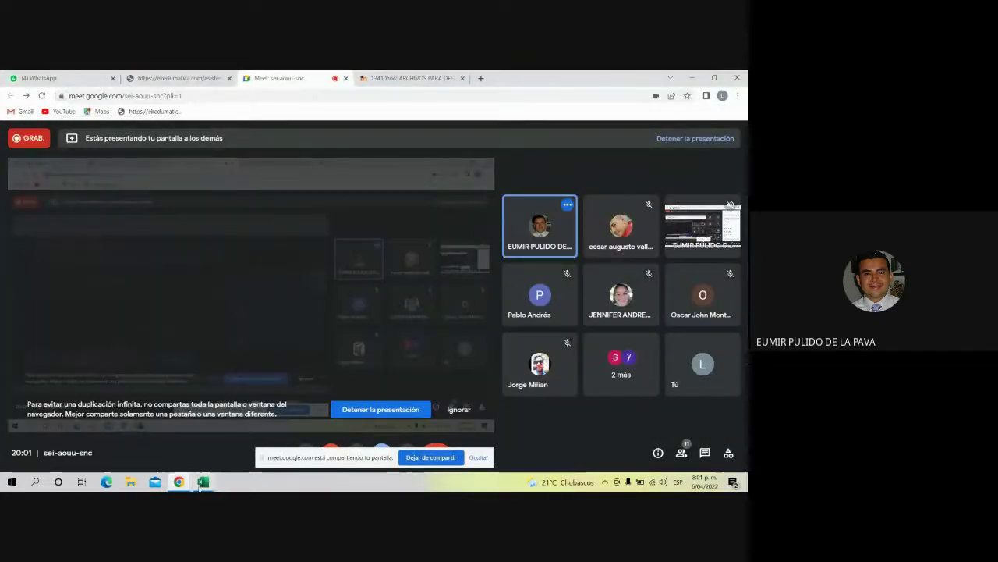
mouse_move(204, 483)
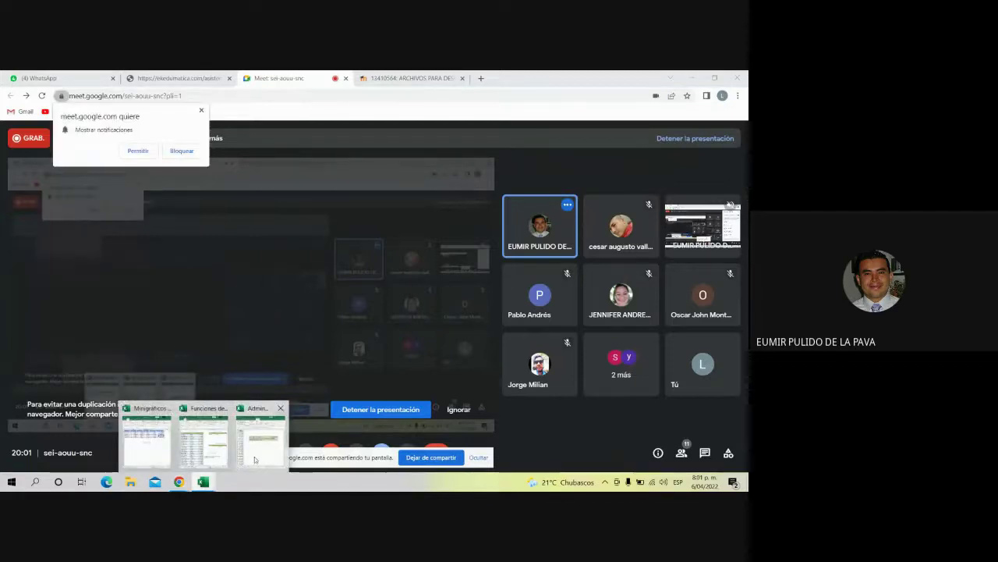
left_click(286, 408)
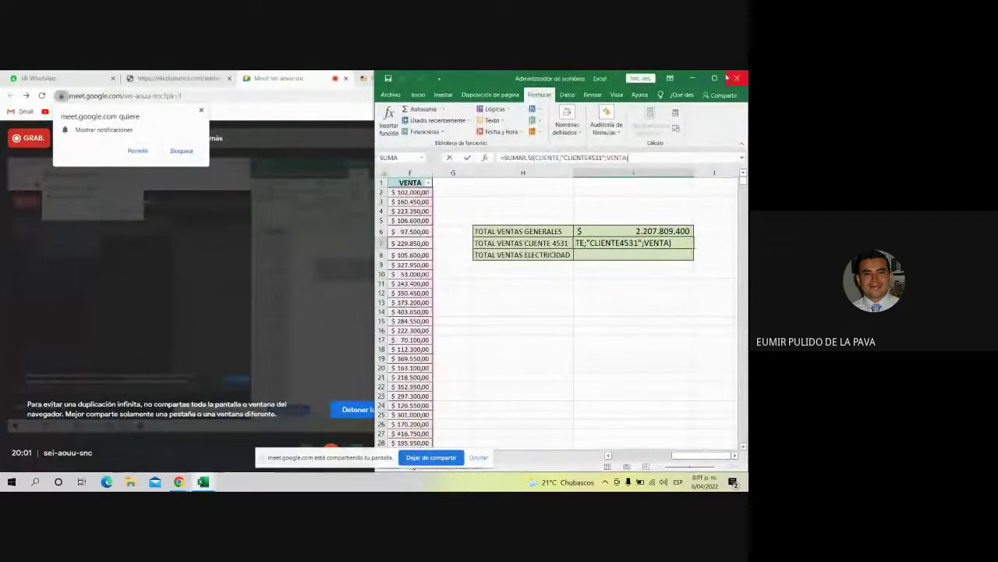
- Maximize the sales workbook window and dismiss the screen-sharing notice
left_click(714, 78)
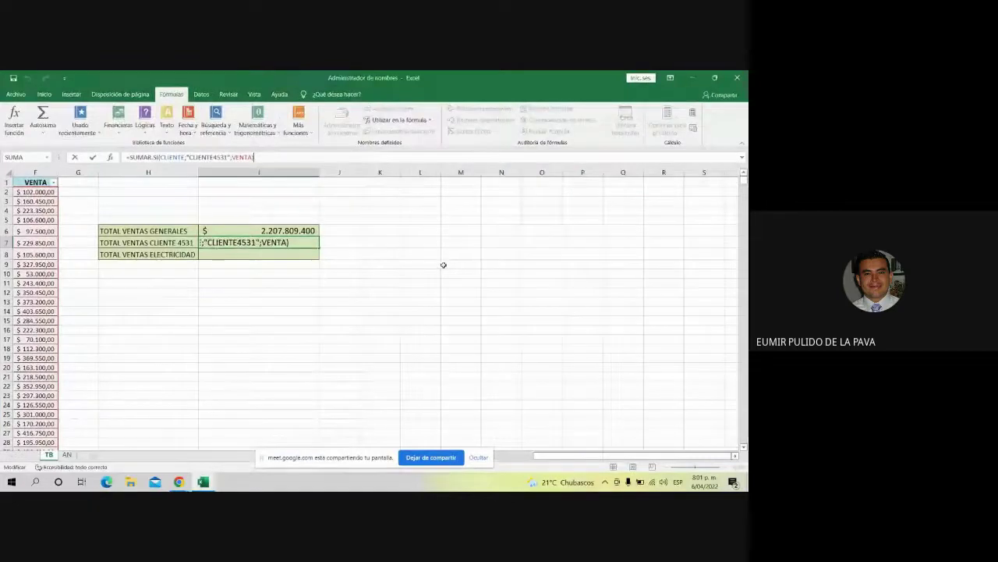
left_click(478, 458)
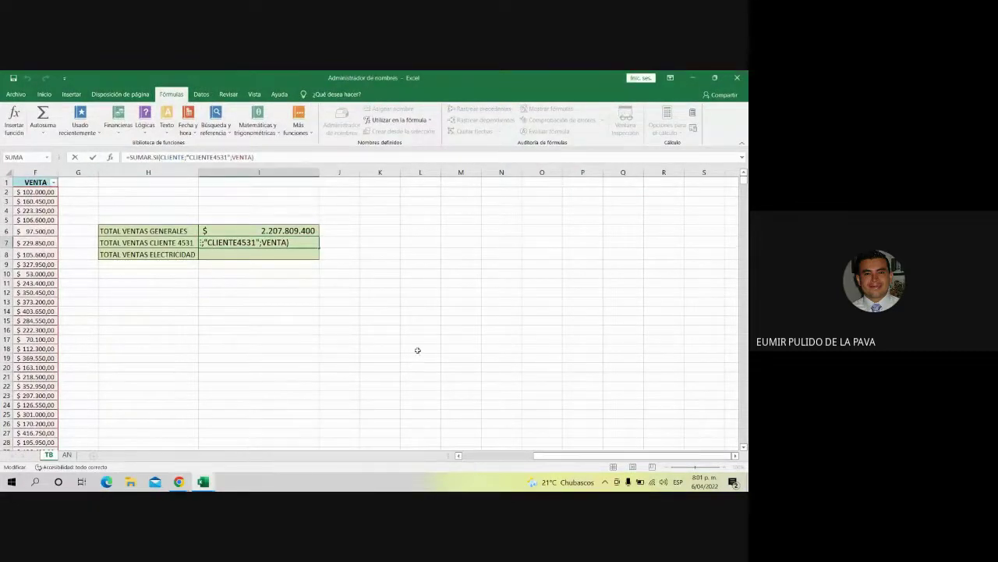
left_click_drag(538, 455, 501, 435)
left_click(458, 291)
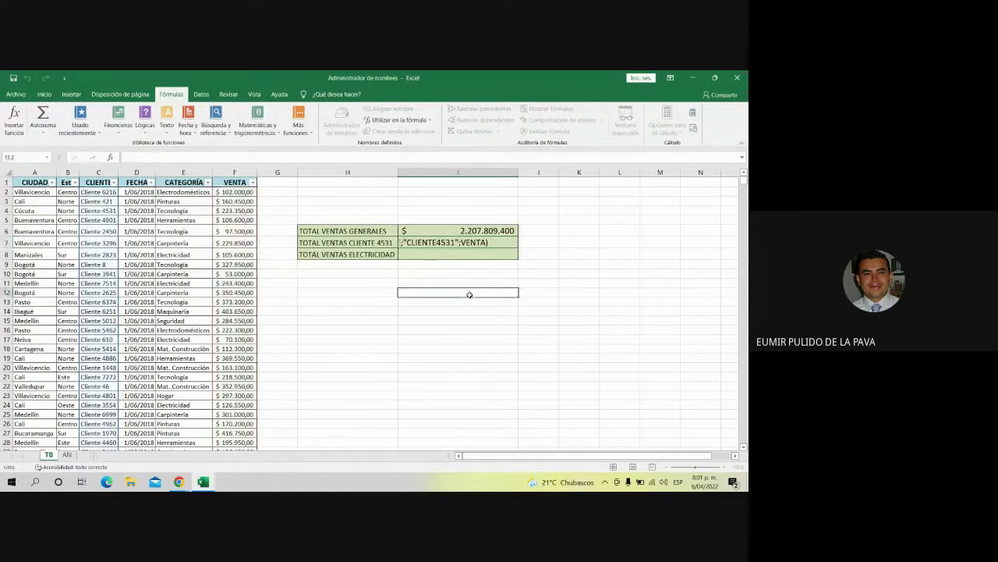
- Change the I7 SUMAR.SI criterion to "CLIENTE 4531" so the total shows 339.100
left_click(457, 243)
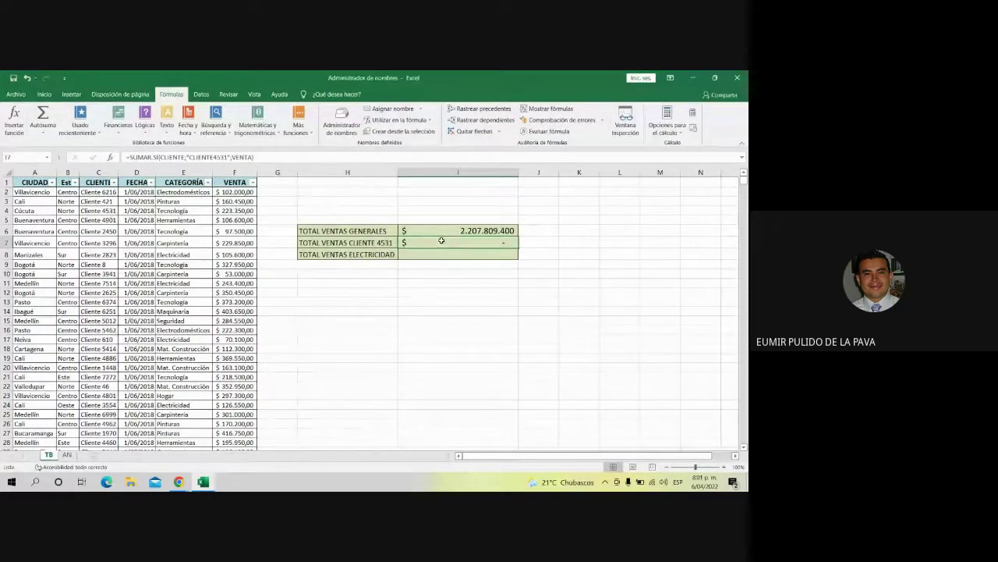
left_click(214, 157)
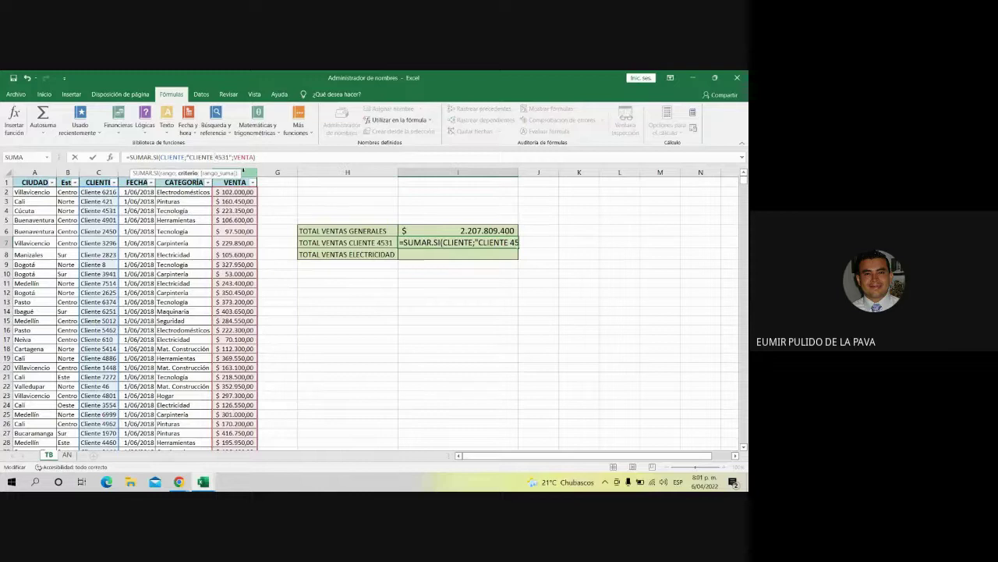
key("Return")
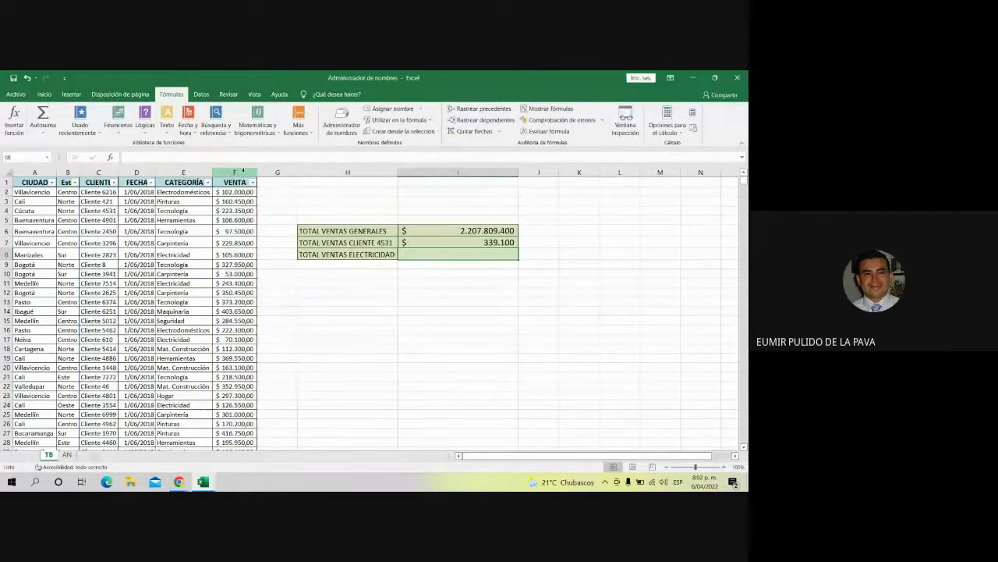
left_click(421, 244)
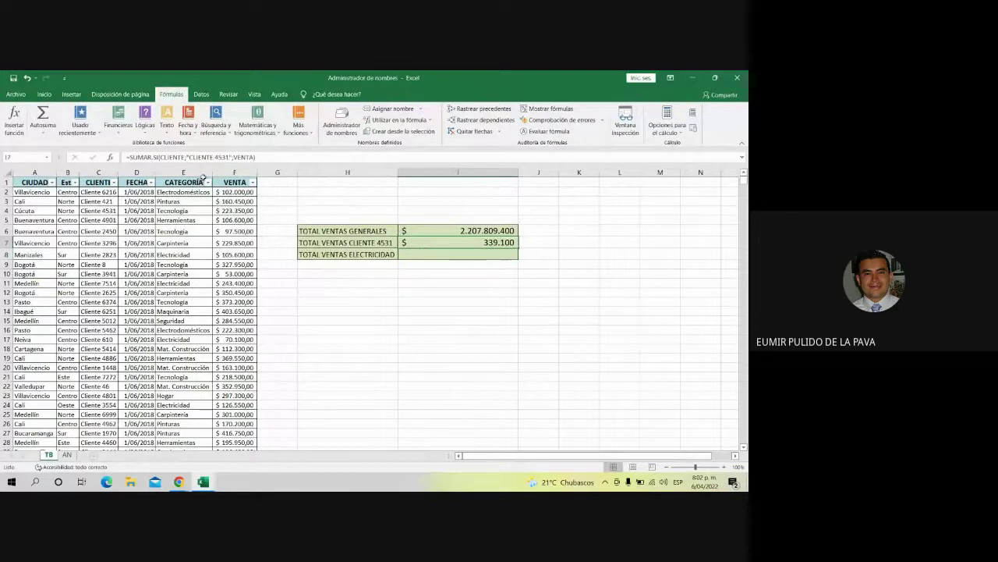
left_click(216, 158)
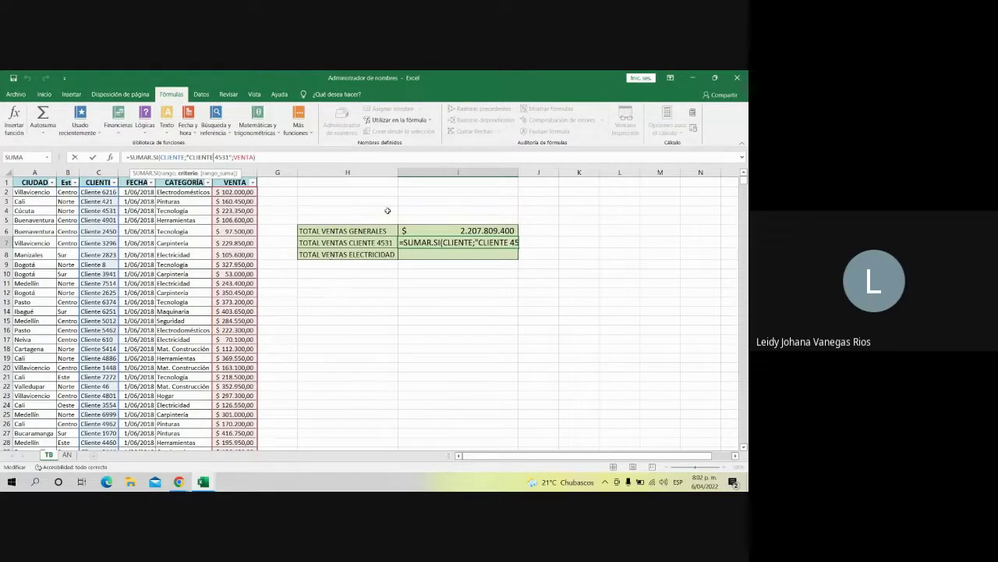
left_click(431, 259)
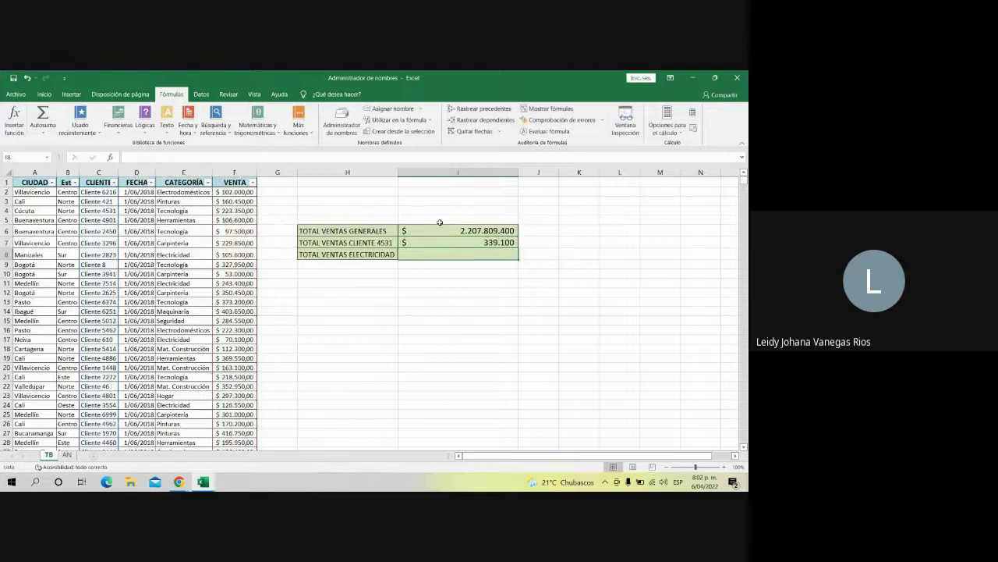
- Recheck the I7 total, then minimize the Excel workbook window
left_click(456, 242)
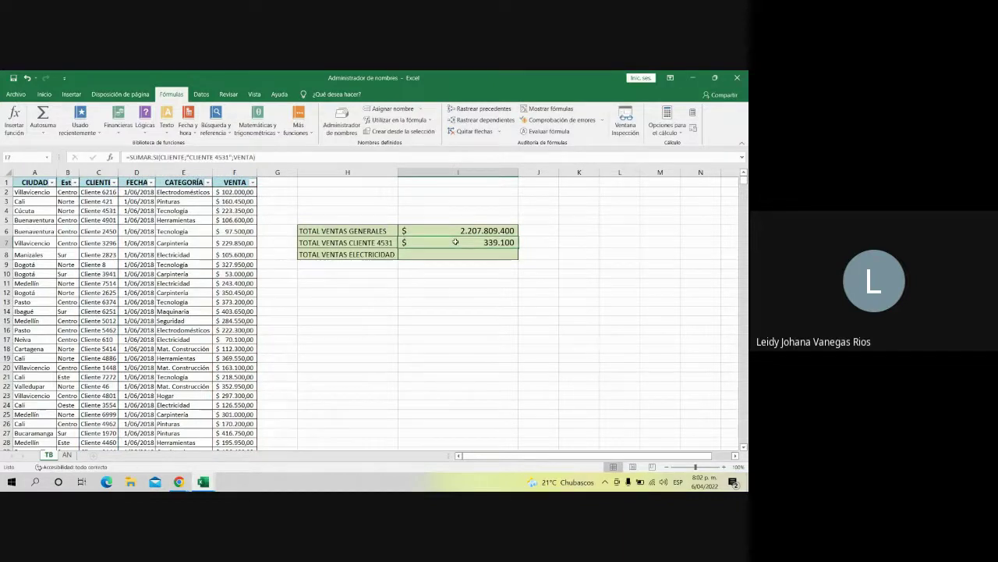
left_click(538, 210)
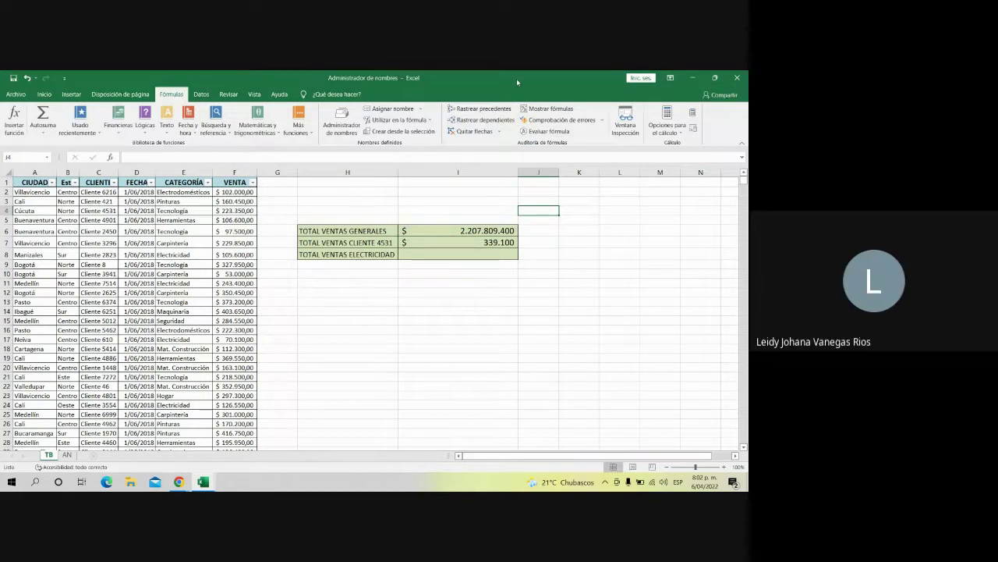
left_click(693, 77)
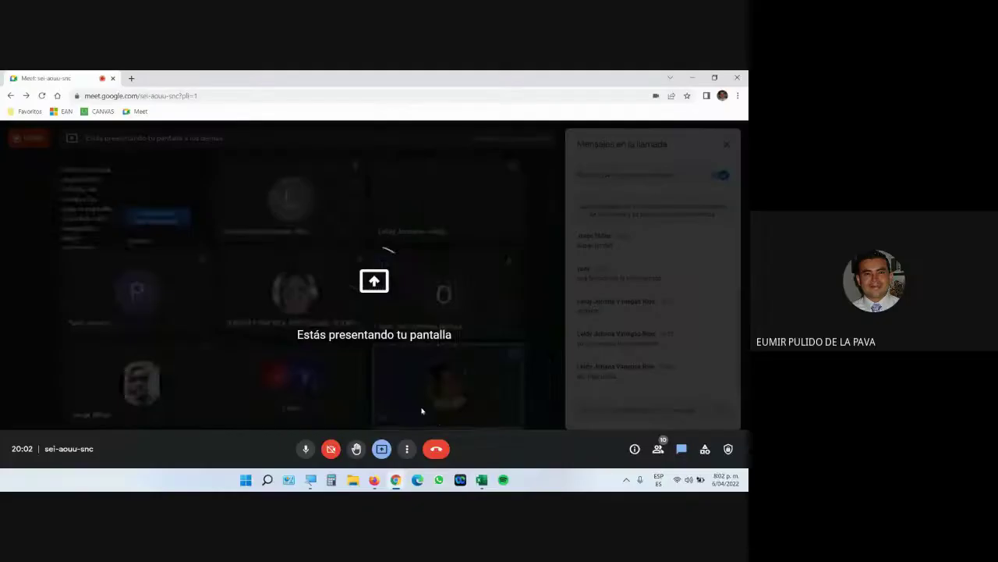
- In Firefox's class guide PDF, highlight the section E heading, Funciones de Búsqueda y Referencia
left_click(383, 478)
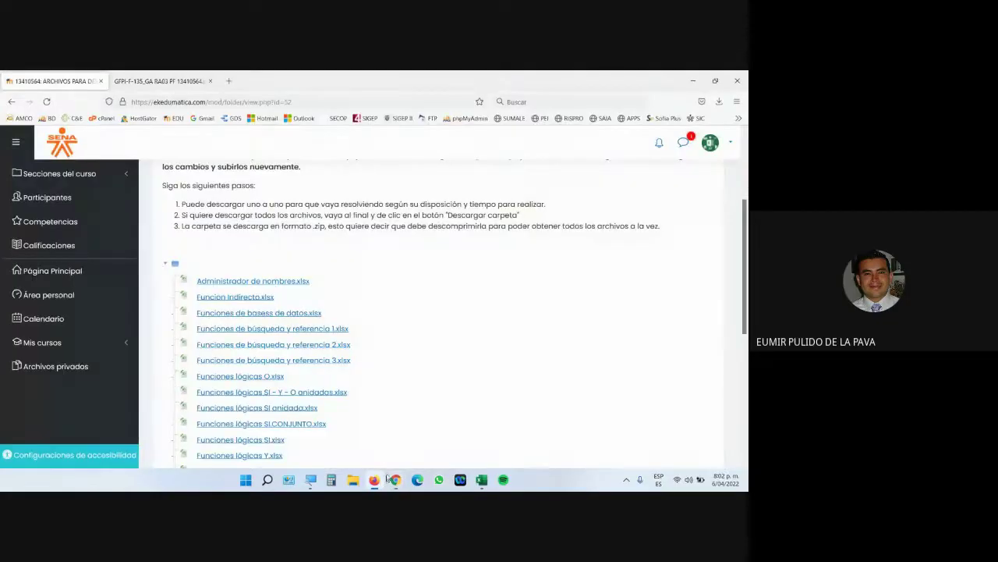
key("ctrl+Tab")
scroll(392, 336, "down", 3)
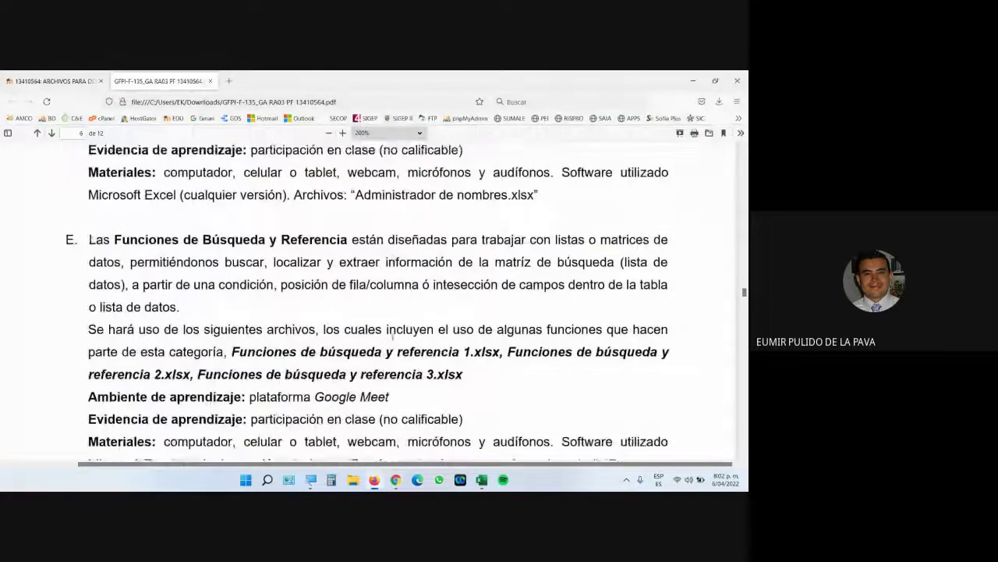
scroll(392, 336, "down", 3)
scroll(393, 335, "up", 3)
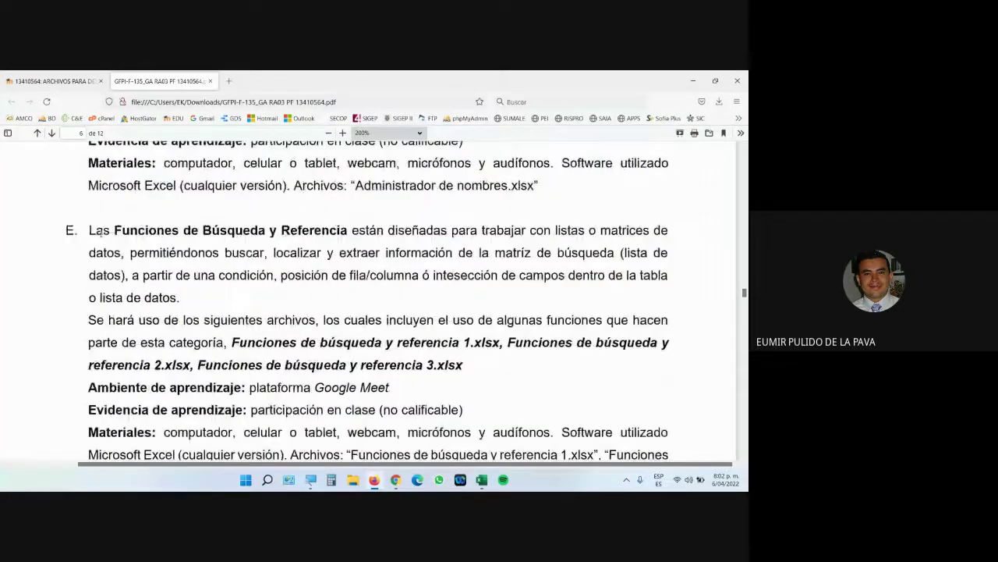
left_click_drag(99, 232, 352, 227)
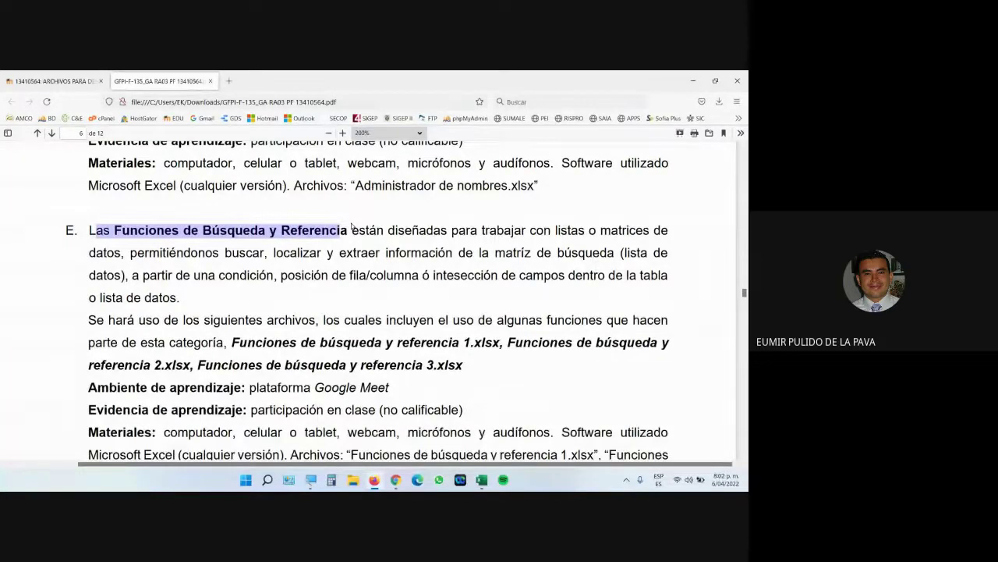
- Return to Excel and open the AN sheet with the REGIONES, DEPARTAMENTOS and MUNICIPIOS lists
left_click(481, 479)
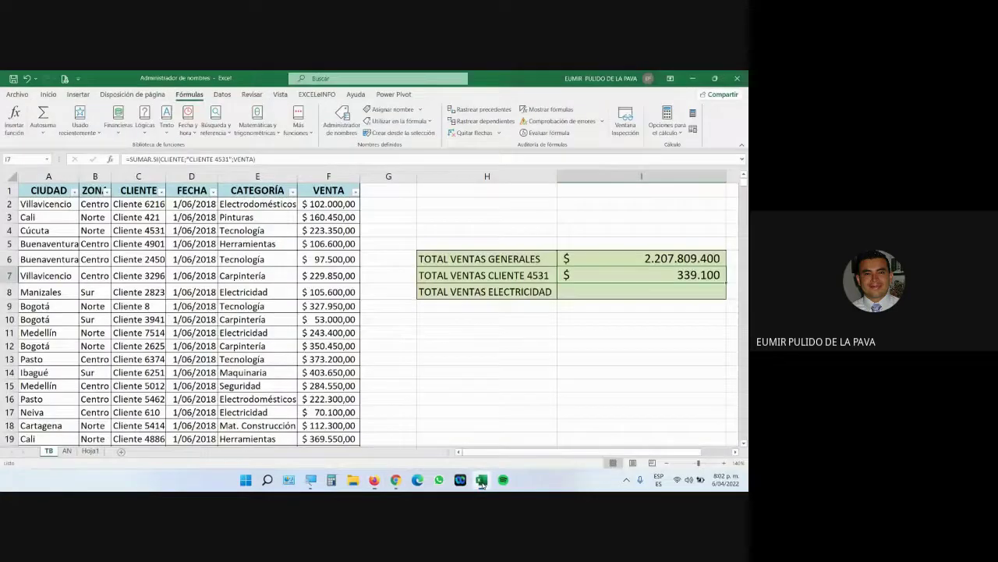
left_click(66, 451)
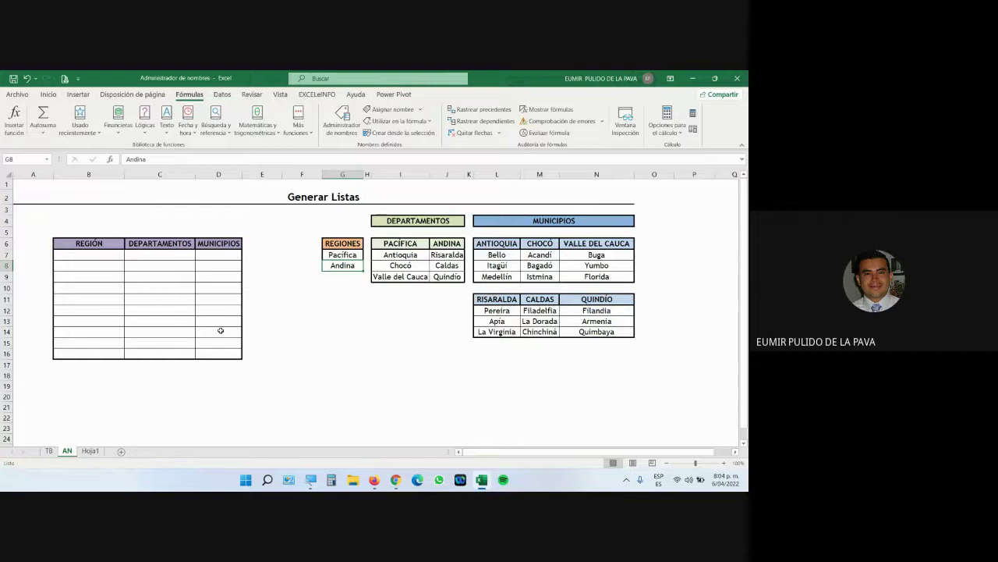
left_click_drag(98, 255, 94, 355)
left_click_drag(343, 255, 350, 266)
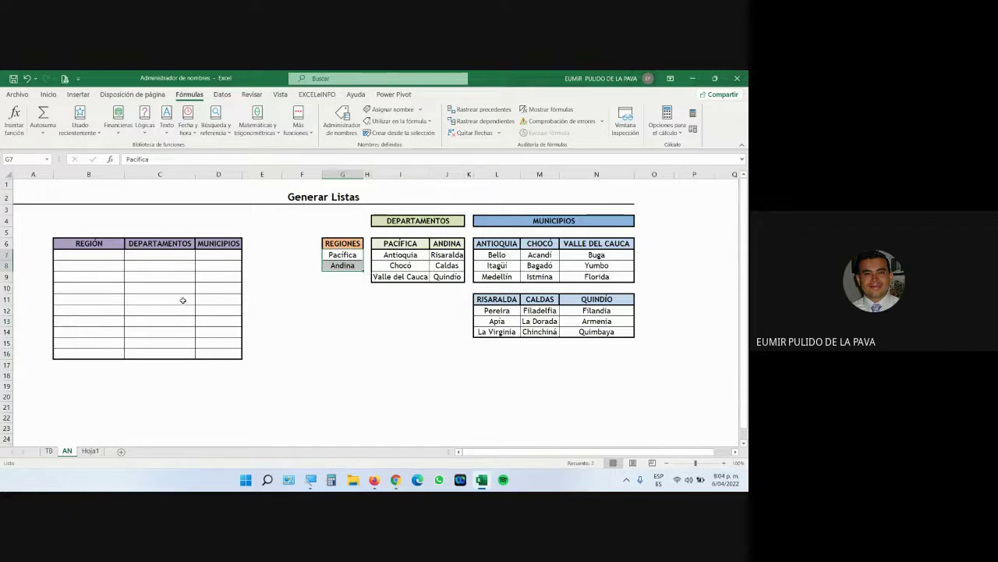
left_click(96, 256)
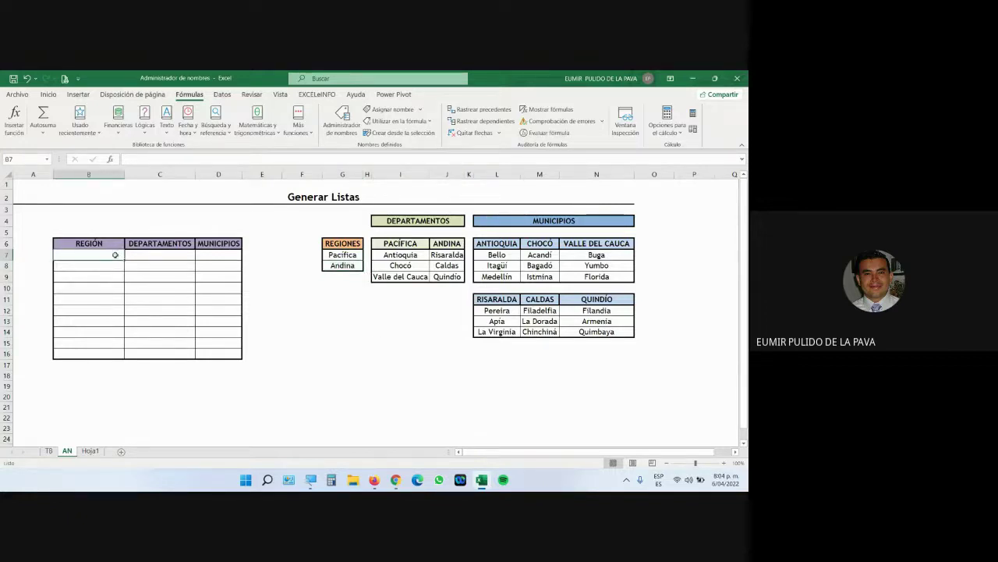
left_click(342, 255)
left_click(412, 256)
left_click_drag(412, 260, 401, 277)
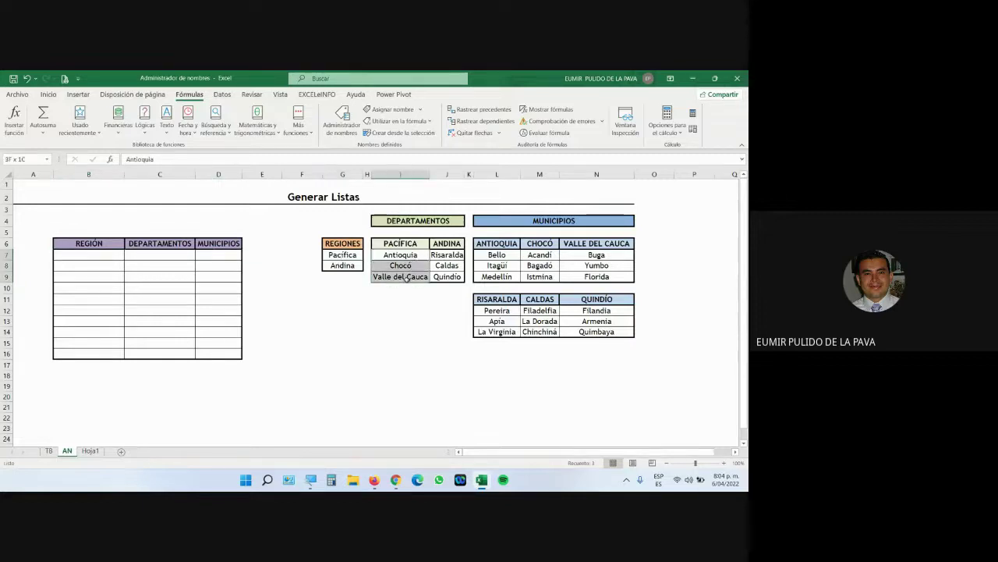
left_click(91, 254)
left_click_drag(447, 256, 447, 278)
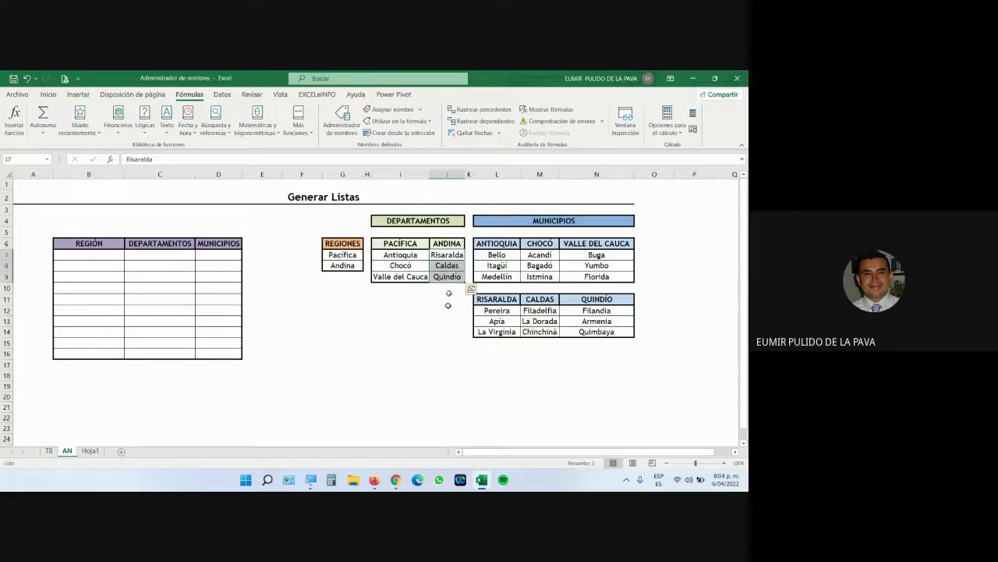
left_click(153, 255)
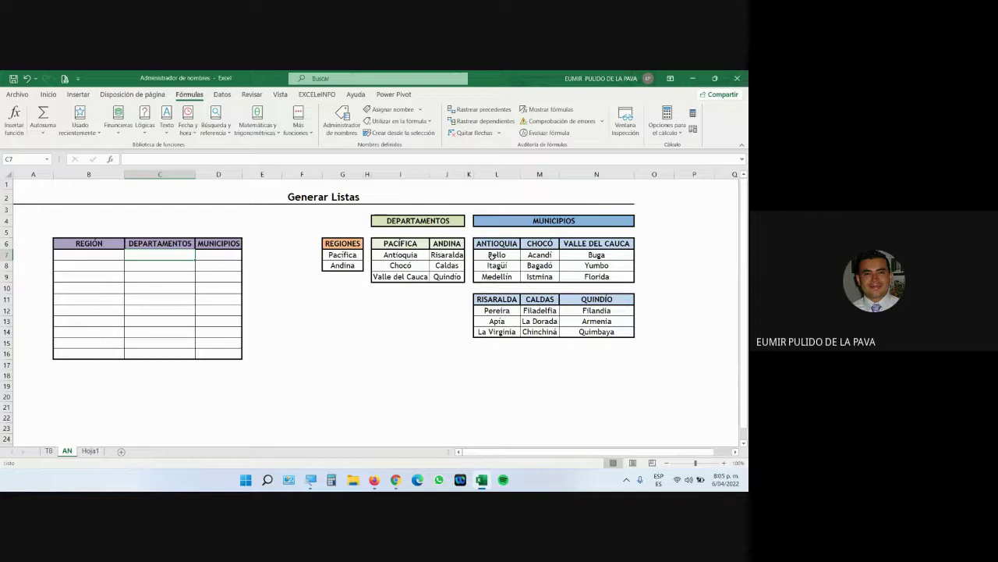
left_click_drag(493, 255, 497, 277)
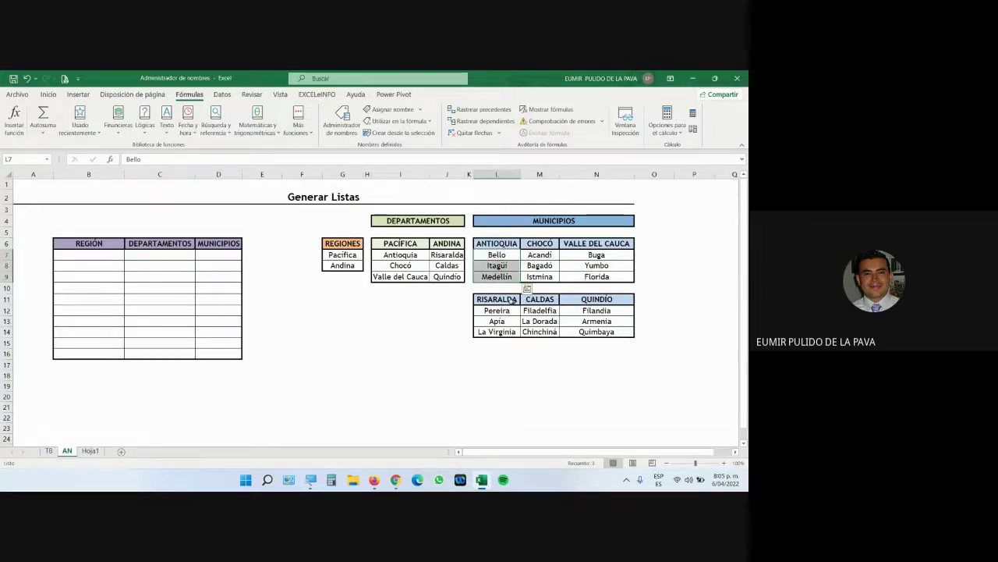
left_click_drag(540, 309, 540, 332)
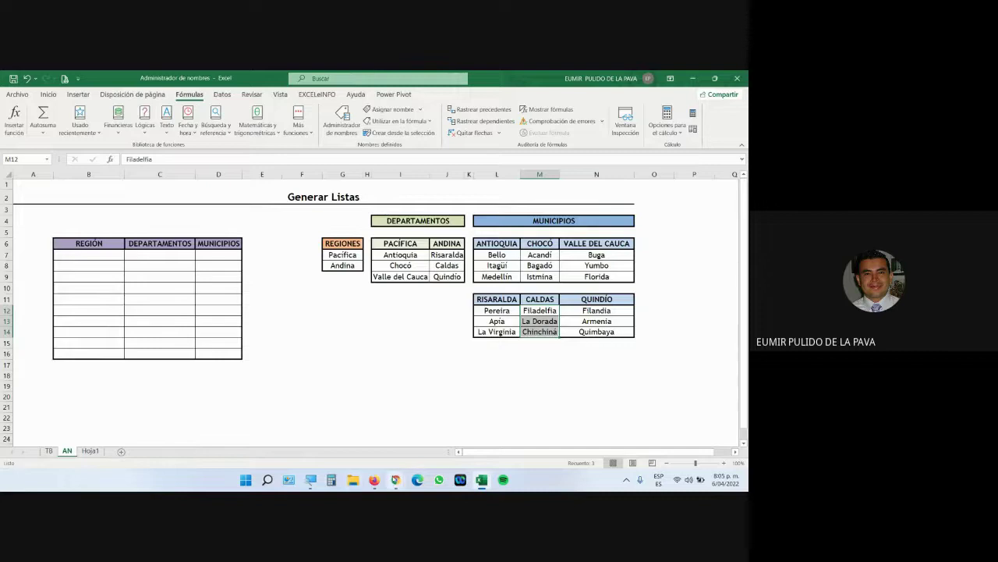
mouse_move(394, 481)
left_click(418, 390)
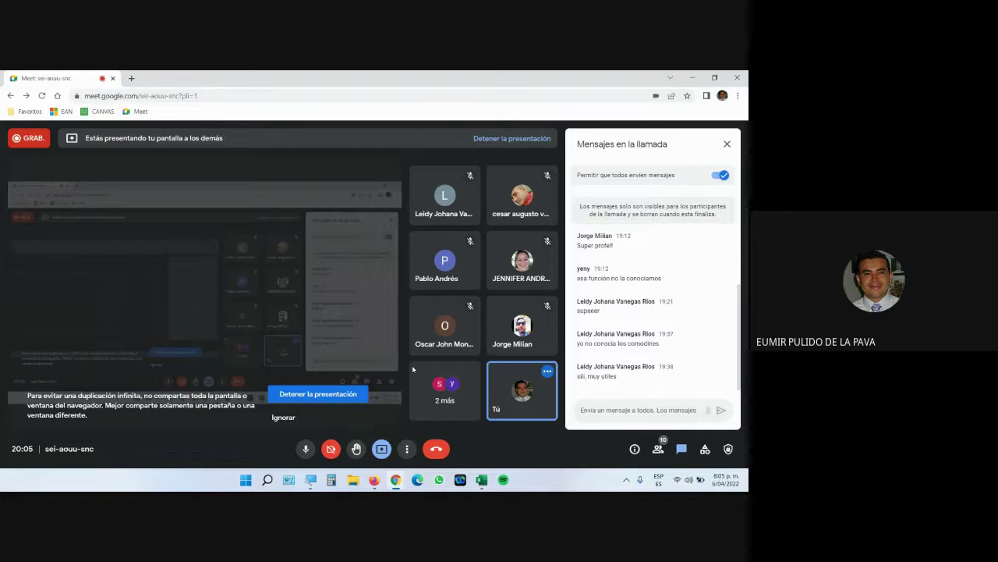
mouse_move(482, 484)
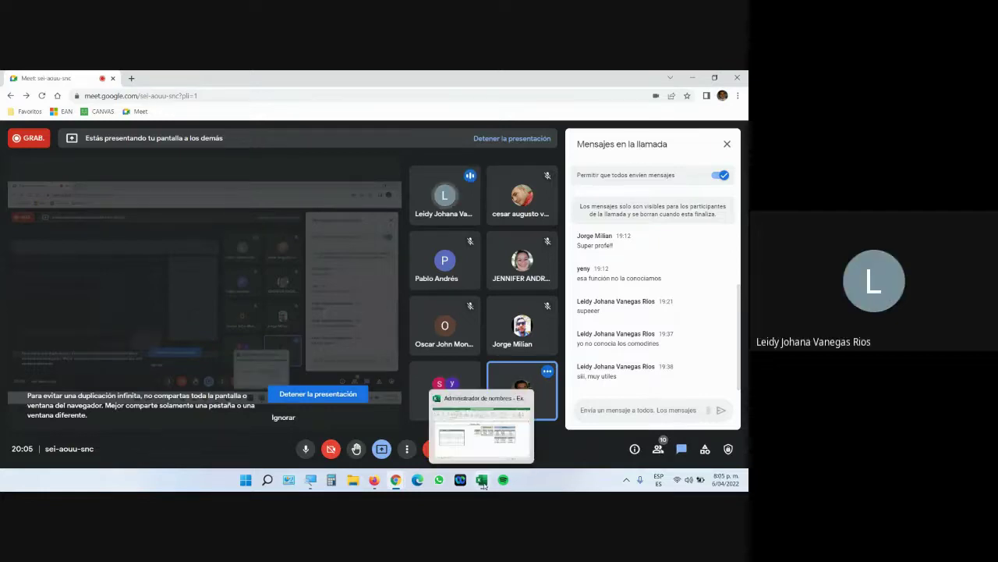
left_click(485, 427)
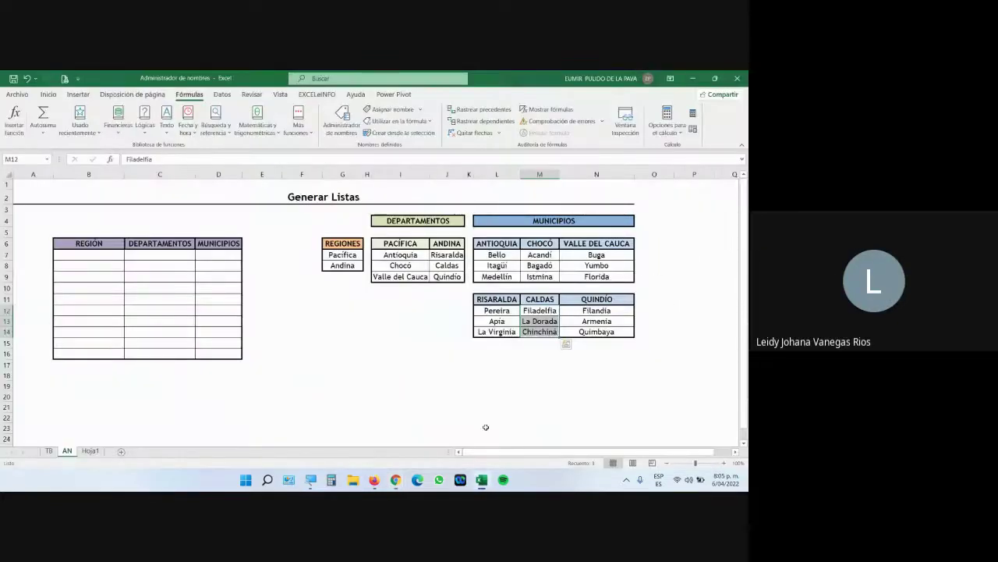
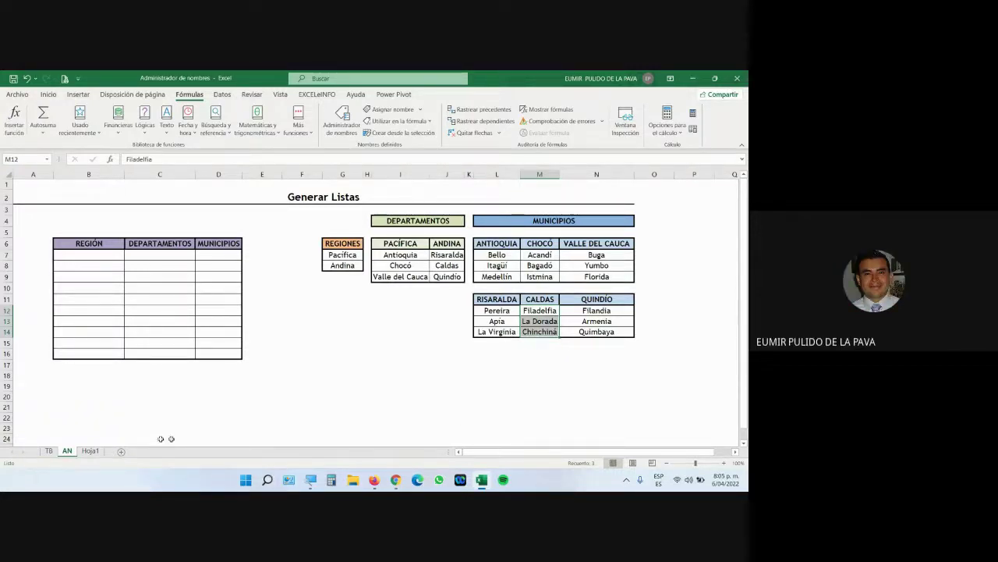
- Switch to the TB sheet, where general sales total 2.207.809.400 and the client total is 339.100
left_click(49, 452)
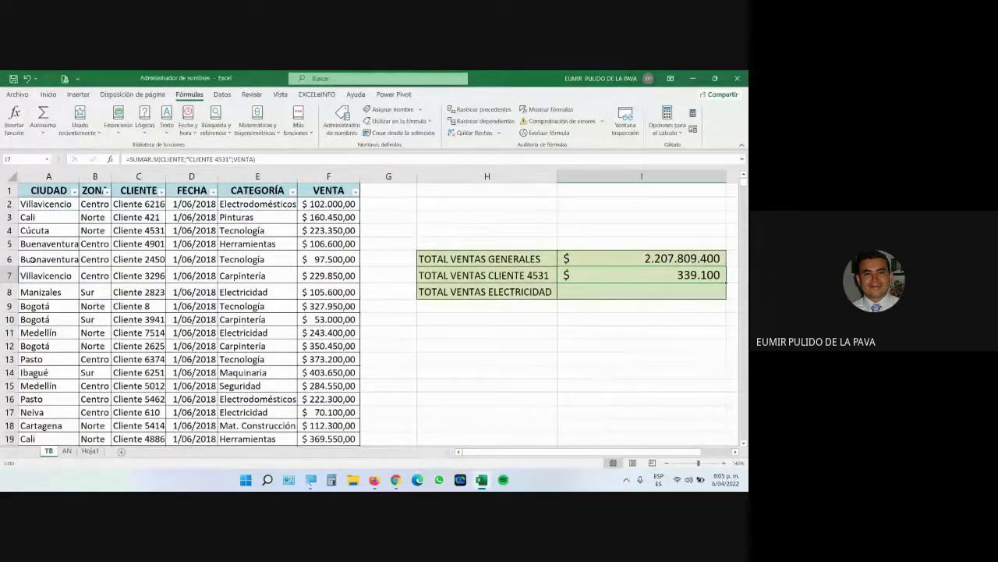
- Copy the sales table's column headers beside the table, then undo that paste
left_click_drag(47, 191, 309, 187)
key("ctrl+c")
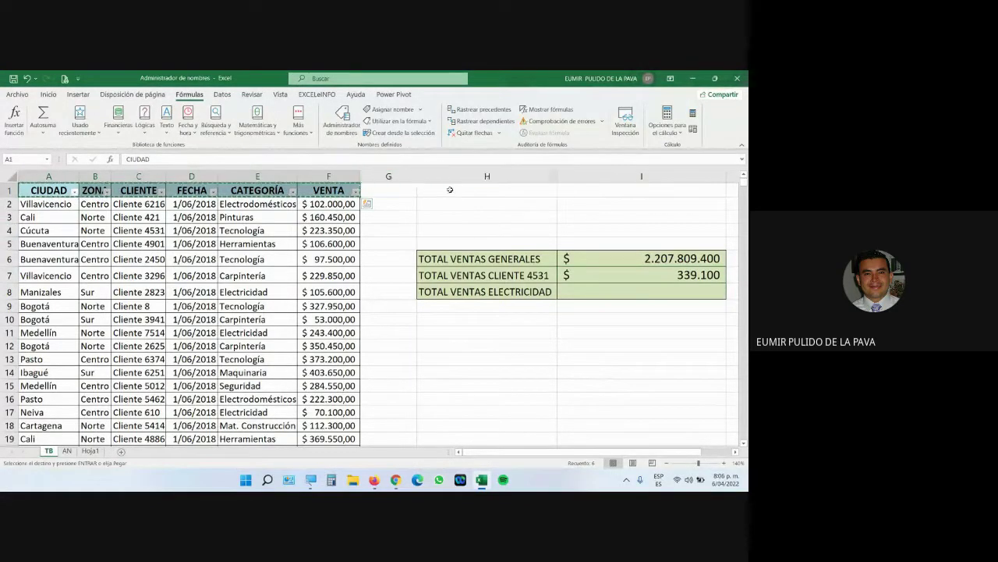
left_click(450, 190)
key("ctrl+v")
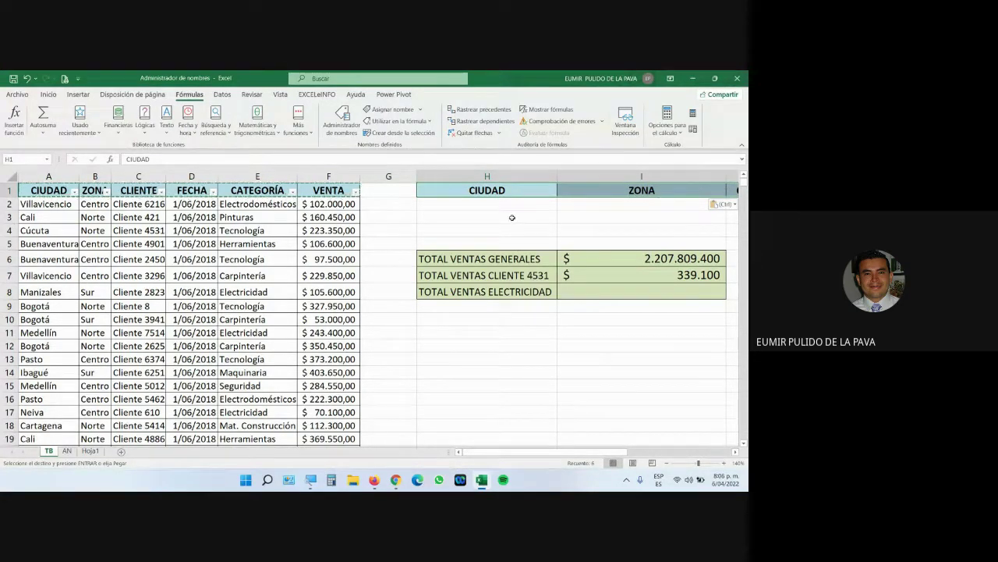
key("ctrl+z")
- Place the CLIENTE header in H1 and Cliente 4531 in H2 as a criteria block
left_click(140, 190)
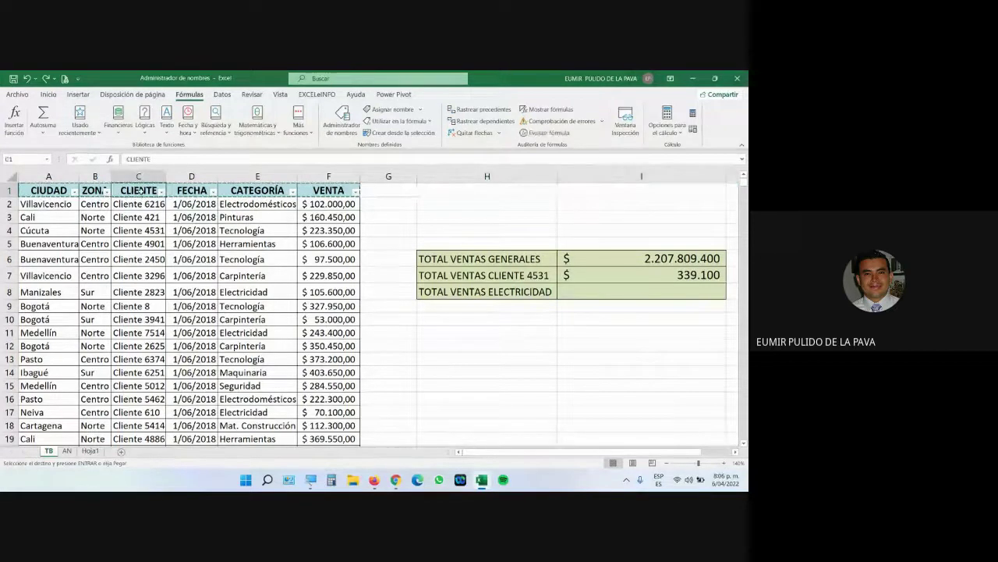
left_click(479, 190)
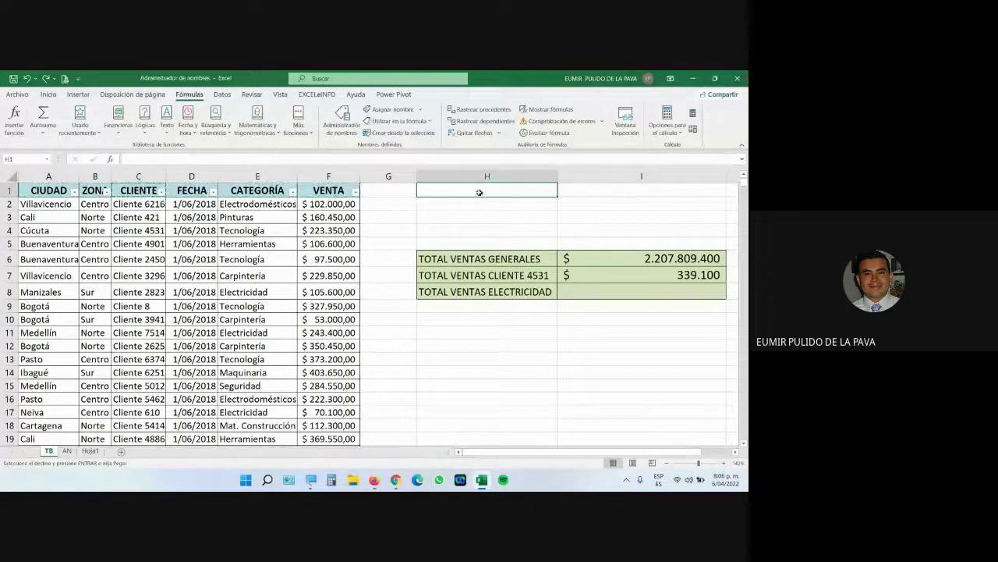
key("ctrl+v")
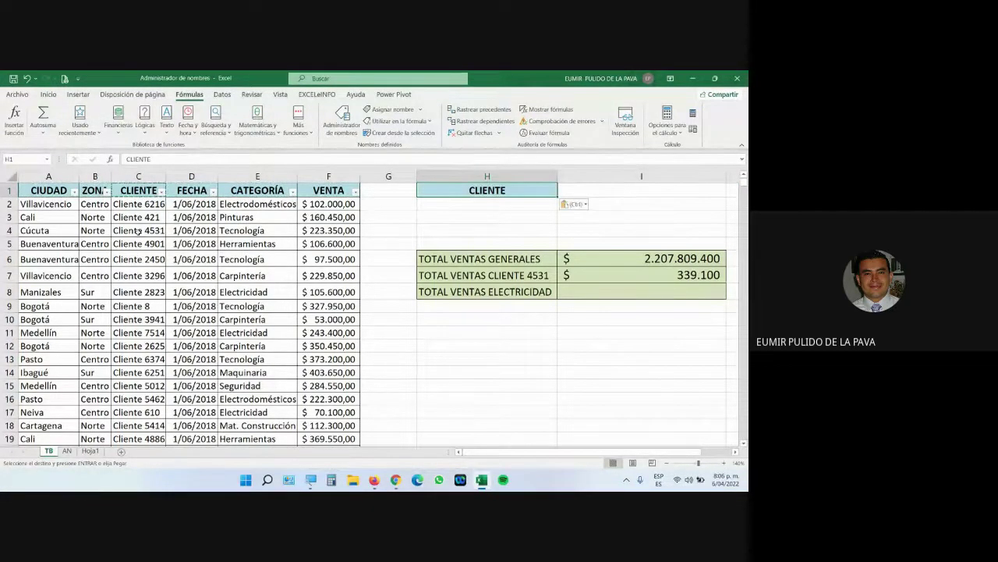
left_click(139, 231)
key("ctrl+c")
left_click(452, 203)
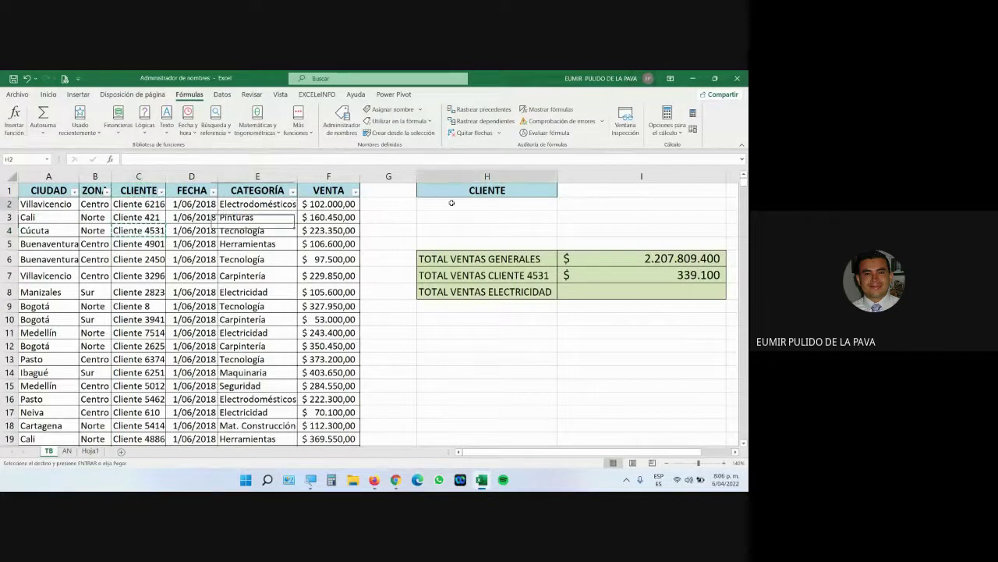
key("ctrl+v")
- Open the client 4531 SUMAR.SI formula in I7 and select it for replacement
left_click(630, 274)
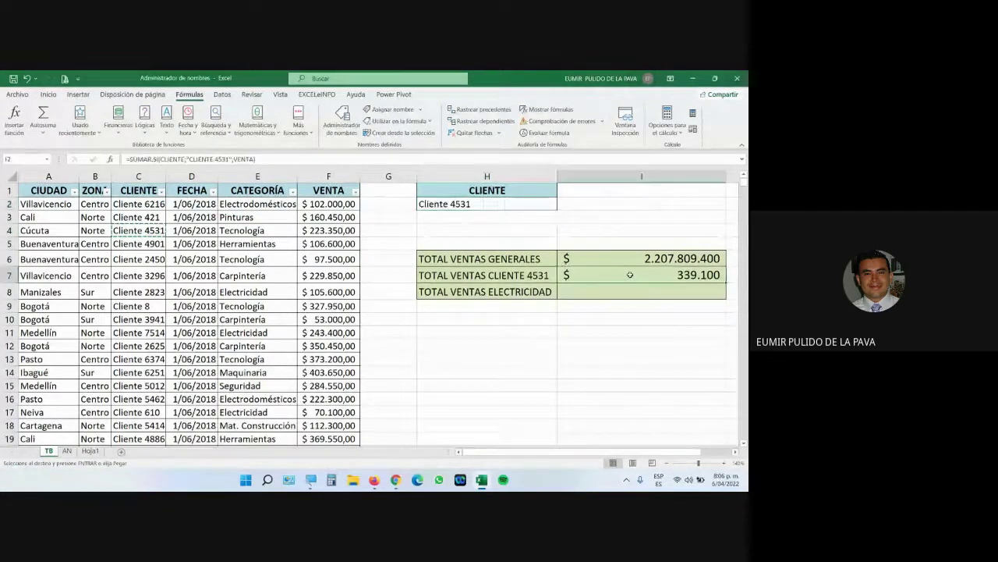
double_click(631, 275)
left_click_drag(637, 290, 558, 276)
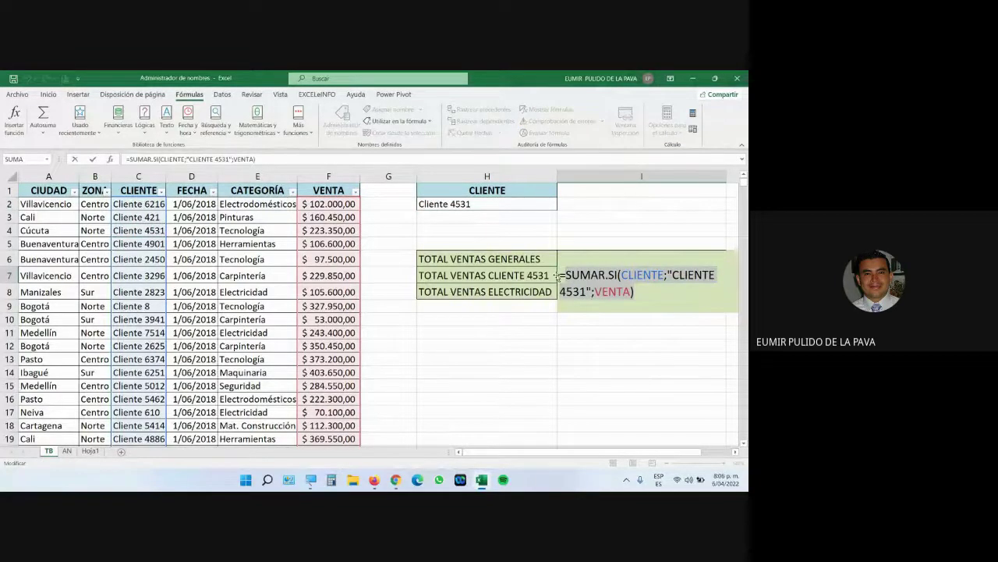
- Enter =BDSUMA(A1:F10011;F1;H1:H2) in I7 for the Cliente 4531 total
type("=BDSUMA(")
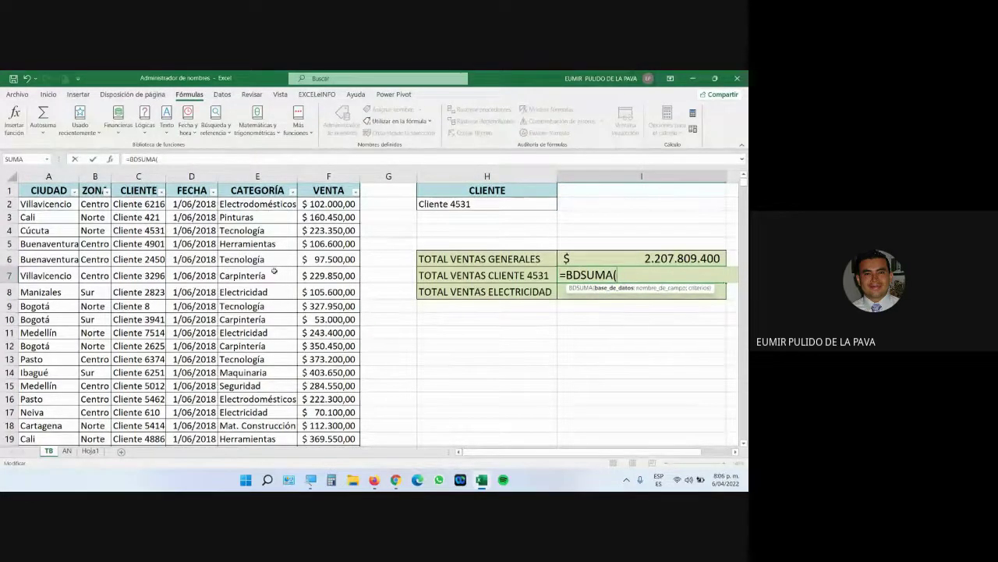
type("A")
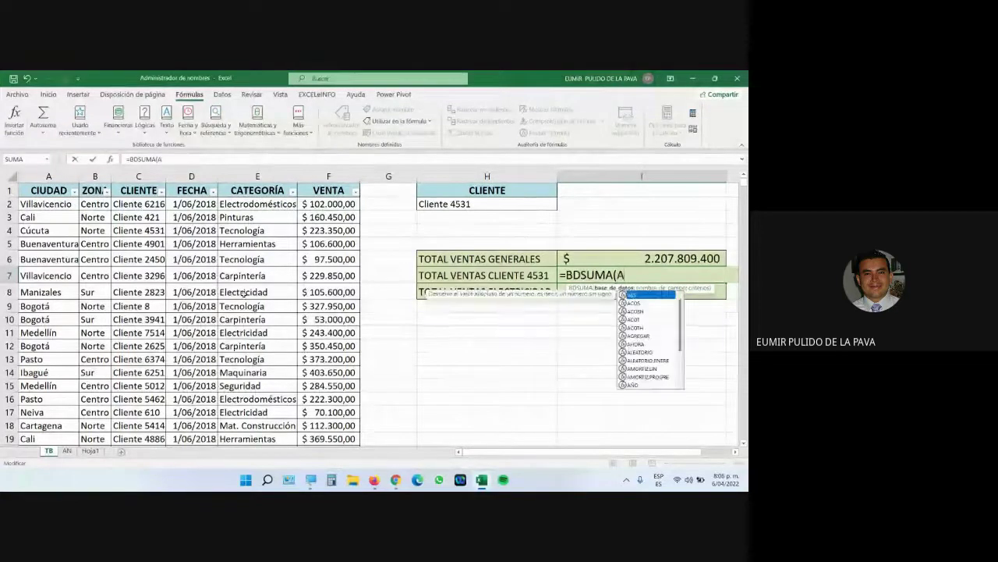
type("1:")
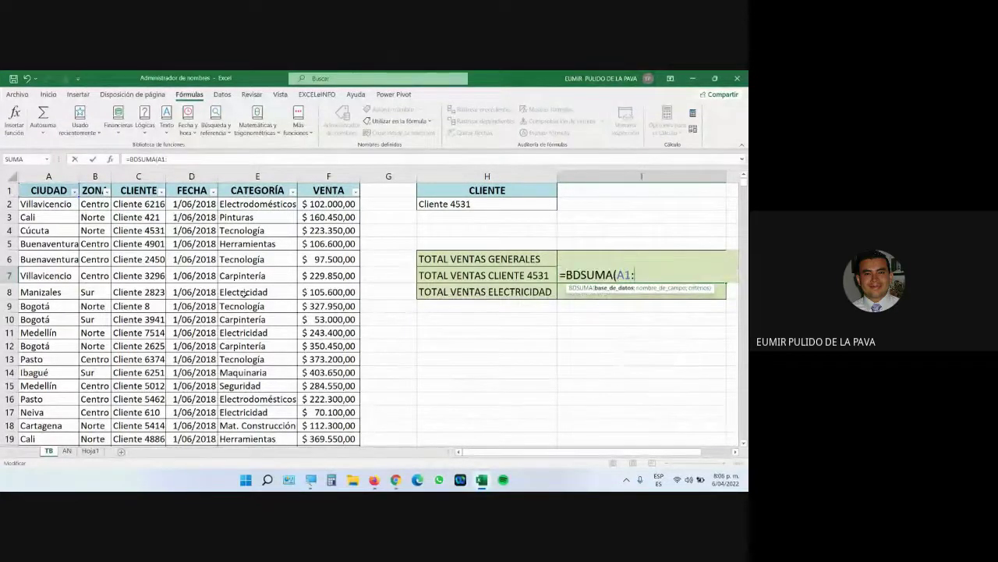
type("F10011")
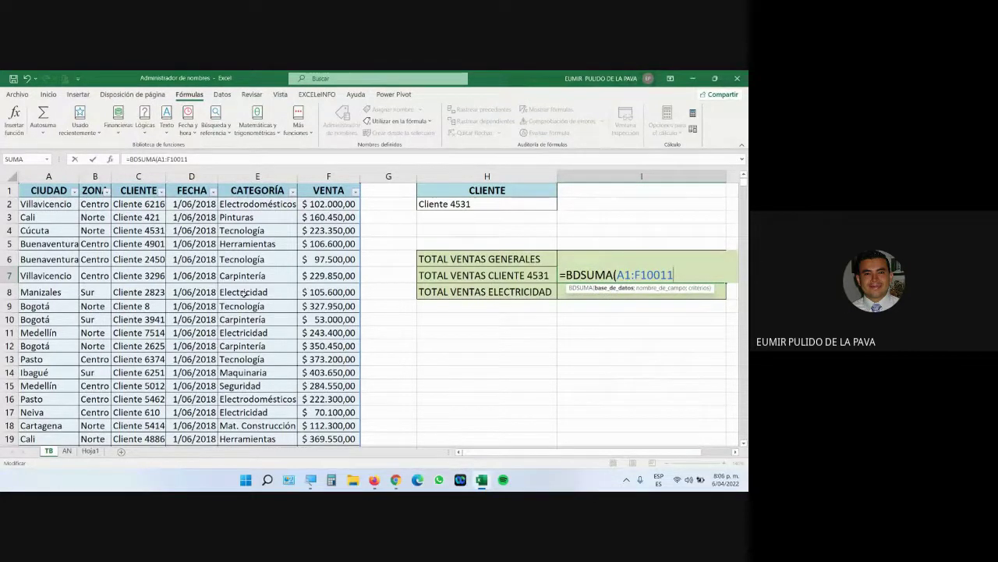
type(";")
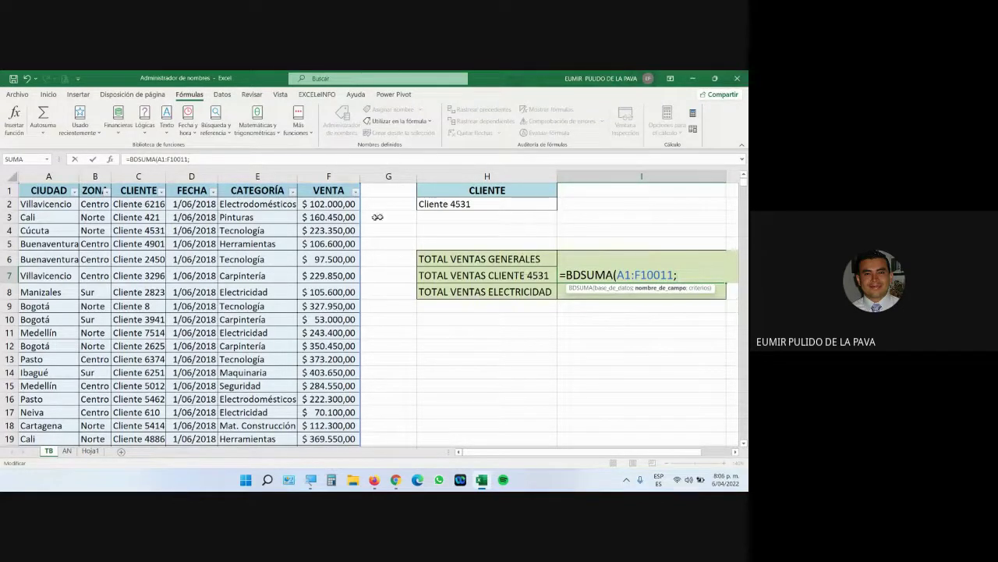
left_click(332, 190)
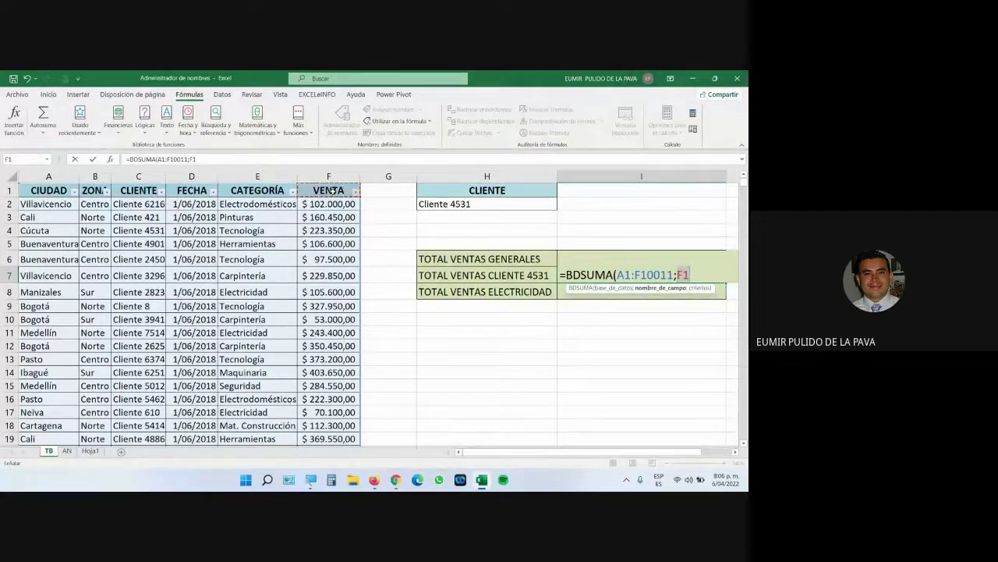
type(";")
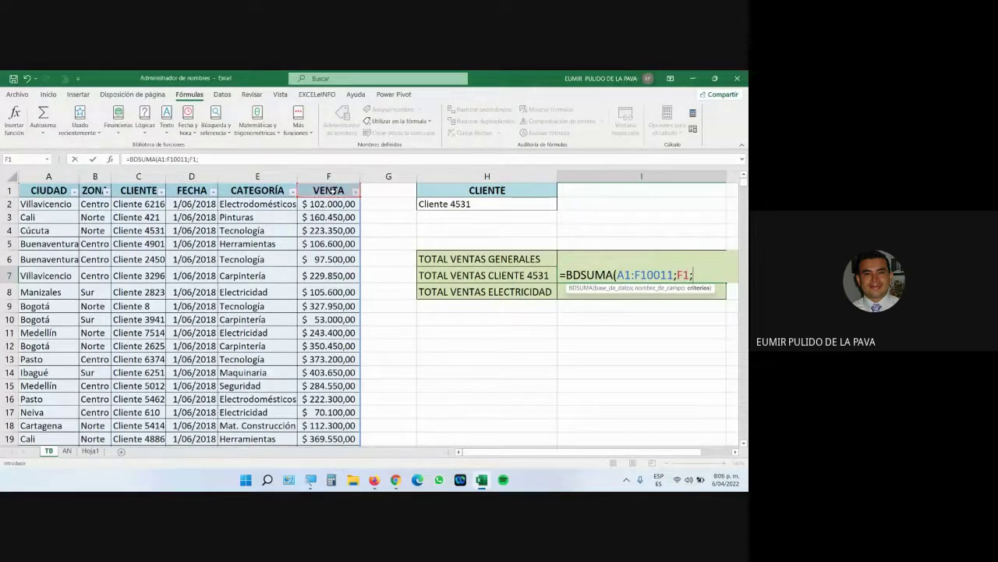
left_click_drag(449, 191, 449, 201)
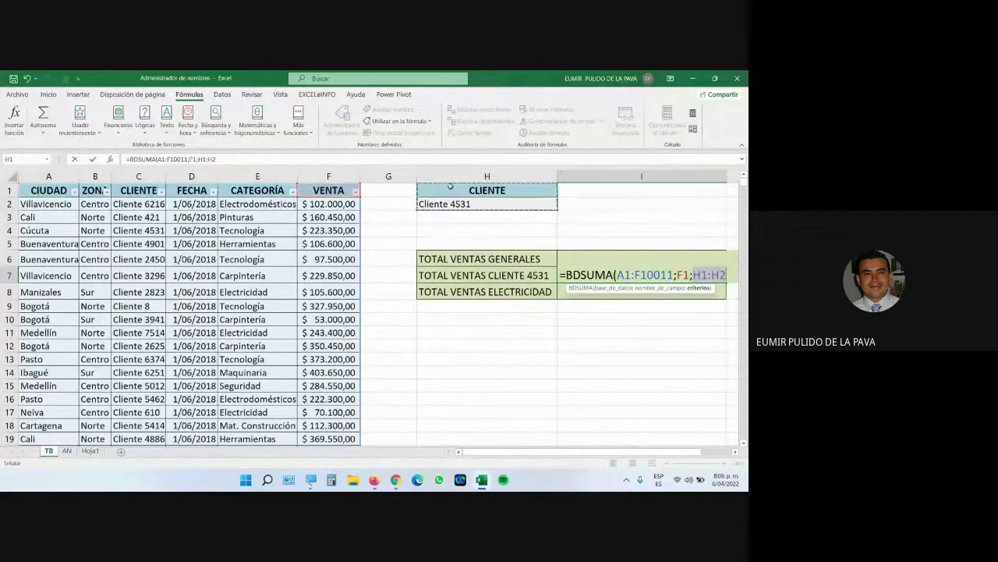
type(")")
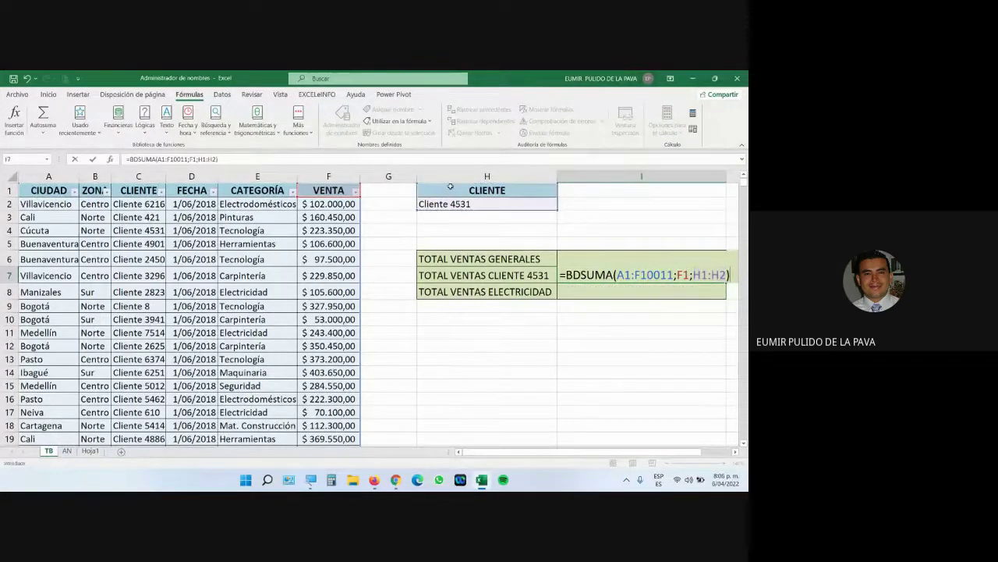
key("Return")
- Review the I7 formula, still giving 339.100, then select the sales table's top rows
key("Up")
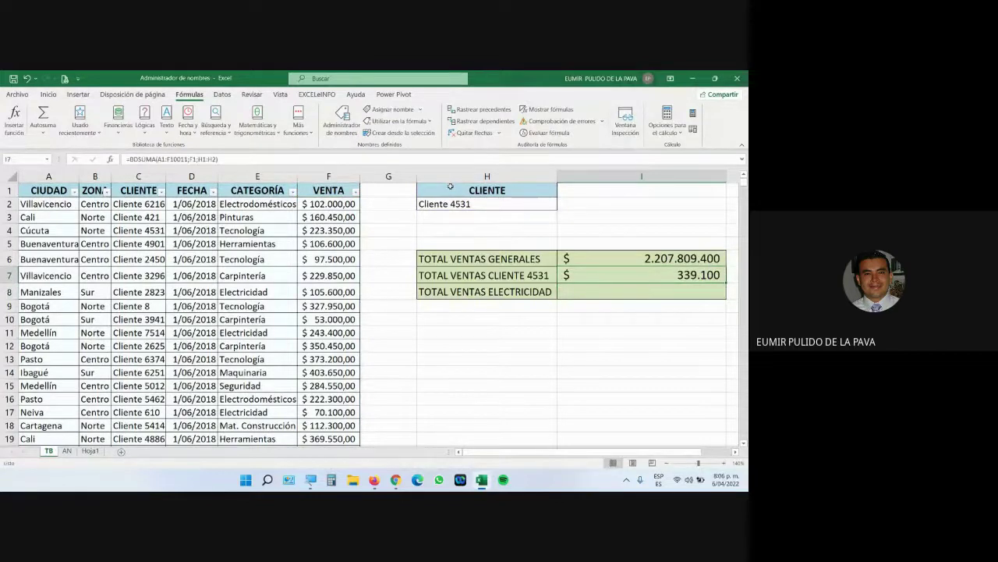
key("F2")
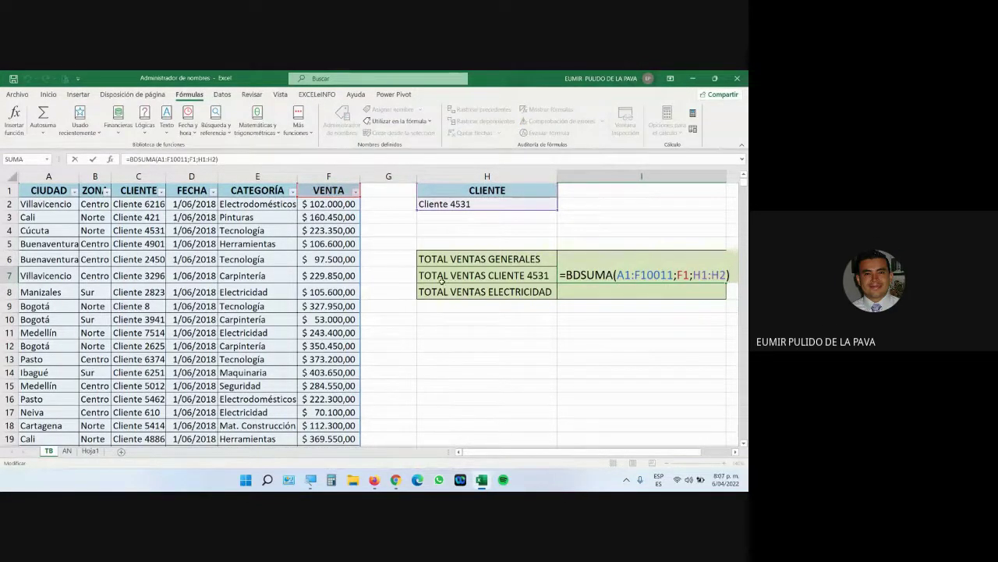
key("ctrl+Return")
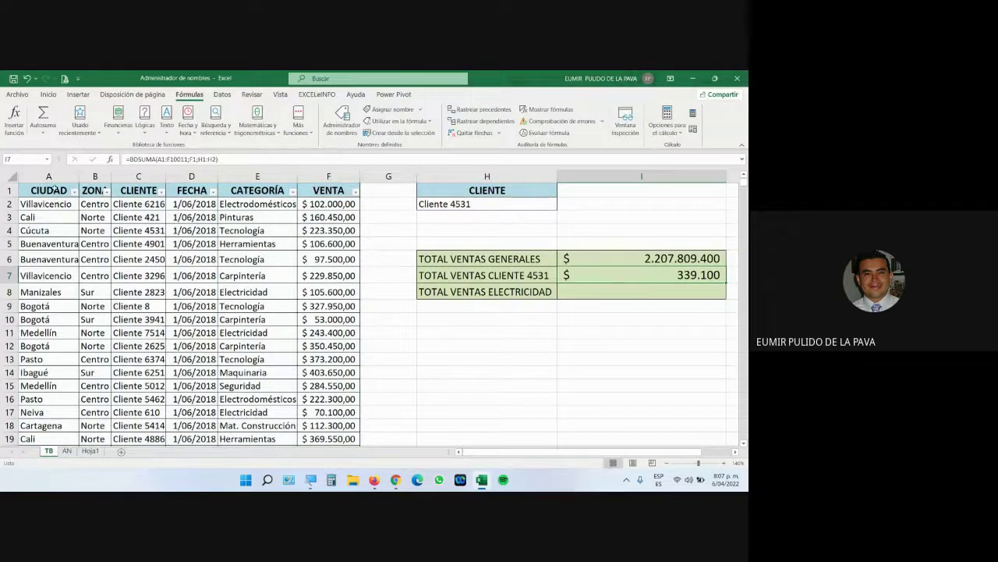
left_click_drag(52, 190, 355, 438)
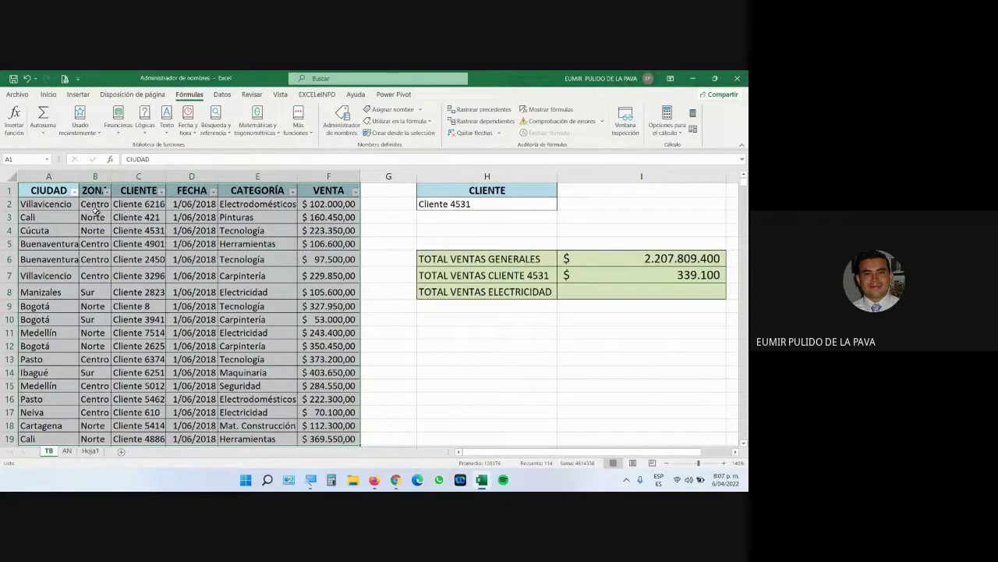
- Select the whole sales table A1:F10011 and name it BD
double_click(663, 275)
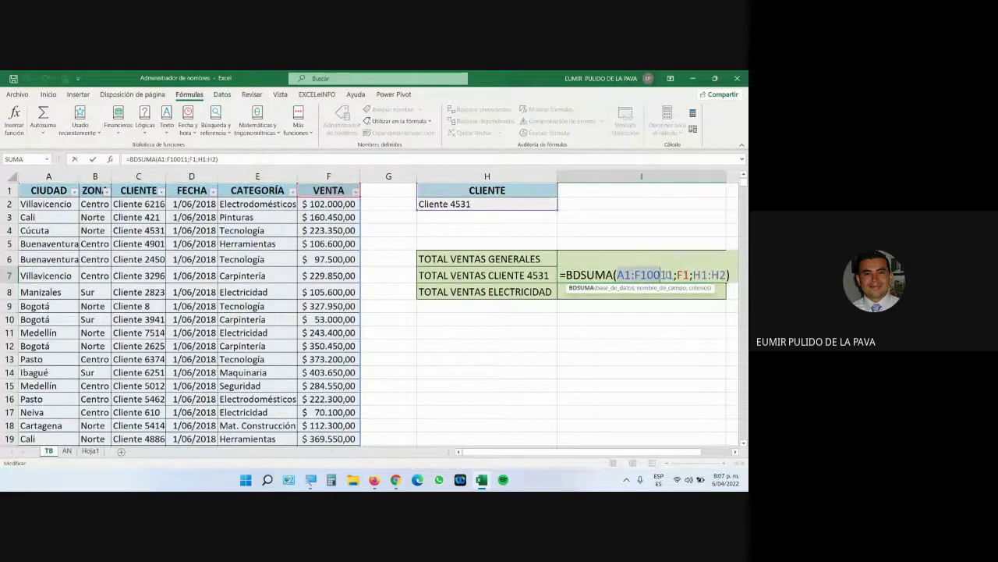
key("Escape")
left_click(60, 190)
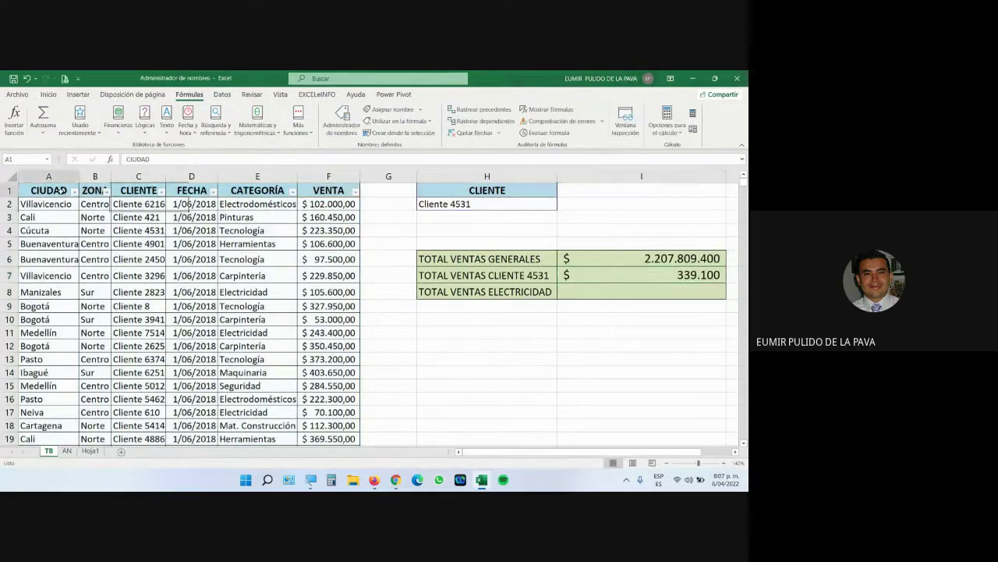
key("ctrl+shift+End")
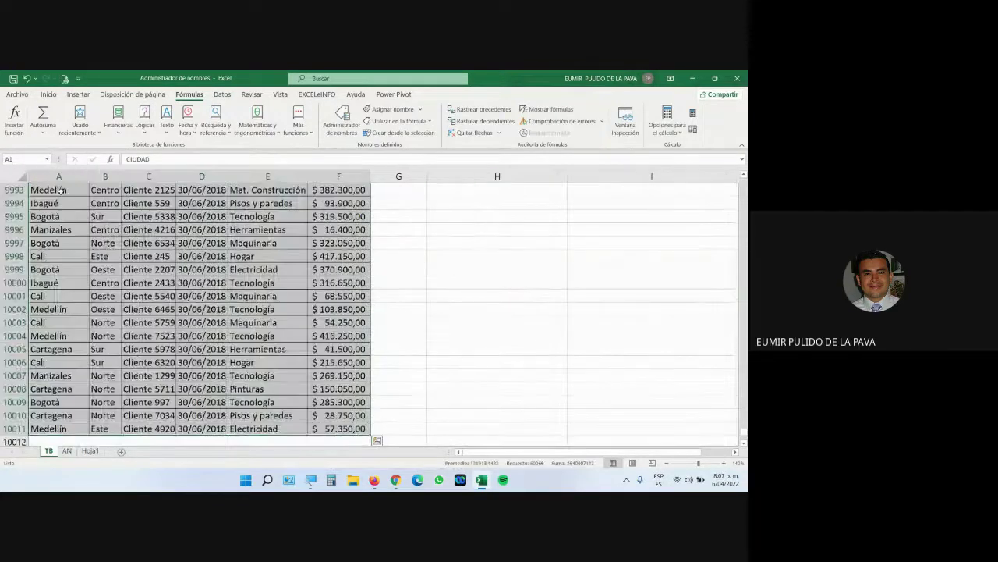
left_click(26, 159)
type("TOD")
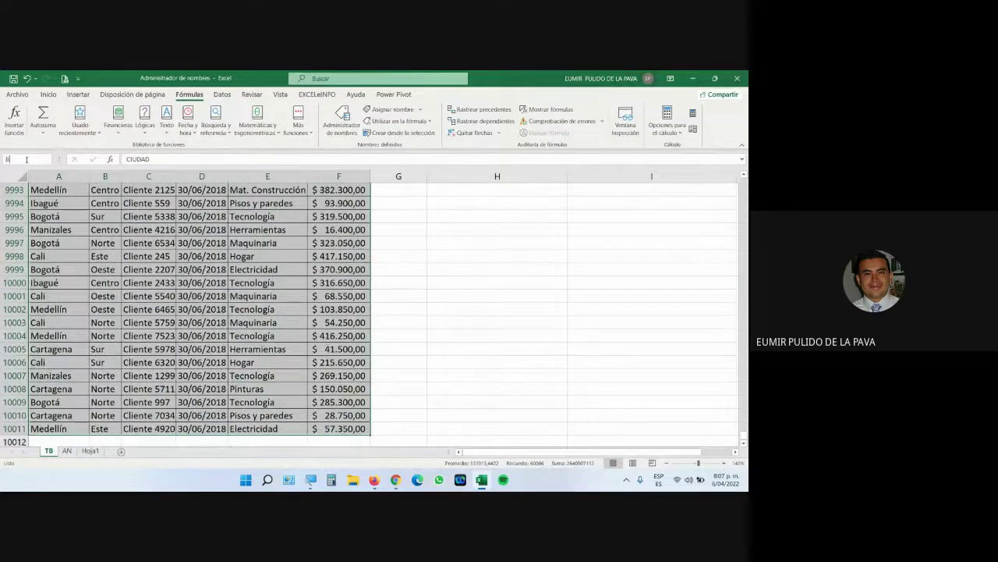
key("Return")
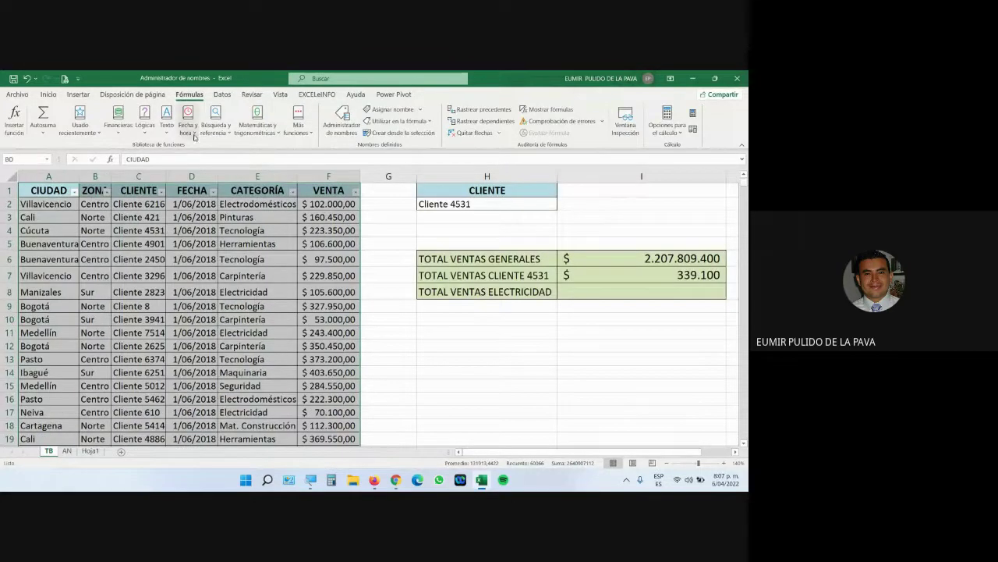
- Confirm in the Name Manager that BD refers to =TB!$A$1:$F$10011
left_click(341, 119)
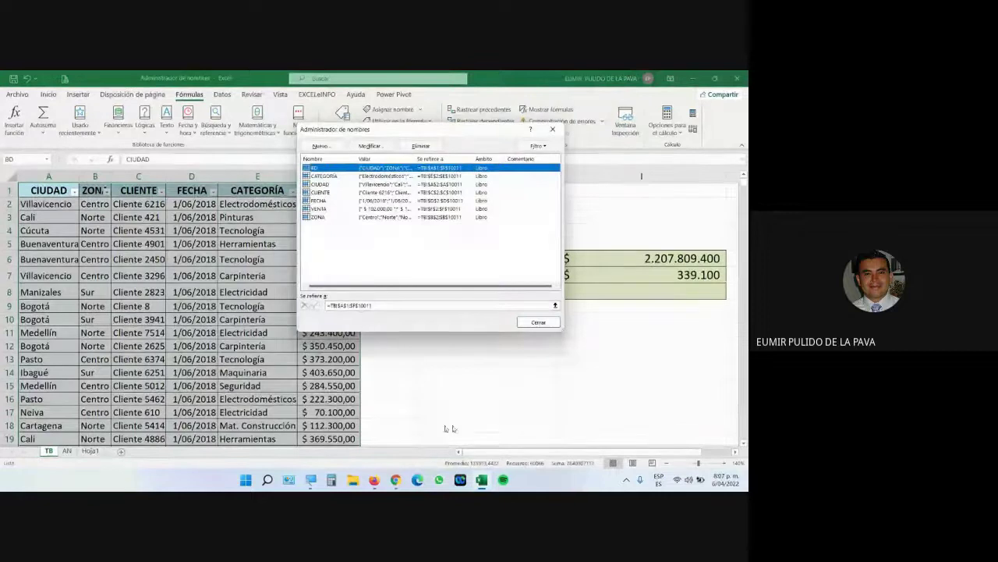
key("super+plus")
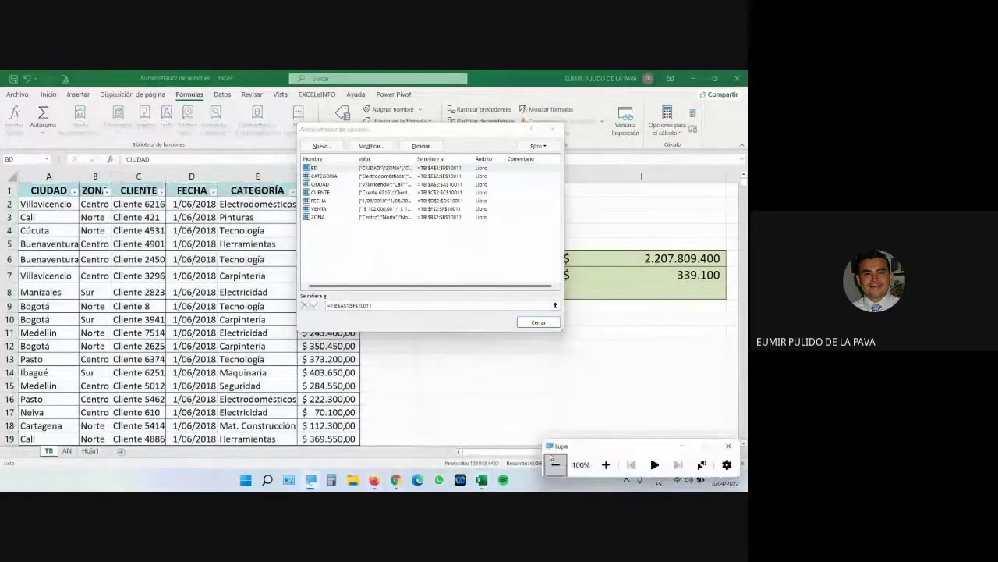
left_click(605, 464)
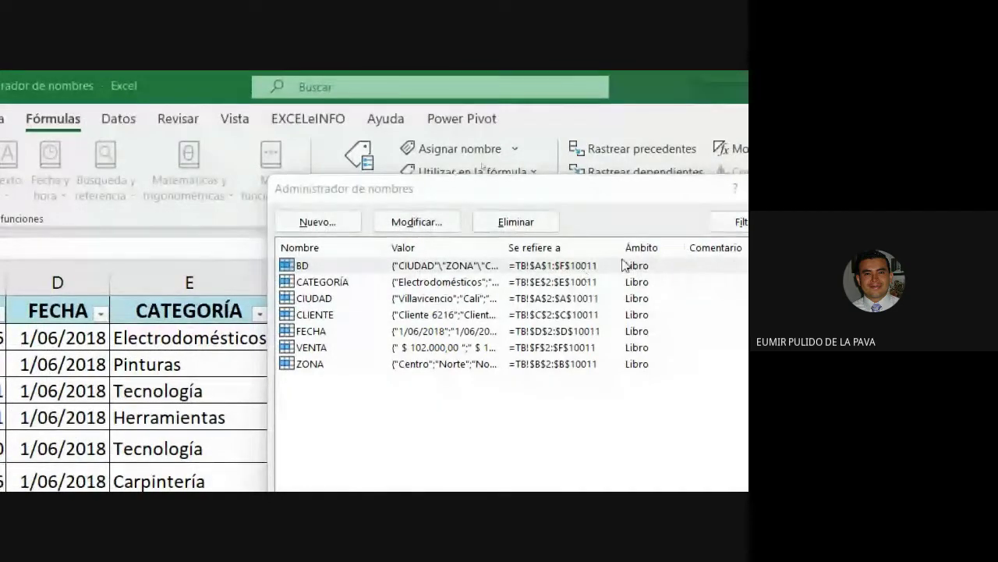
left_click(452, 202)
- Replace A1:F10011 with BD in the client 4531 BDSUMA formula
left_click(451, 198)
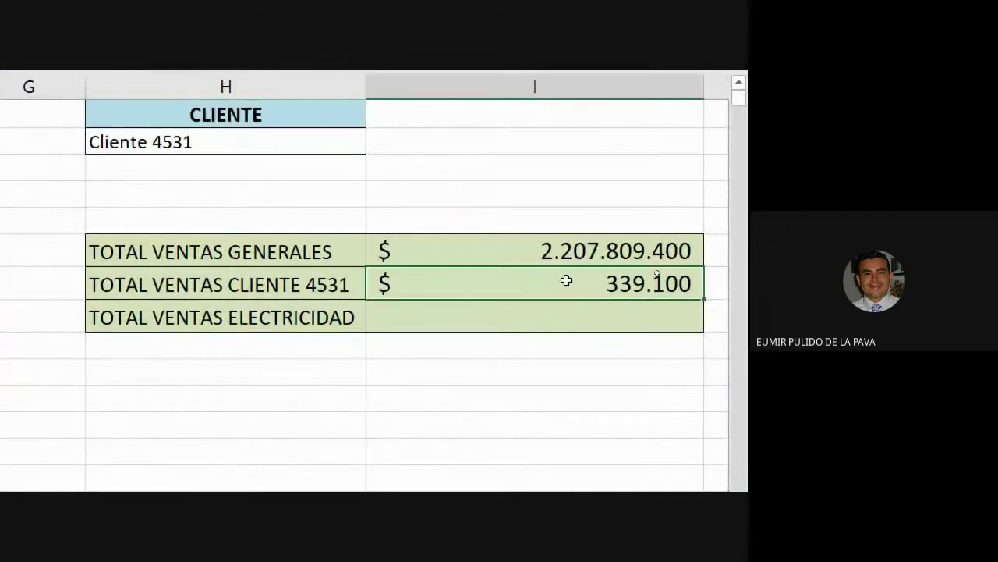
double_click(566, 280)
left_click(510, 281)
left_click_drag(511, 281, 599, 281)
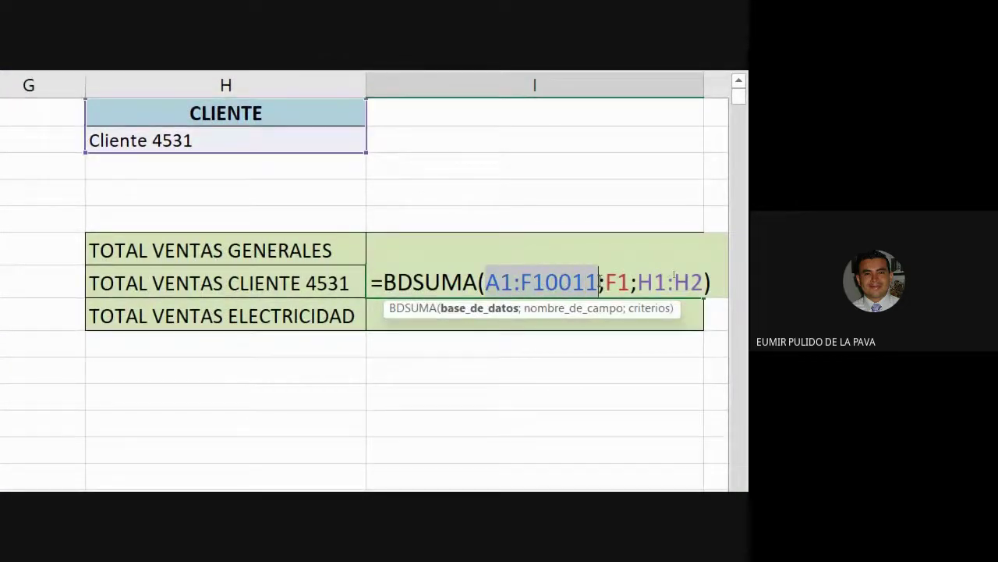
type("BD")
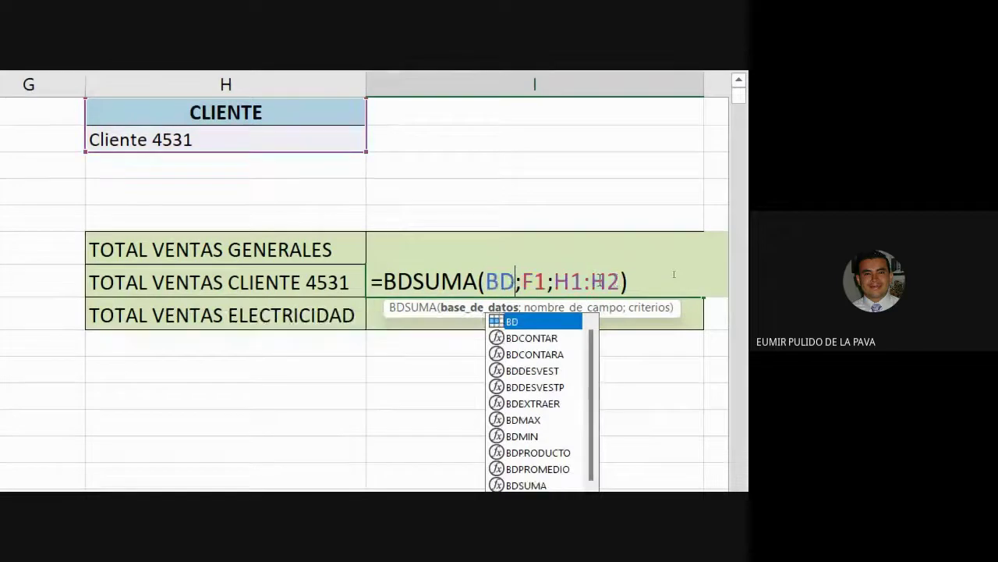
key("Return")
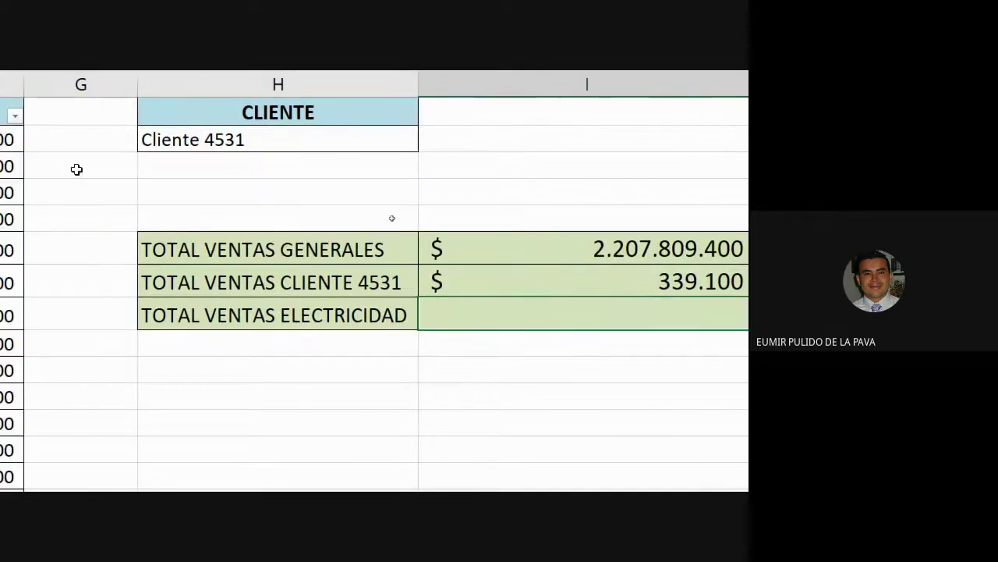
- Review the H1:H2 criteria and F1 field in =BDSUMA(BD;F1;H1:H2), still 339.100
left_click_drag(332, 107, 332, 131)
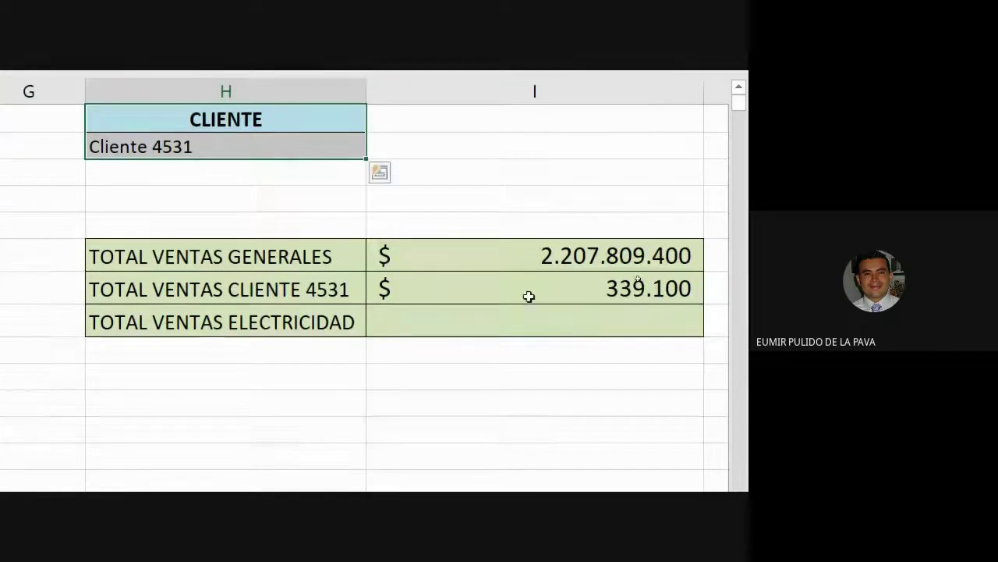
left_click(575, 283)
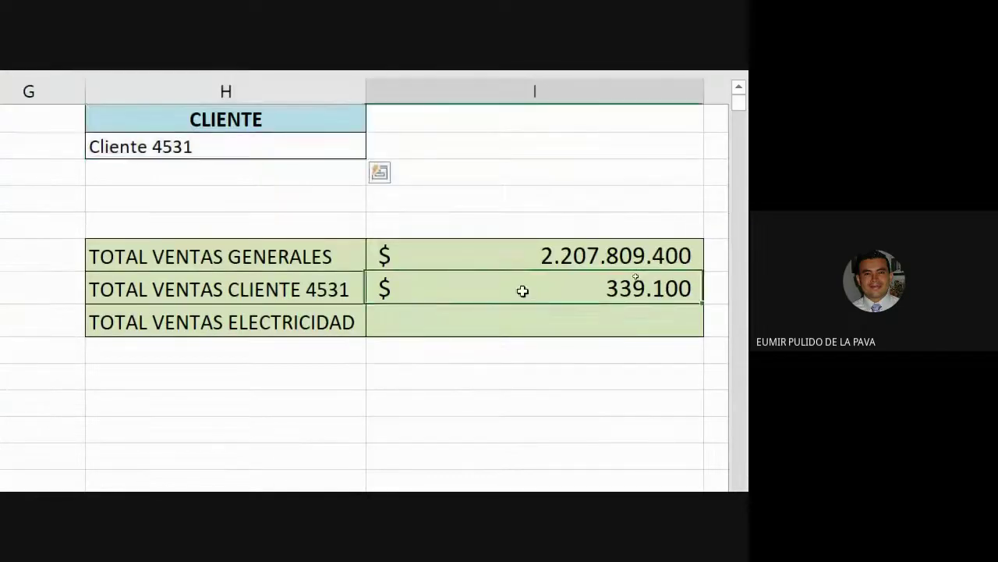
double_click(522, 290)
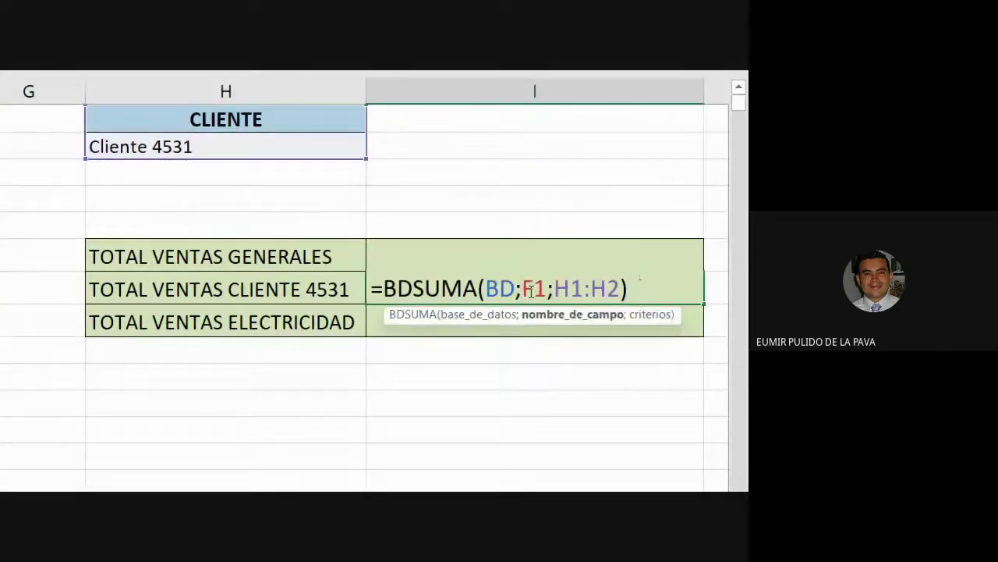
left_click_drag(523, 289, 550, 290)
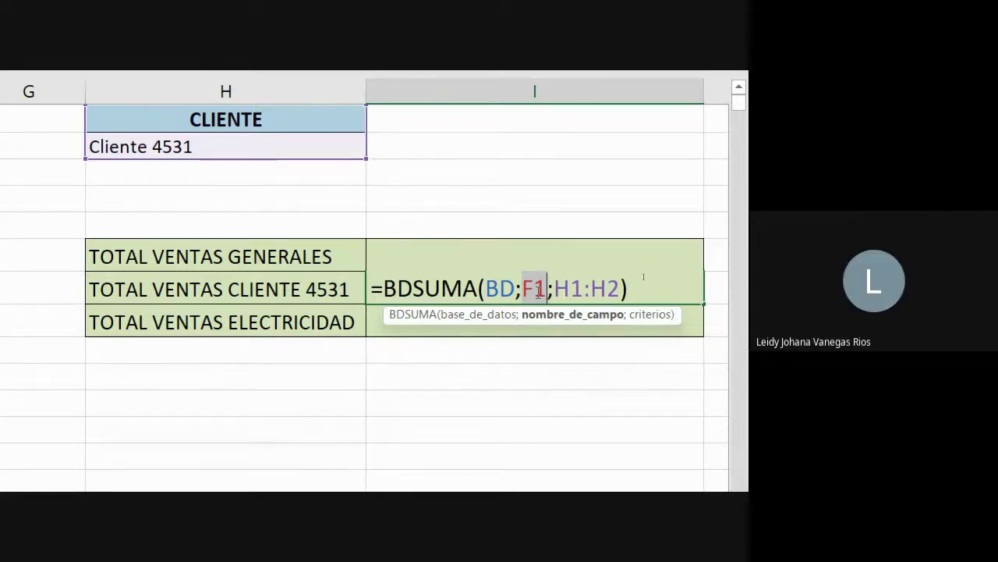
key("Return")
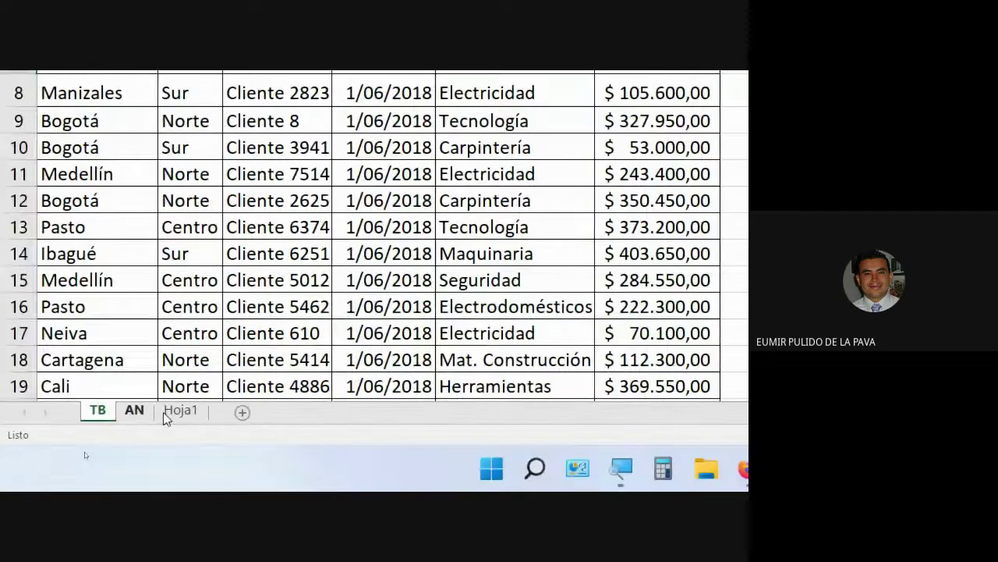
- On sheet AN, give B7:B16 list validation with source =$G$7:$G$8 (Pacífica, Andina)
left_click(139, 412)
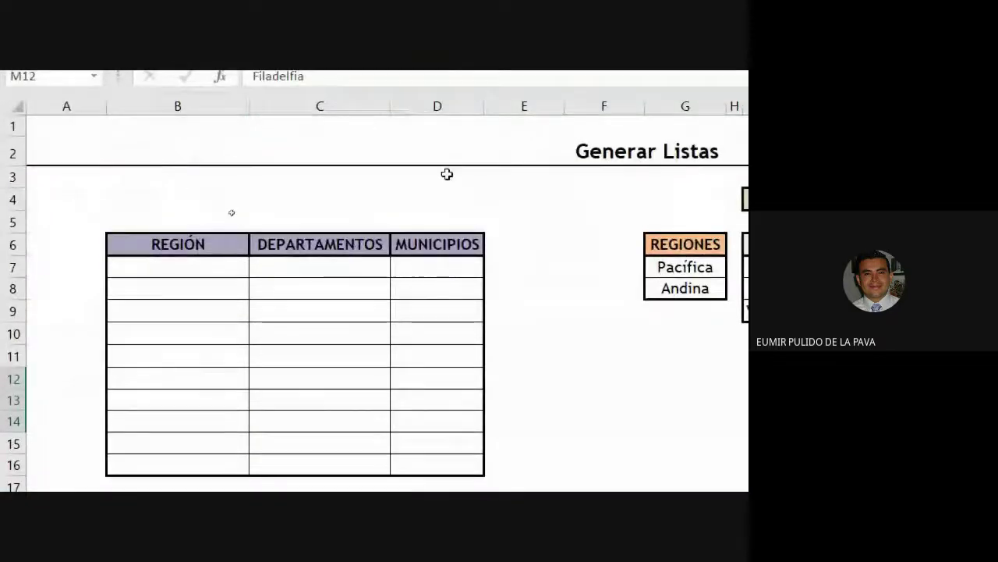
mouse_move(216, 277)
left_mouse_down()
mouse_move(207, 268)
mouse_move(170, 459)
left_mouse_up()
left_click(438, 118)
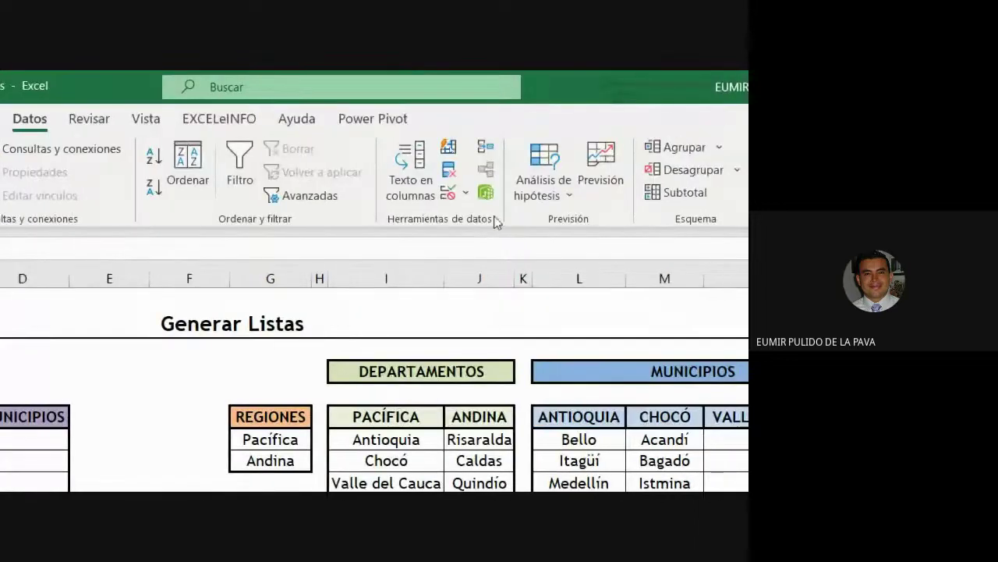
left_click(448, 194)
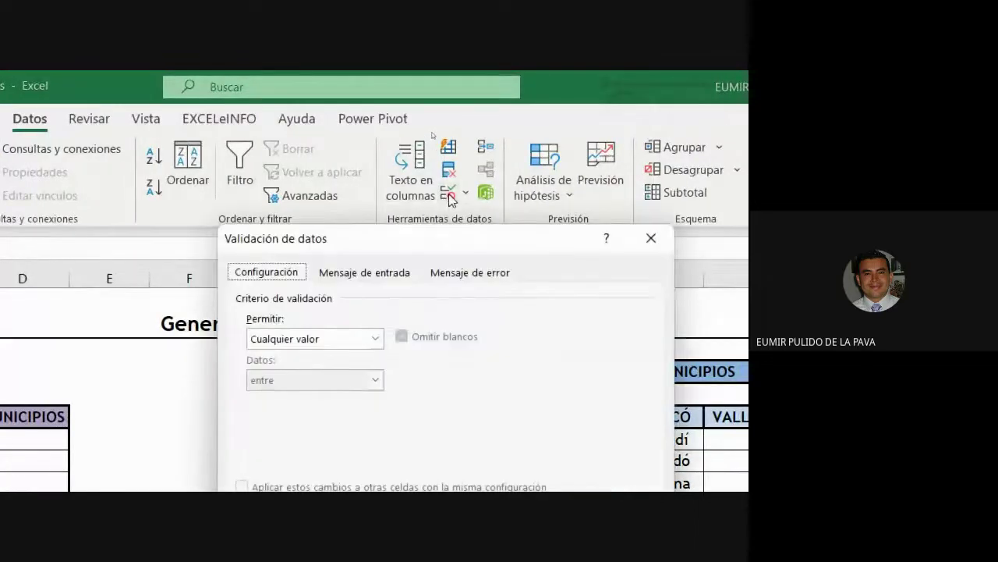
left_click(304, 259)
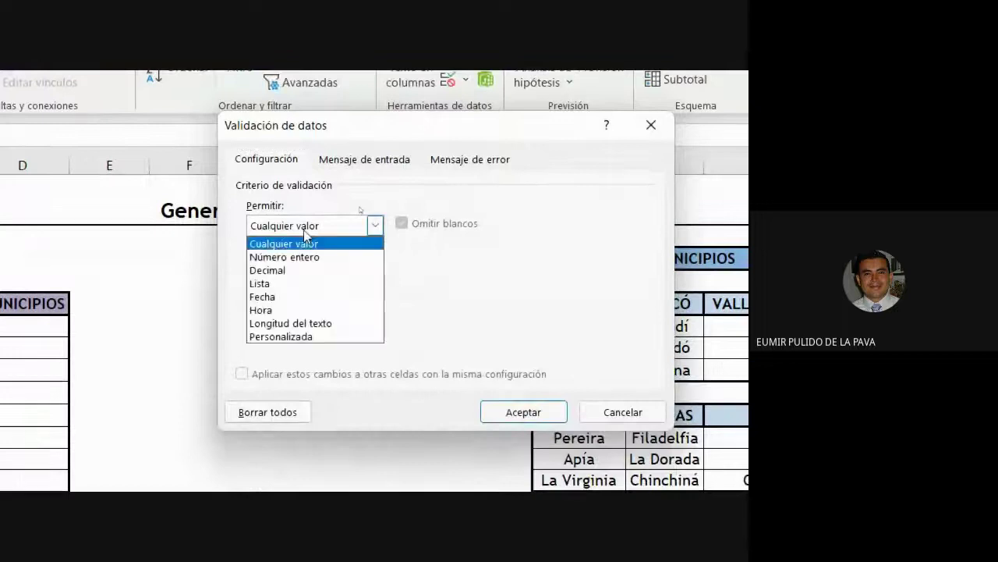
left_click(293, 316)
left_click(284, 306)
left_click_drag(395, 136, 613, 149)
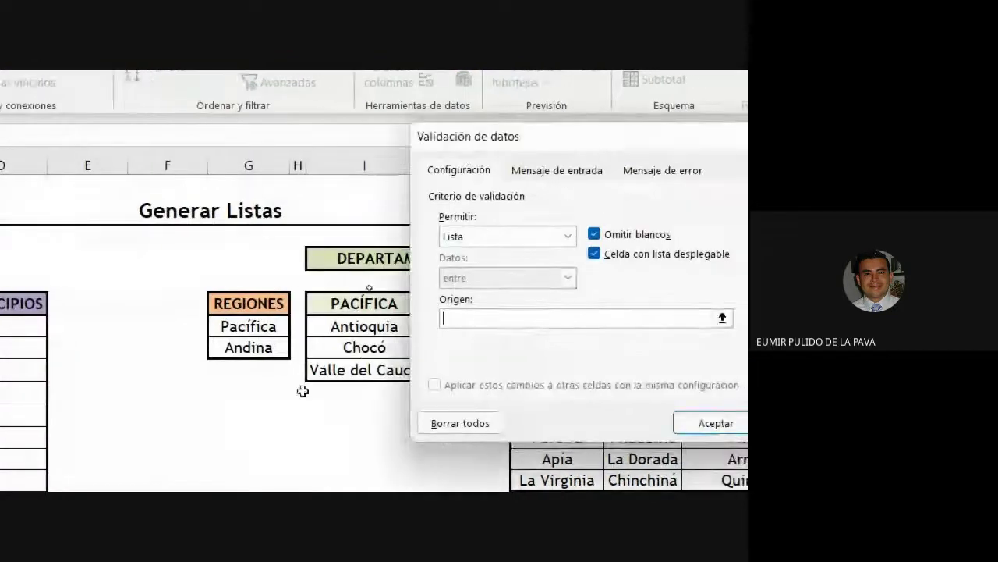
left_click_drag(260, 330, 257, 351)
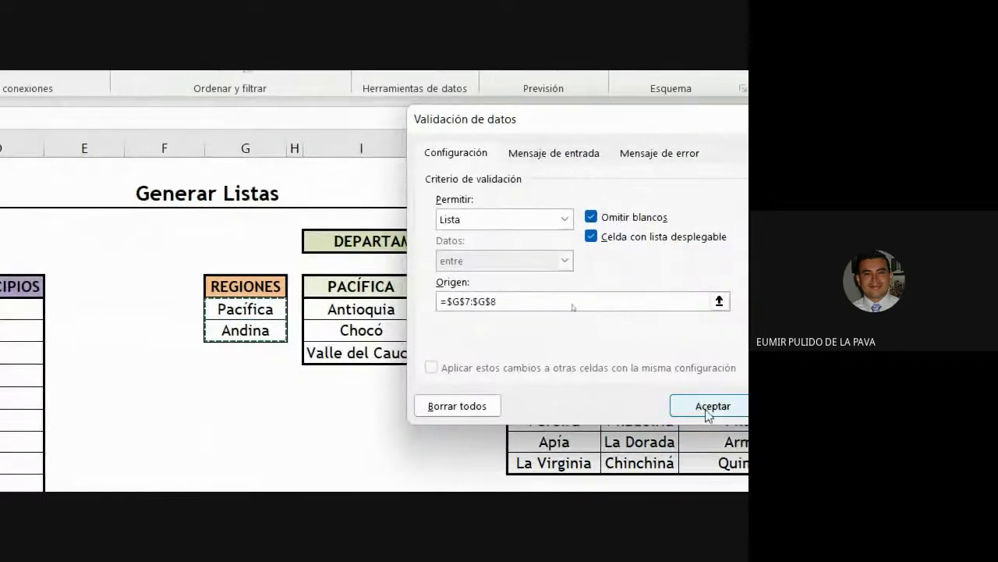
left_click(675, 424)
- Test the dropdown by choosing Pacífica, Andina, Pacífica, Pacífica in the first four rows
left_click(242, 196)
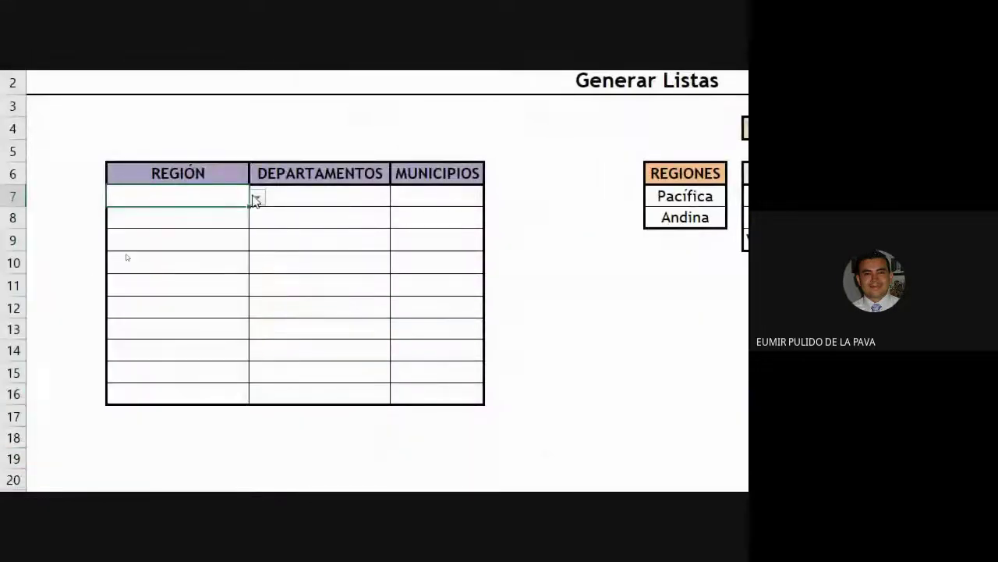
left_click(257, 197)
left_click(192, 215)
left_click(198, 217)
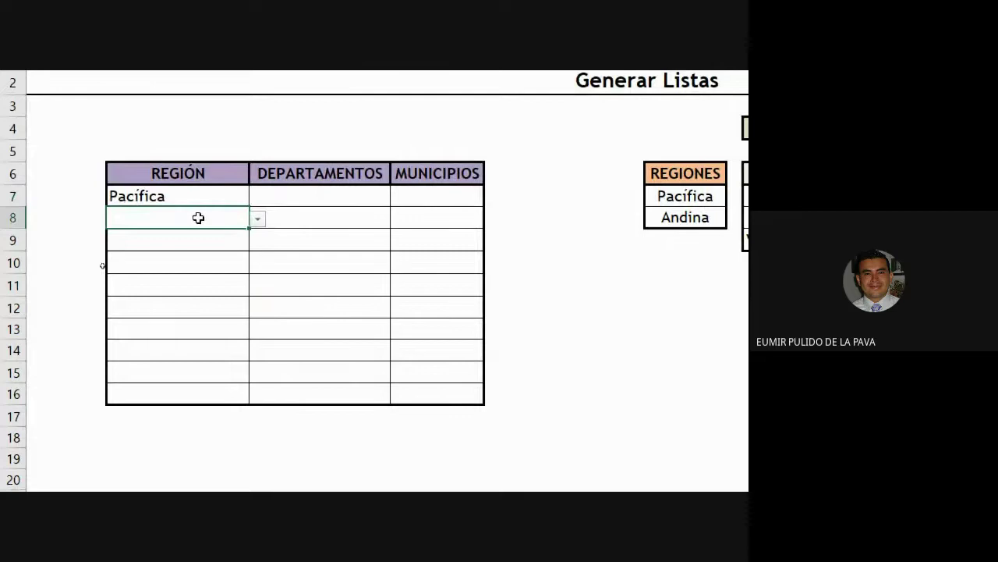
left_click(257, 219)
left_click(170, 248)
left_click(206, 239)
left_click(256, 241)
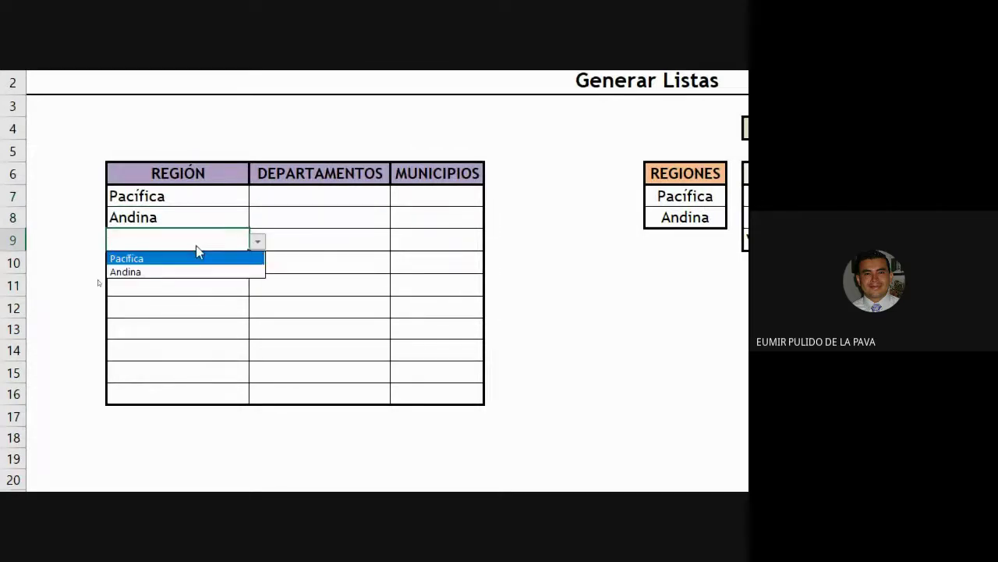
left_click(187, 259)
left_click(190, 263)
left_click(257, 263)
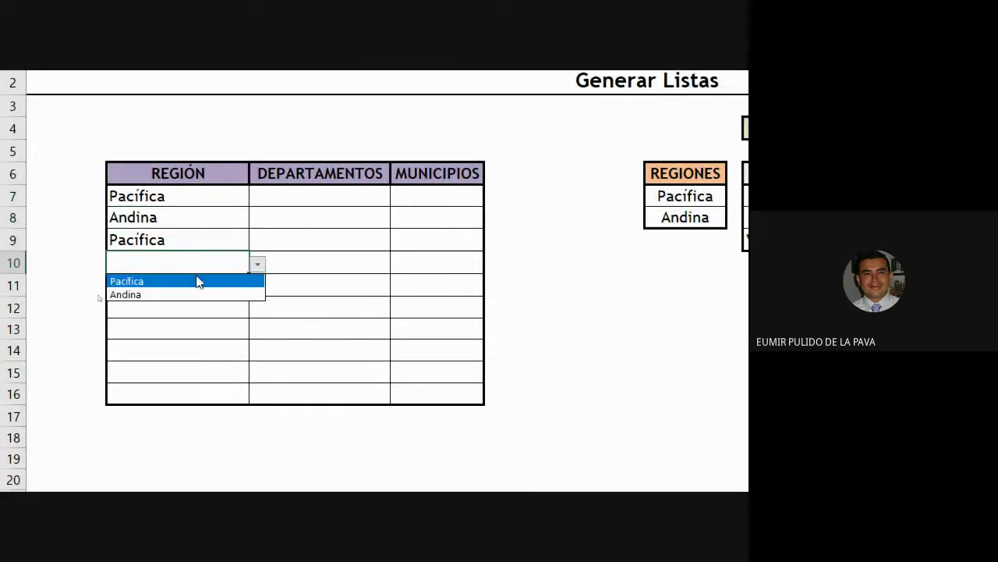
left_click(195, 281)
- Clear the test region entries and select the DEPARTAMENTOS cells
left_click_drag(163, 204, 146, 387)
key("Delete")
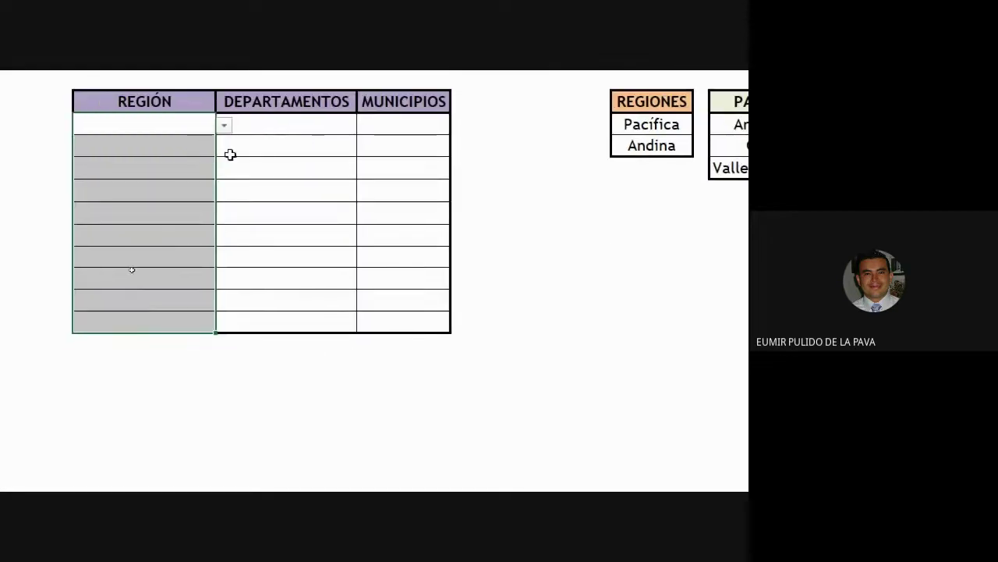
left_click_drag(262, 121, 244, 304)
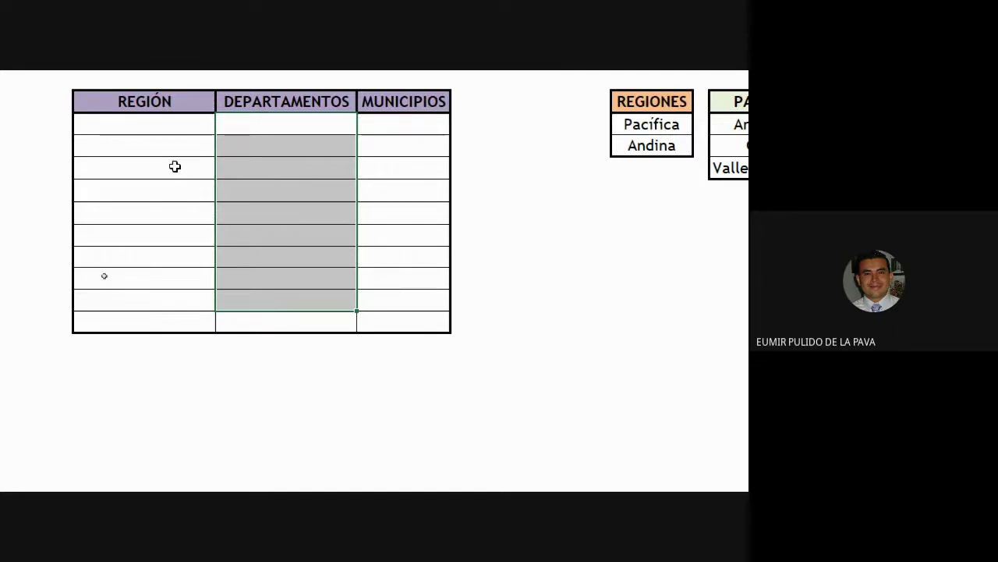
scroll(253, 101, "up", 1)
scroll(710, 160, "right", 6)
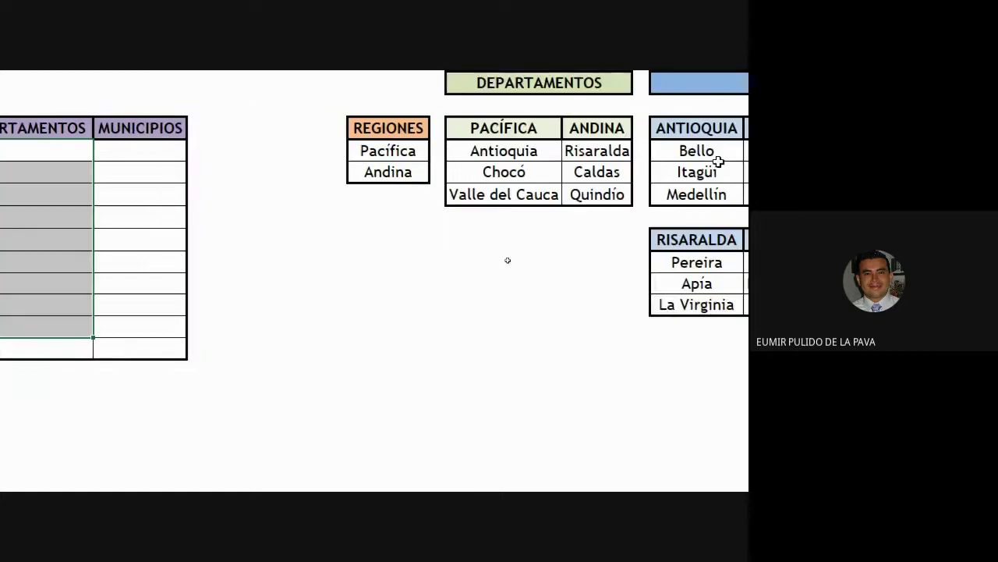
scroll(702, 101, "up", 1)
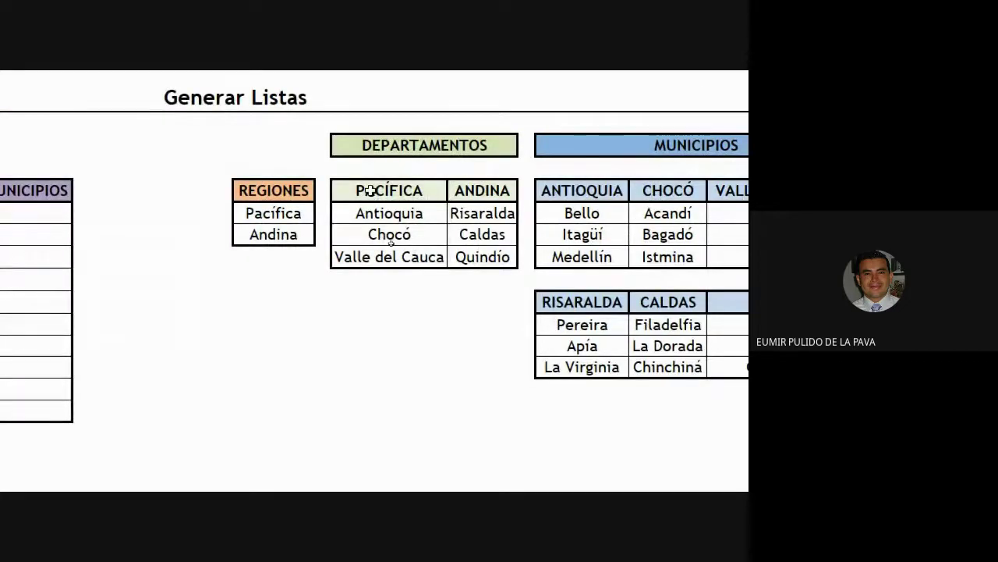
- Create names PACÍFICA and ANDINA from the header row of the department lists
left_click_drag(371, 190, 460, 257)
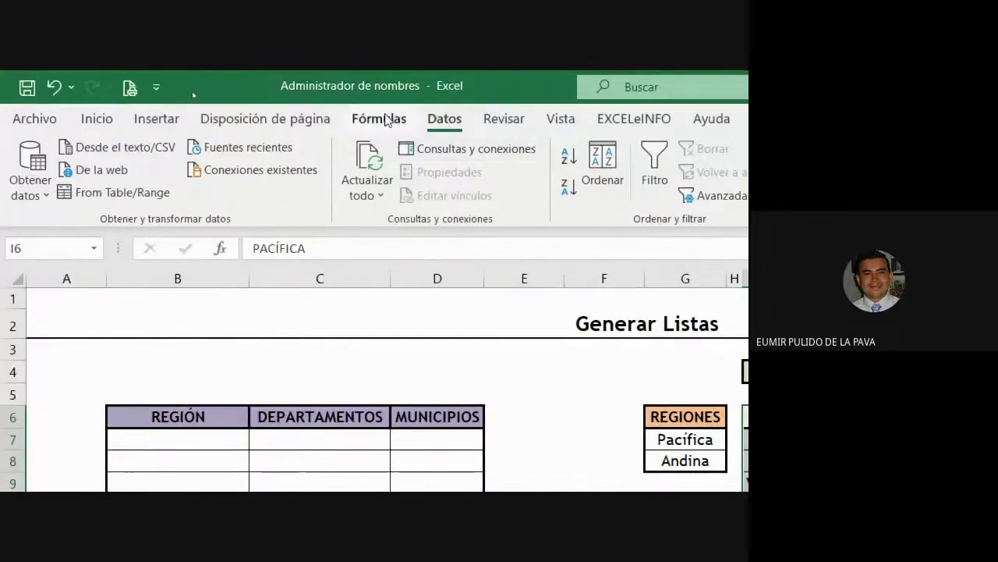
left_click(384, 119)
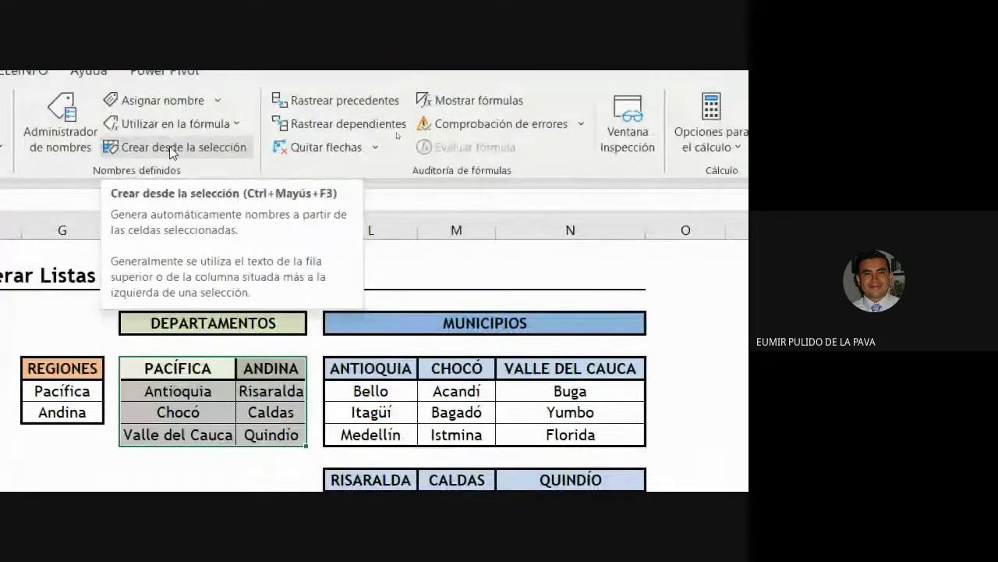
left_click(173, 150)
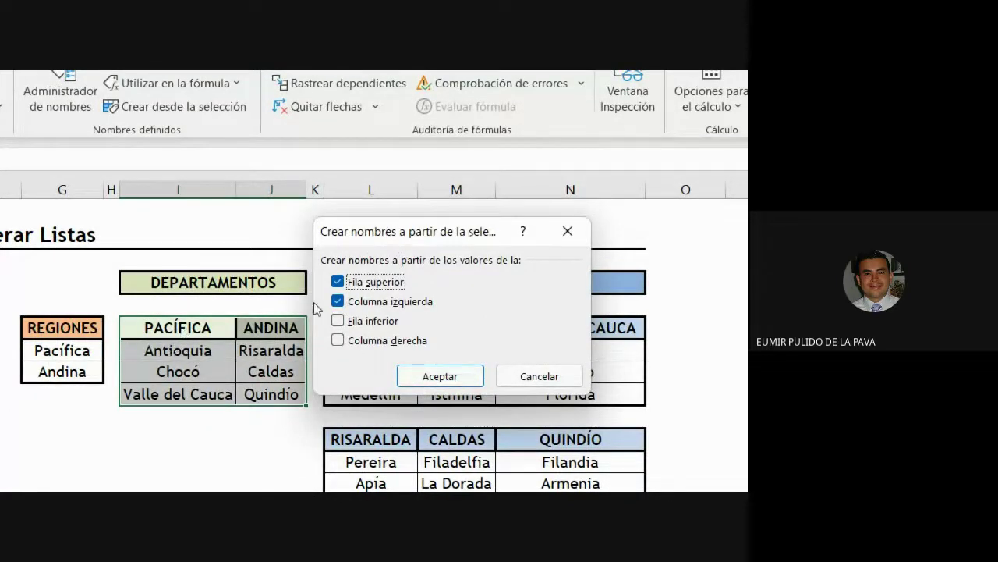
left_click(339, 302)
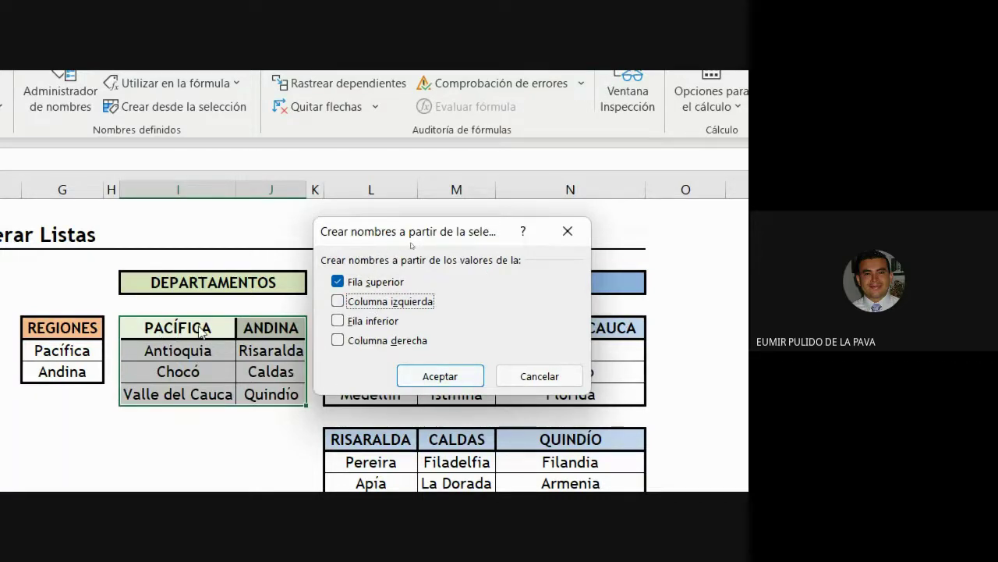
left_click(421, 372)
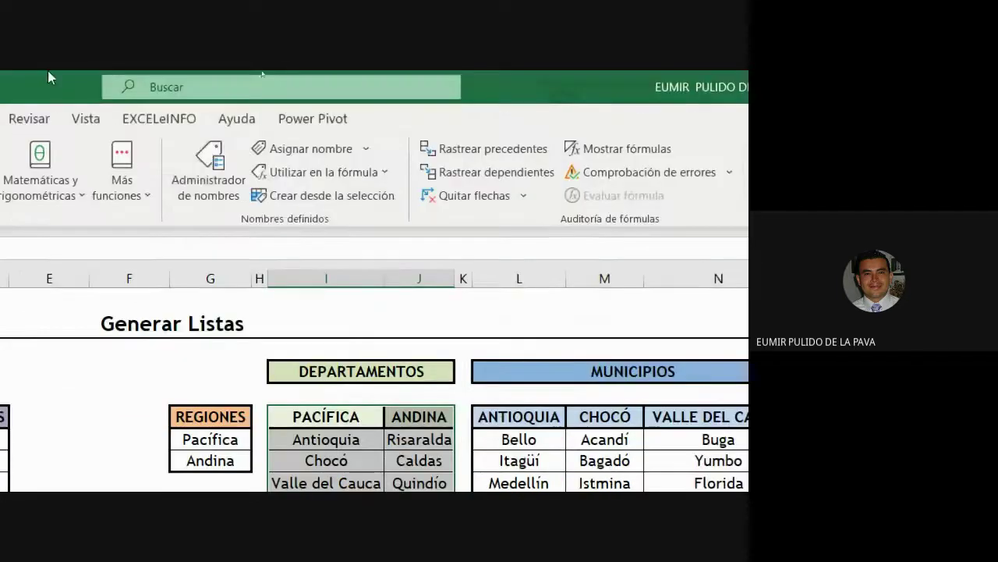
- Verify PACÍFICA is AN!$I$7:$I$9 and ANDINA is AN!$J$7:$J$9 in the Name Manager
left_click(190, 164)
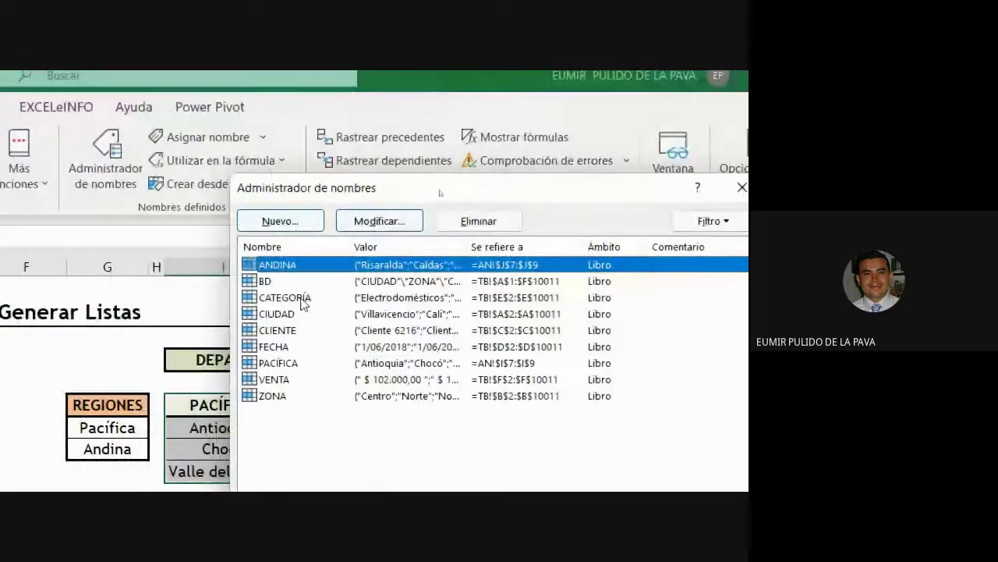
left_click(285, 365)
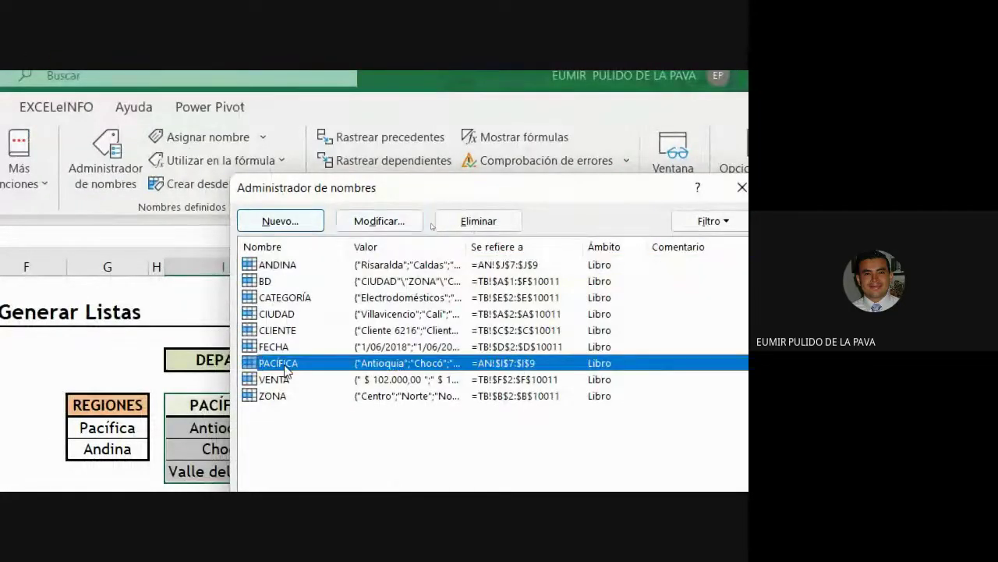
left_click(281, 266, "ctrl")
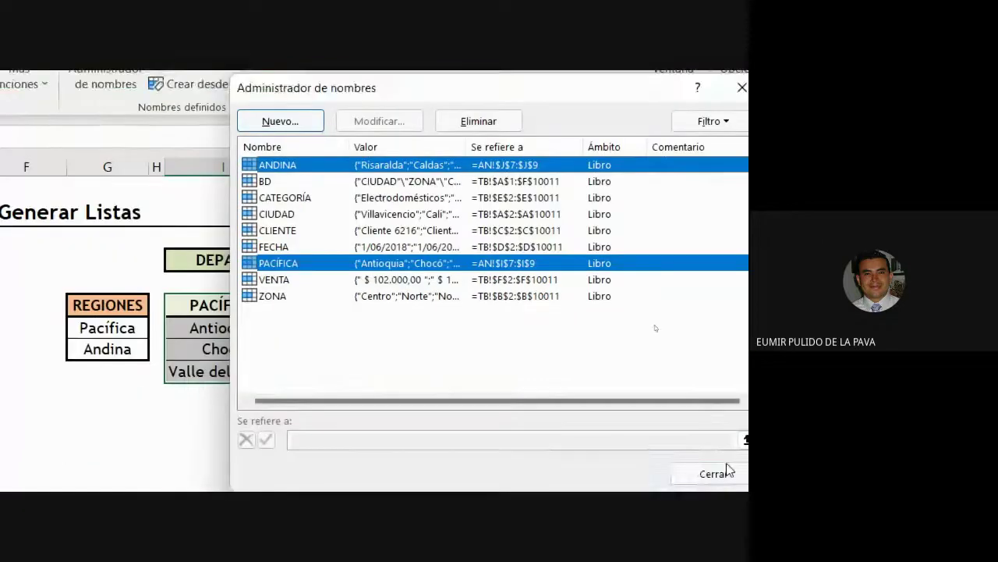
left_click(640, 450)
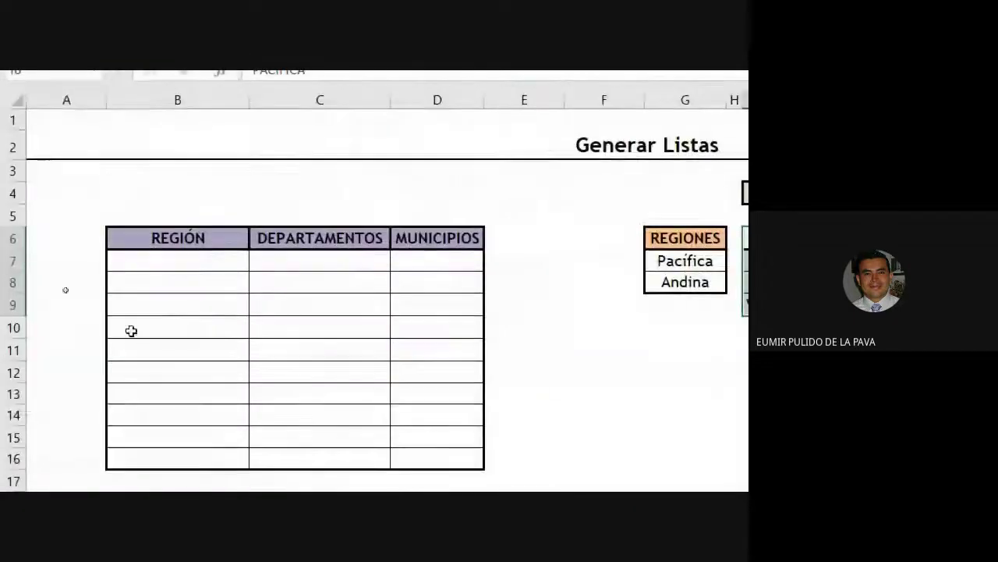
left_click(171, 262)
- Remove all data validation from the Región cells B7:B16
left_click(260, 265)
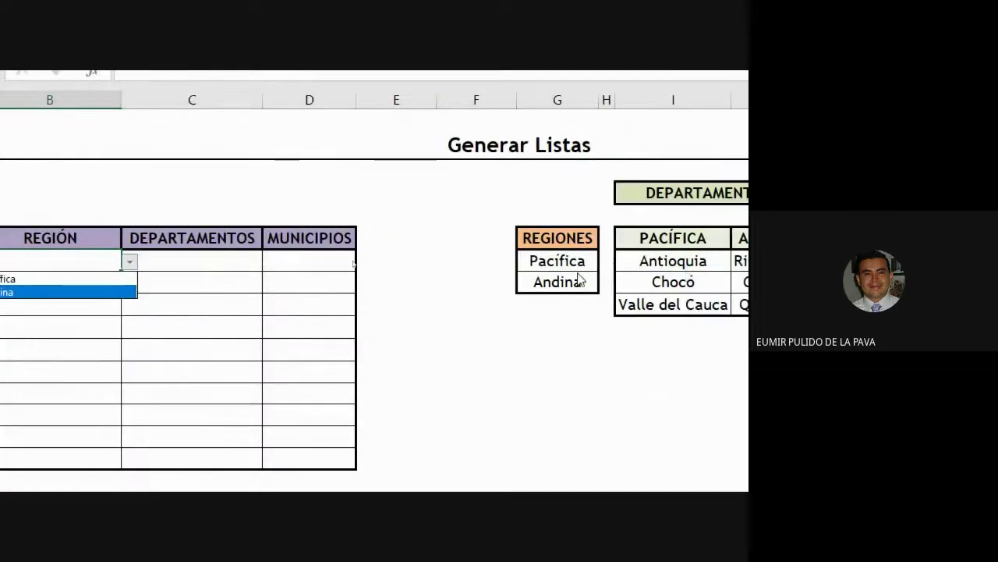
key("Escape")
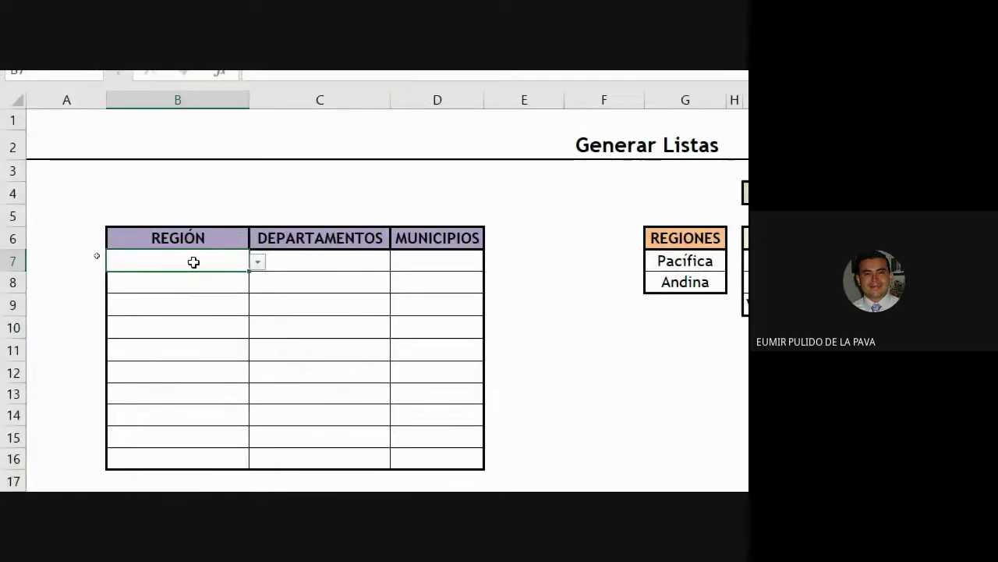
left_click_drag(193, 262, 169, 455)
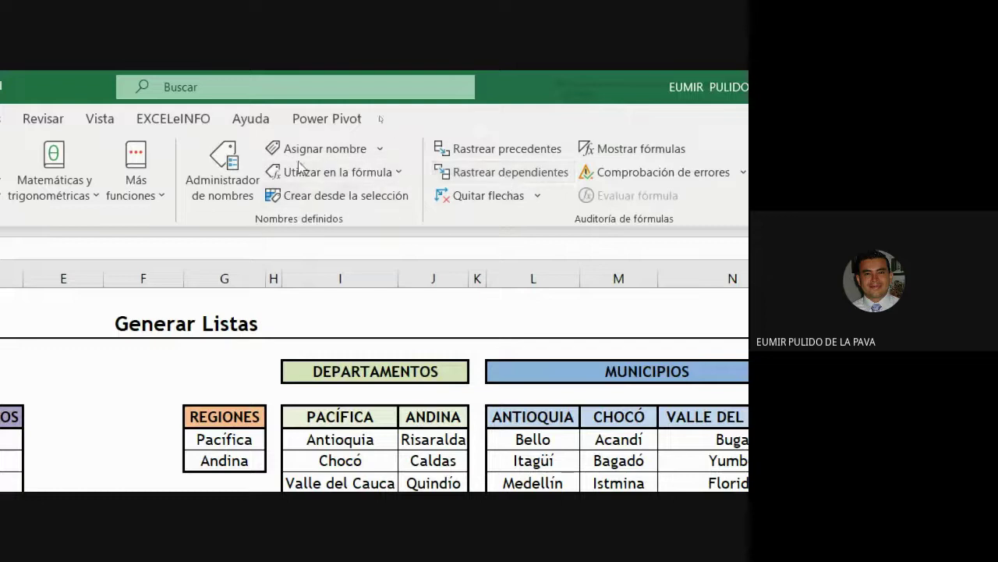
left_click(158, 121)
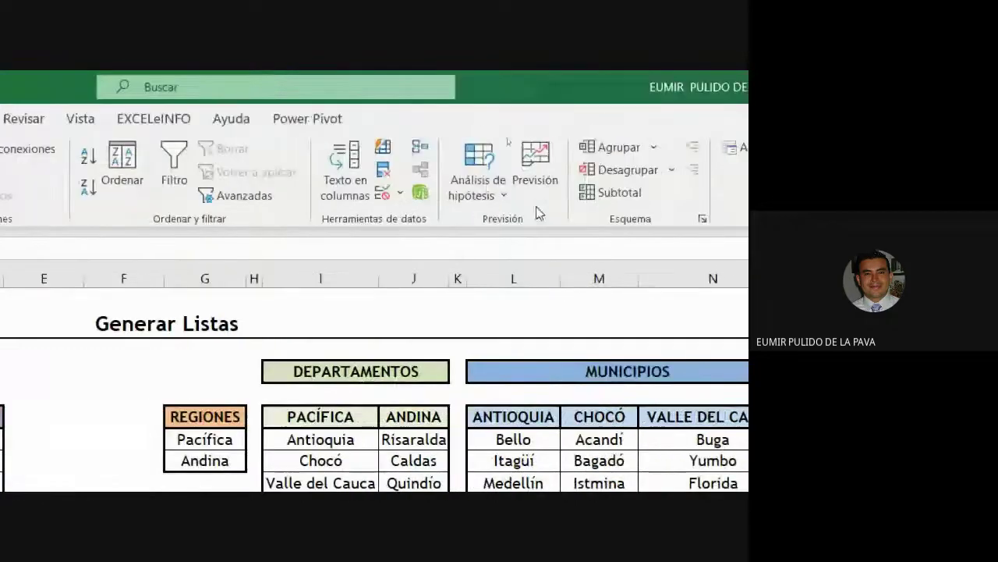
left_click(382, 195)
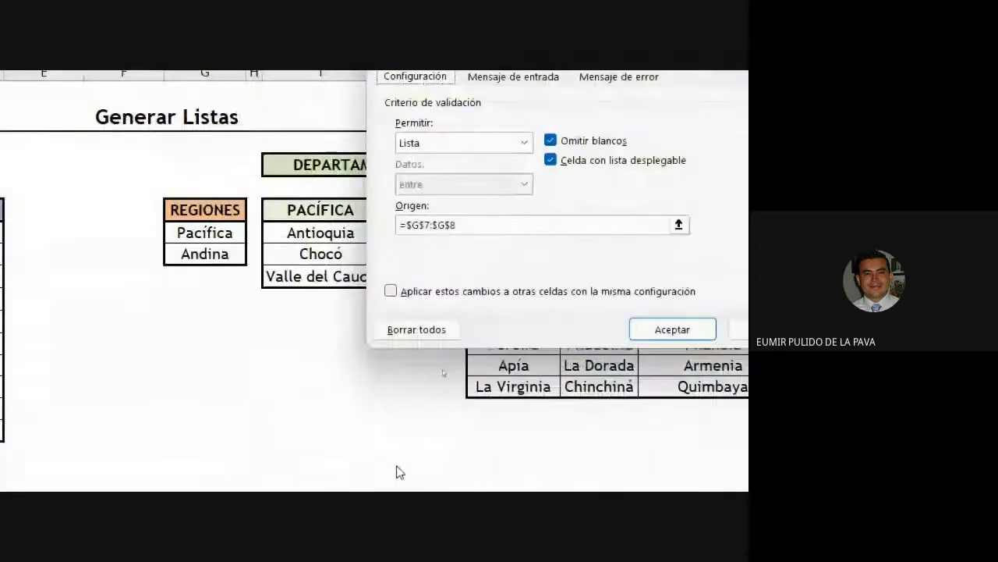
left_click(424, 333)
left_click(641, 331)
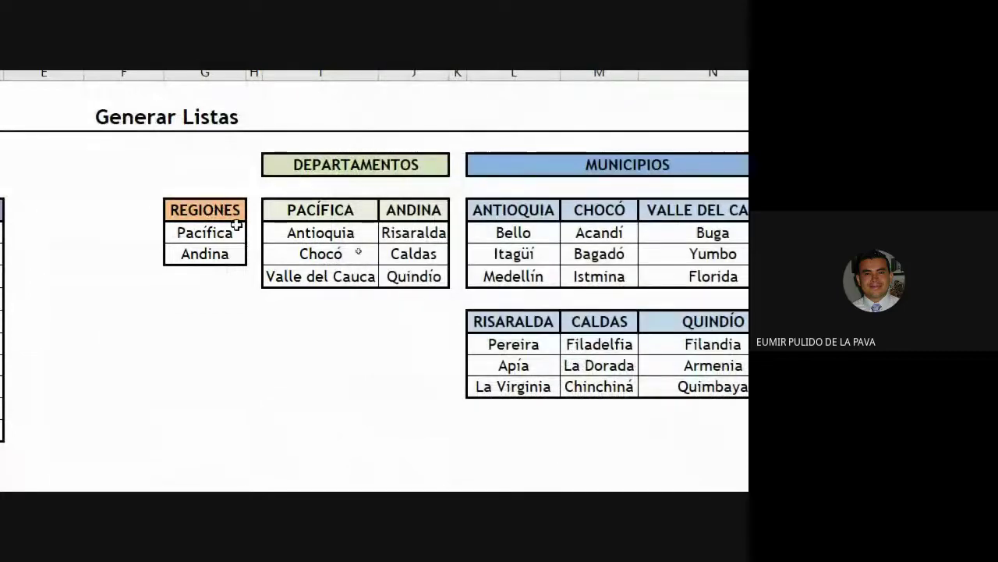
- Name G7:G8 REGIONES from its top-row header and verify it in the Name Manager
left_click_drag(223, 209, 216, 252)
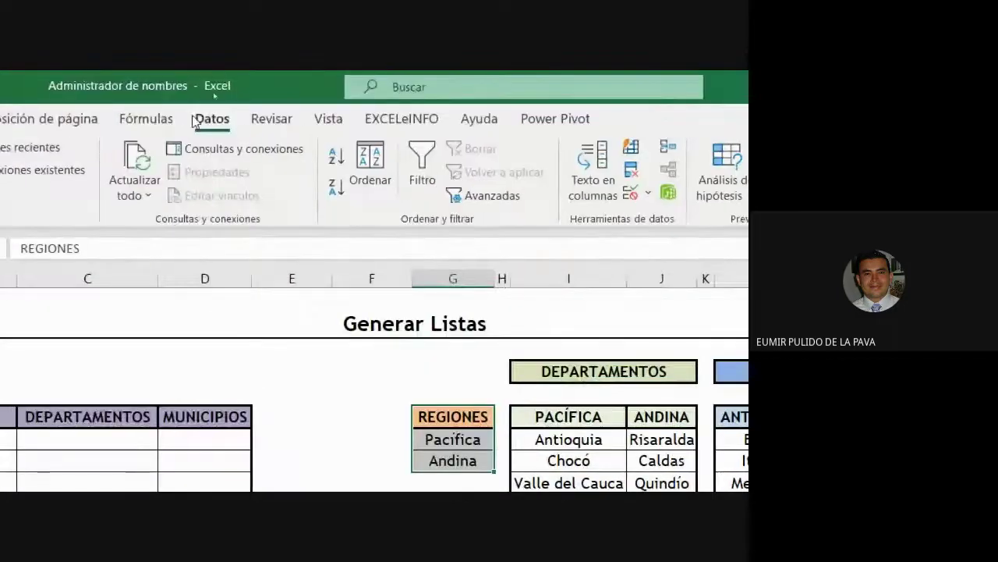
left_click(160, 123)
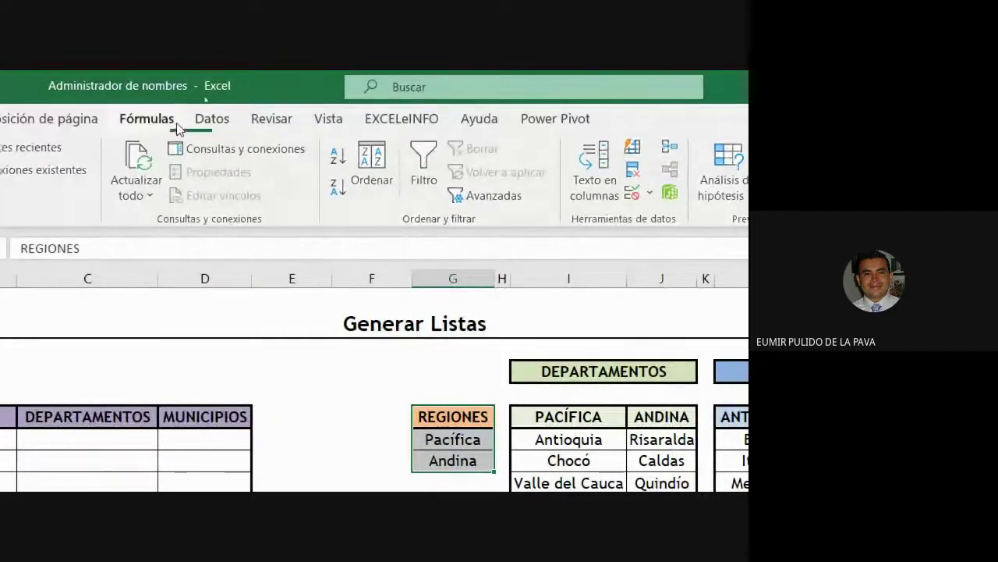
left_click(530, 202)
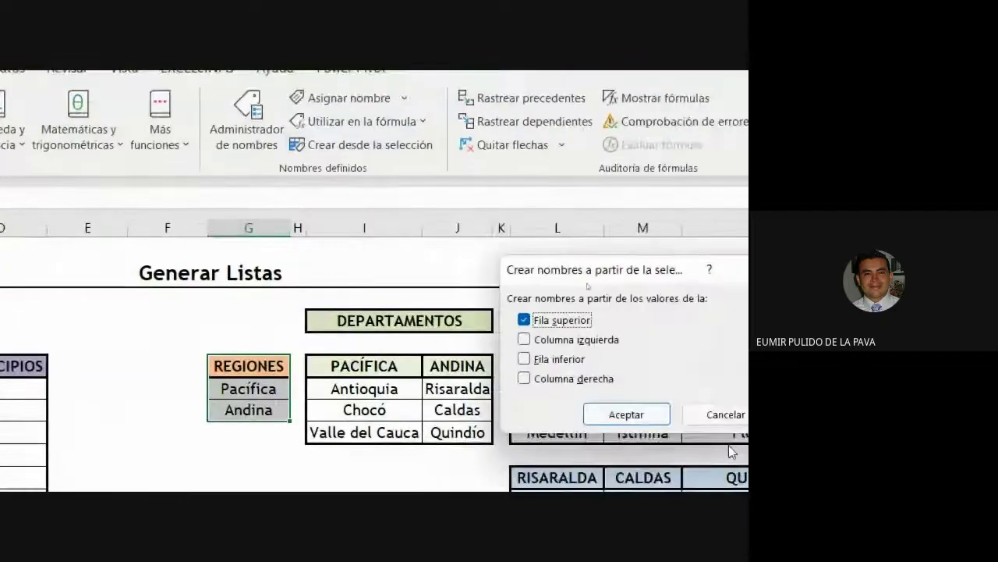
left_click(556, 413)
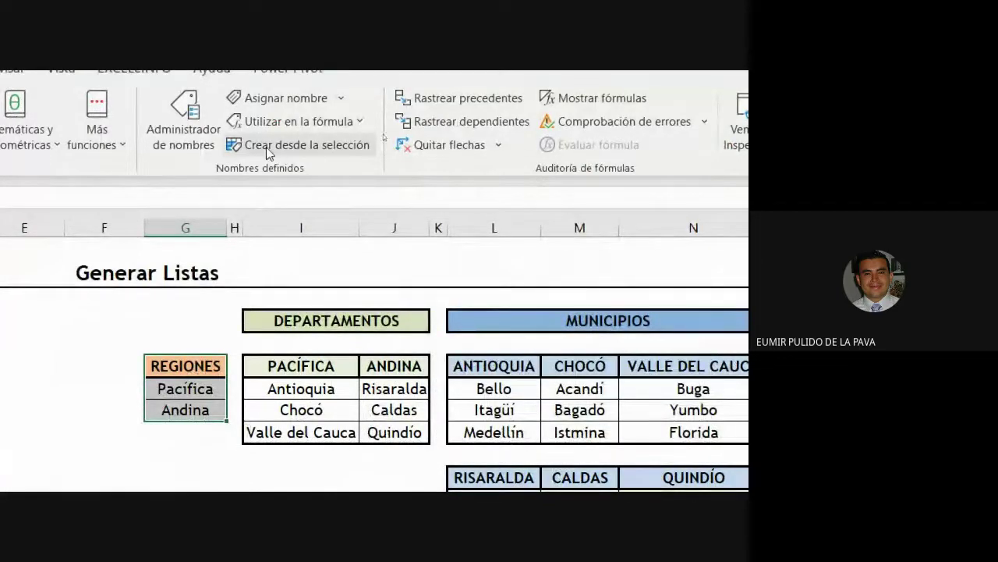
left_click(184, 117)
left_click(452, 348)
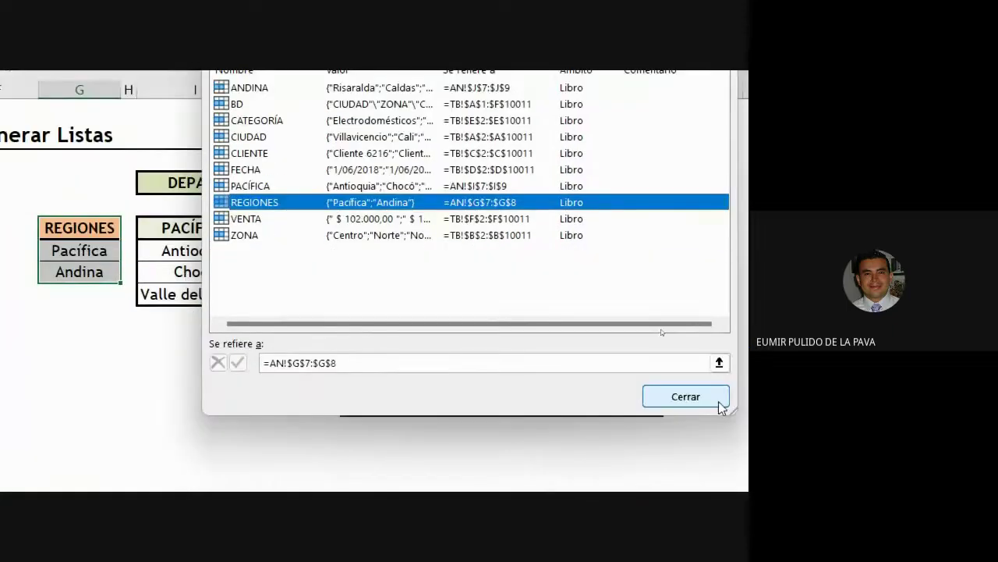
left_click(719, 404)
left_click_drag(152, 252, 147, 444)
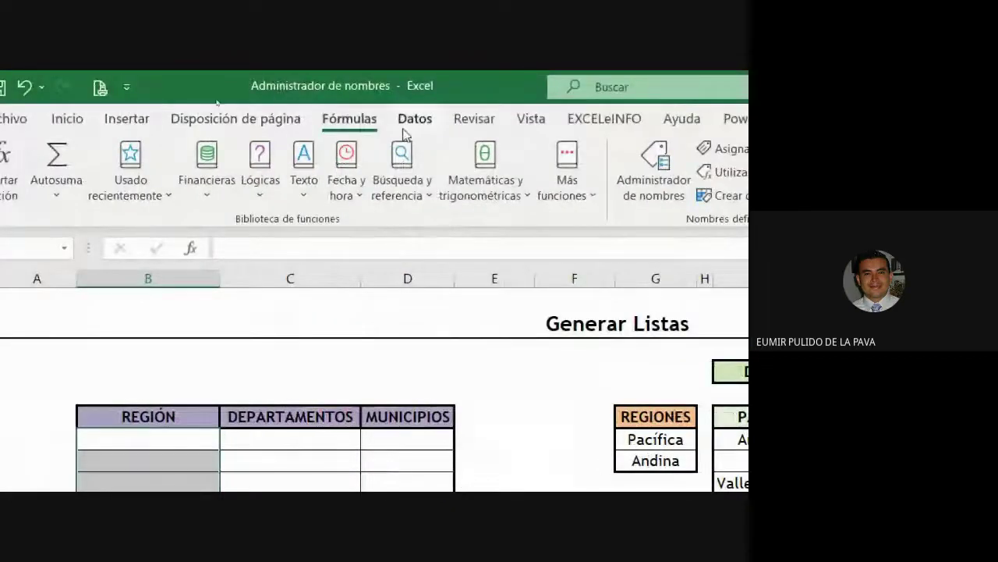
- Apply list validation with source =REGIONES to the Región cells B7:B16
left_click(405, 130)
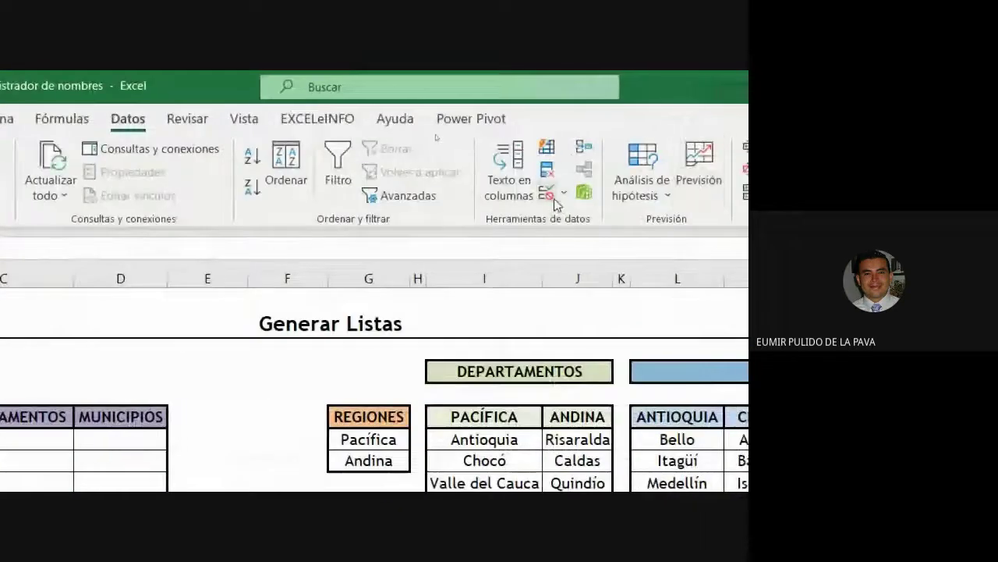
left_click(547, 195)
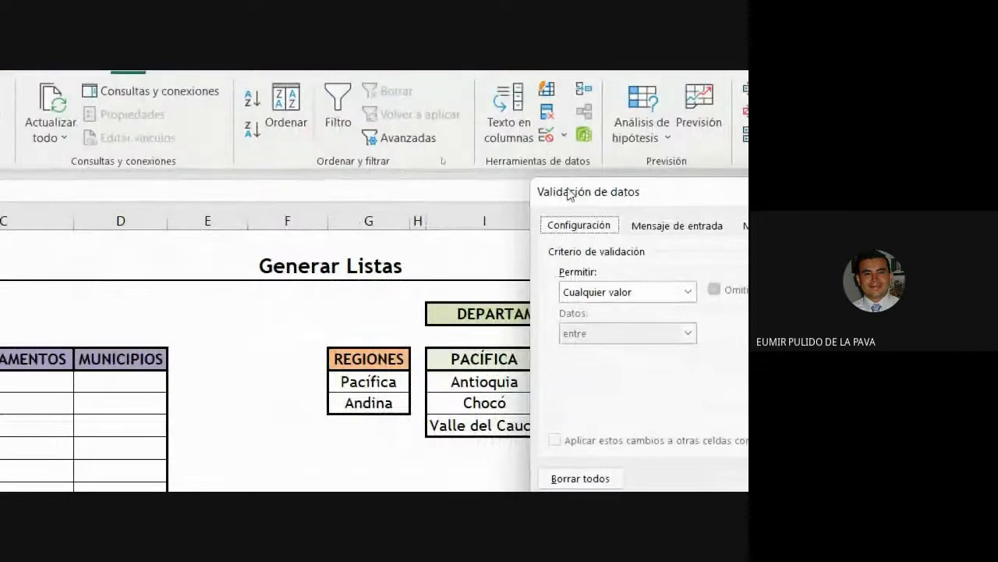
left_click_drag(567, 193, 215, 310)
left_click(287, 308)
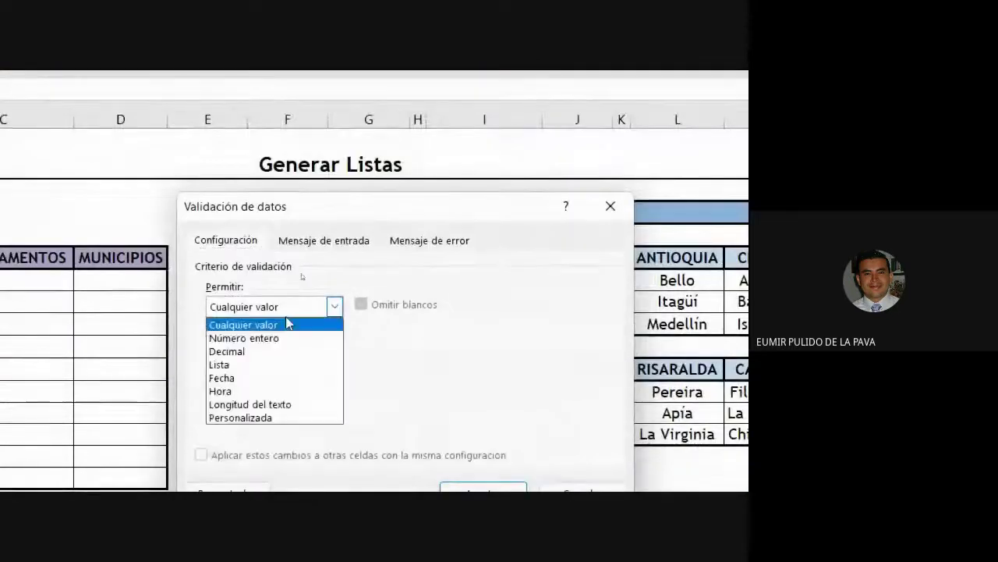
left_click(223, 364)
left_click(254, 389)
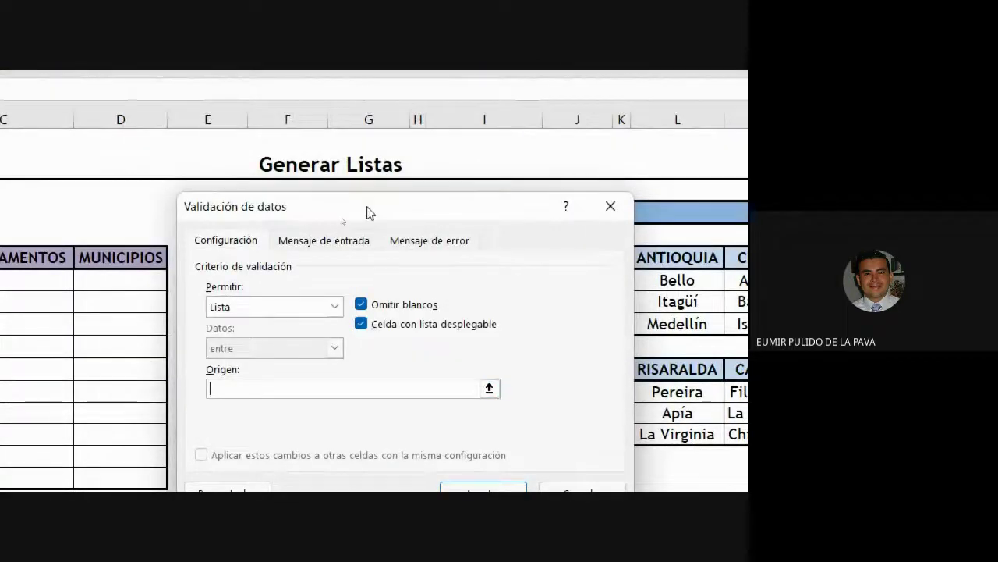
left_click_drag(369, 213, 610, 203)
left_click_drag(441, 212, 199, 226)
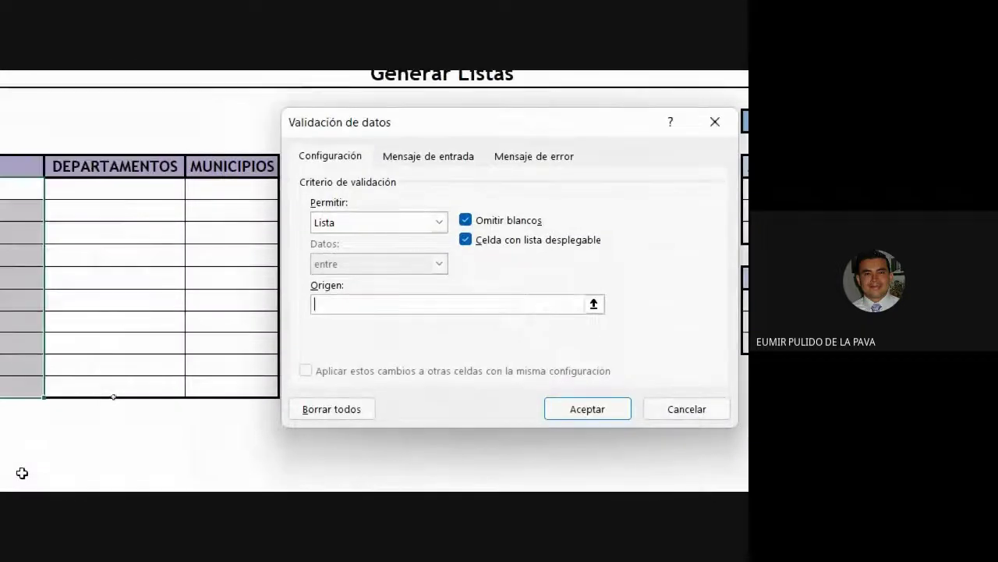
type("=REGIONES")
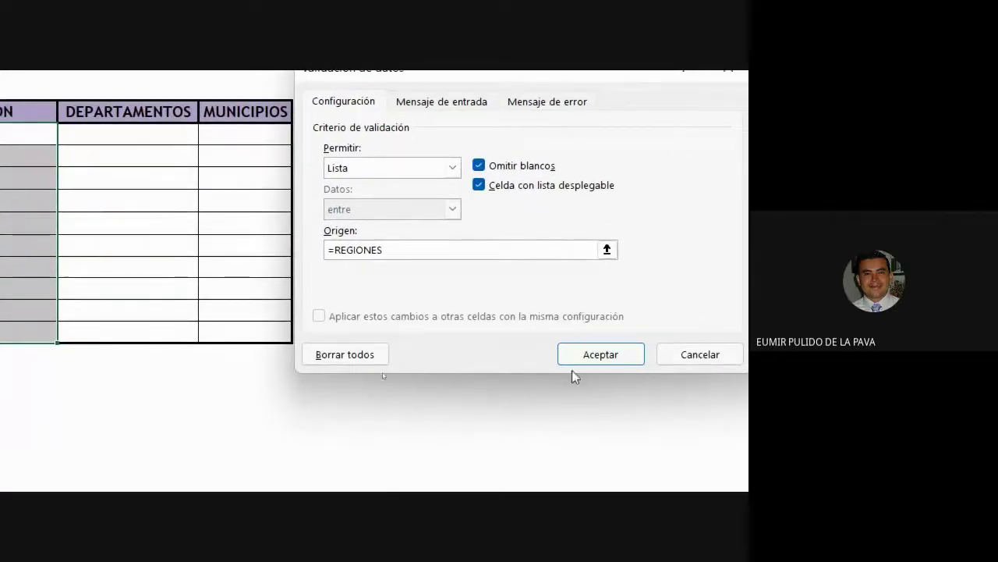
left_click(589, 388)
- Test B7's dropdown showing Pacífica and Andina without choosing a region
left_click(242, 153)
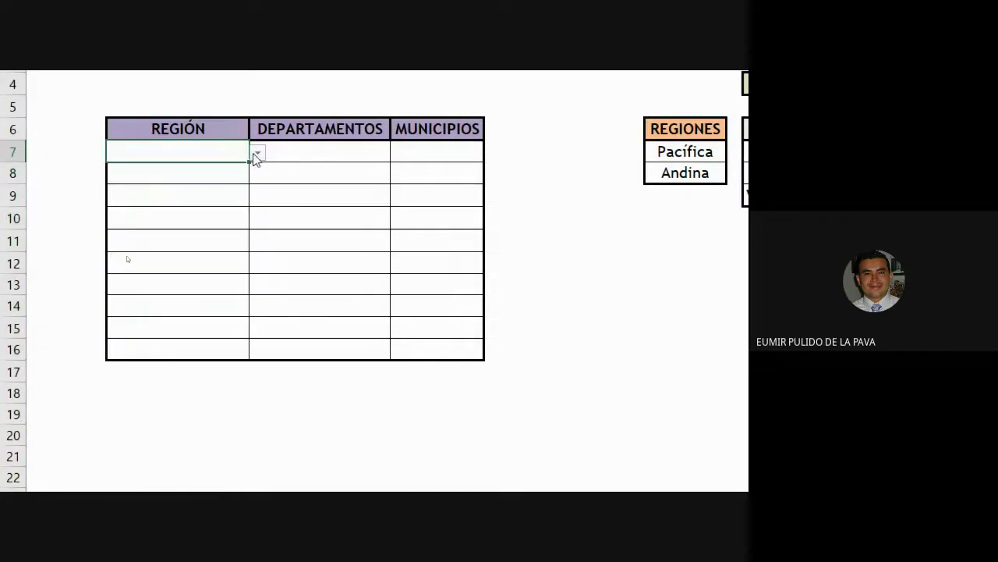
left_click(258, 153)
left_click(225, 150)
- Set C7:C16 validation to Lista and start the source as =INDIRECTO(
left_click_drag(335, 151, 315, 350)
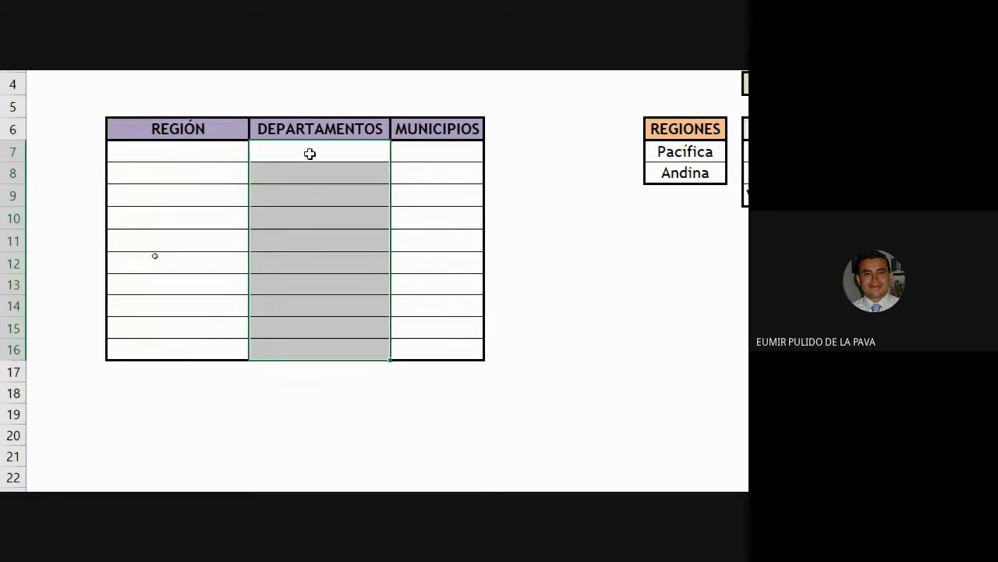
left_click_drag(309, 154, 296, 340)
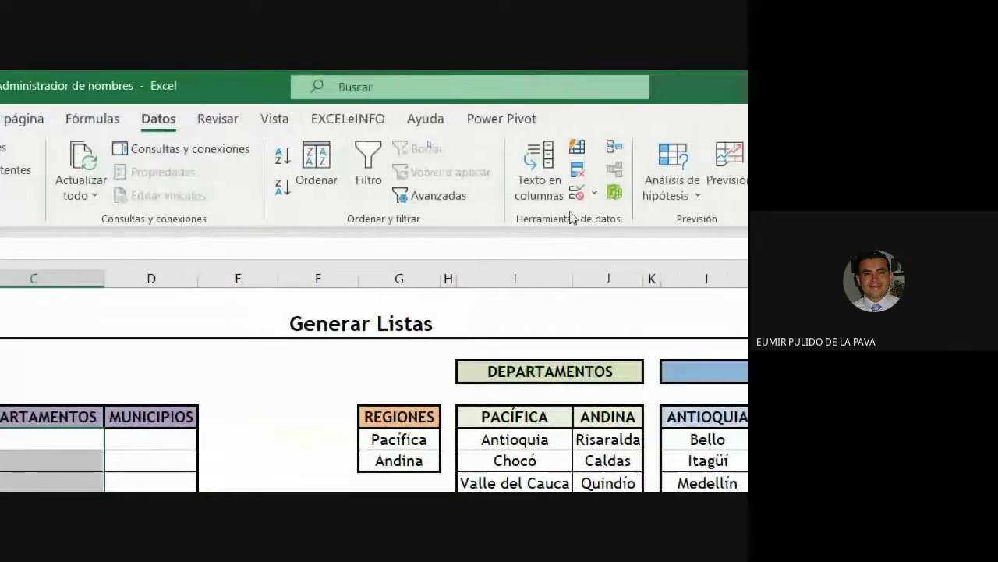
left_click(575, 197)
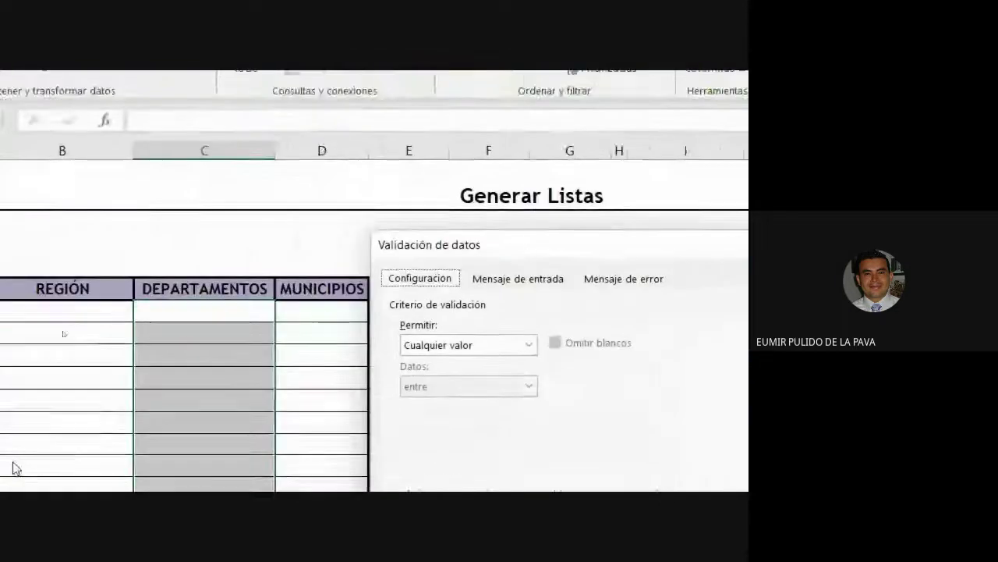
left_click_drag(408, 236, 323, 241)
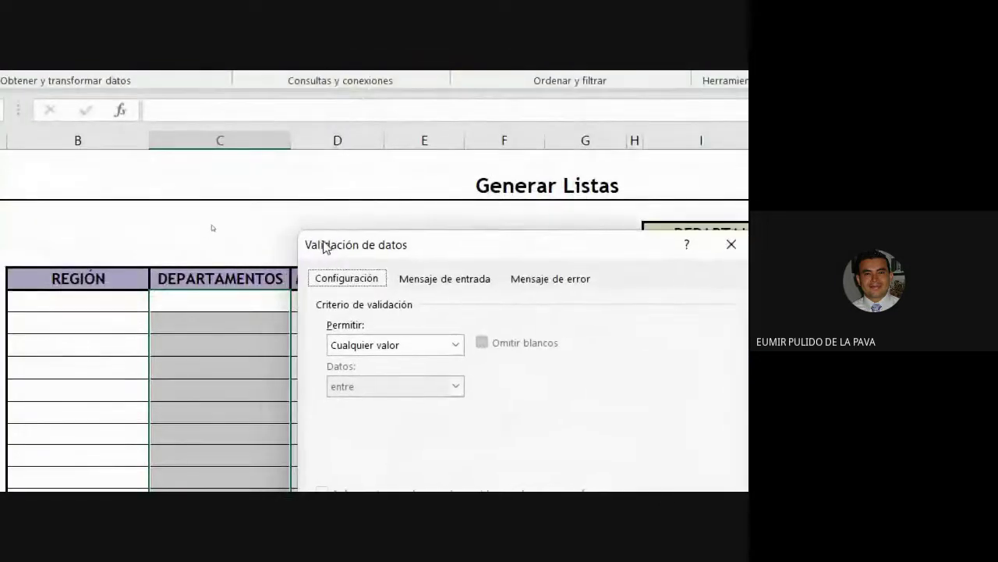
left_click(357, 348)
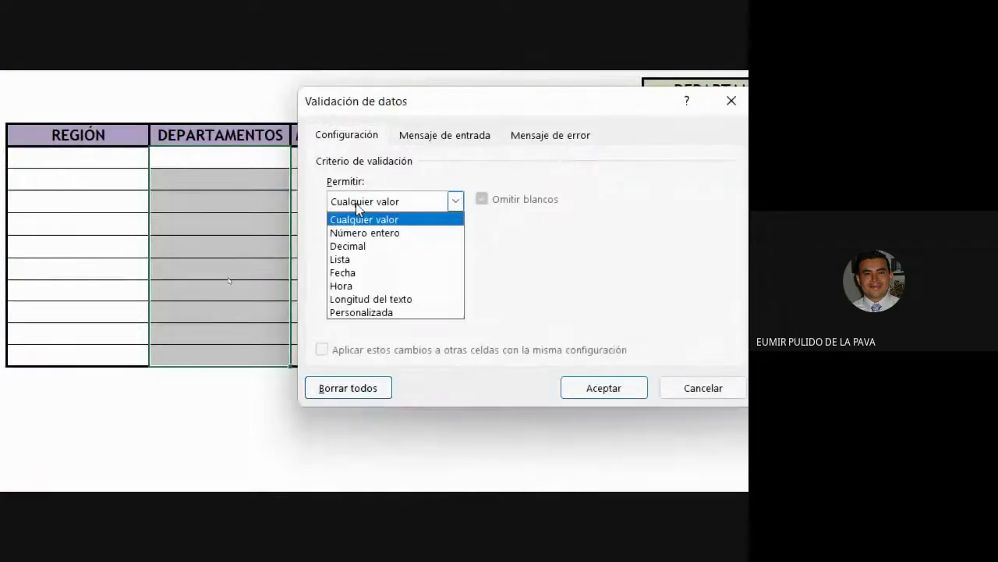
left_click(362, 260)
left_click(348, 278)
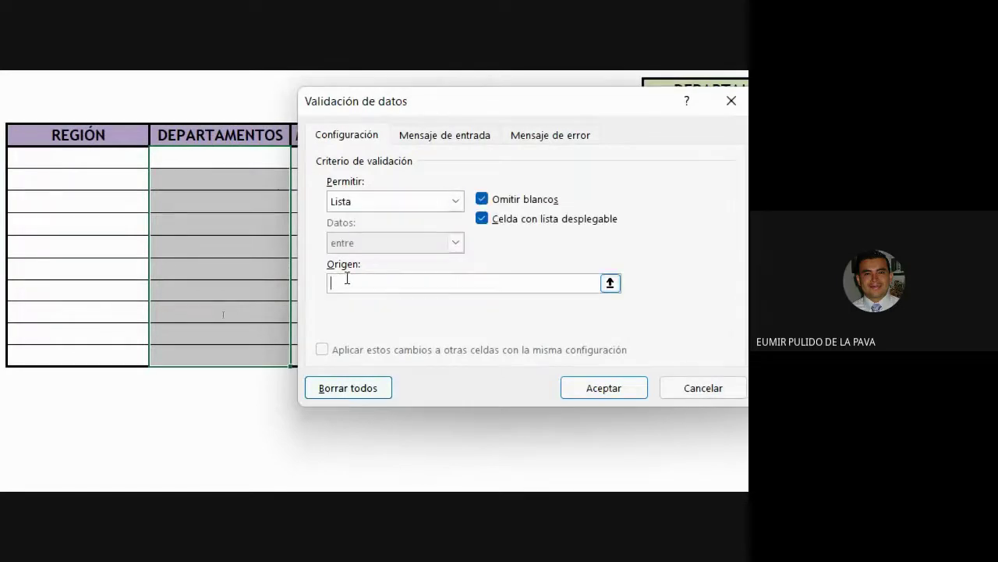
type("=")
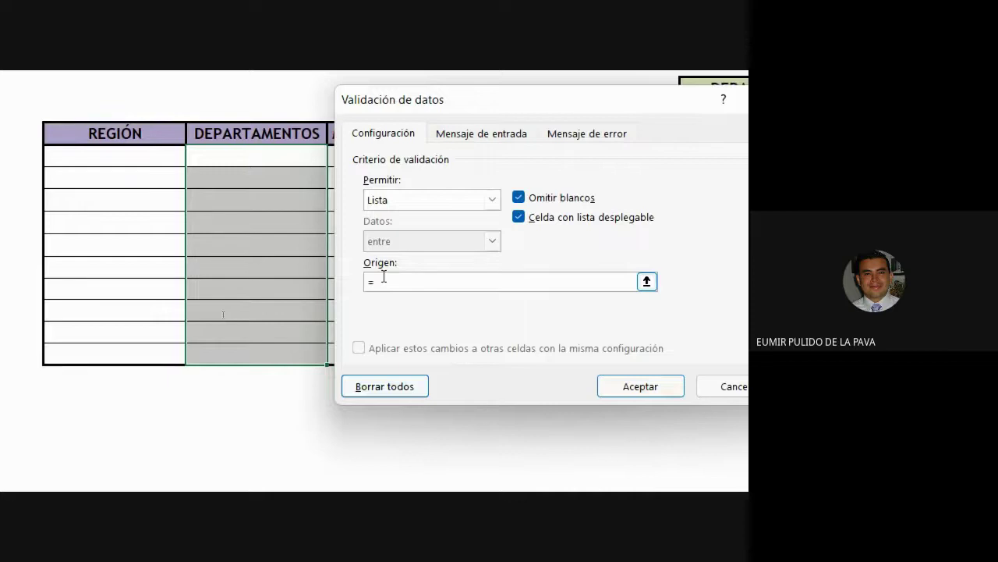
type("INDIRECTO")
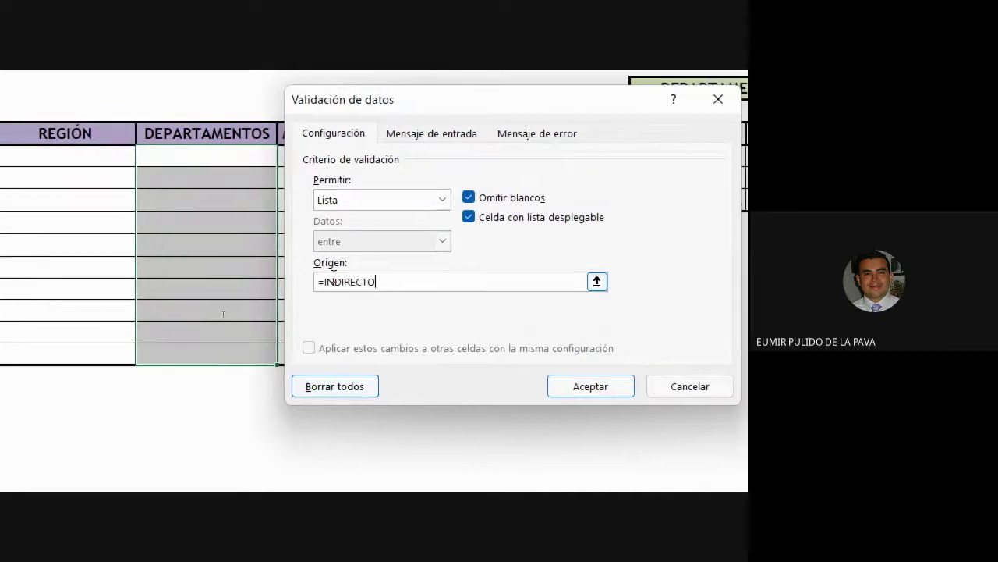
type("(")
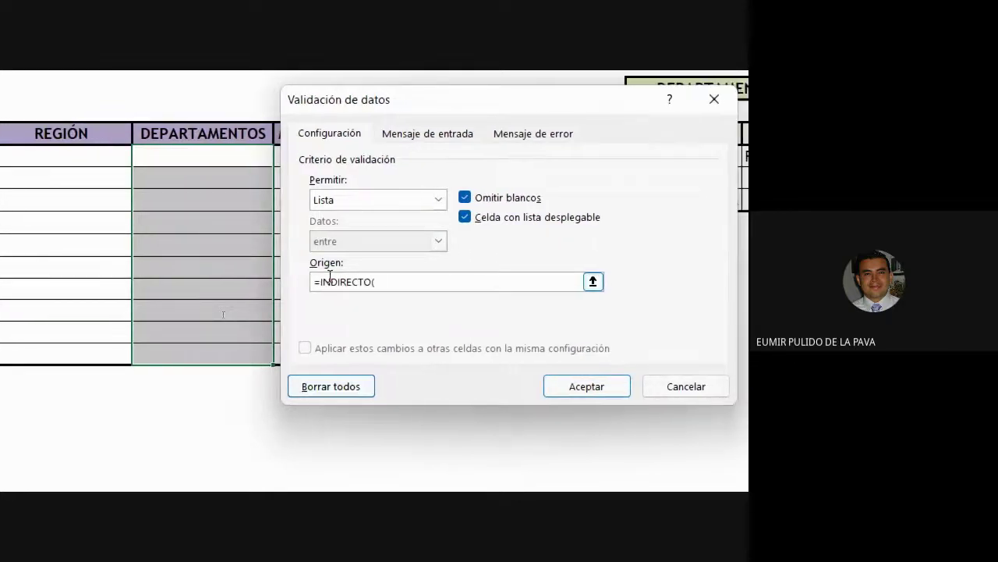